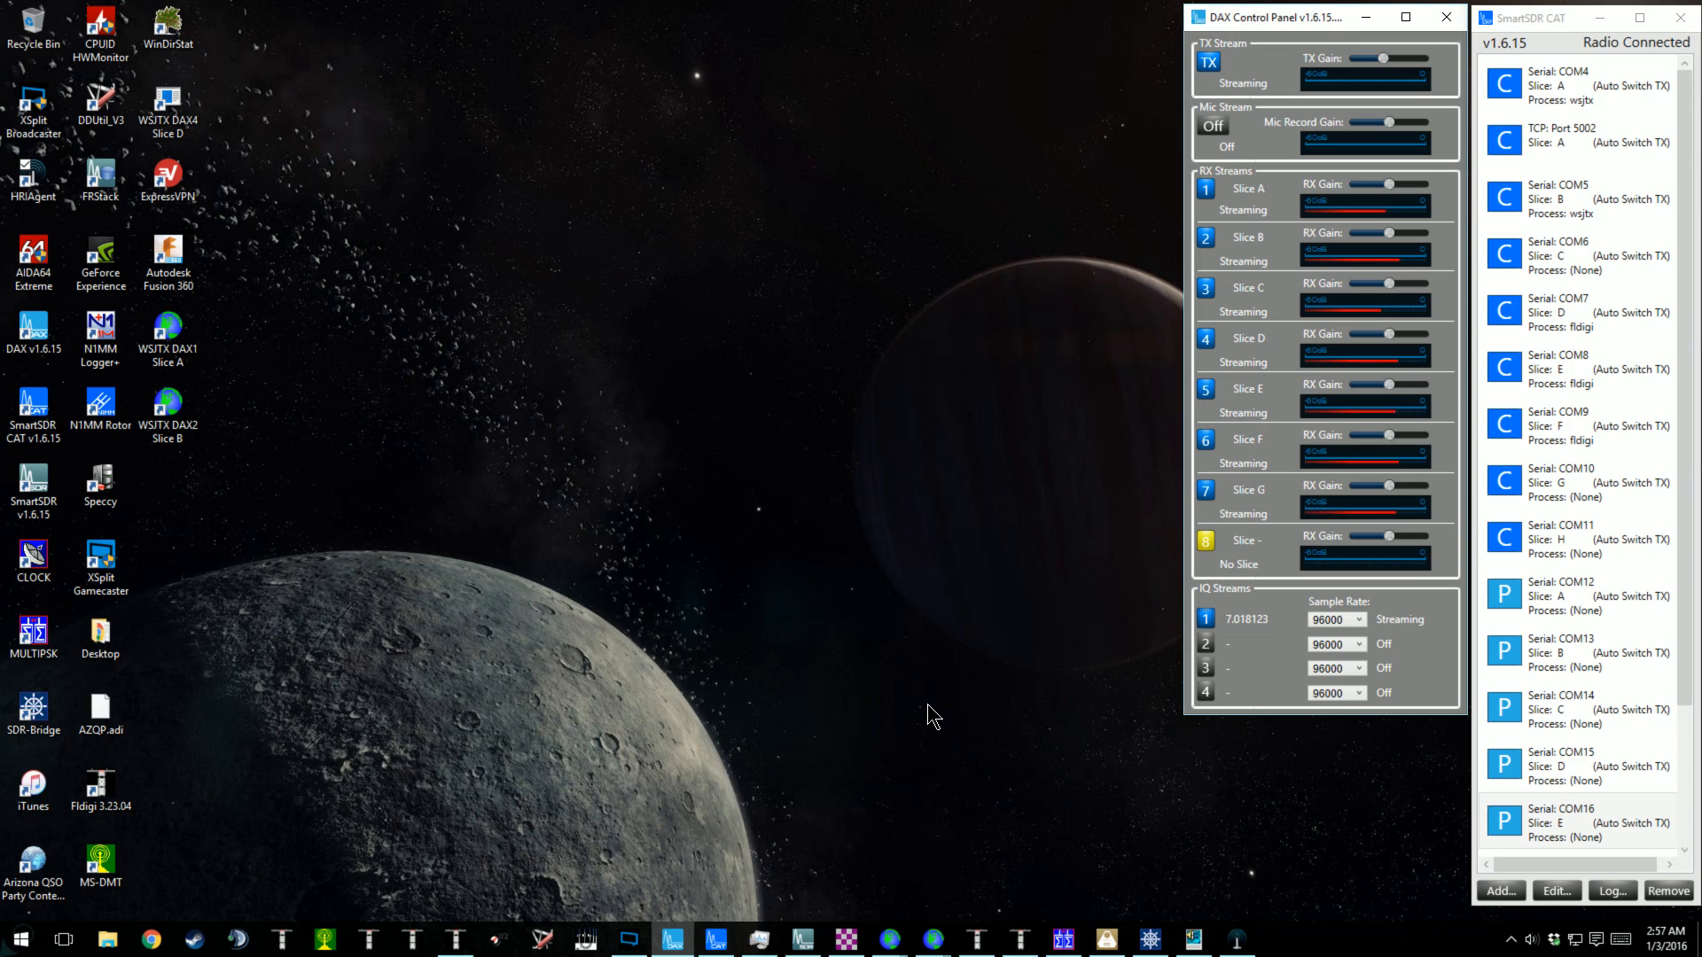
Open Device Manager, move it beside the DAX Control Panel and enlarge its window to show the whole device tree.
{"action": "left_click", "coordinate": [288, 780]}
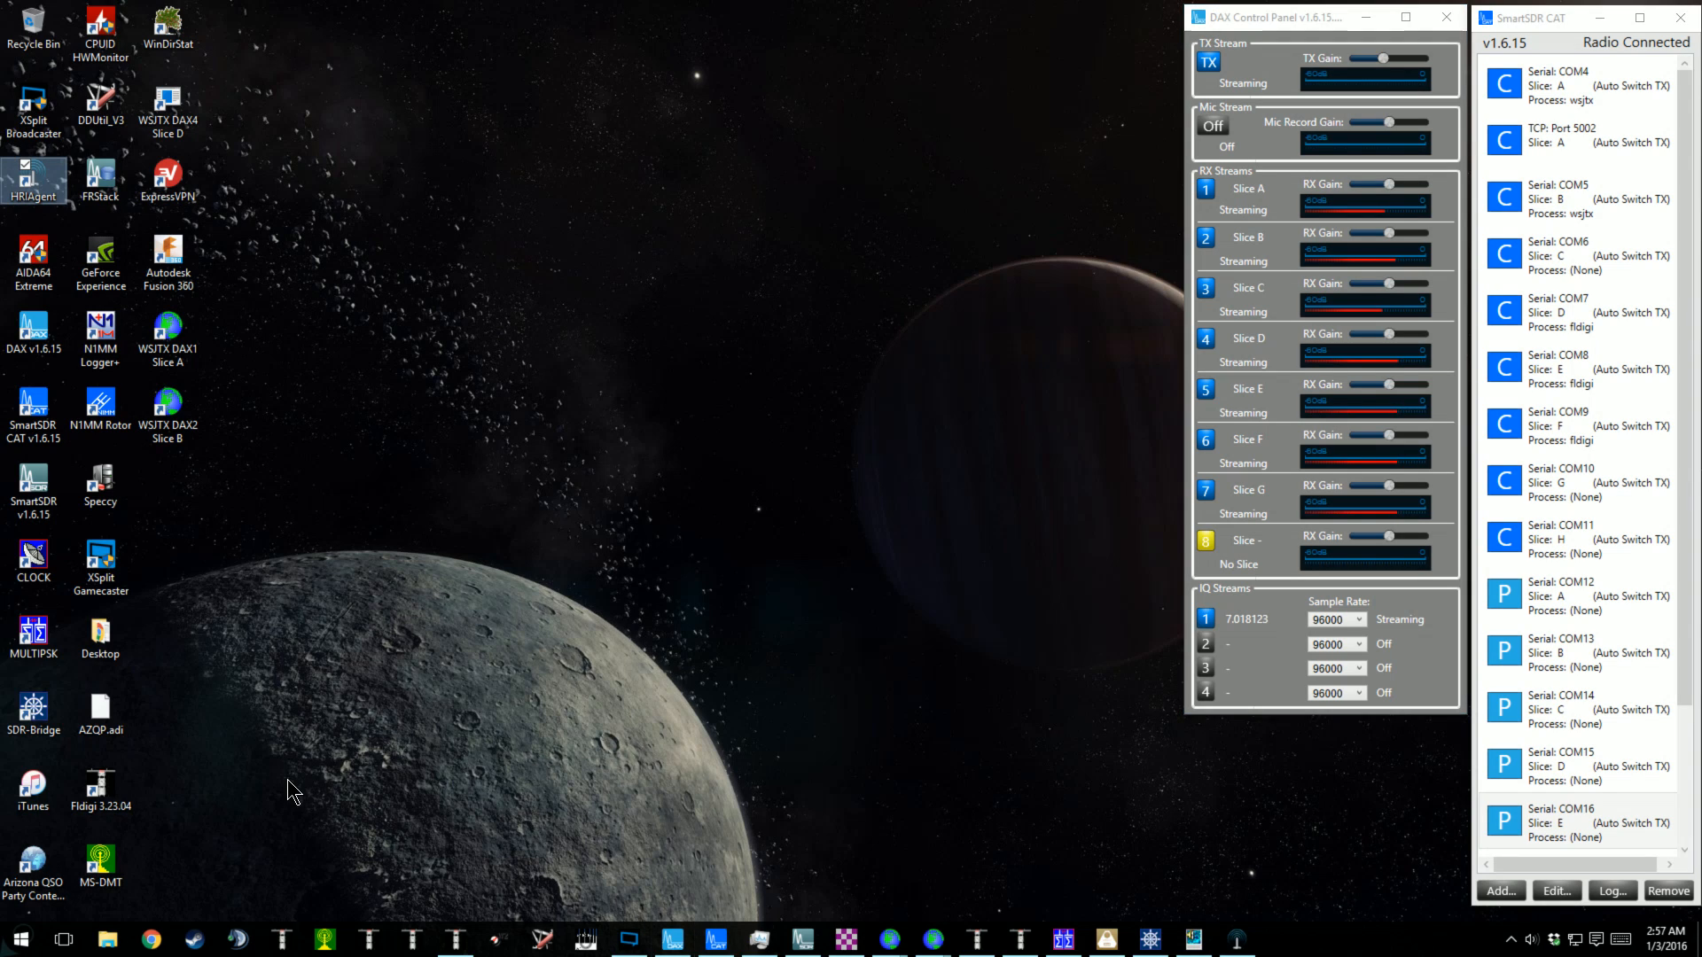
{"action": "right_click", "coordinate": [19, 939]}
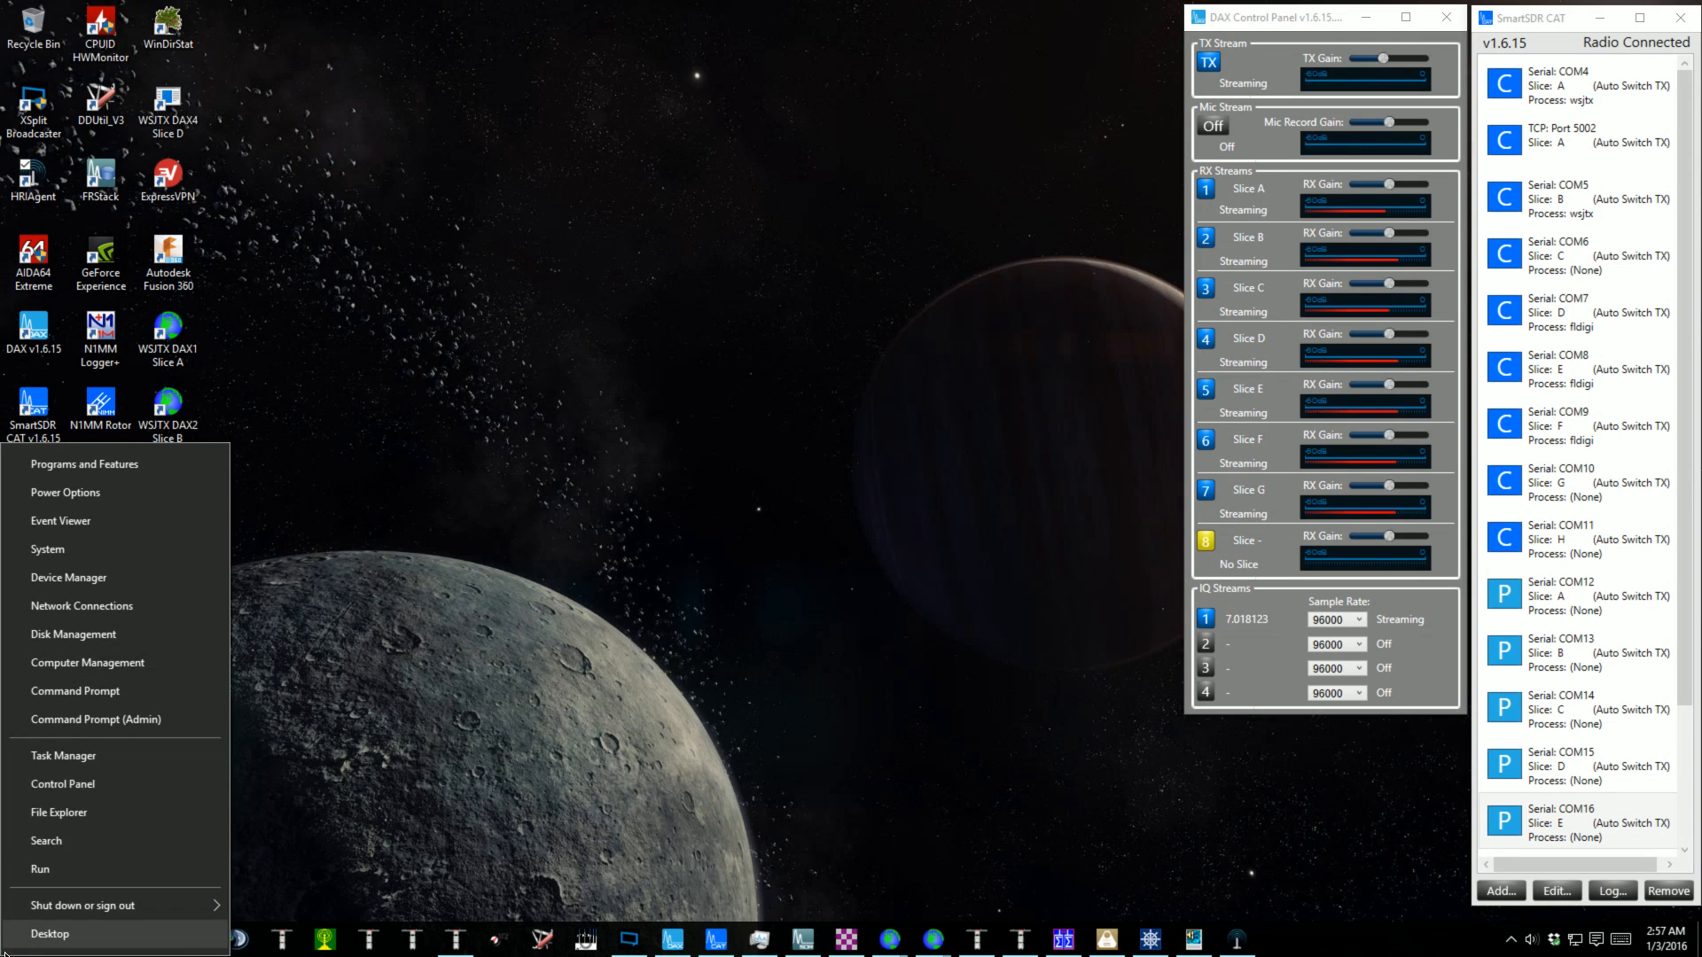
{"action": "left_click", "coordinate": [179, 576]}
{"action": "left_click_drag", "start_coordinate": [514, 48], "coordinate": [756, 77]}
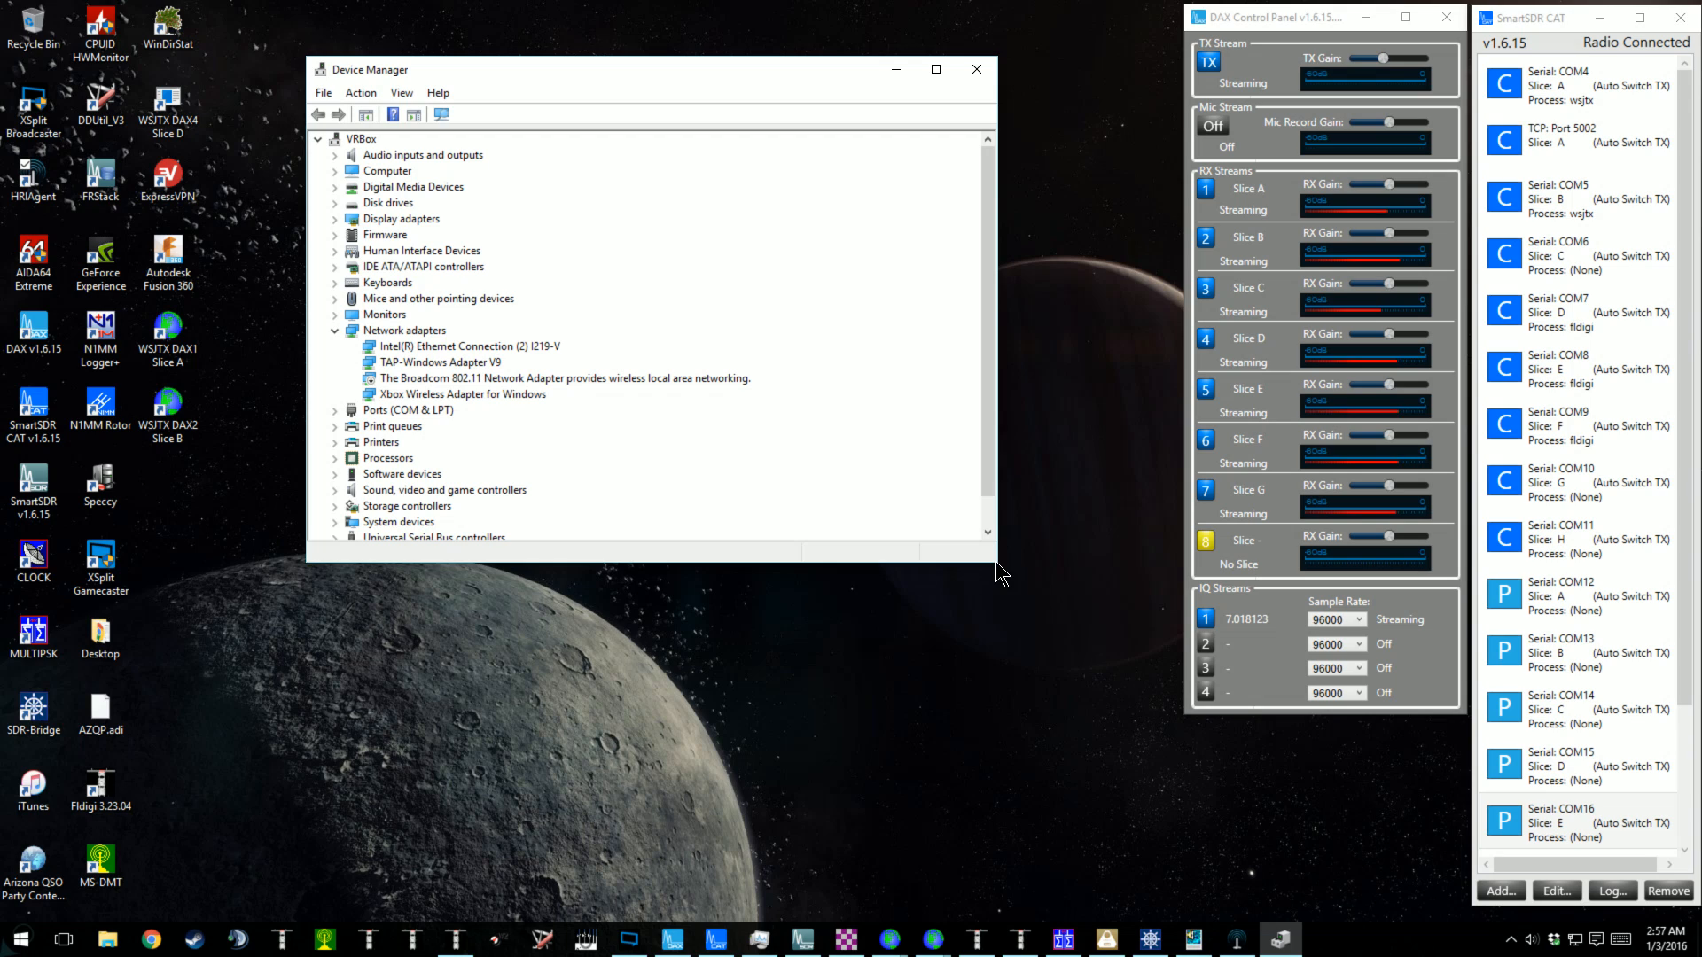
{"action": "left_click_drag", "start_coordinate": [991, 563], "coordinate": [1019, 669]}
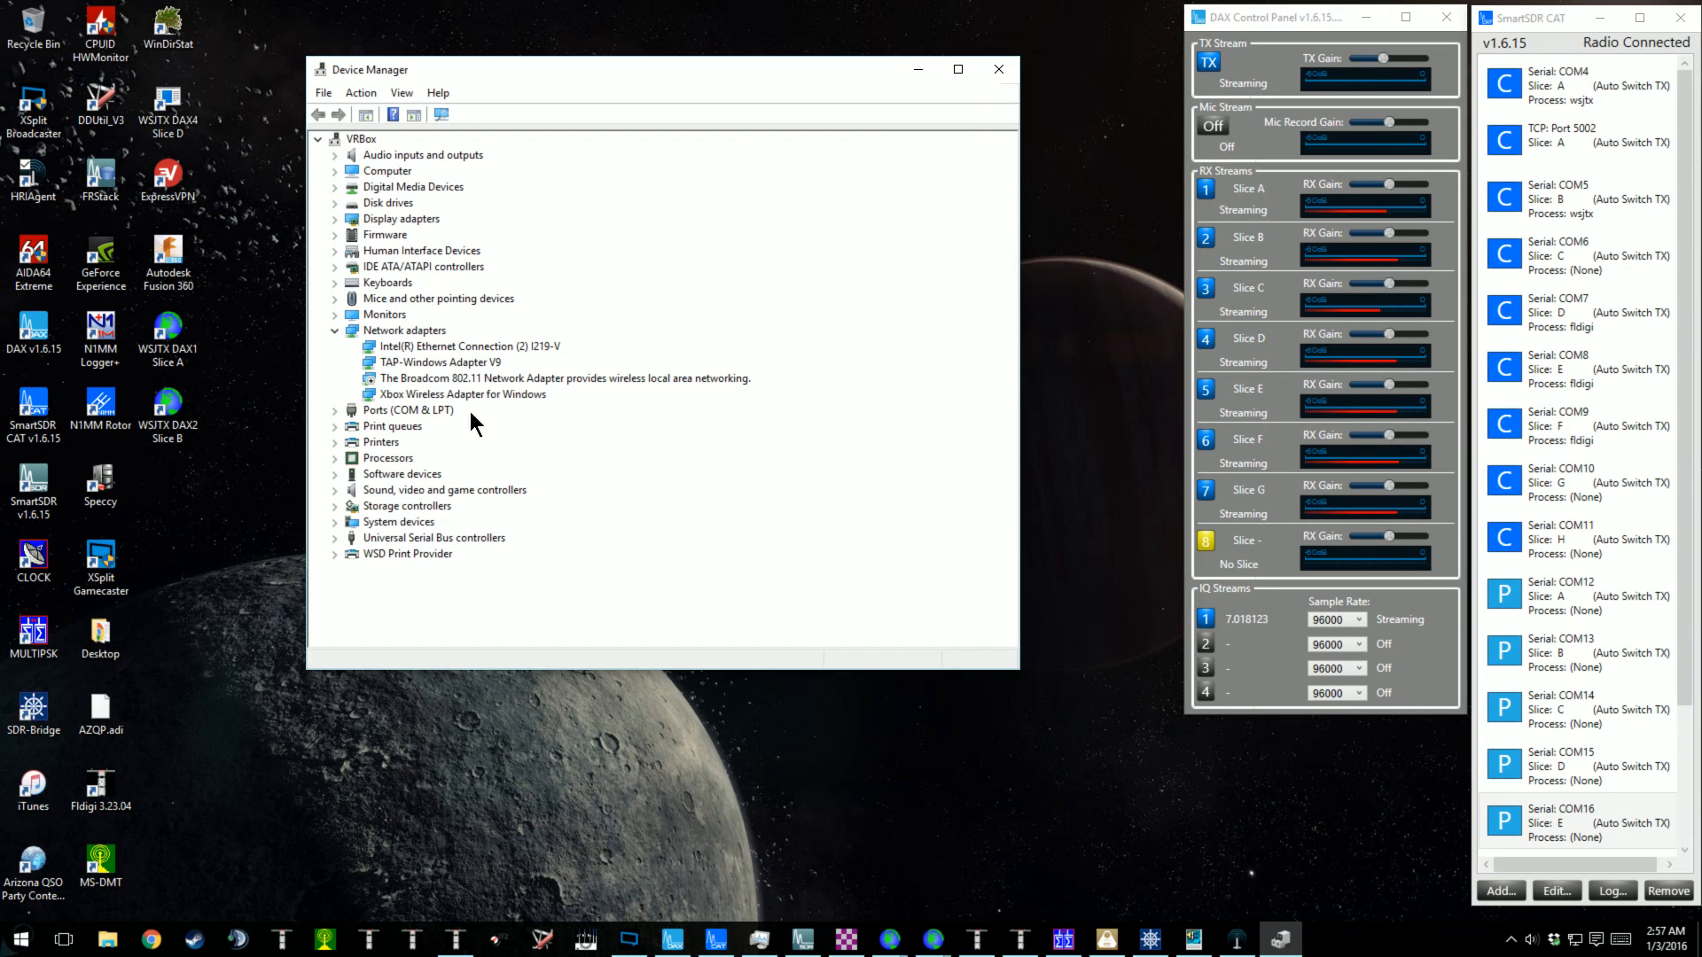
Expand the audio inputs and outputs category and select the DAX Audio TX device to review the DAX audio devices.
{"action": "double_click", "coordinate": [466, 154]}
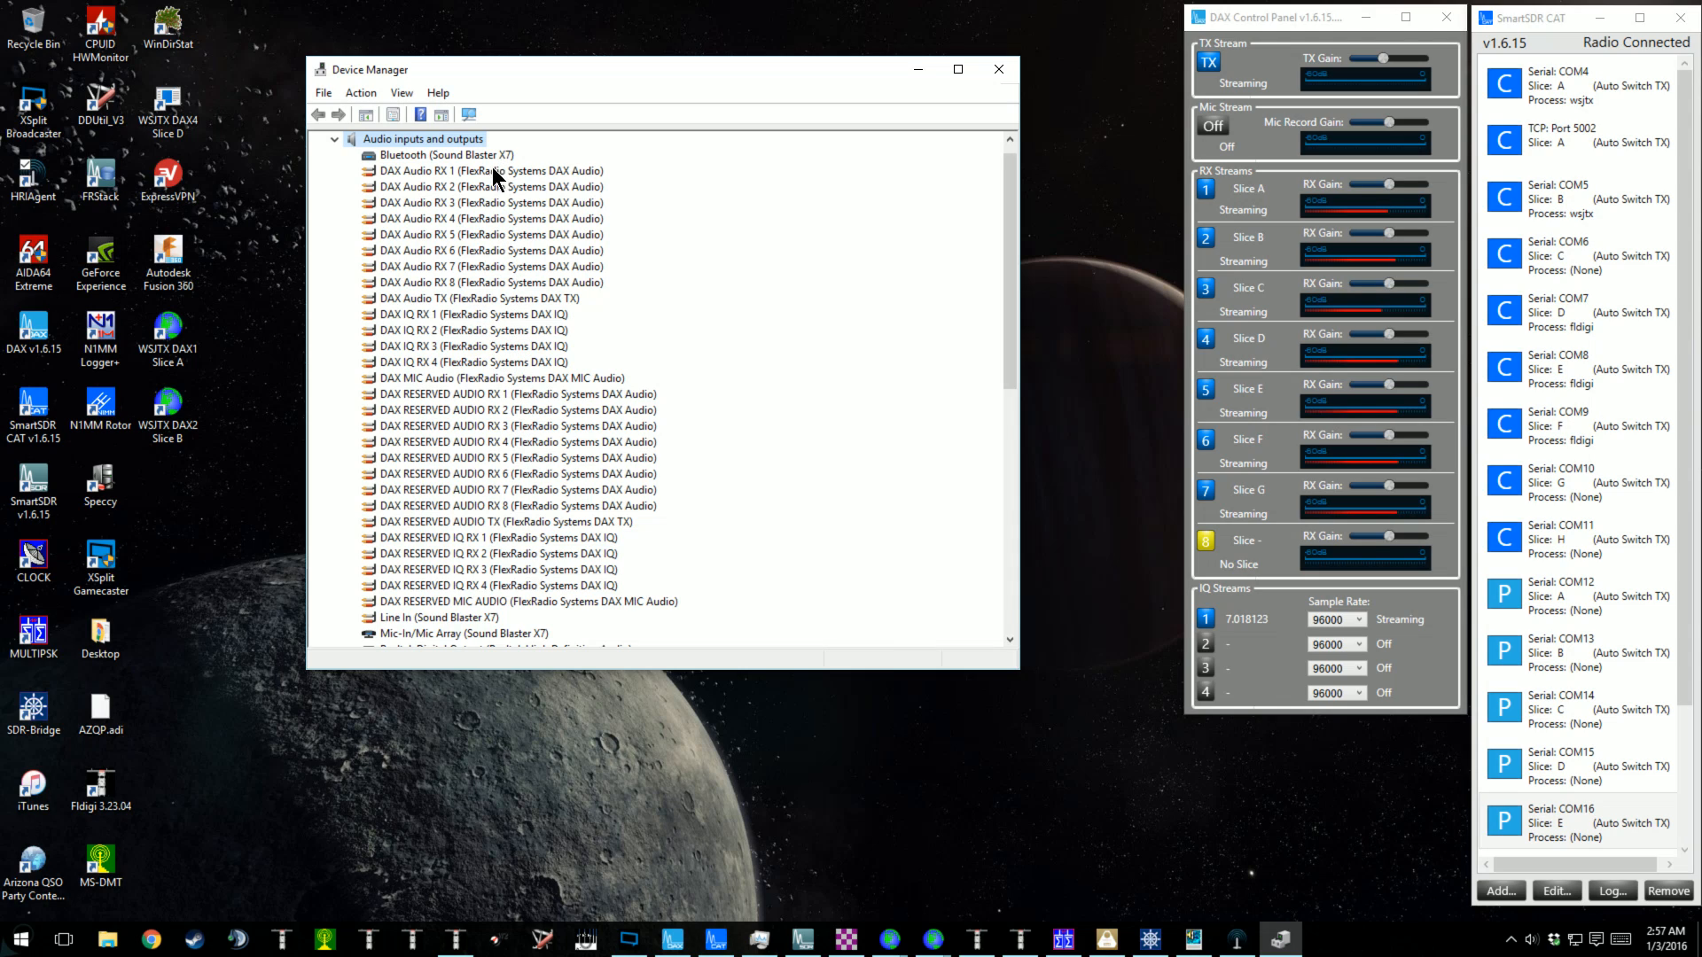
{"action": "left_click", "coordinate": [448, 301]}
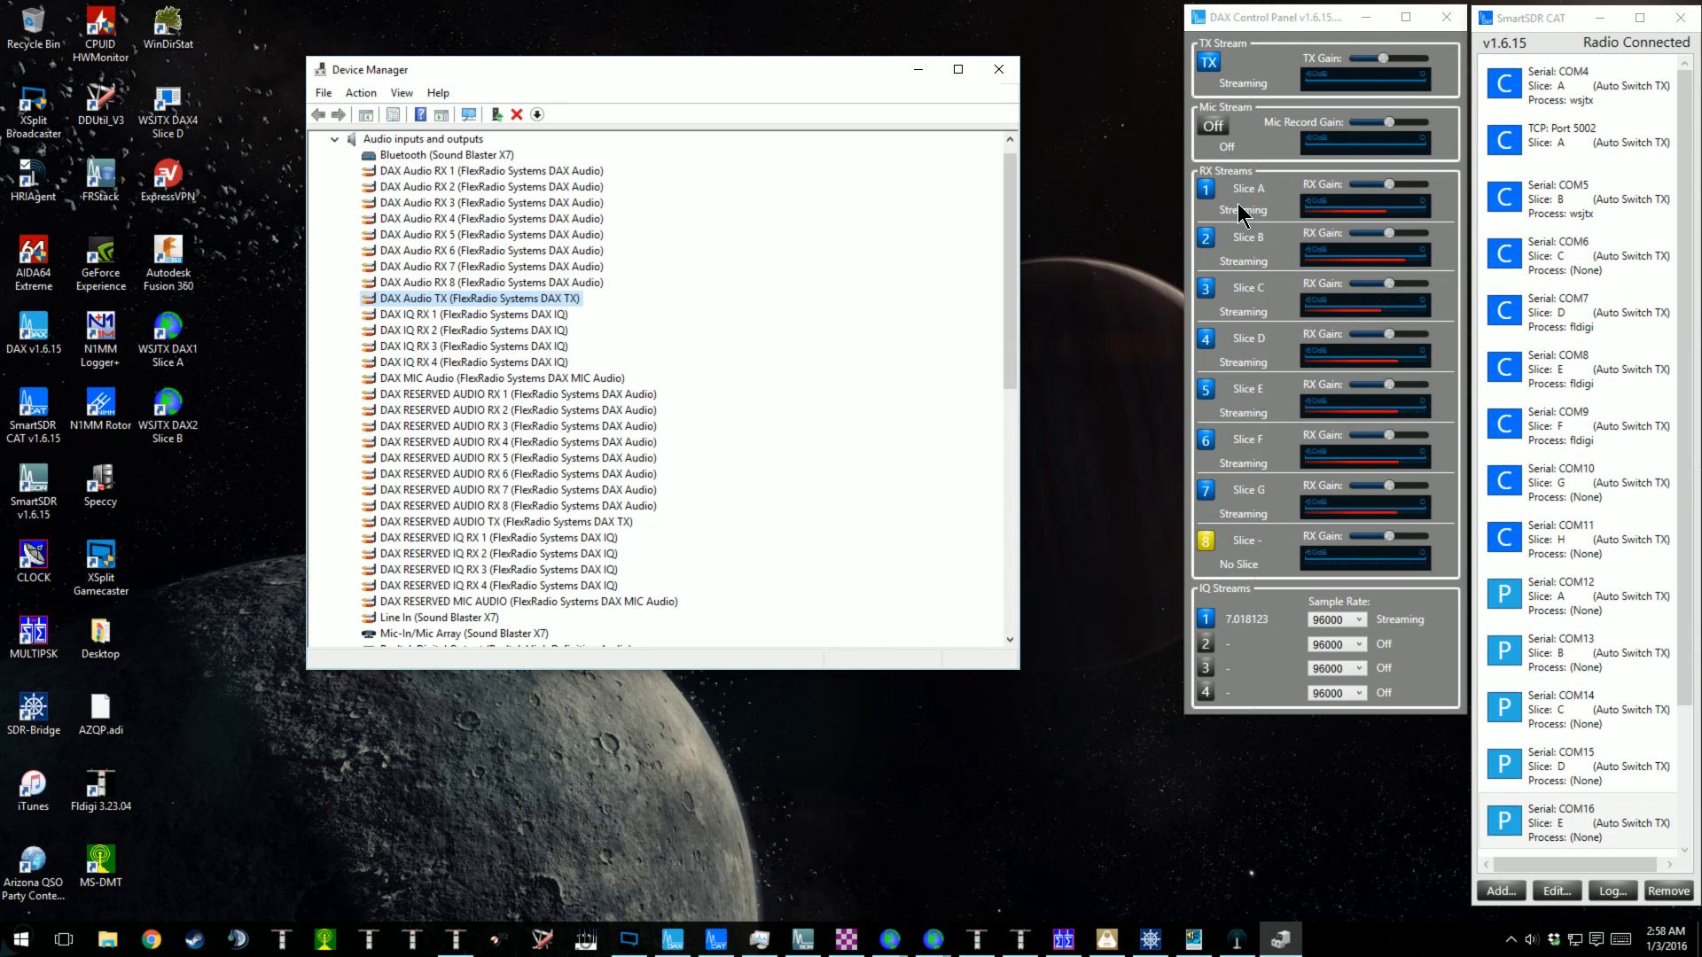
{"action": "mouse_move", "coordinate": [1241, 568]}
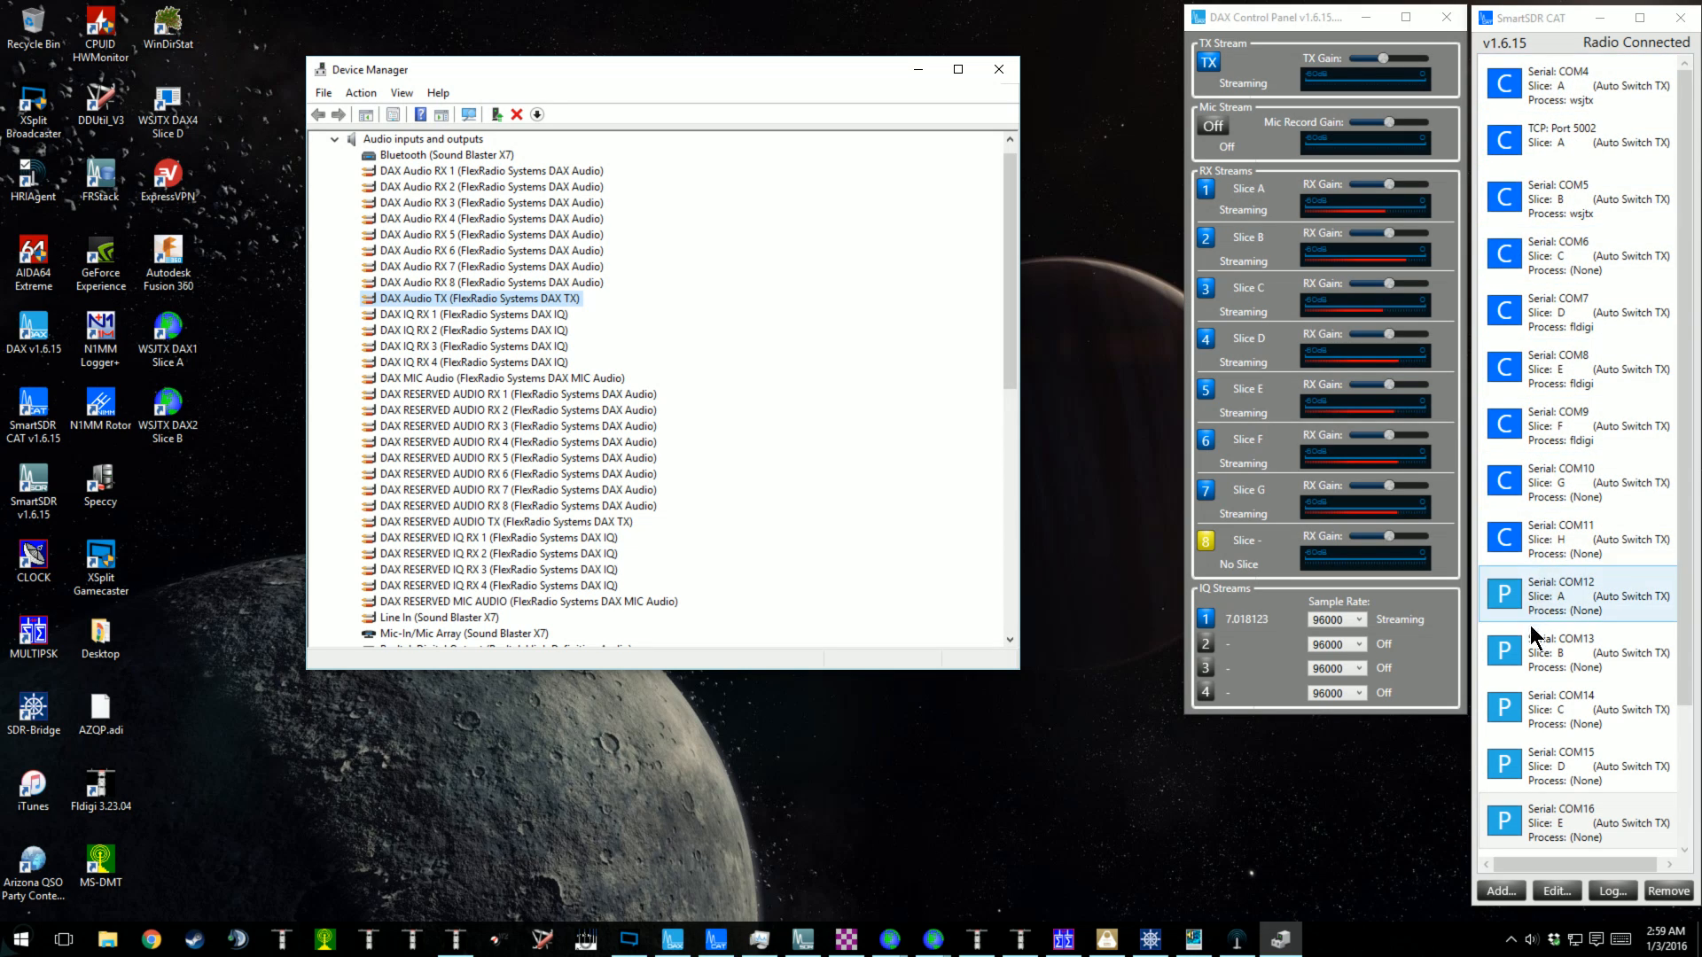
Start adding a port in SmartSDR CAT, inspect the port protocol and VFO A slice options, and cancel without saving.
{"action": "left_click", "coordinate": [1497, 890]}
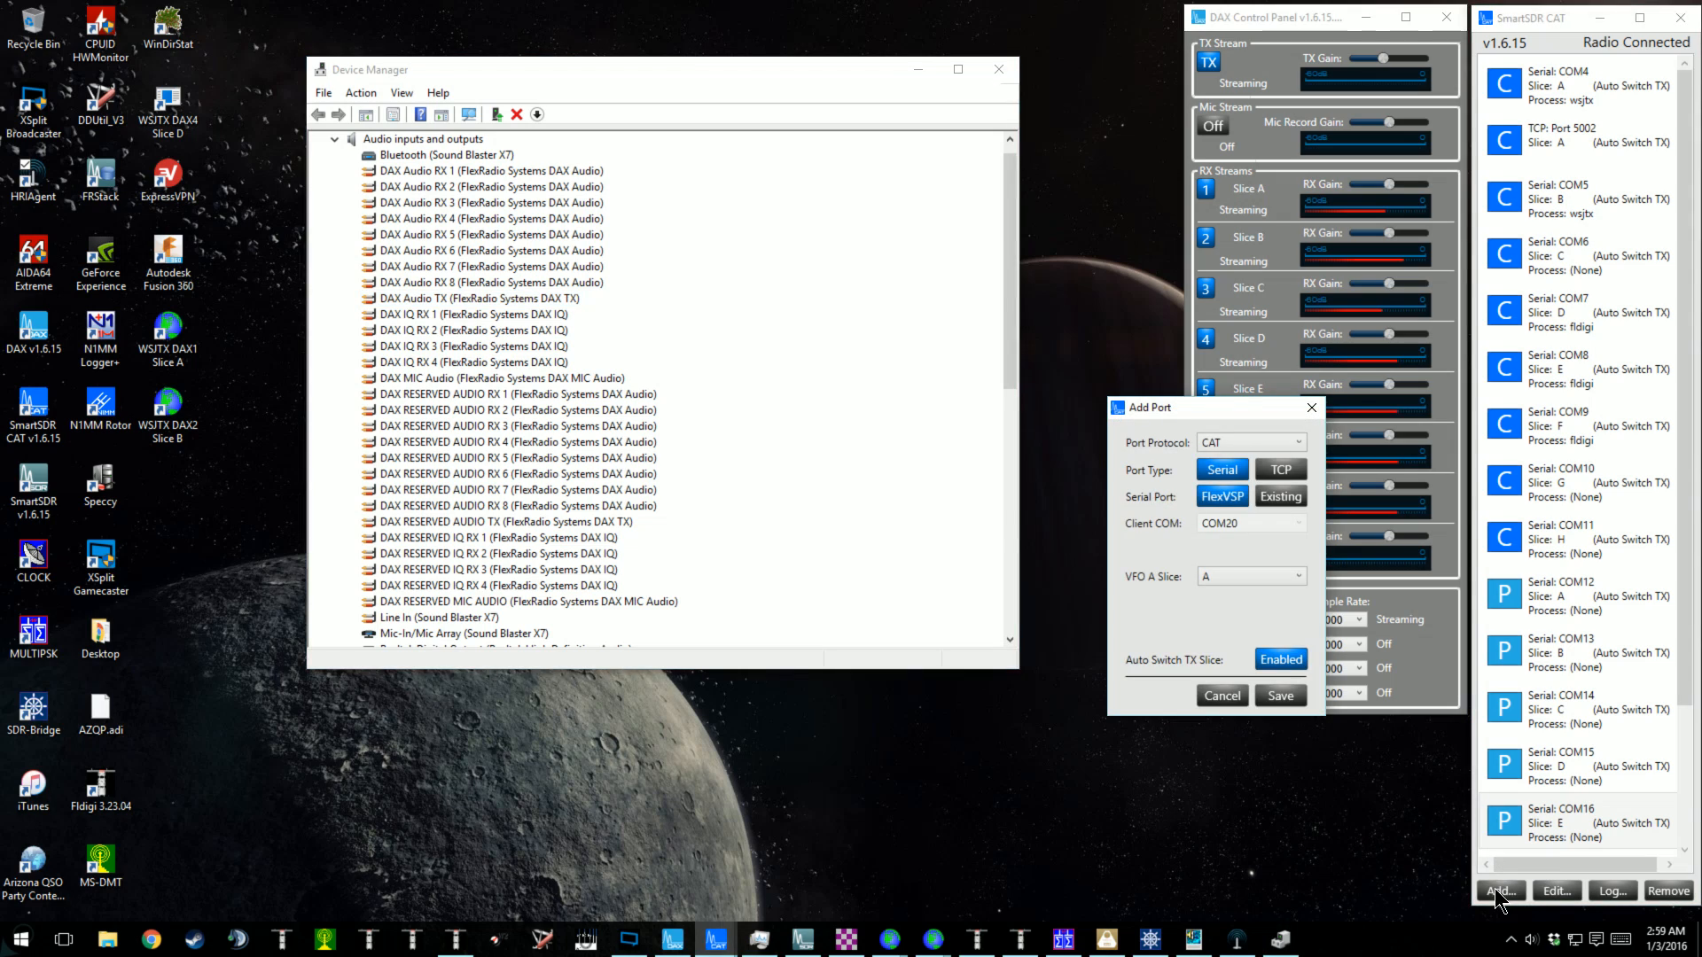
{"action": "left_click", "coordinate": [1242, 442]}
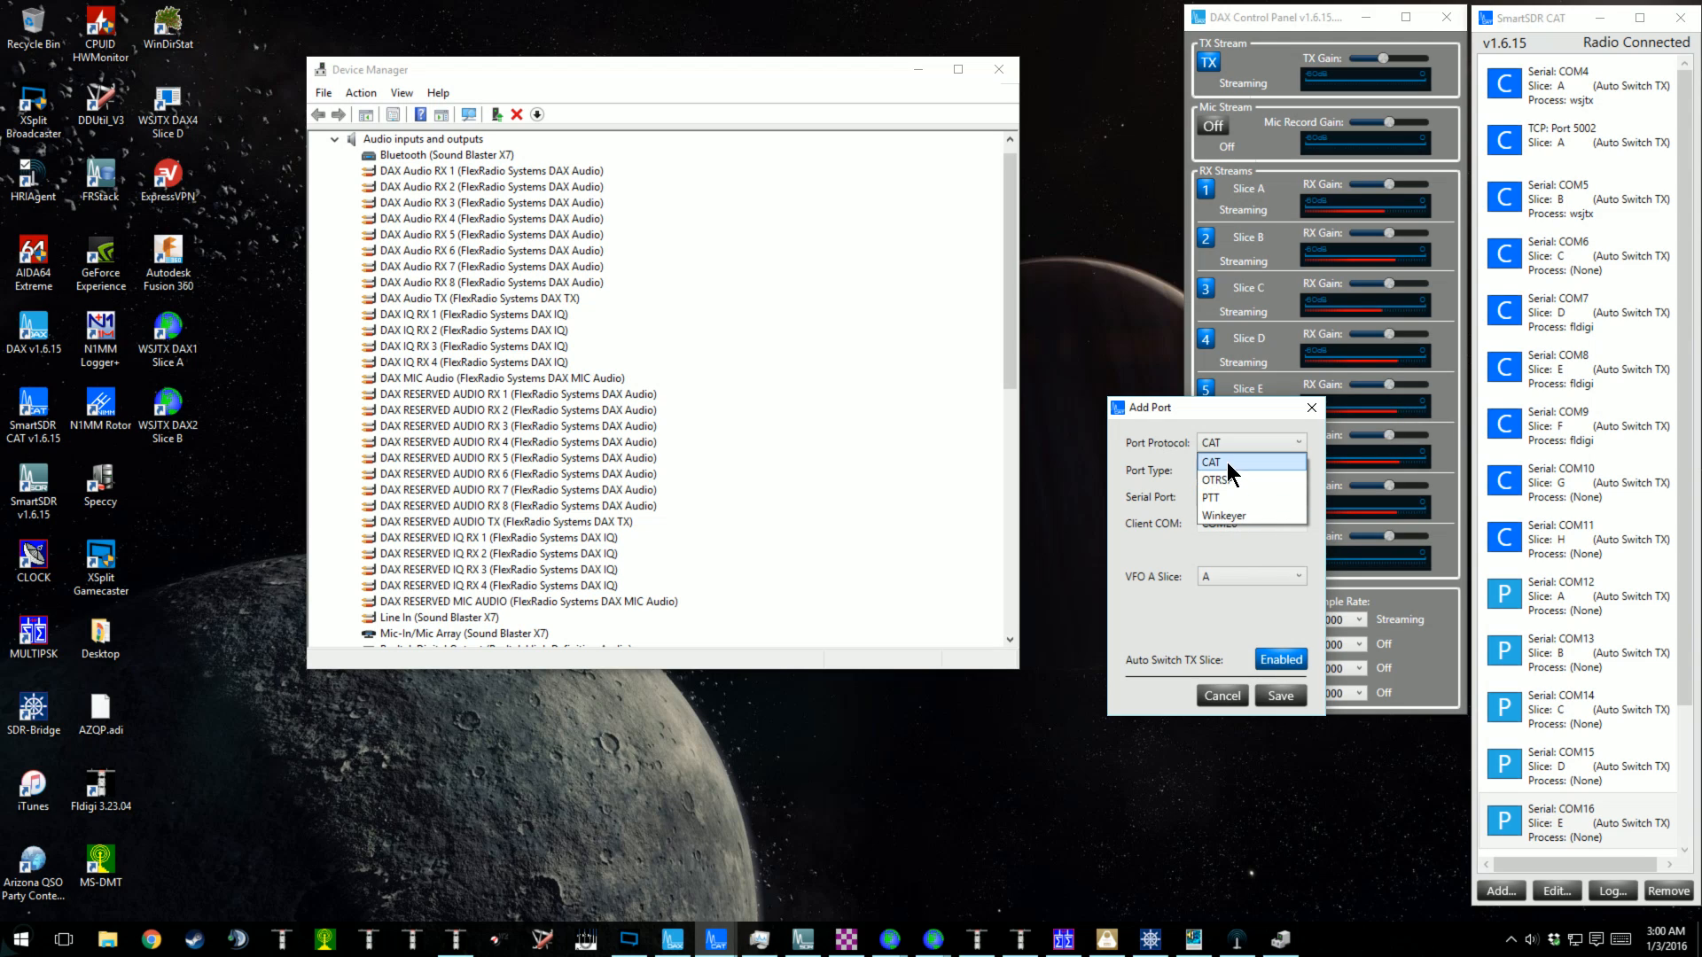
{"action": "left_click", "coordinate": [1163, 465]}
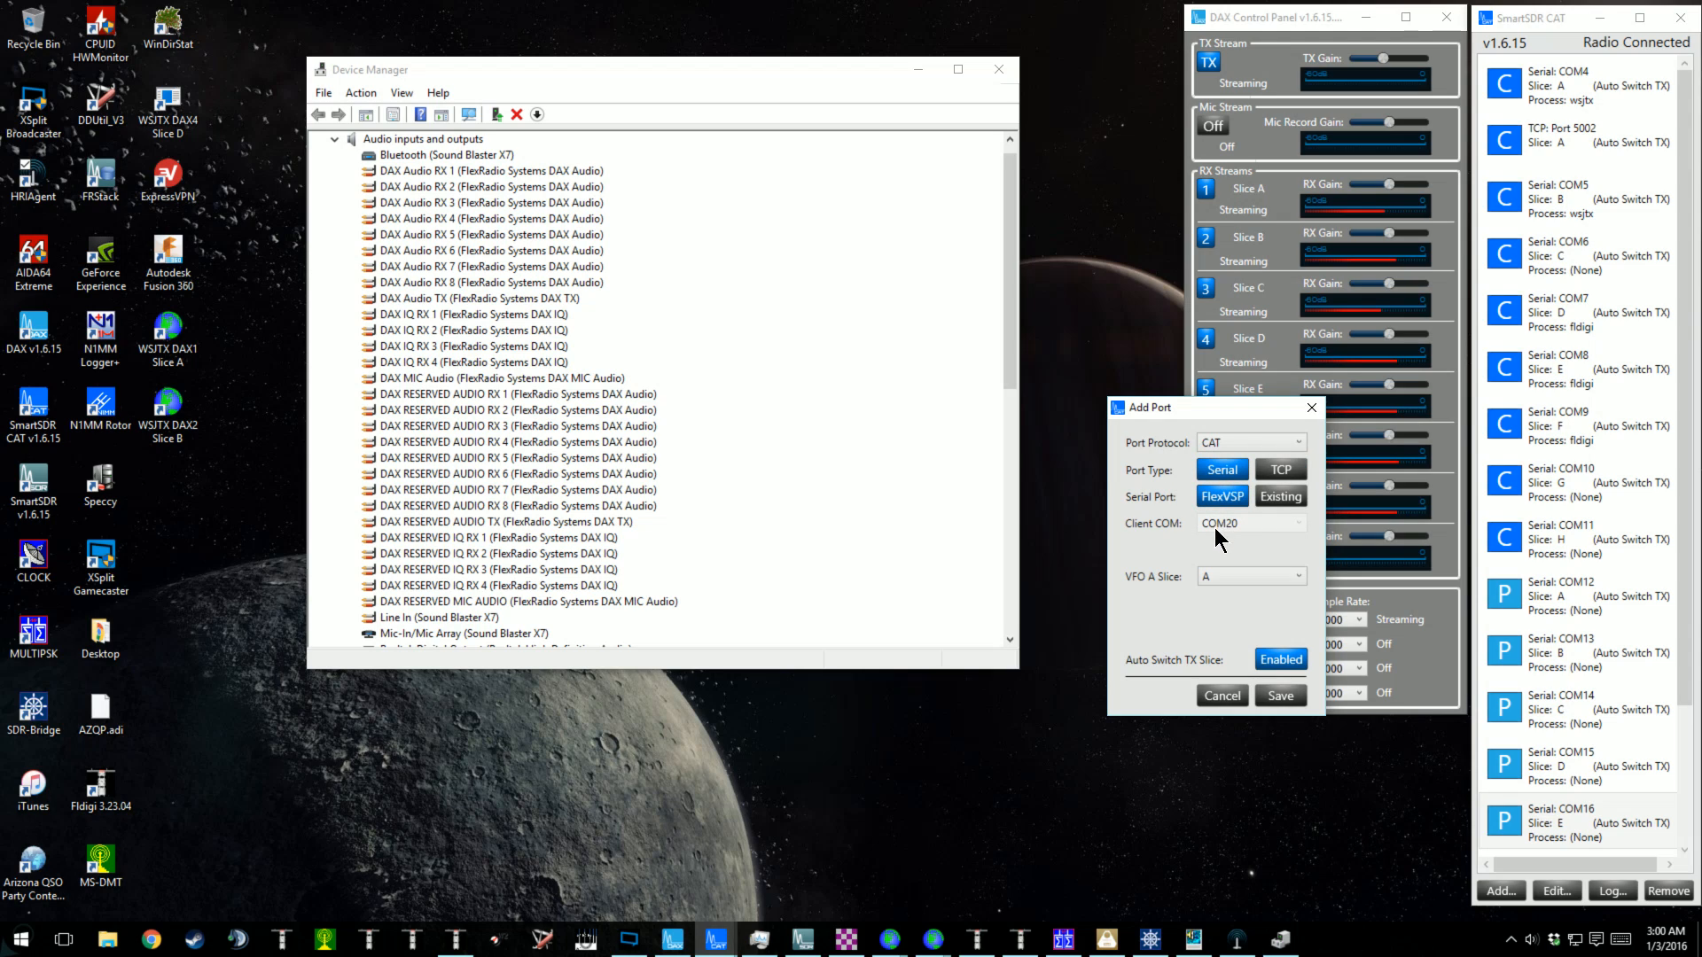
{"action": "left_click", "coordinate": [1218, 578]}
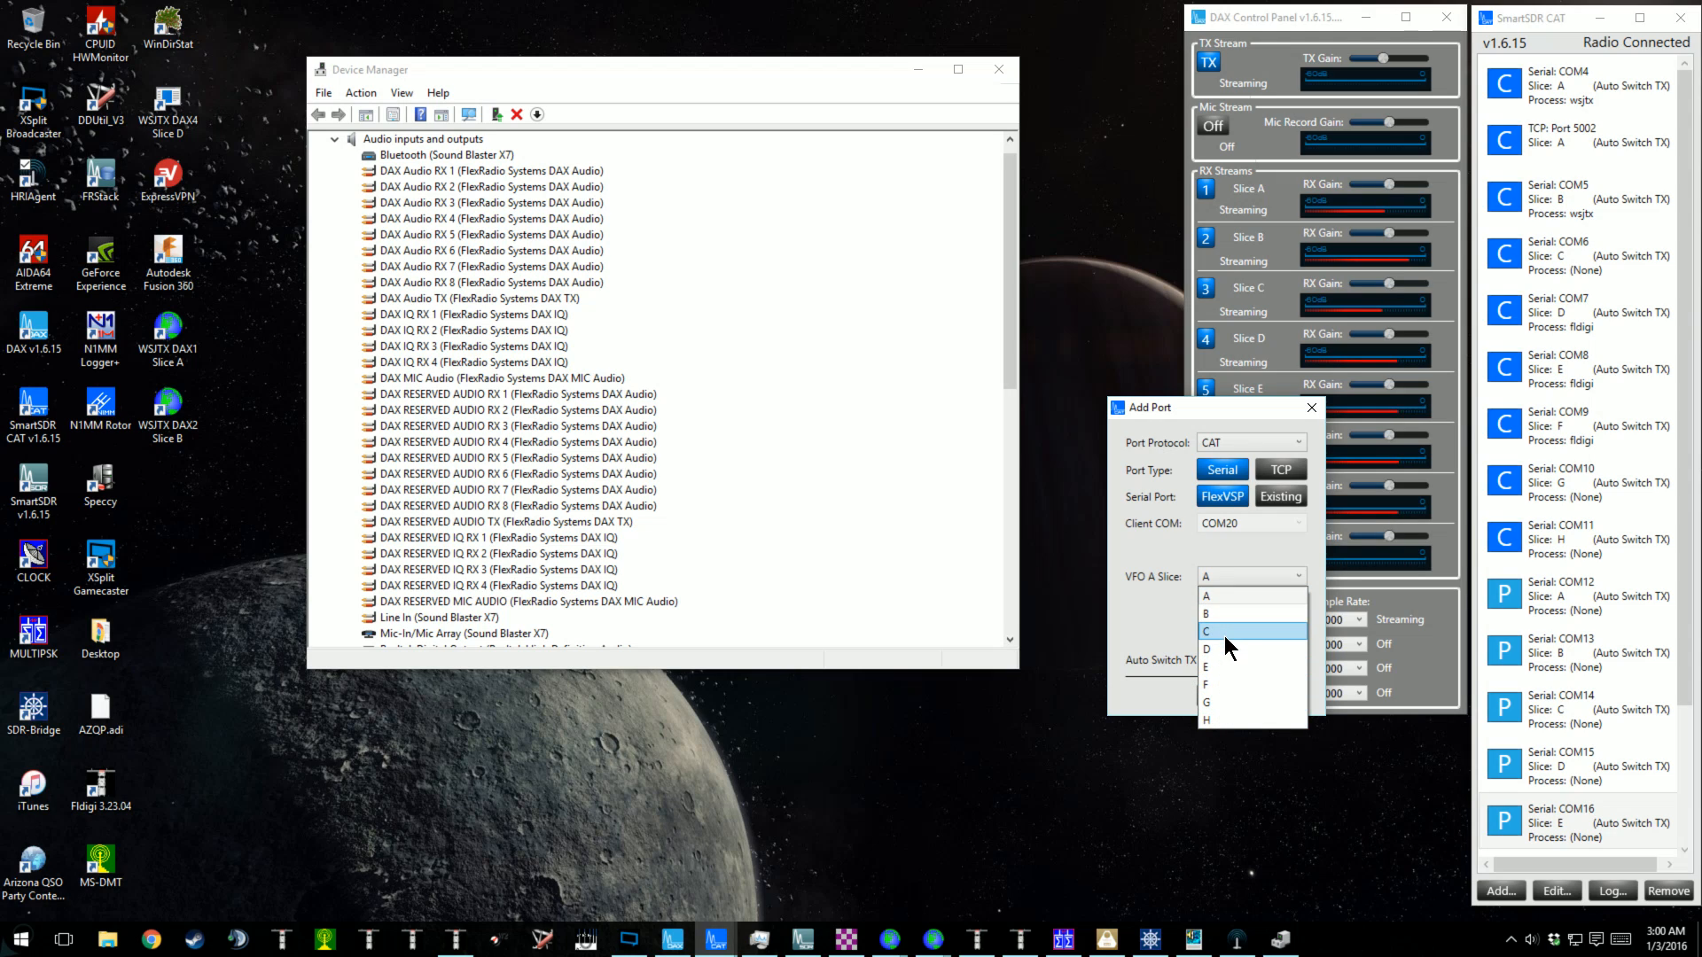
{"action": "left_click", "coordinate": [1177, 599]}
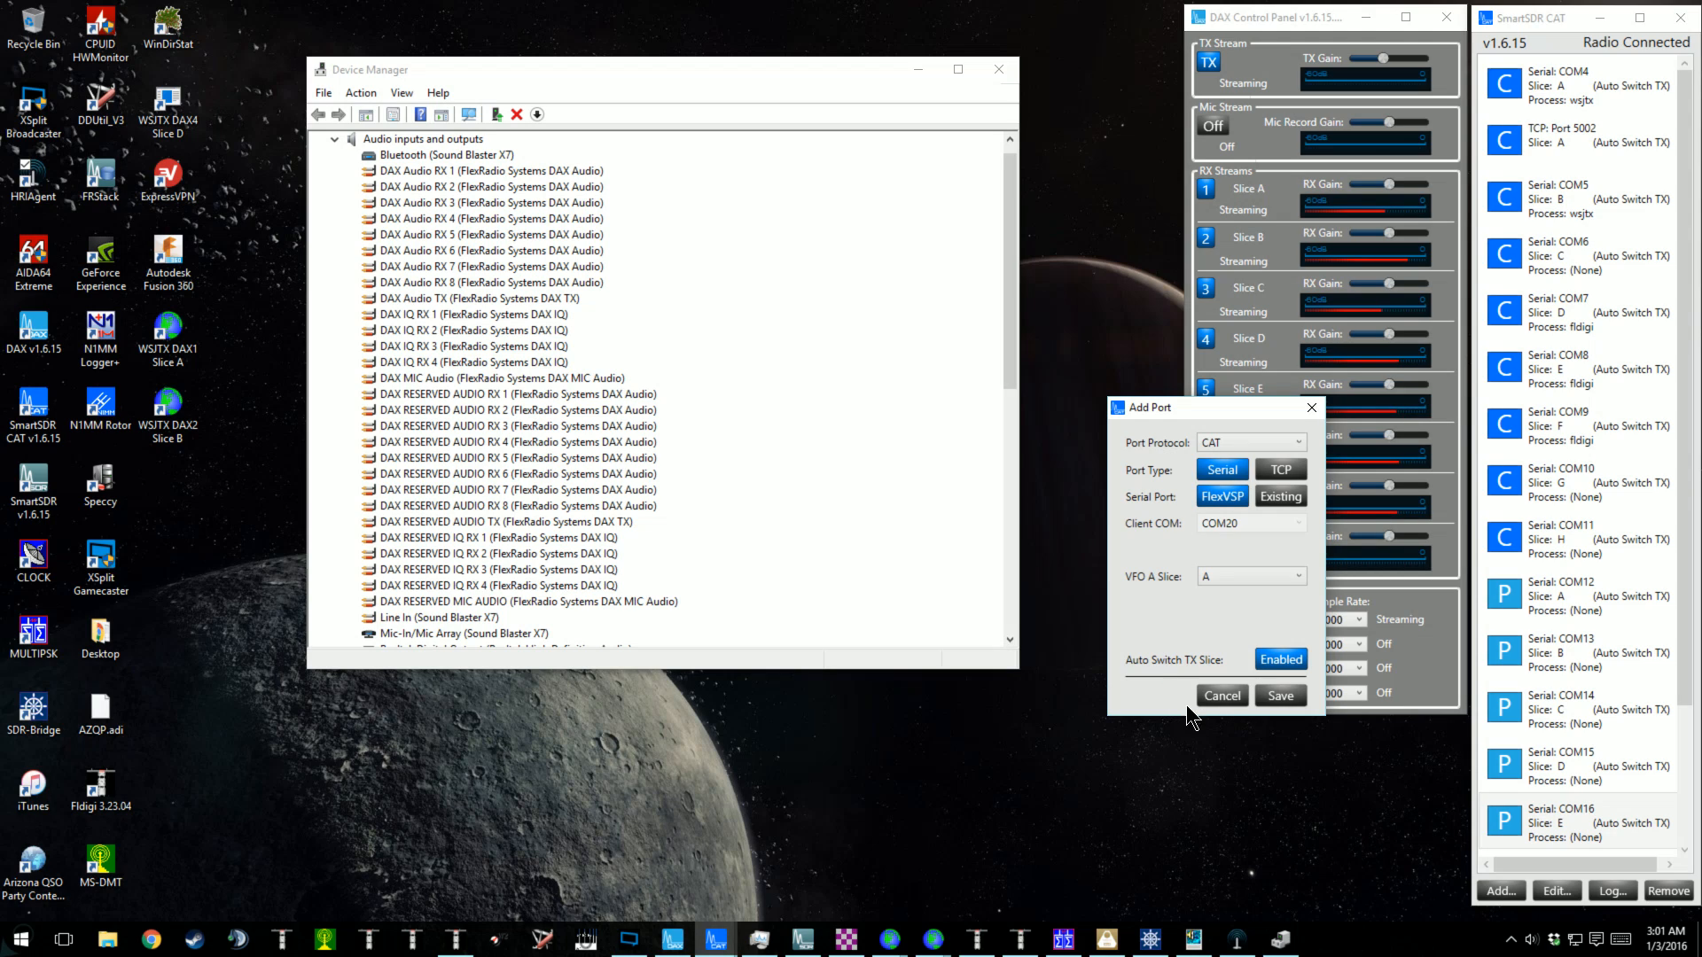
{"action": "left_click", "coordinate": [1216, 697]}
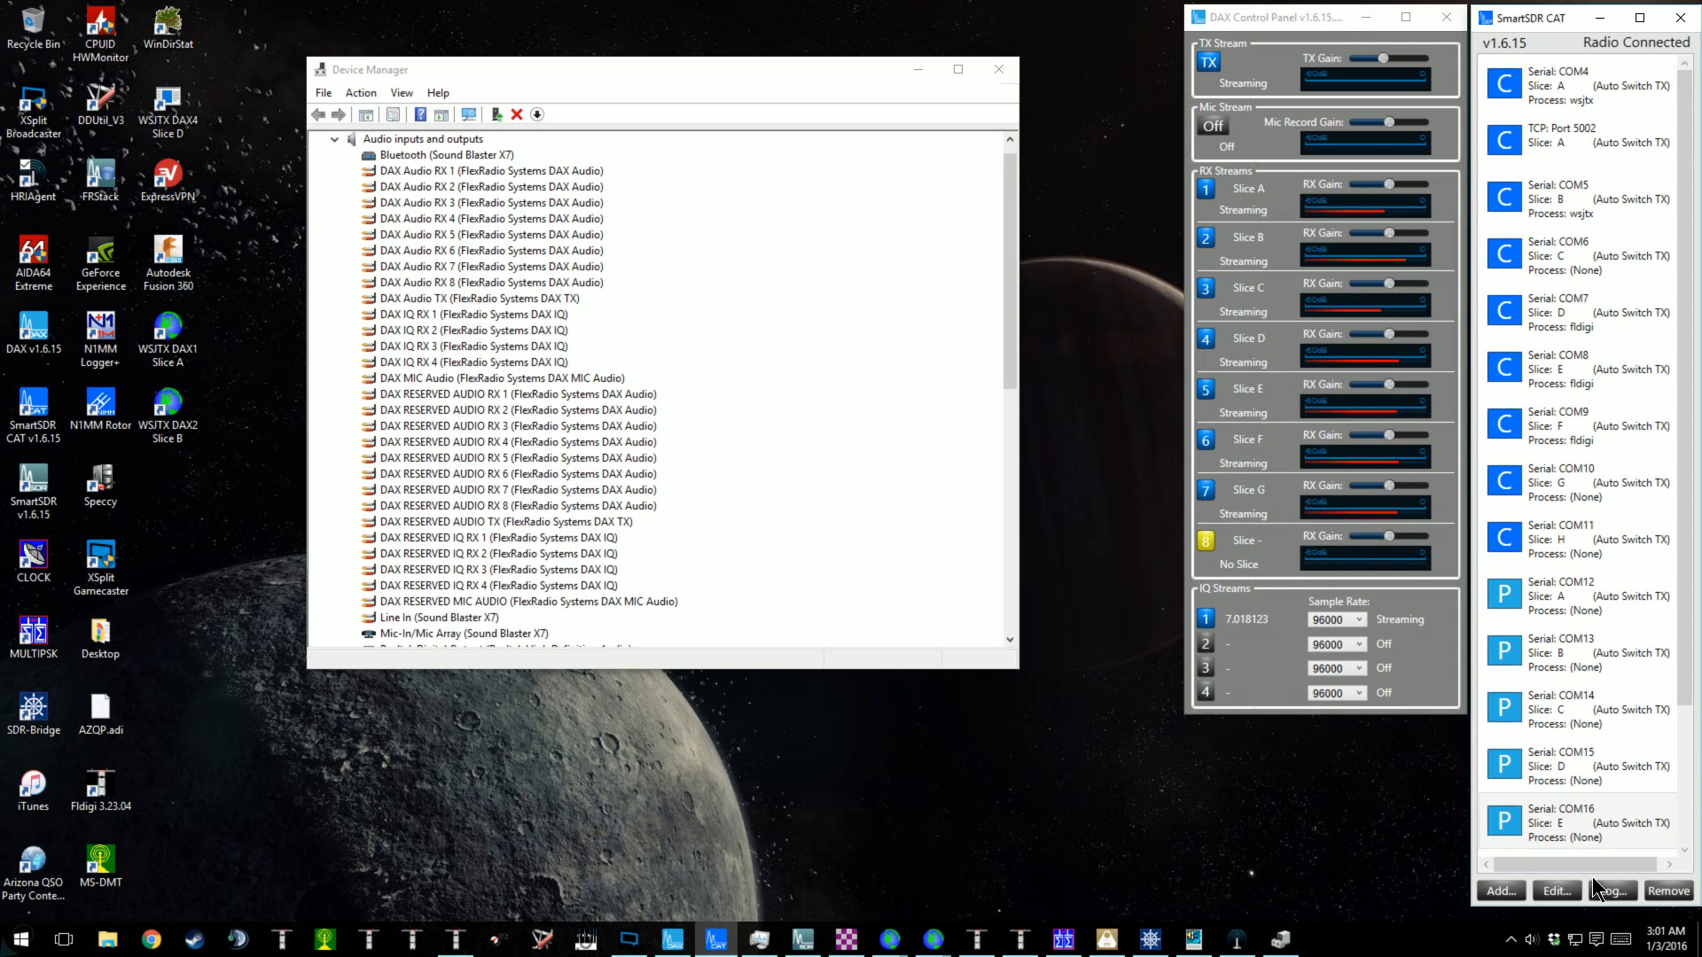
View the log for the PTT port COM16 beside the DAX Control Panel, and close it.
{"action": "left_click", "coordinate": [1611, 890]}
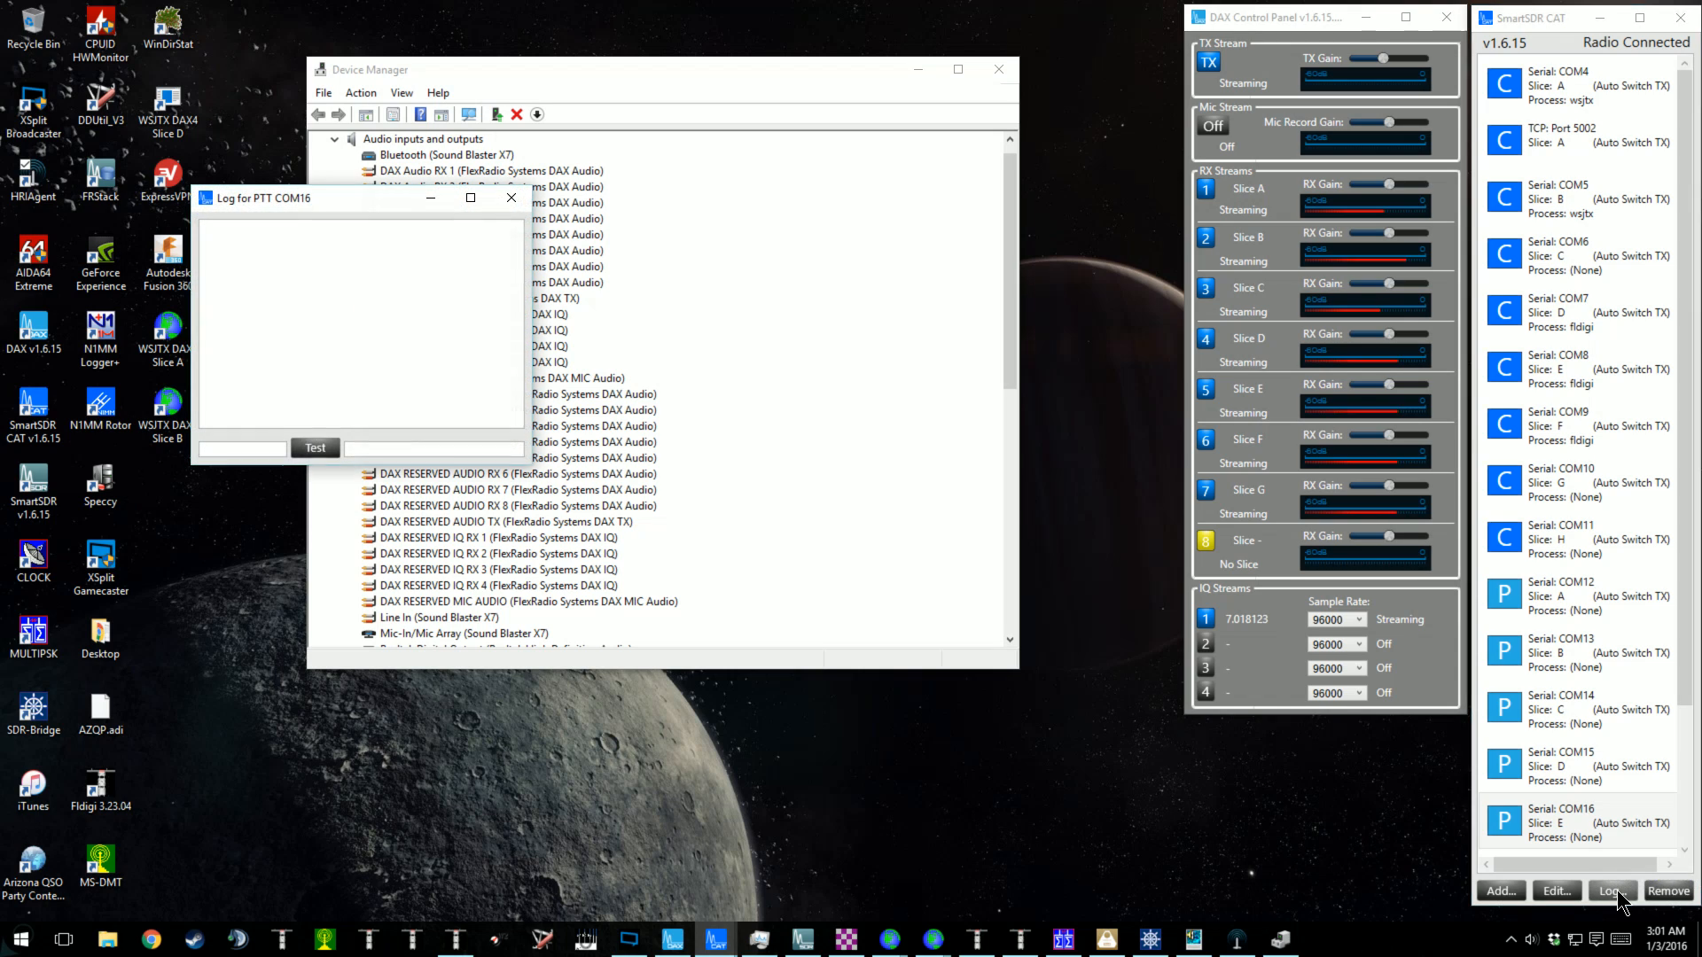
{"action": "left_click_drag", "start_coordinate": [348, 210], "coordinate": [1003, 433]}
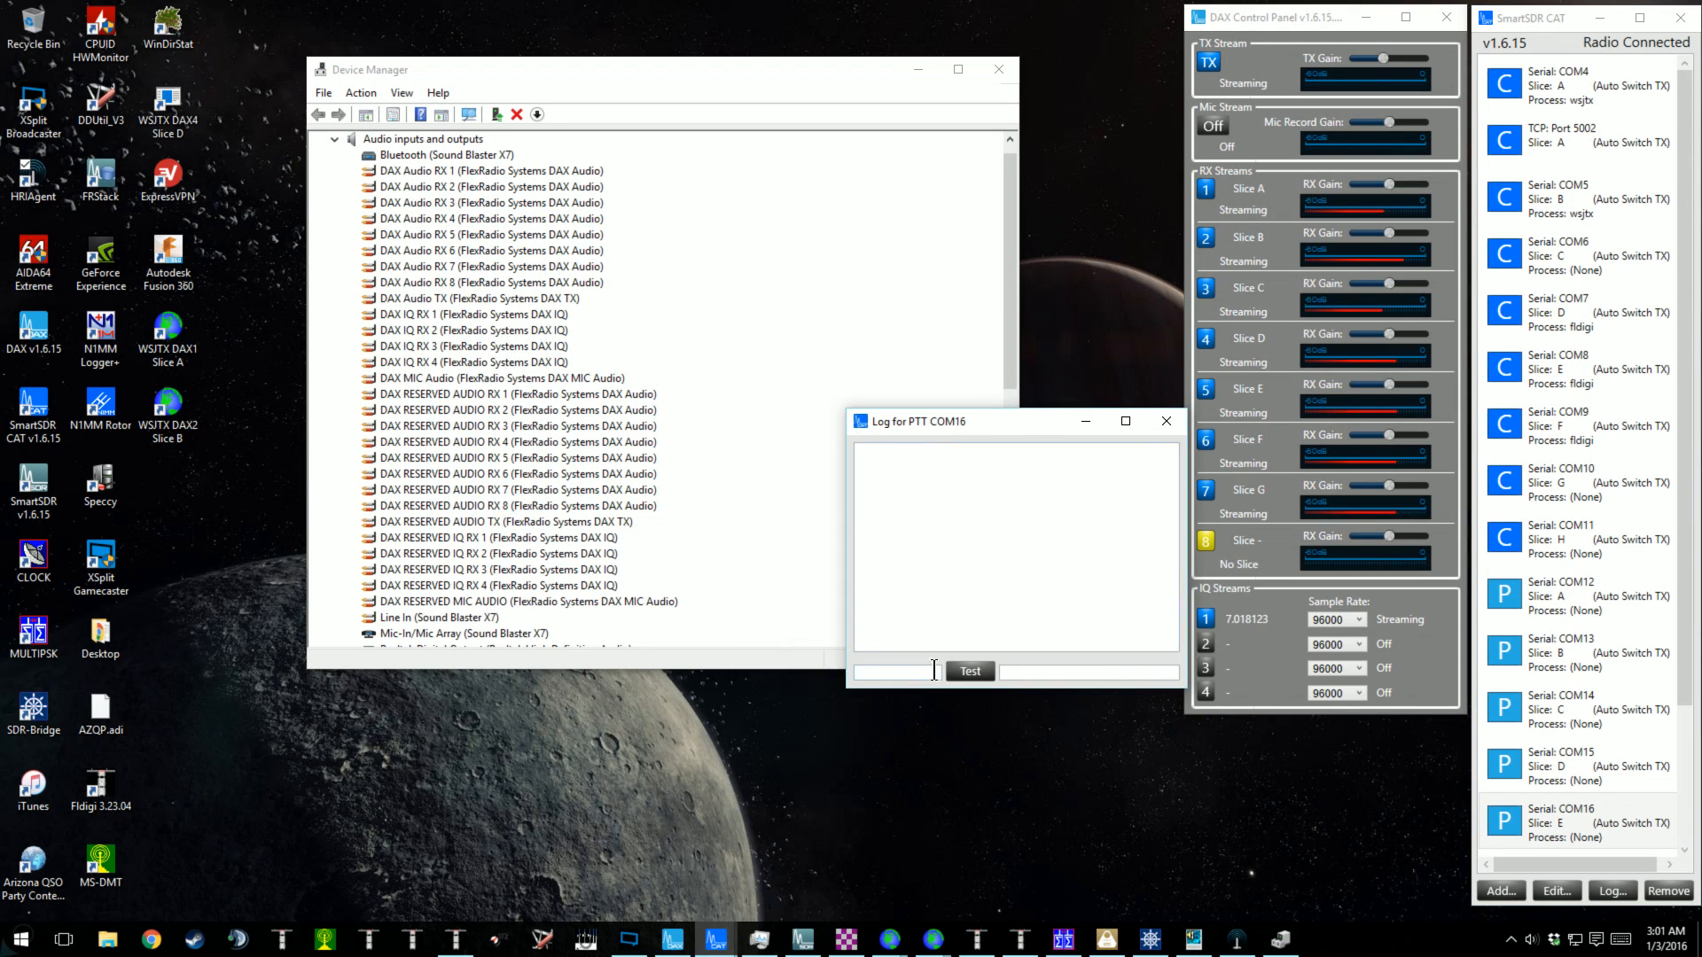
{"action": "left_click", "coordinate": [1166, 422]}
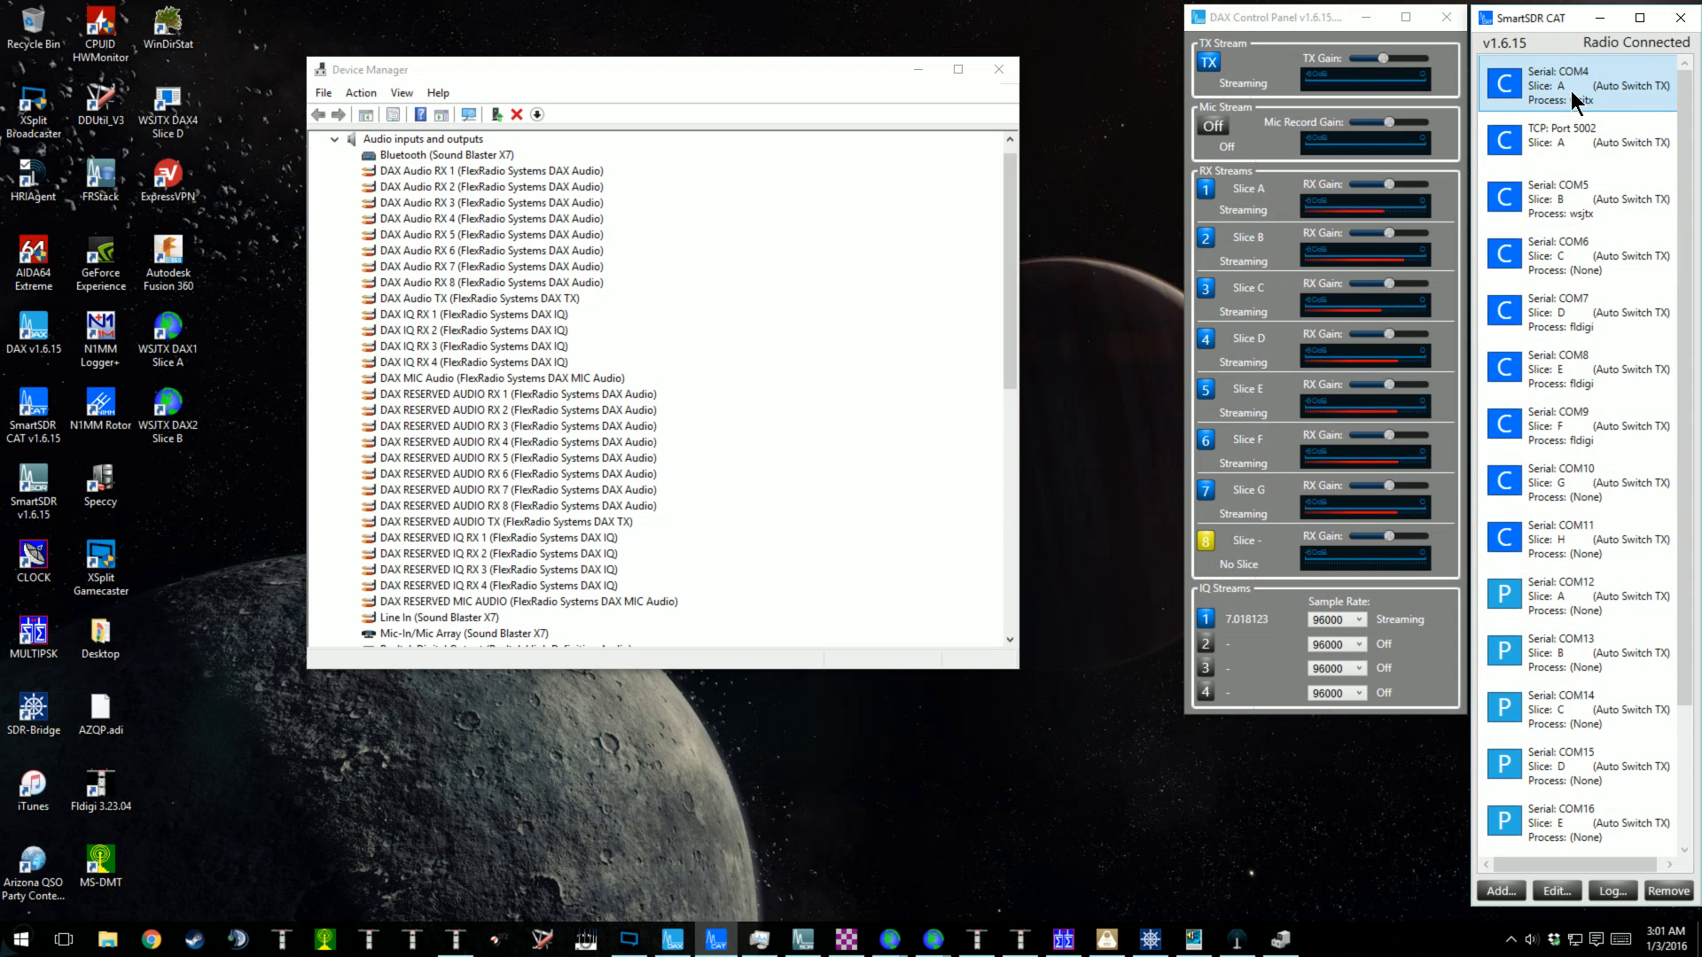
Inspect the settings of the slice F CAT port on COM9 and close them without saving.
{"action": "left_click", "coordinate": [1557, 789], "text": "shift"}
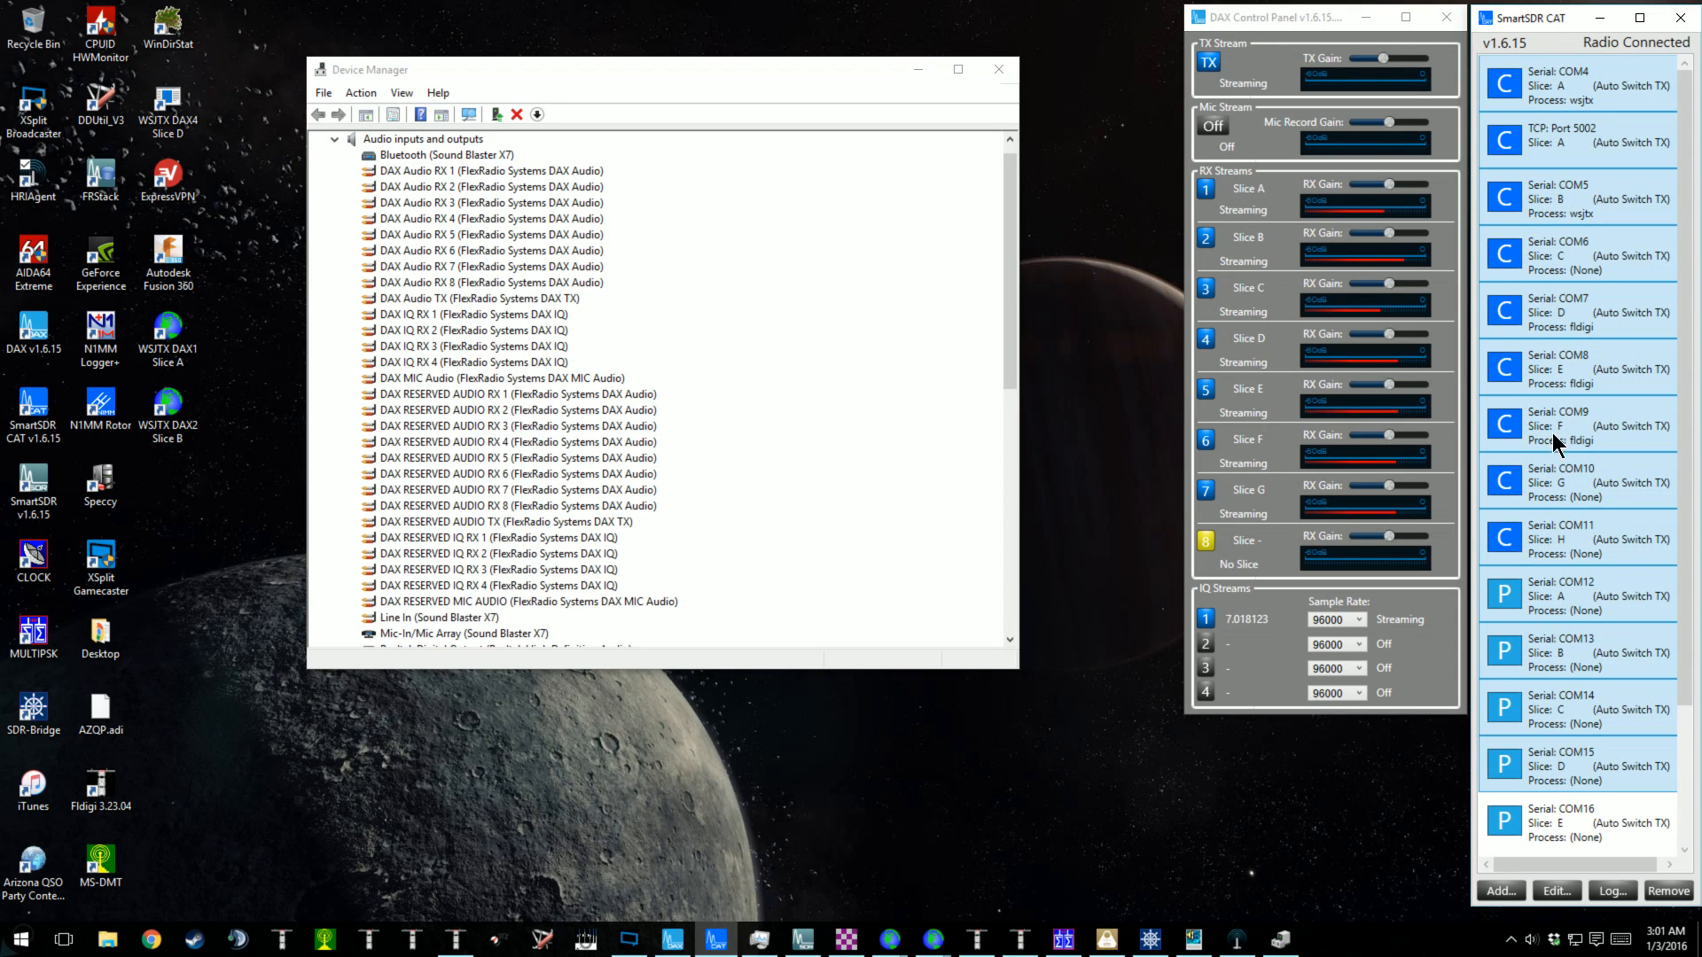
{"action": "scroll", "coordinate": [1671, 758], "scroll_direction": "down", "scroll_amount": 2}
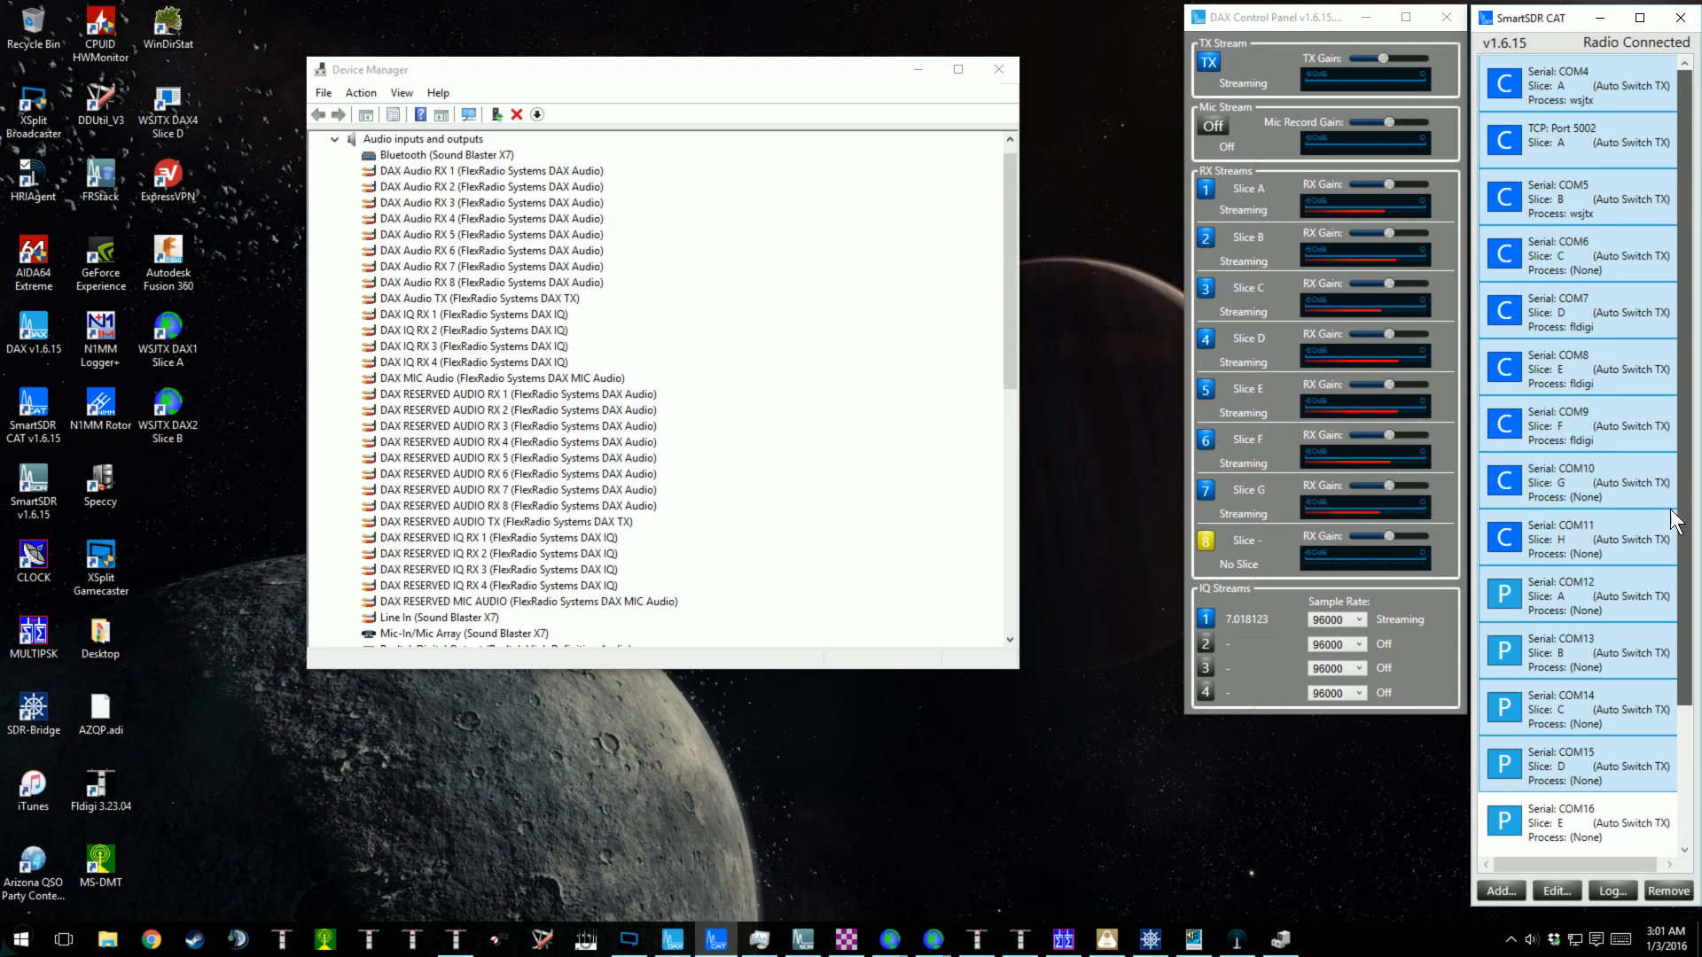
{"action": "left_click", "coordinate": [1604, 285]}
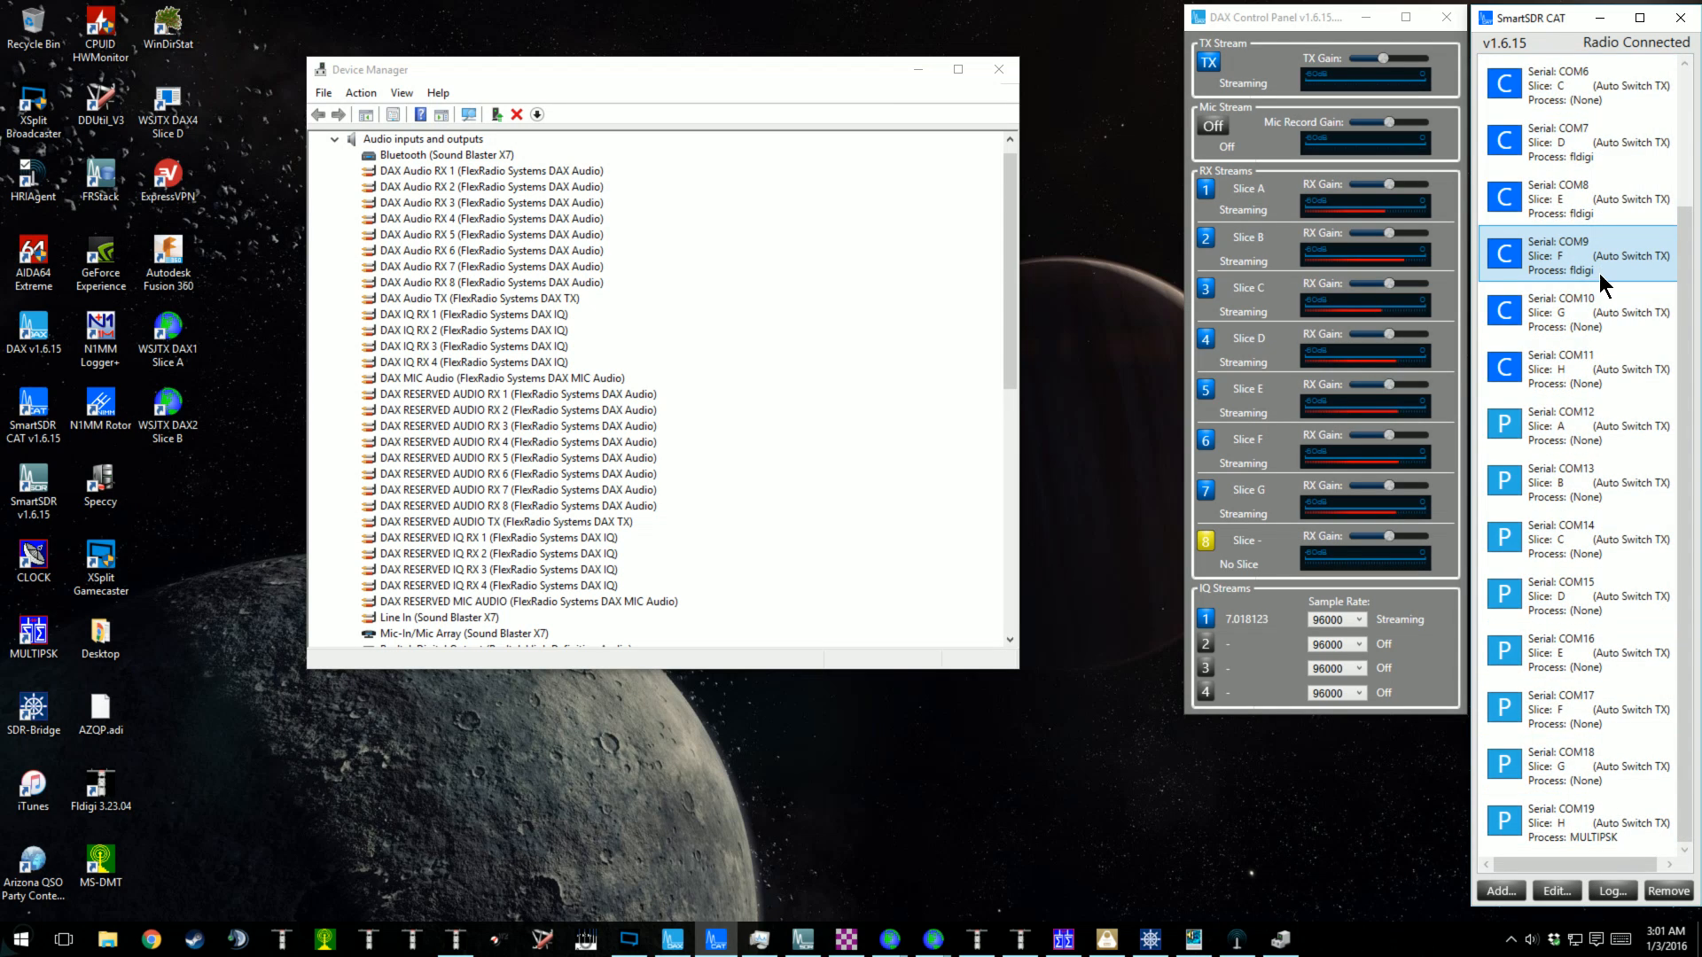
{"action": "left_click", "coordinate": [1553, 890]}
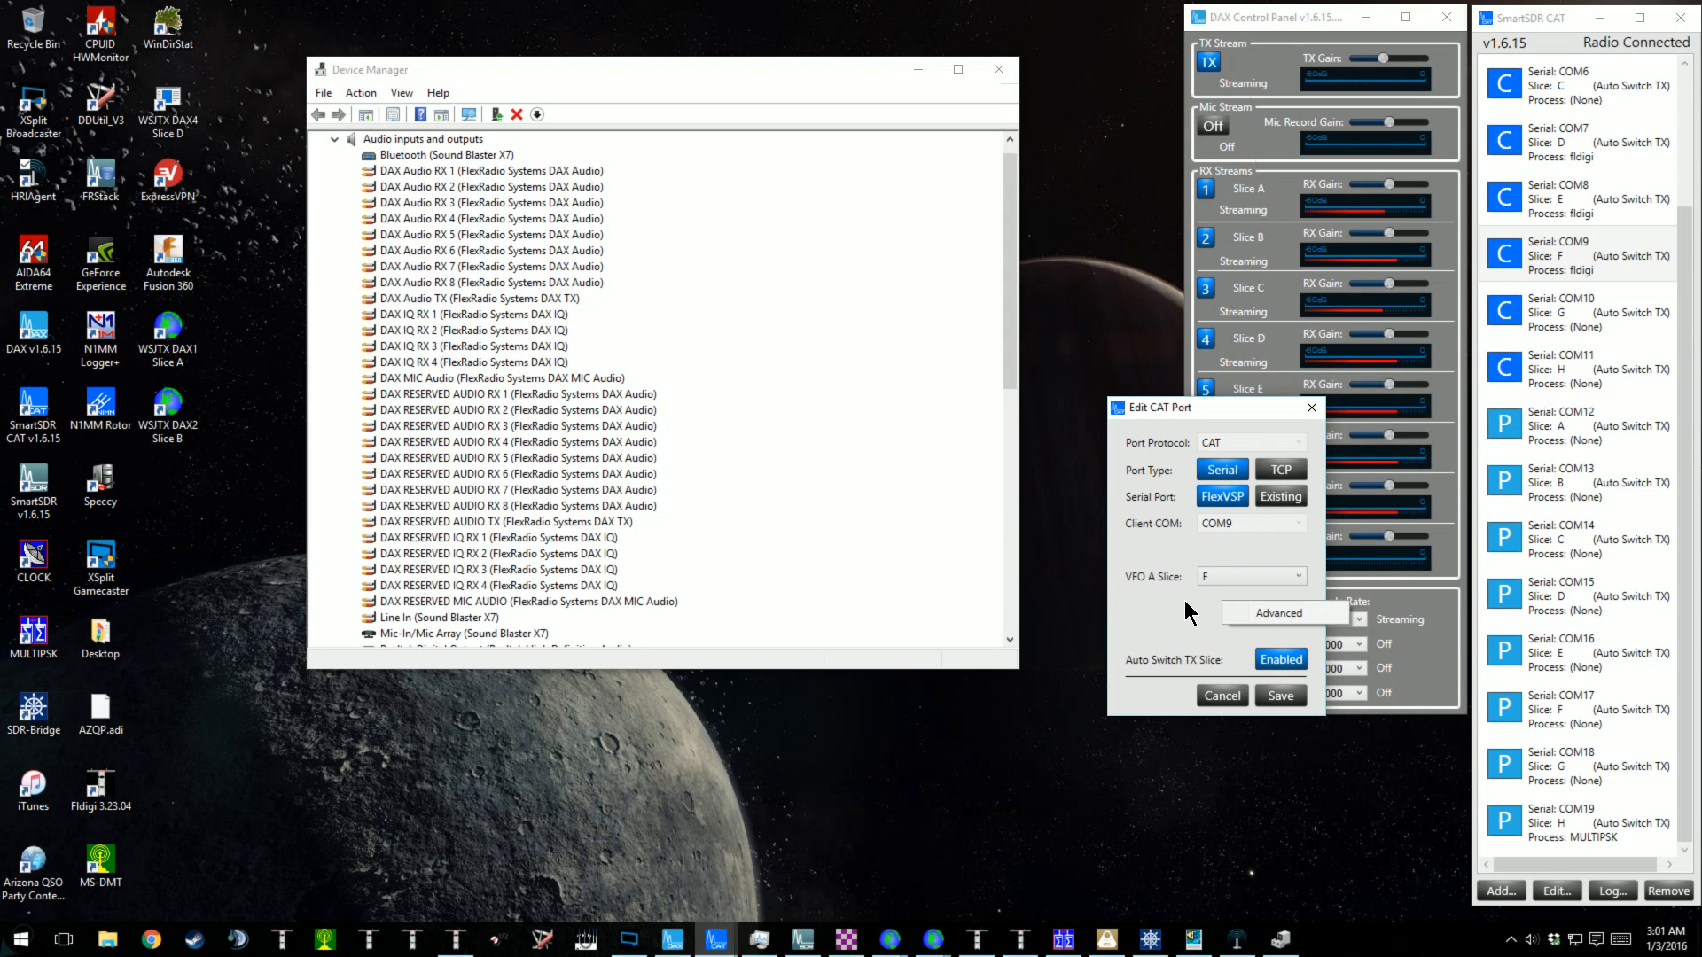
{"action": "left_click", "coordinate": [1221, 695]}
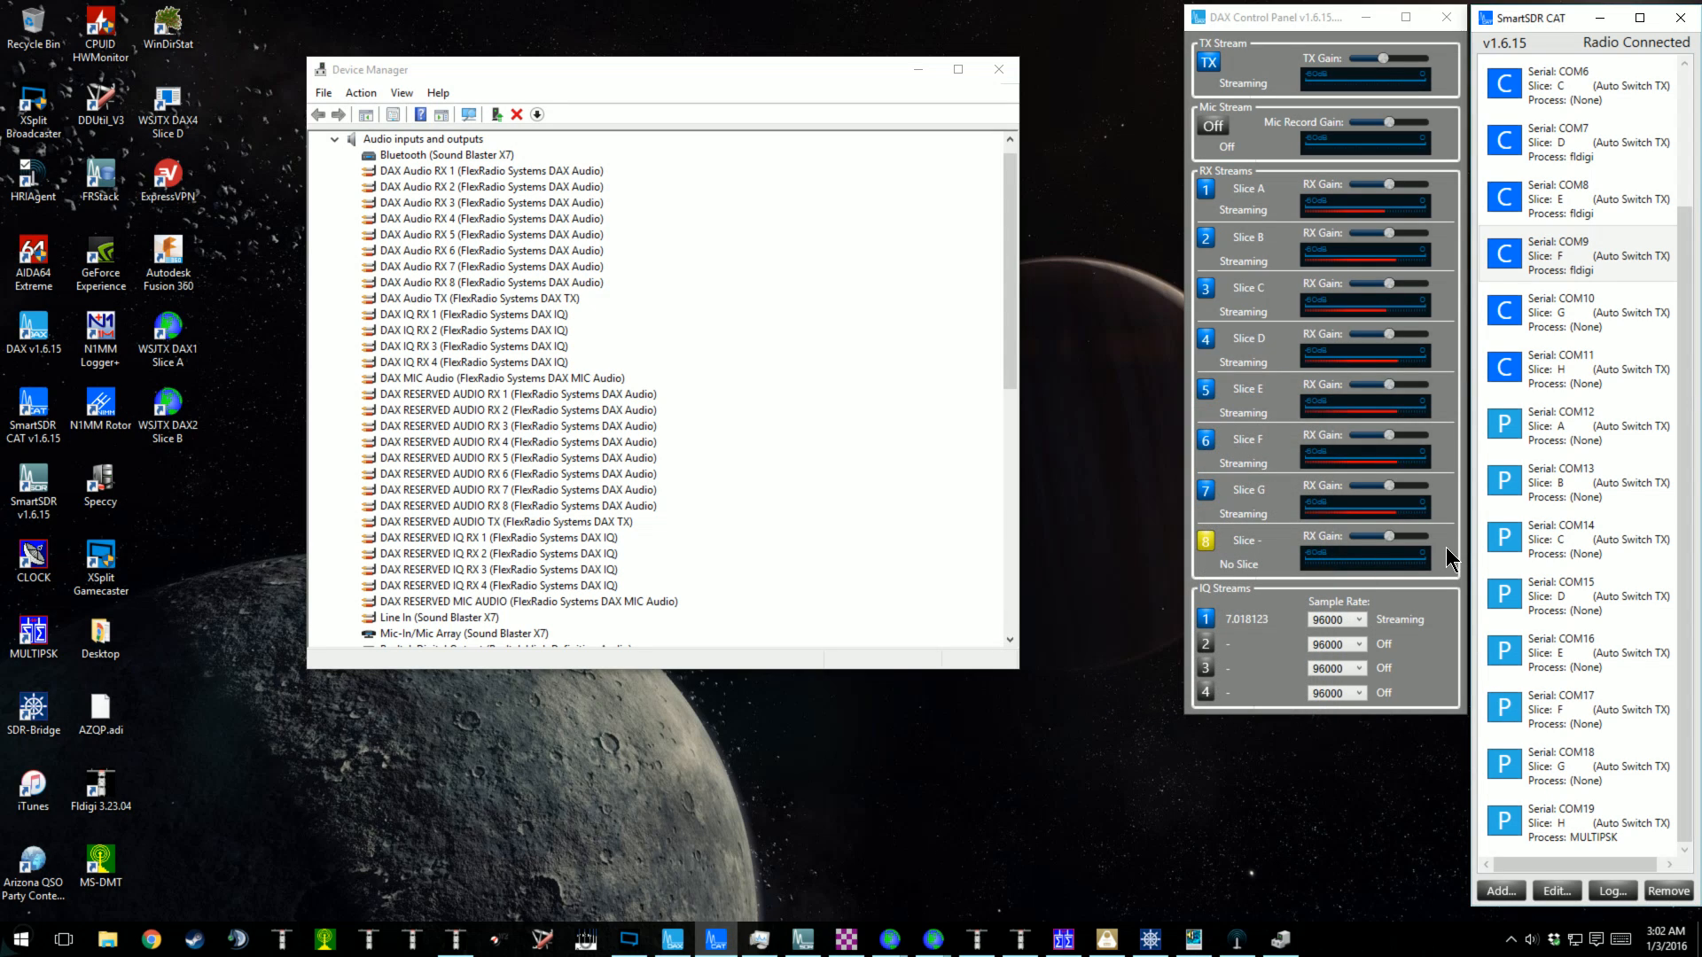
Review the slice assignments of the CAT and PTT ports from COM4 through COM19 in the port list.
{"action": "scroll", "coordinate": [1680, 398], "scroll_direction": "up", "scroll_amount": 1}
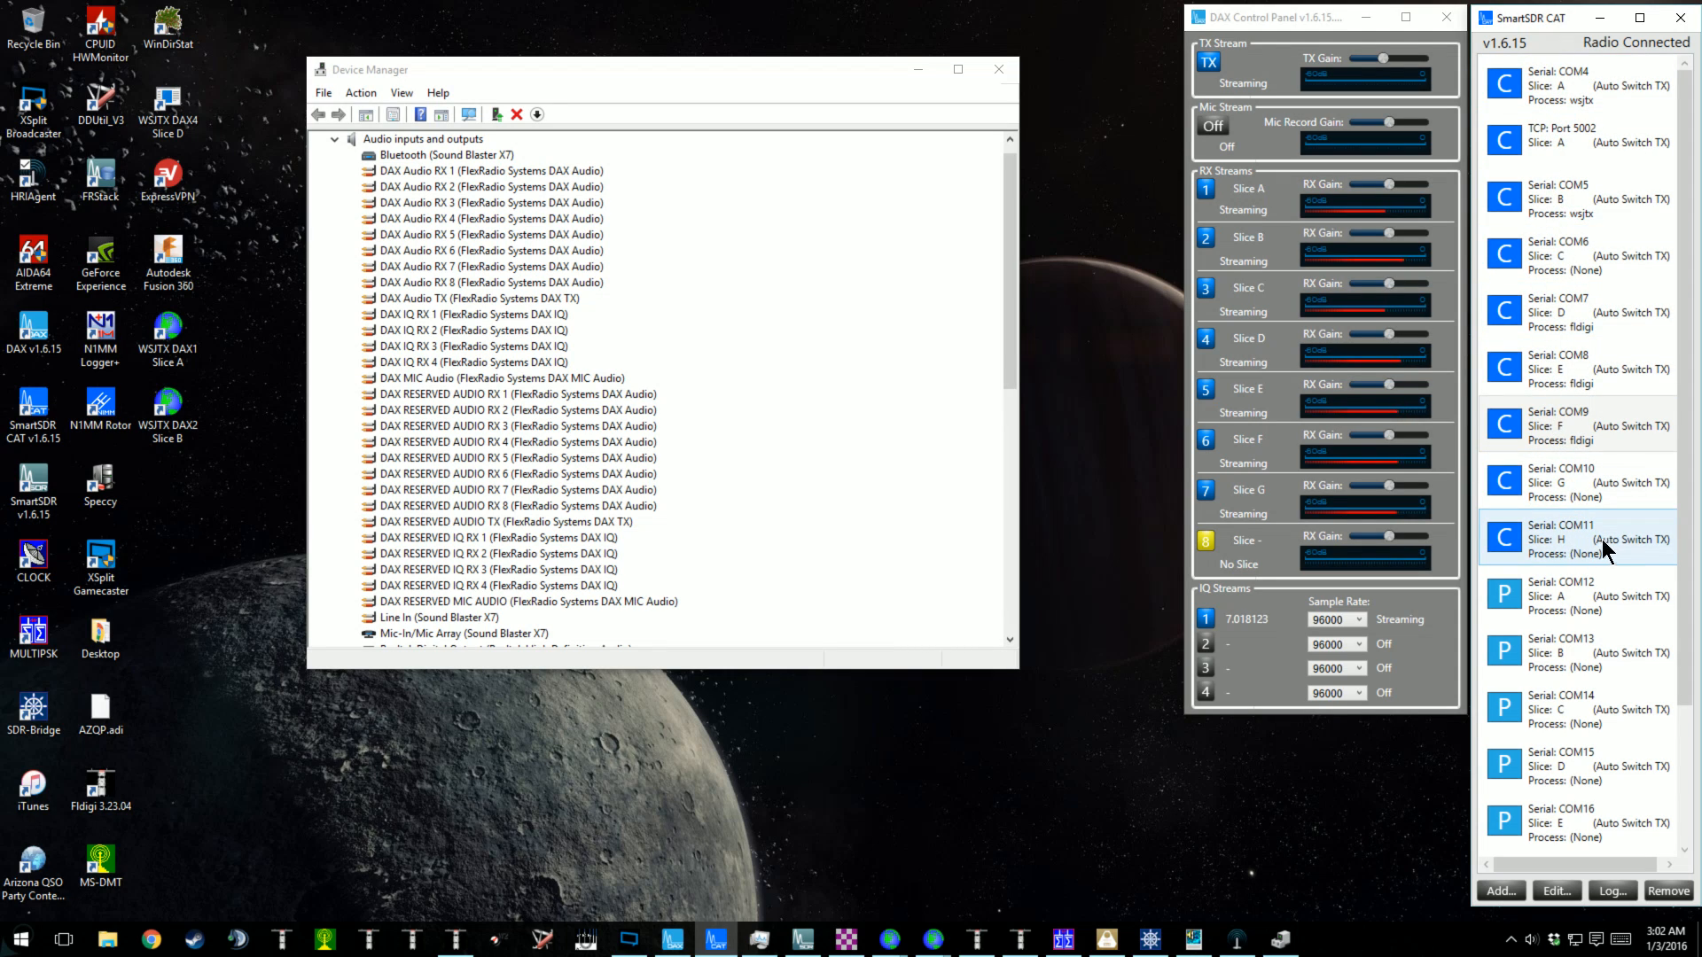
{"action": "left_click_drag", "start_coordinate": [1682, 532], "coordinate": [1674, 630]}
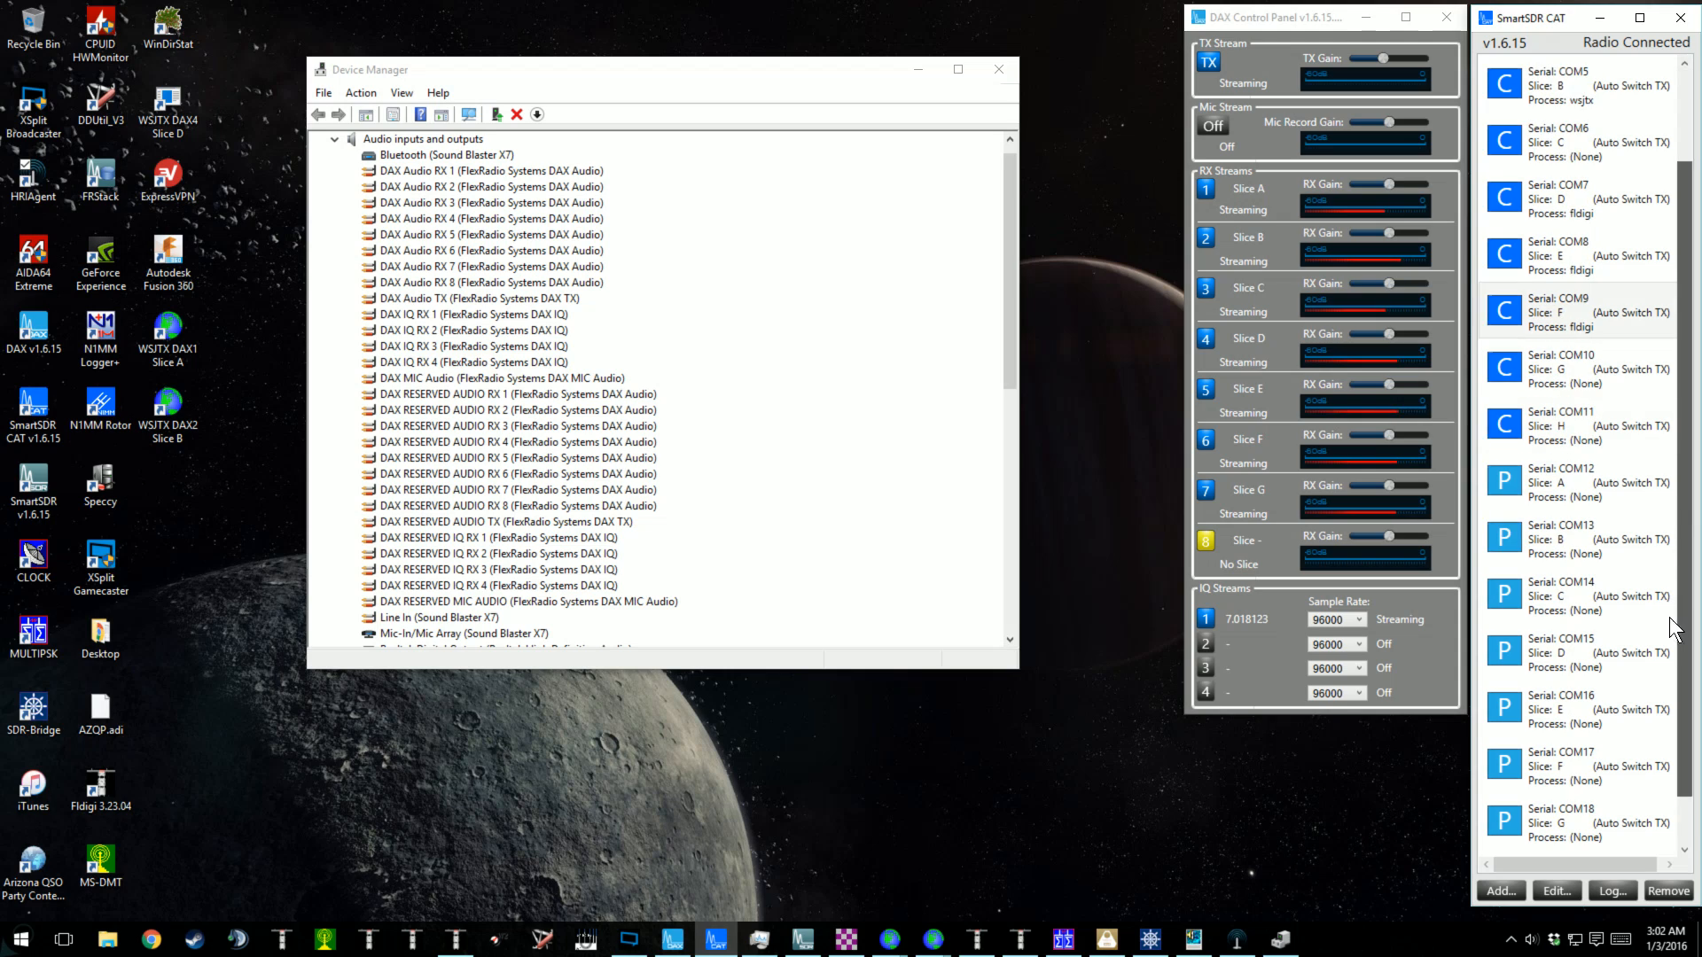
{"action": "scroll", "coordinate": [1670, 624], "scroll_direction": "down", "scroll_amount": 1}
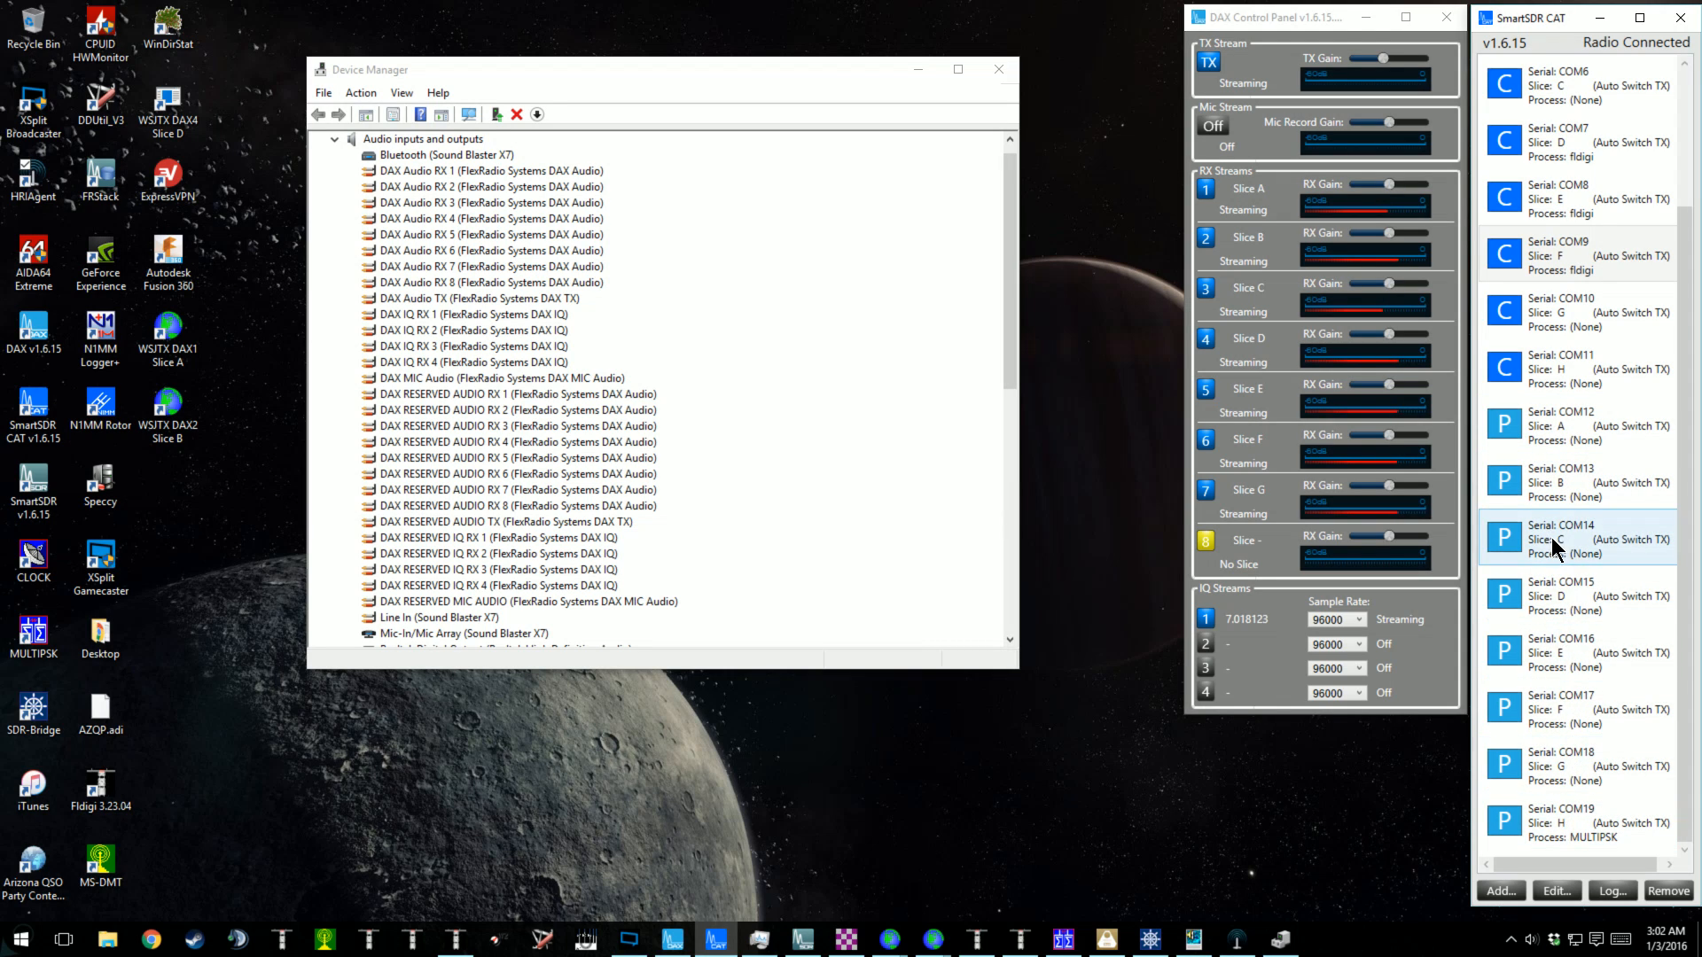
{"action": "scroll", "coordinate": [1678, 335], "scroll_direction": "up", "scroll_amount": 2}
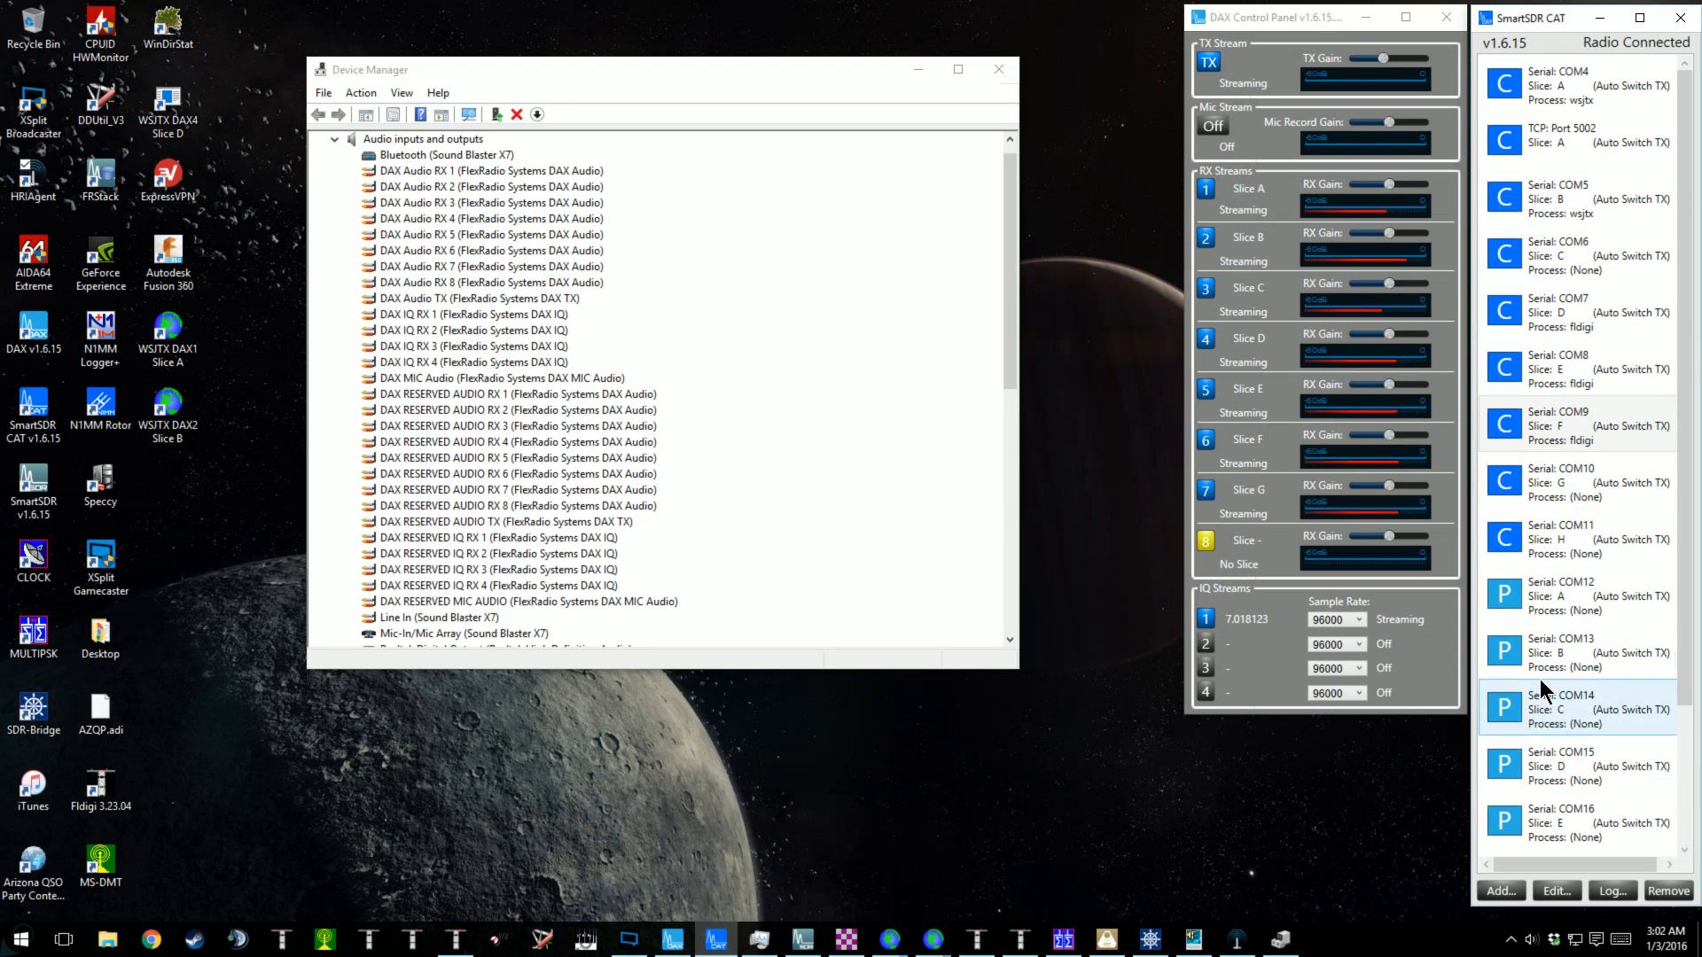
{"action": "left_click", "coordinate": [1115, 640]}
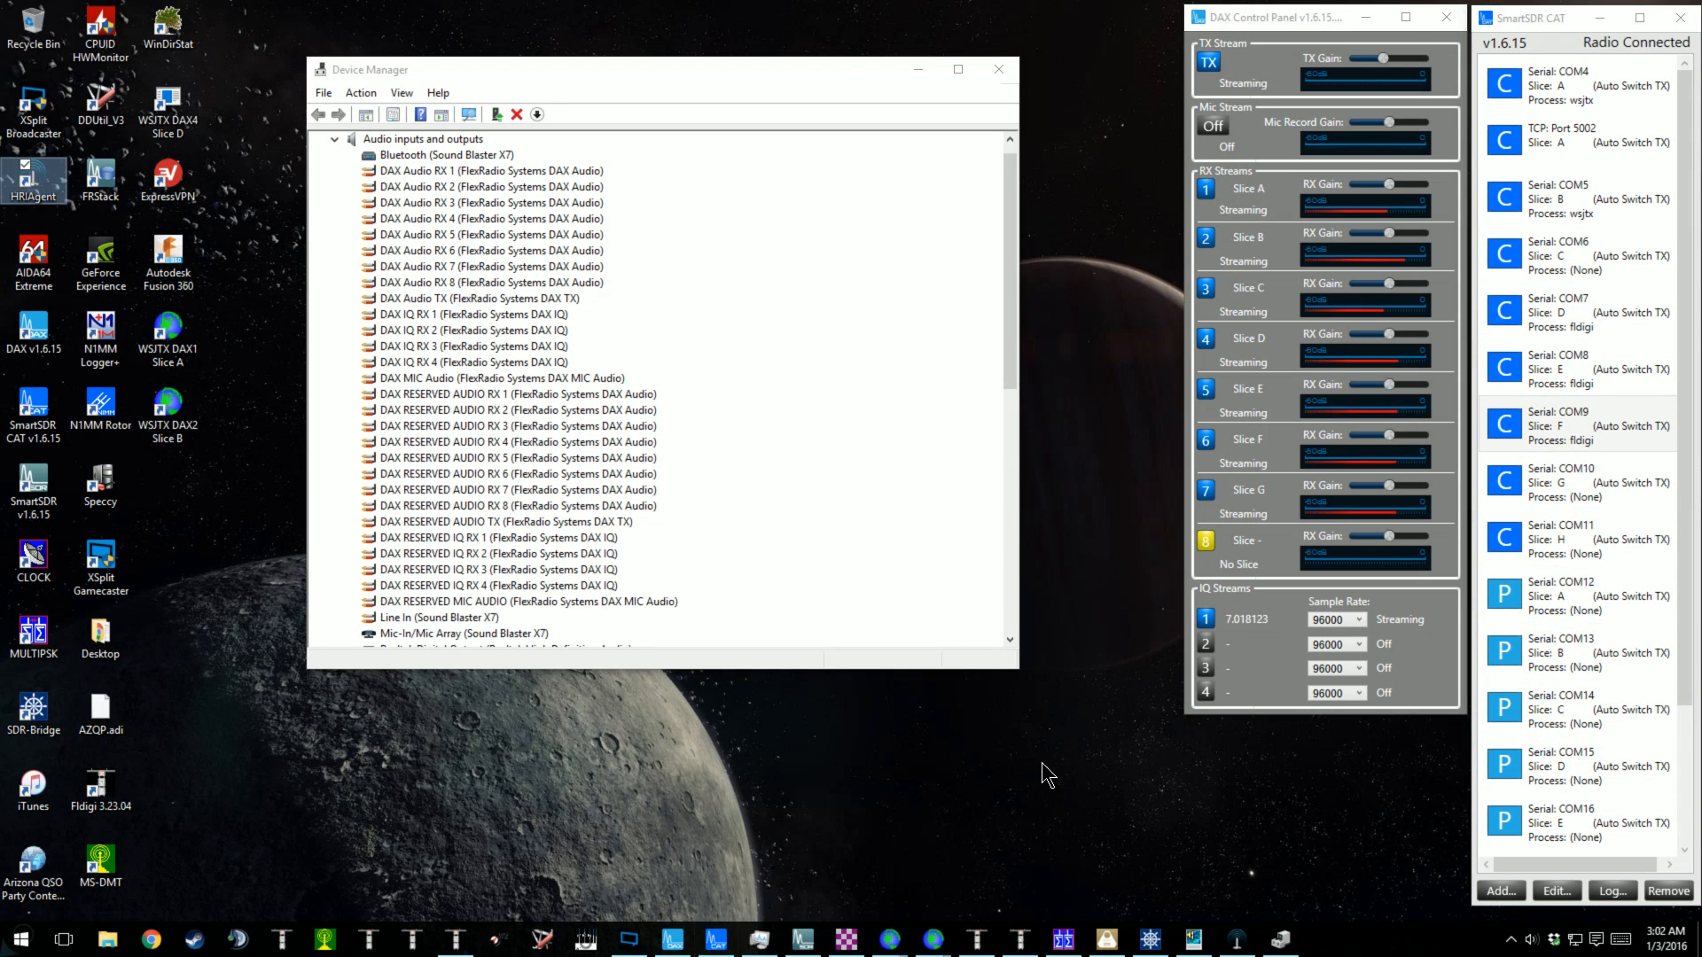
Switch to SmartSDR and inspect the available microphone and transmit profiles, keeping Digital and KPA500 selected.
{"action": "left_click", "coordinate": [807, 937]}
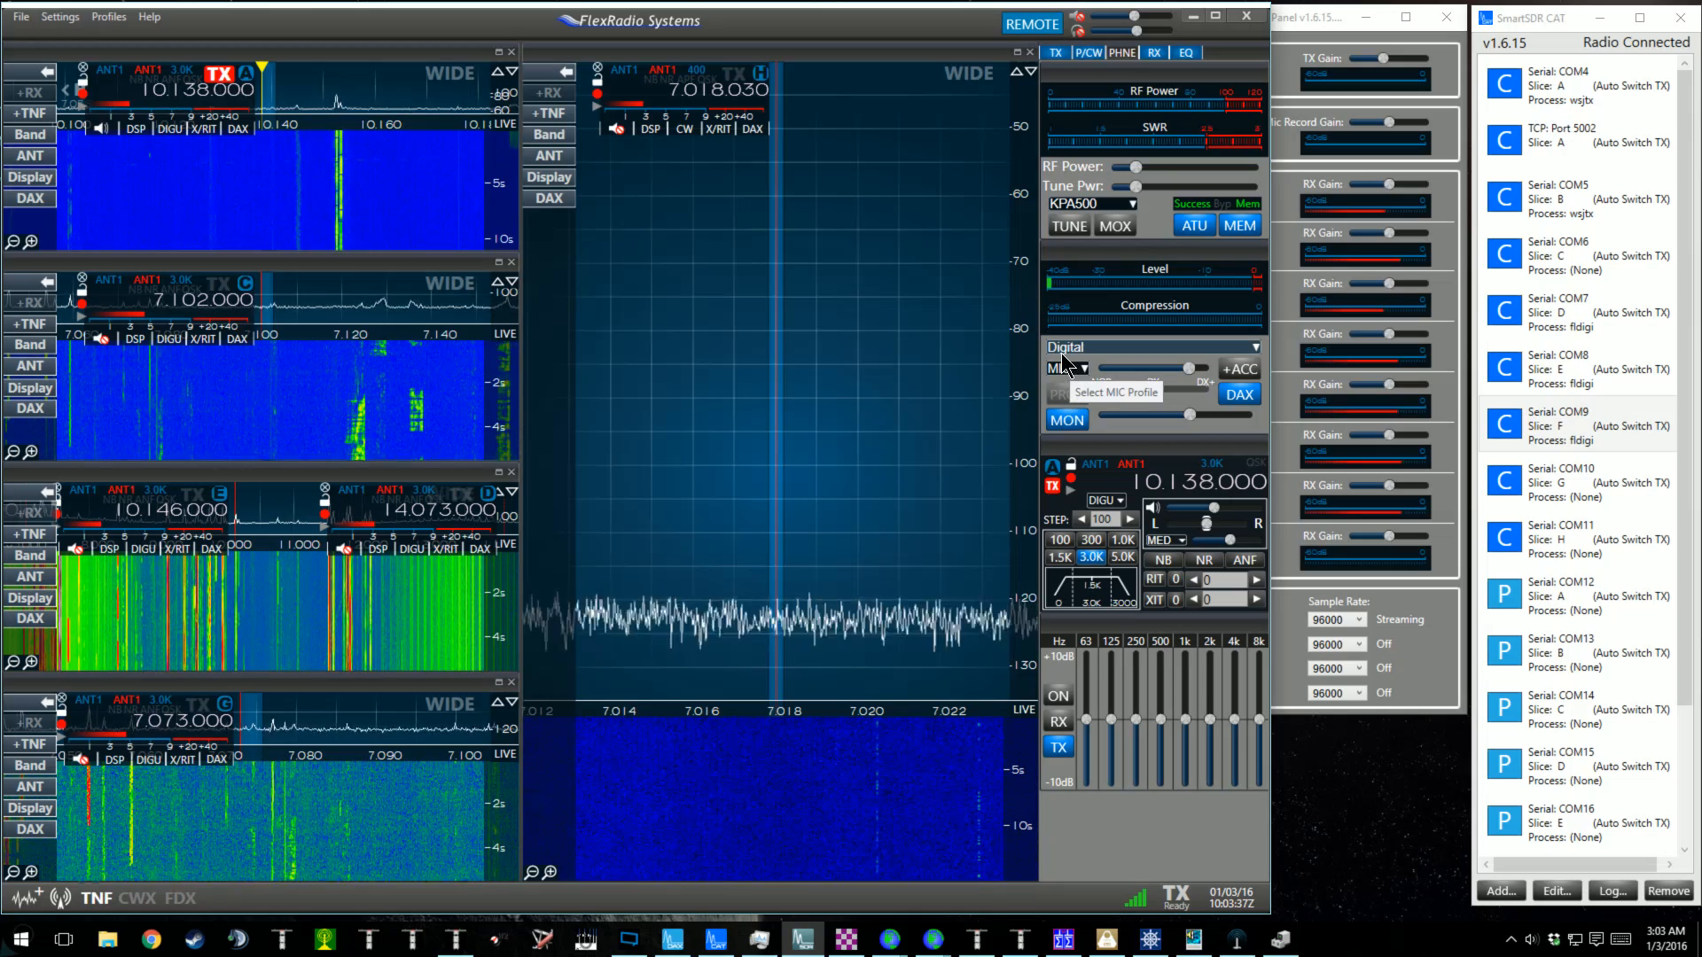
{"action": "left_click", "coordinate": [1256, 349]}
{"action": "left_click", "coordinate": [1257, 349]}
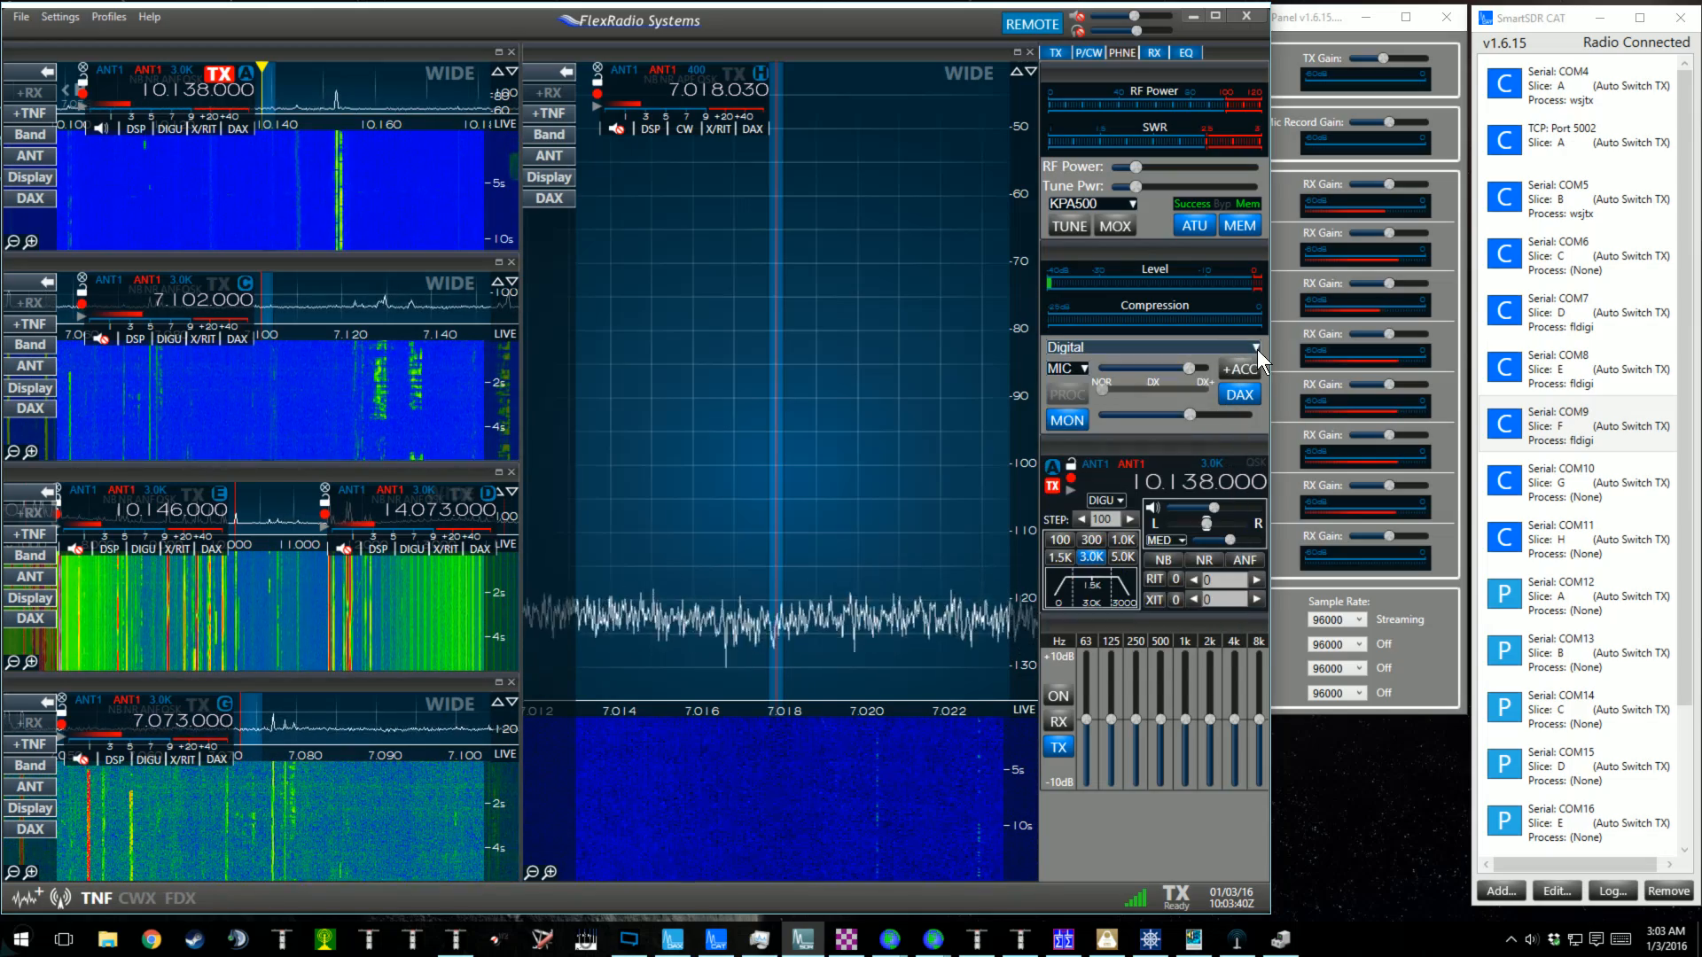
{"action": "left_click", "coordinate": [1134, 204]}
{"action": "left_click", "coordinate": [1134, 204]}
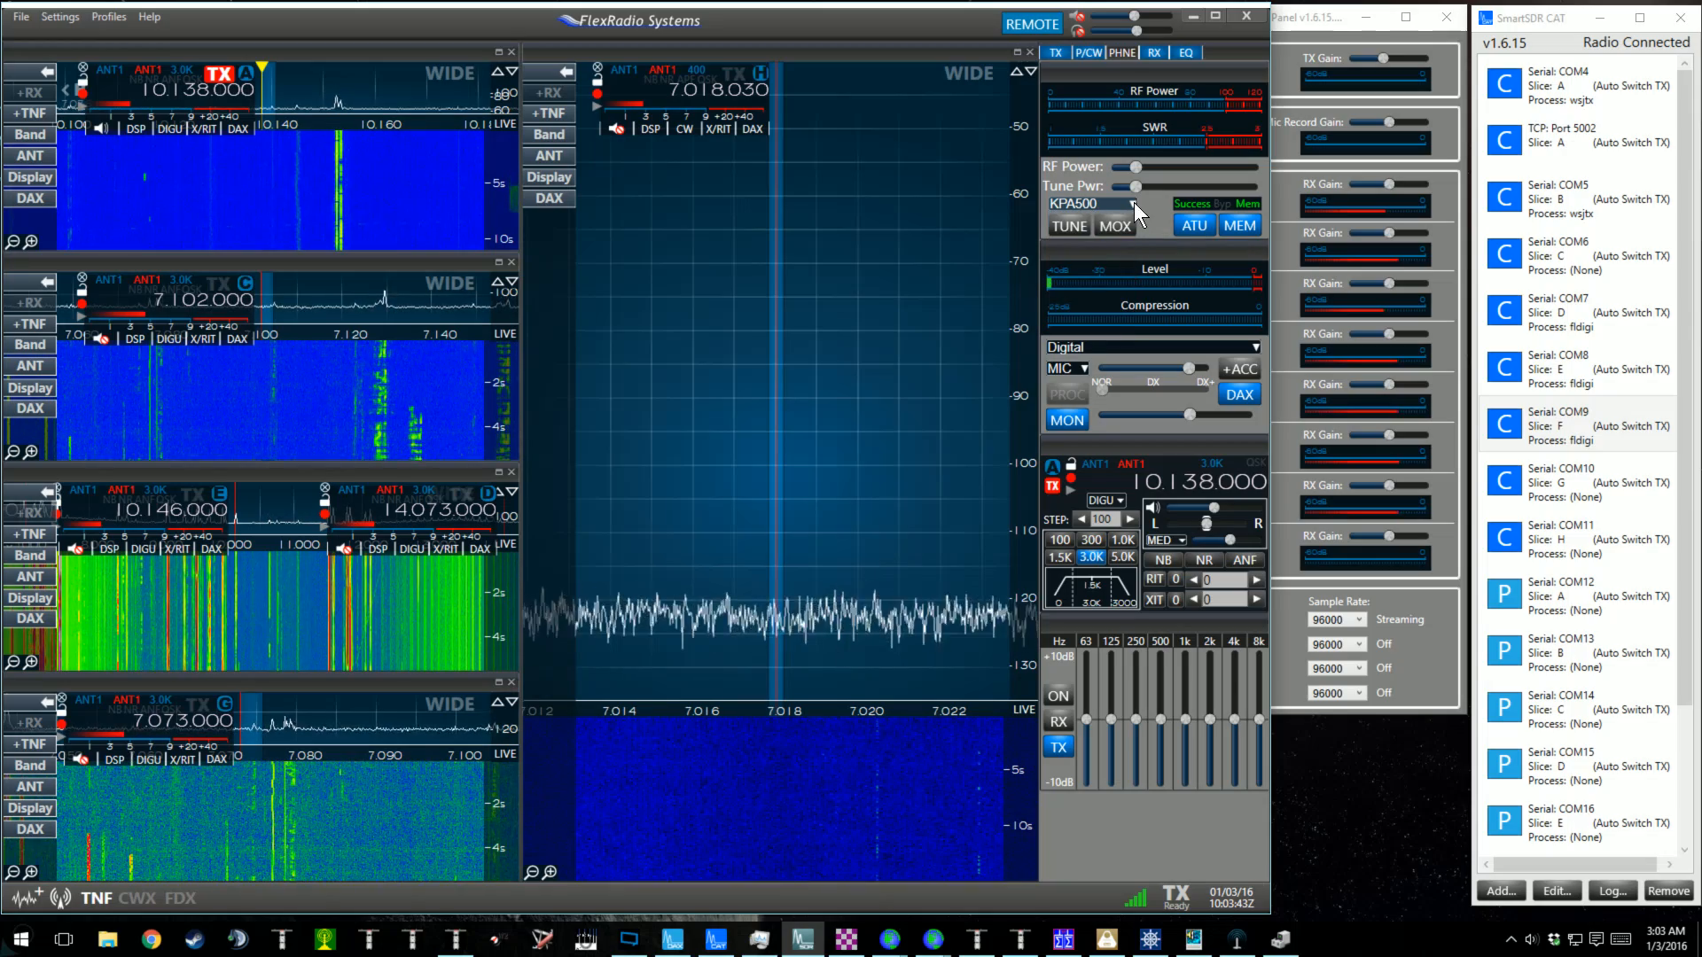
{"action": "left_click", "coordinate": [1135, 204]}
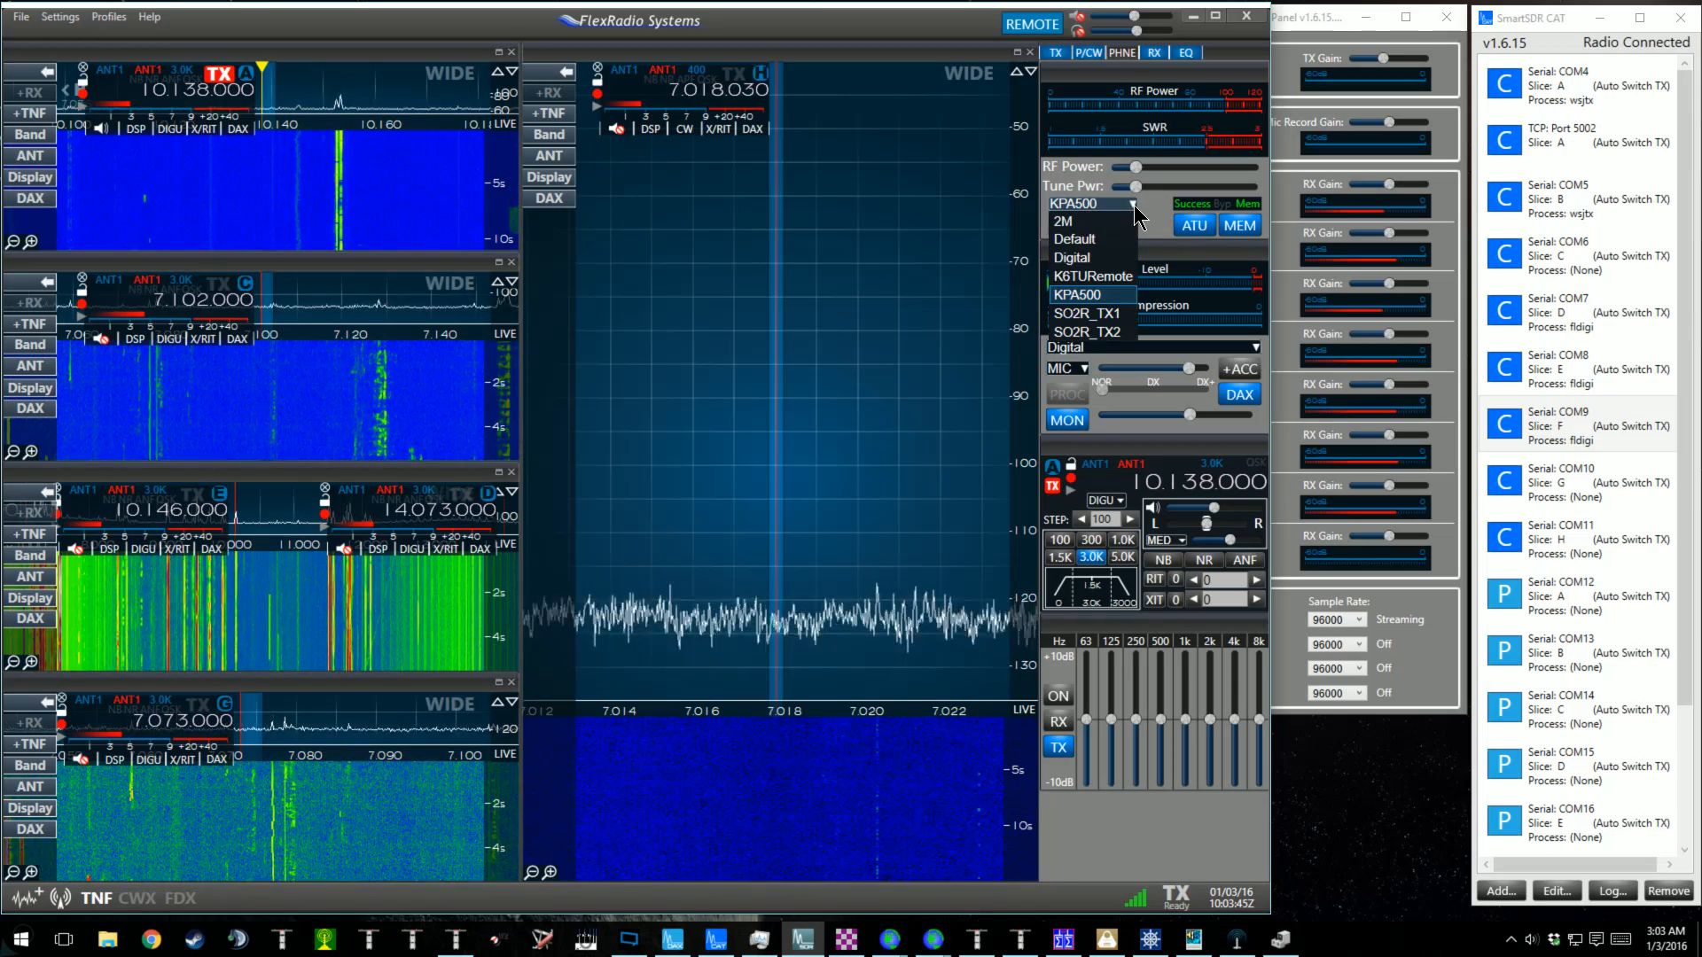
{"action": "left_click", "coordinate": [1134, 207]}
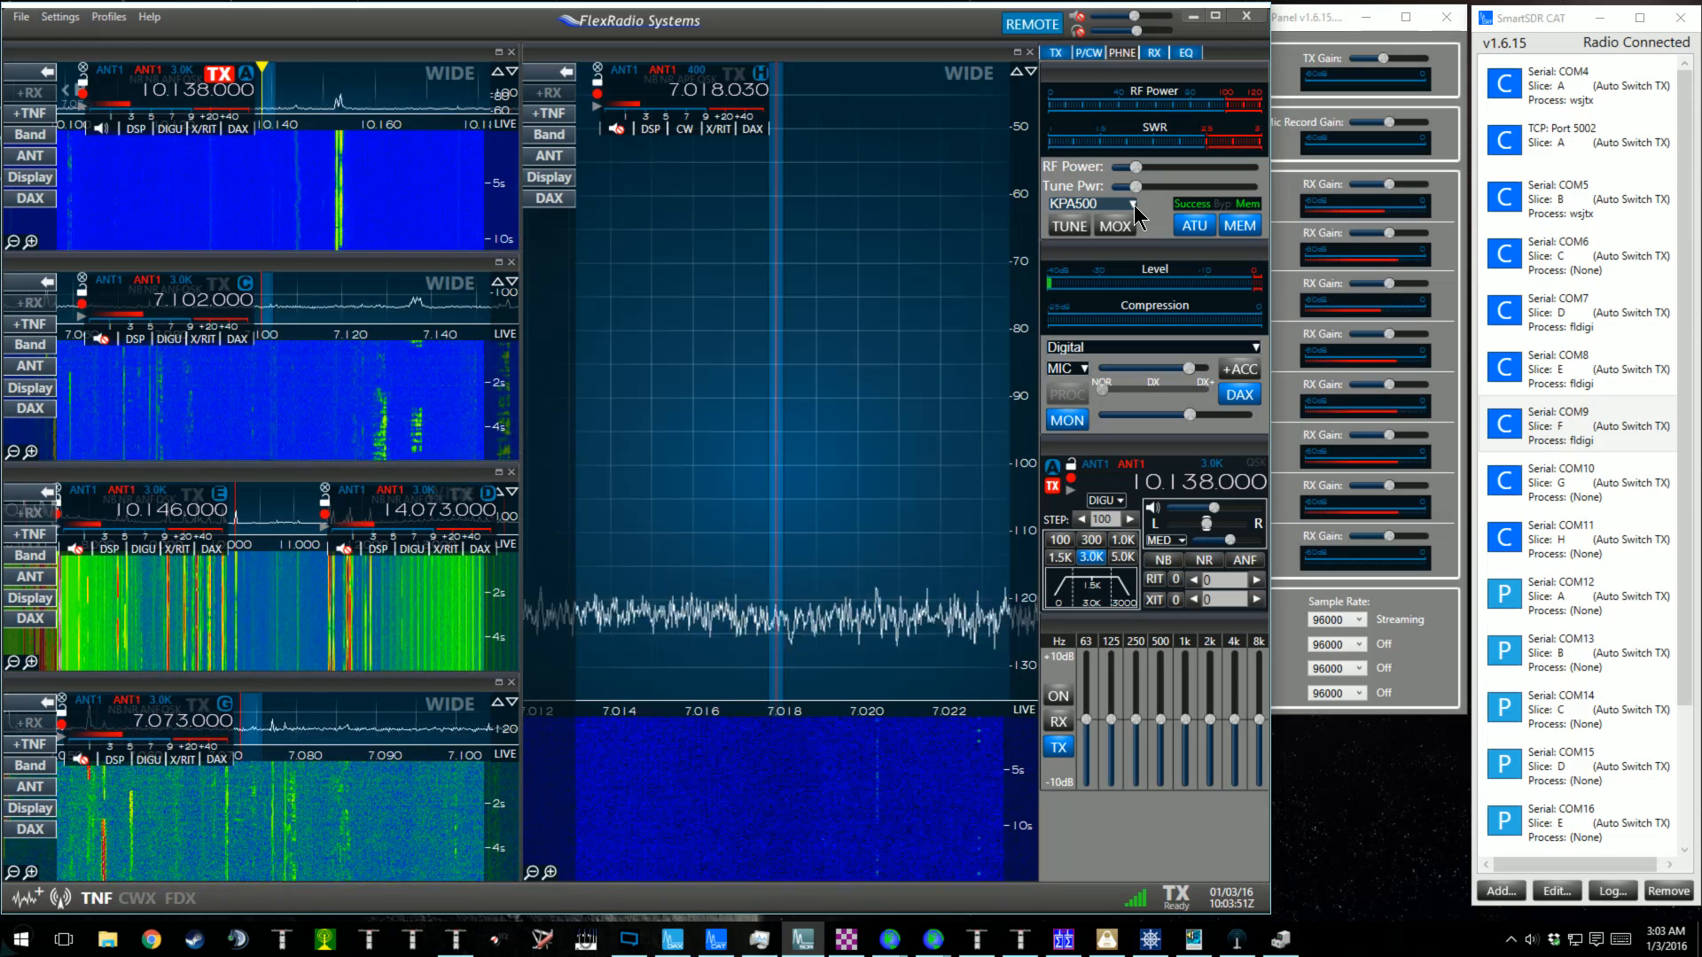
Toggle the phone controls in SmartSDR to examine the AM carrier, VOX and transmit filter cut settings.
{"action": "mouse_move", "coordinate": [1136, 190]}
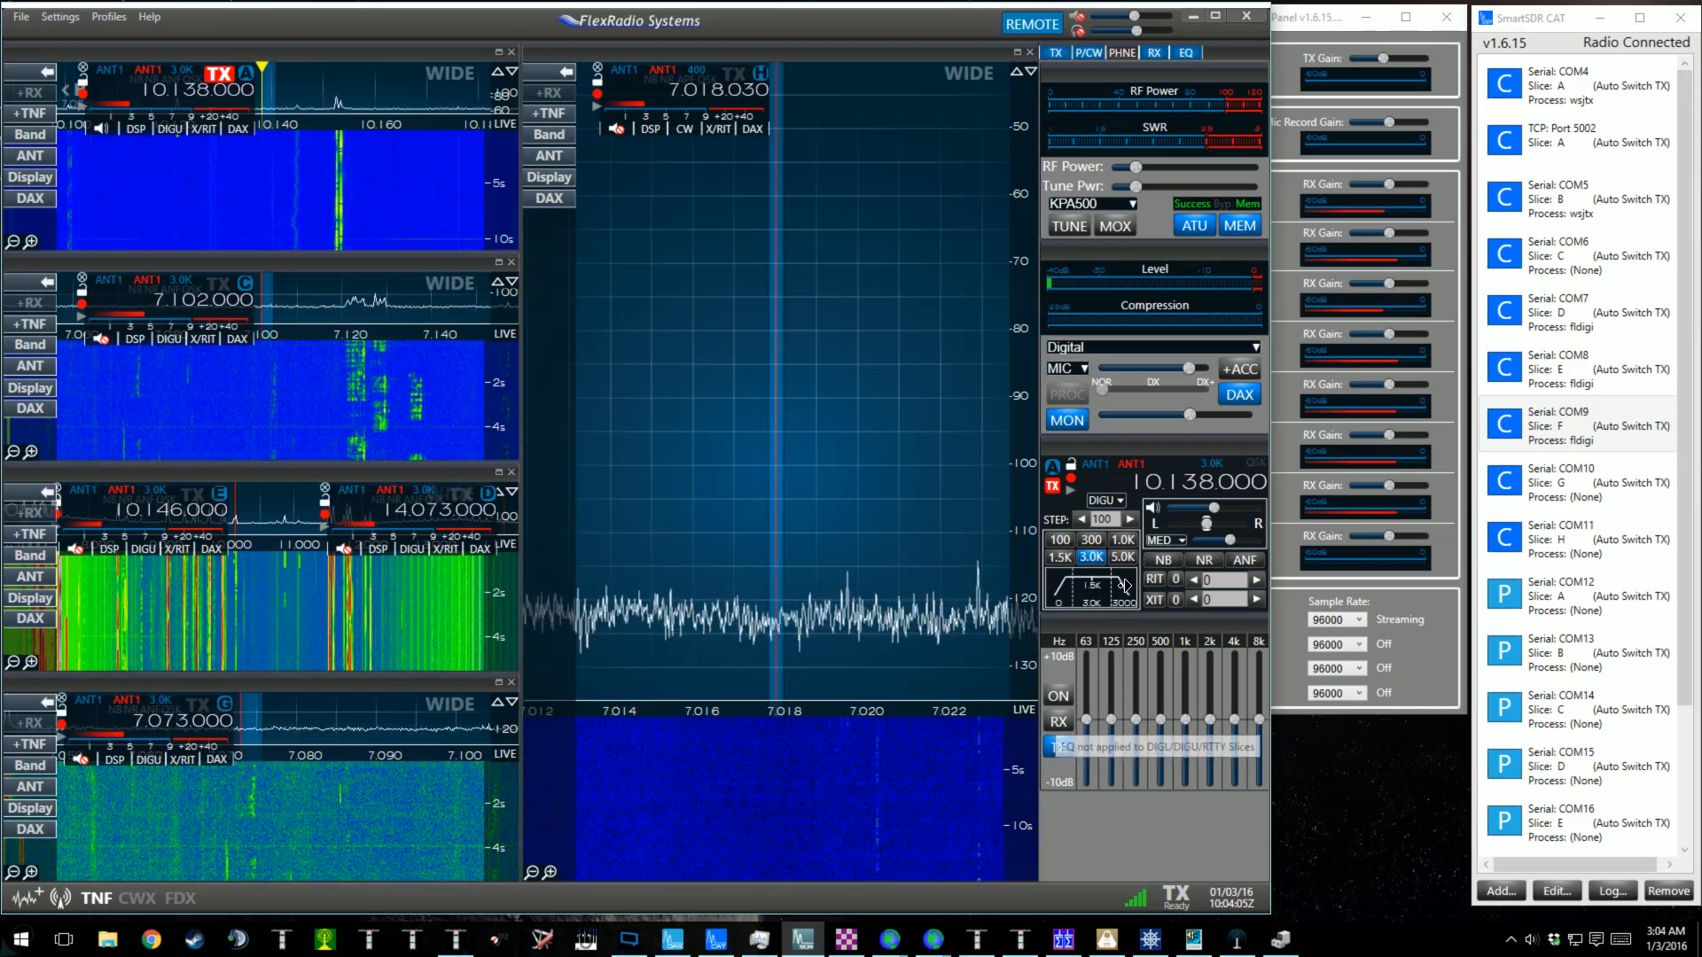
{"action": "left_click", "coordinate": [1121, 54]}
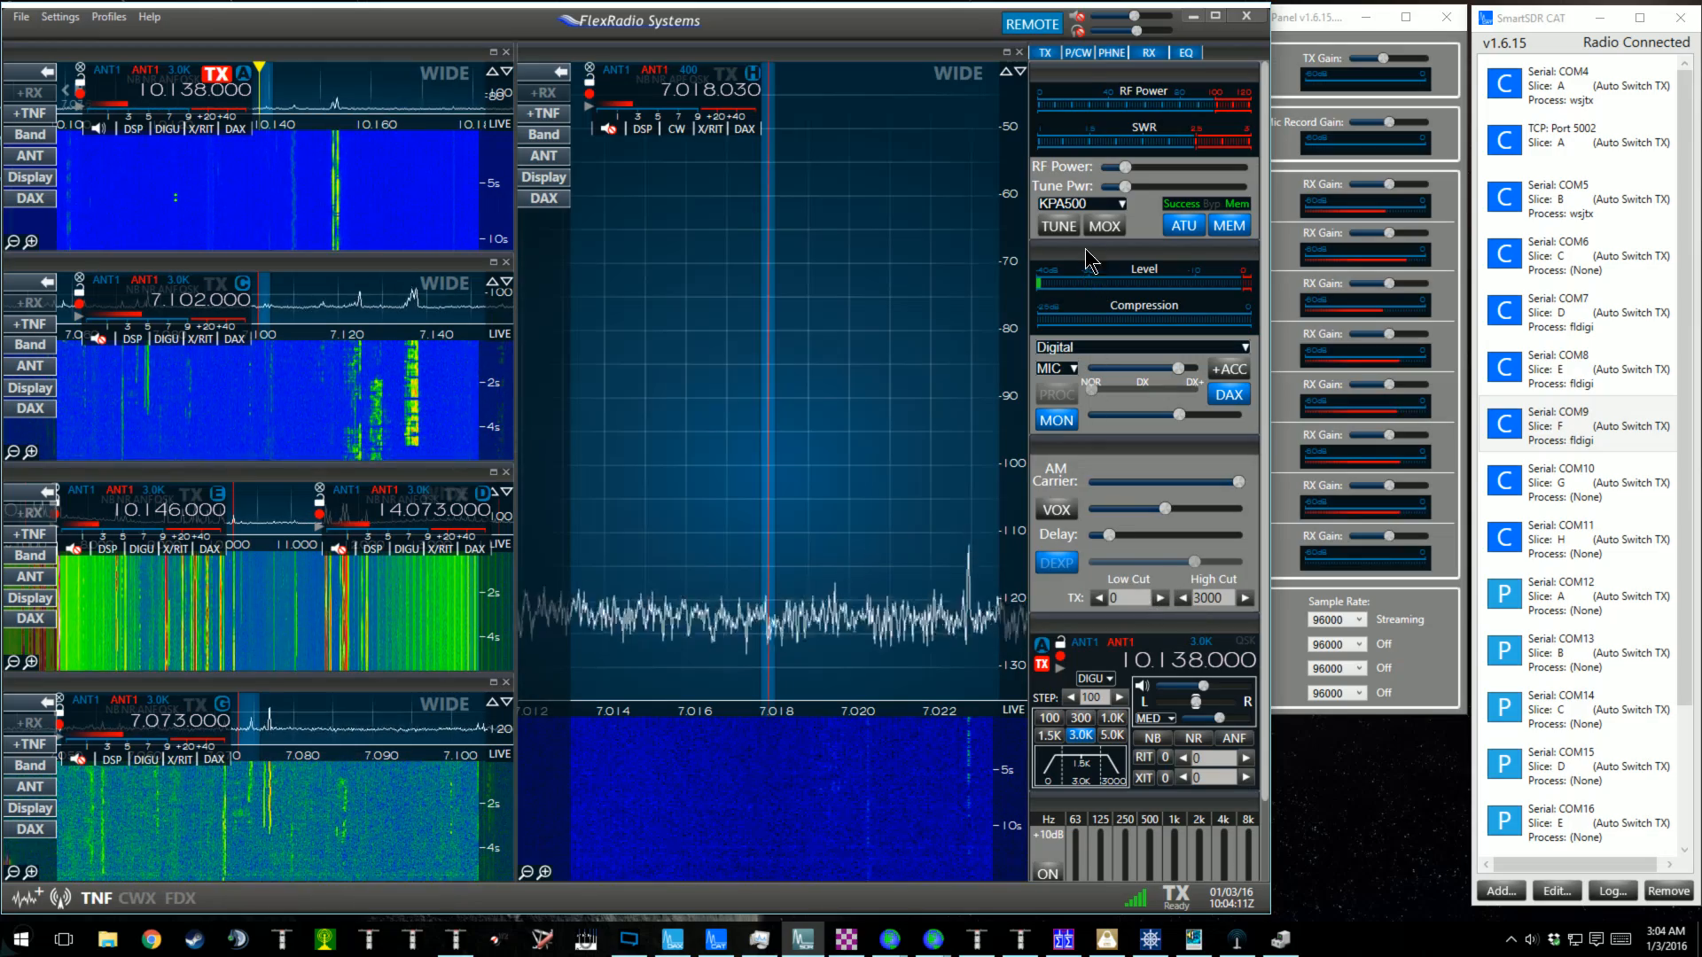
{"action": "left_click", "coordinate": [1112, 52]}
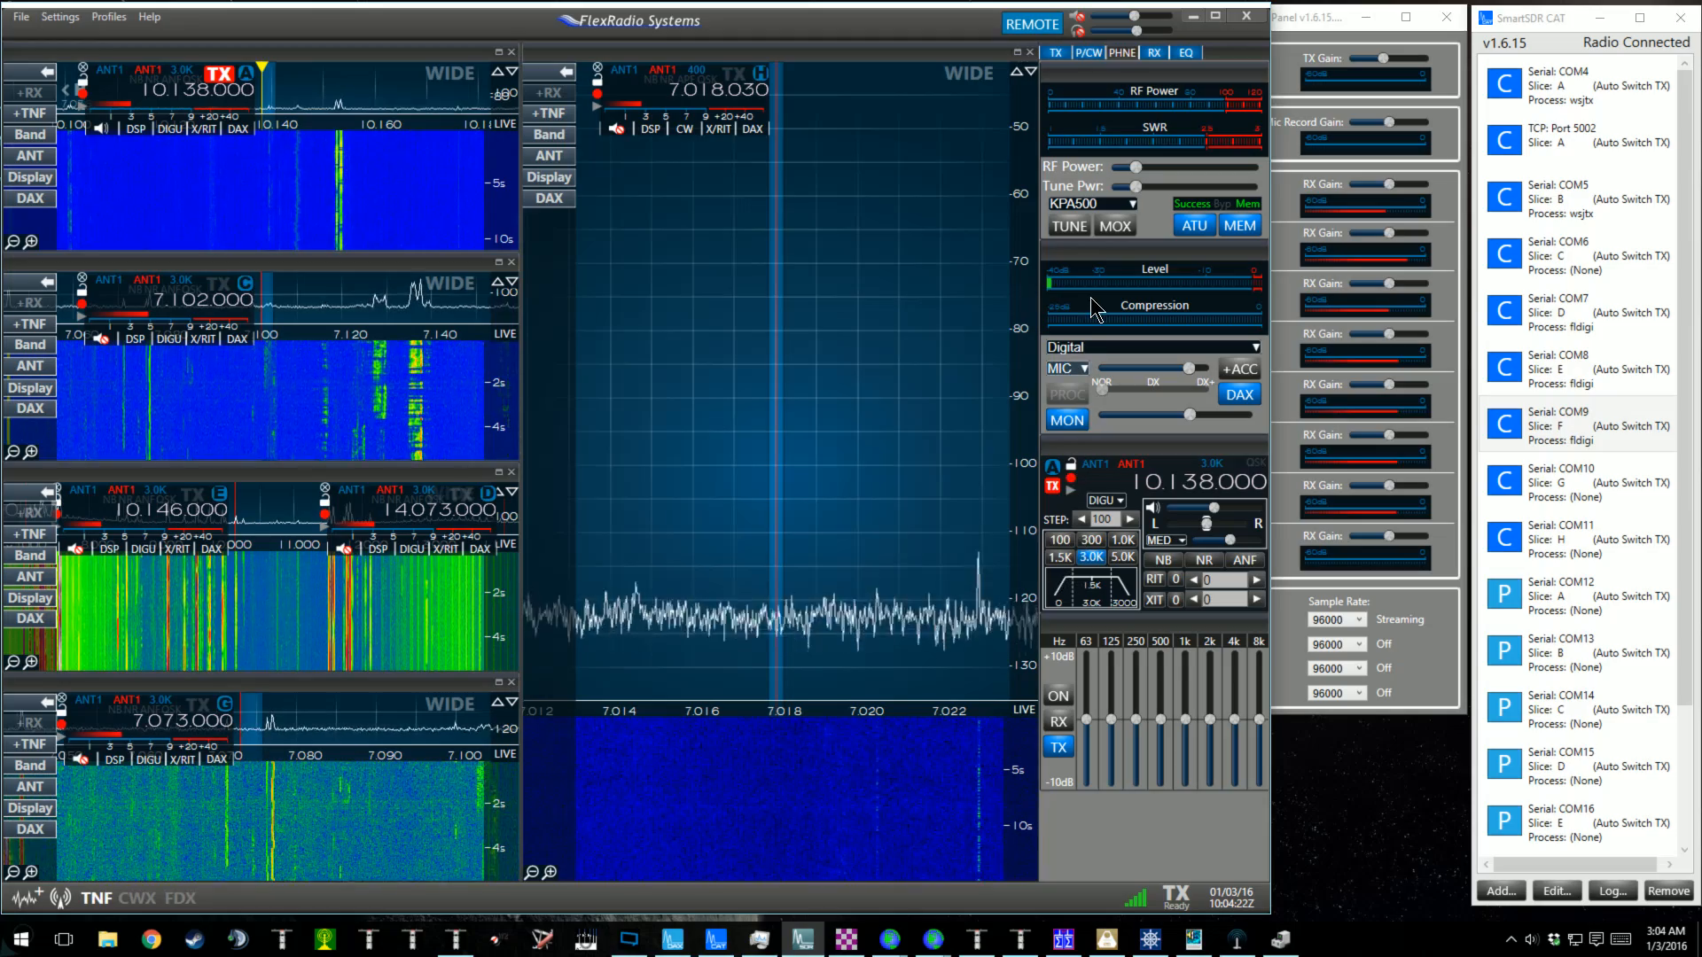
{"action": "left_click", "coordinate": [1124, 53]}
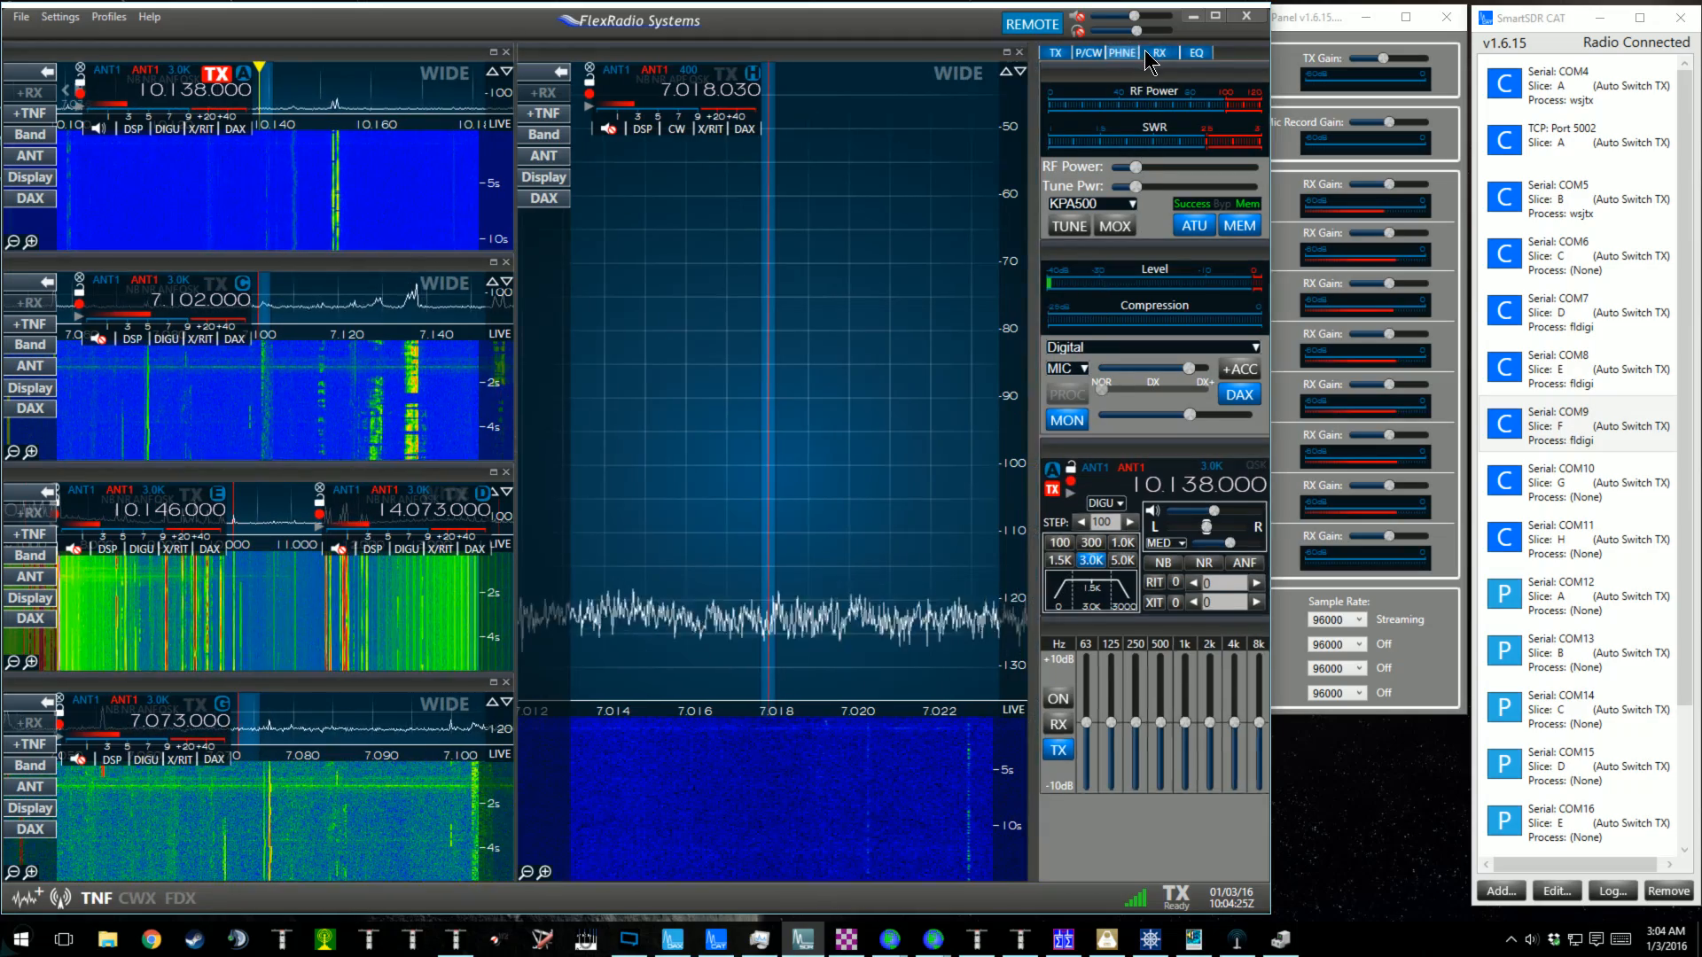
Toggle the receiver and phone controls to compare them, leaving the receiver controls shown and the phone controls hidden.
{"action": "left_click", "coordinate": [1150, 53]}
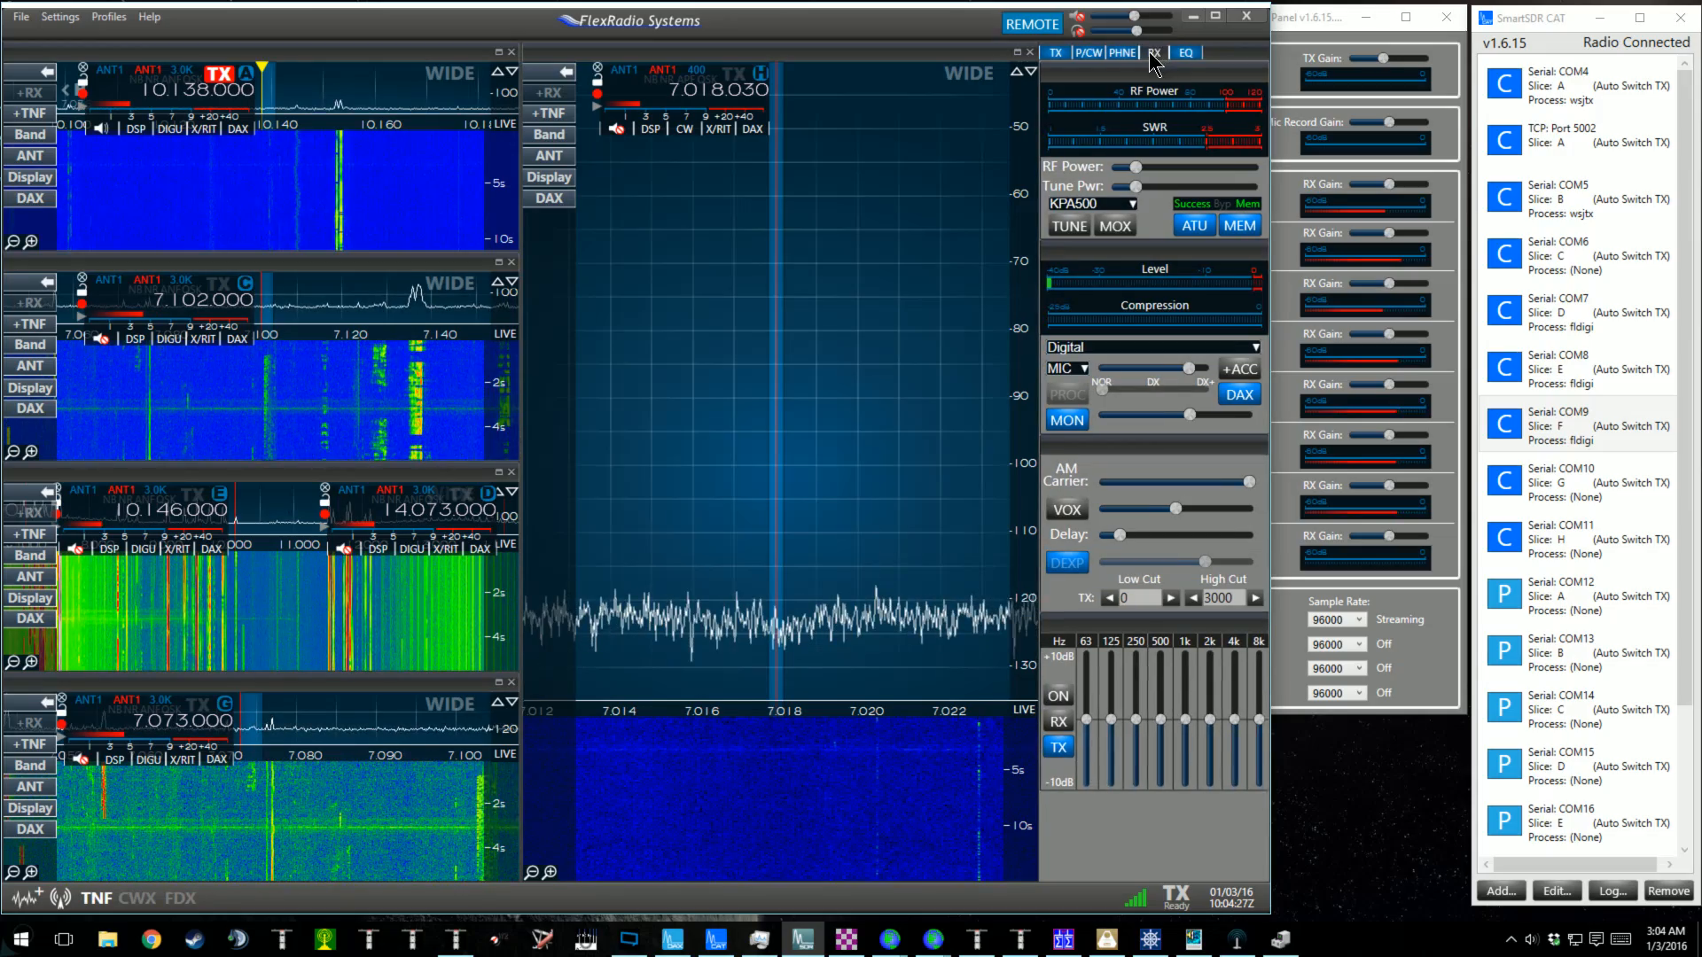
{"action": "left_click", "coordinate": [1124, 53]}
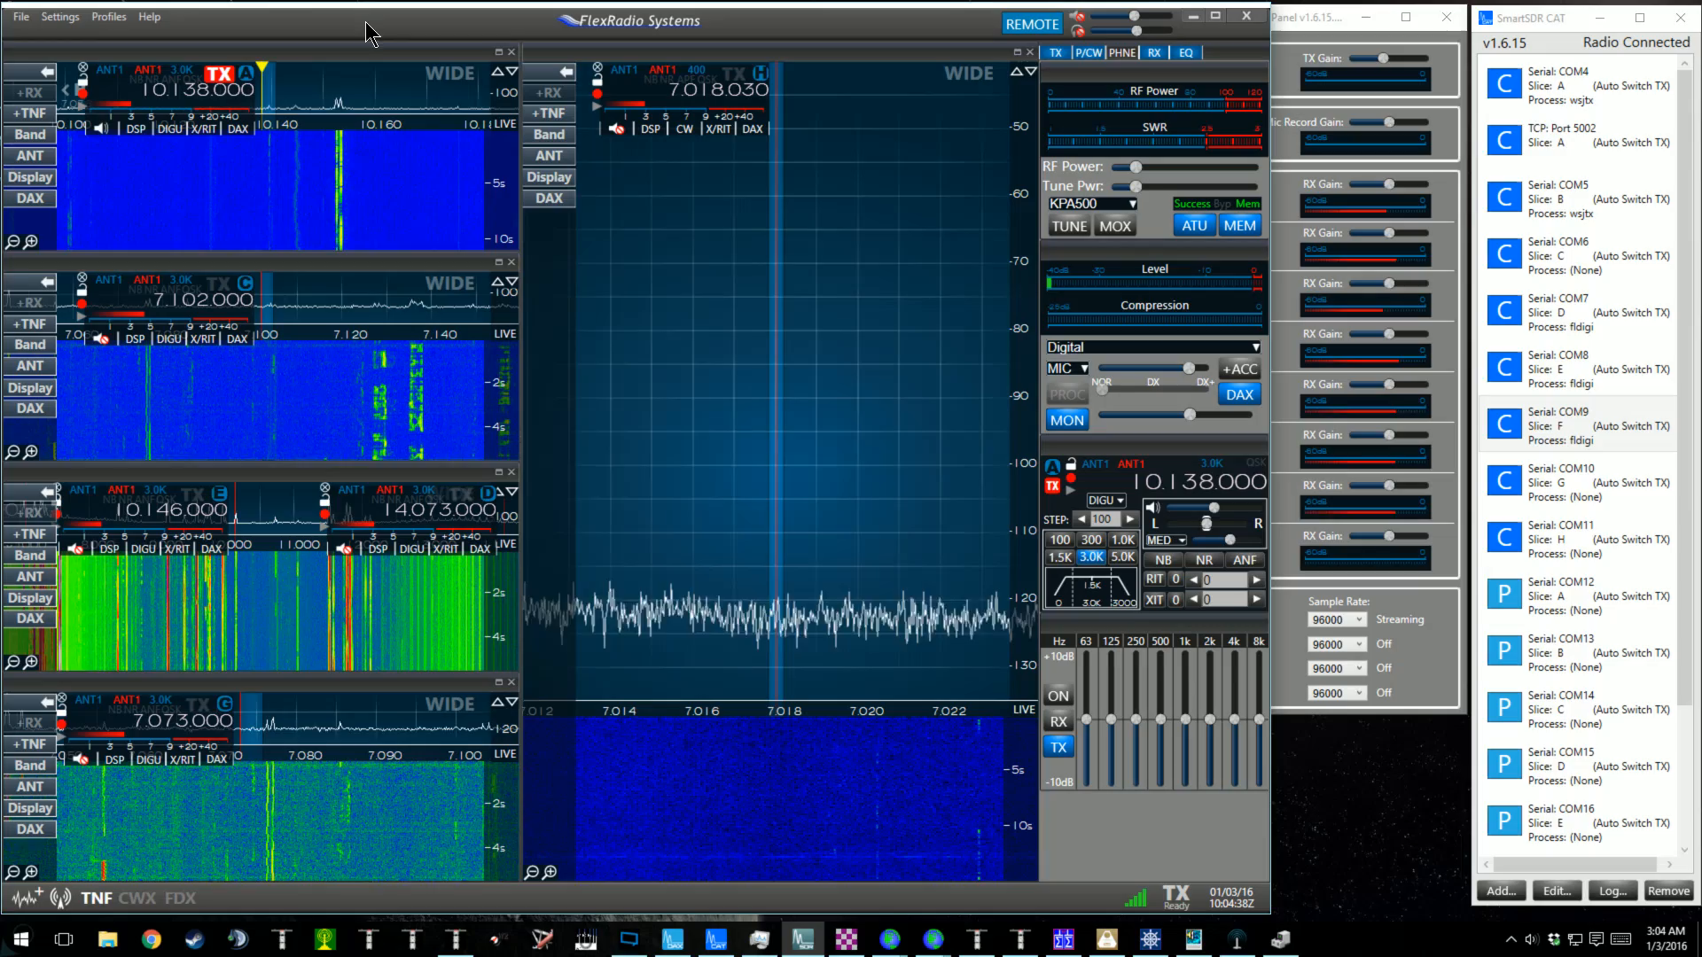
{"action": "left_click_drag", "start_coordinate": [365, 17], "coordinate": [369, 20]}
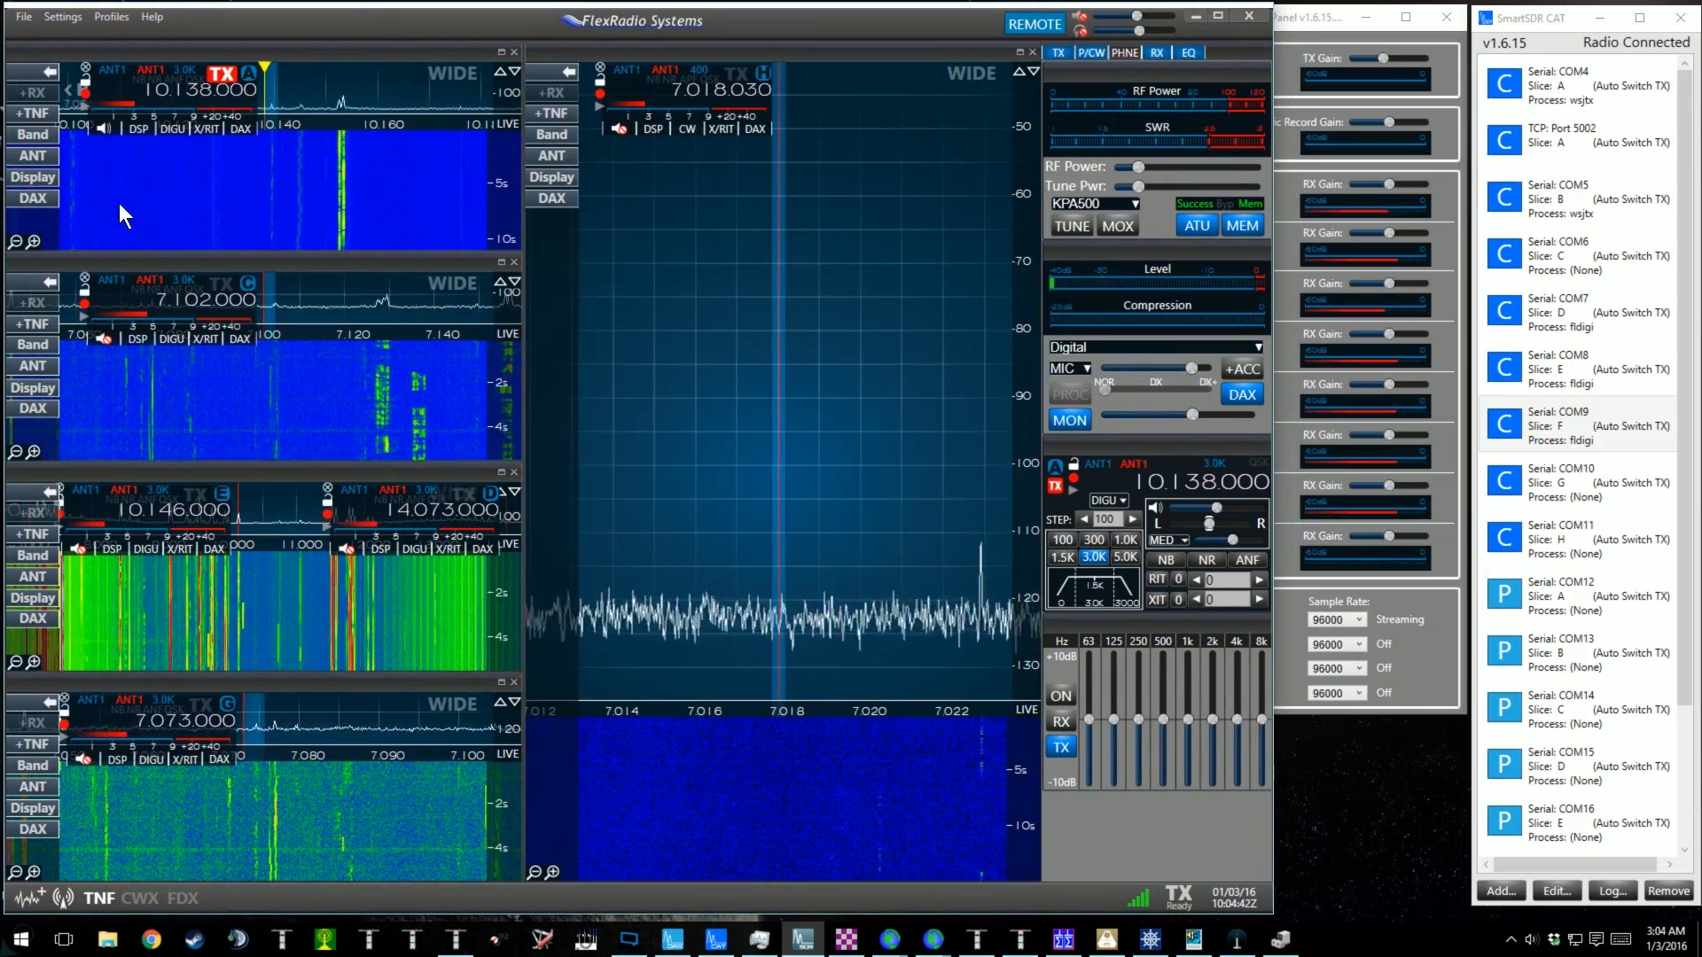
Examine the slice frequencies across the slice A and slice C panadapters and an enlarged view of the wide 7 to 14 MHz panadapter.
{"action": "mouse_move", "coordinate": [119, 204]}
{"action": "left_mouse_down"}
{"action": "mouse_move", "coordinate": [386, 200]}
{"action": "mouse_move", "coordinate": [179, 204]}
{"action": "mouse_move", "coordinate": [228, 214]}
{"action": "left_mouse_up"}
{"action": "mouse_move", "coordinate": [231, 202]}
{"action": "left_mouse_down"}
{"action": "mouse_move", "coordinate": [155, 204]}
{"action": "mouse_move", "coordinate": [218, 200]}
{"action": "left_mouse_up"}
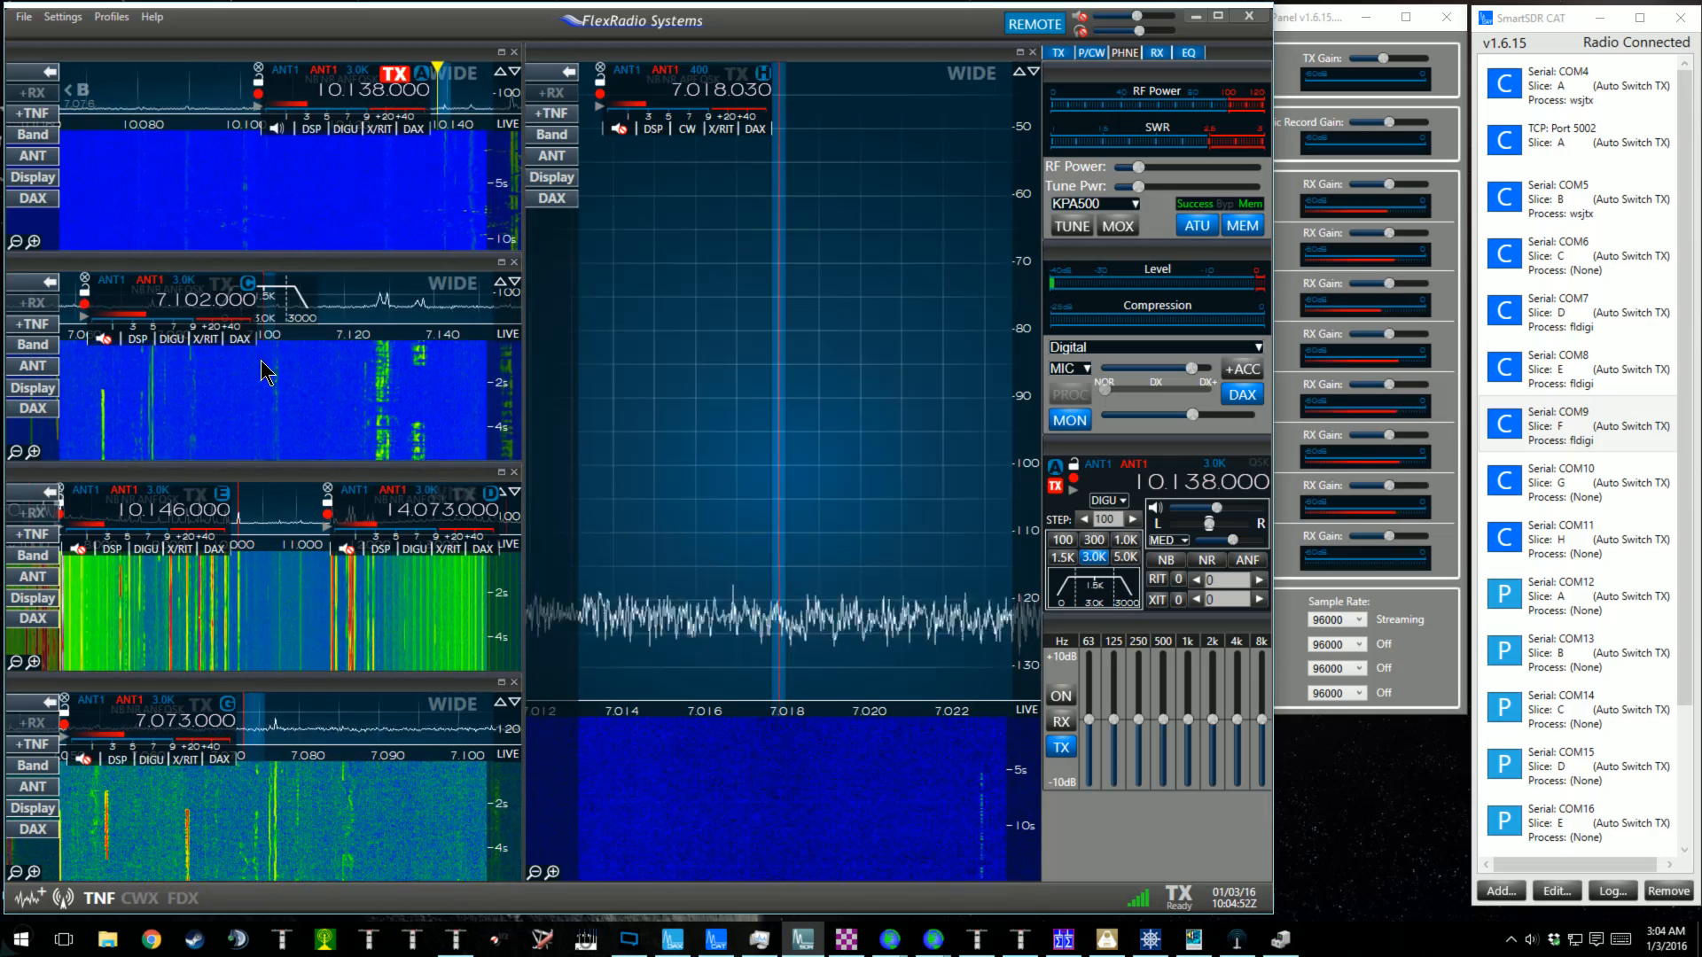
{"action": "mouse_move", "coordinate": [235, 402]}
{"action": "left_mouse_down"}
{"action": "mouse_move", "coordinate": [332, 402]}
{"action": "mouse_move", "coordinate": [215, 416]}
{"action": "mouse_move", "coordinate": [306, 411]}
{"action": "left_mouse_up"}
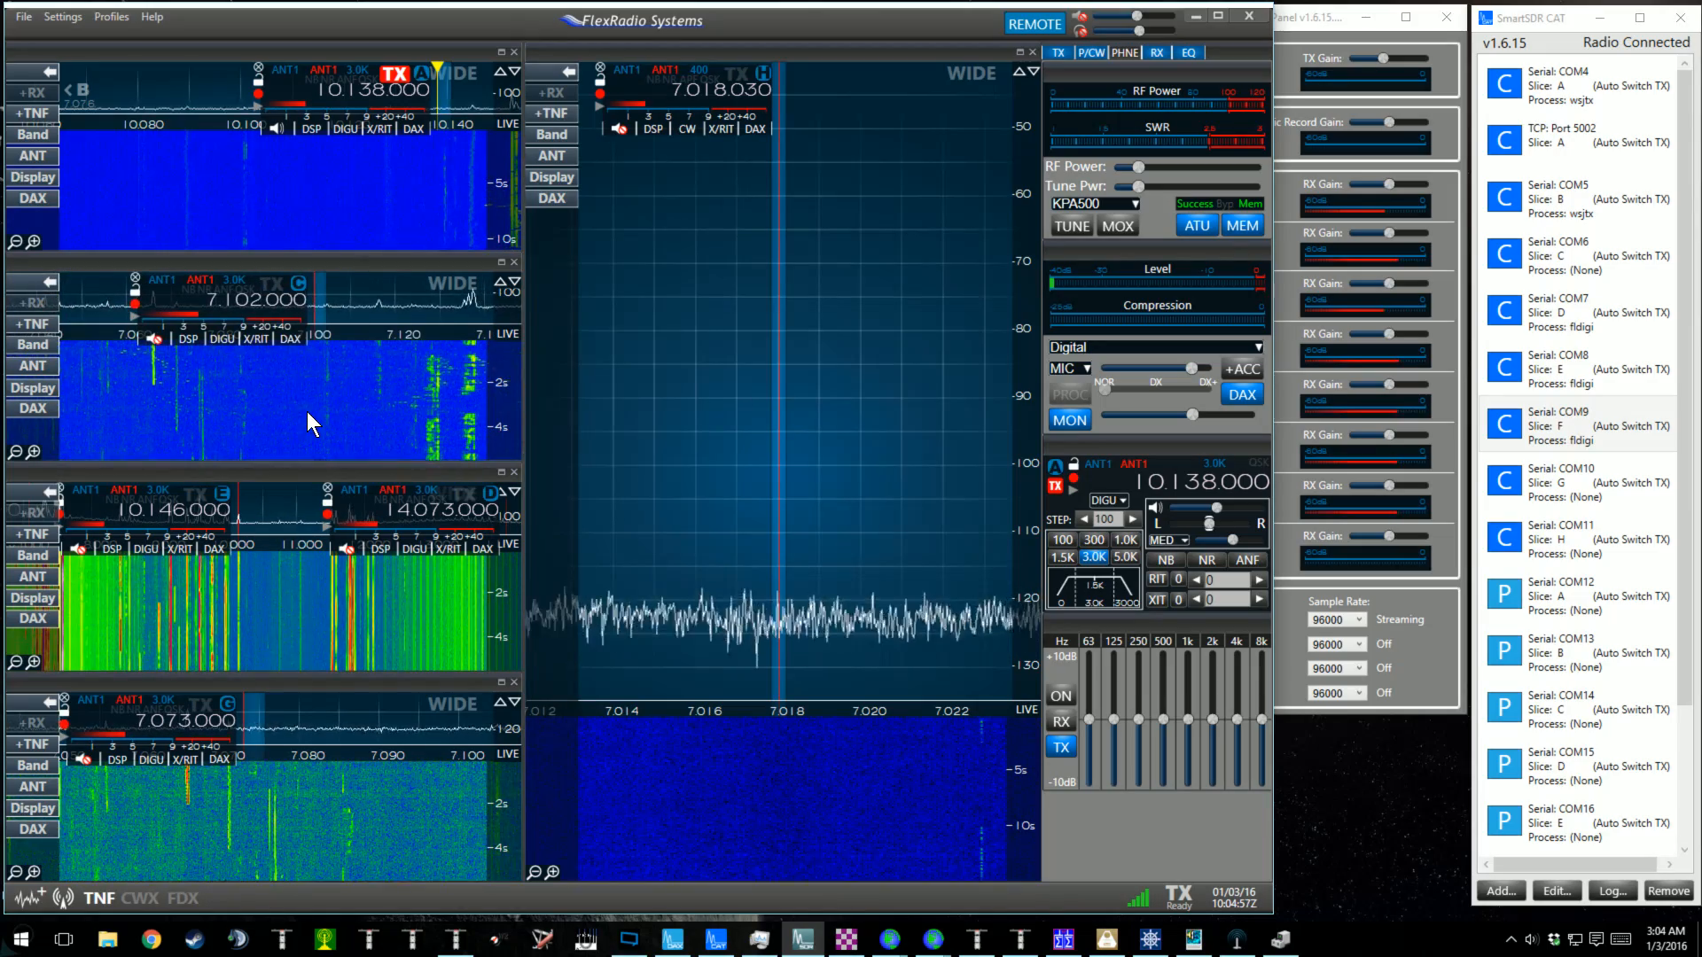
{"action": "double_click", "coordinate": [290, 474]}
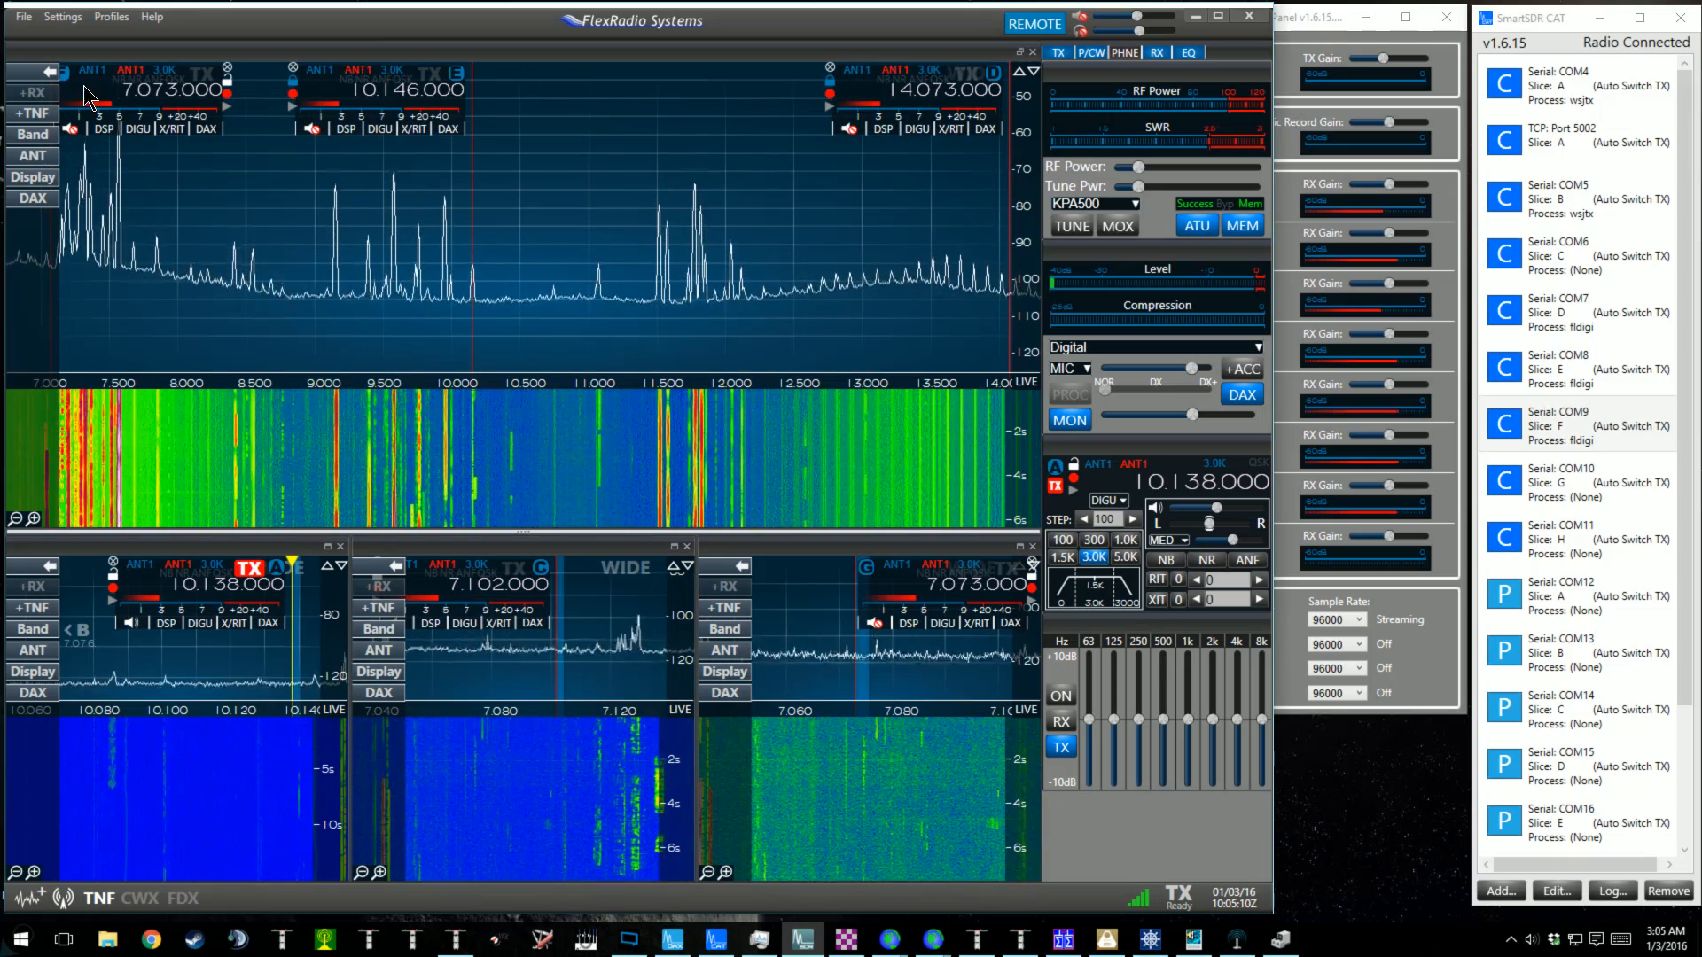
{"action": "left_click_drag", "start_coordinate": [152, 186], "coordinate": [214, 173]}
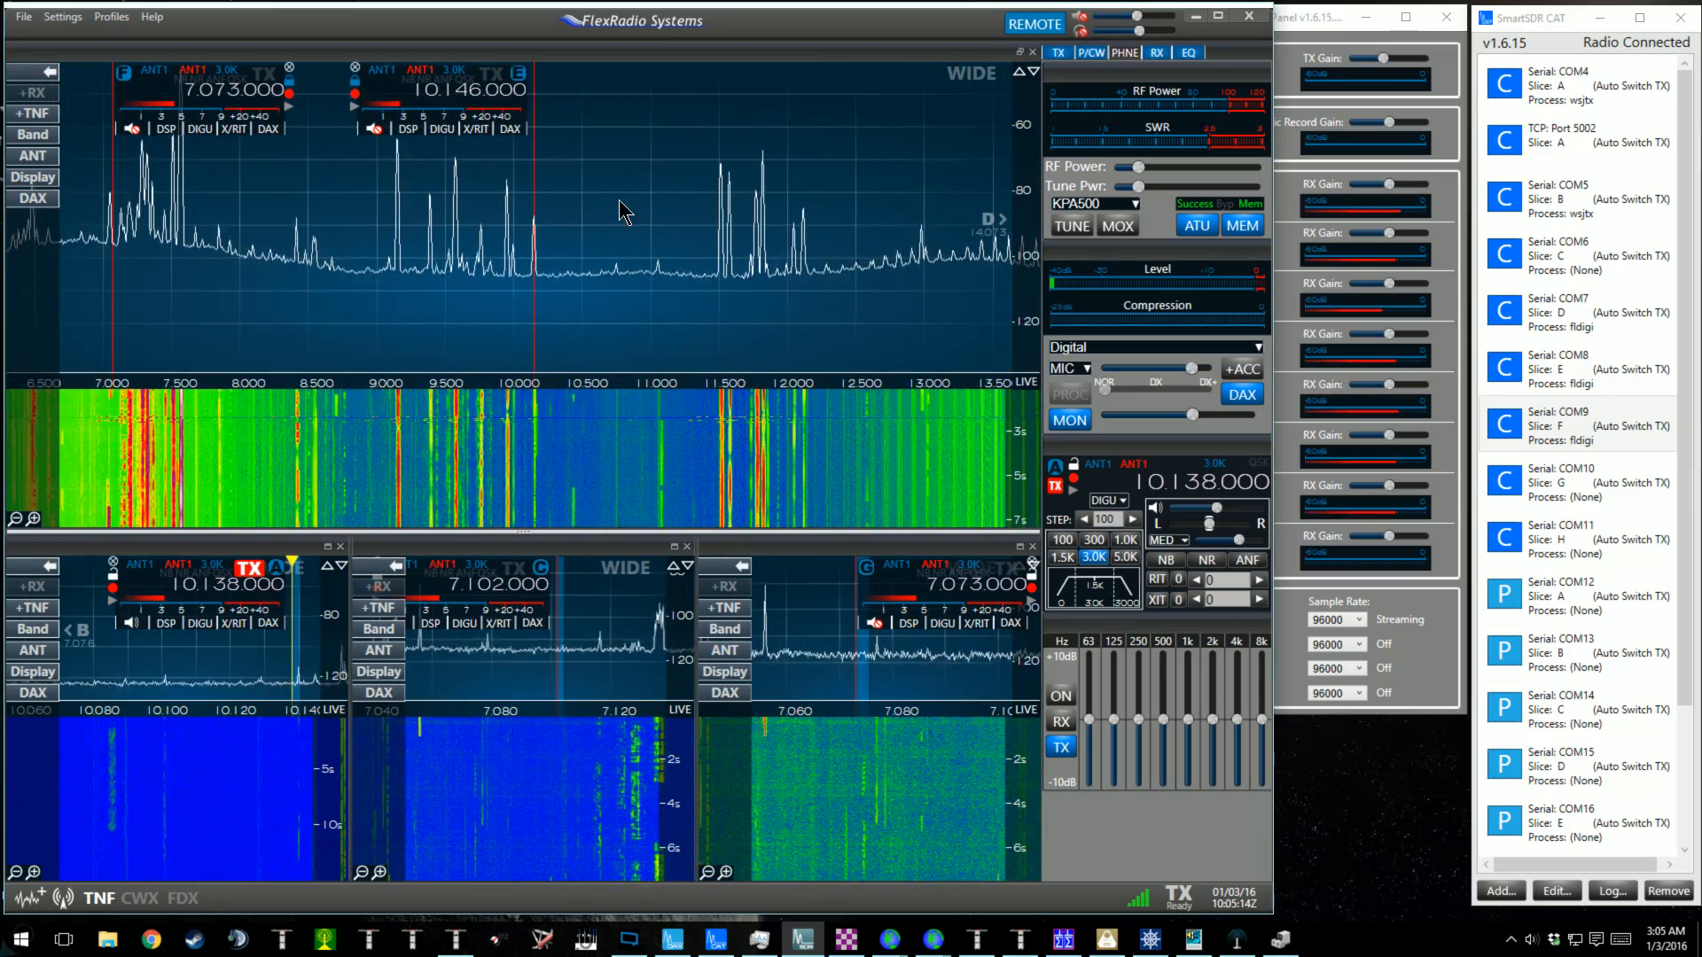
{"action": "left_click_drag", "start_coordinate": [621, 200], "coordinate": [572, 211]}
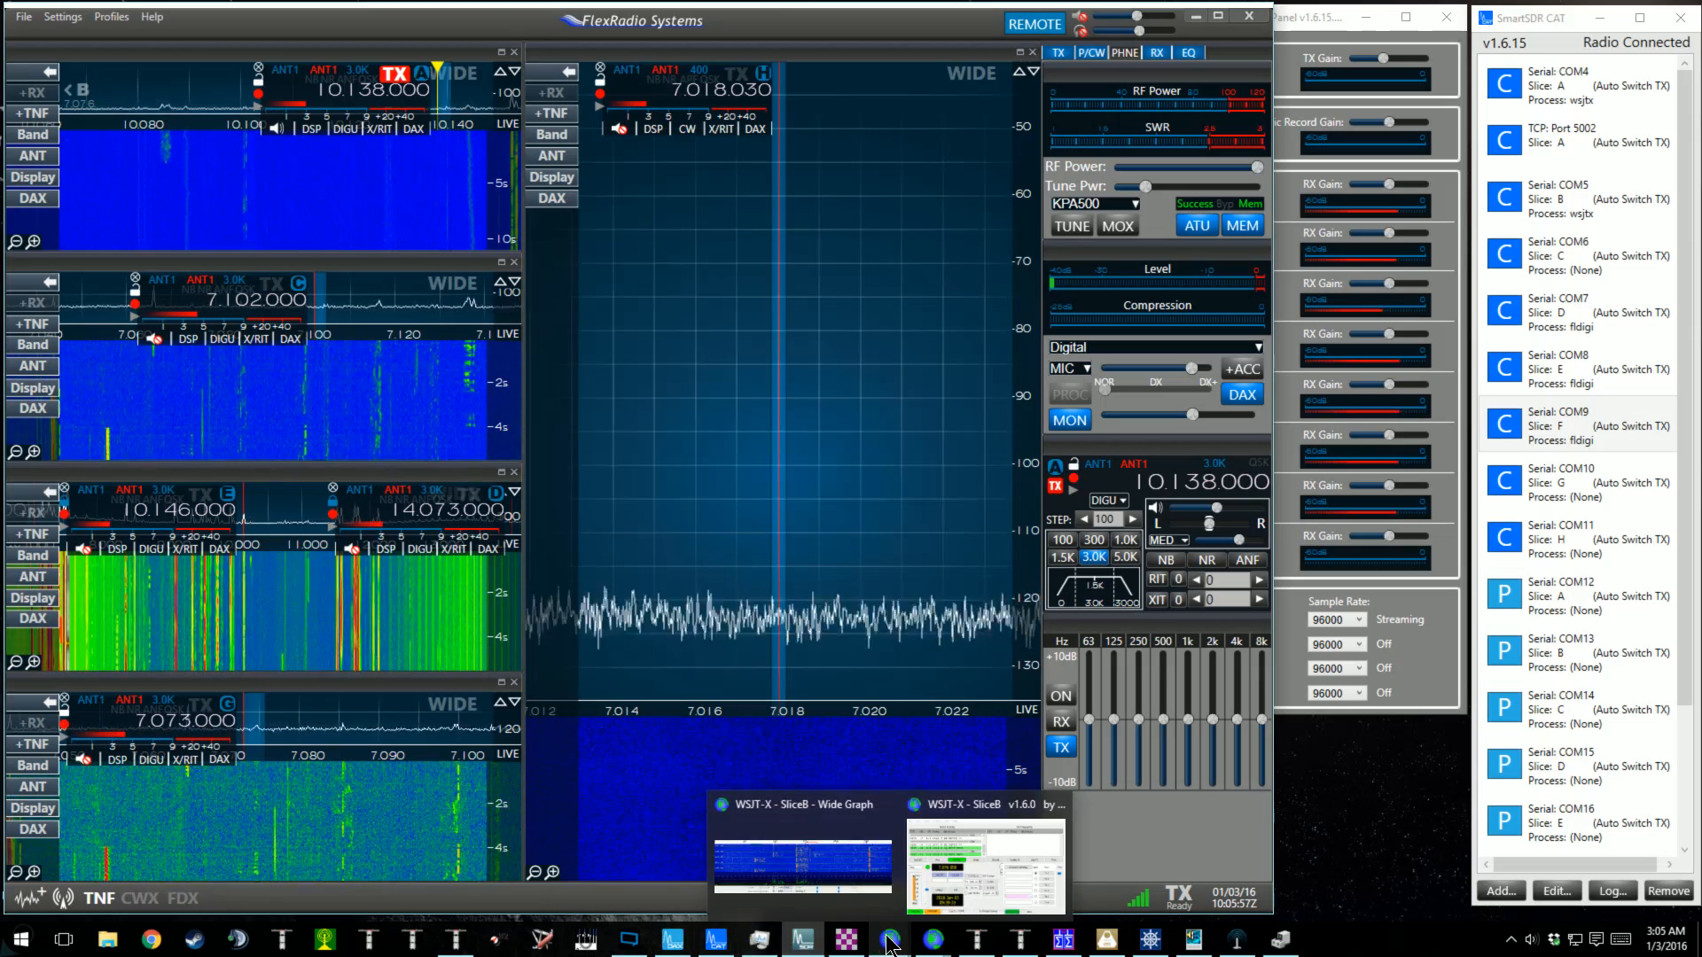
Switch to the WSJT-X SliceA window, check the program's version information and close it.
{"action": "mouse_move", "coordinate": [900, 947]}
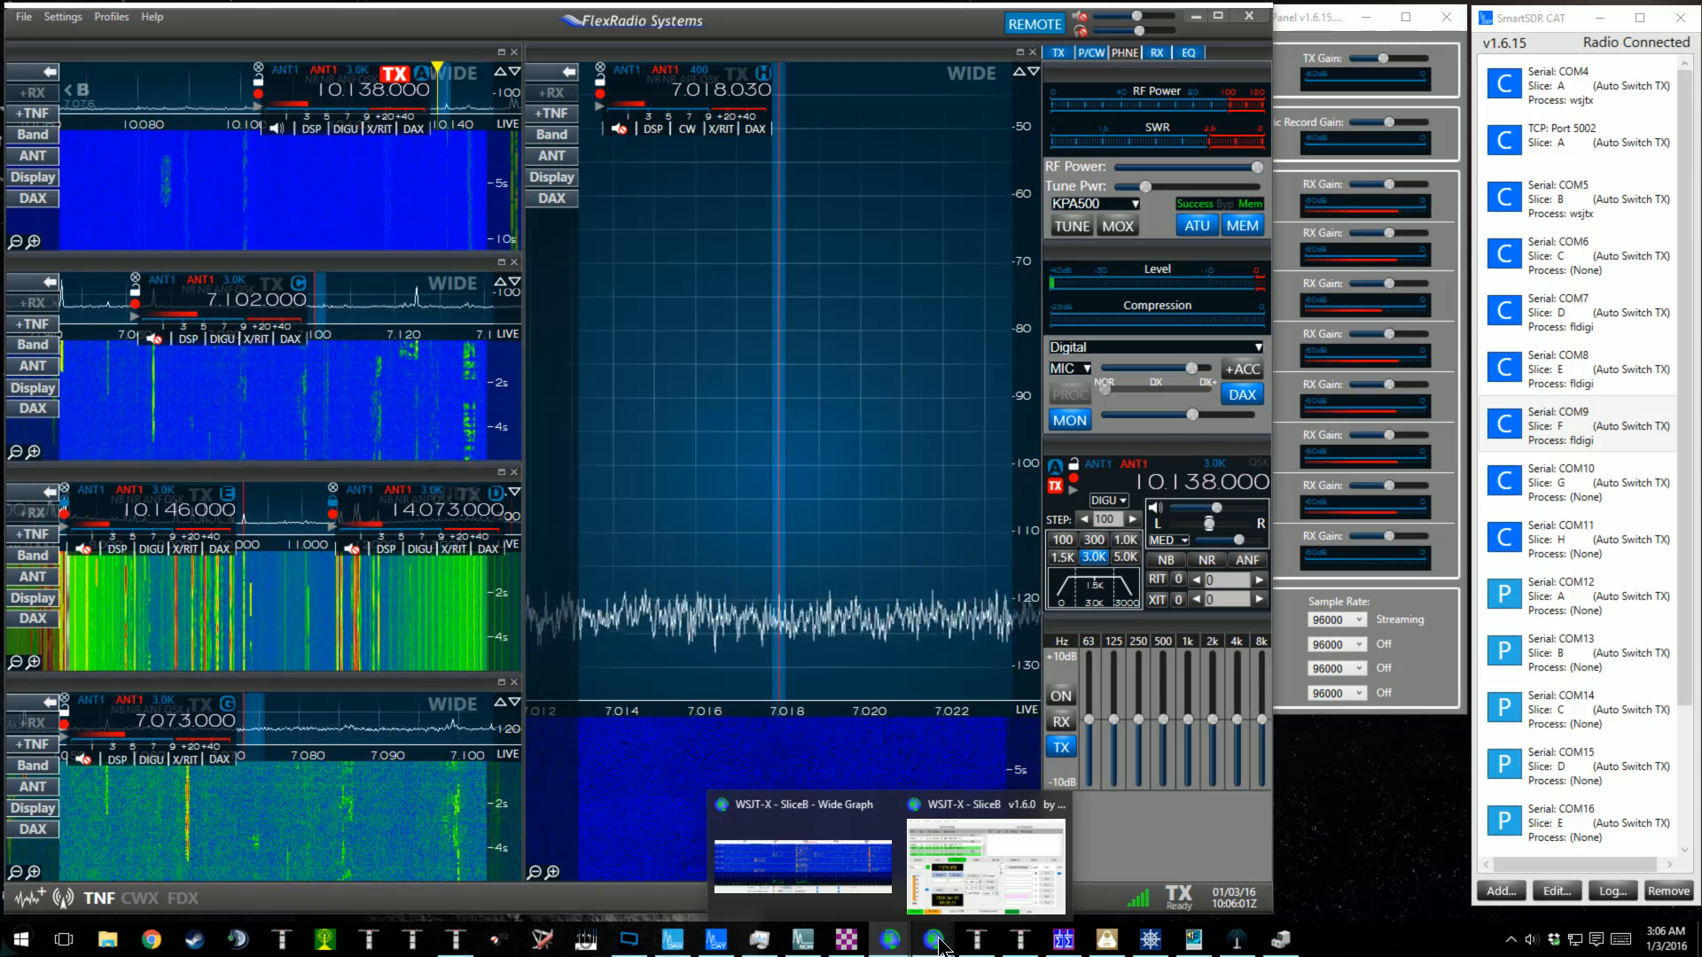
{"action": "left_click", "coordinate": [1019, 880]}
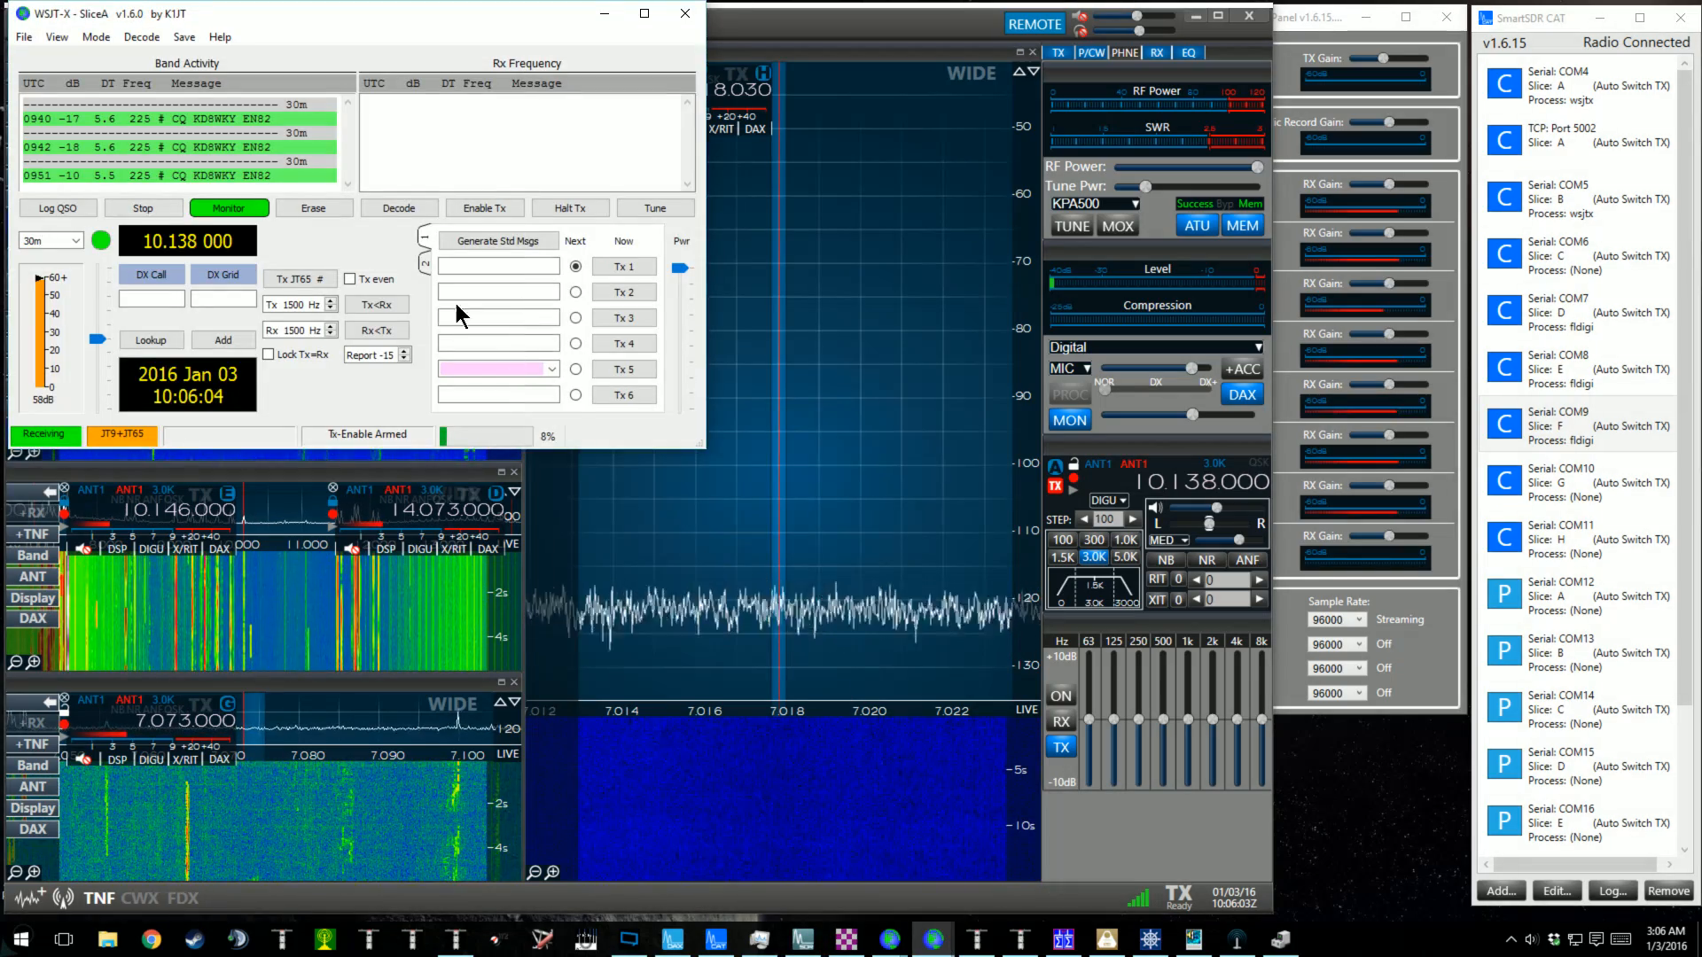
{"action": "left_click", "coordinate": [220, 37]}
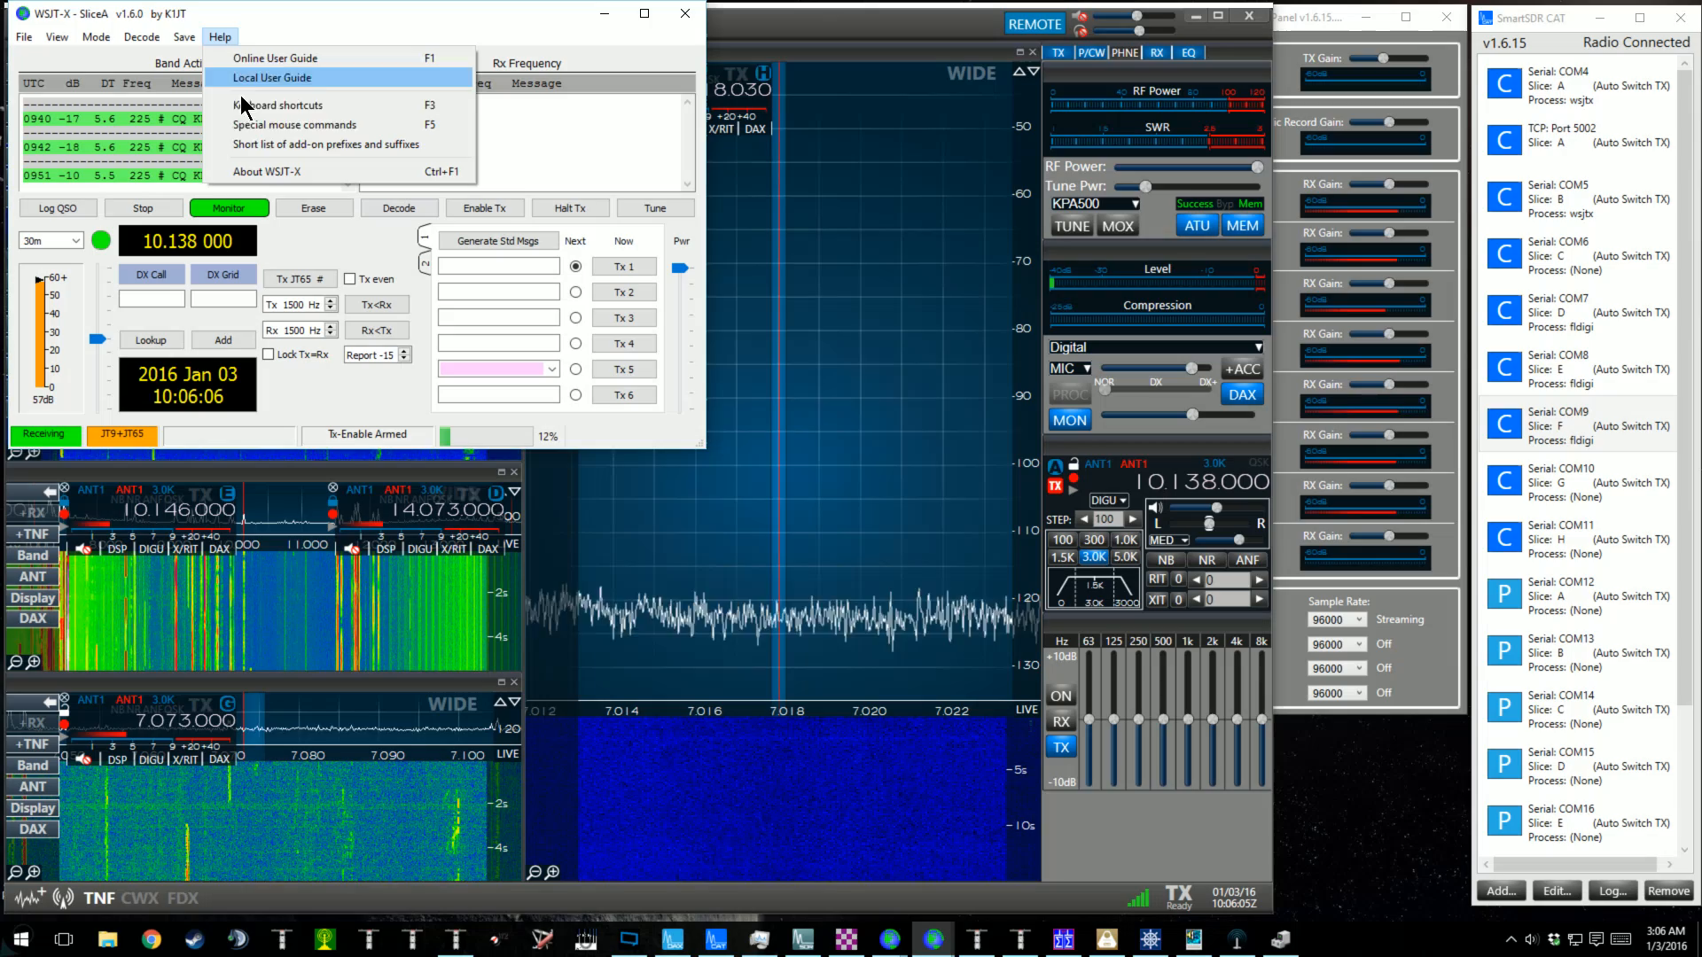
{"action": "left_click", "coordinate": [253, 171]}
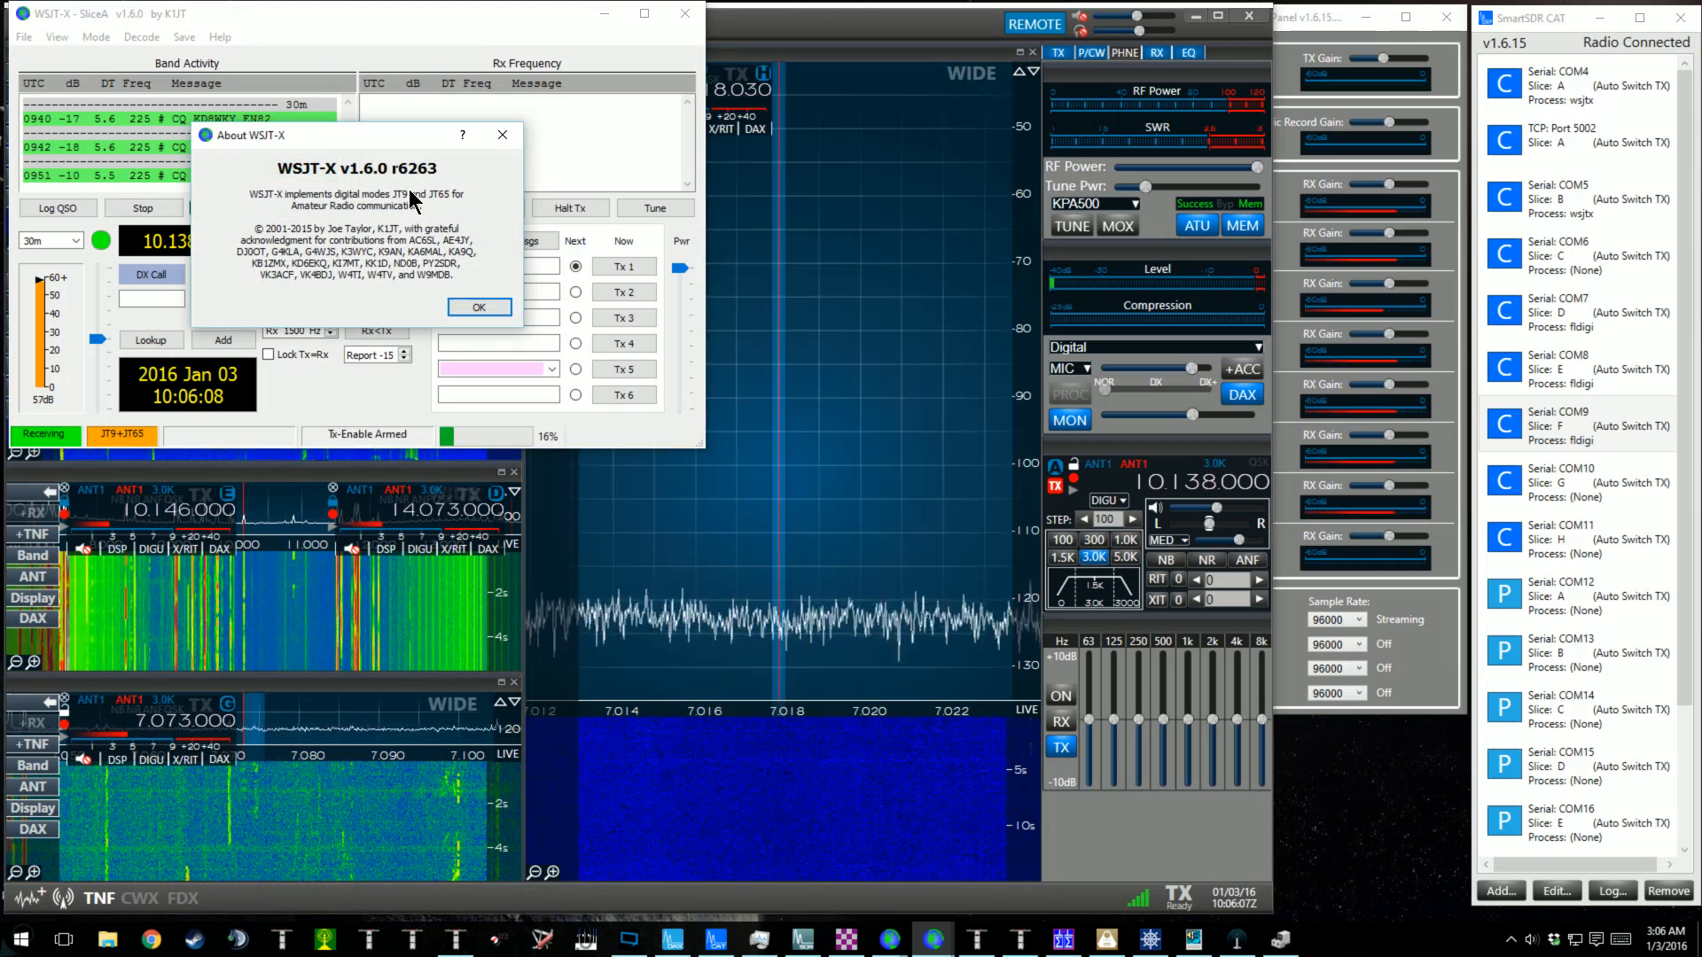
{"action": "left_click", "coordinate": [478, 308]}
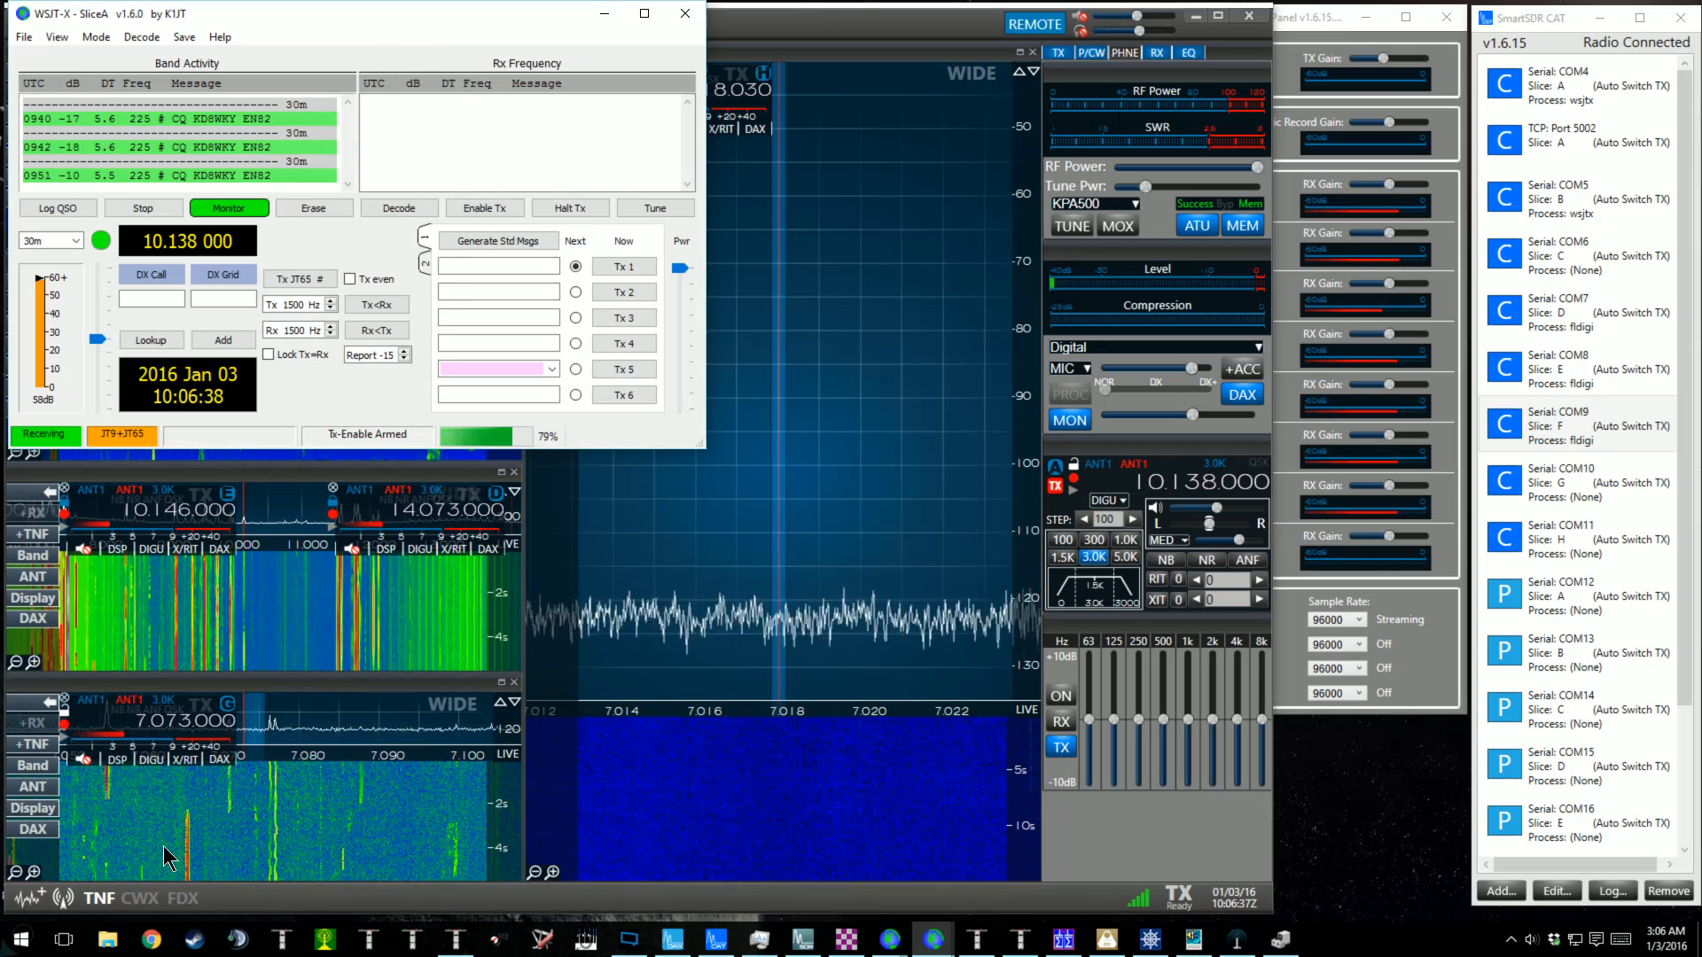
Open File Explorer and browse to C:\WSJT\wsjtx\bin to examine the first WSJT-X installation.
{"action": "key", "text": "super+e"}
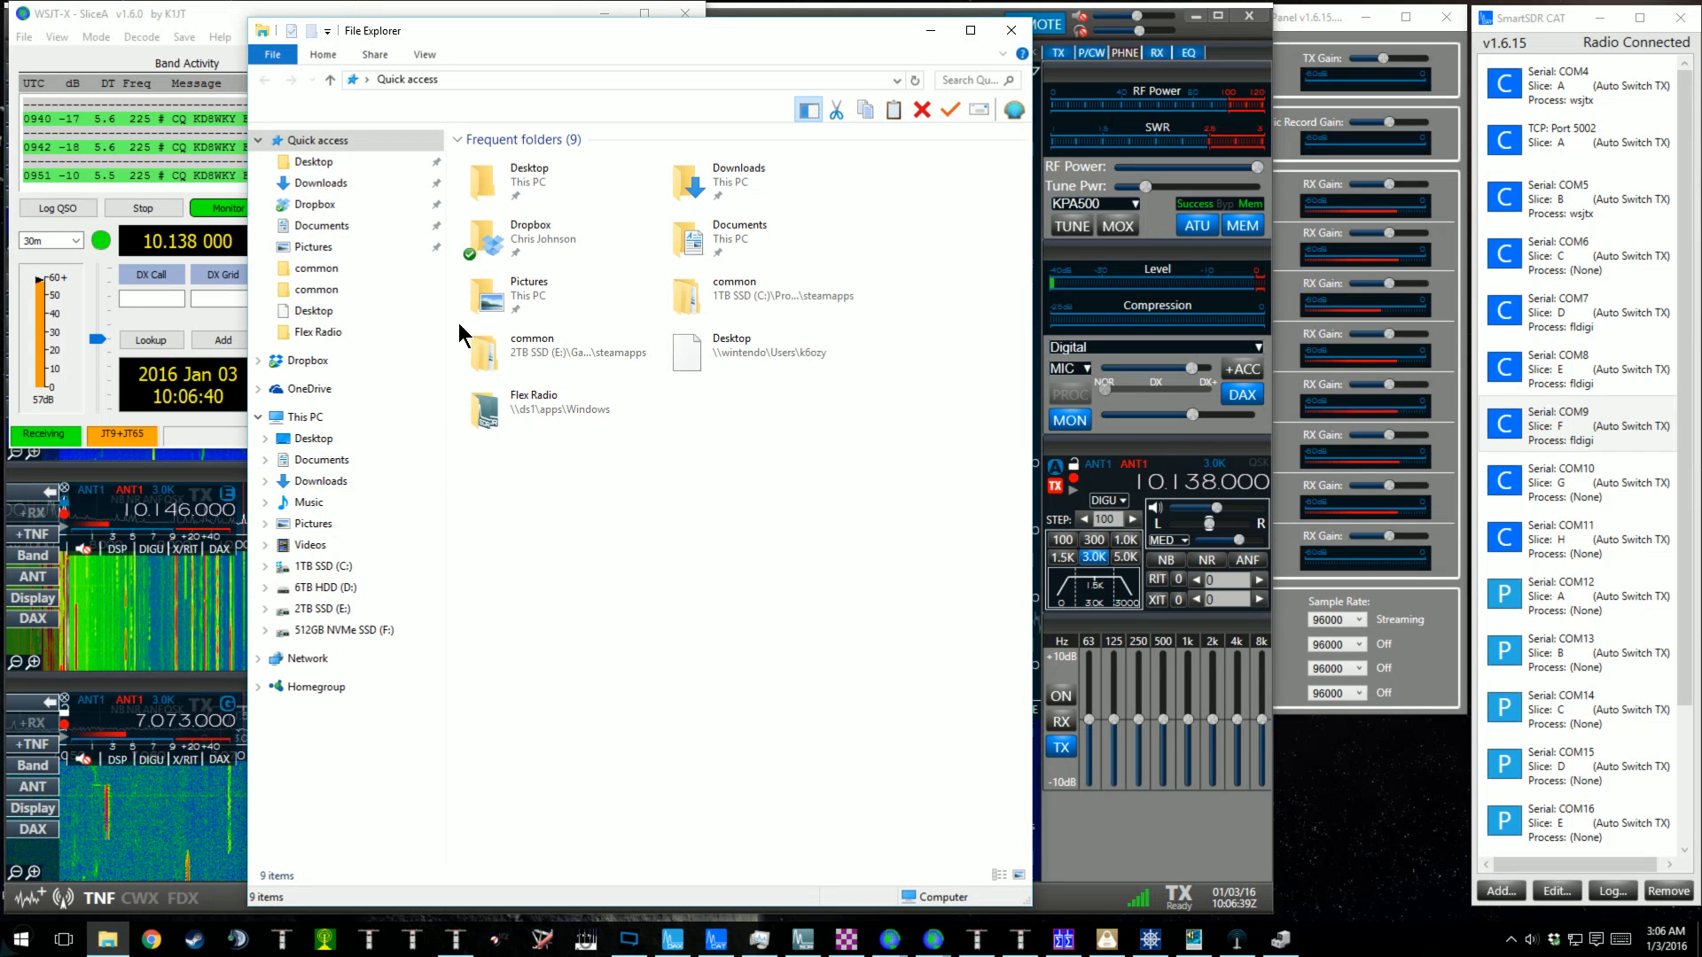
{"action": "left_click", "coordinate": [337, 574]}
{"action": "left_click", "coordinate": [518, 427]}
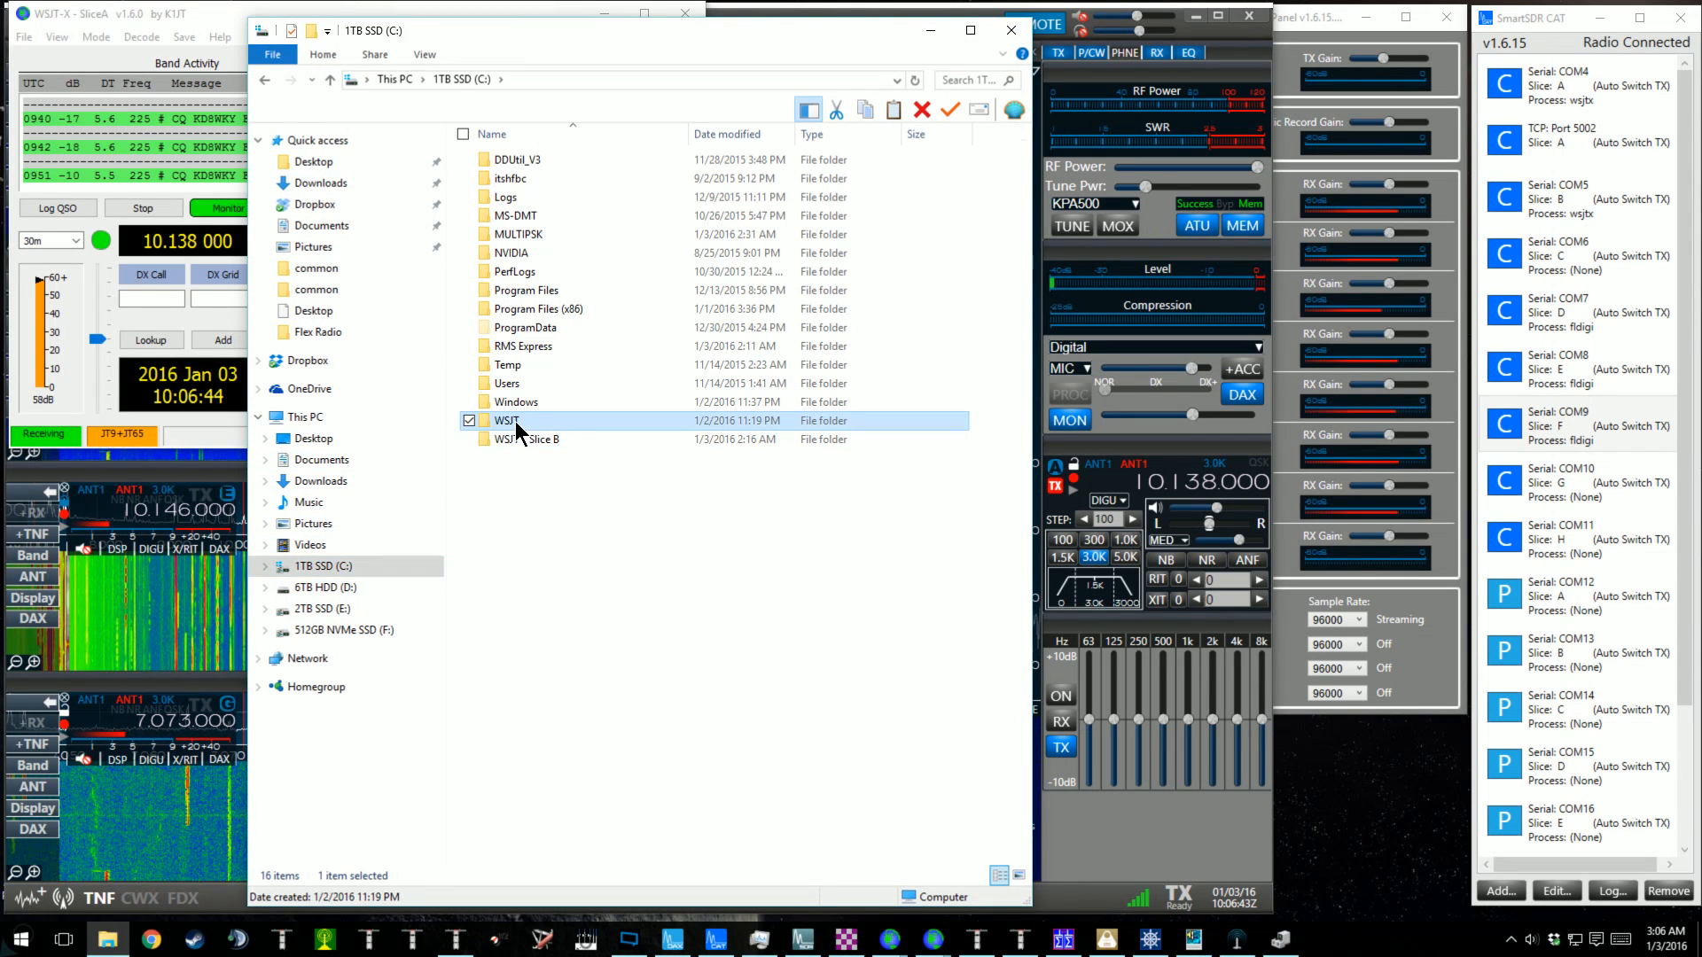
{"action": "left_click", "coordinate": [510, 482]}
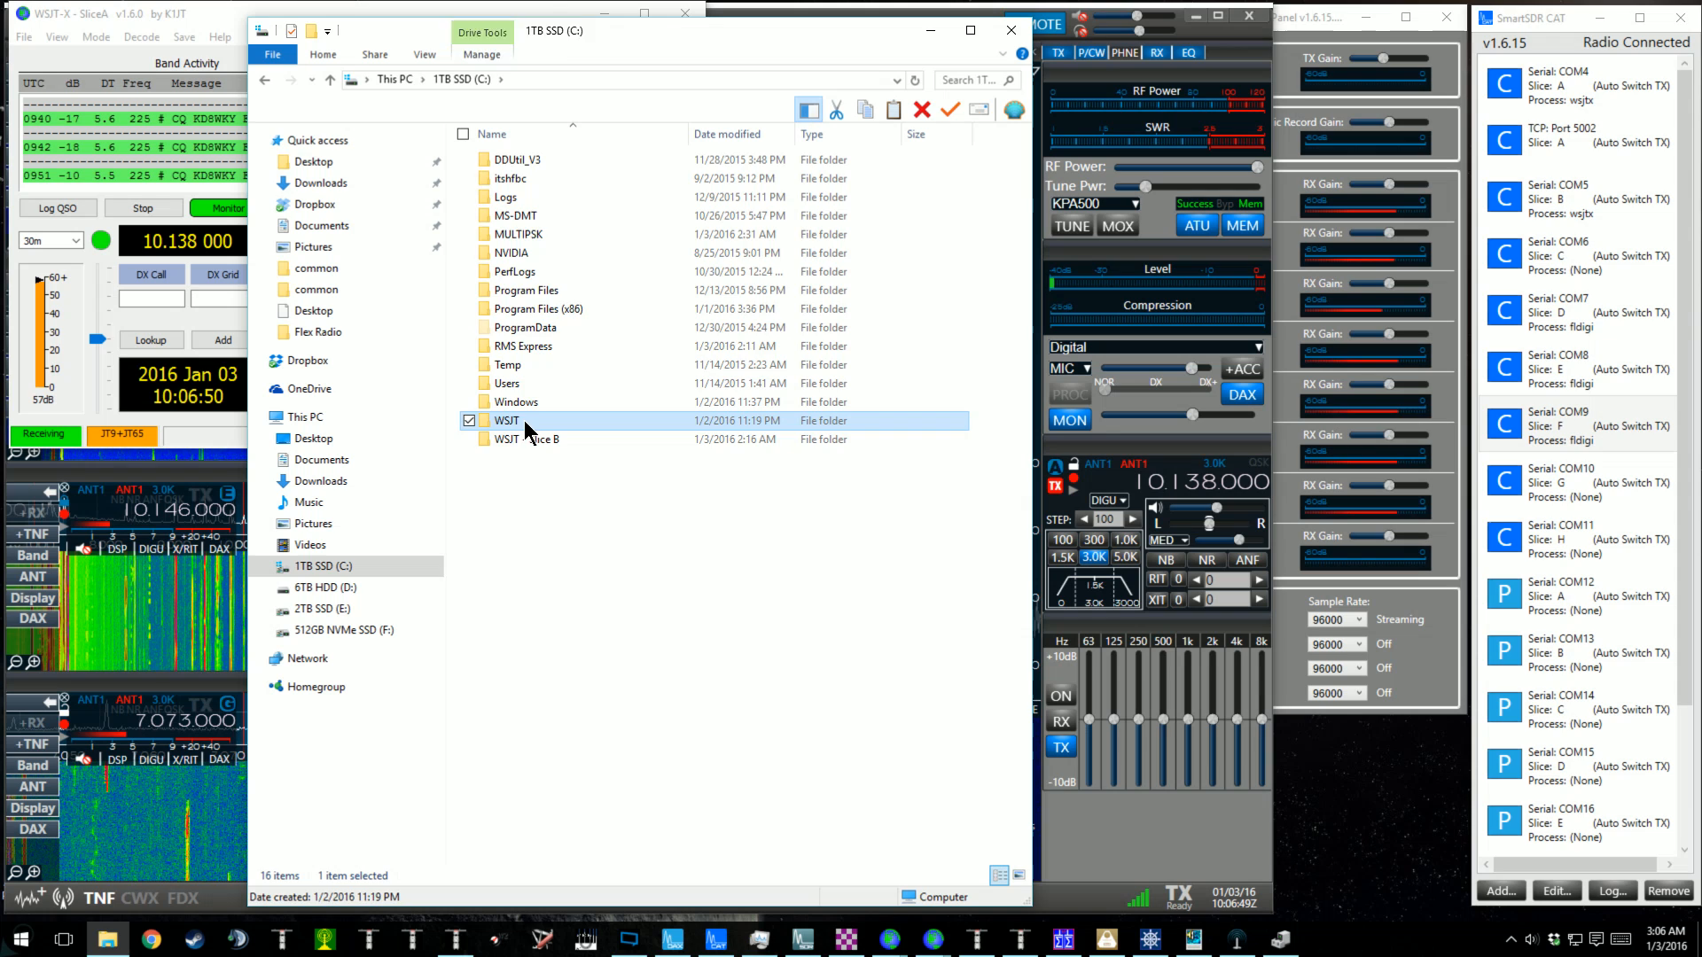
{"action": "double_click", "coordinate": [523, 421]}
{"action": "double_click", "coordinate": [517, 167]}
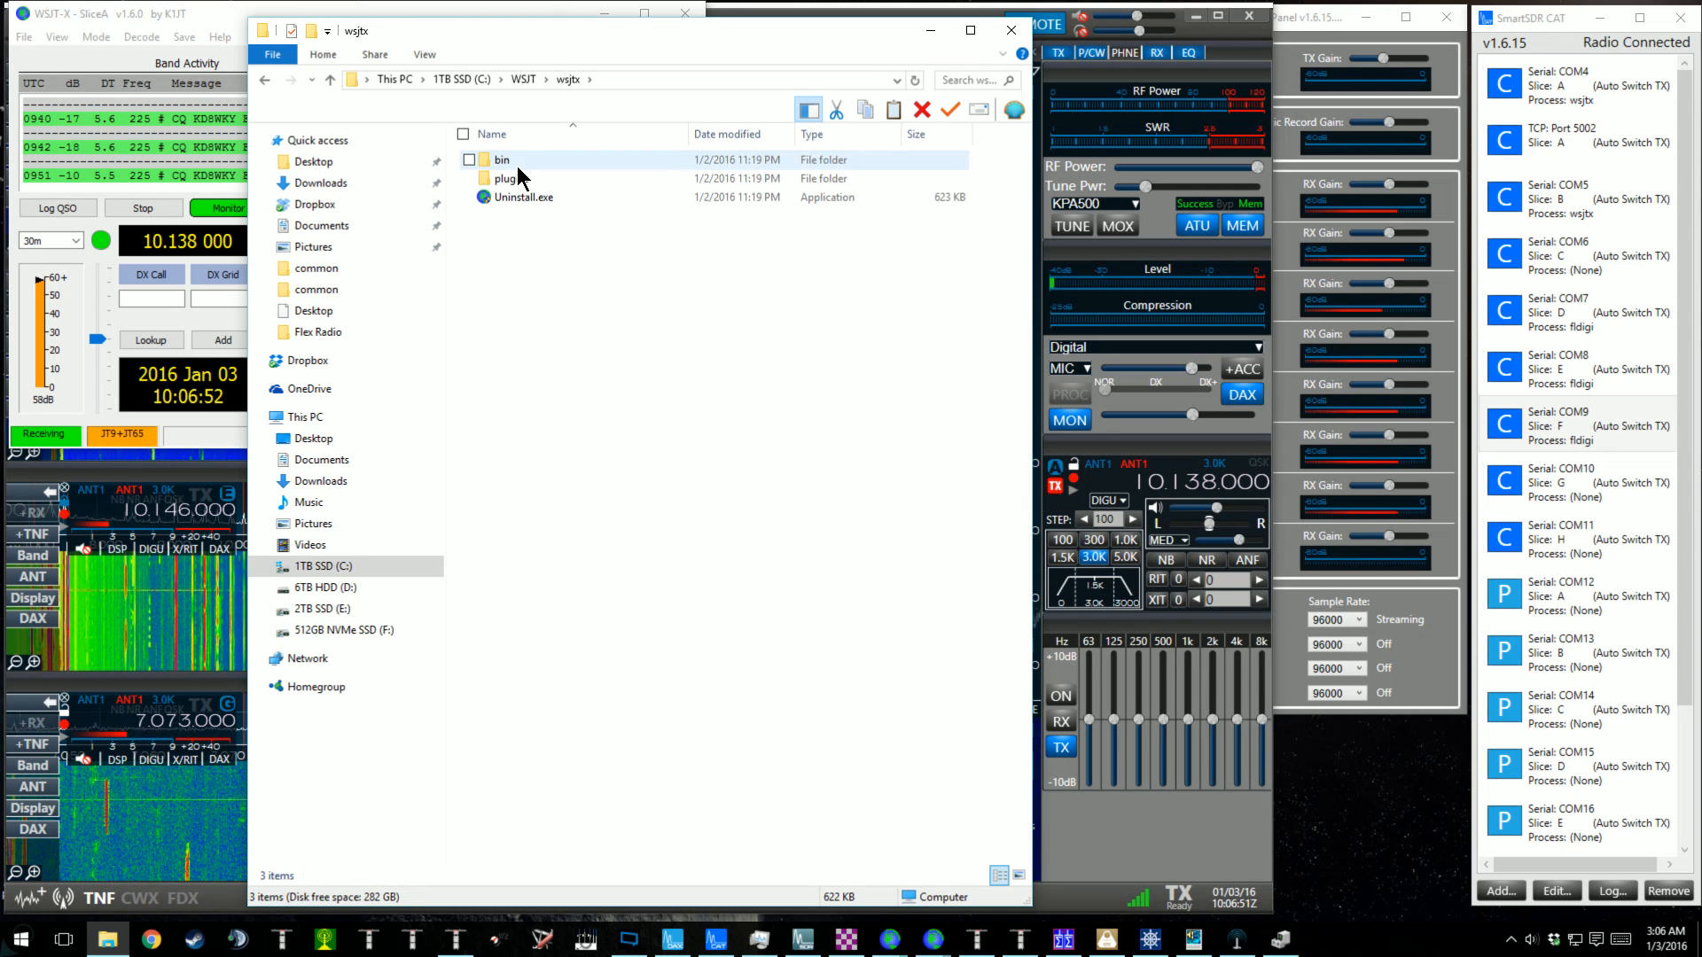
{"action": "double_click", "coordinate": [518, 167]}
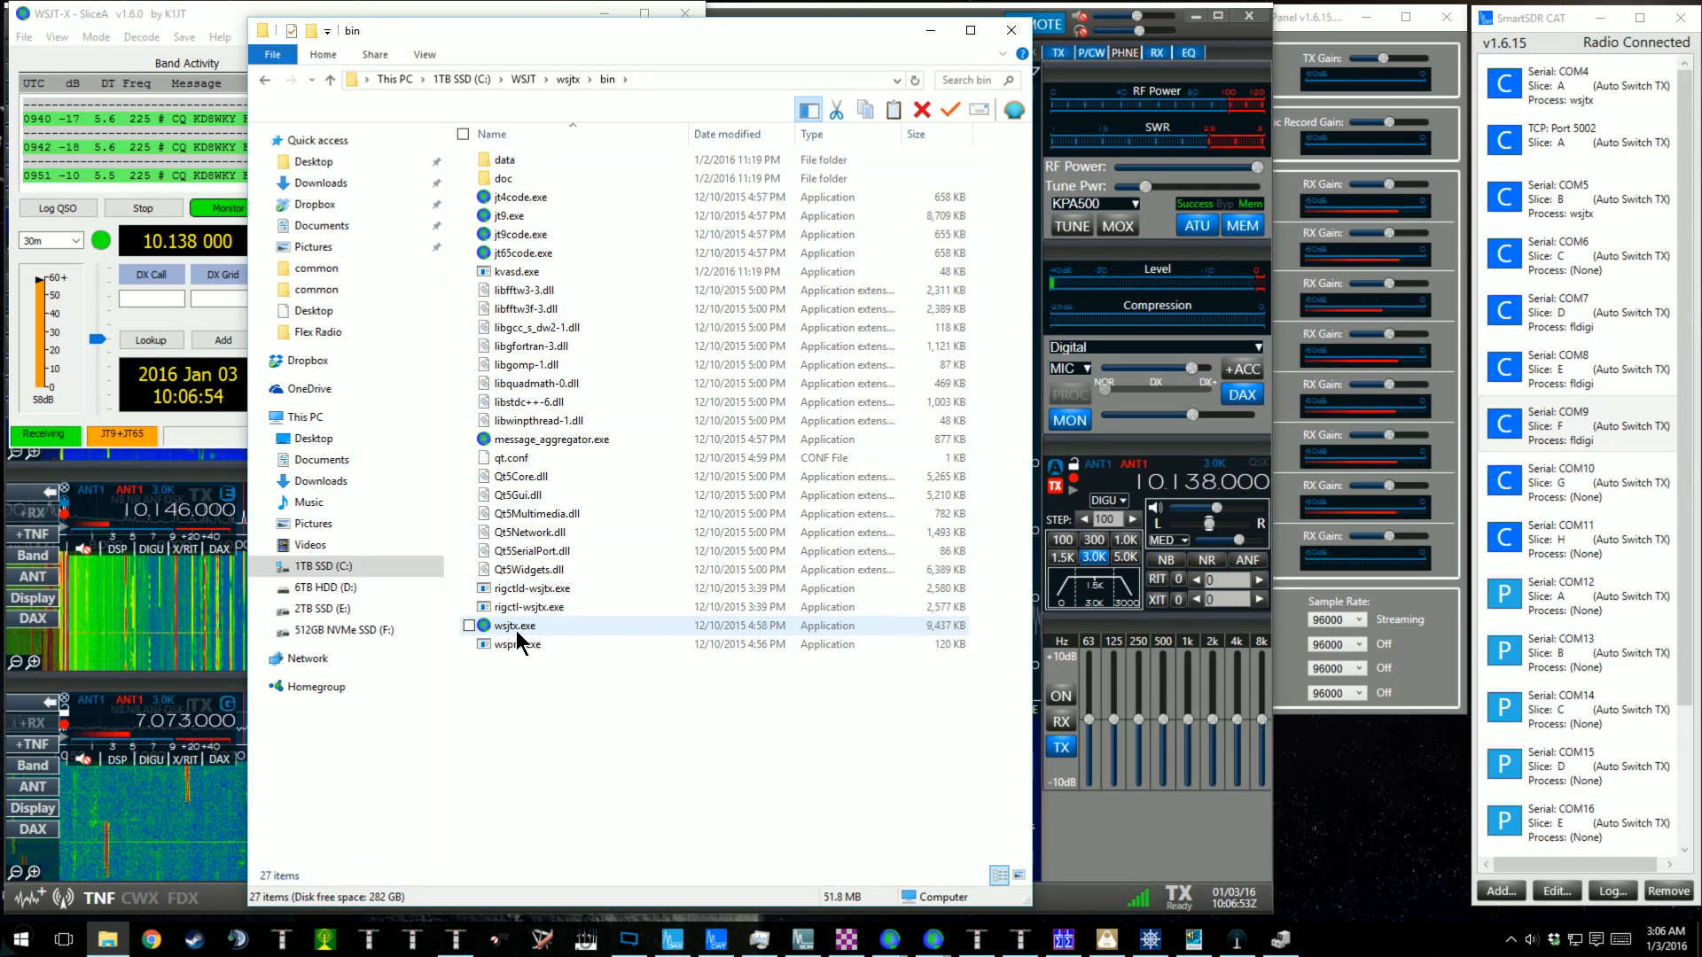
Browse to C:\WSJT - Slice B\wsjtx\bin to examine the second WSJT-X installation, and minimize File Explorer.
{"action": "left_click", "coordinate": [461, 79]}
{"action": "double_click", "coordinate": [509, 439]}
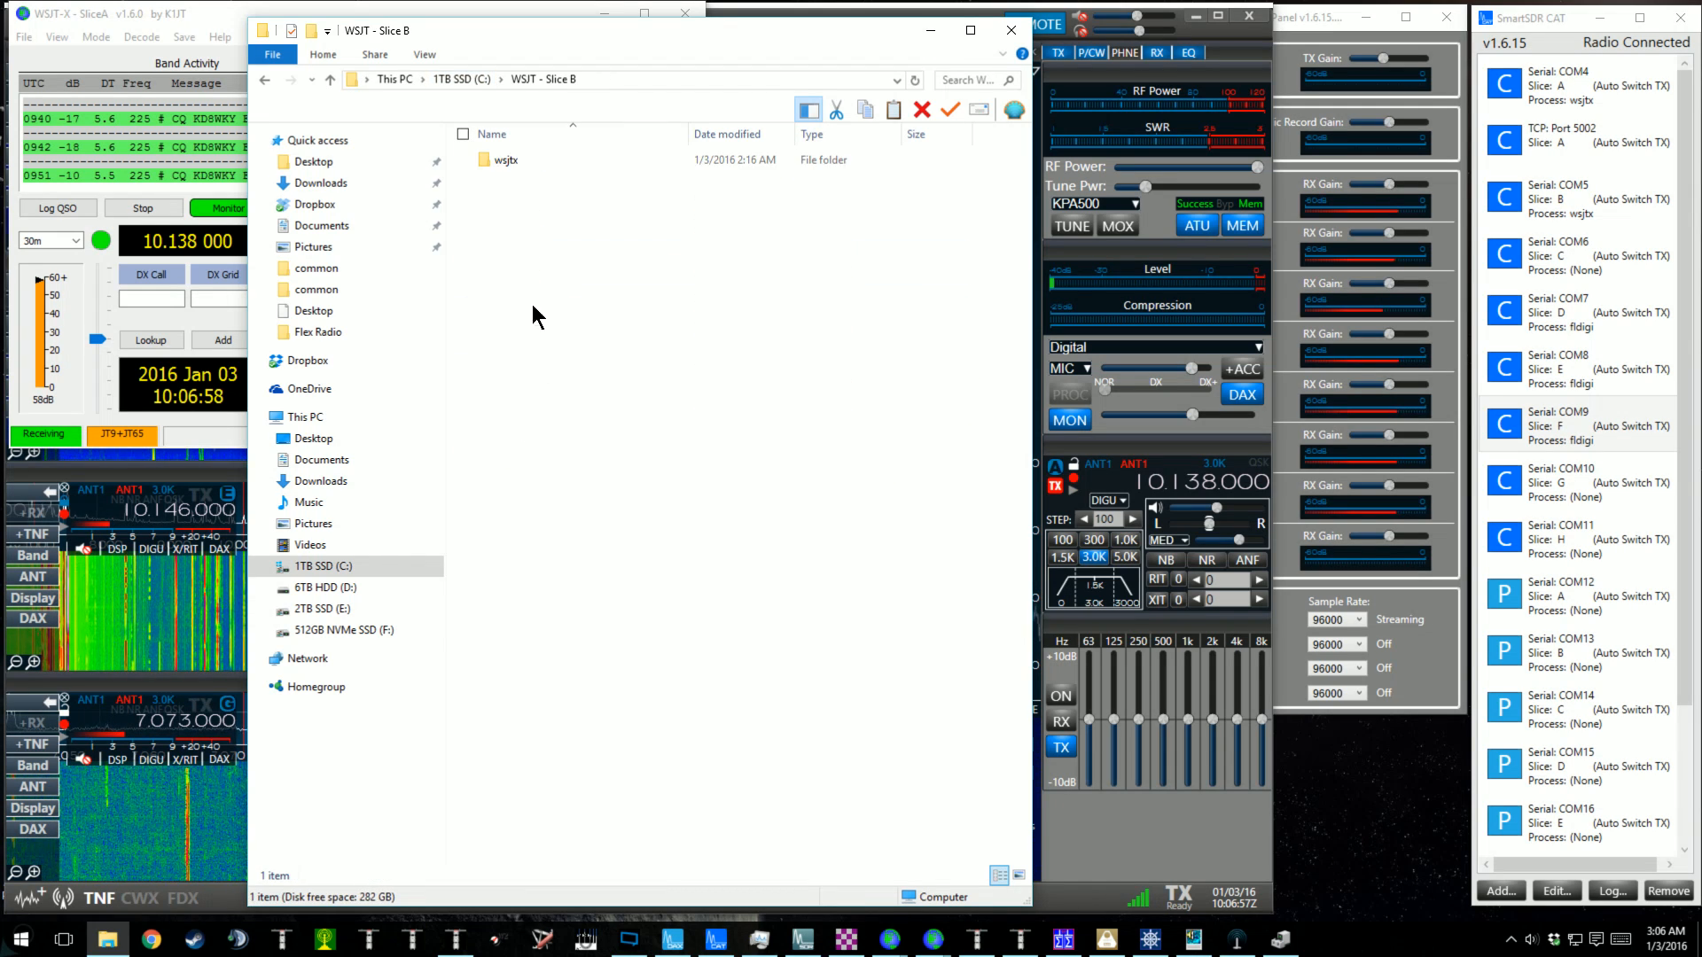
{"action": "left_click", "coordinate": [498, 165]}
{"action": "double_click", "coordinate": [498, 165]}
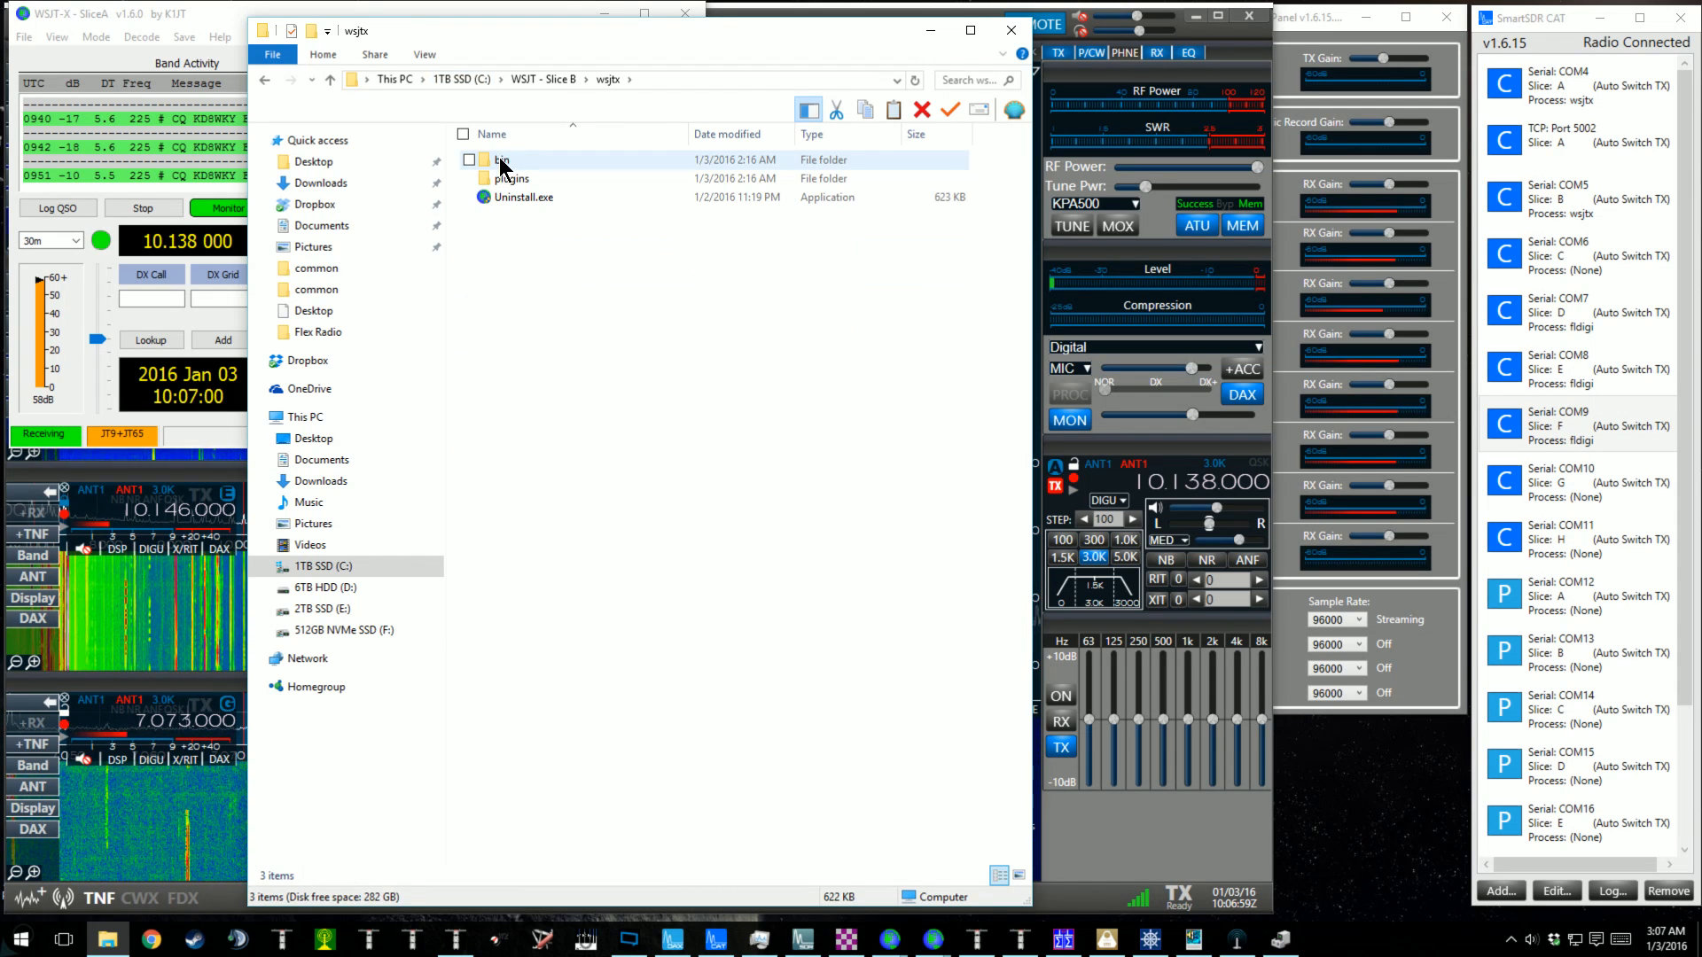
{"action": "double_click", "coordinate": [498, 165]}
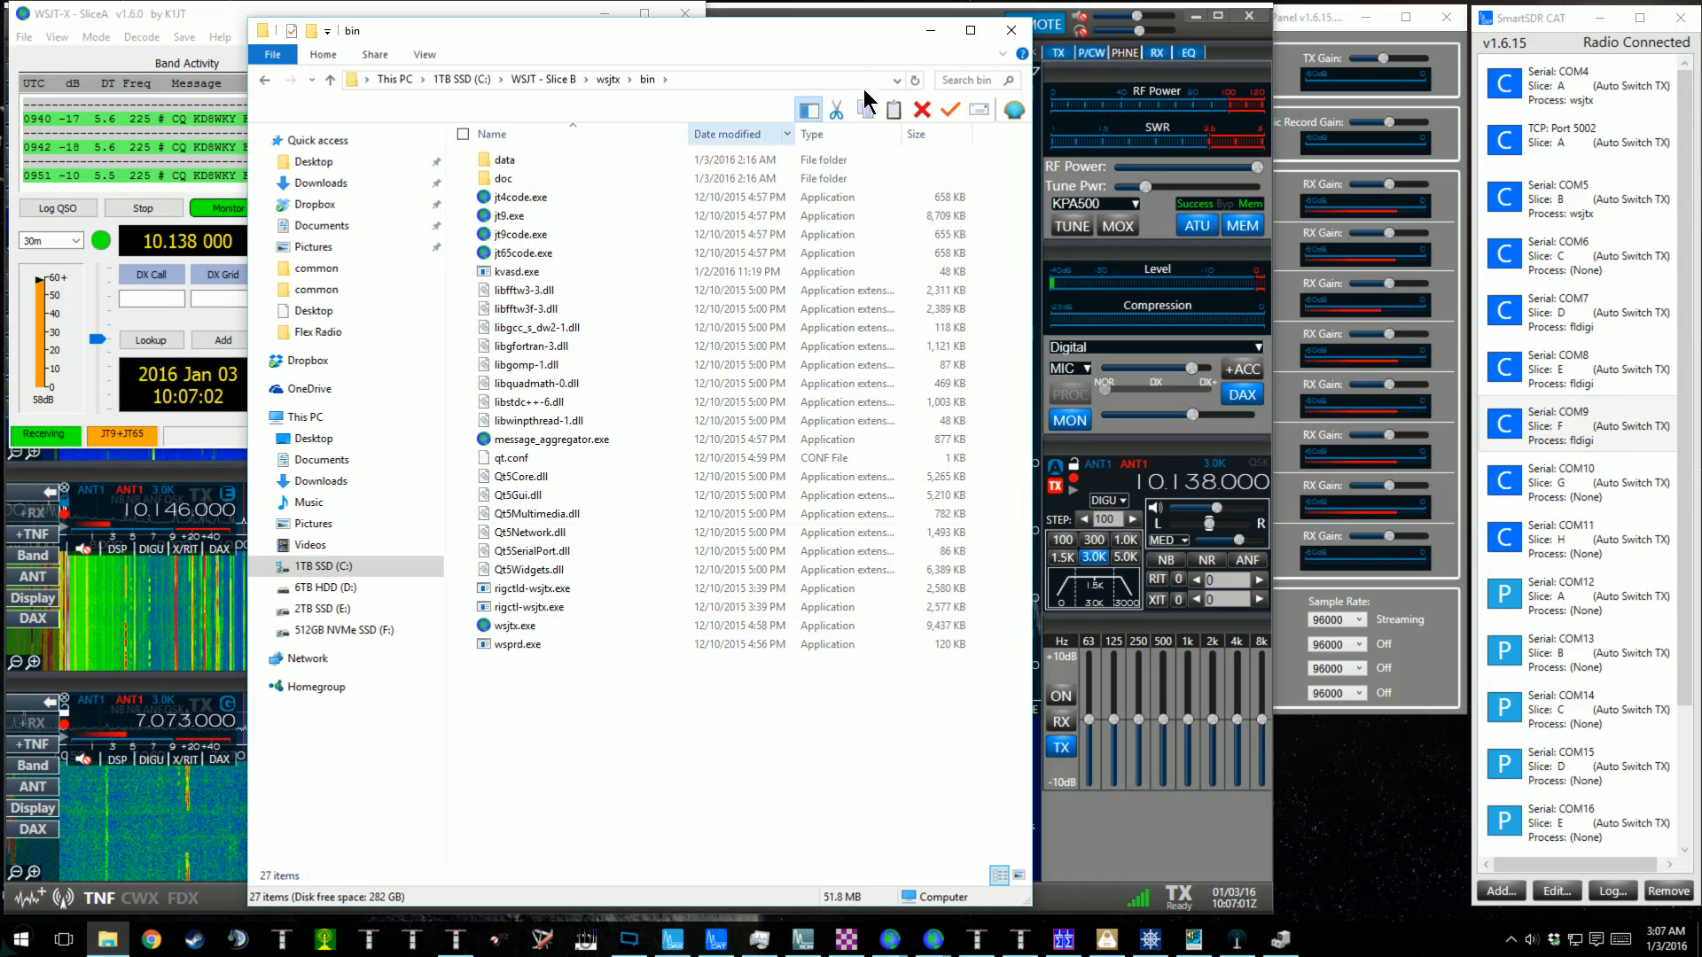
{"action": "left_click", "coordinate": [930, 32]}
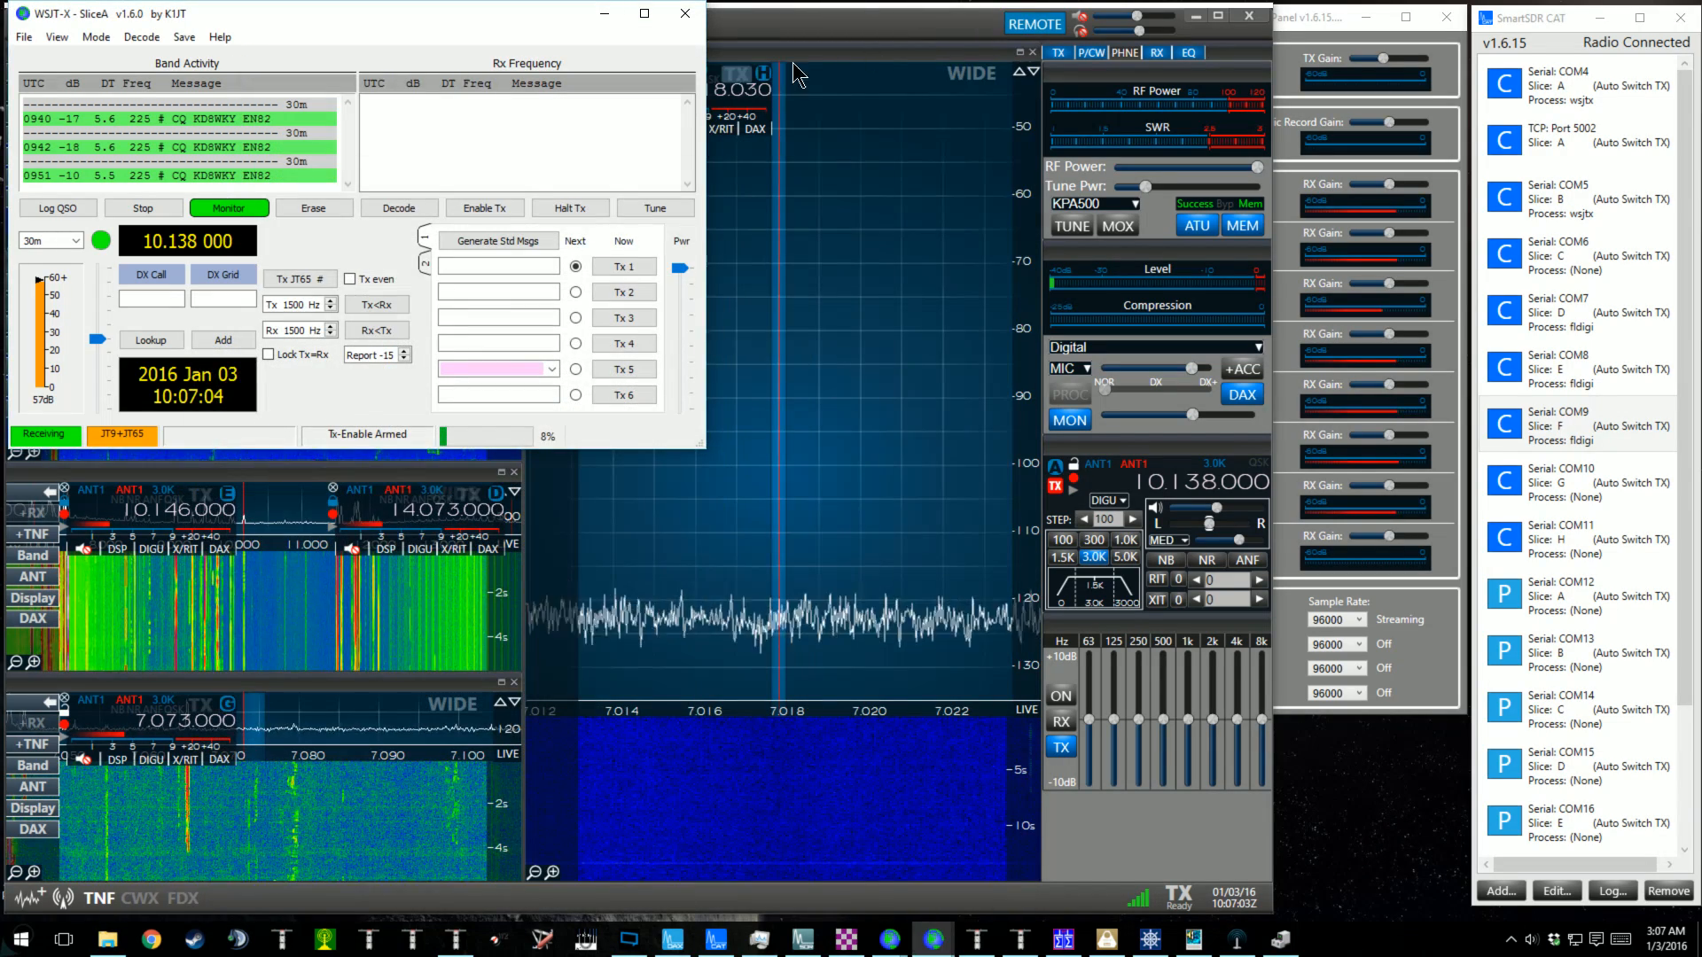
Minimize SmartSDR and WSJT-X, and inspect the rig-name option in the target of the WSJTX DAX1 Slice A desktop shortcut.
{"action": "left_click", "coordinate": [1195, 16]}
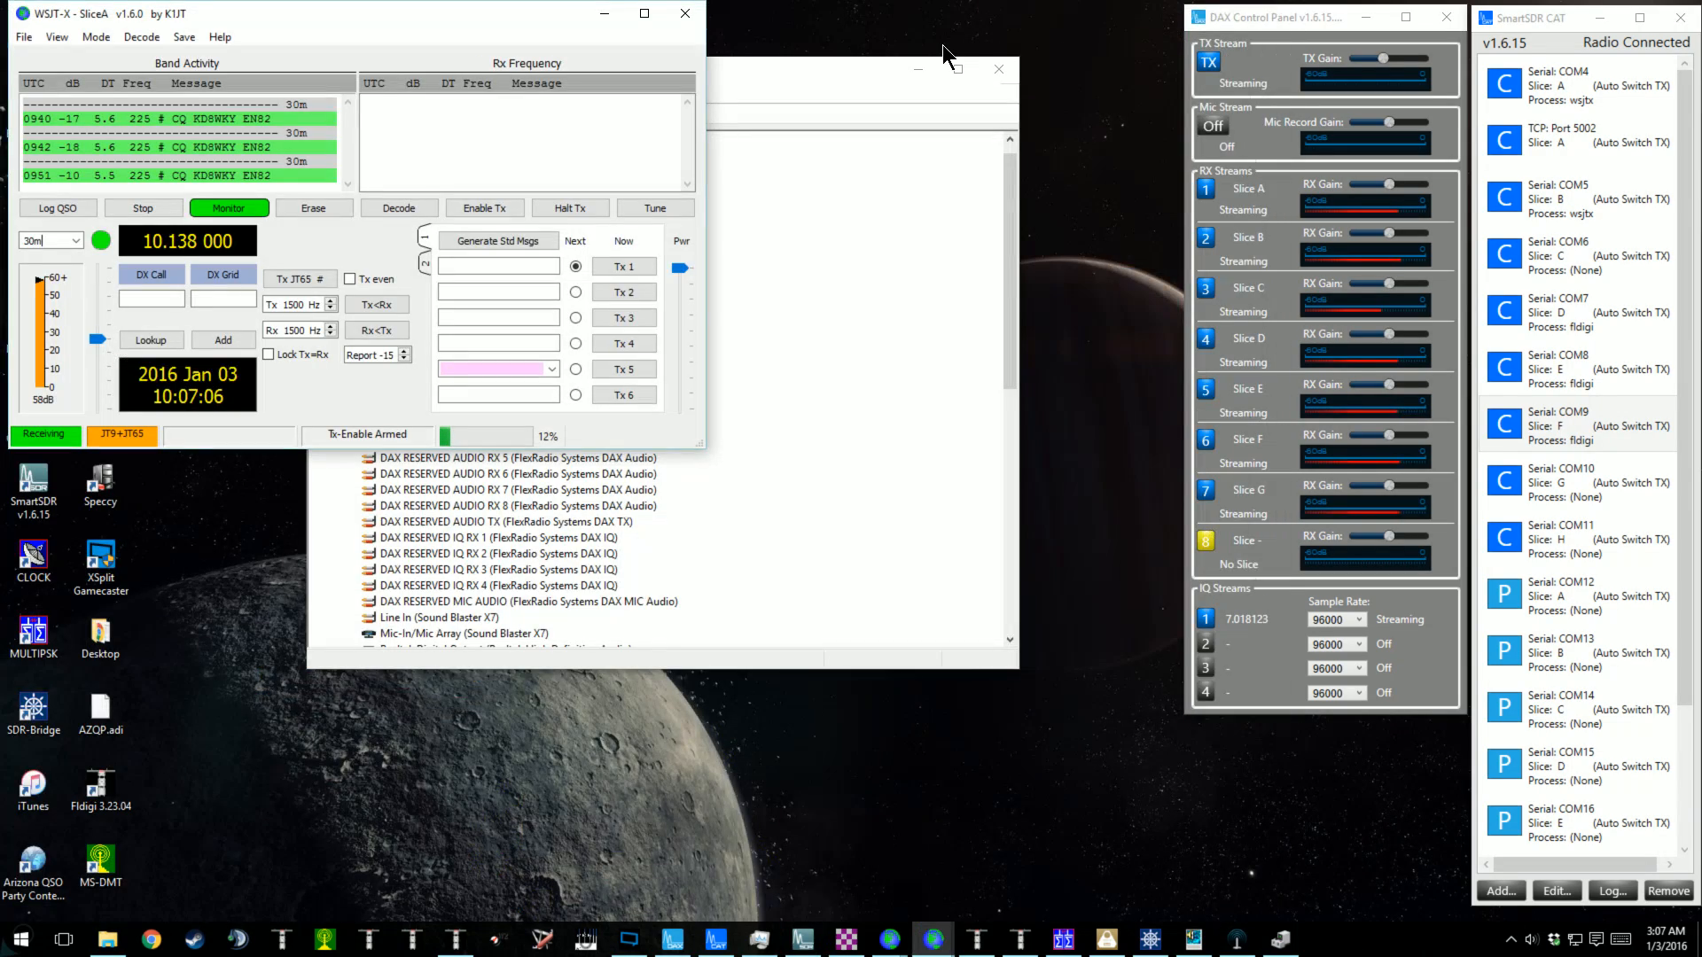
{"action": "left_click", "coordinate": [603, 15]}
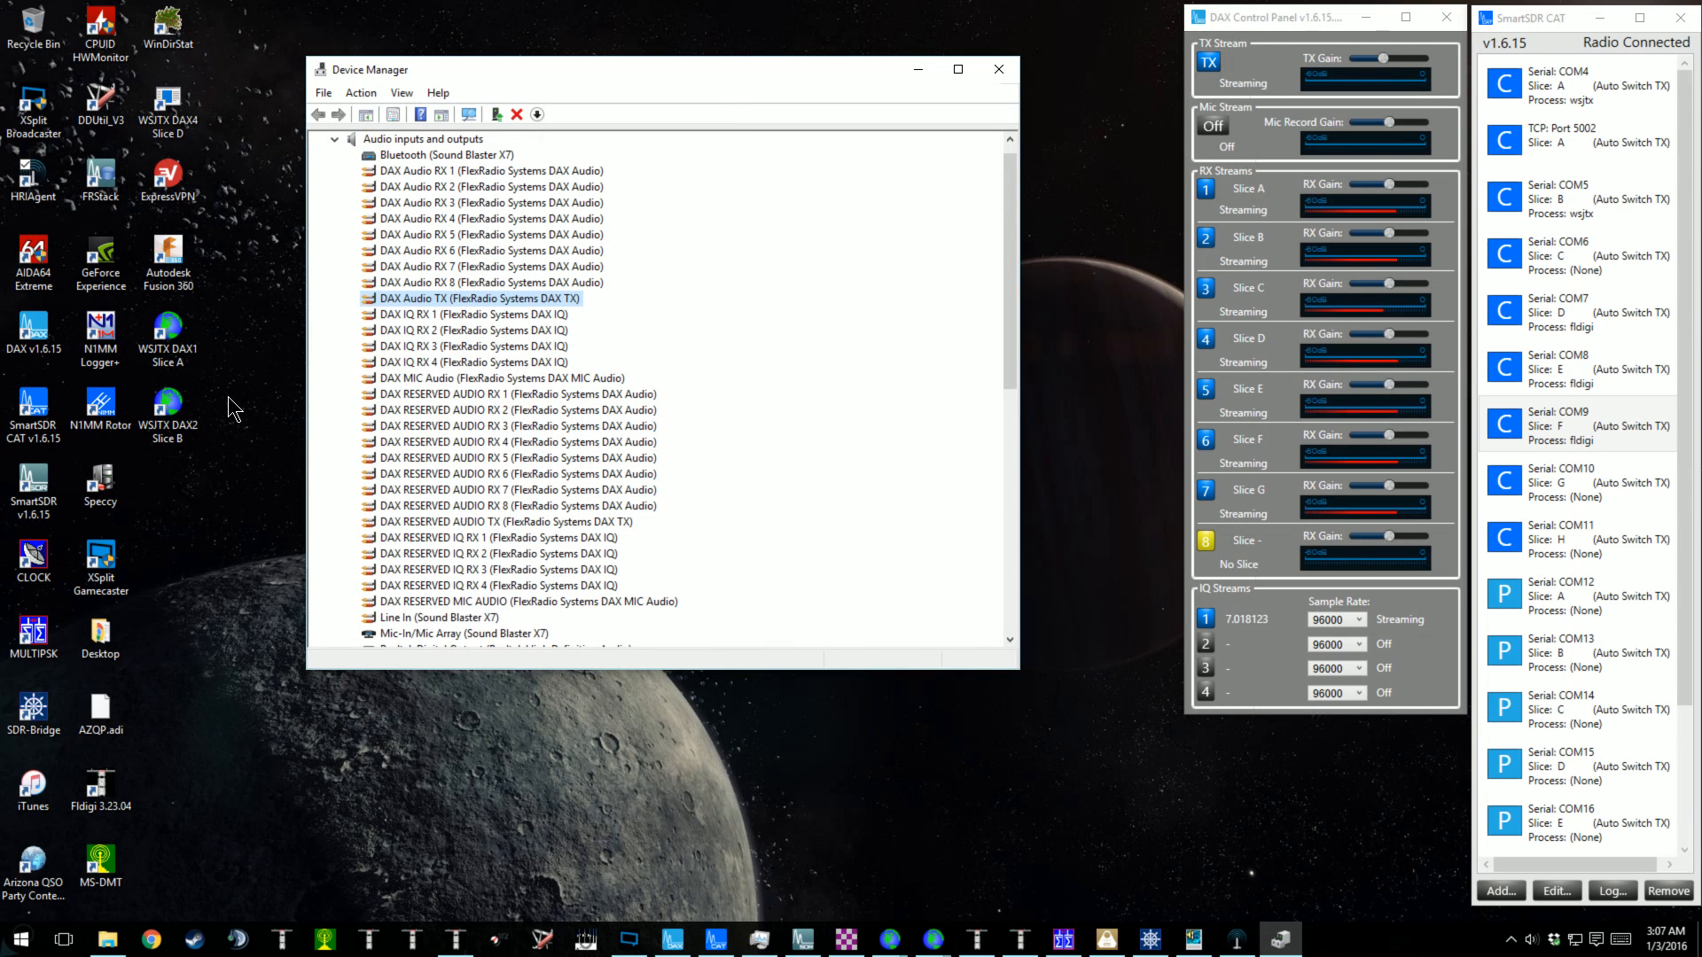
{"action": "right_click", "coordinate": [159, 335]}
{"action": "left_click", "coordinate": [228, 783]}
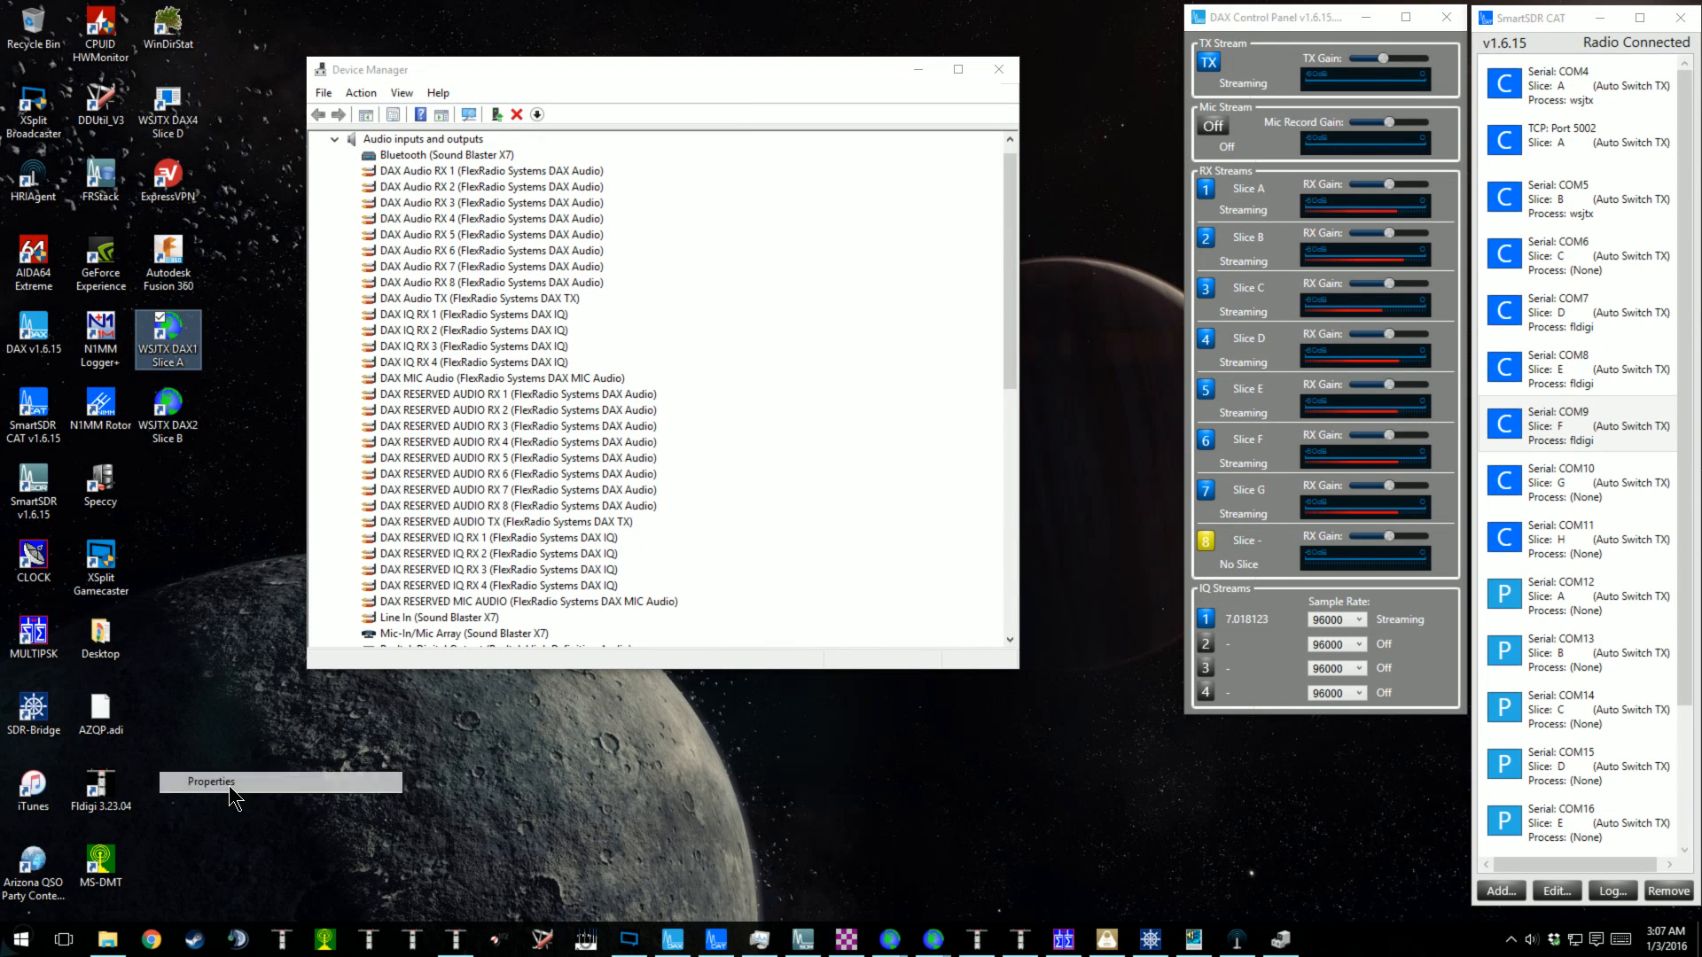
{"action": "left_click_drag", "start_coordinate": [365, 342], "coordinate": [632, 279]}
{"action": "left_click", "coordinate": [630, 436]}
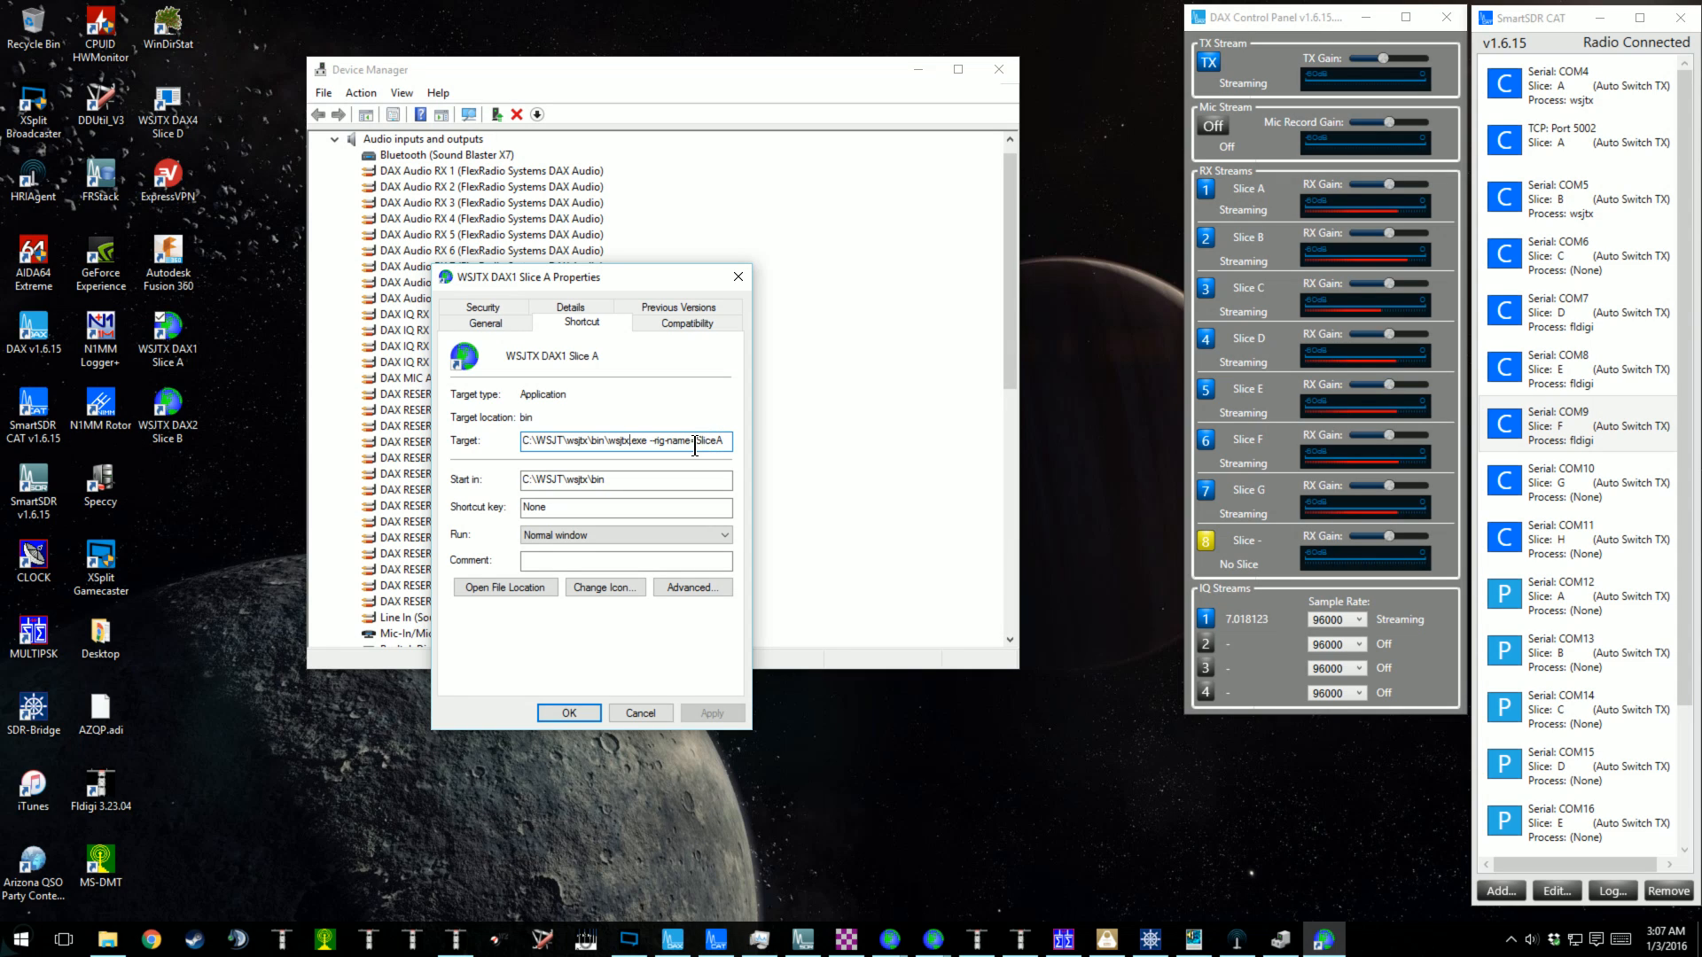
Inspect the target of the WSJTX DAX2 Slice B desktop shortcut and close both shortcuts' properties without saving.
{"action": "right_click", "coordinate": [164, 408]}
{"action": "left_click", "coordinate": [217, 855]}
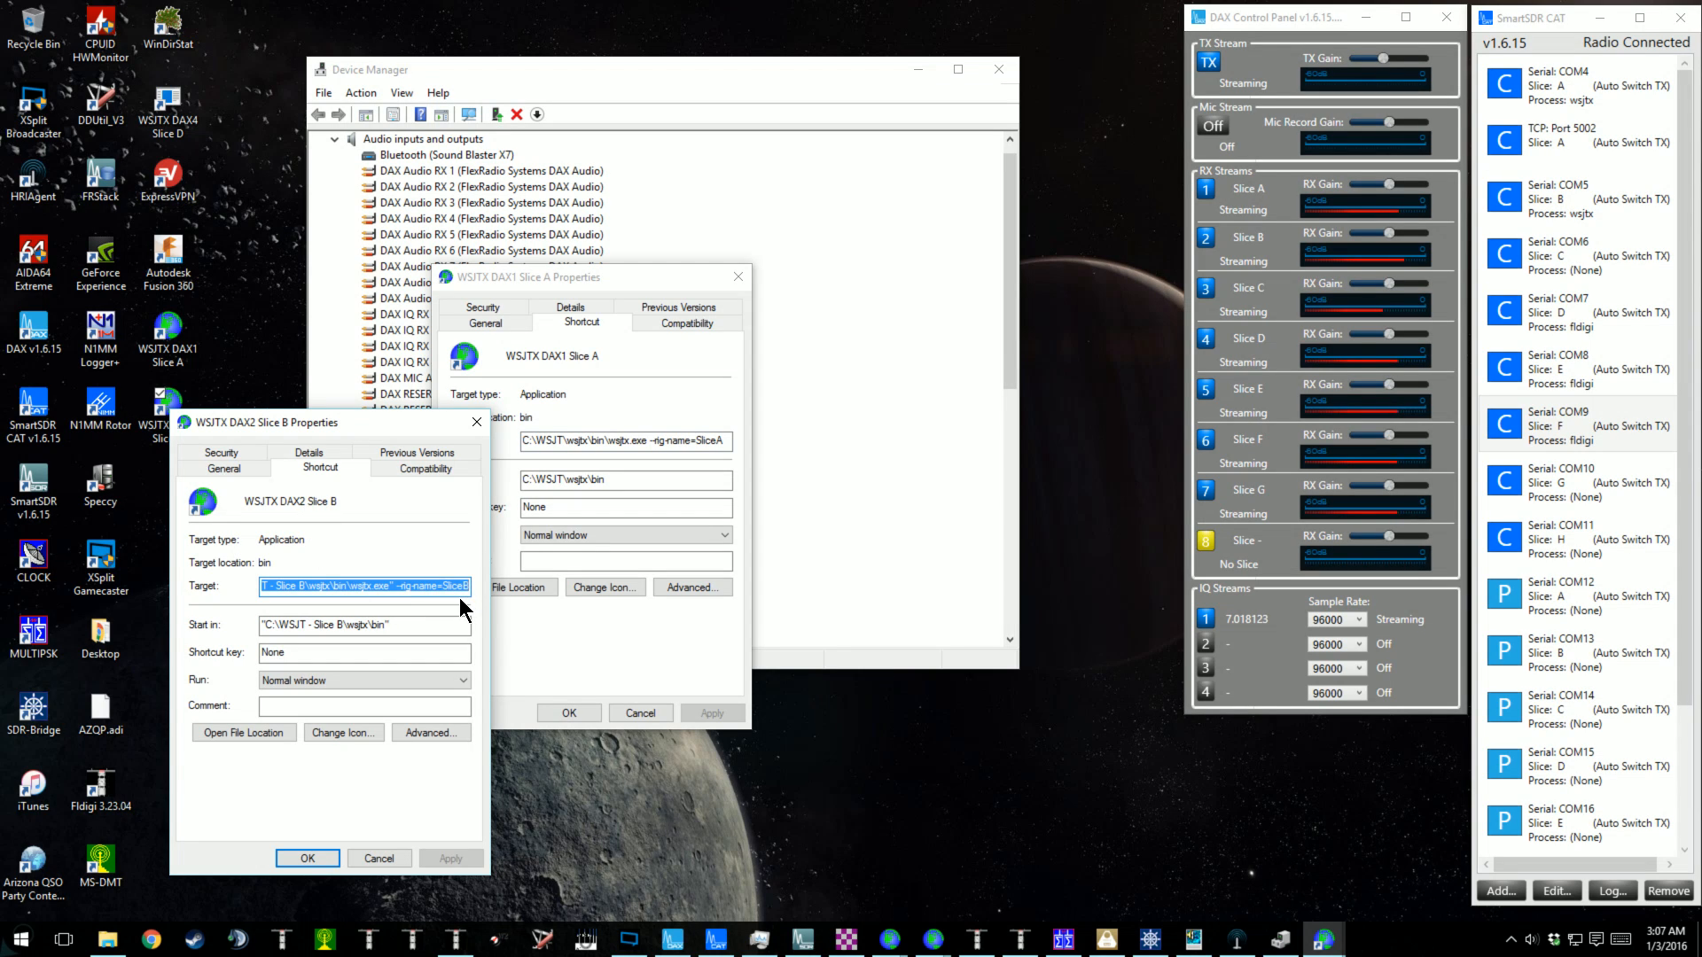
{"action": "left_click", "coordinate": [378, 858]}
{"action": "left_click", "coordinate": [640, 713]}
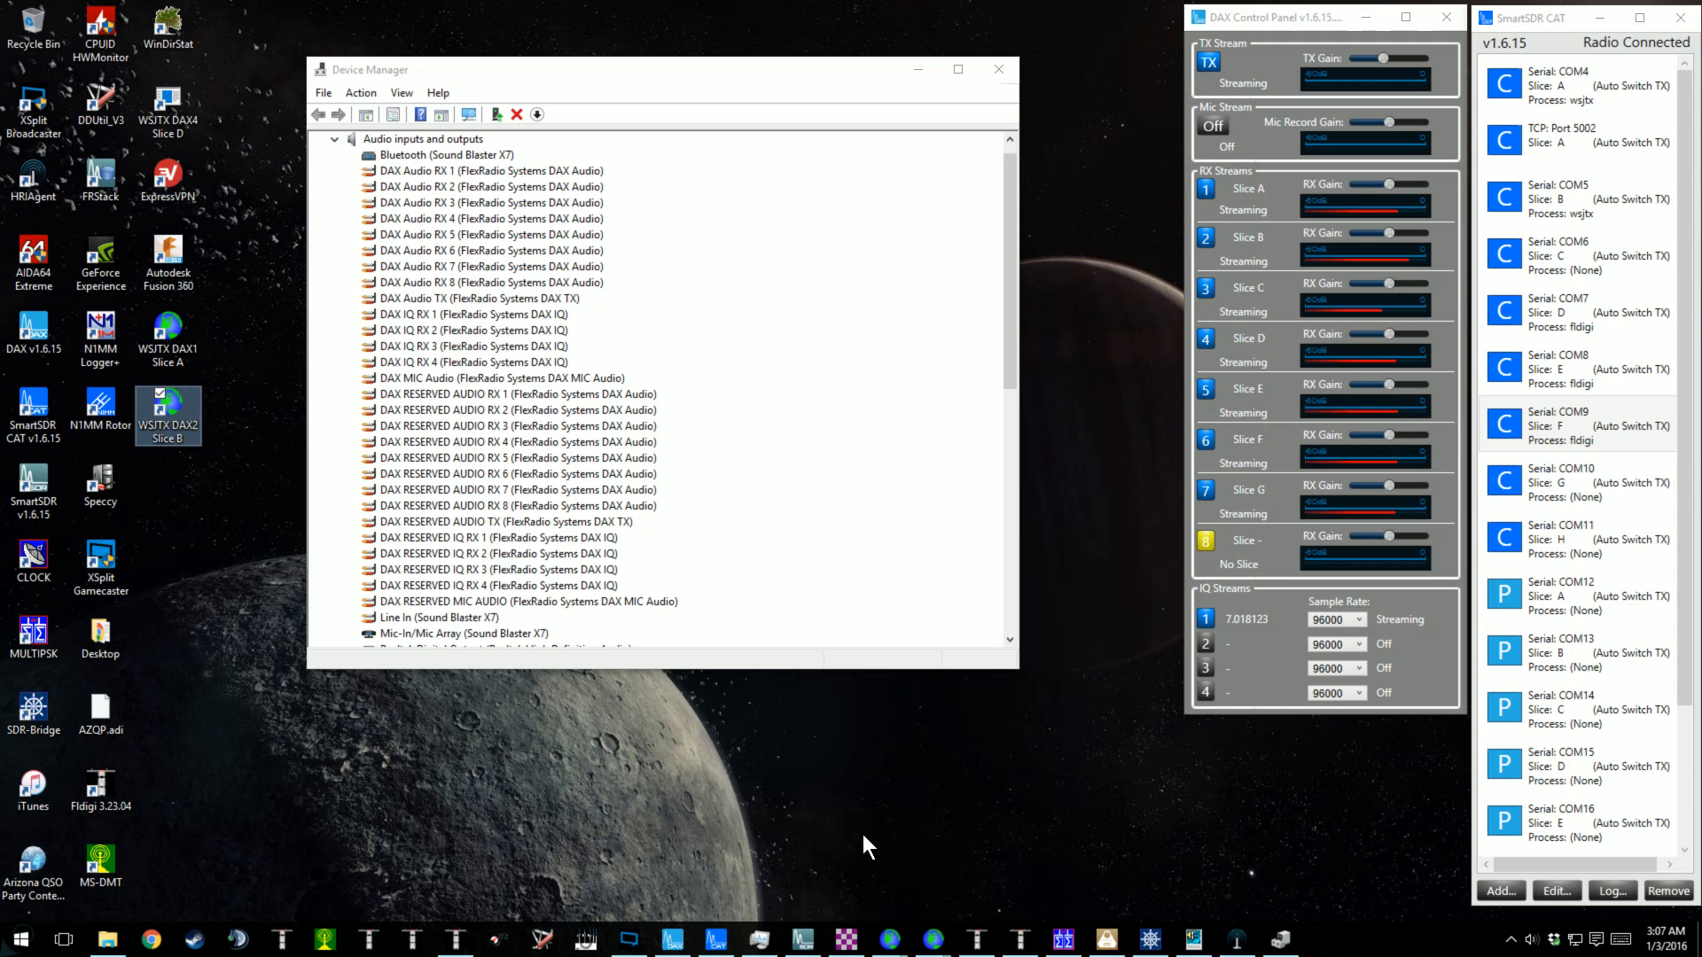
Bring back the WSJT-X SliceA window and open its settings.
{"action": "left_click", "coordinate": [890, 939]}
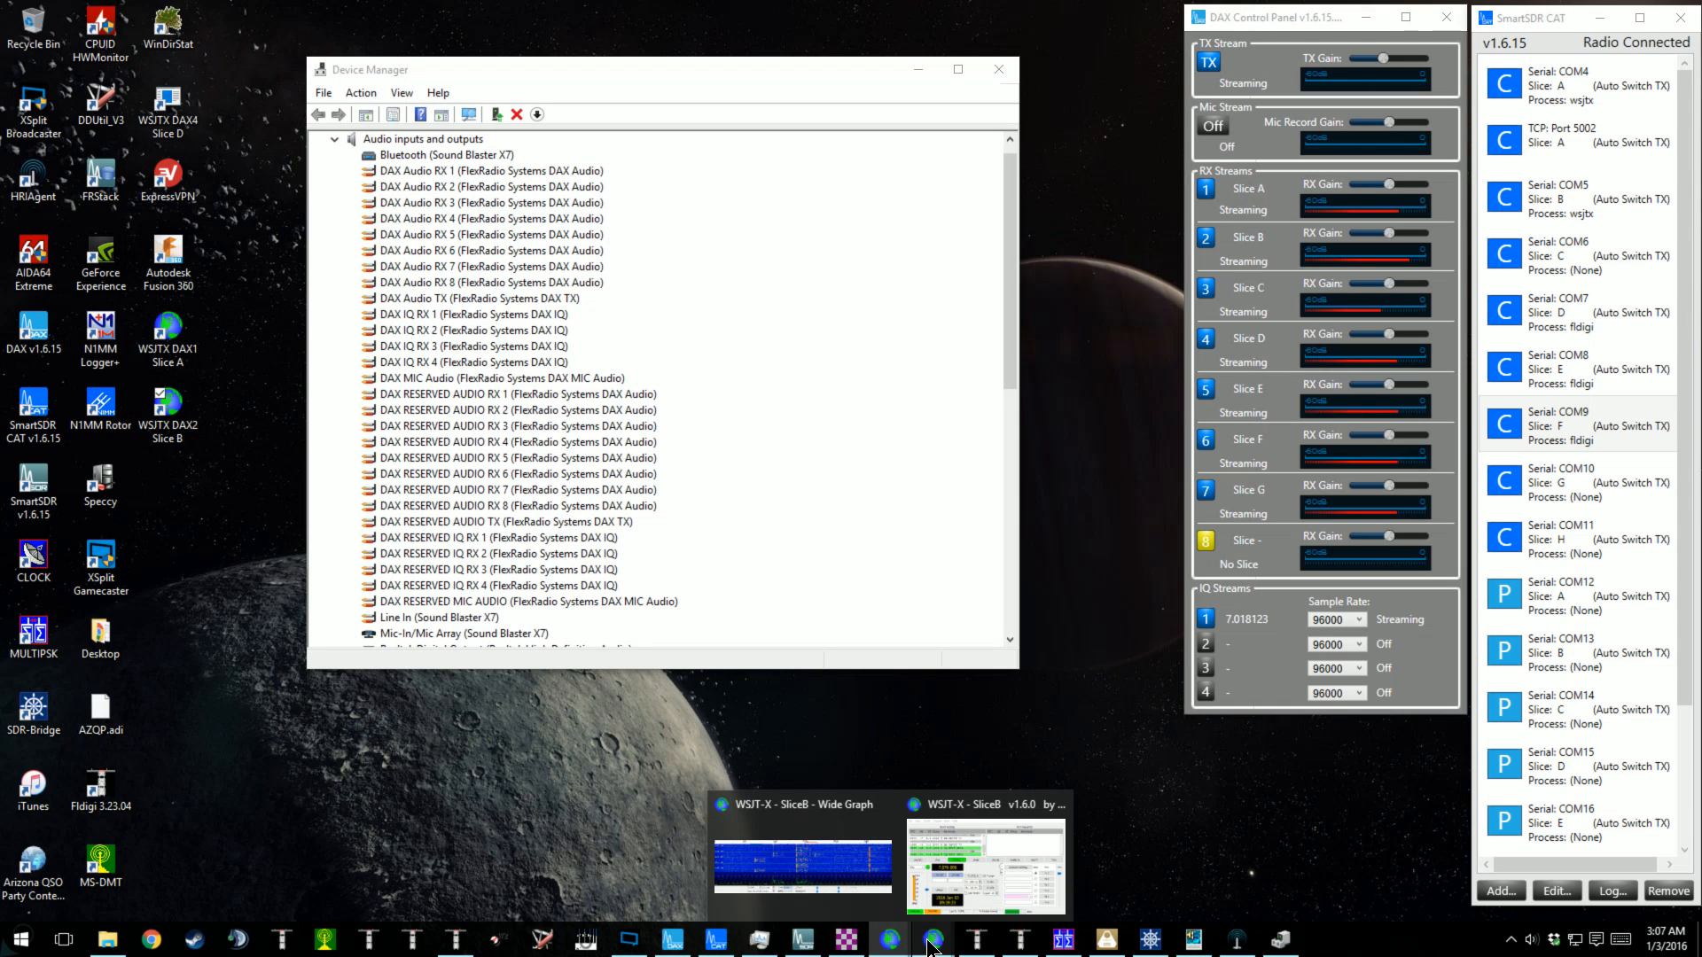
{"action": "mouse_move", "coordinate": [933, 944]}
{"action": "left_click", "coordinate": [1035, 869]}
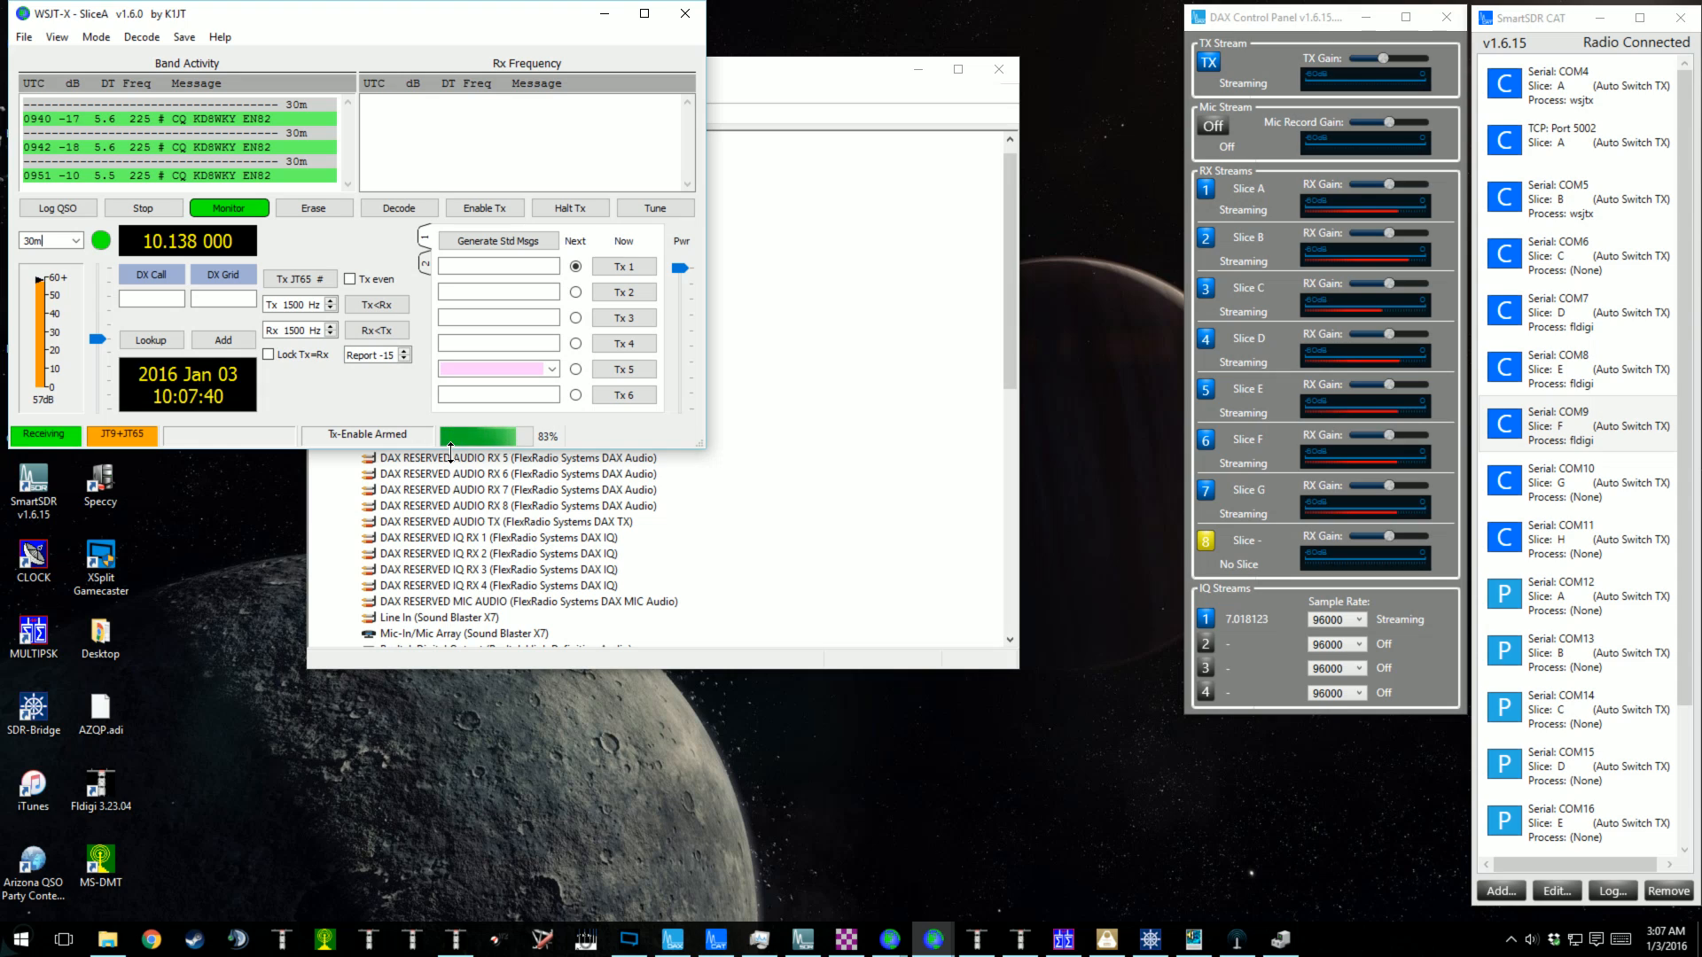
{"action": "left_click", "coordinate": [25, 37]}
{"action": "mouse_move", "coordinate": [57, 37]}
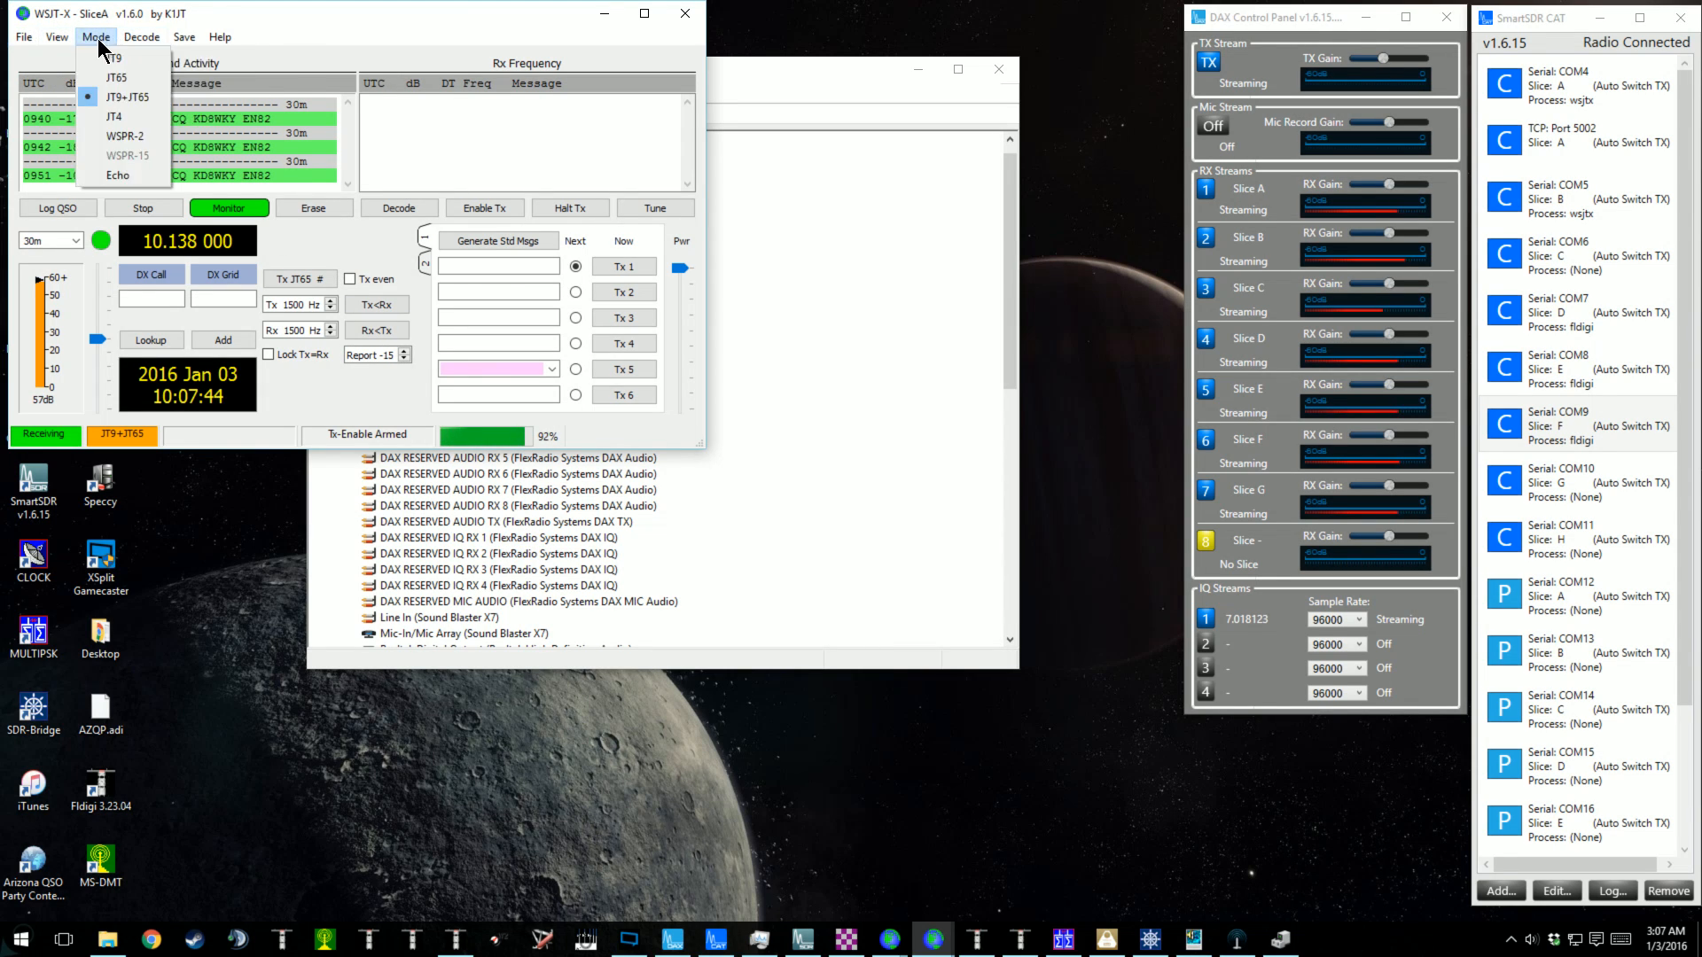
{"action": "left_click", "coordinate": [72, 206]}
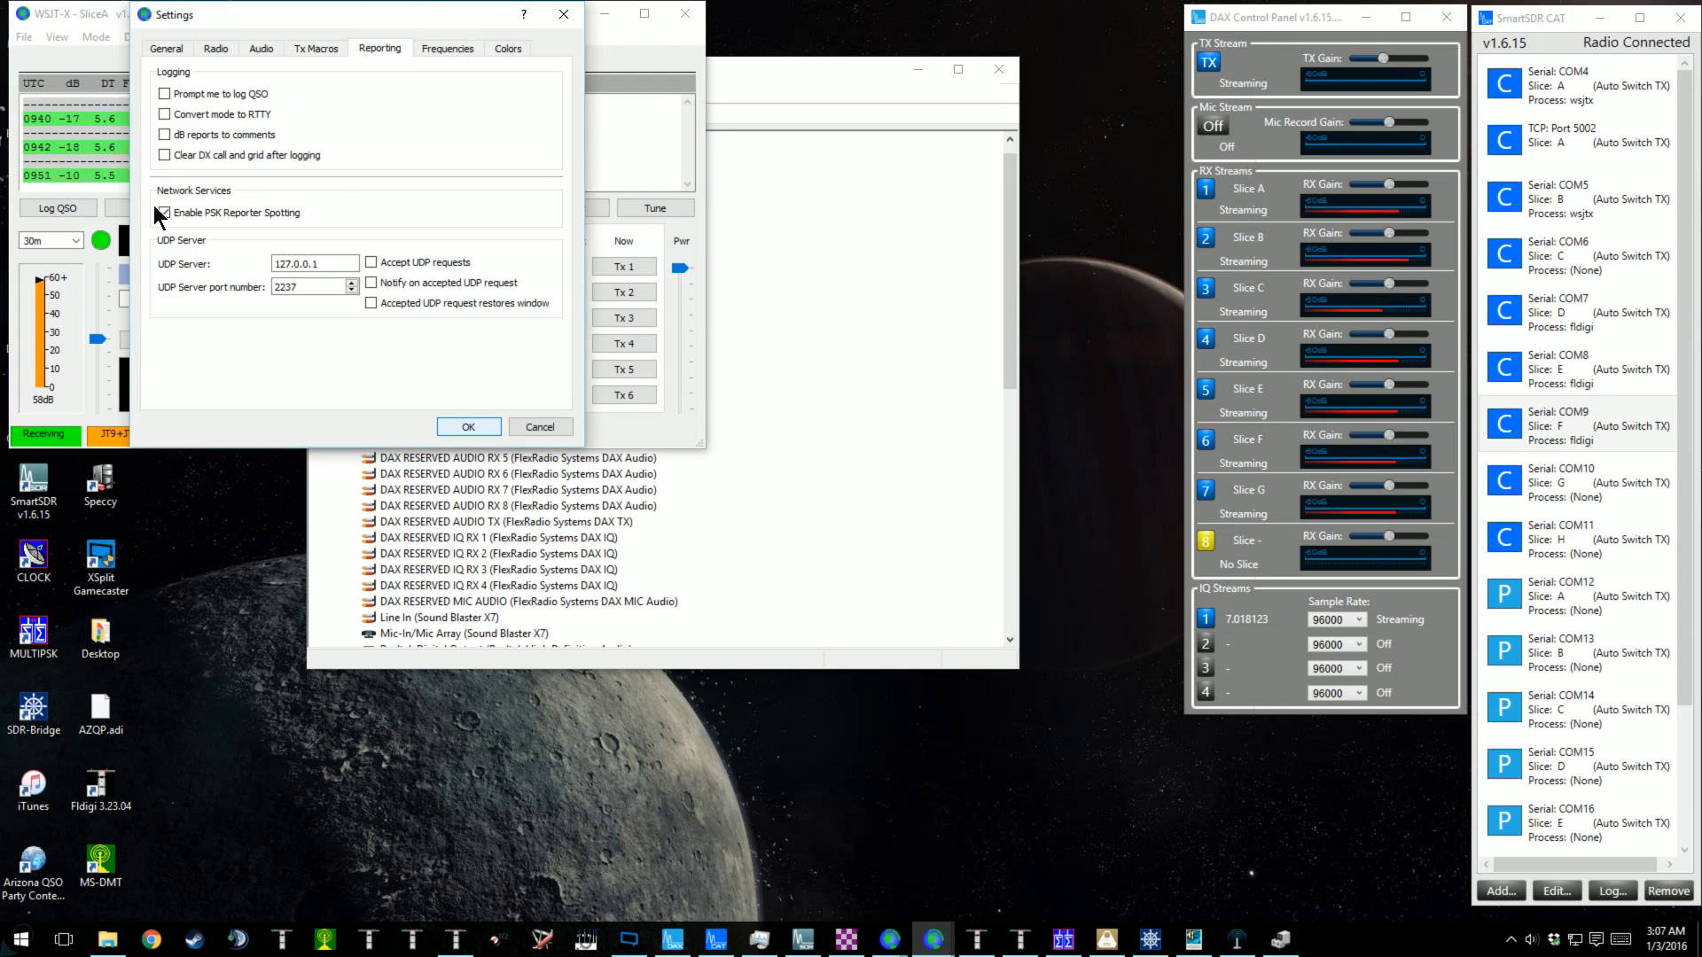
Review the General station and behavior settings and the Radio CAT control settings of WSJT-X SliceA.
{"action": "left_click_drag", "start_coordinate": [398, 22], "coordinate": [636, 45]}
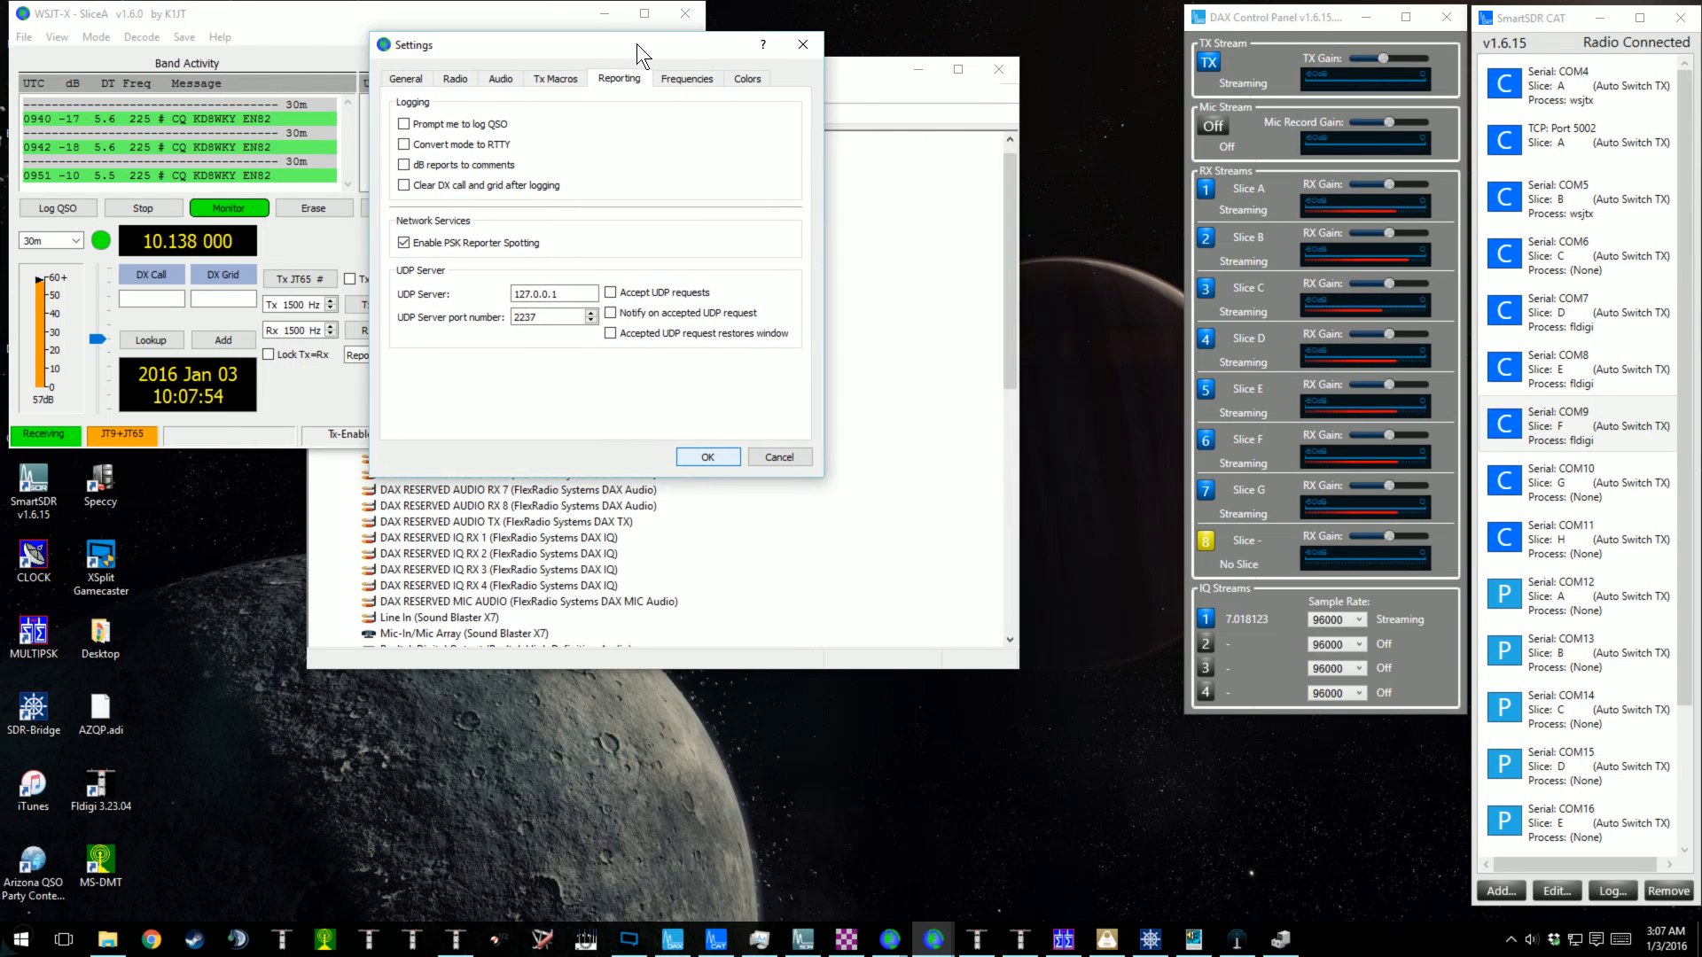
{"action": "left_click", "coordinate": [406, 78]}
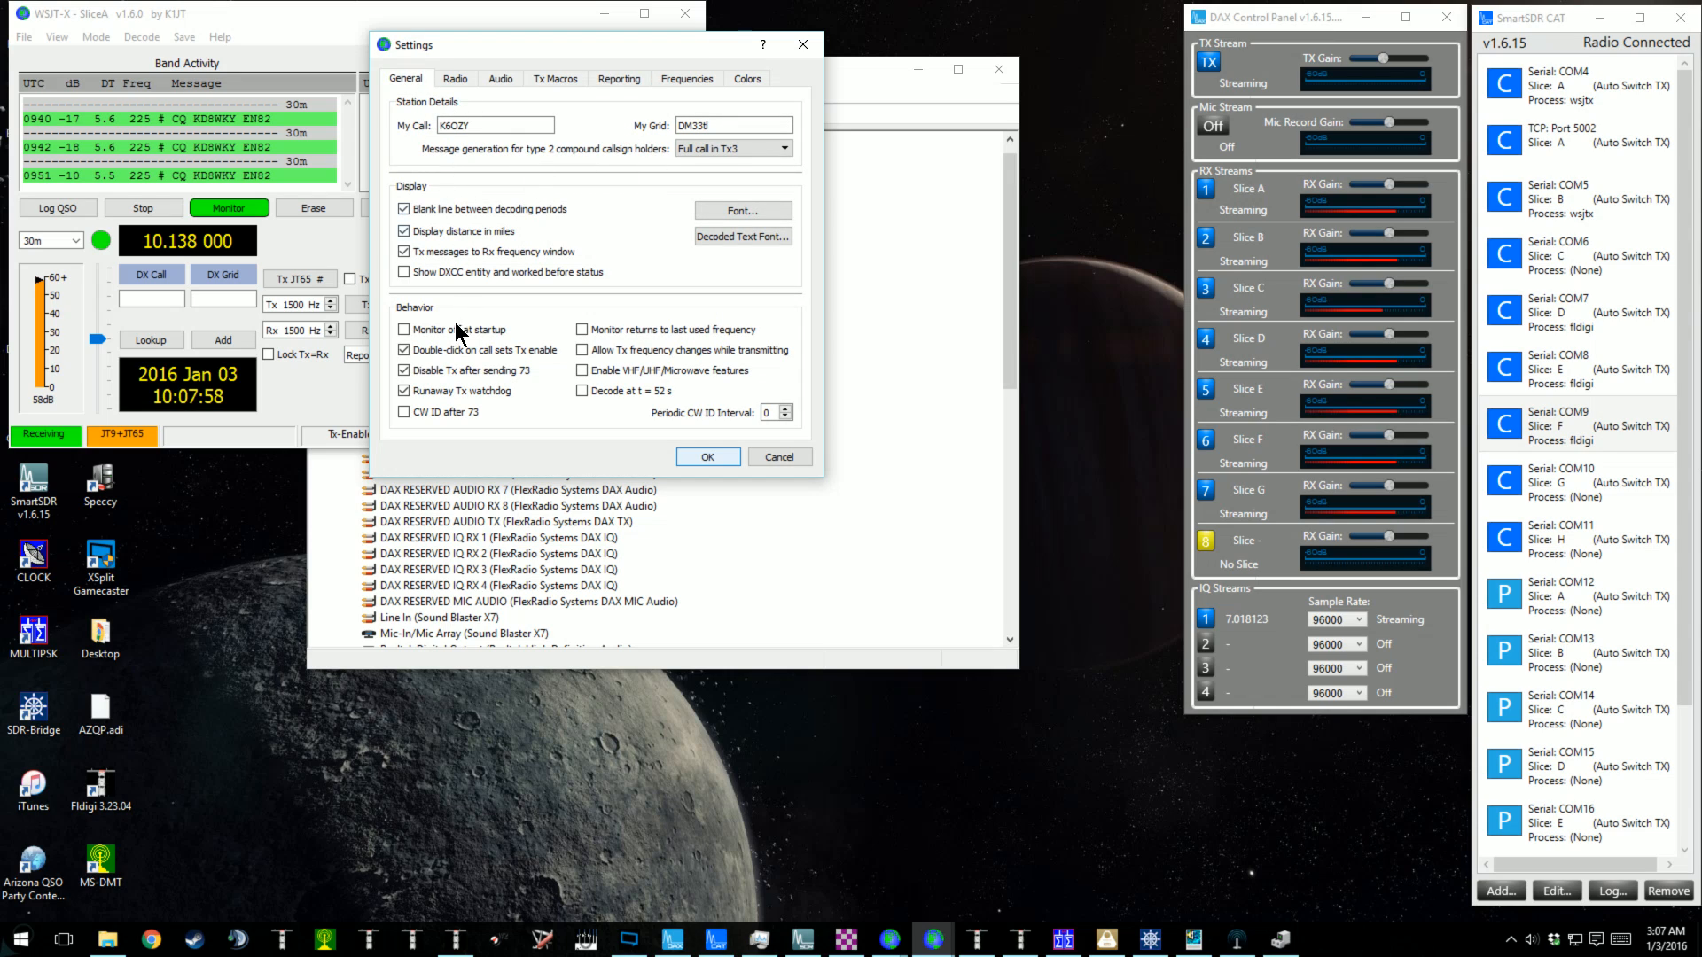
{"action": "left_click", "coordinate": [454, 77]}
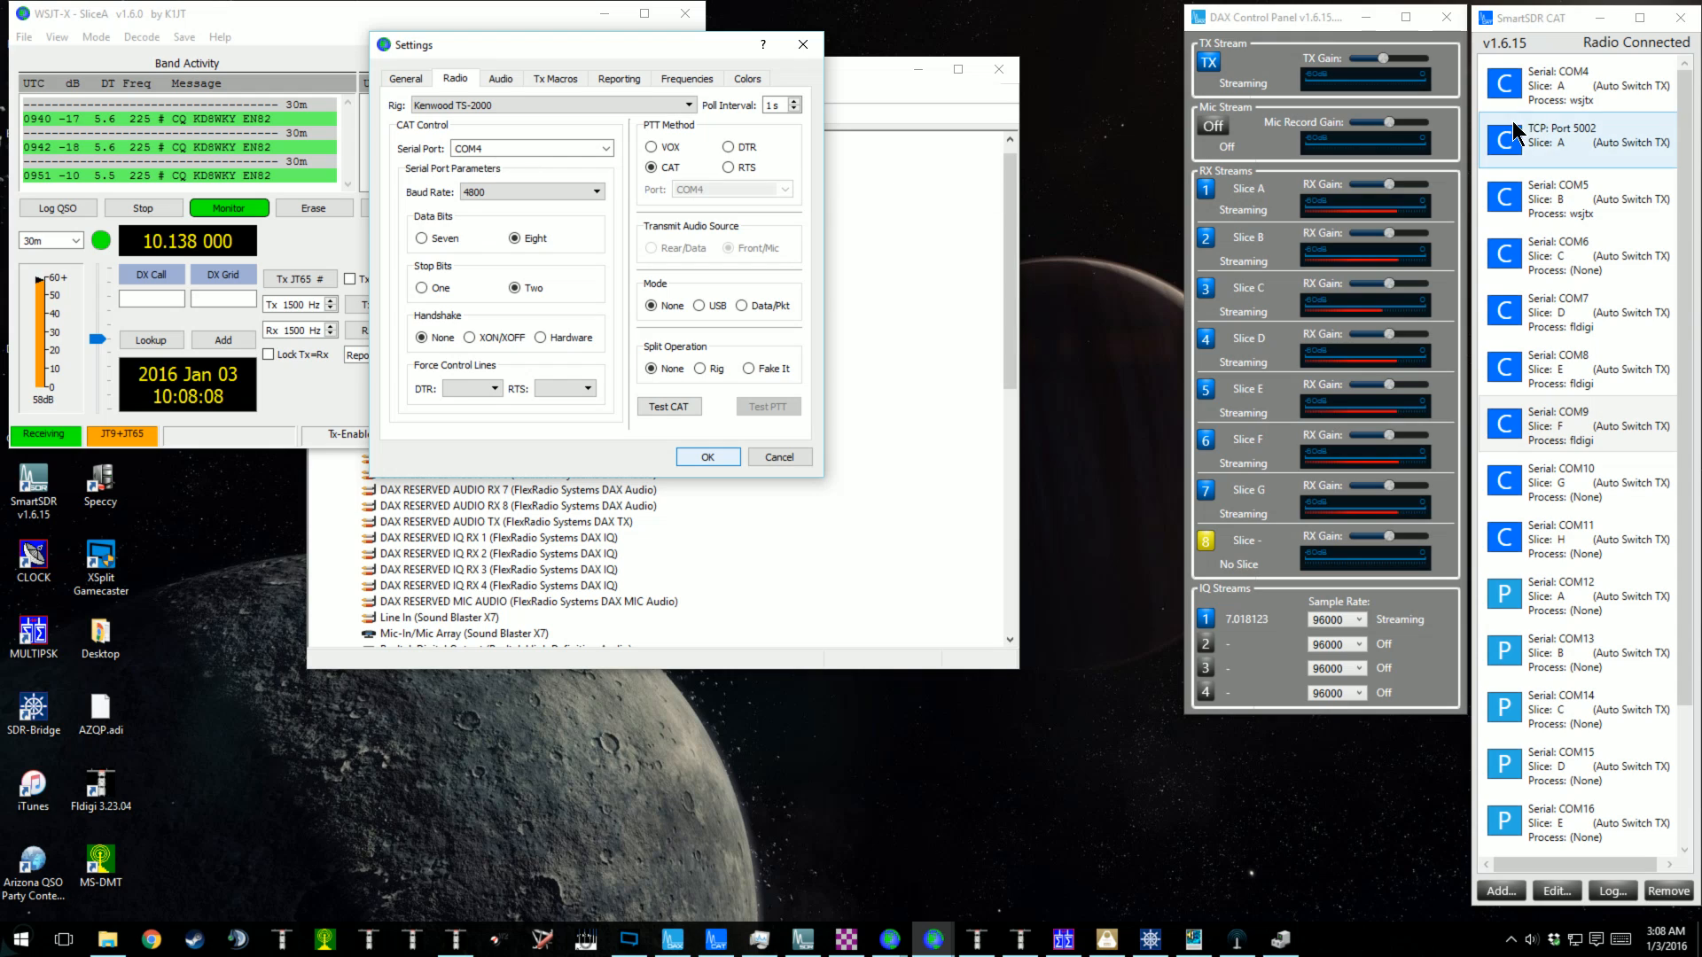
Inspect the configuration of the COM4 CAT port for slice A in SmartSDR CAT and close it without saving.
{"action": "left_click", "coordinate": [1620, 98]}
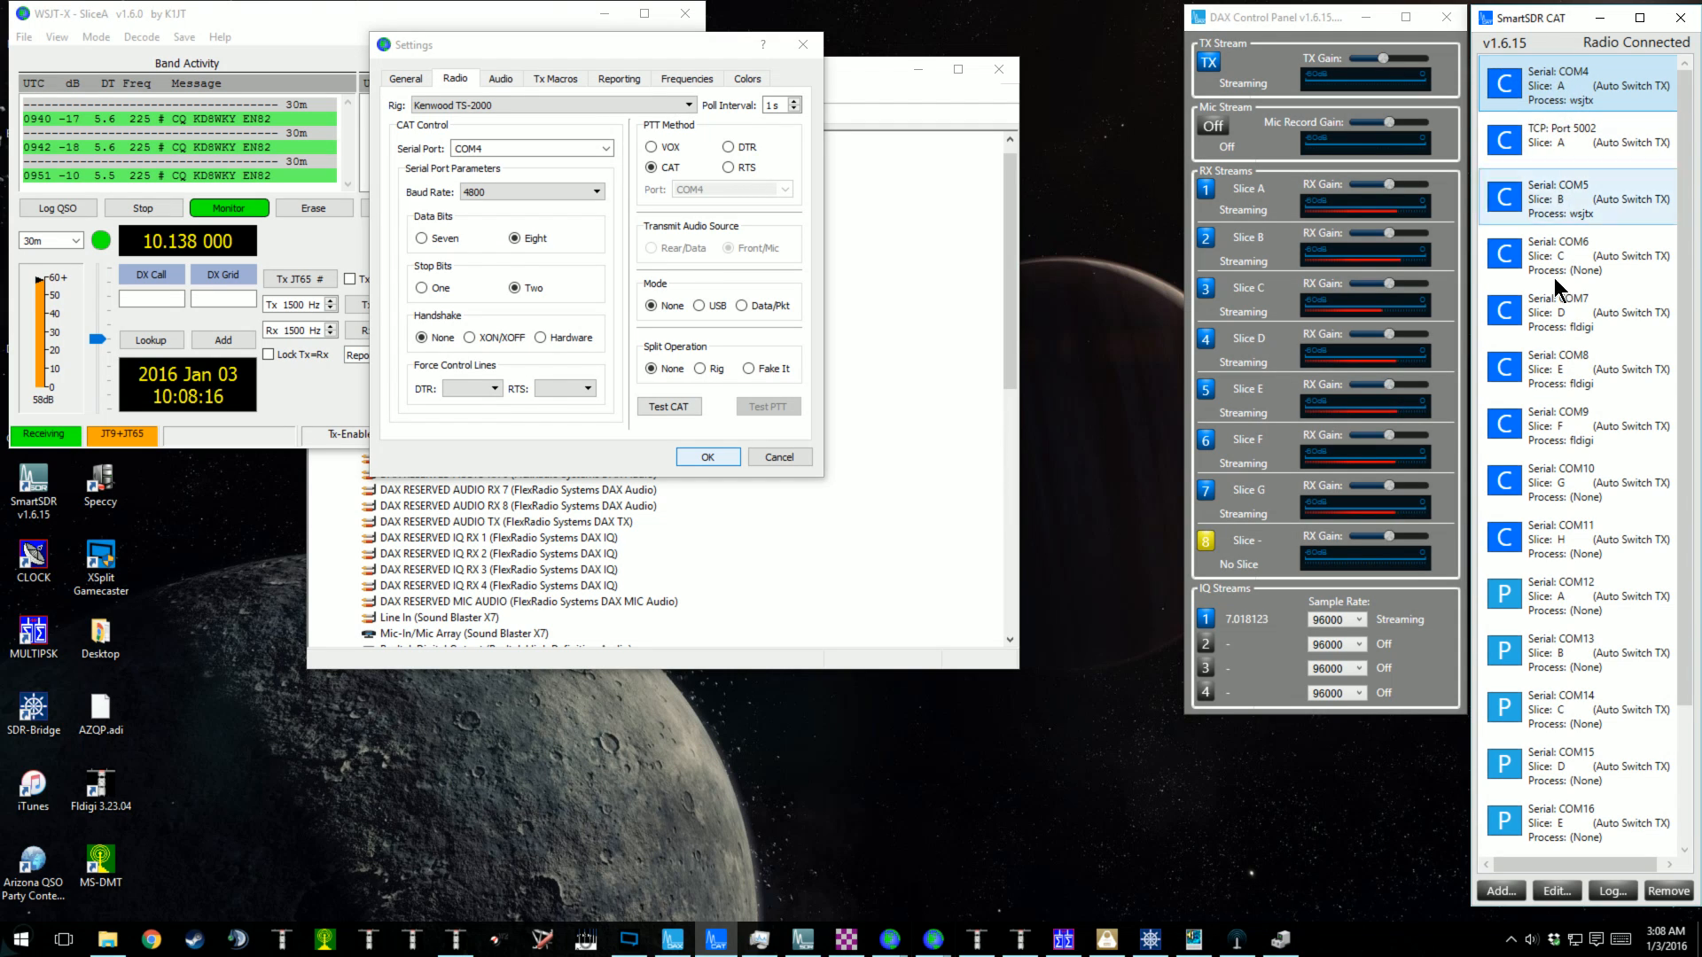
{"action": "left_click", "coordinate": [1557, 891]}
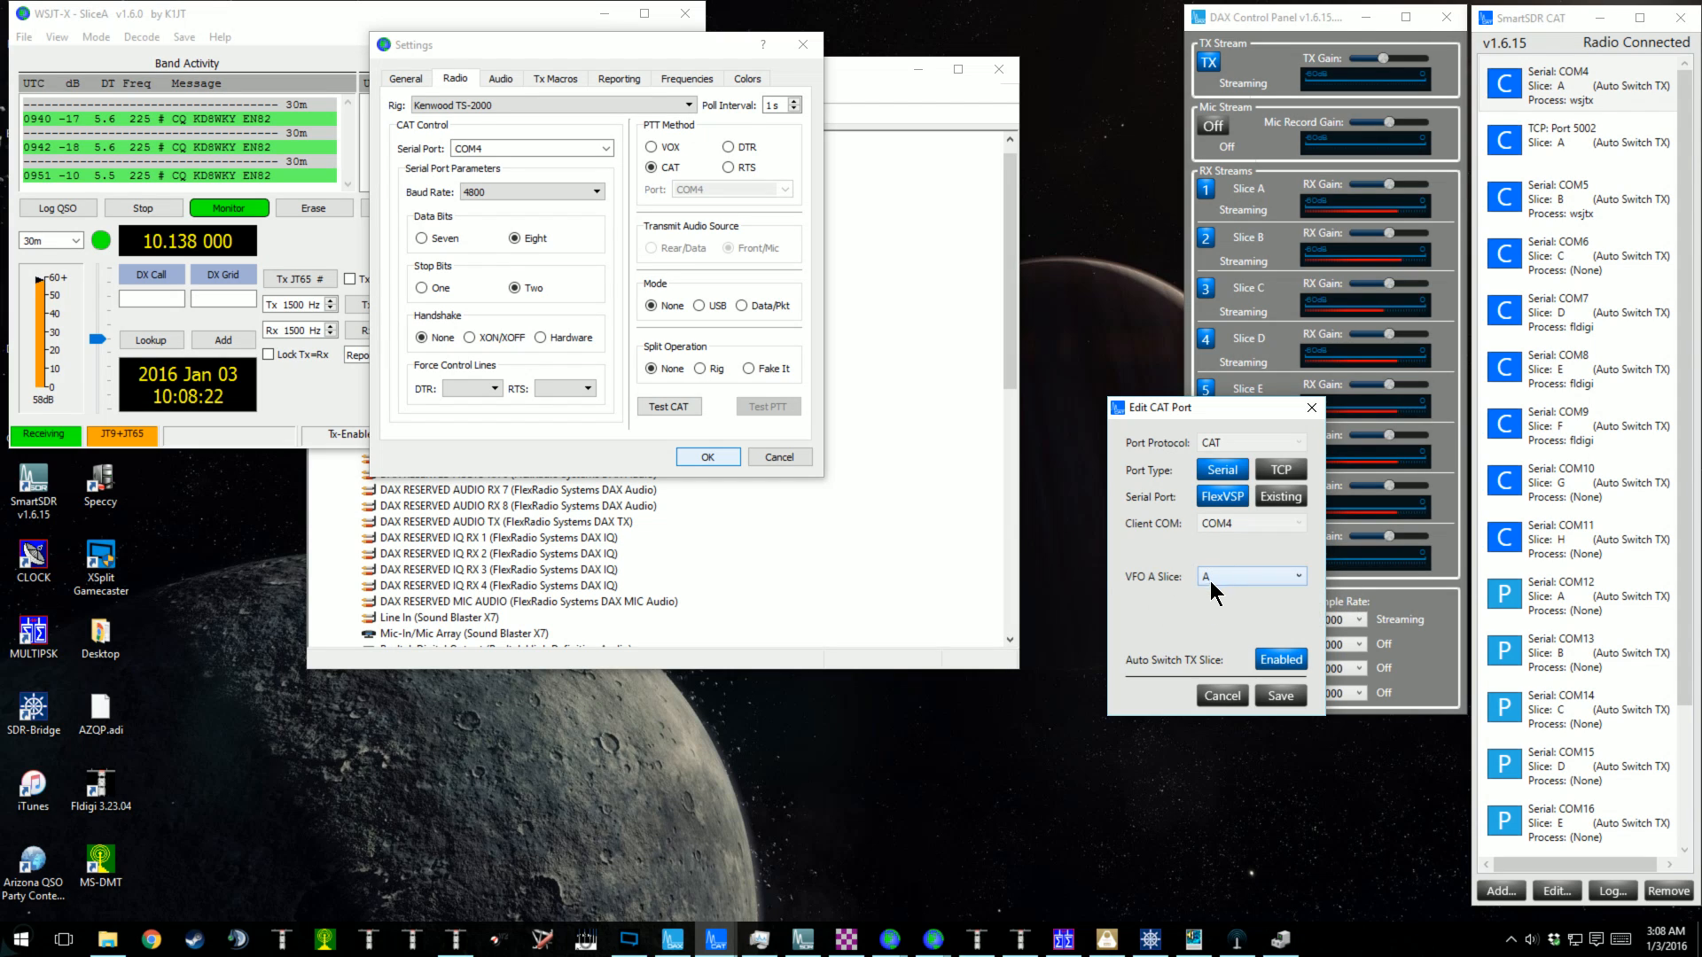
{"action": "left_click", "coordinate": [1237, 693]}
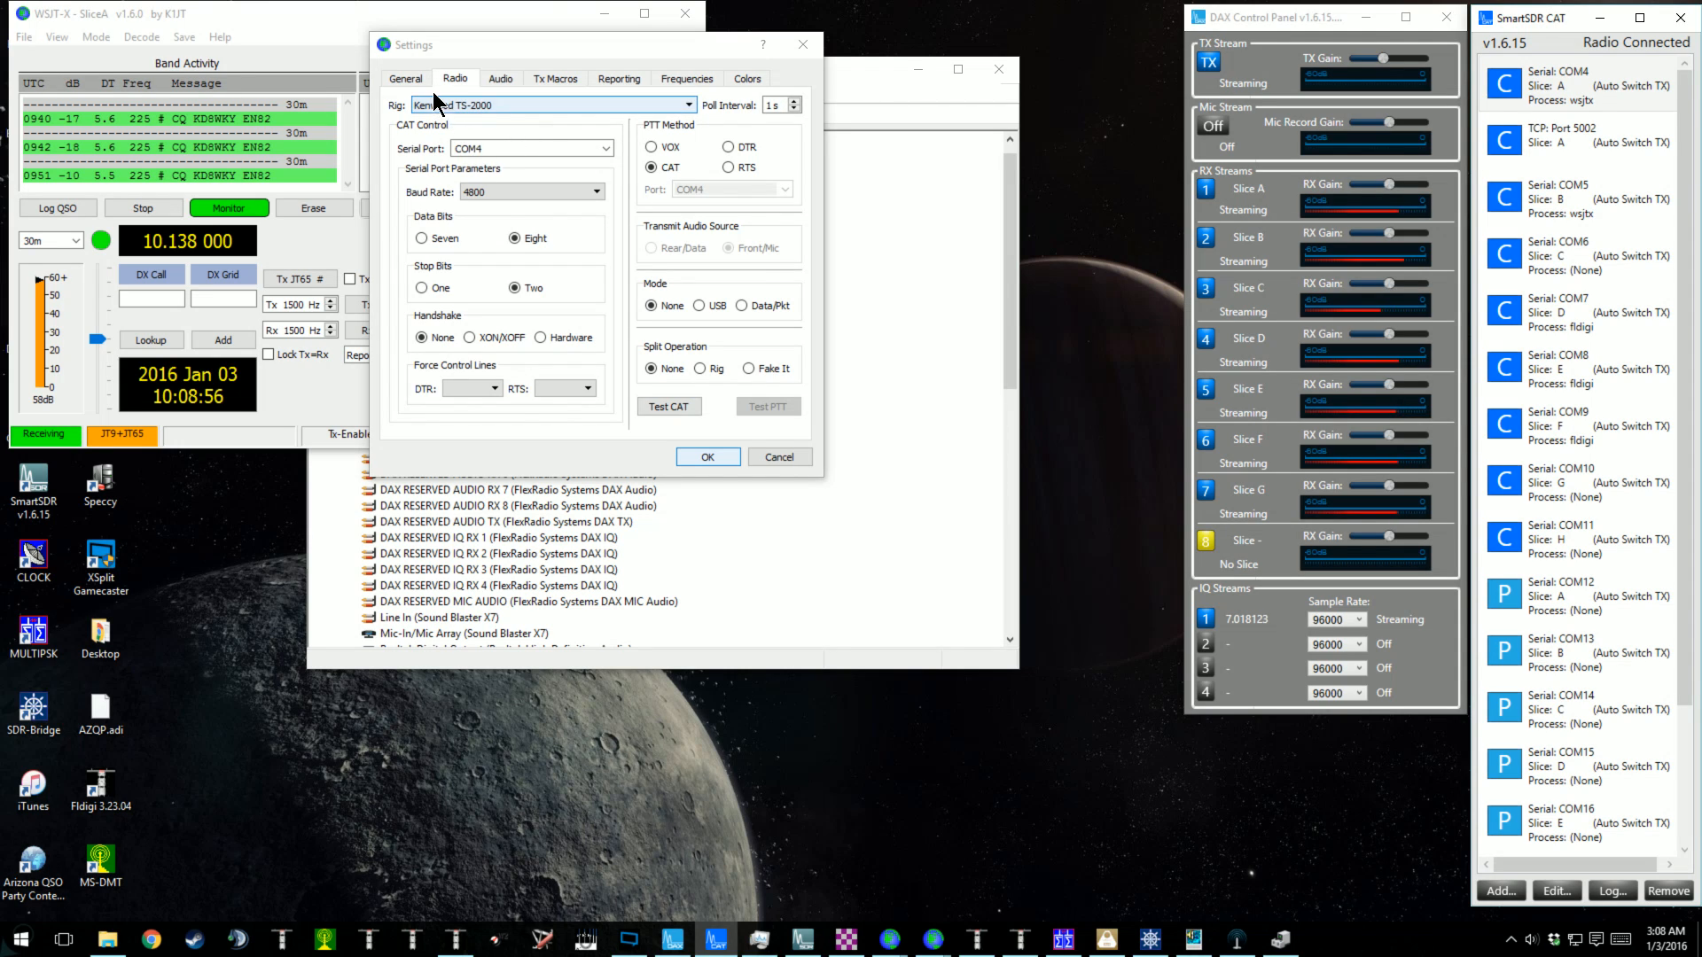
Review the audio input, output and directory settings of WSJT-X SliceA and accept the settings.
{"action": "left_click", "coordinate": [501, 80]}
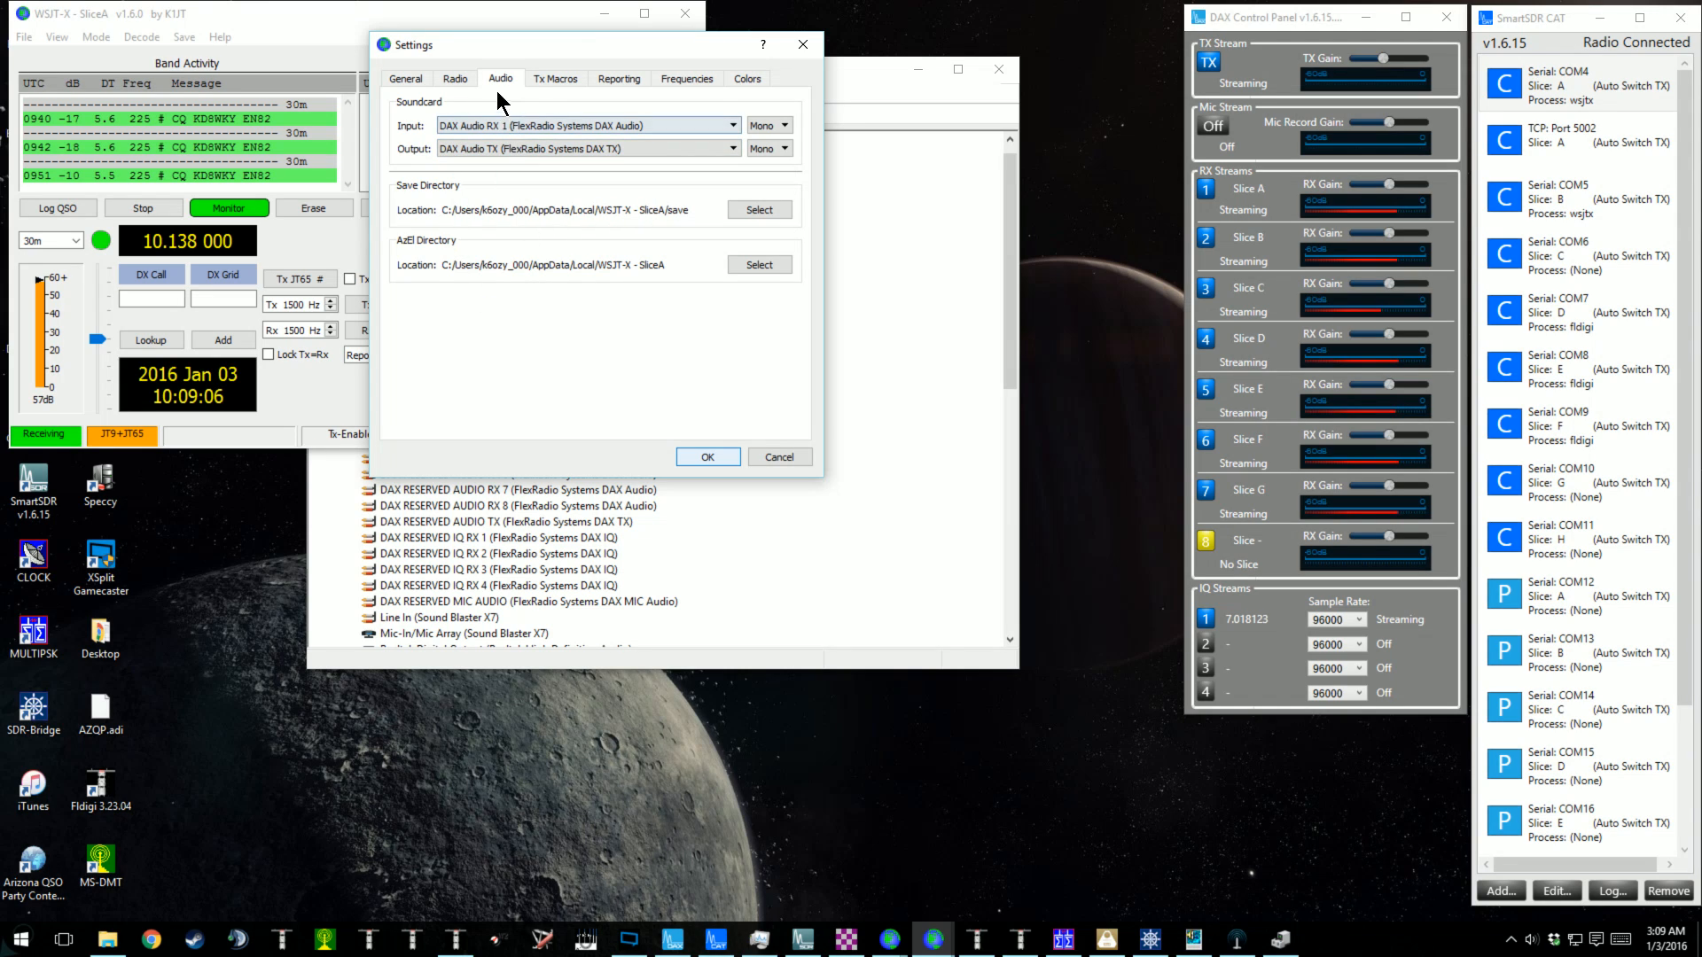
{"action": "left_click", "coordinate": [705, 457]}
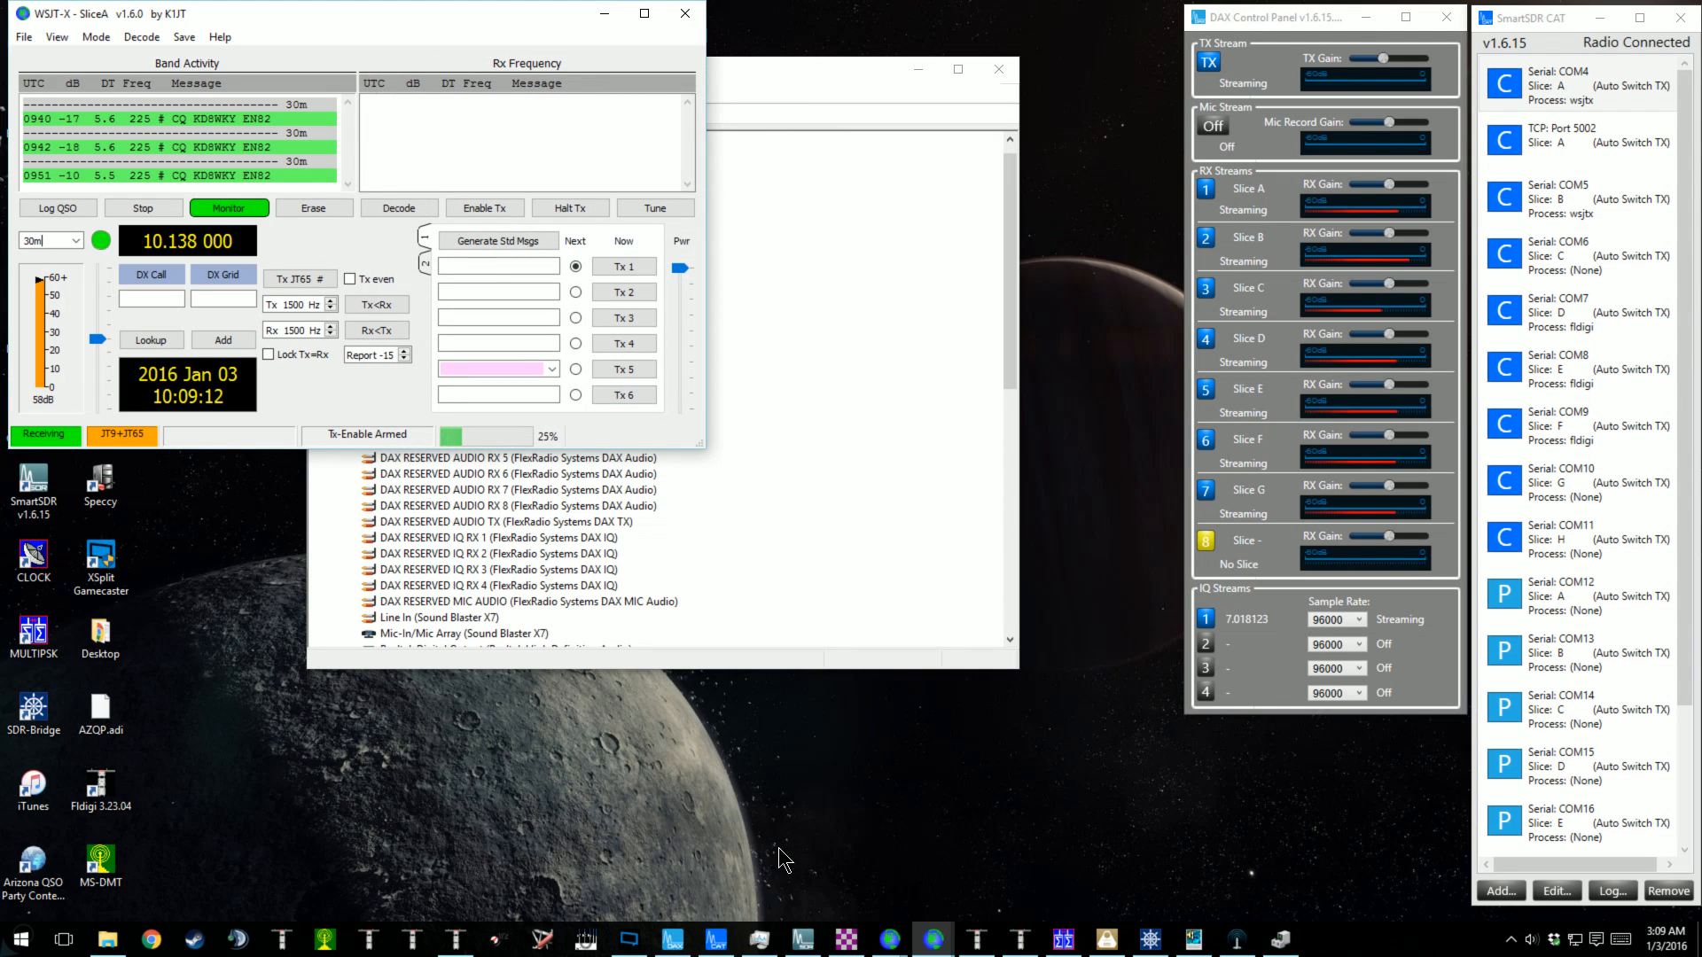
Bring up the WSJT-X SliceB window, move it clear of the SliceA window and open its settings.
{"action": "left_click", "coordinate": [984, 851]}
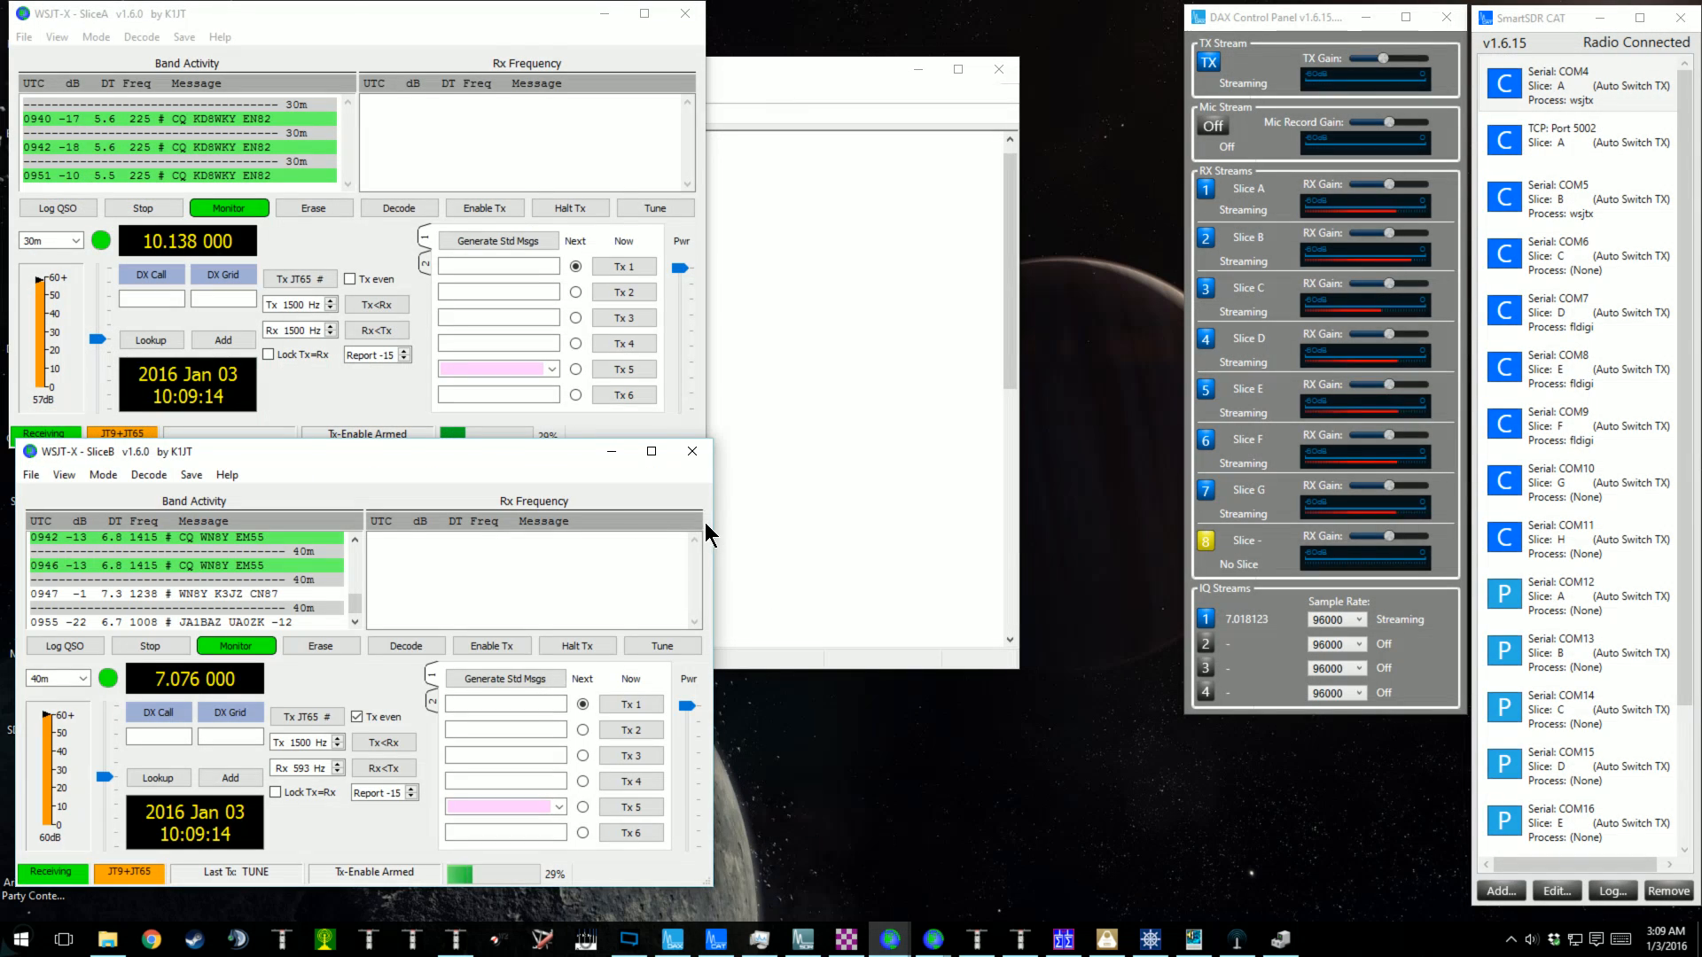
{"action": "left_click_drag", "start_coordinate": [503, 460], "coordinate": [722, 336]}
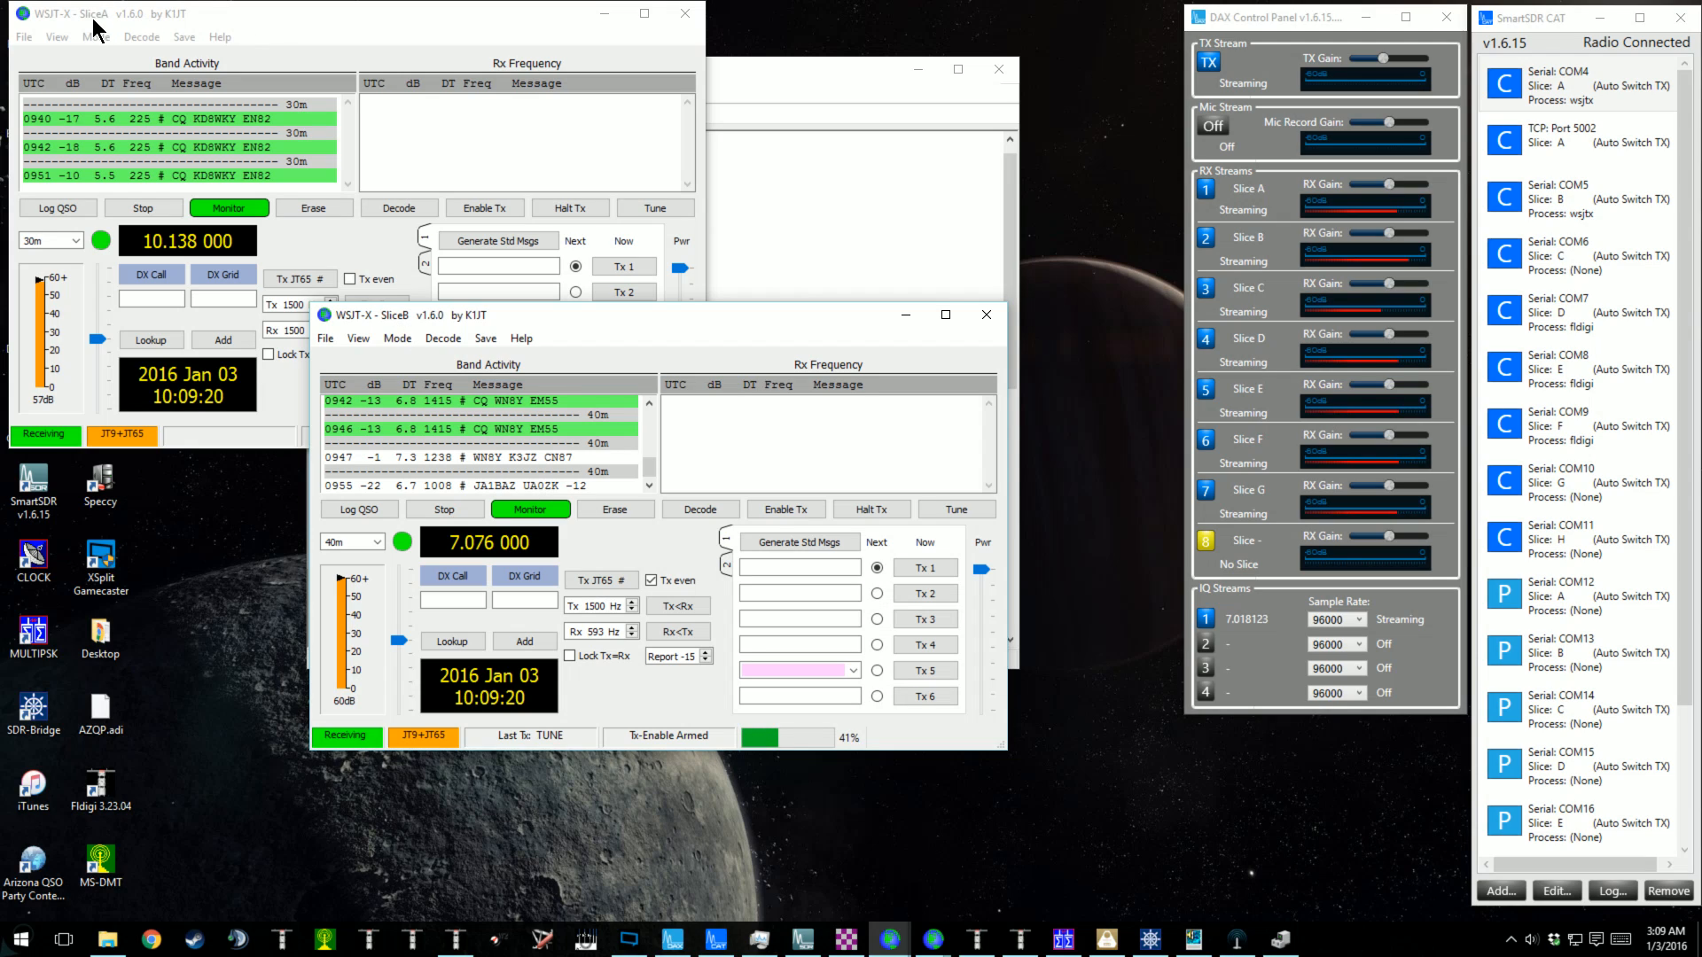
{"action": "left_click", "coordinate": [357, 339]}
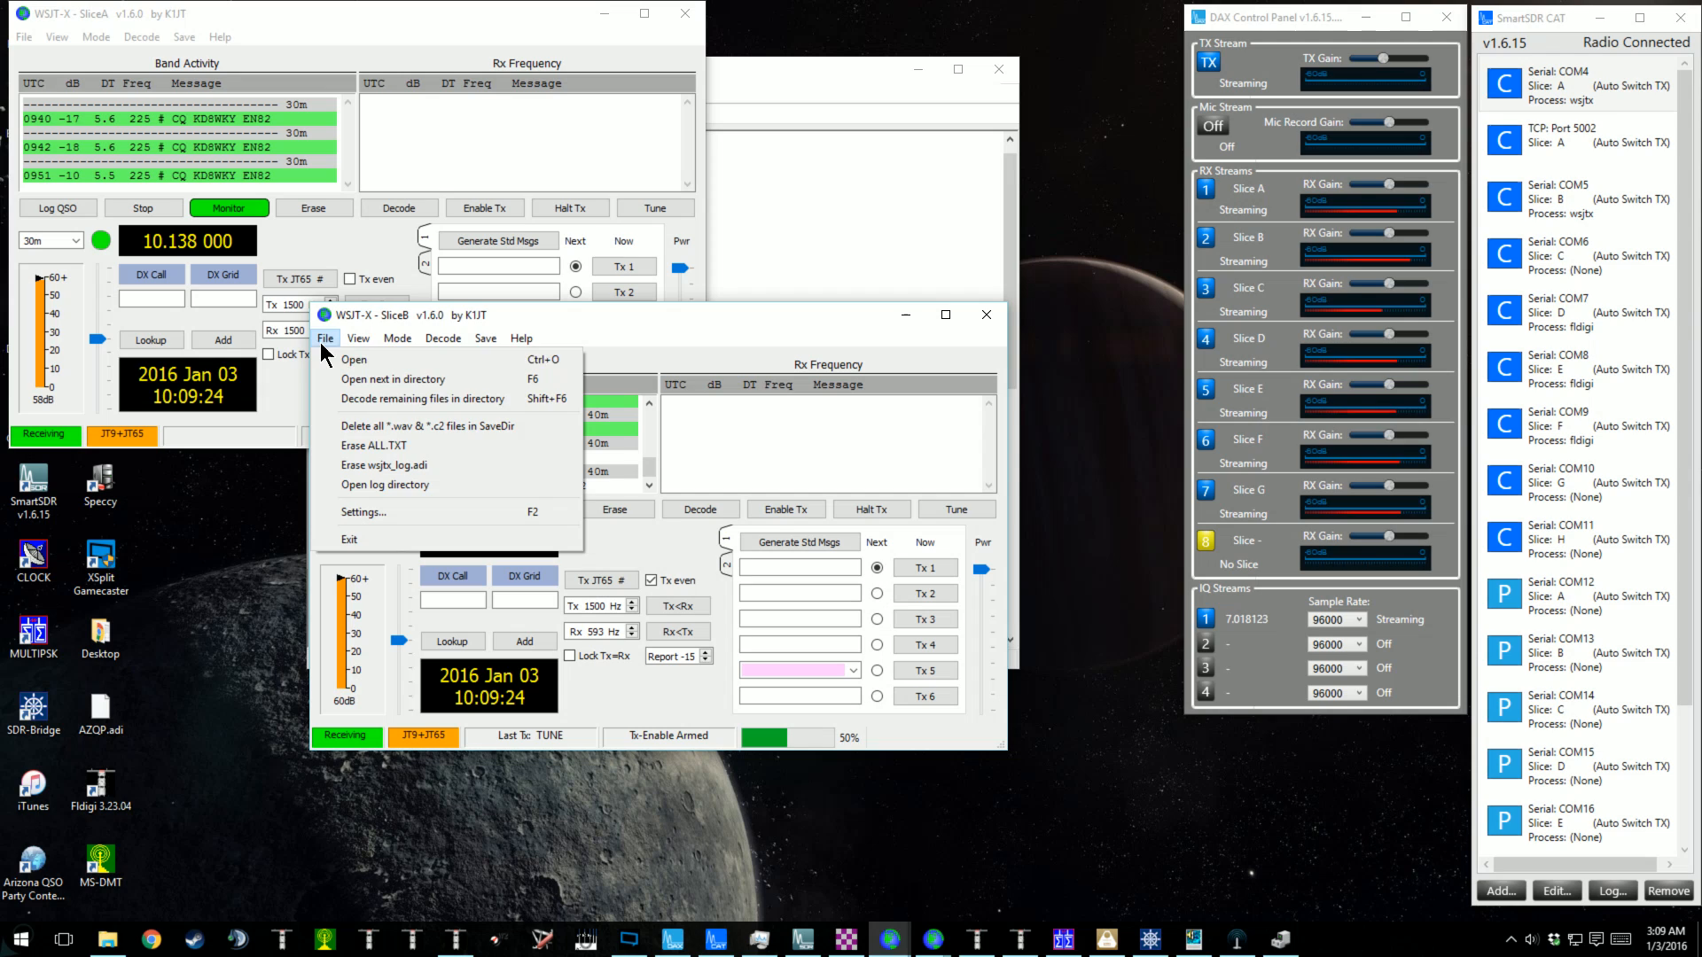
{"action": "left_click", "coordinate": [358, 511]}
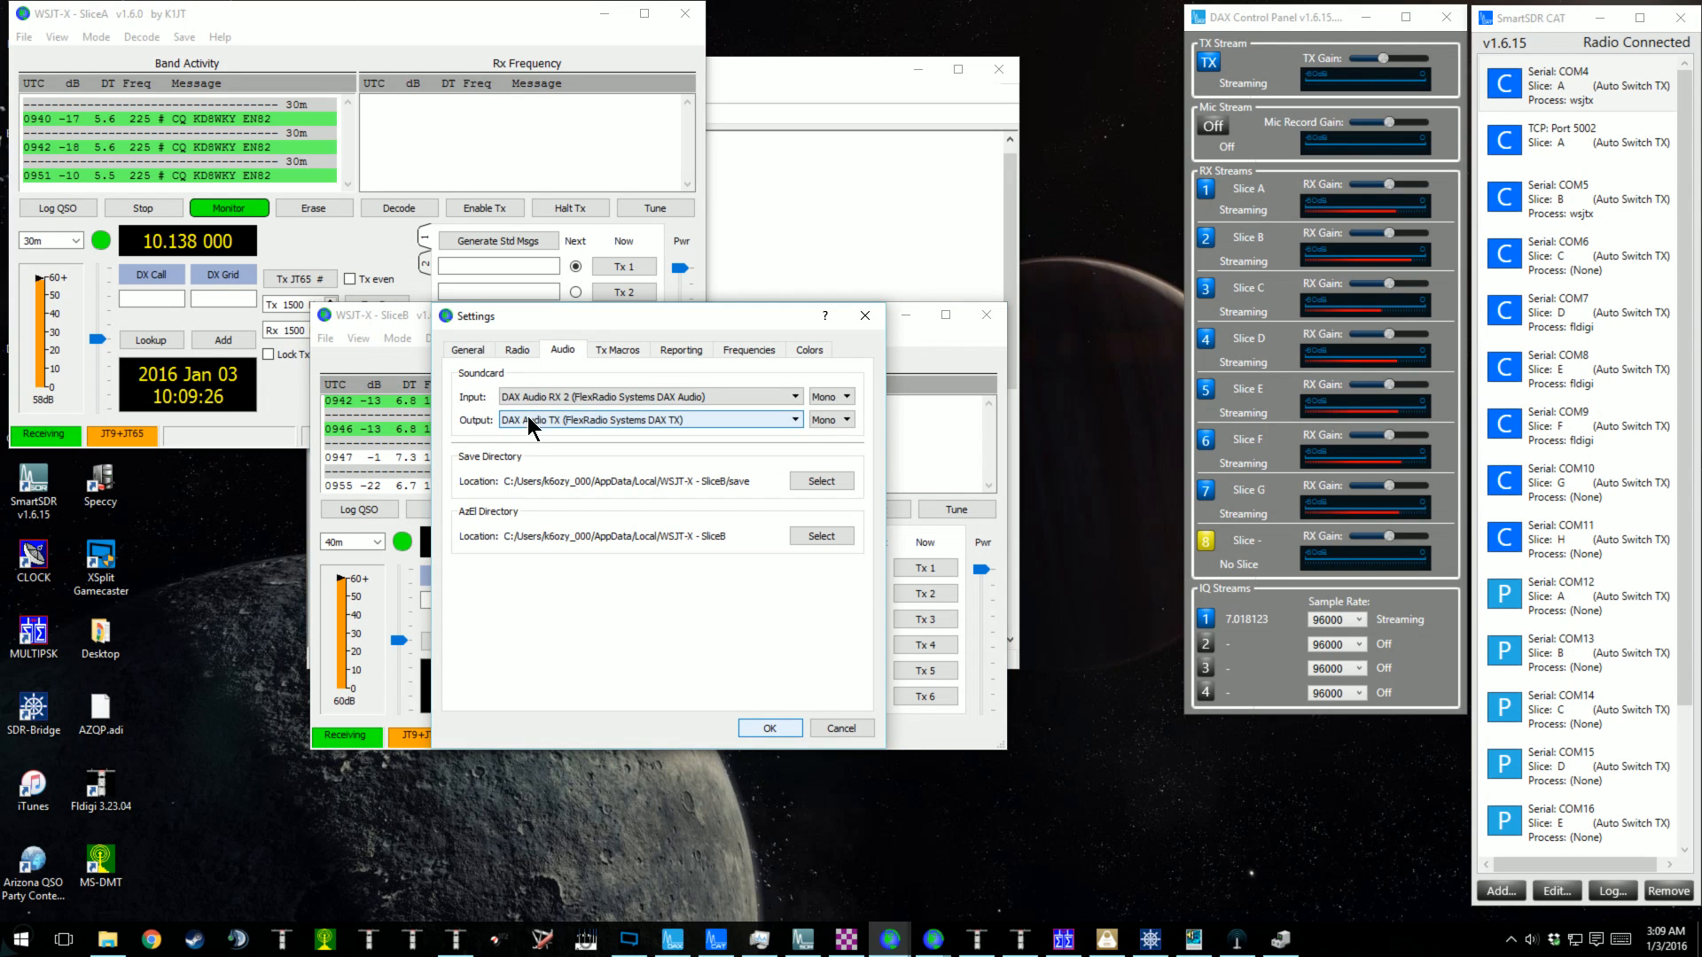
Review the General, Radio and Audio settings of WSJT-X SliceB and close them without saving.
{"action": "left_click", "coordinate": [482, 354]}
{"action": "left_click", "coordinate": [520, 355]}
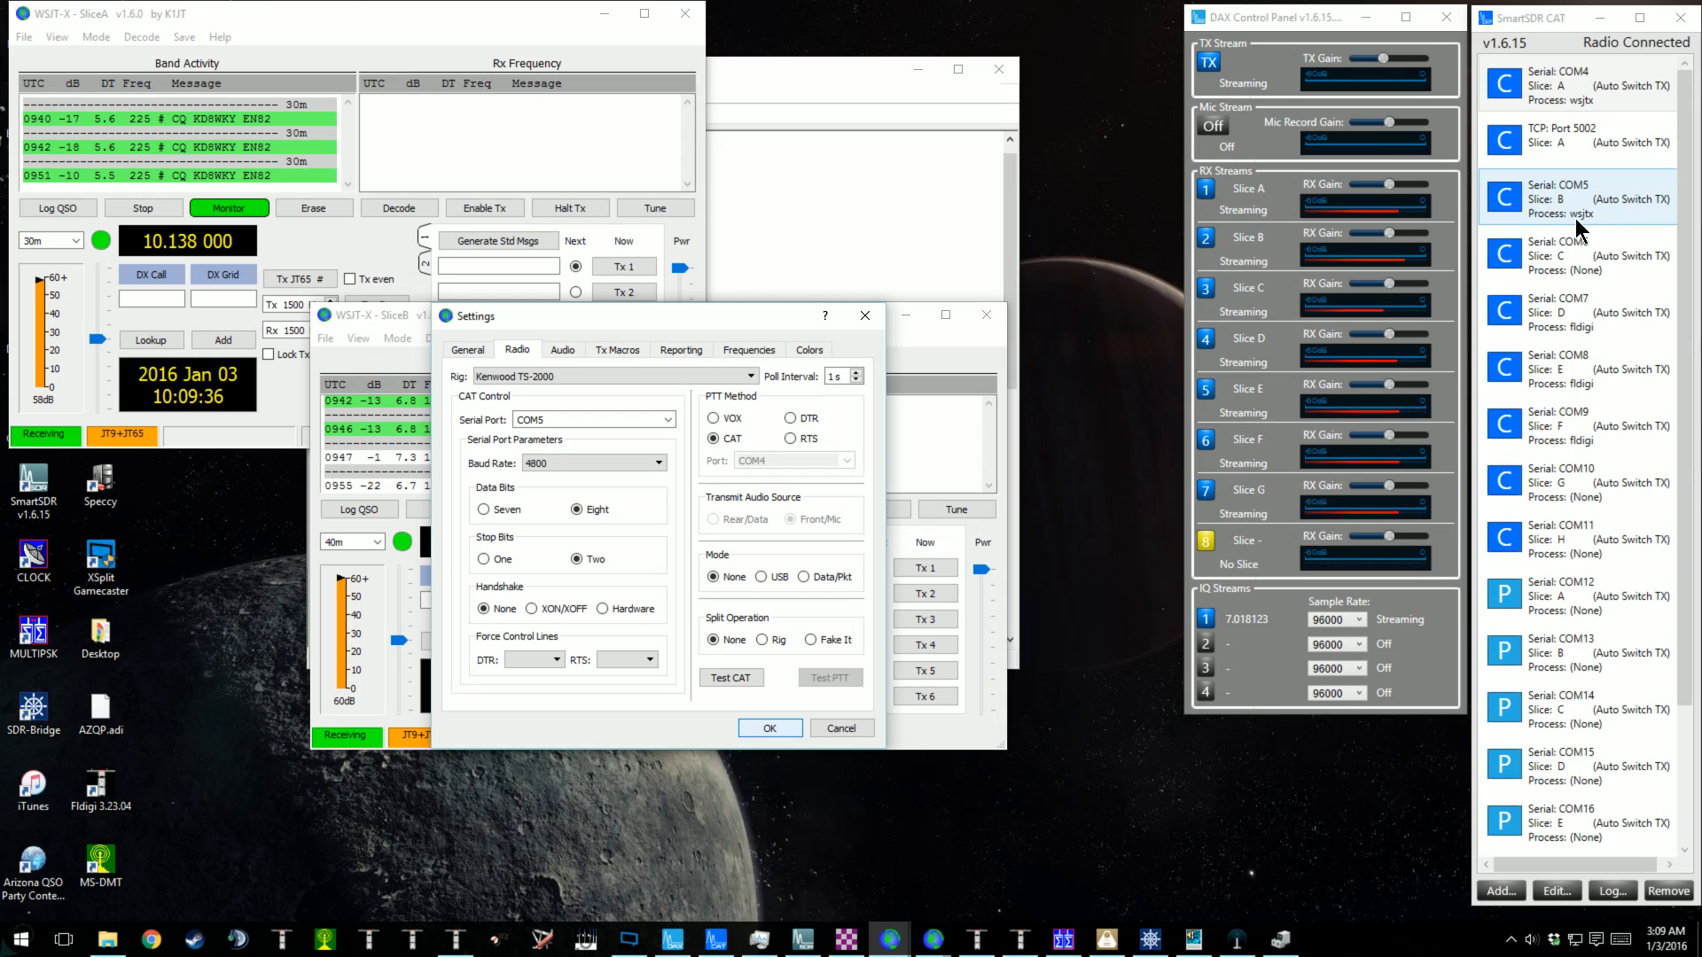
{"action": "left_click", "coordinate": [565, 350]}
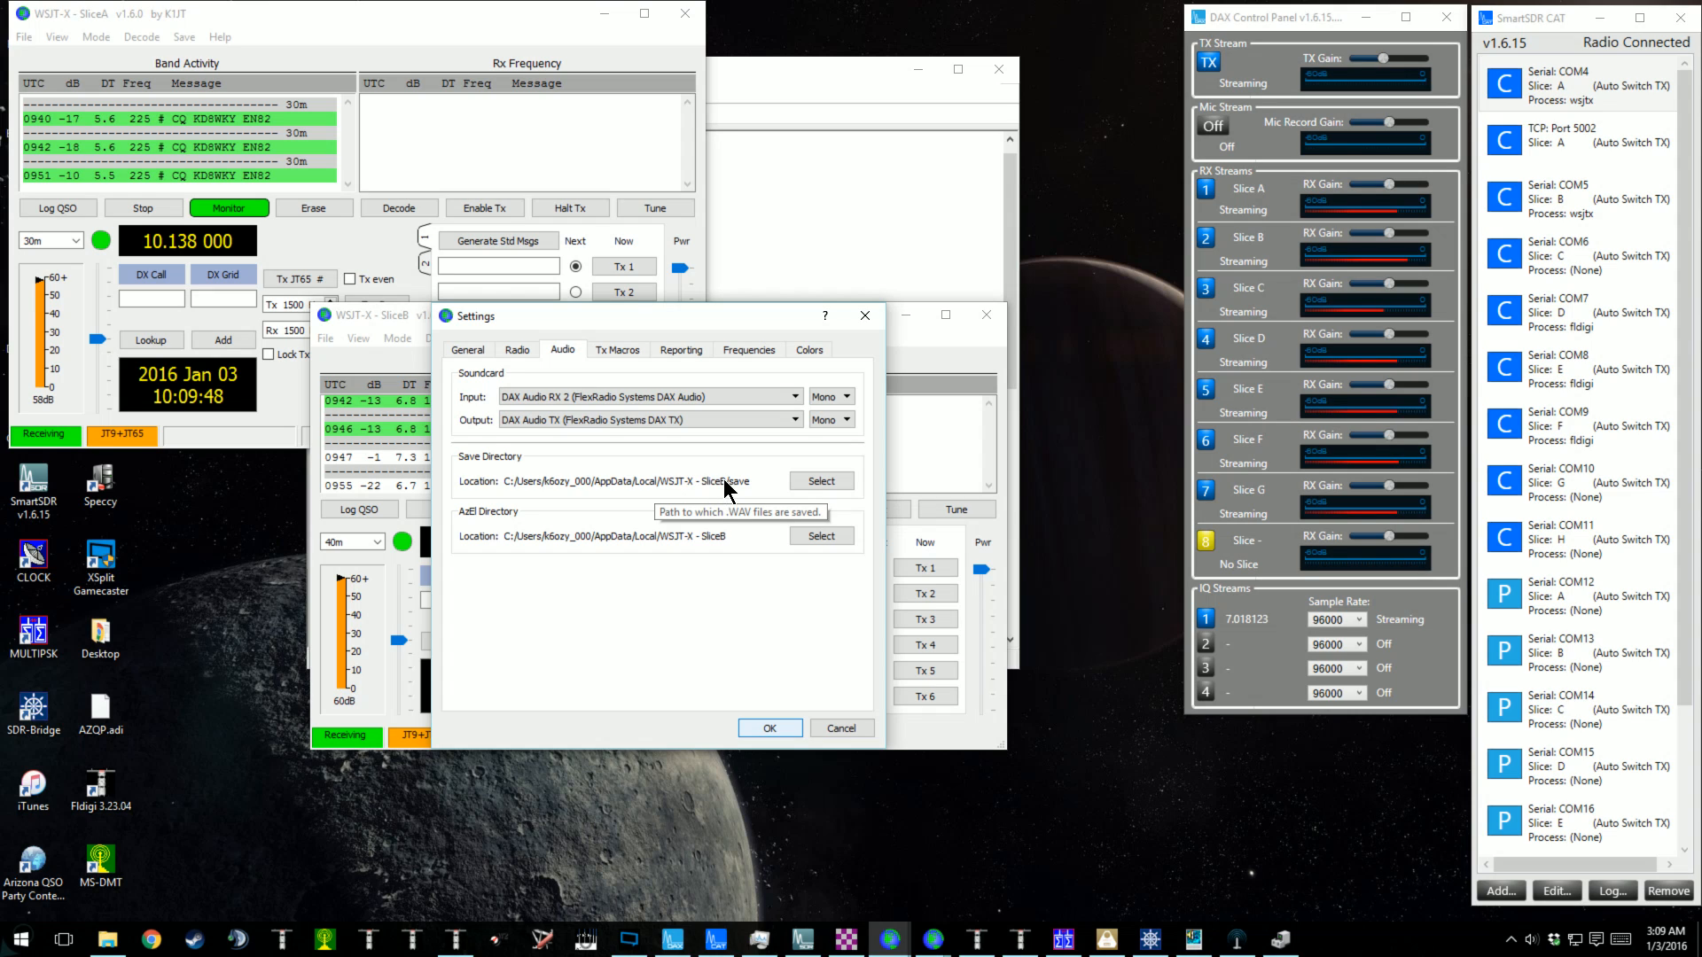
{"action": "left_click", "coordinate": [838, 727]}
Place the WSJT-X SliceB window below SliceA, then restore SmartSDR and position it beside both windows.
{"action": "left_click_drag", "start_coordinate": [801, 314], "coordinate": [500, 471]}
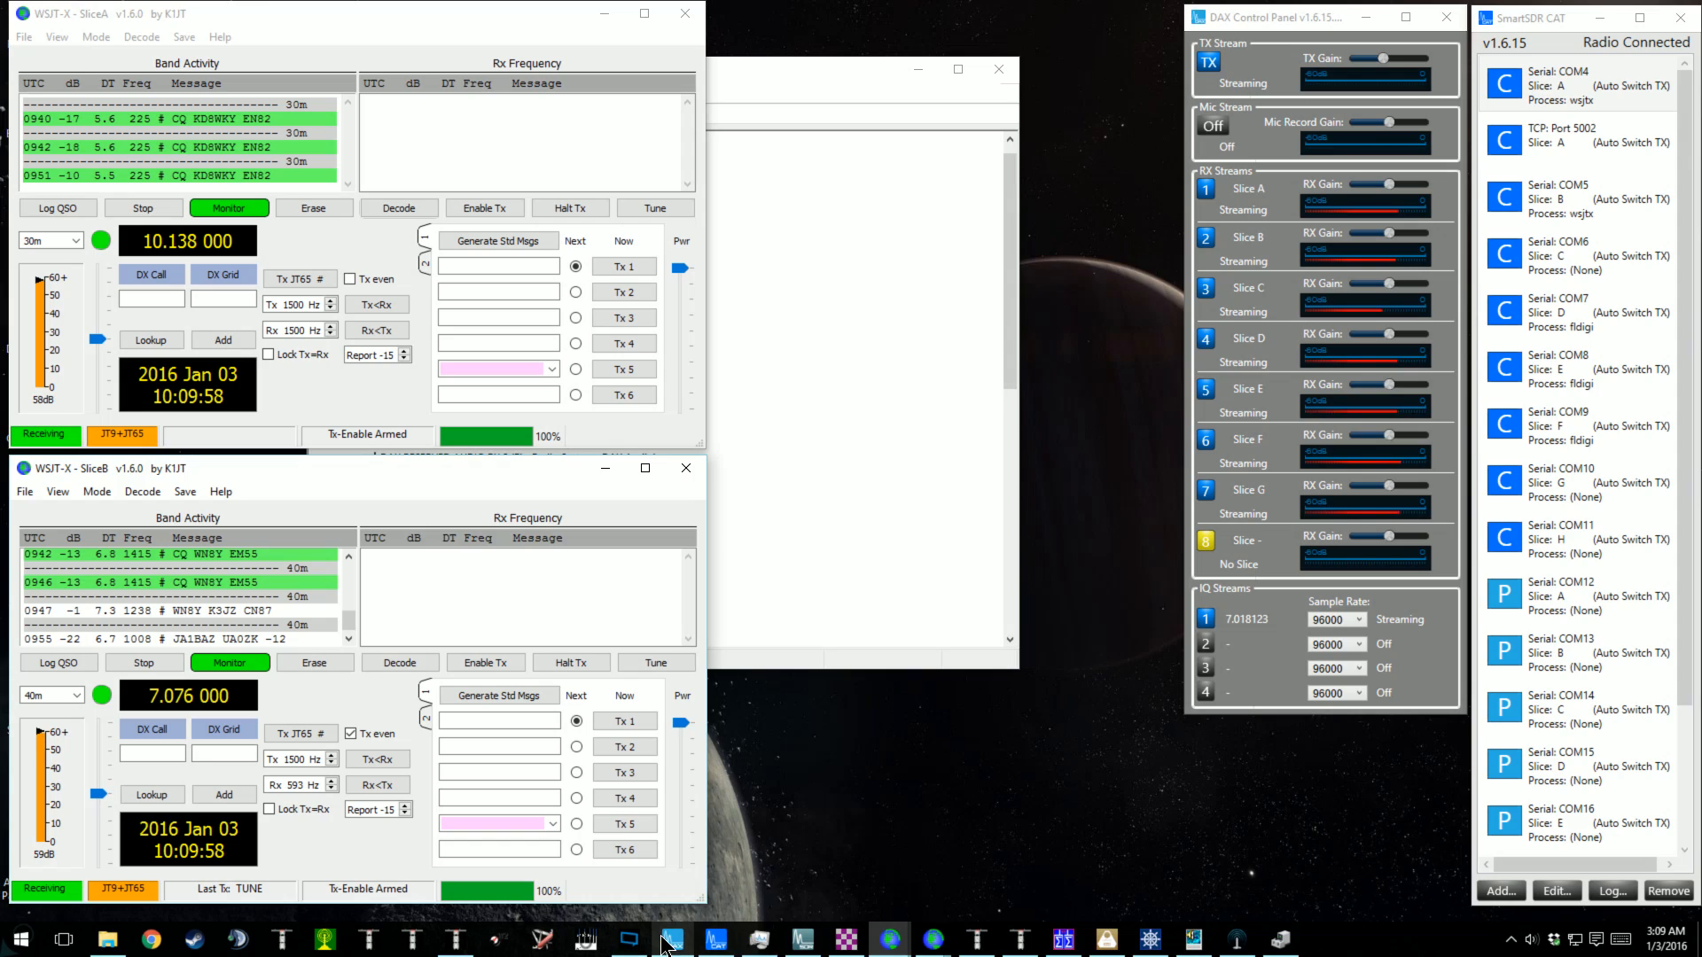
{"action": "left_click", "coordinate": [802, 938]}
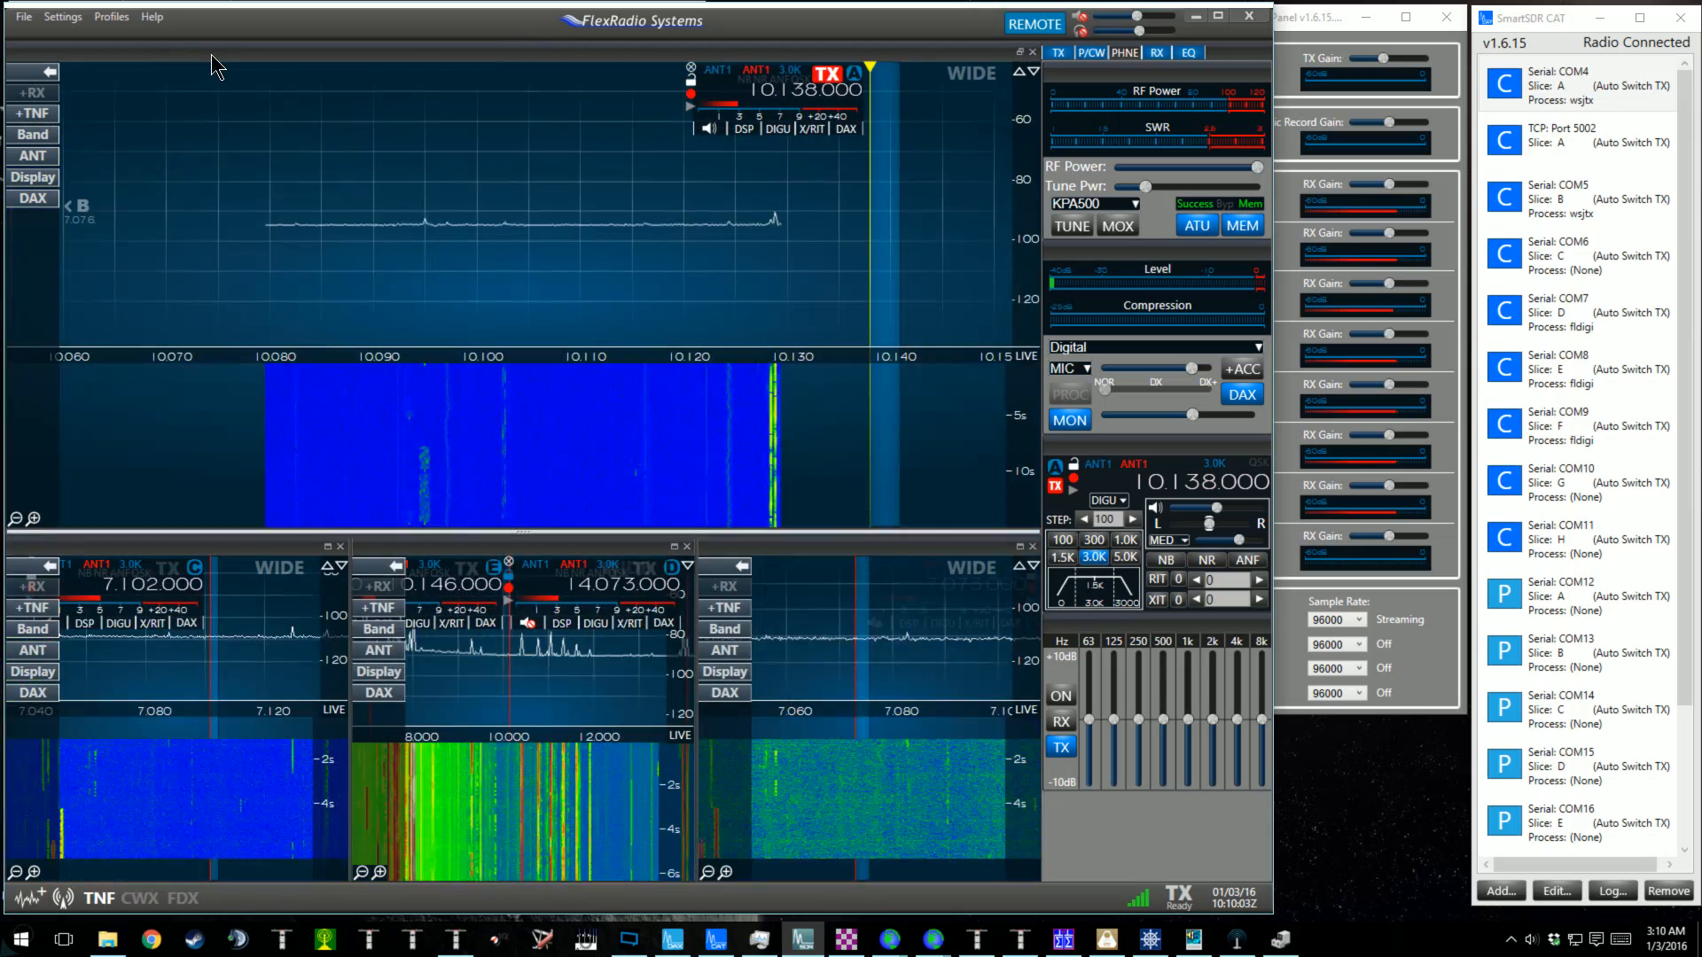
{"action": "left_click_drag", "start_coordinate": [360, 30], "coordinate": [678, 41]}
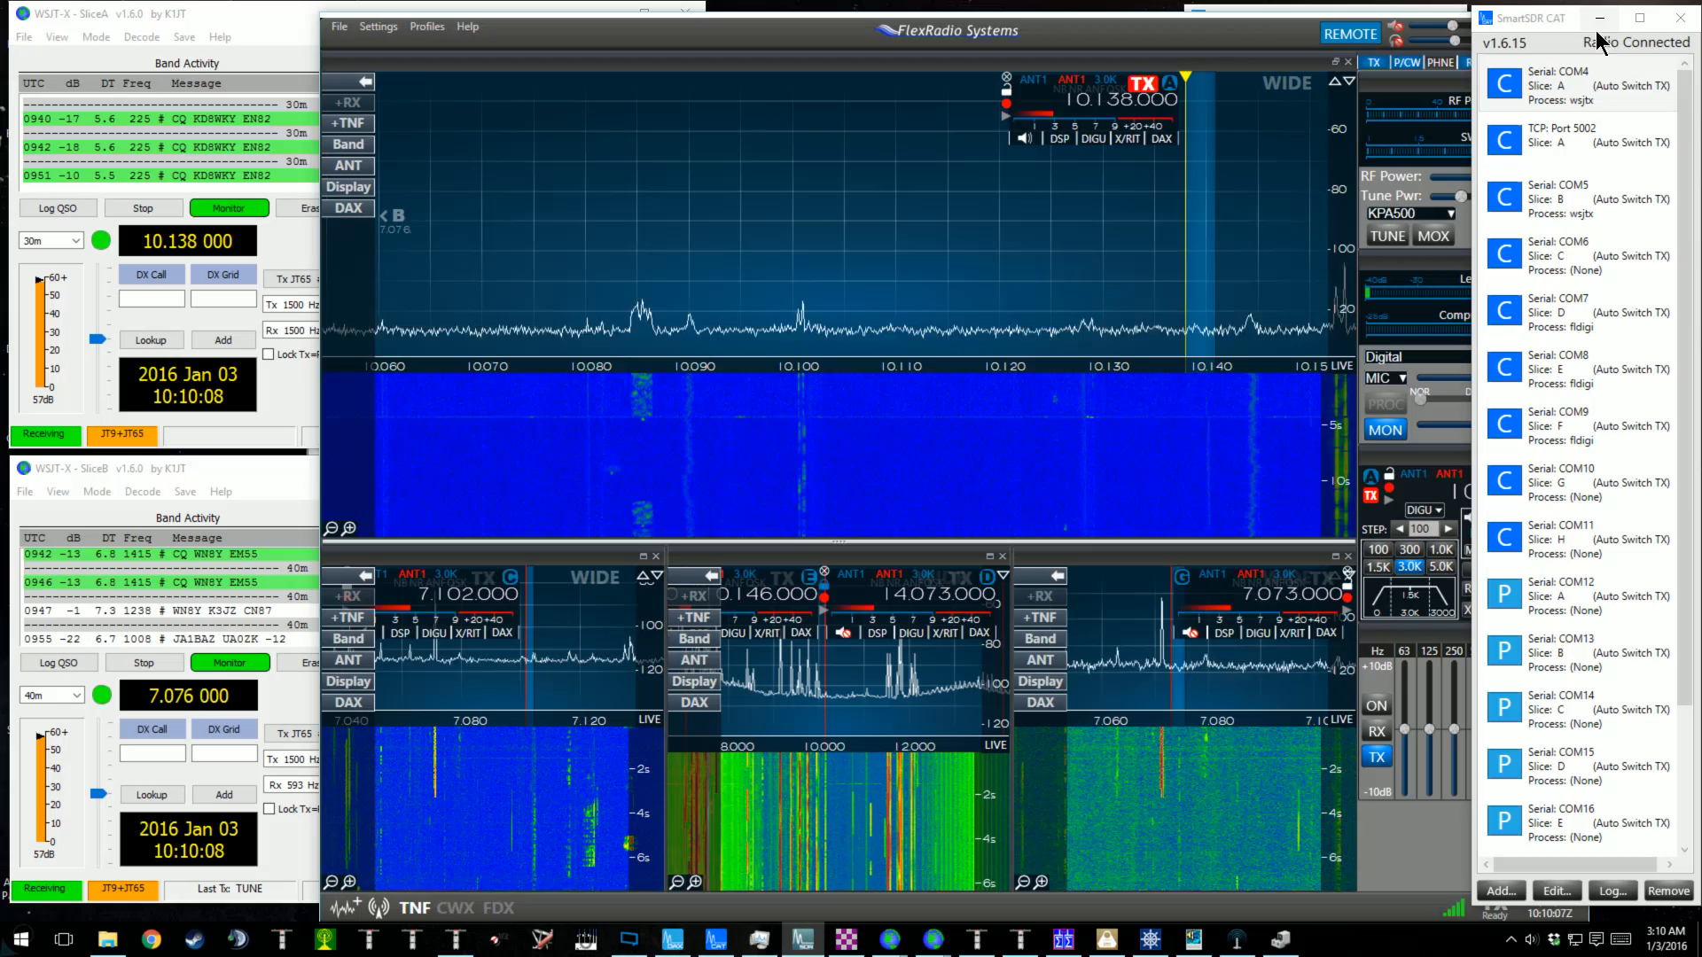
{"action": "left_click_drag", "start_coordinate": [1238, 24], "coordinate": [1332, 21]}
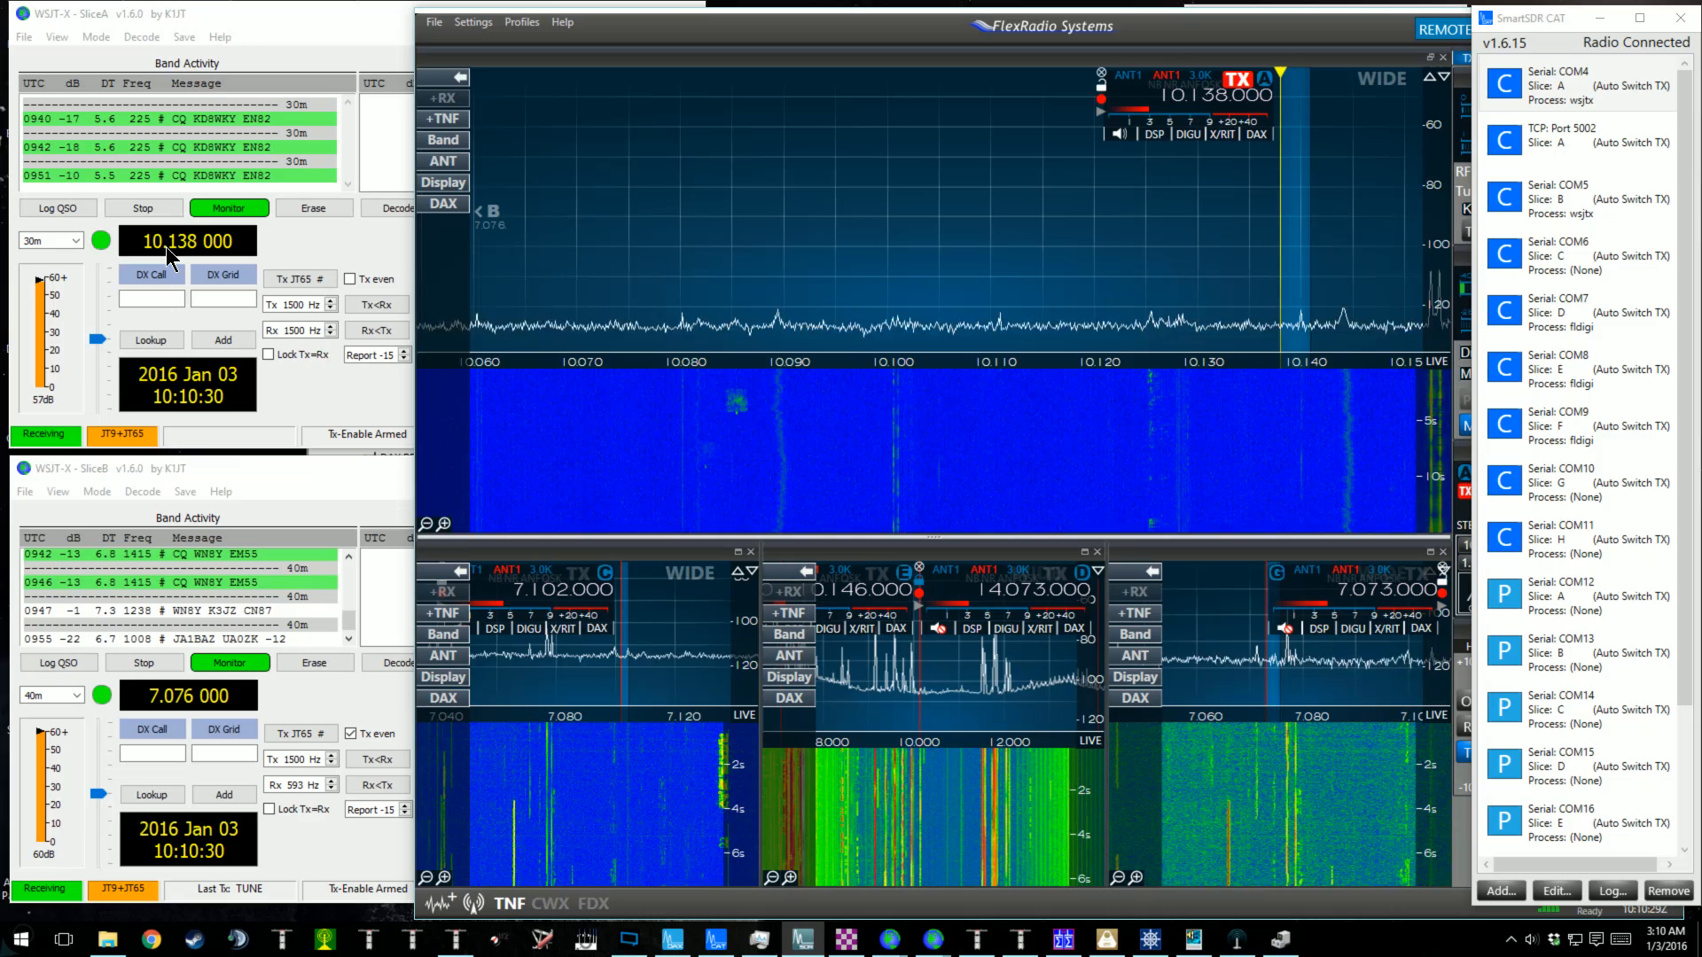
Switch WSJT-X SliceA to 14.076 MHz (20m) and bring SmartSDR to the front to view slice A.
{"action": "left_click", "coordinate": [76, 242]}
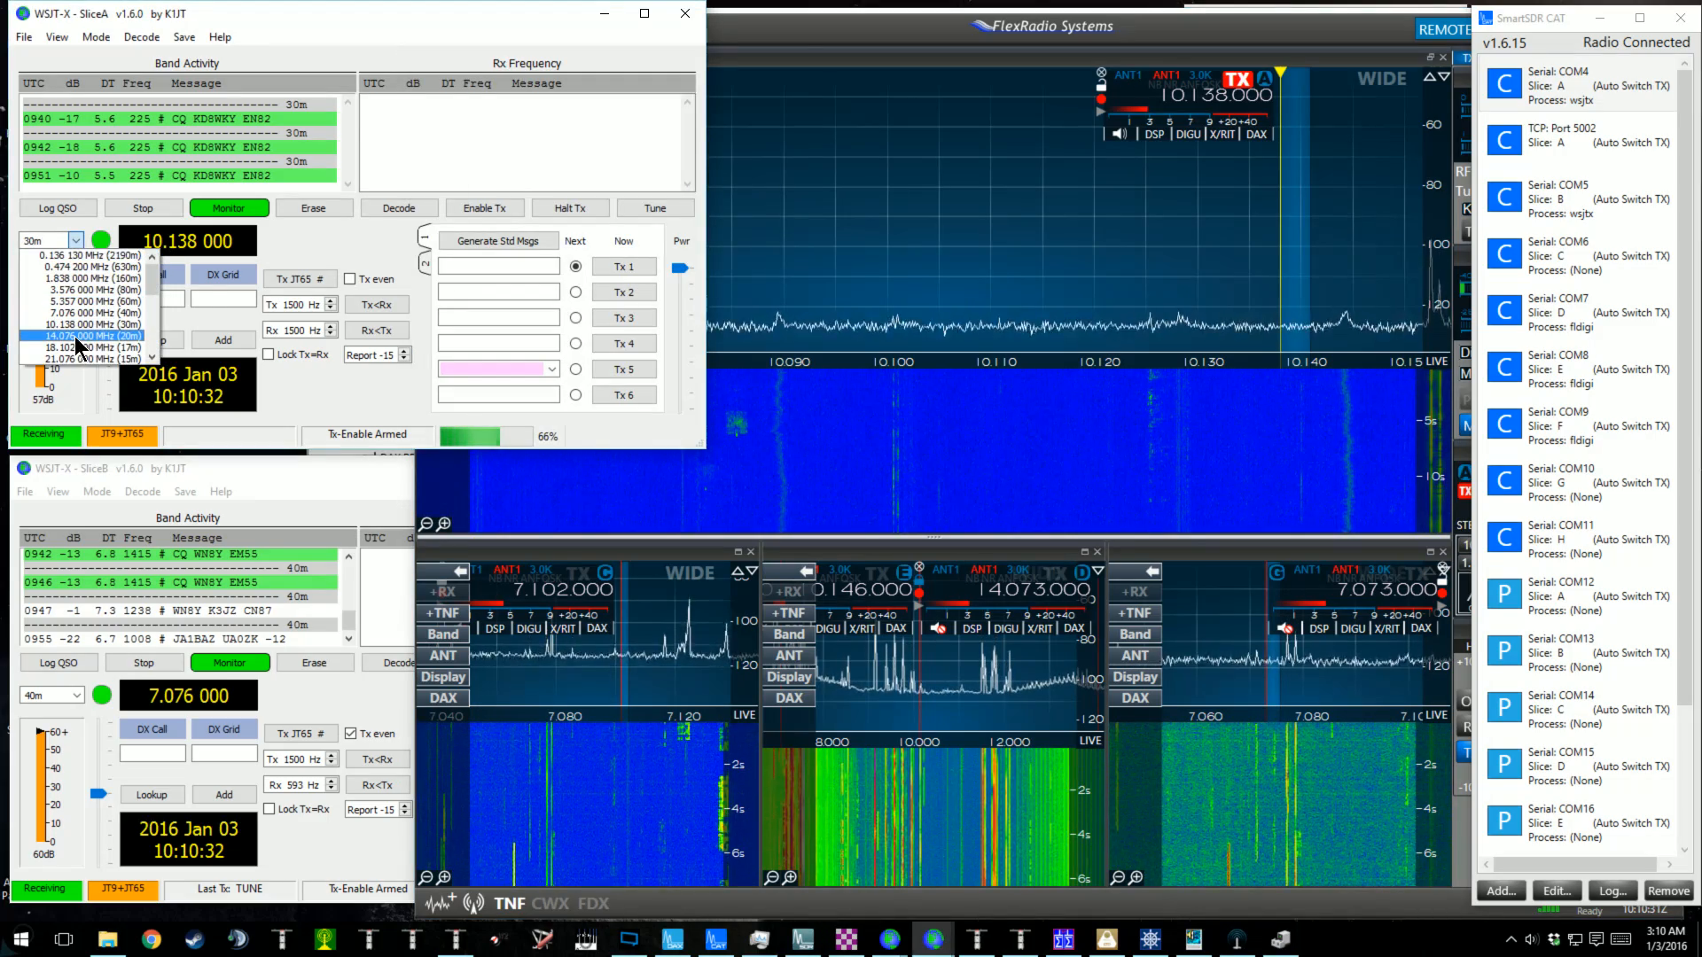
{"action": "left_click", "coordinate": [78, 339]}
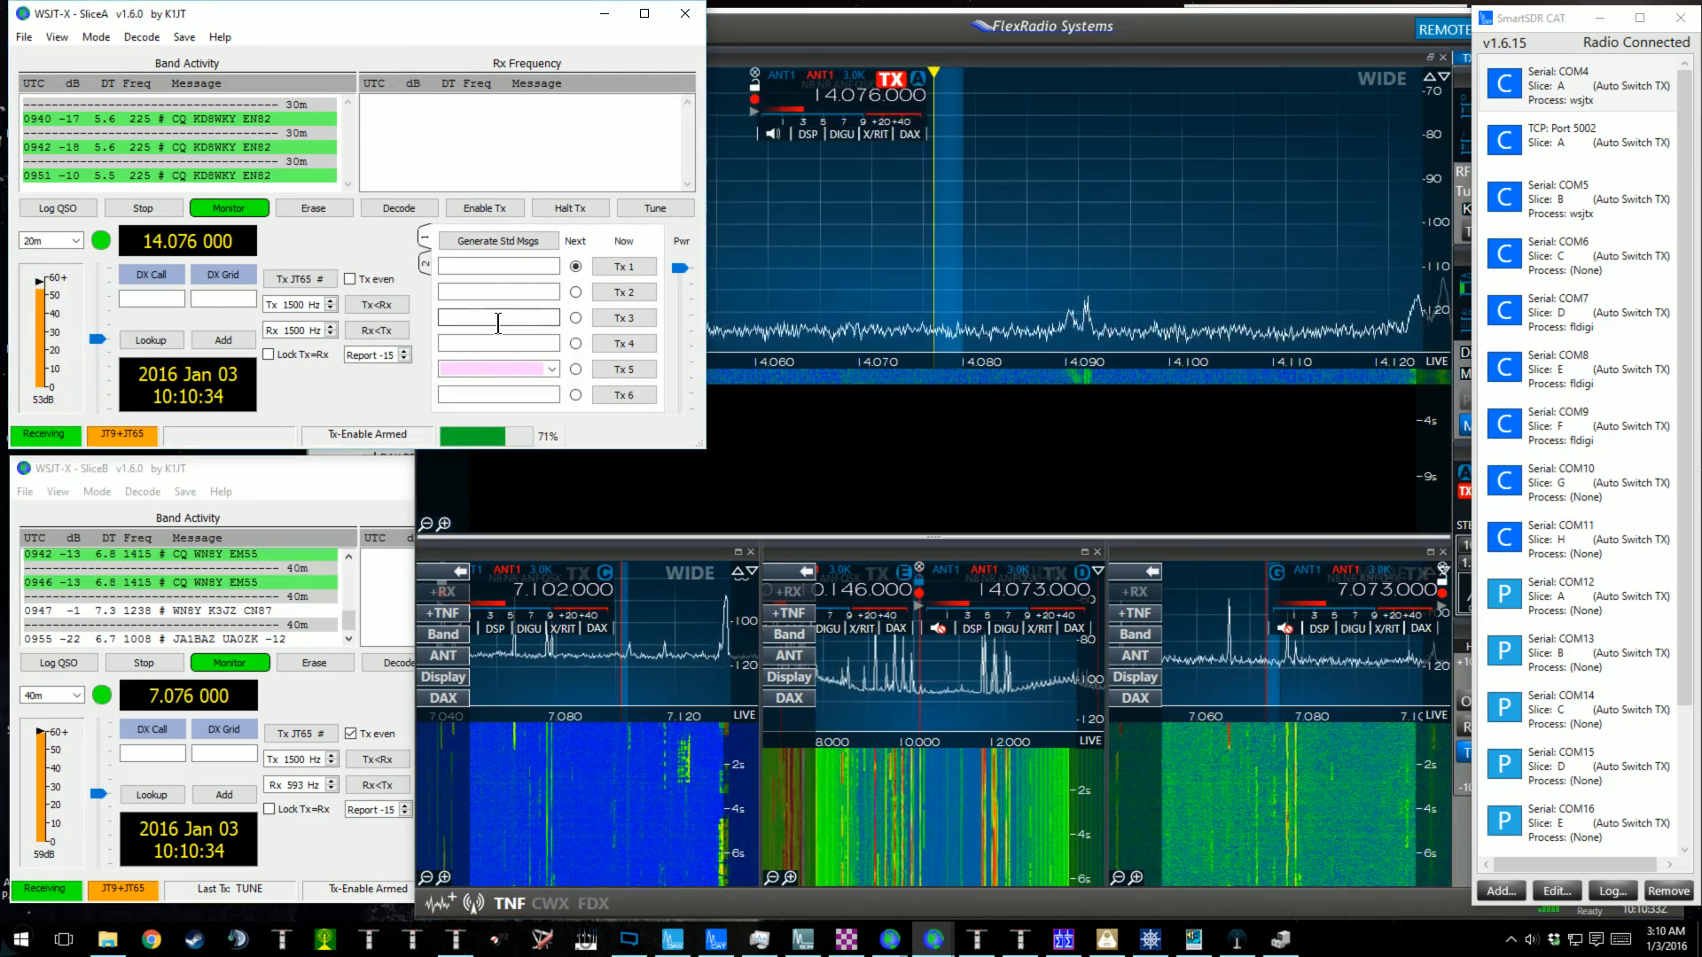
{"action": "left_click", "coordinate": [785, 24]}
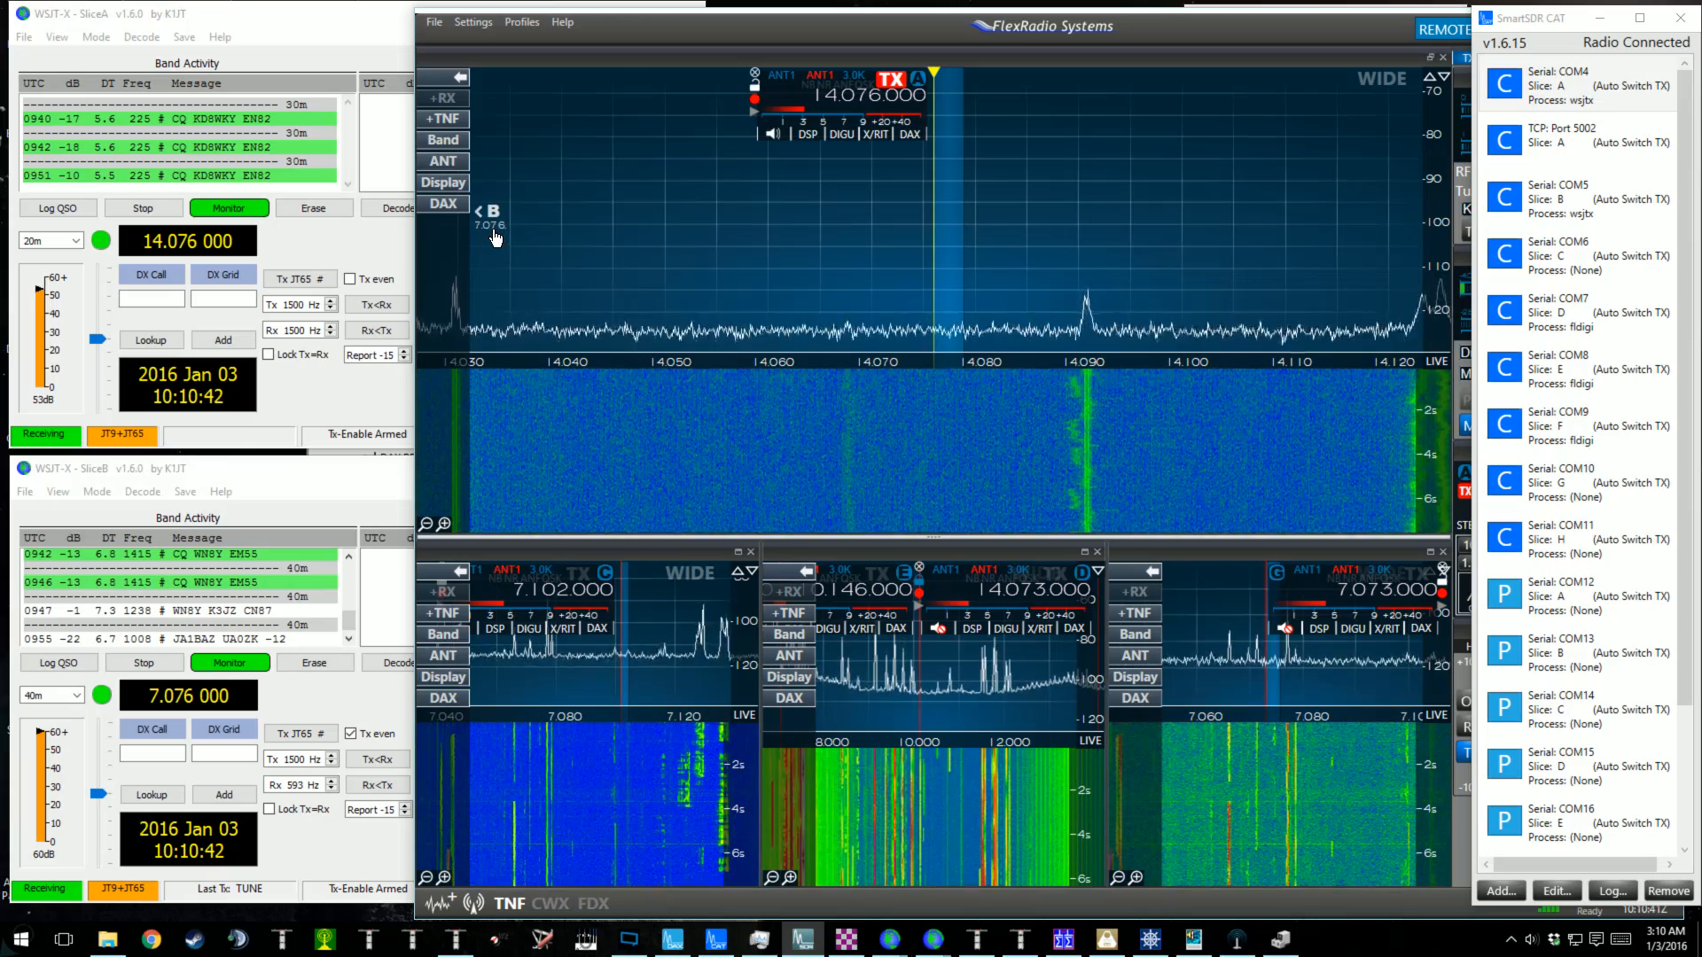
Switch WSJT-X SliceB to 10.138 MHz (30m) and bring SmartSDR to the front to view slice B.
{"action": "left_click", "coordinate": [79, 696]}
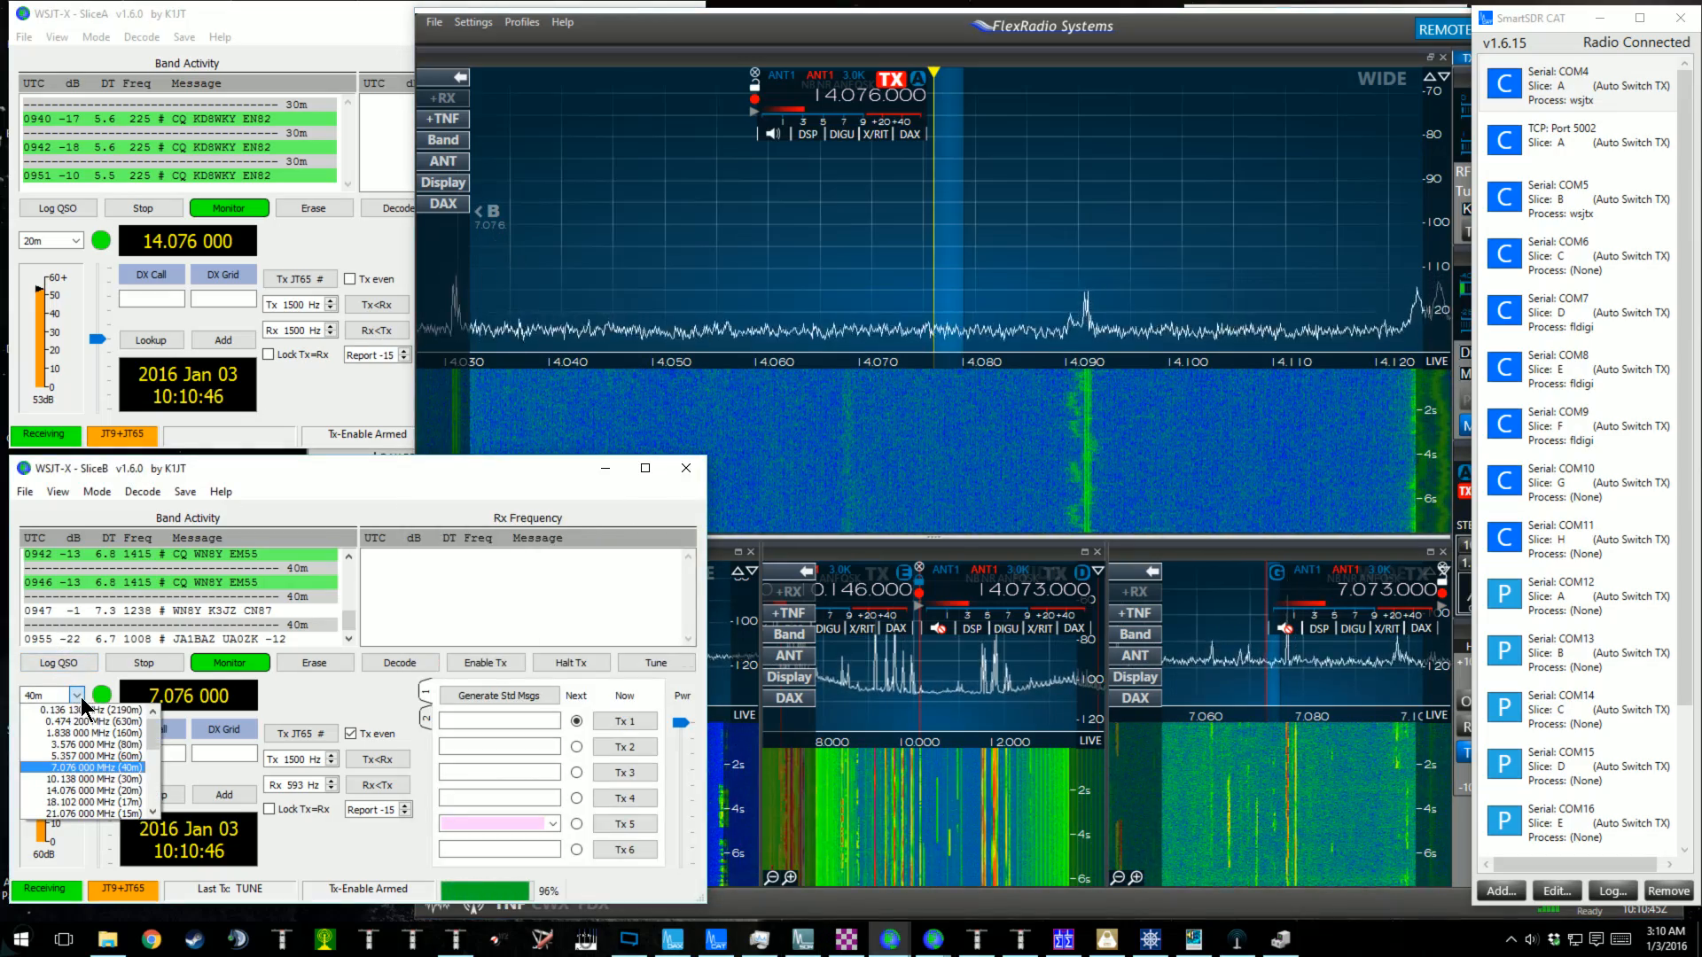
{"action": "left_click", "coordinate": [89, 779]}
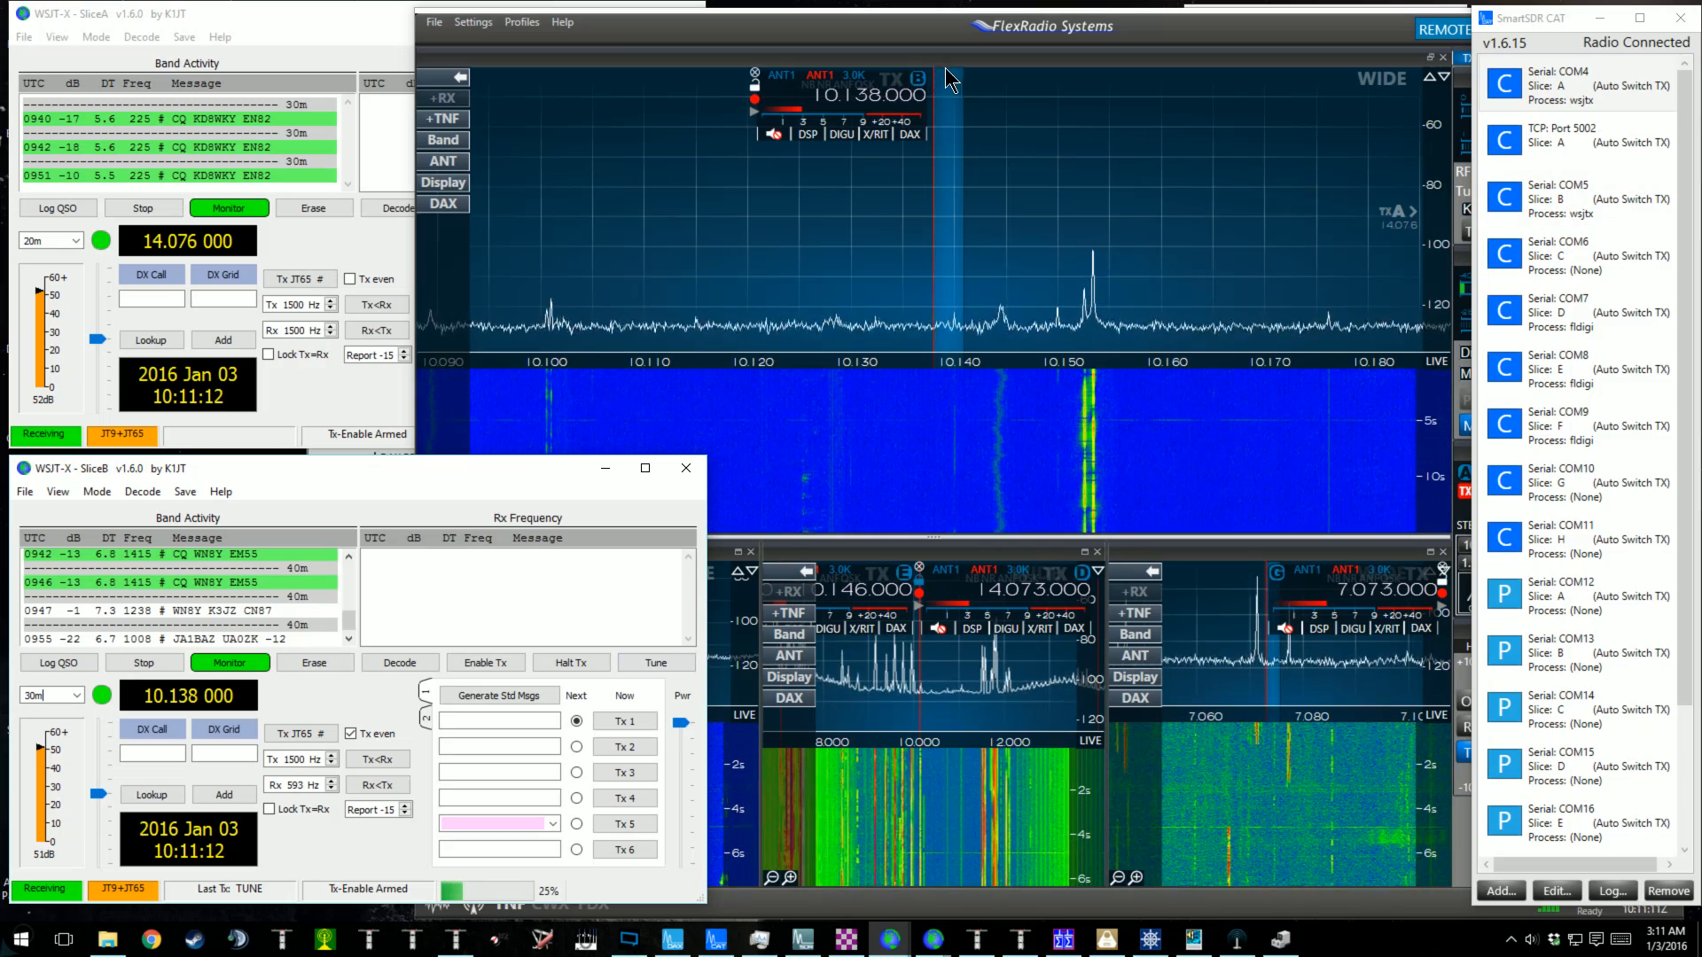
{"action": "left_click", "coordinate": [1277, 45]}
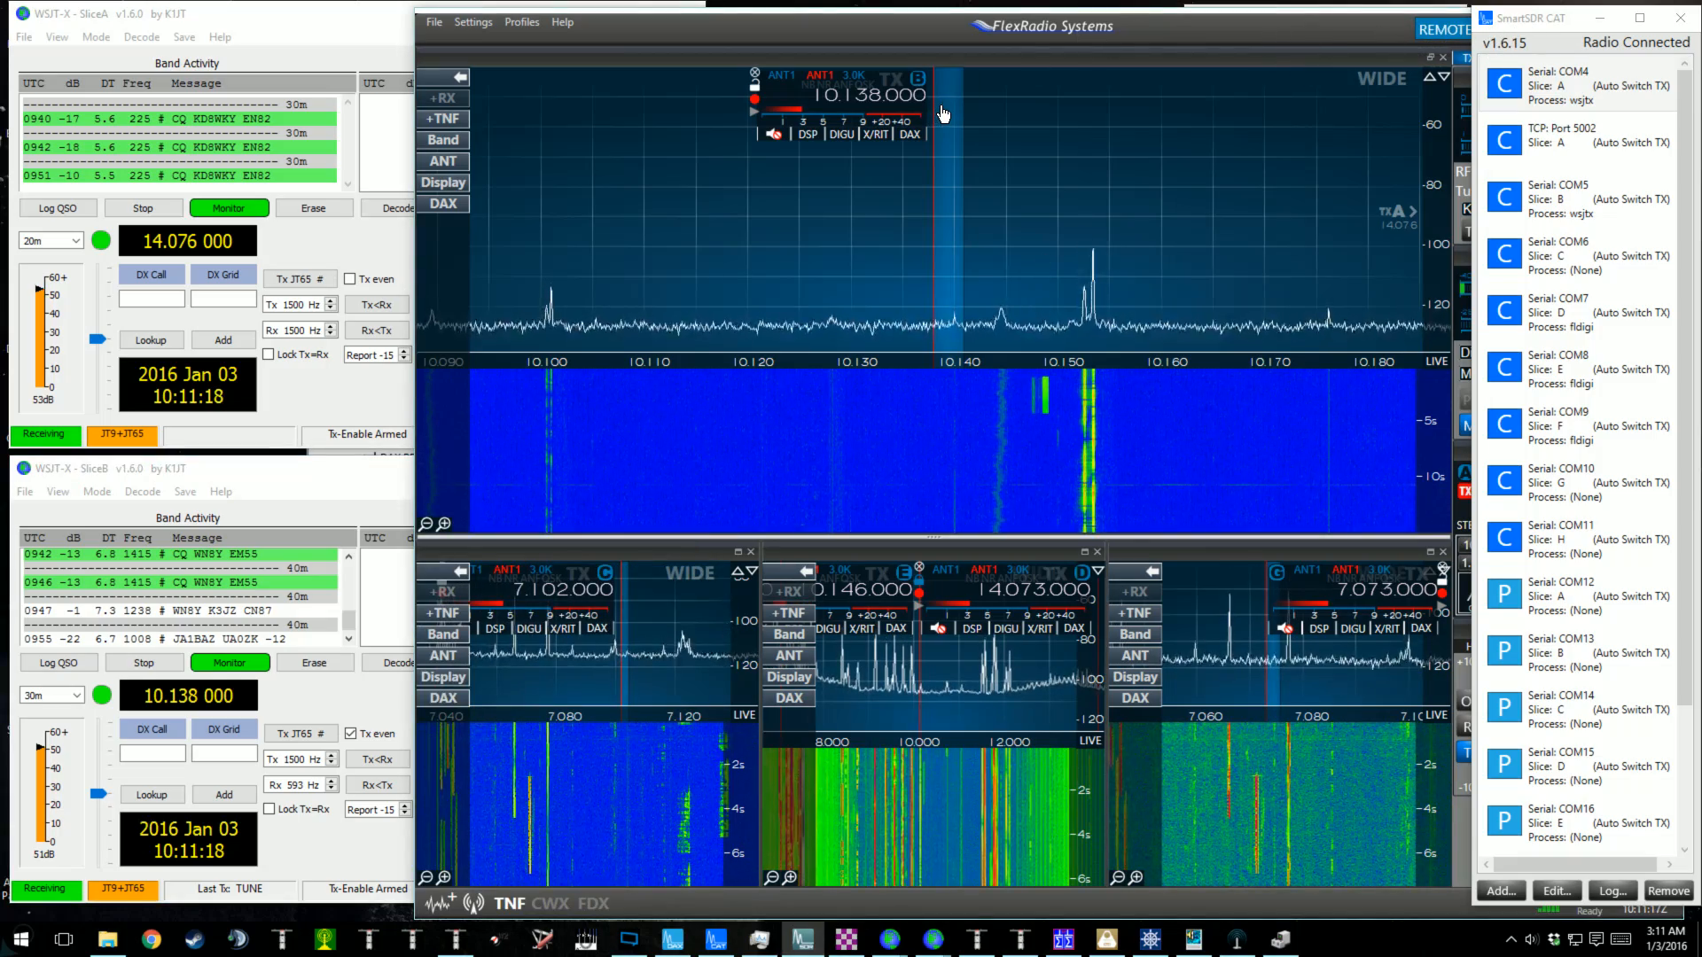
Transmit a brief tune tone from WSJT-X SliceB, stop it and return to SmartSDR.
{"action": "left_click", "coordinate": [310, 469]}
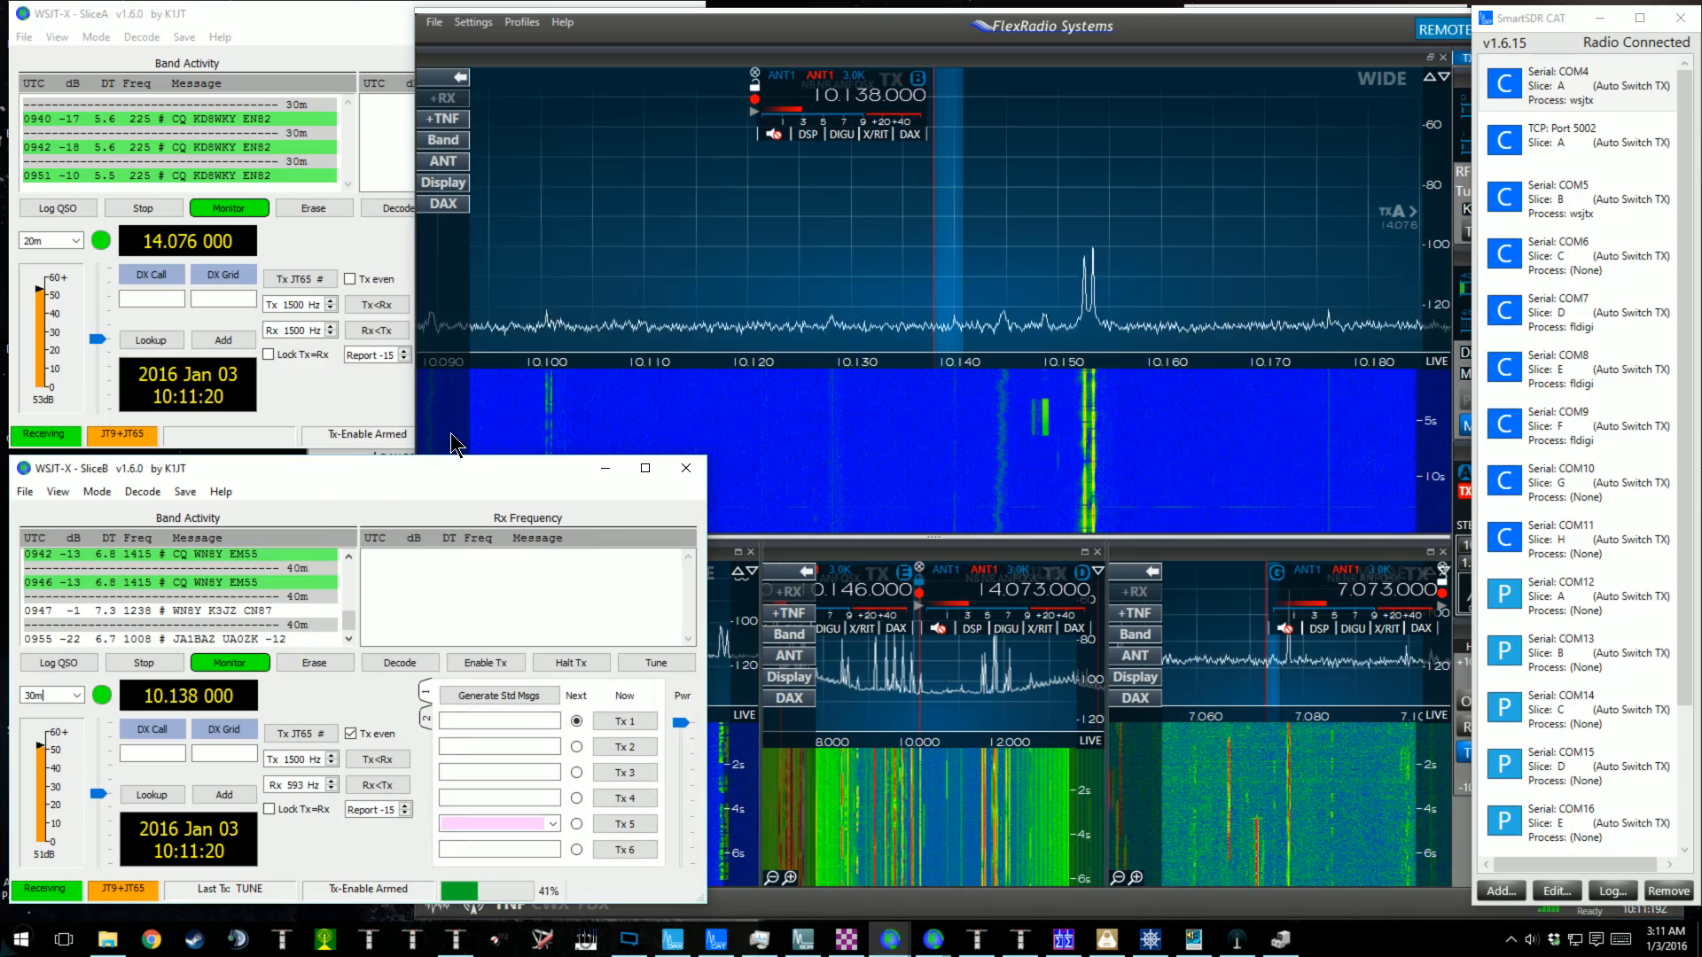
{"action": "left_click", "coordinate": [642, 660]}
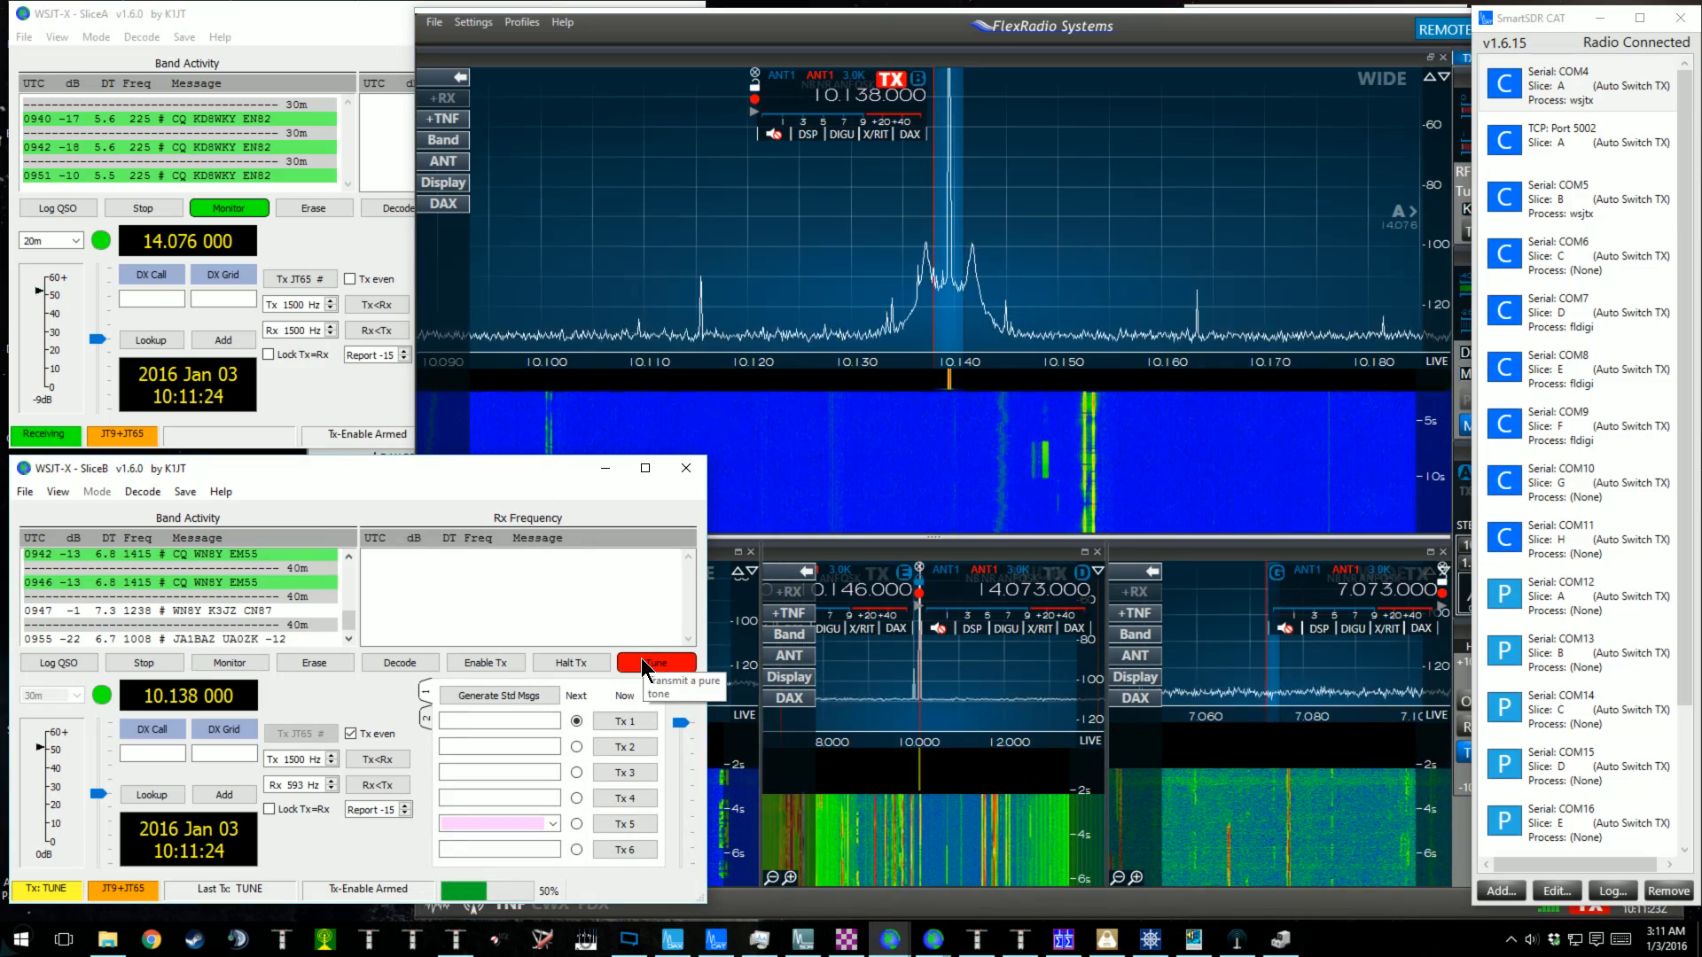
{"action": "left_click", "coordinate": [641, 661]}
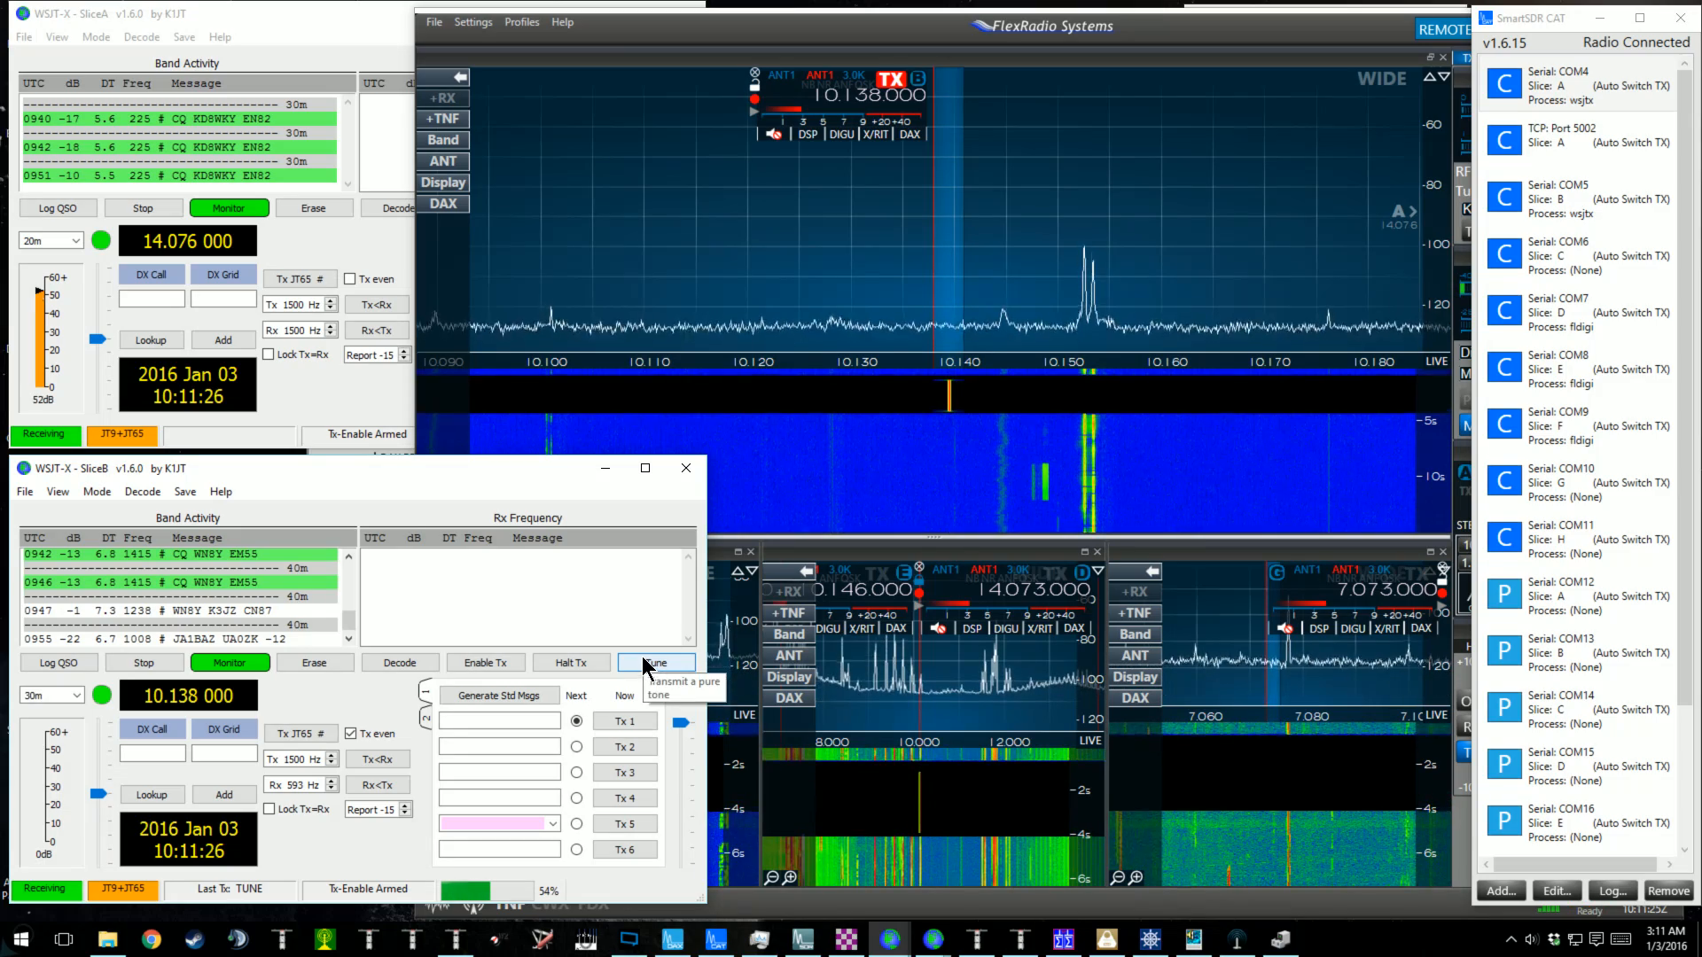
{"action": "left_click", "coordinate": [870, 25]}
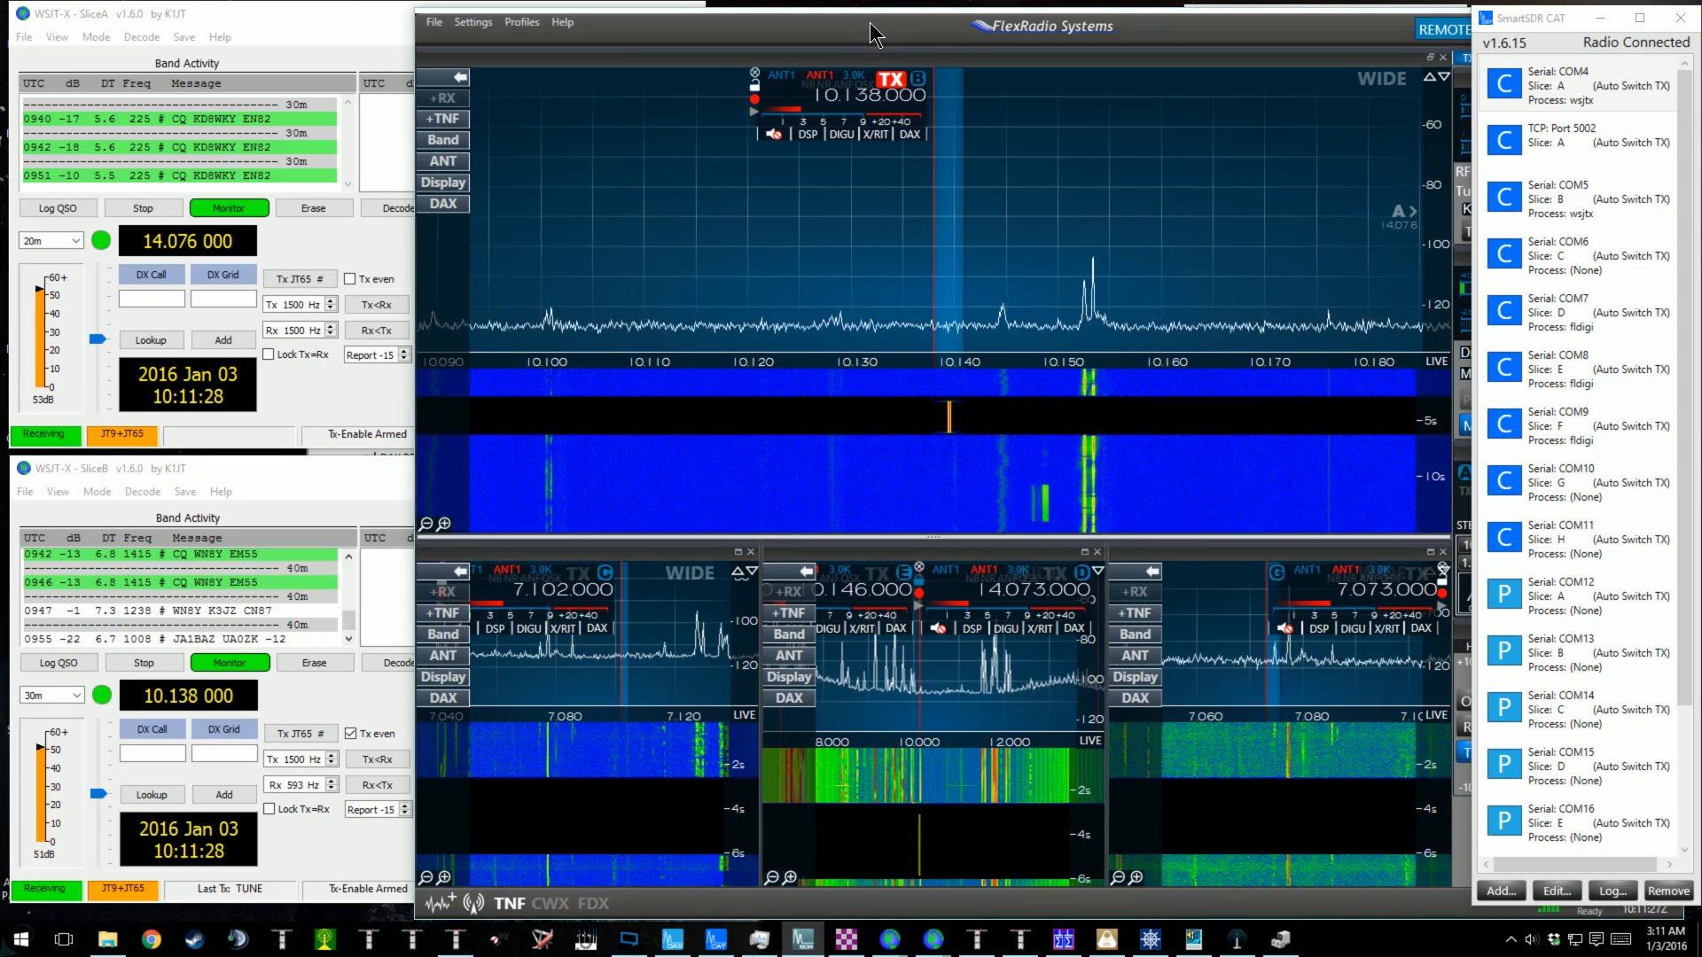
Show slice A in the SmartSDR panadapter, then transmit and stop a brief tune tone from WSJT-X SliceA.
{"action": "left_click", "coordinate": [368, 14]}
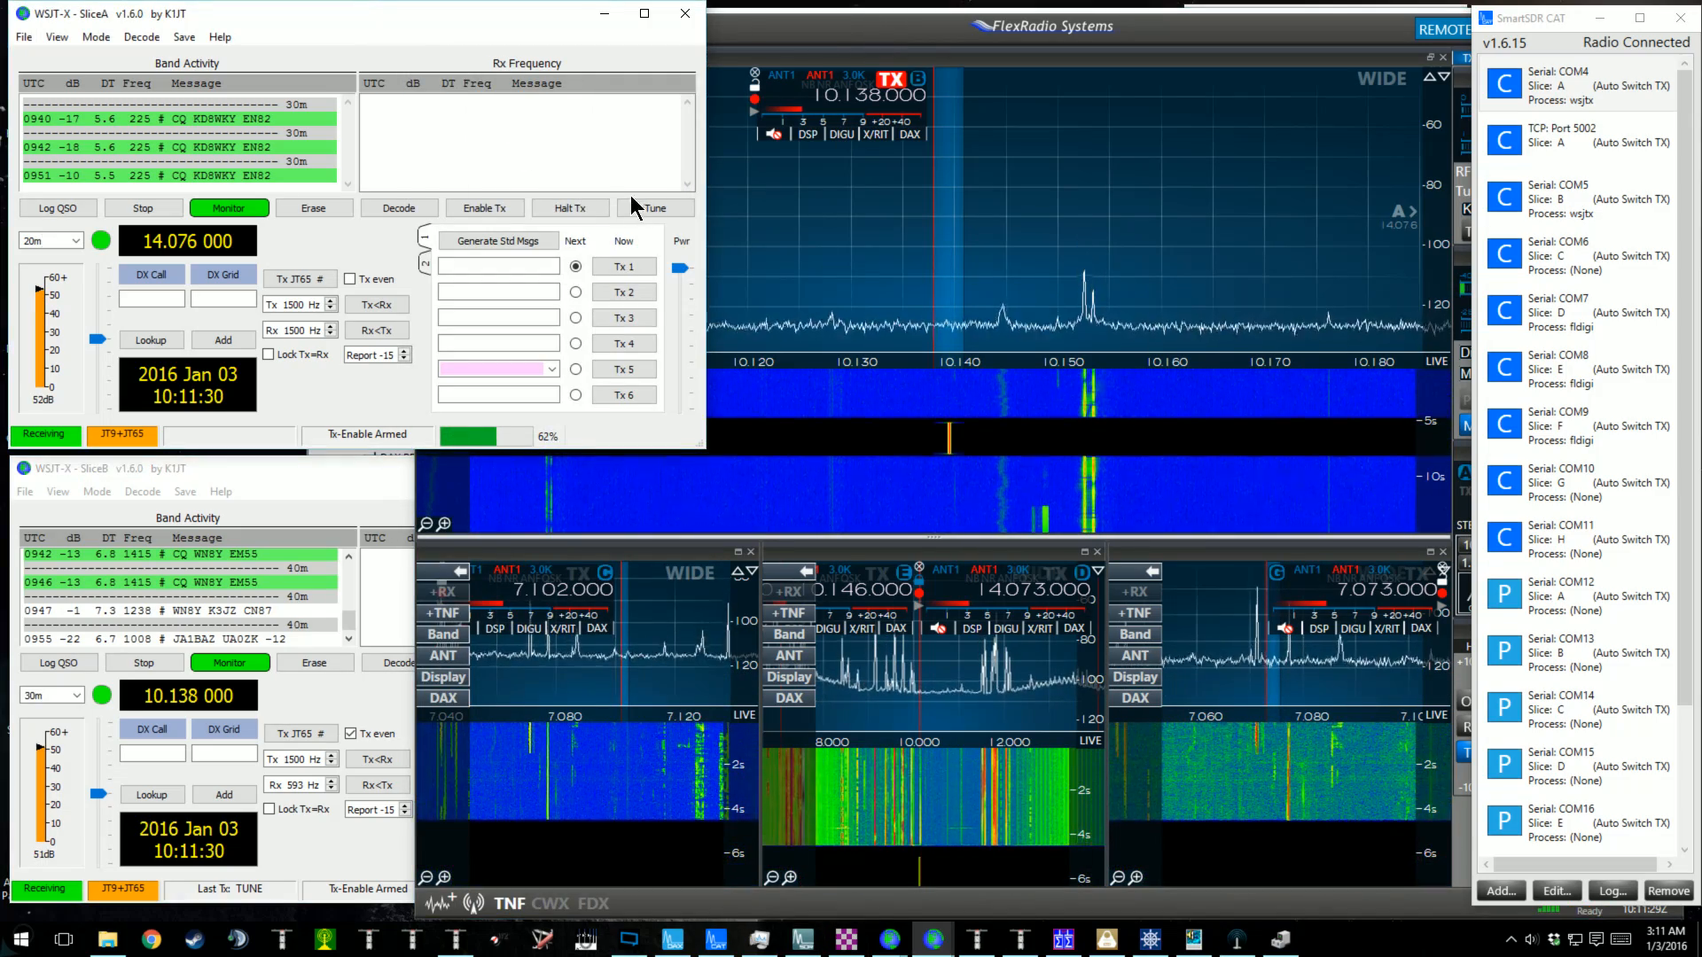
{"action": "left_click", "coordinate": [1400, 223]}
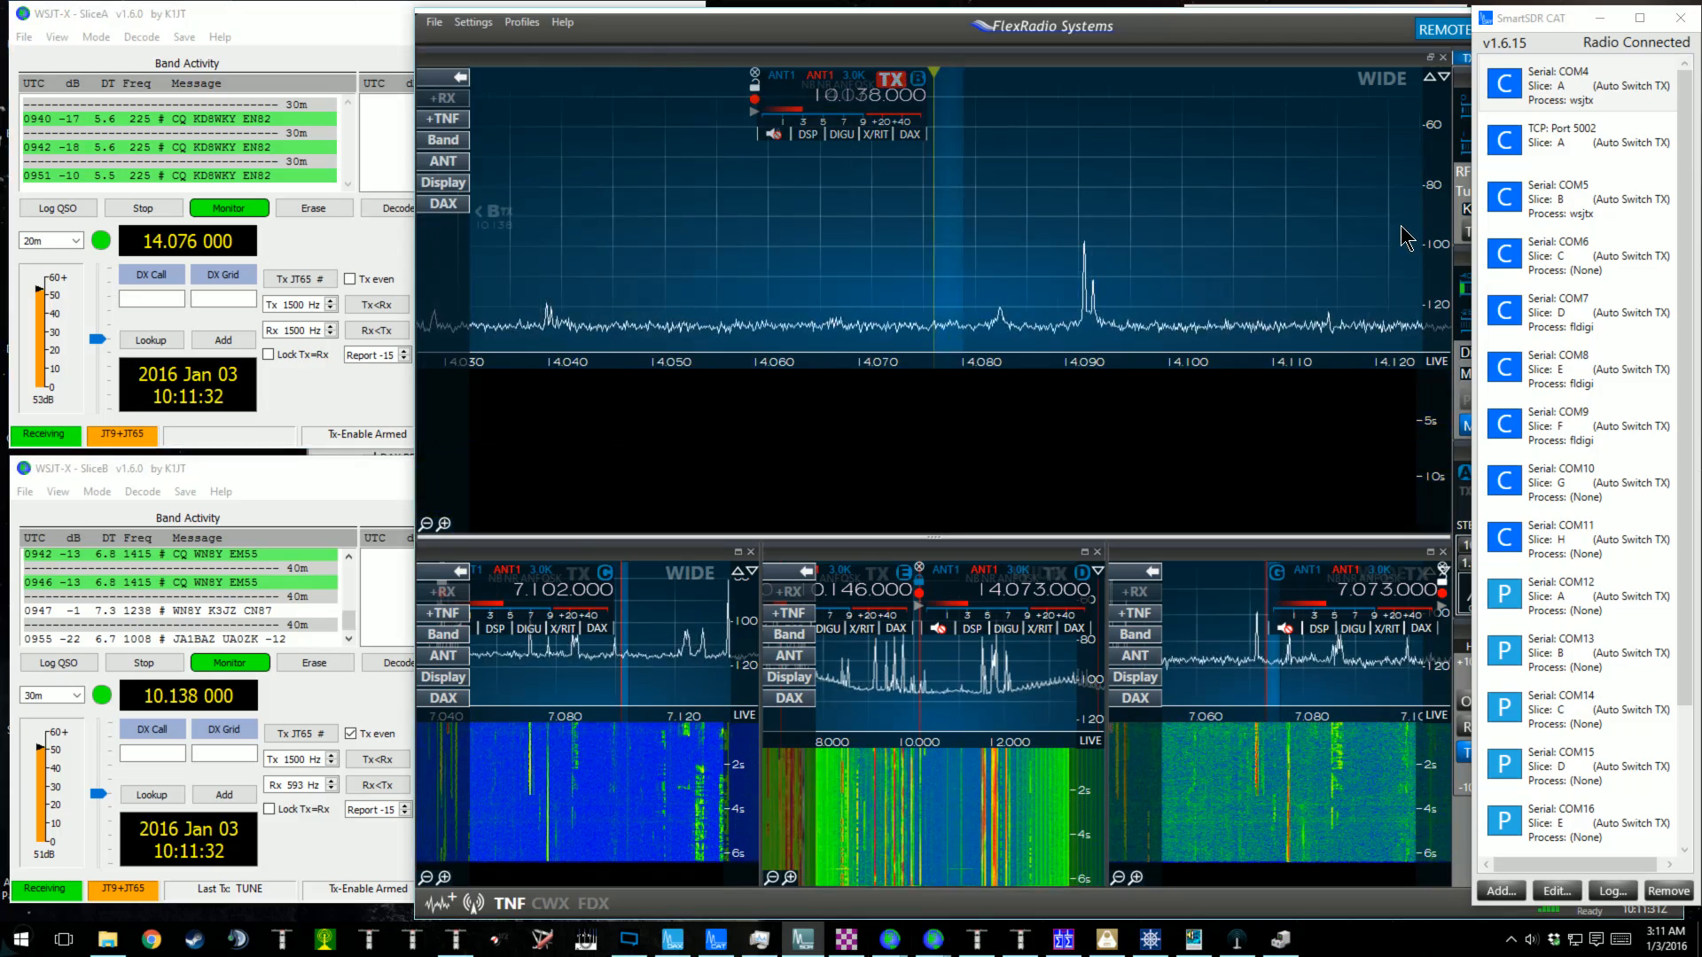
{"action": "left_click", "coordinate": [328, 39]}
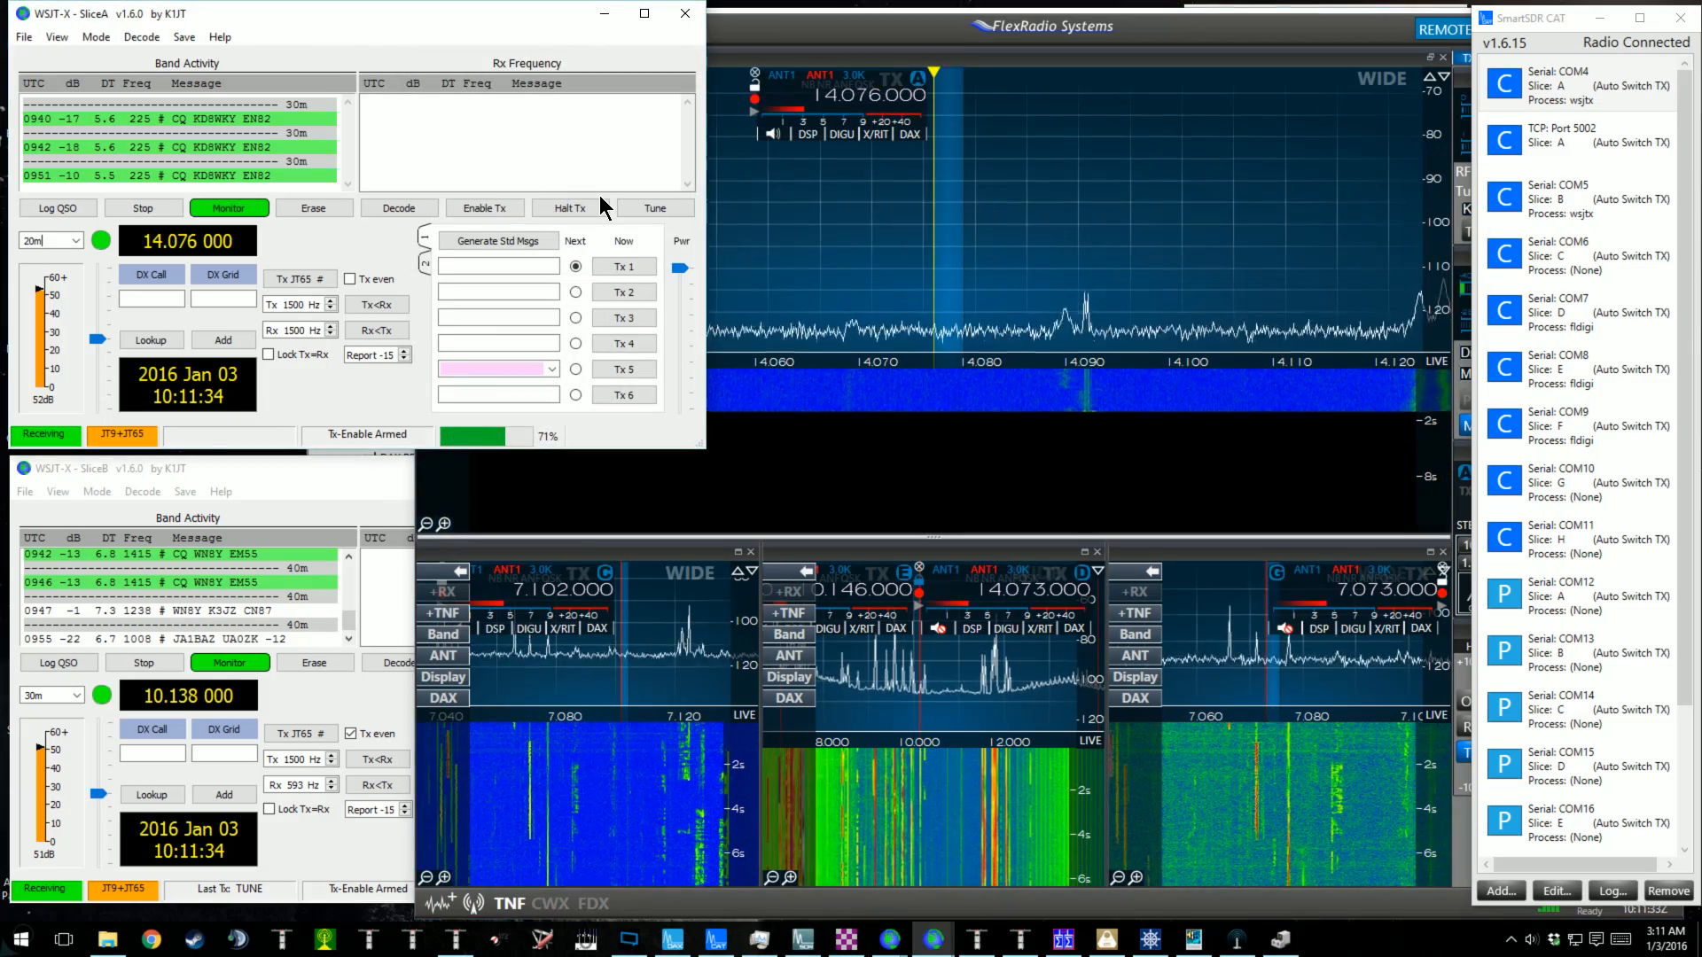
{"action": "left_click", "coordinate": [645, 211]}
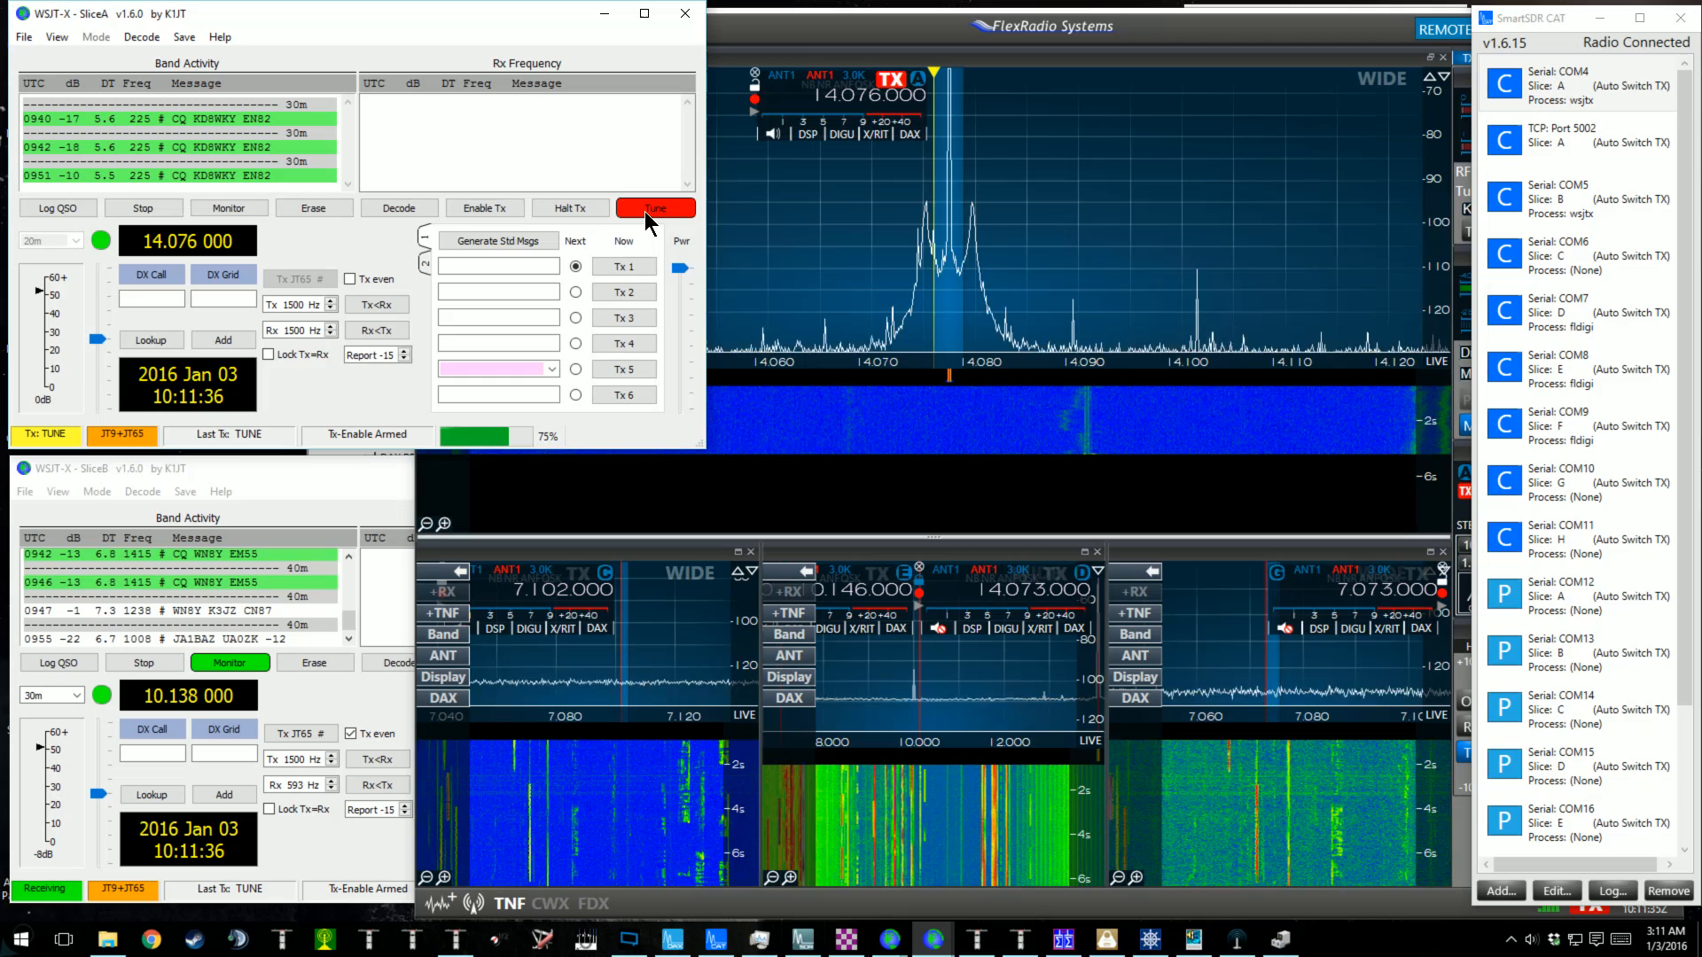
{"action": "left_click", "coordinate": [645, 211]}
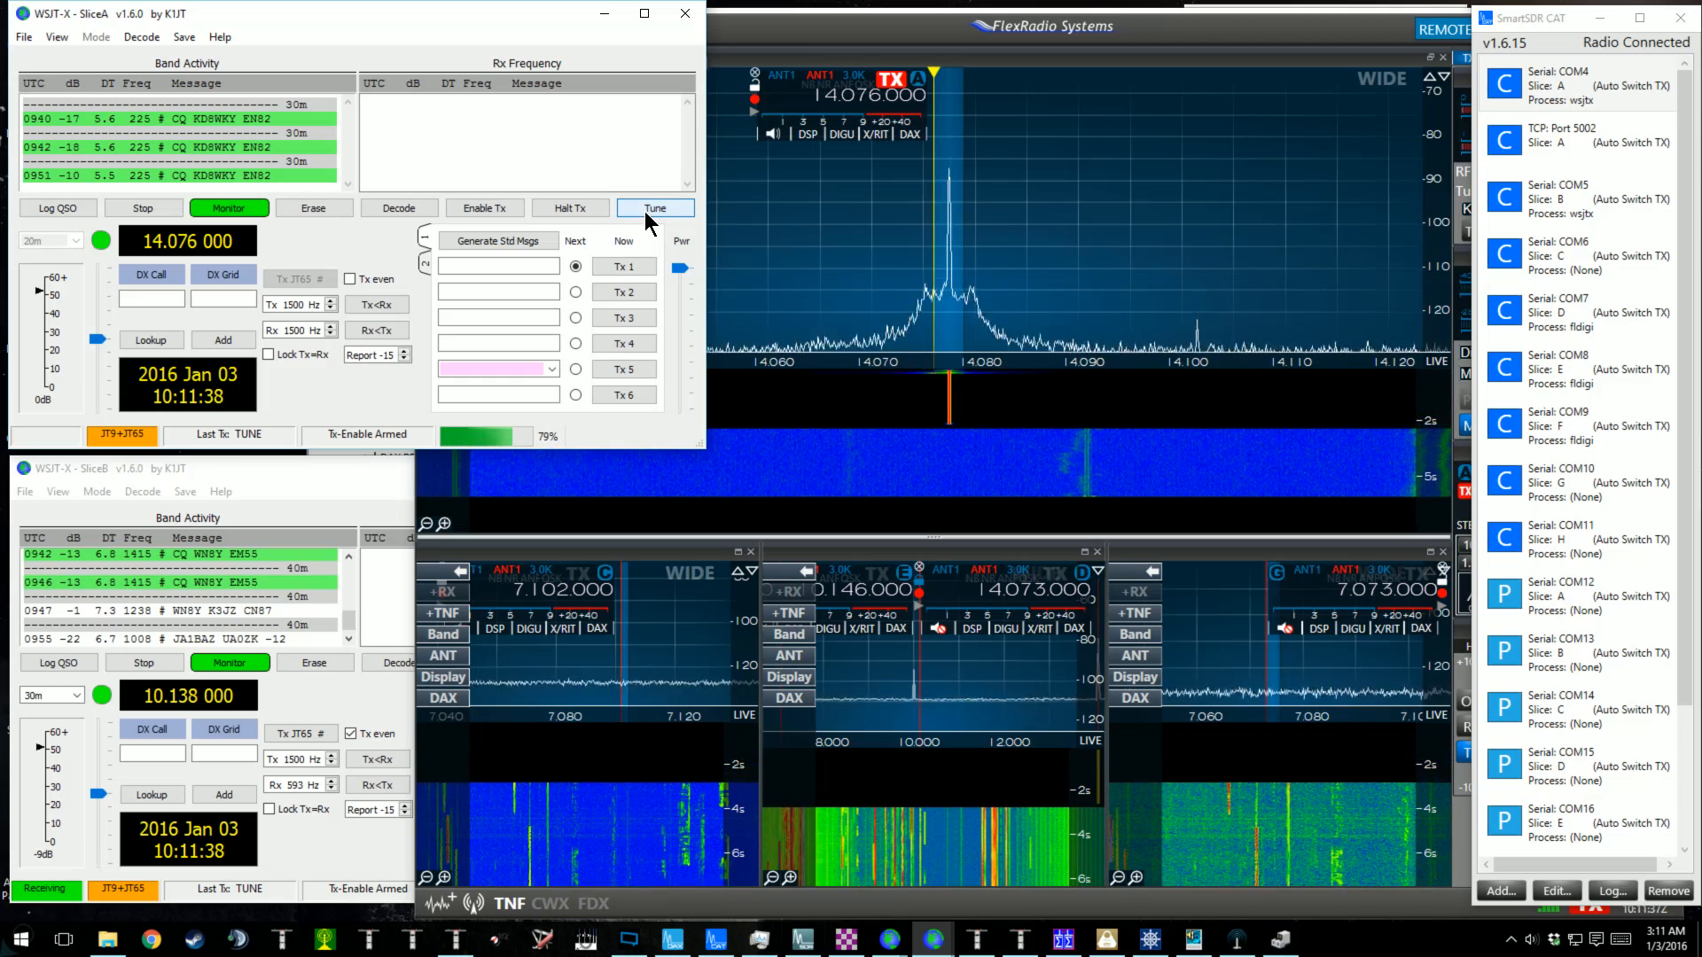
Inspect the receive antenna choices of slice A in SmartSDR without changing them, and return to the WSJT-X SliceA window.
{"action": "left_click", "coordinate": [301, 464]}
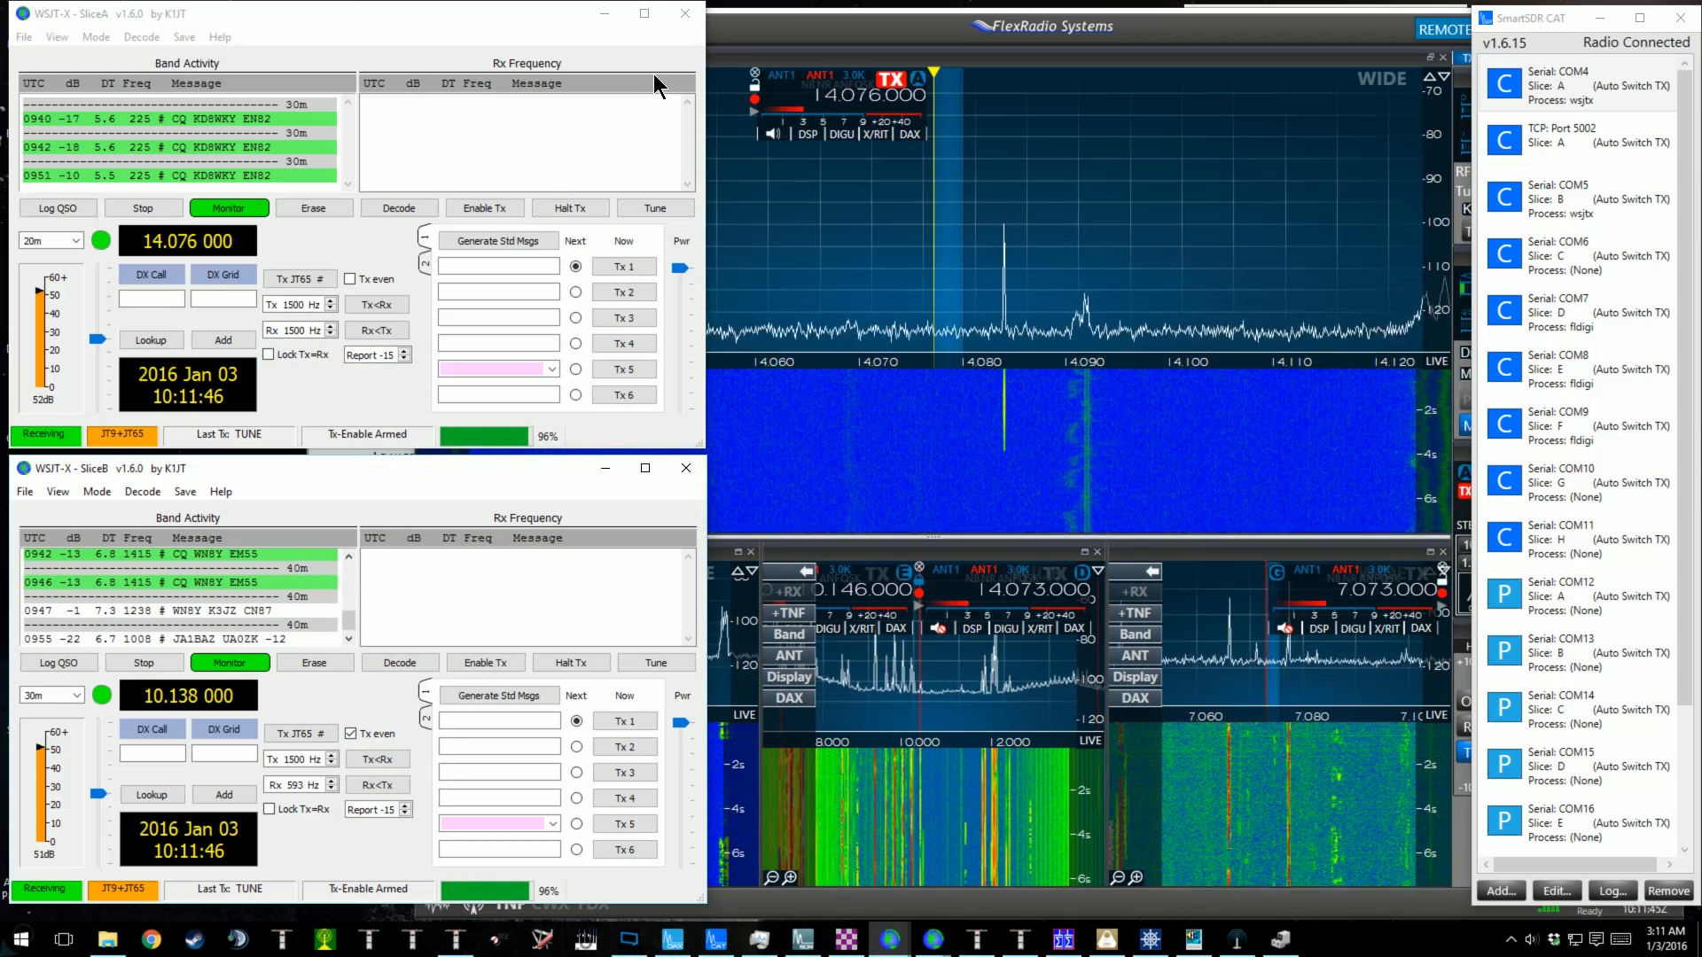
{"action": "left_click", "coordinate": [785, 25]}
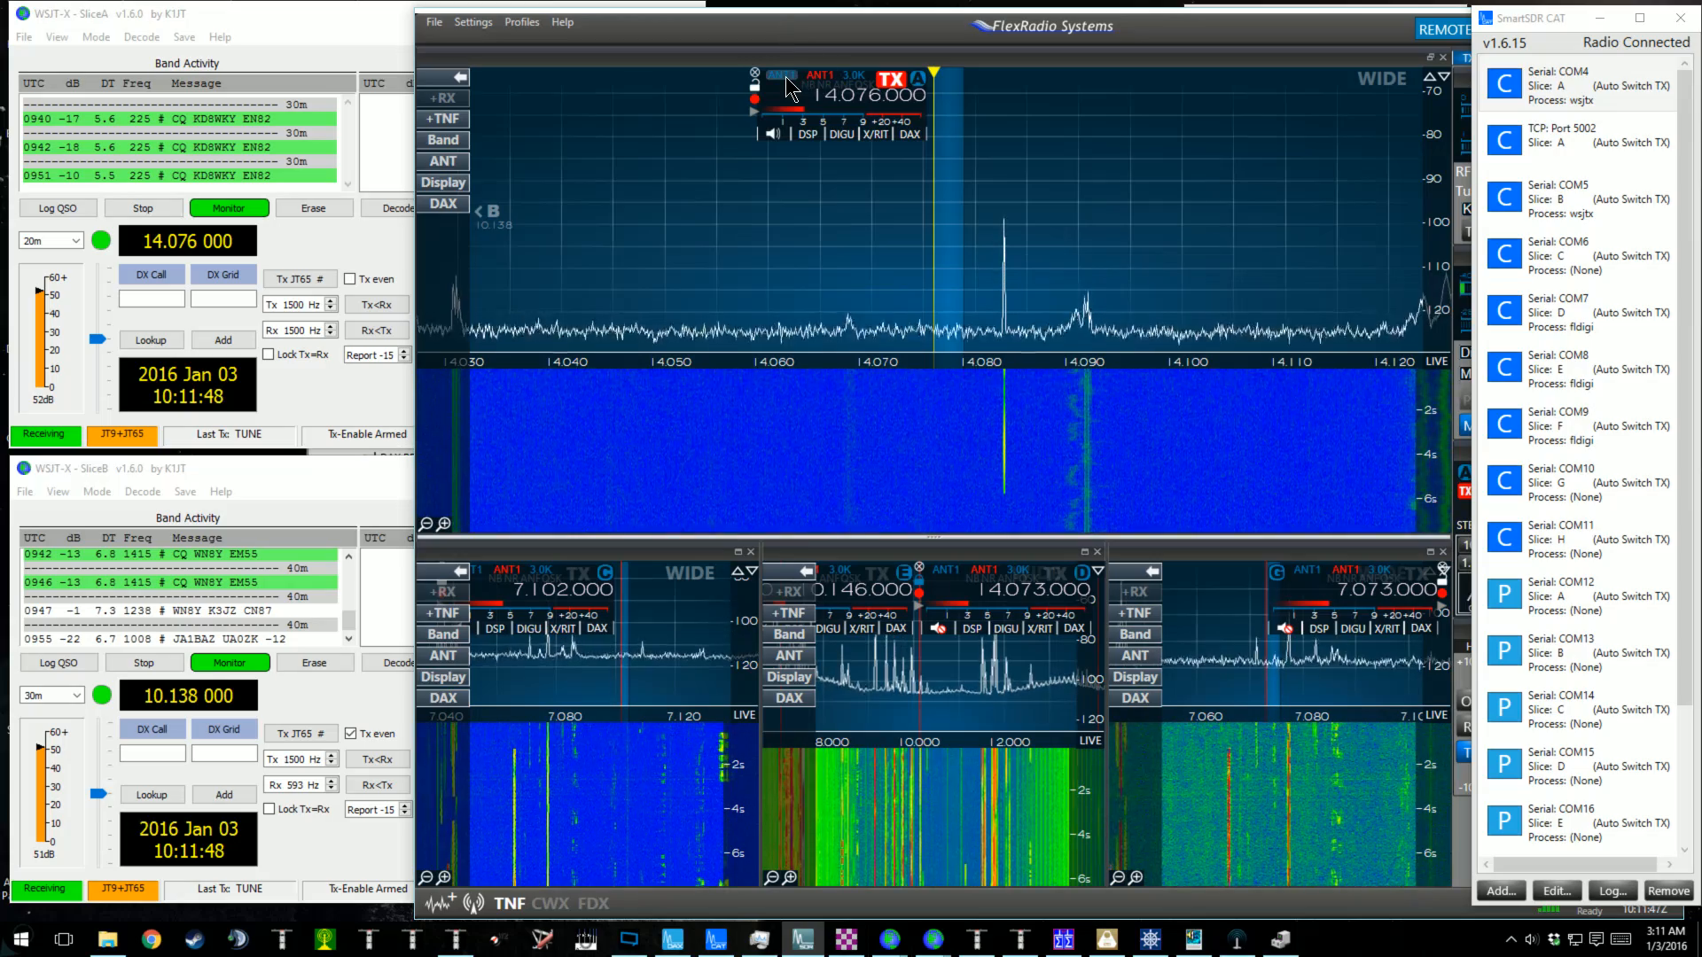
{"action": "left_click", "coordinate": [781, 74]}
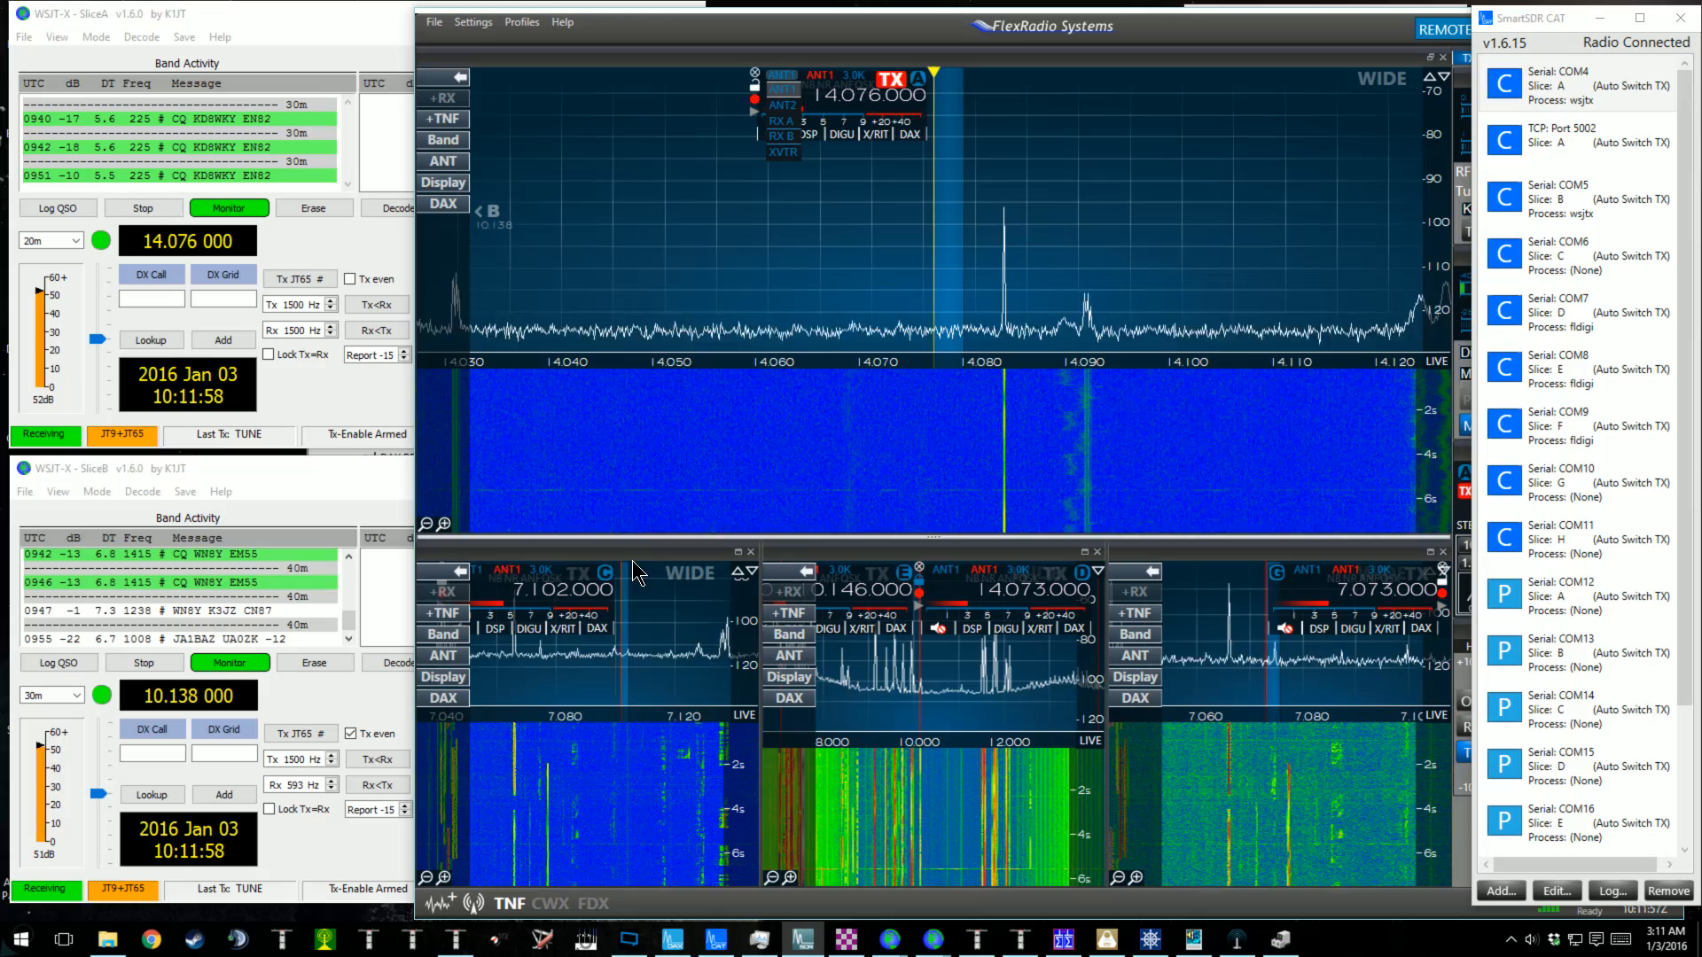
{"action": "left_click", "coordinate": [628, 904]}
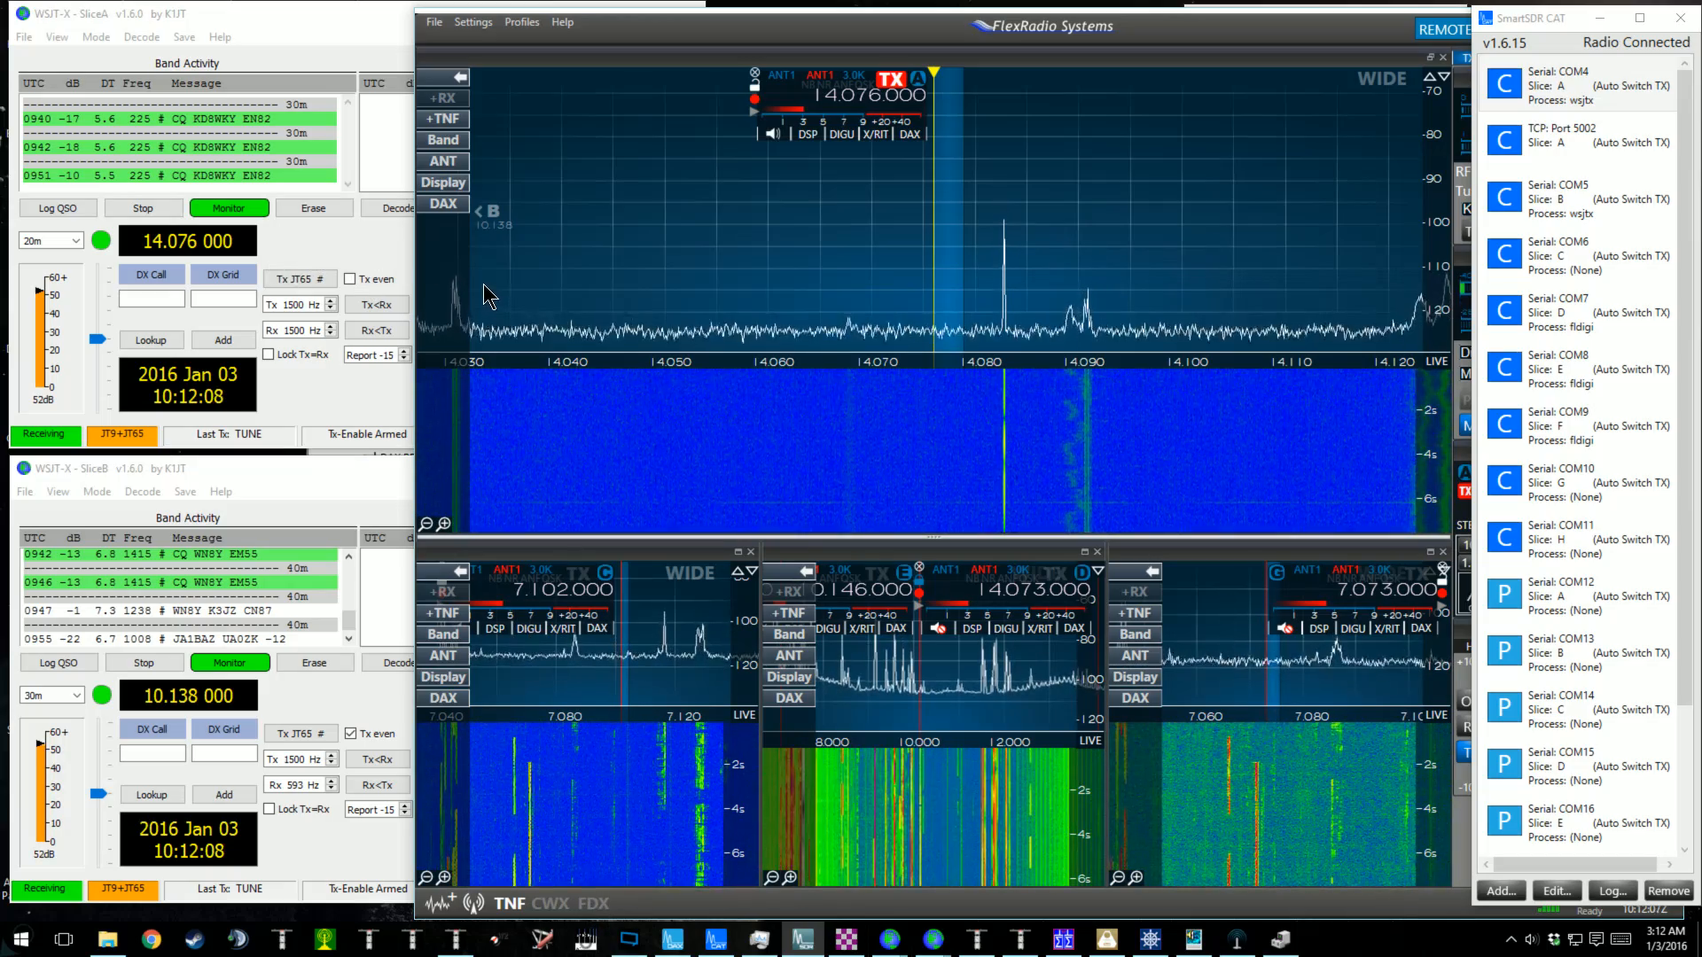
{"action": "left_click", "coordinate": [322, 236]}
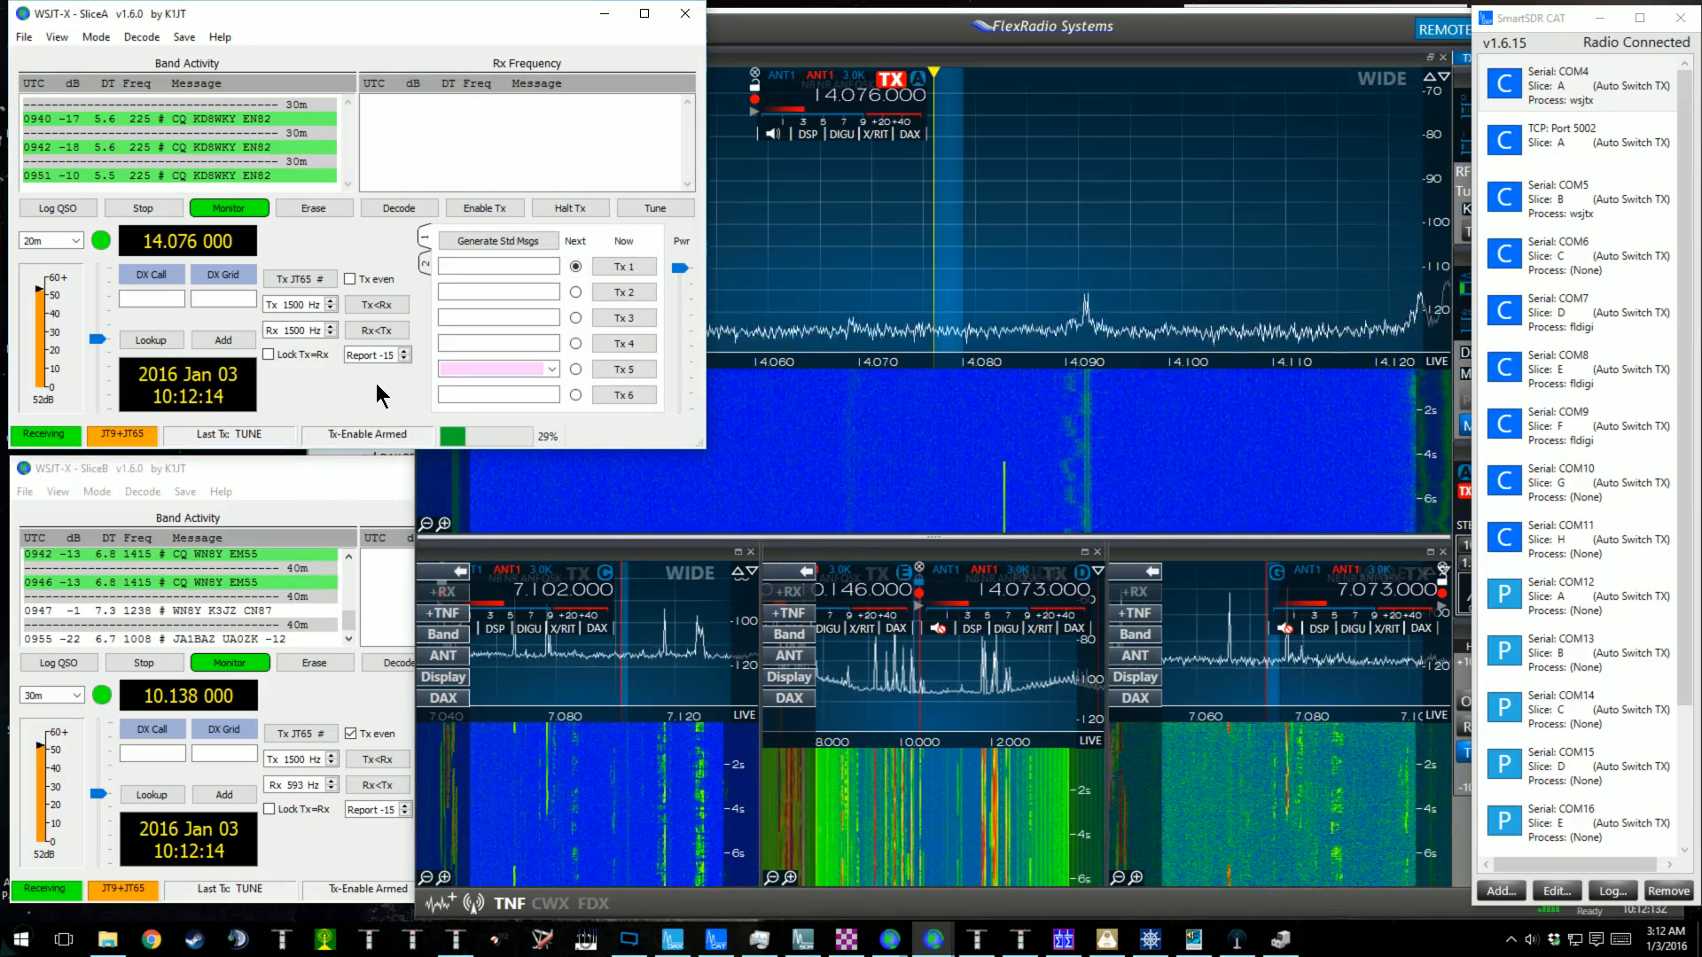
Restore SmartSDR's tiled panadapter layout and rearrange its window so that the DAX Control Panel can be brought into view.
{"action": "left_click", "coordinate": [390, 466]}
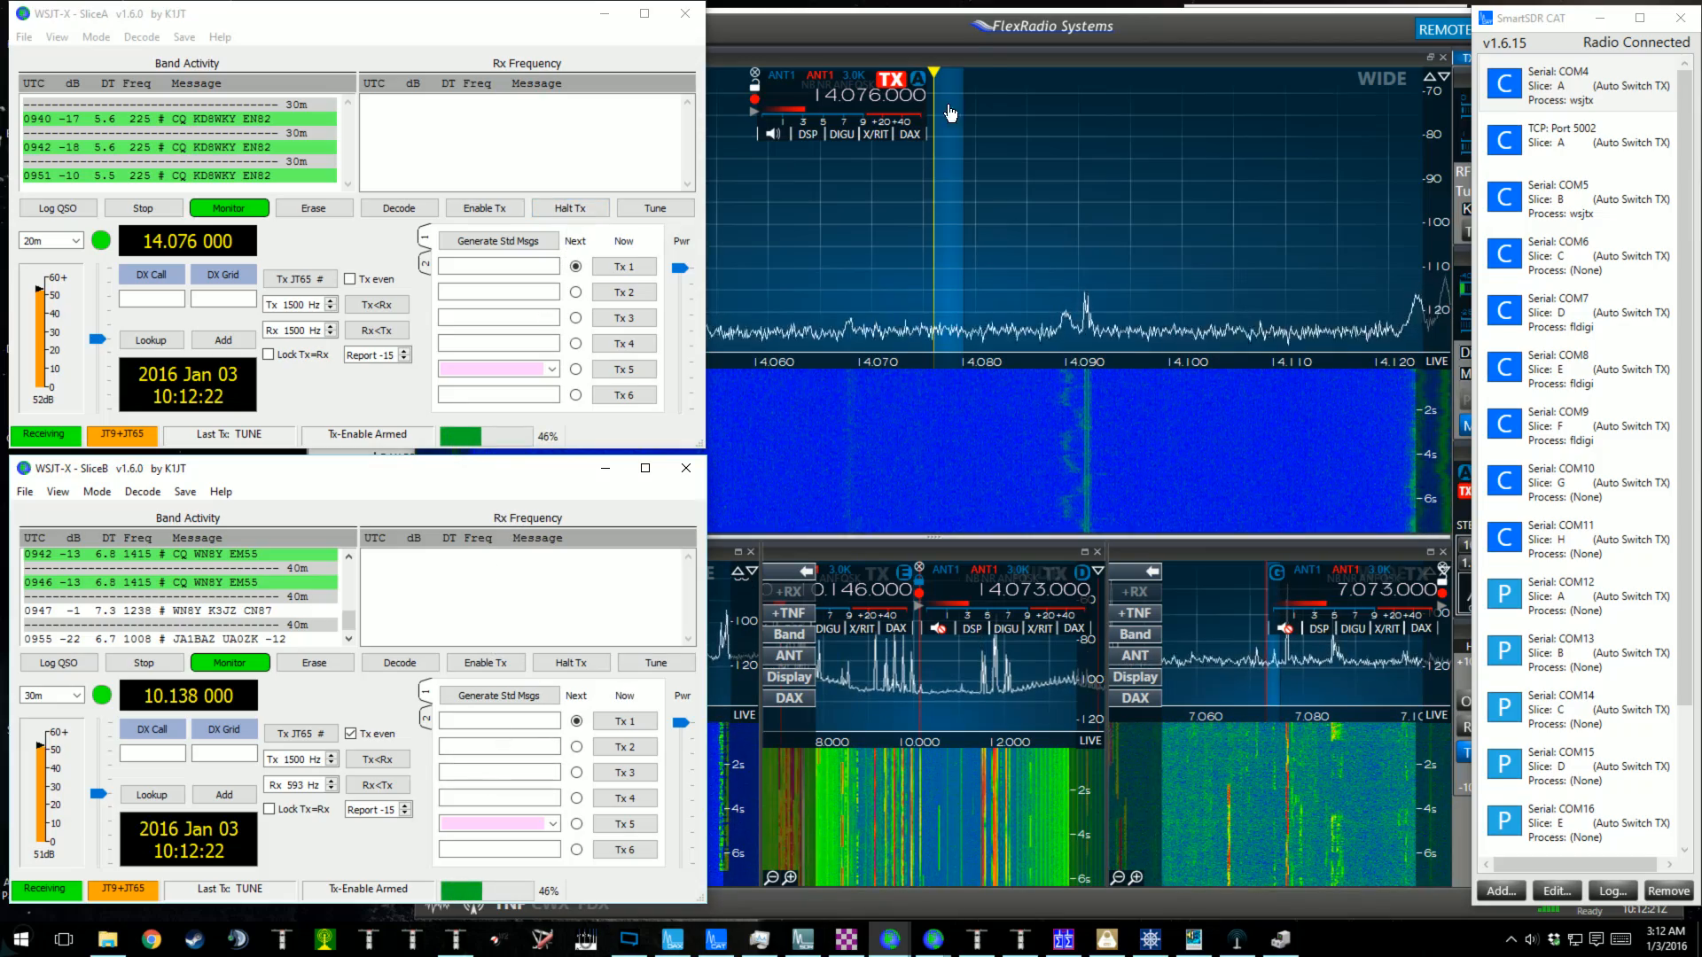
{"action": "left_click", "coordinate": [977, 46]}
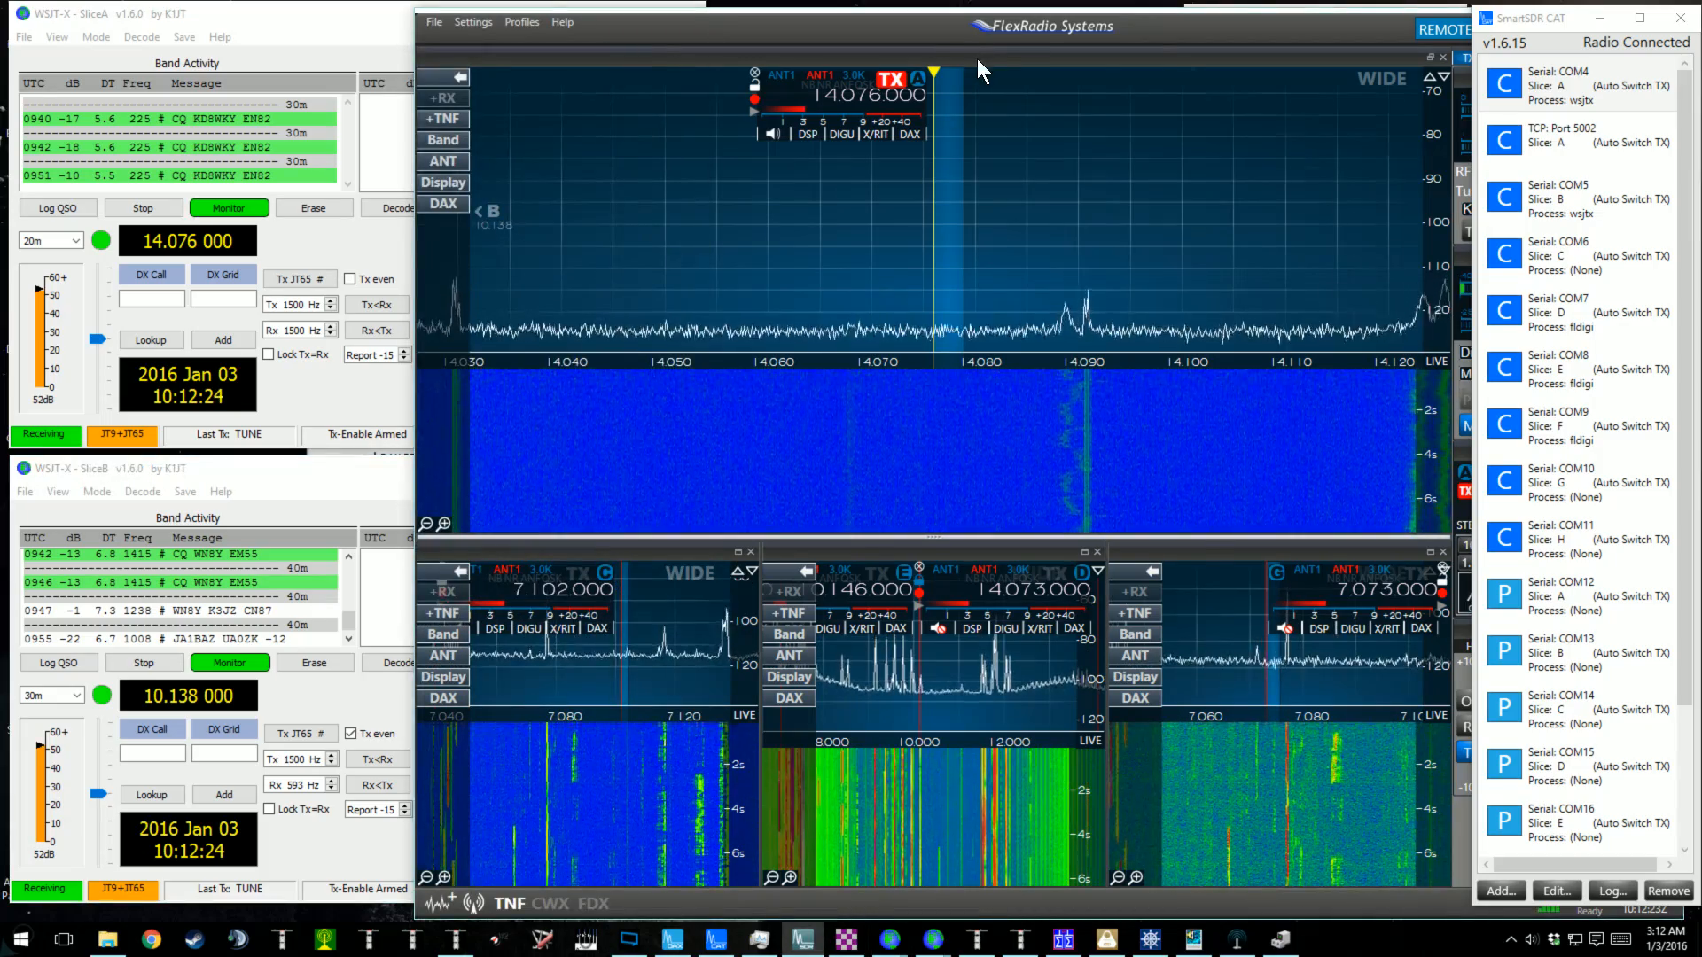
{"action": "double_click", "coordinate": [976, 59]}
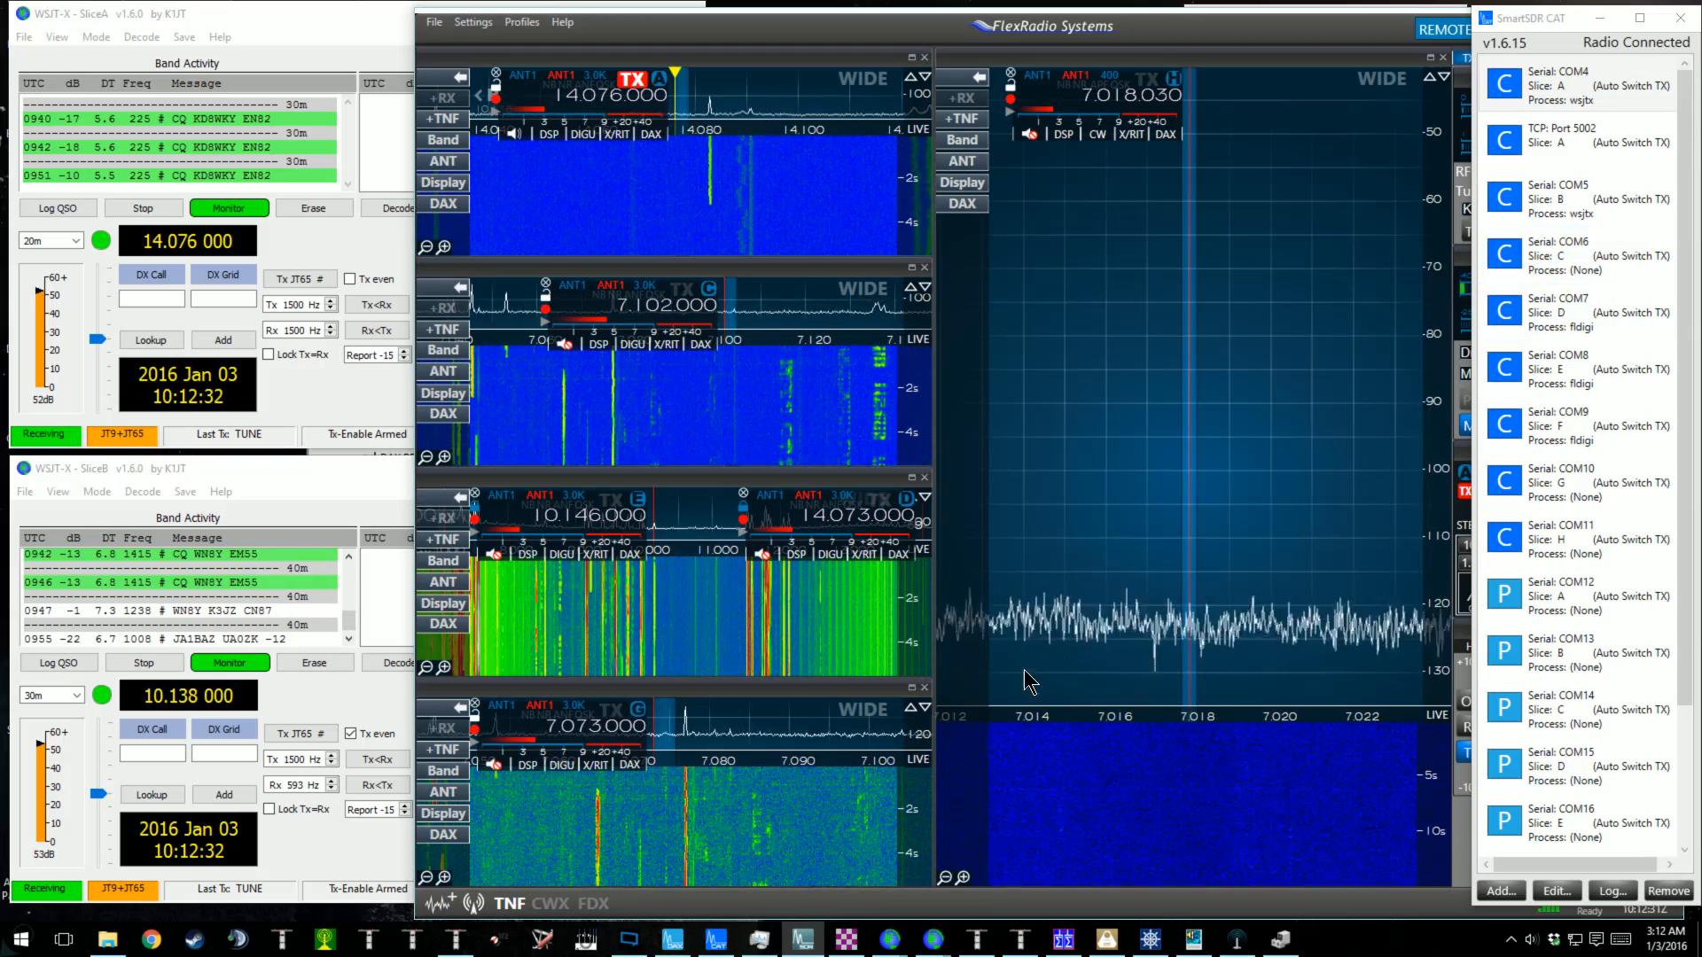
{"action": "left_click", "coordinate": [843, 945]}
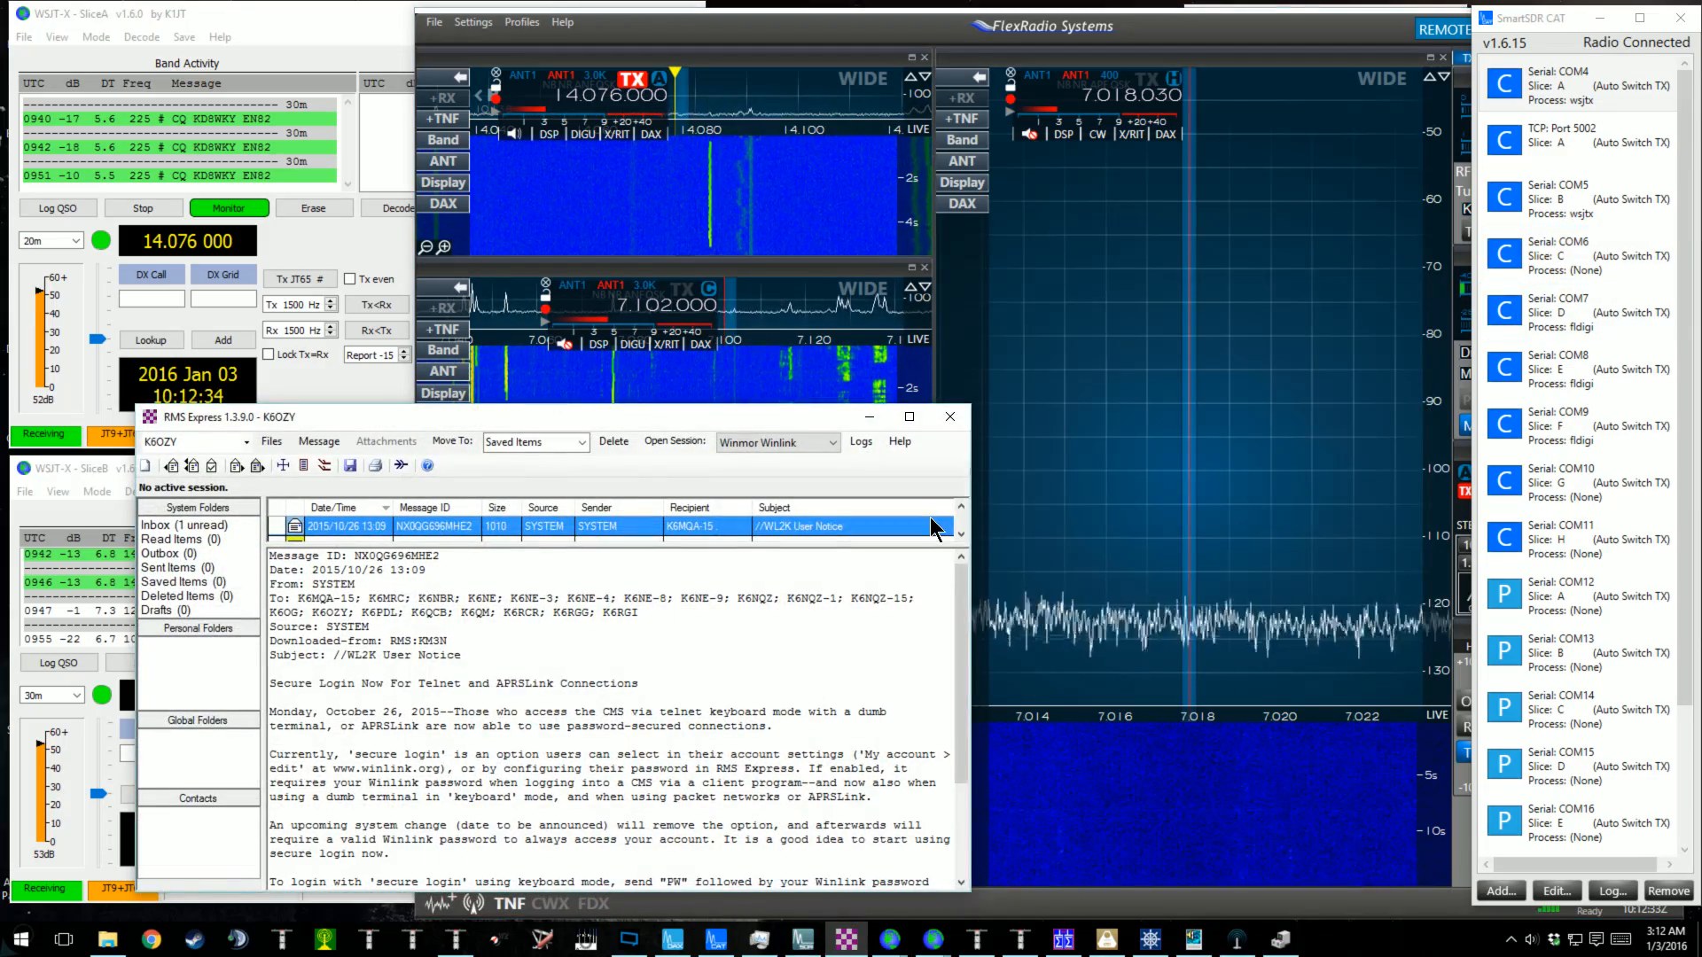
{"action": "left_click_drag", "start_coordinate": [945, 21], "coordinate": [535, 19]}
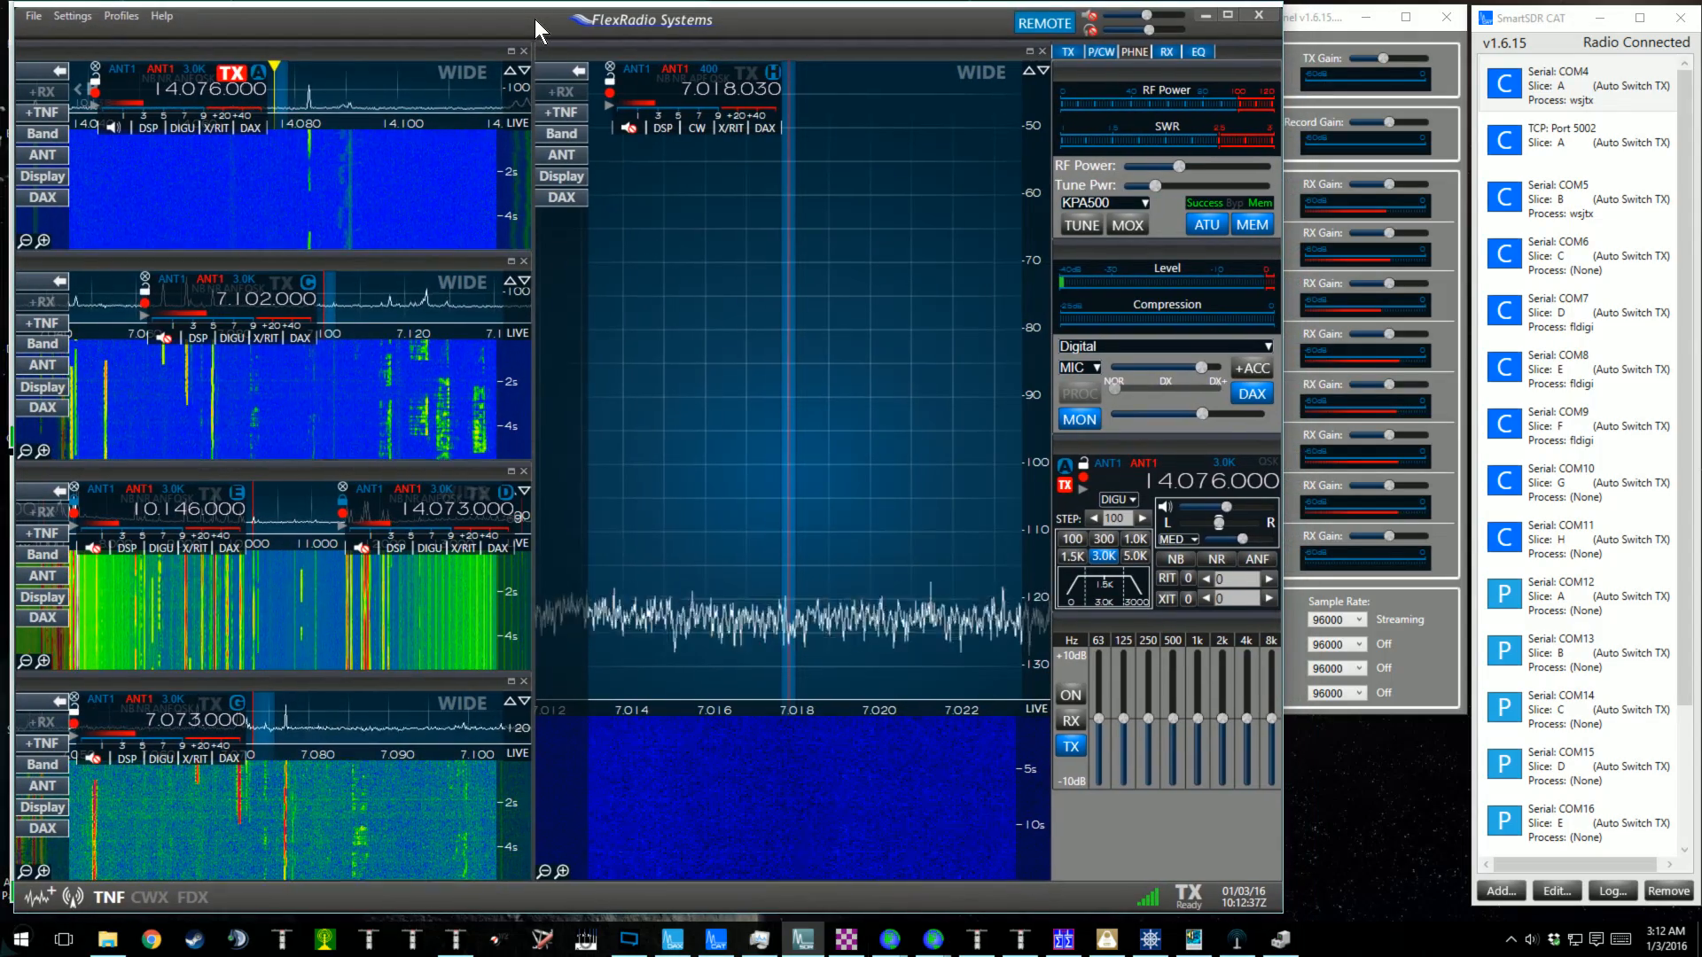
{"action": "left_click", "coordinate": [1320, 32]}
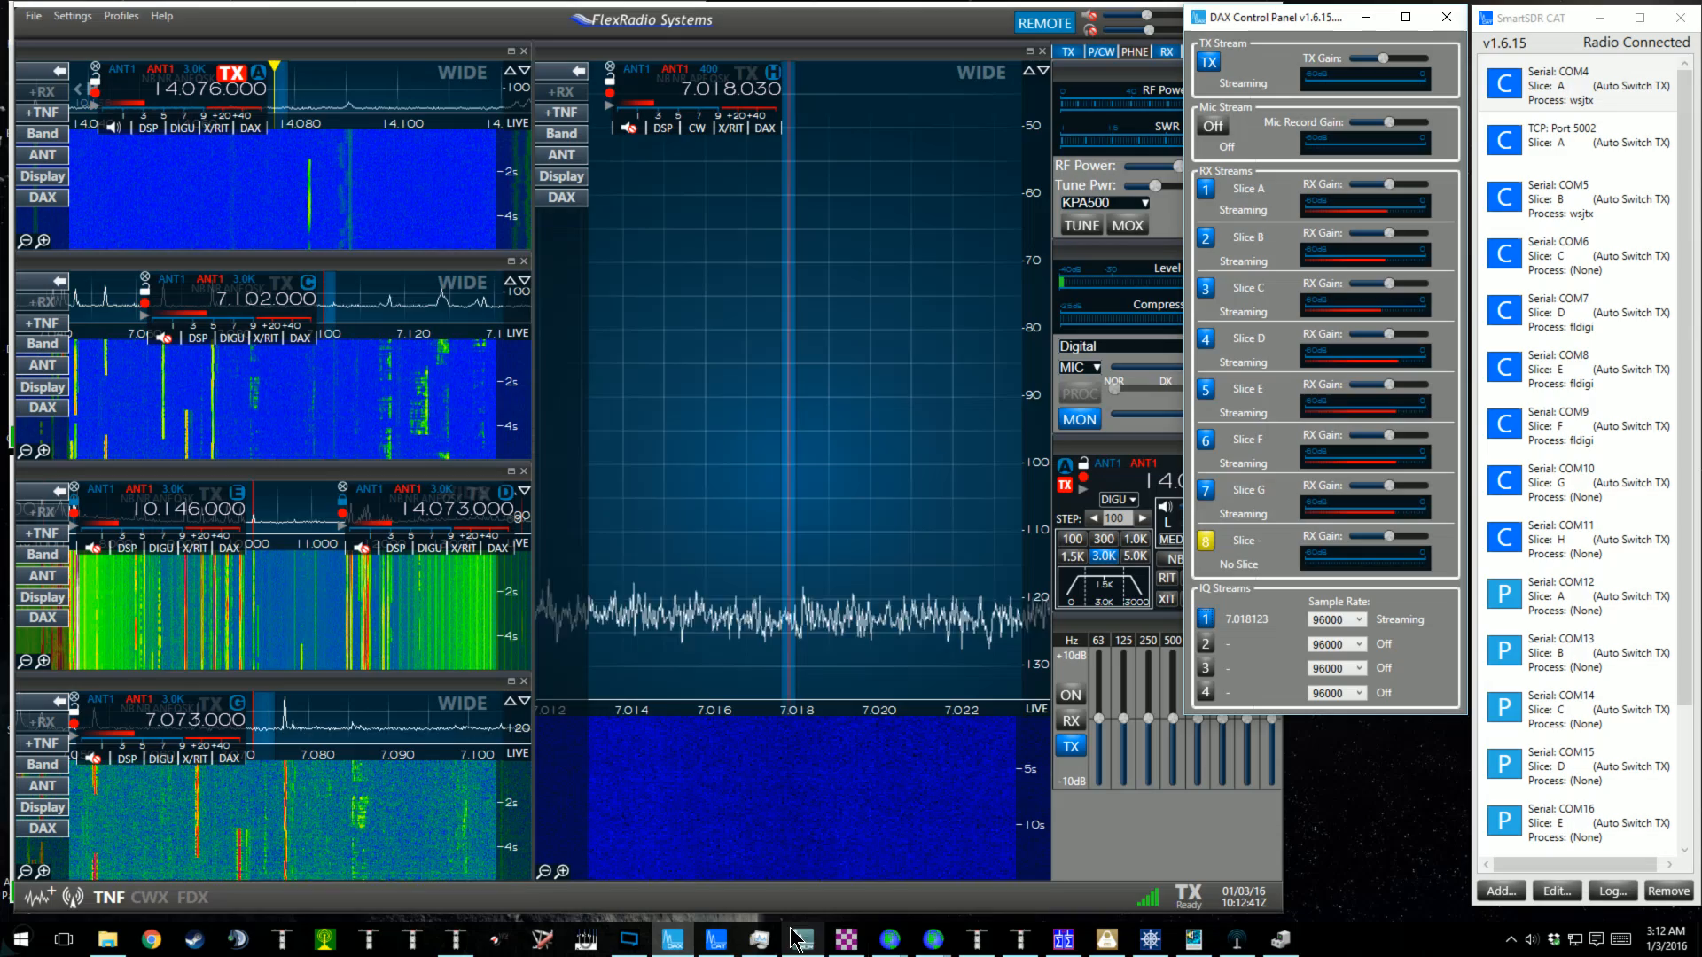
Switch to RMS Express, open a Winmor Winlink session and move the RMS Express and WINMOR TNC windows clear of each other.
{"action": "left_click", "coordinate": [846, 939]}
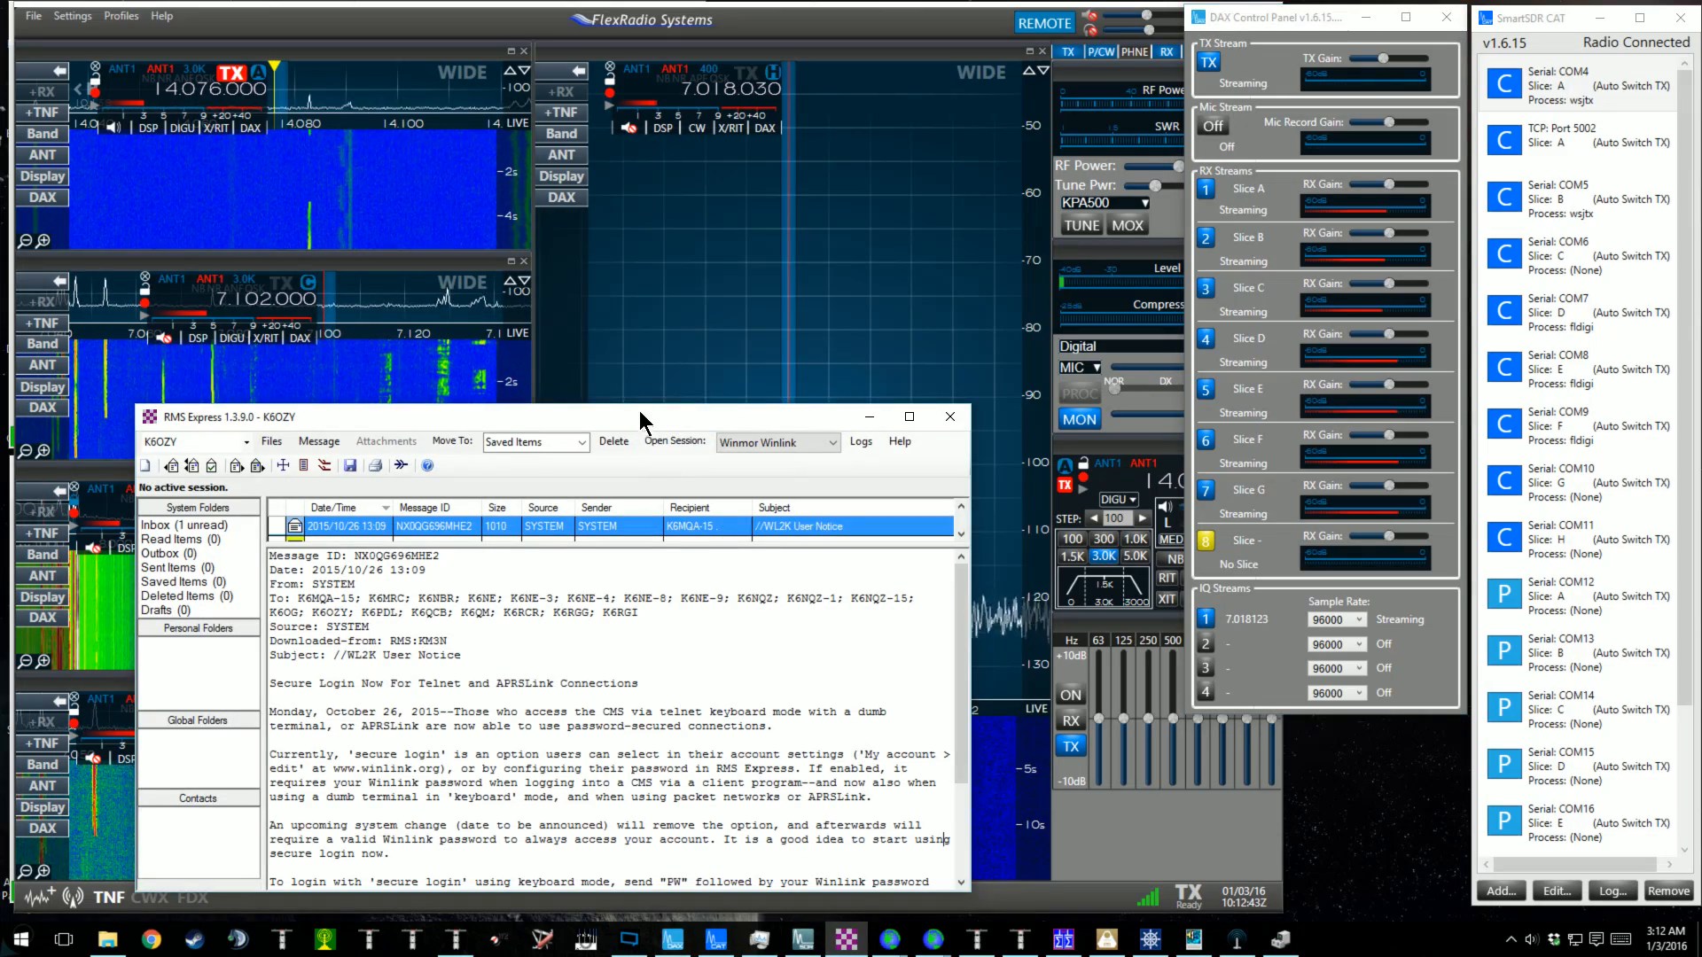
{"action": "left_click_drag", "start_coordinate": [640, 411], "coordinate": [905, 399]}
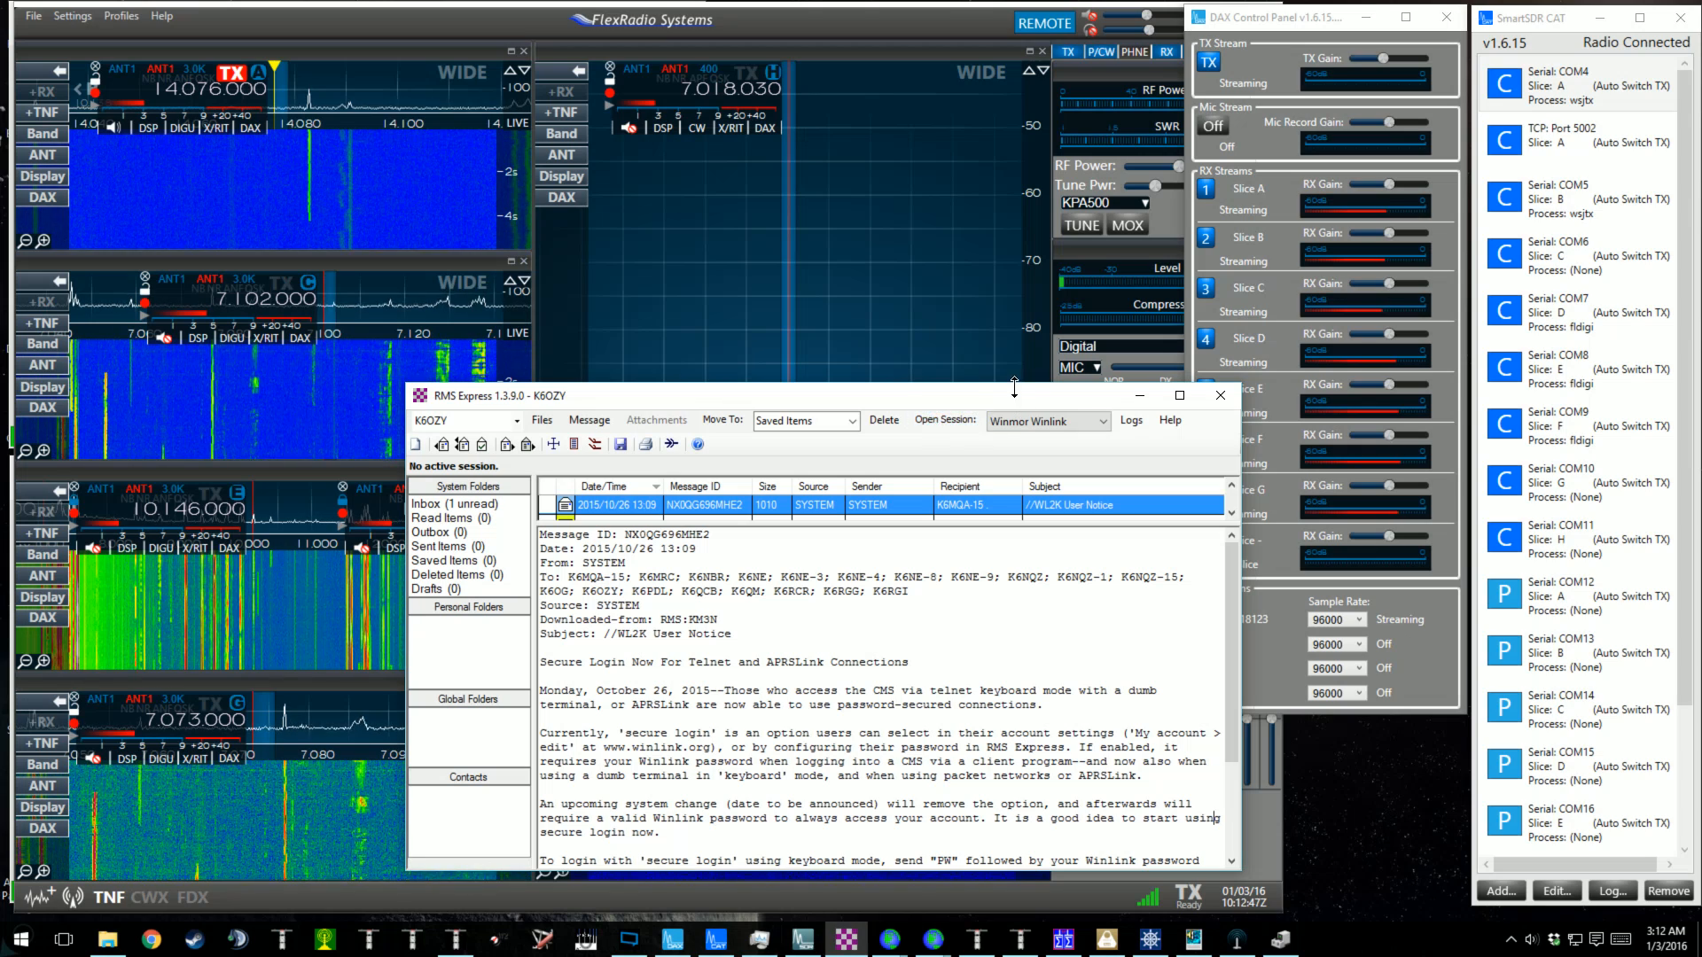
{"action": "left_click", "coordinate": [947, 420]}
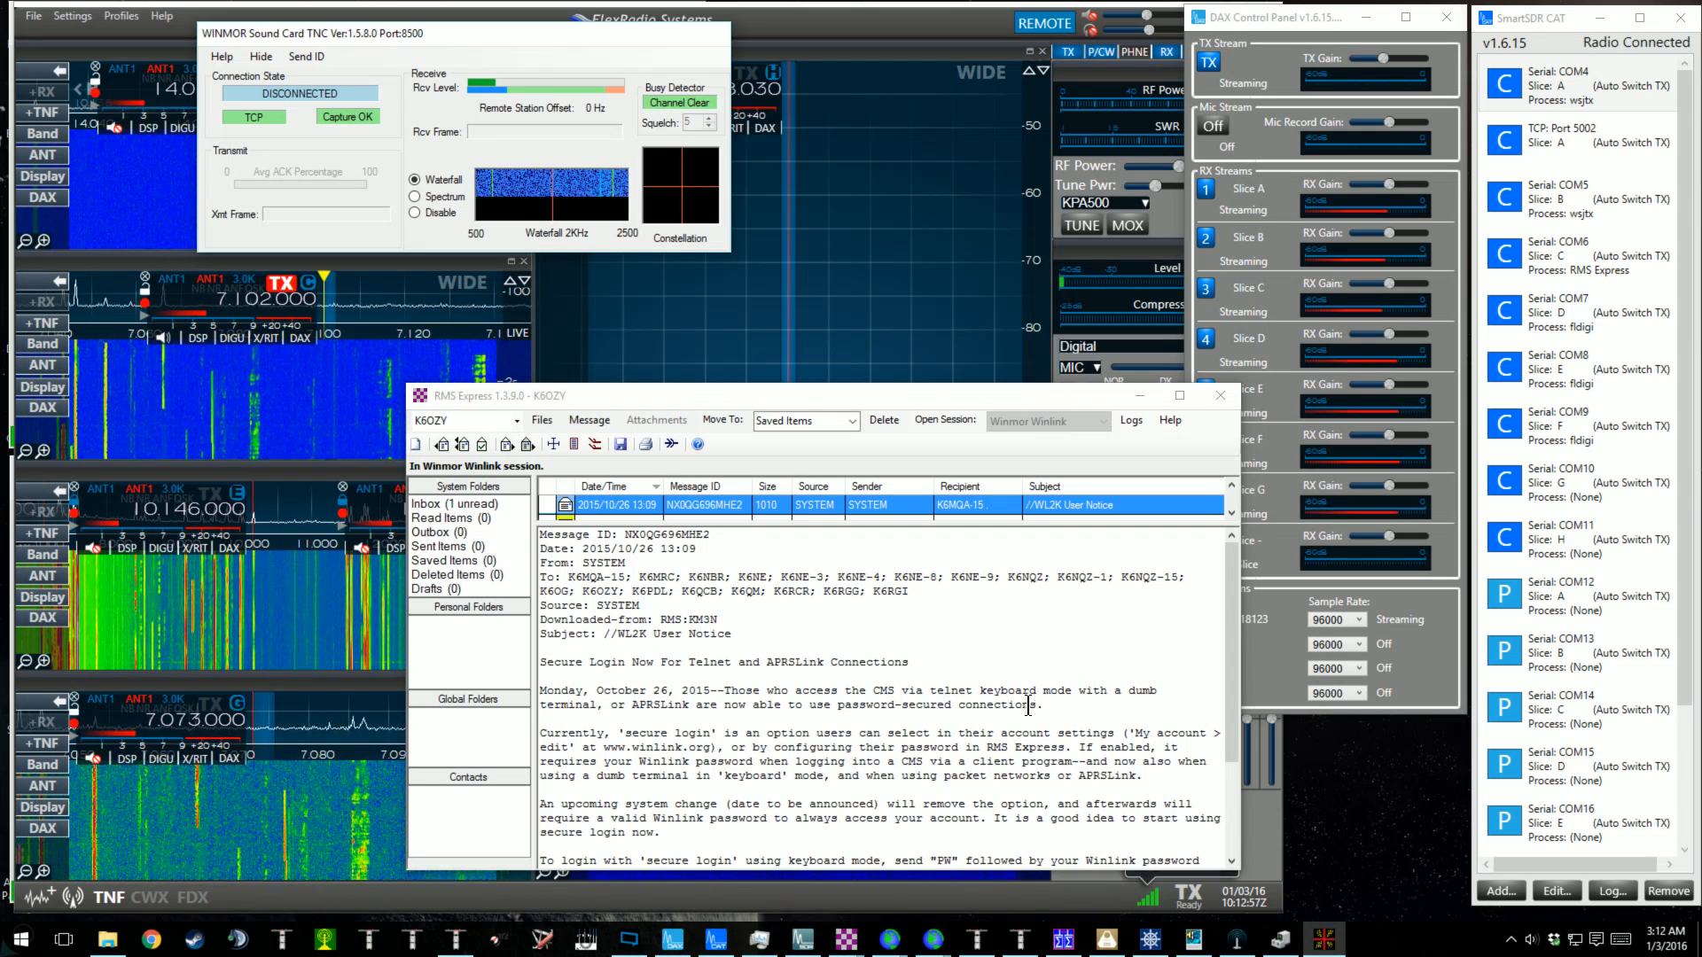
{"action": "mouse_move", "coordinate": [846, 938]}
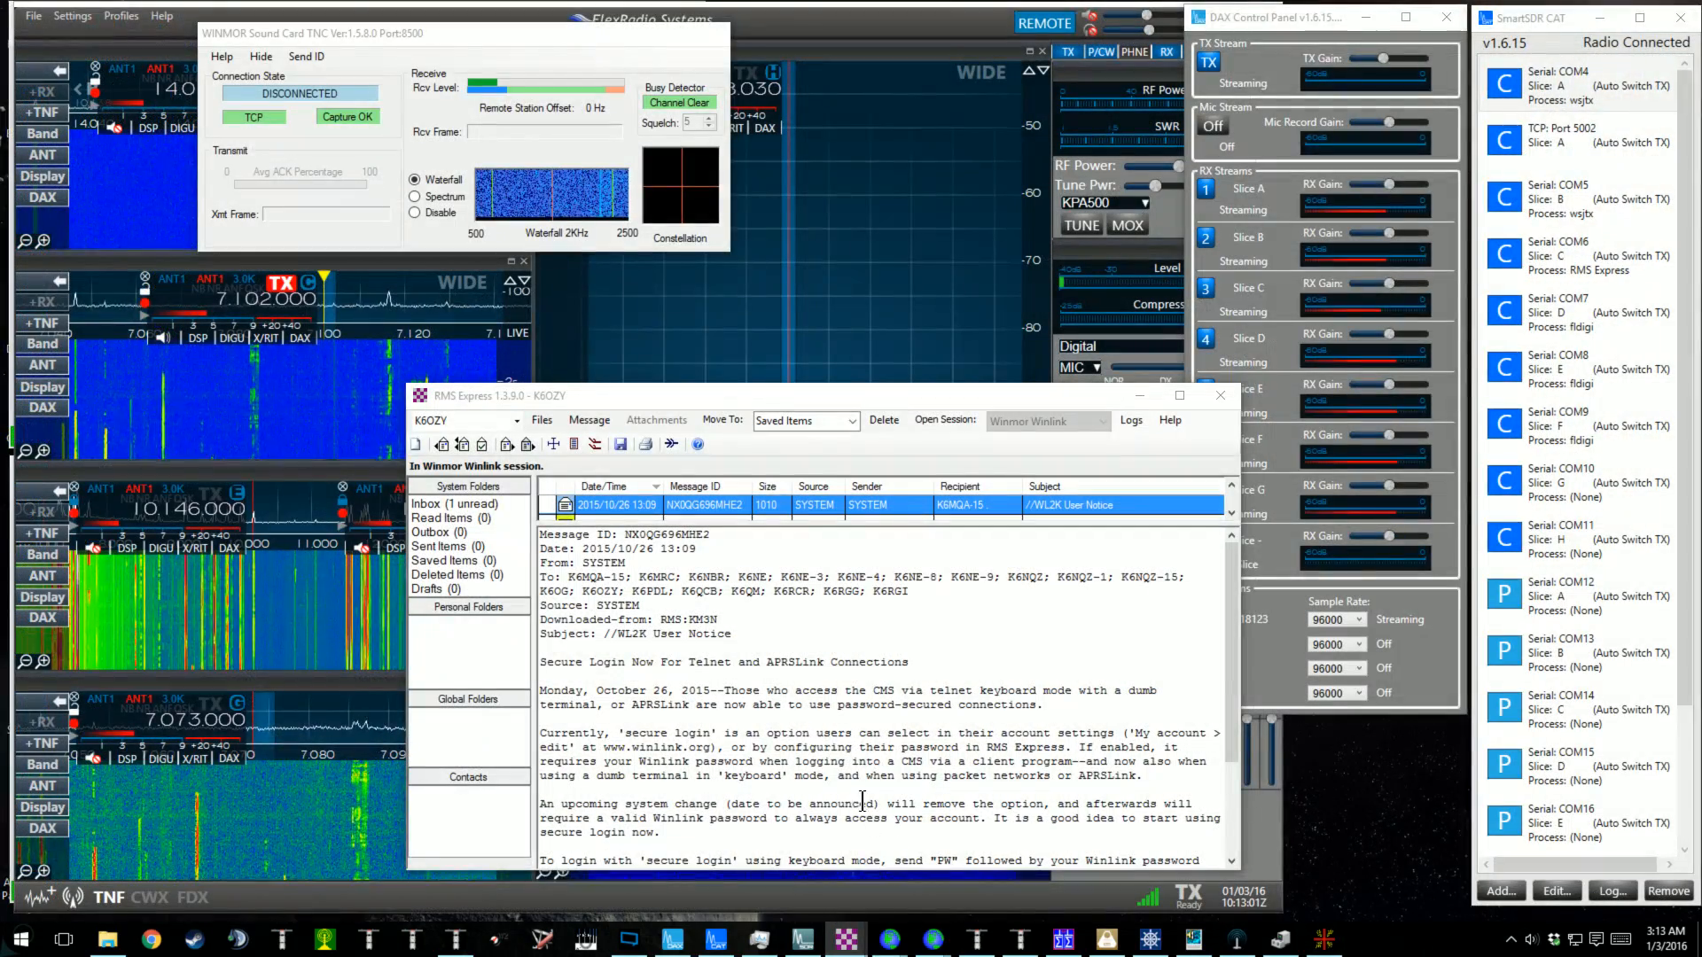
{"action": "left_click_drag", "start_coordinate": [502, 35], "coordinate": [542, 71]}
{"action": "left_click", "coordinate": [924, 397]}
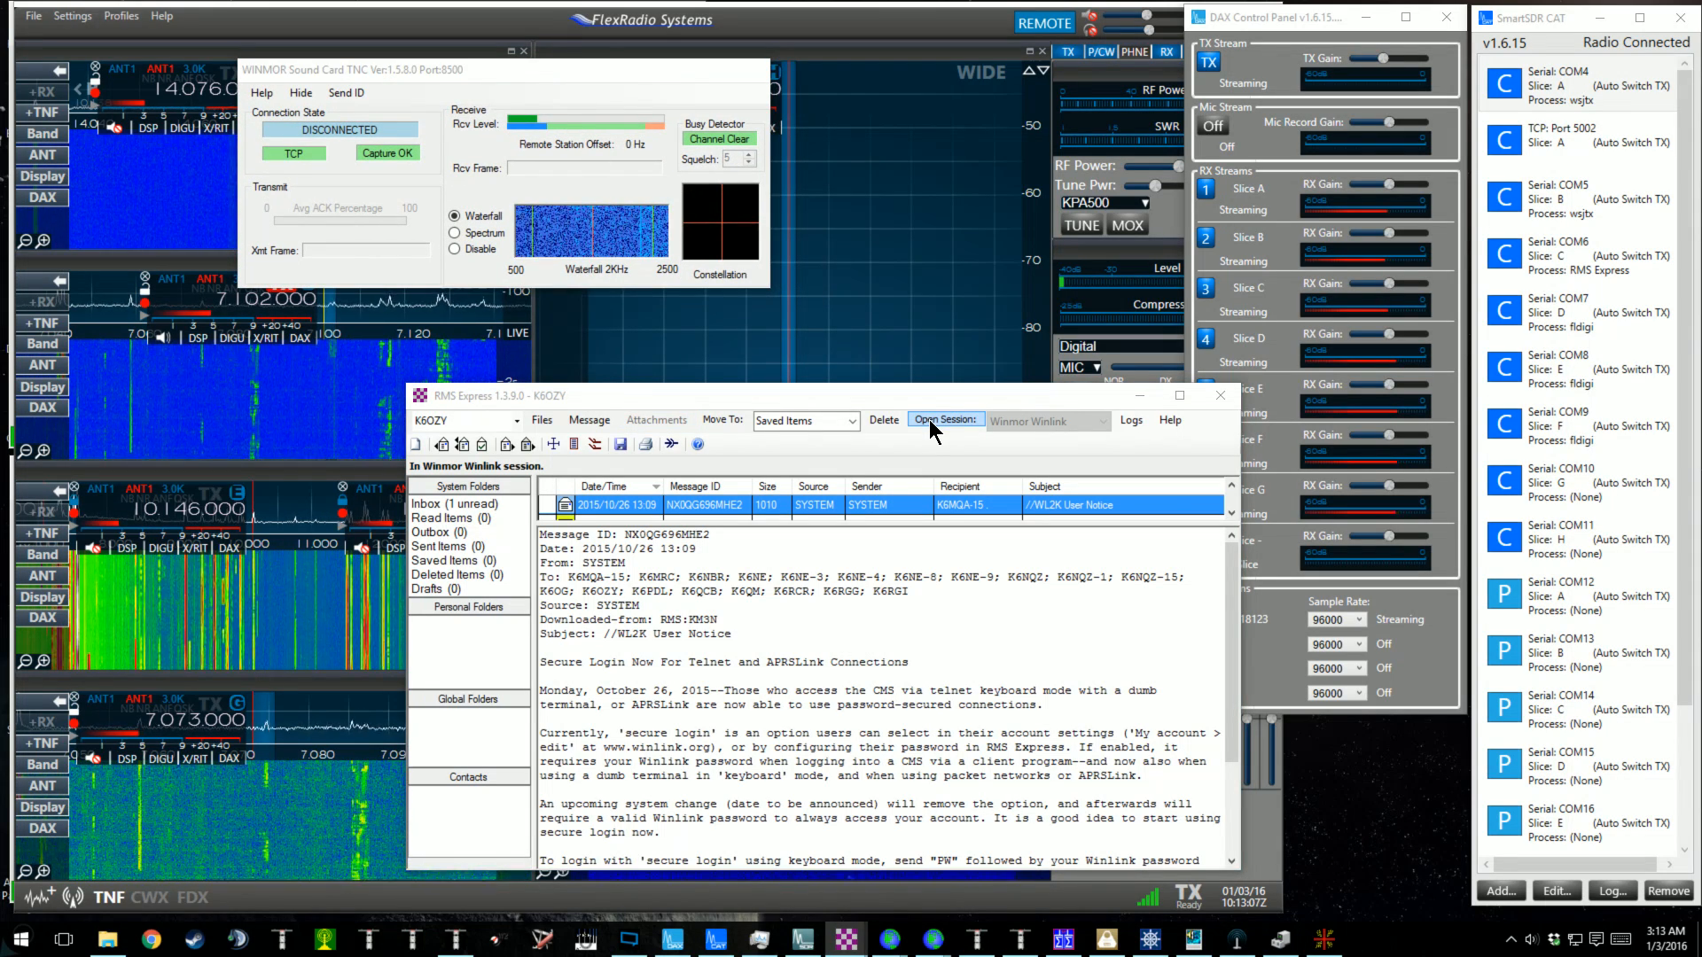
{"action": "left_click", "coordinate": [929, 418]}
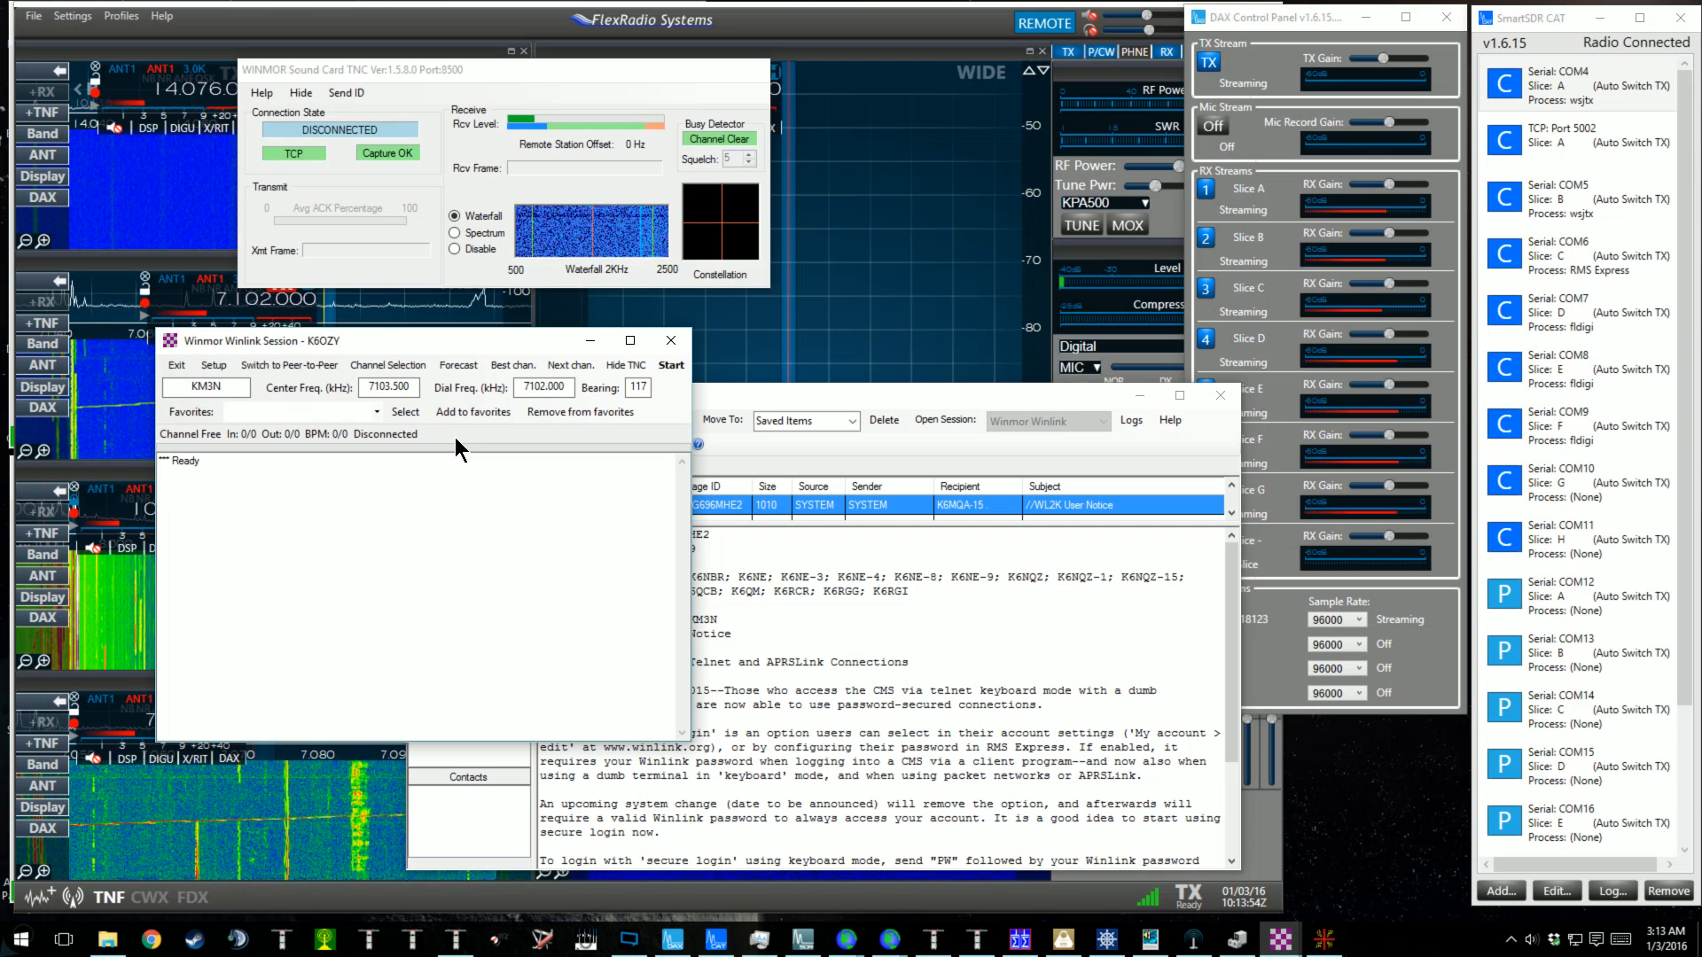
Check the Winmor Winlink radio setup for Flex radios on COM6, keep Flex as the PTT port, and update the settings.
{"action": "left_click", "coordinate": [215, 367]}
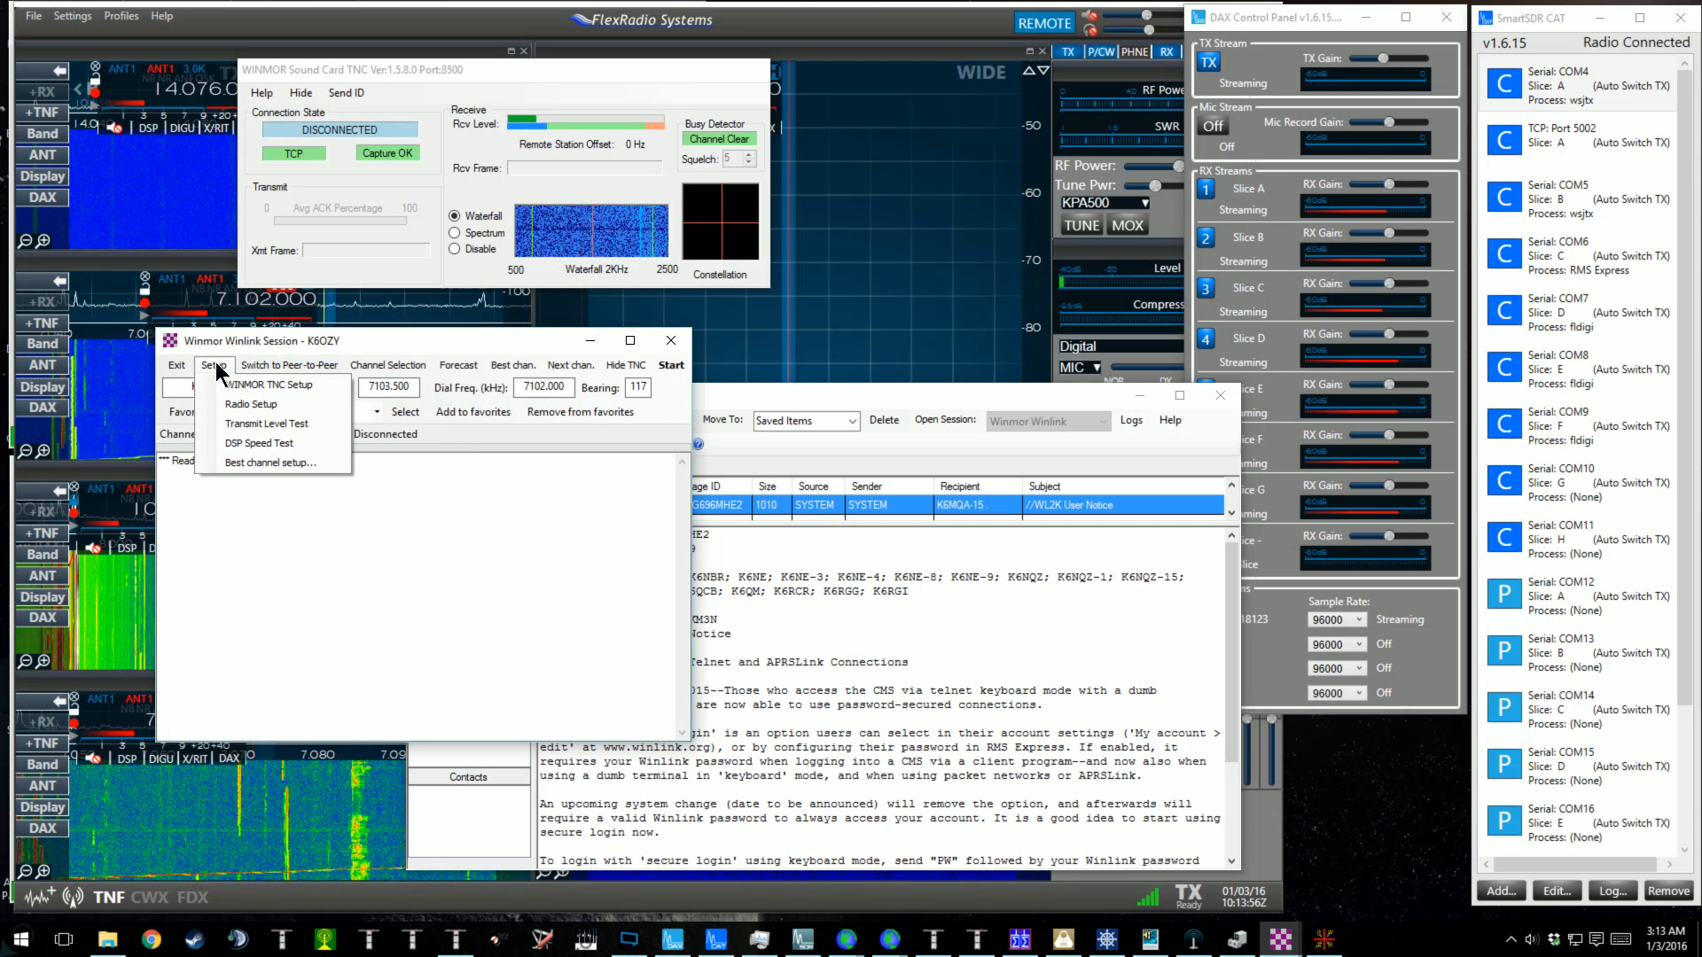
{"action": "left_click", "coordinate": [253, 405]}
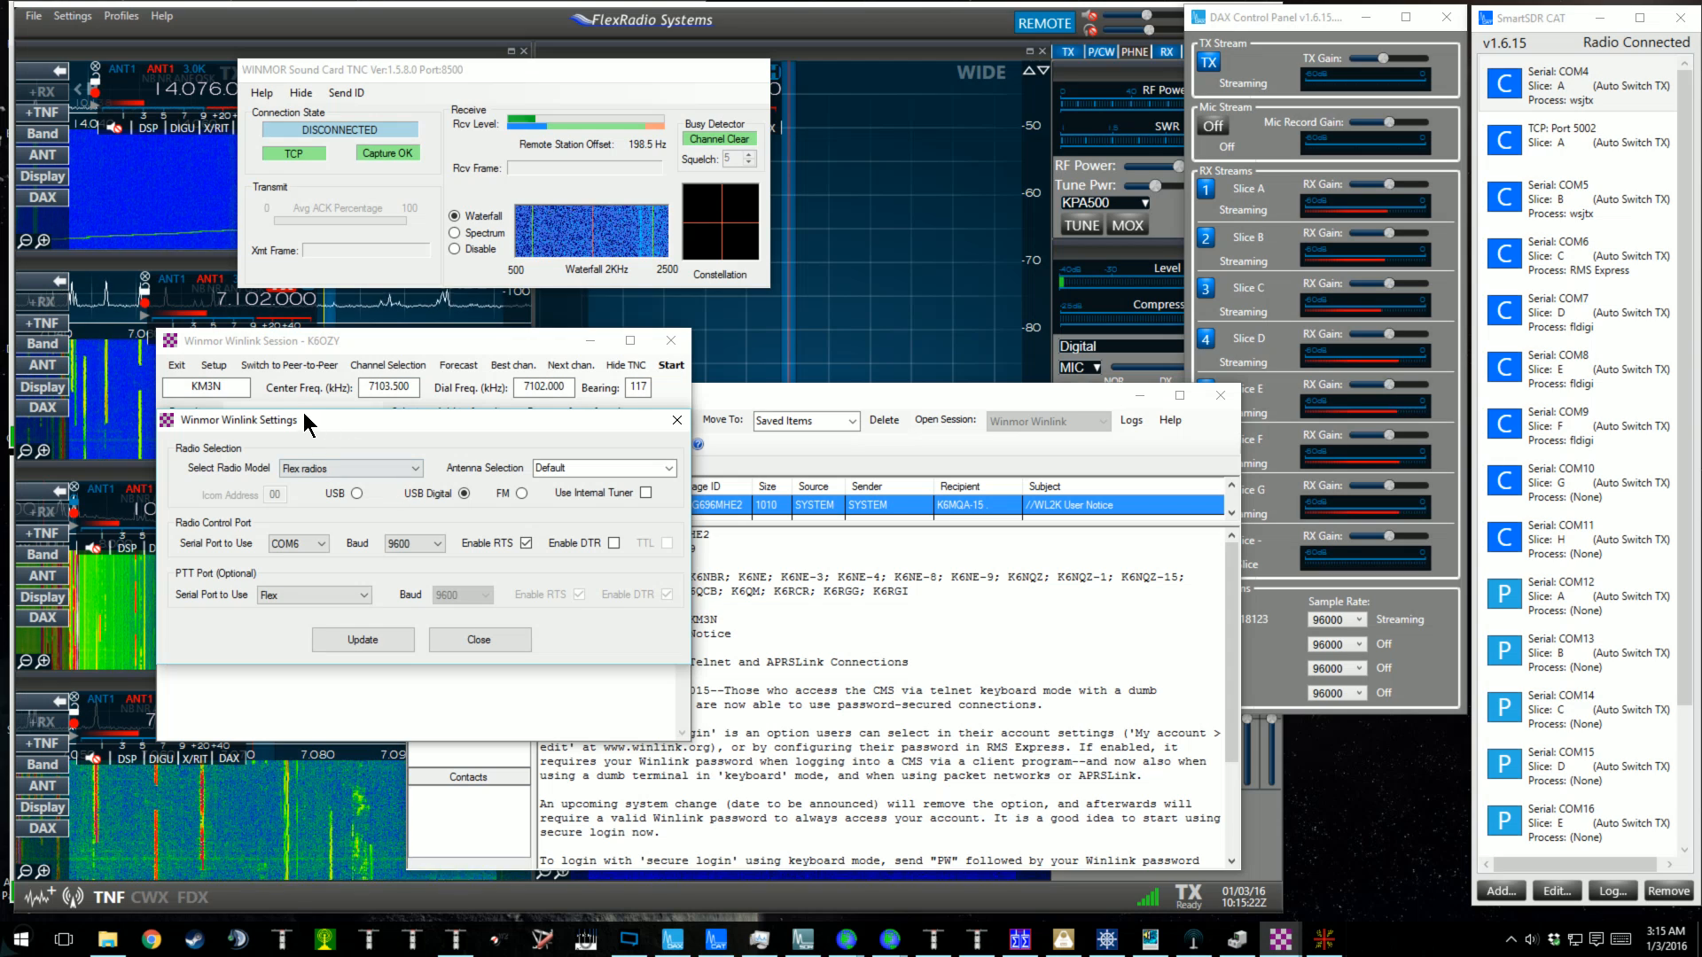
{"action": "mouse_move", "coordinate": [299, 418]}
{"action": "left_mouse_down"}
{"action": "mouse_move", "coordinate": [359, 395]}
{"action": "mouse_move", "coordinate": [307, 397]}
{"action": "left_mouse_up"}
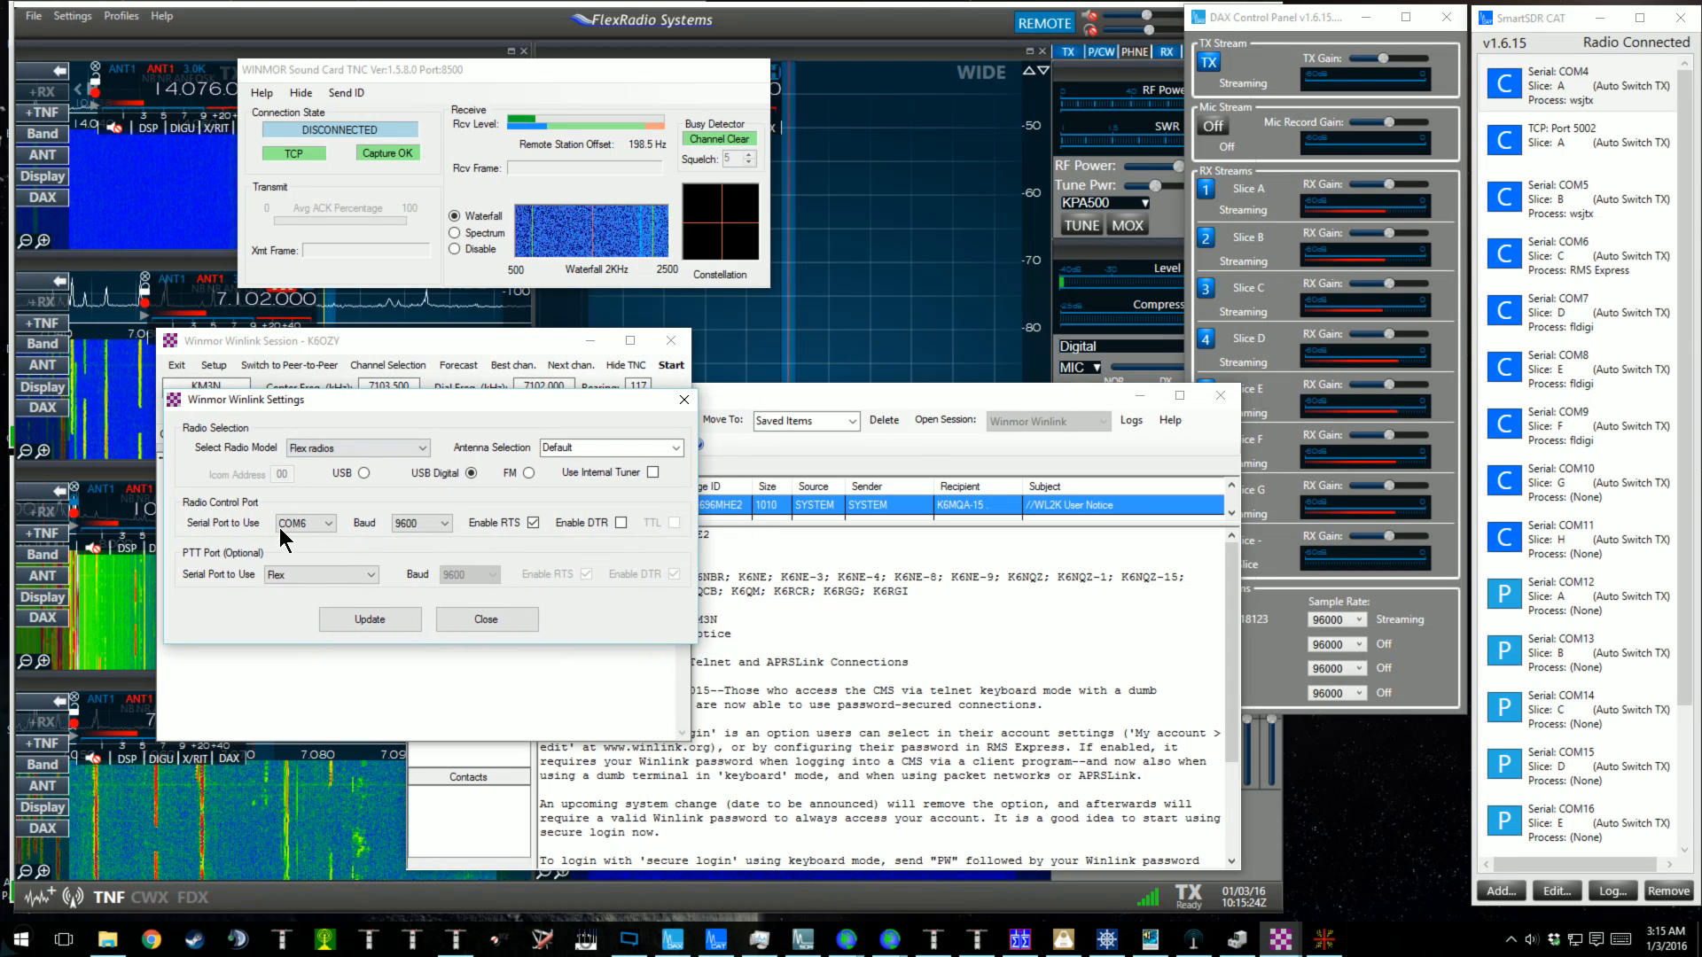
{"action": "left_click", "coordinate": [278, 577]}
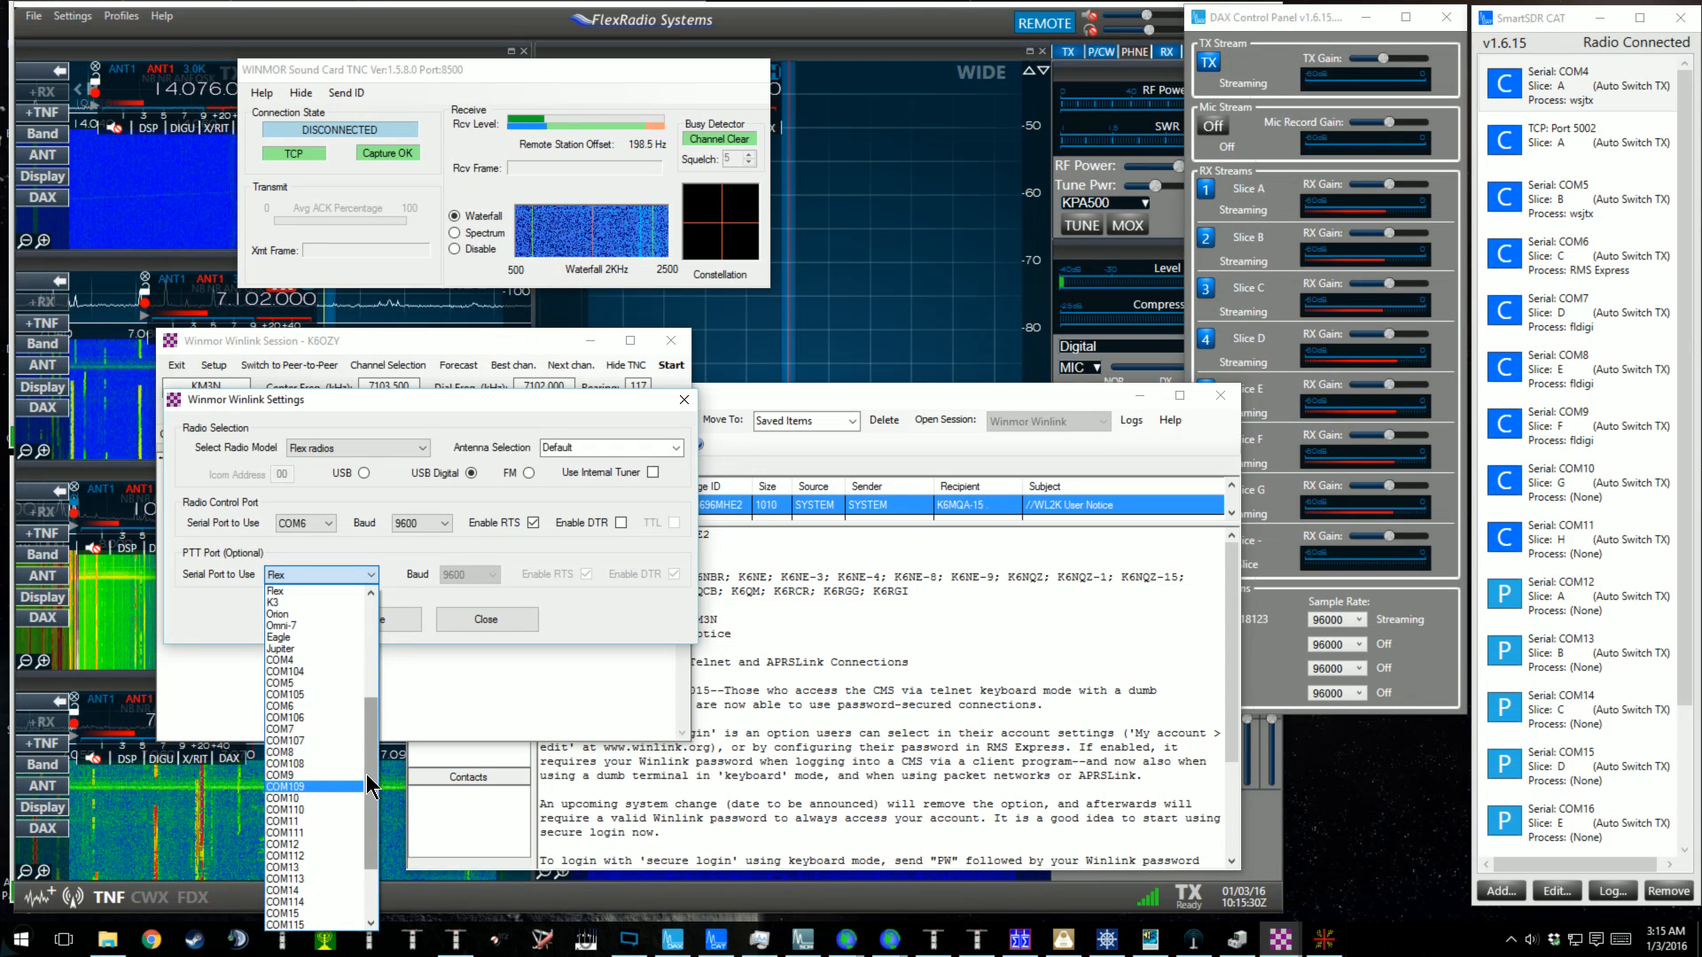
{"action": "left_click", "coordinate": [312, 574]}
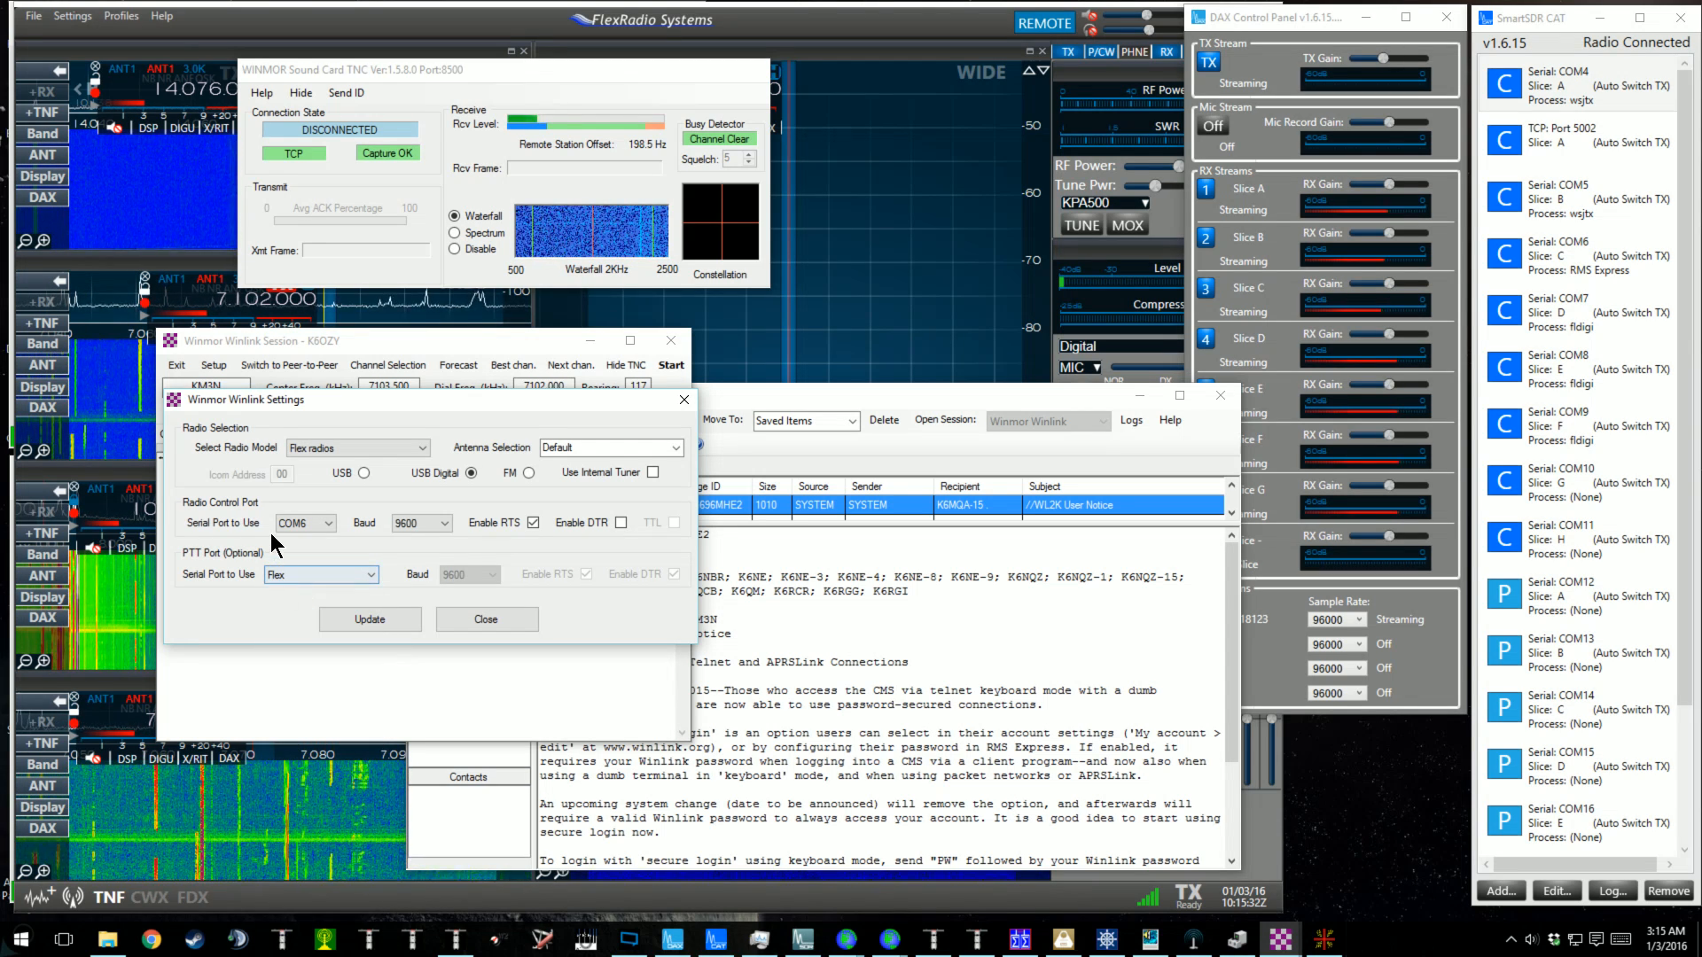
{"action": "left_click", "coordinate": [370, 619]}
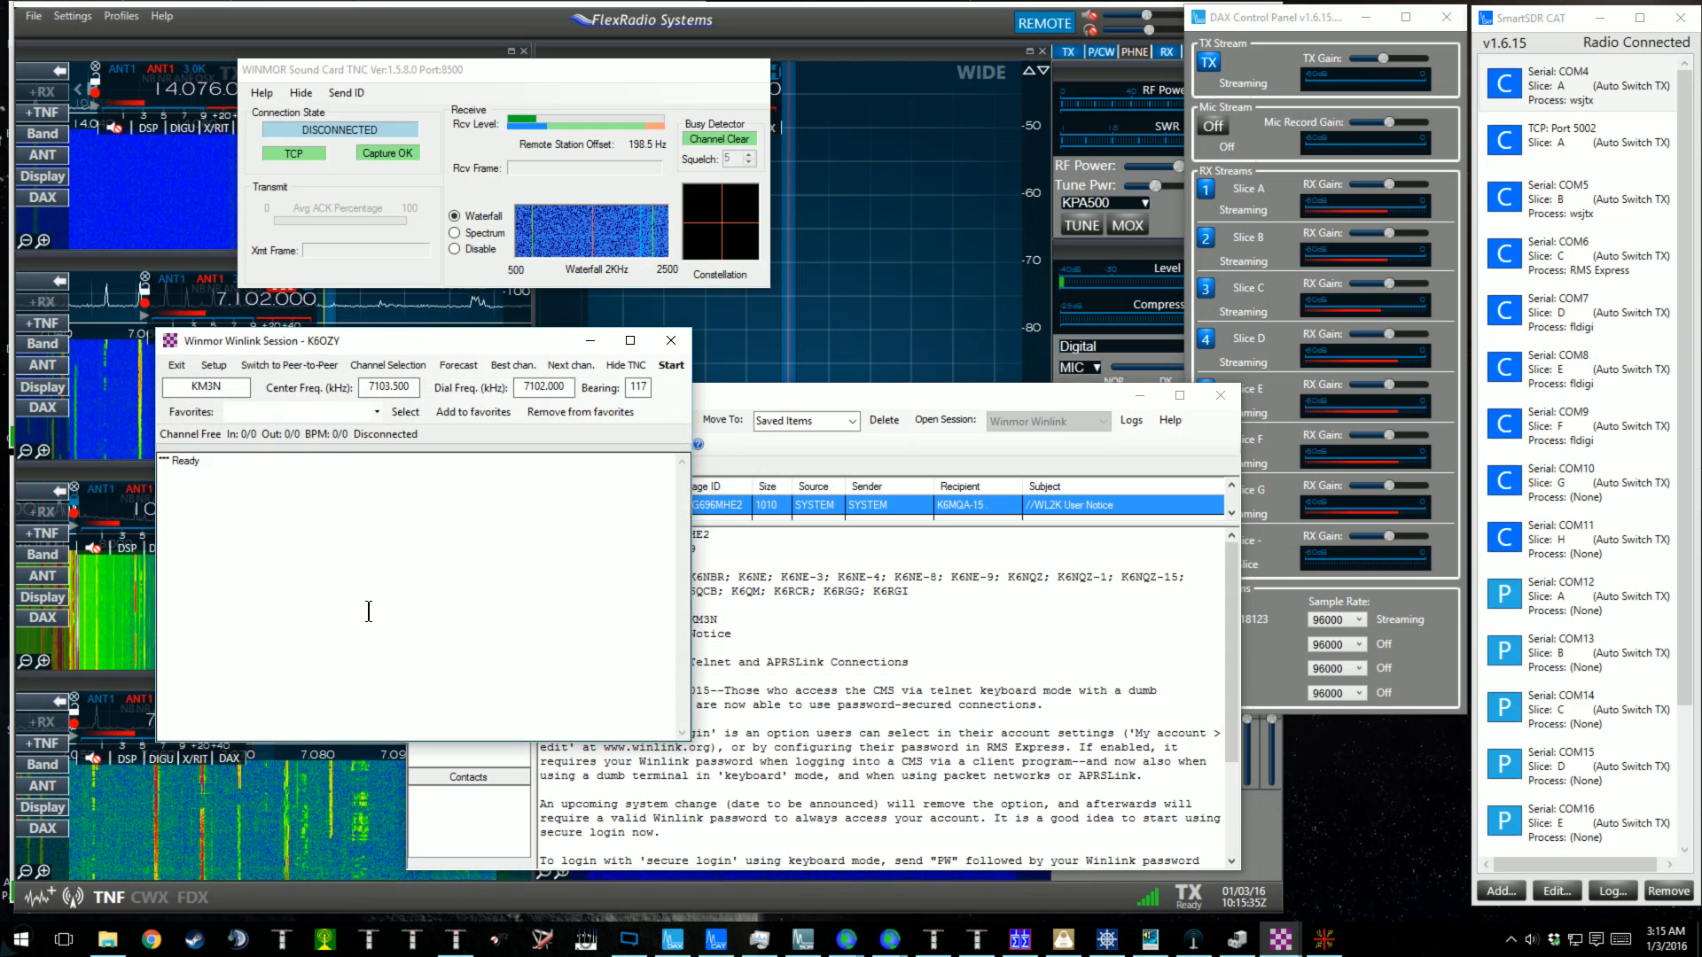
In the WINMOR TNC setup, choose DAX Audio TX as the playback device with DAX Audio RX 3 as capture, and update it.
{"action": "left_click", "coordinate": [227, 367]}
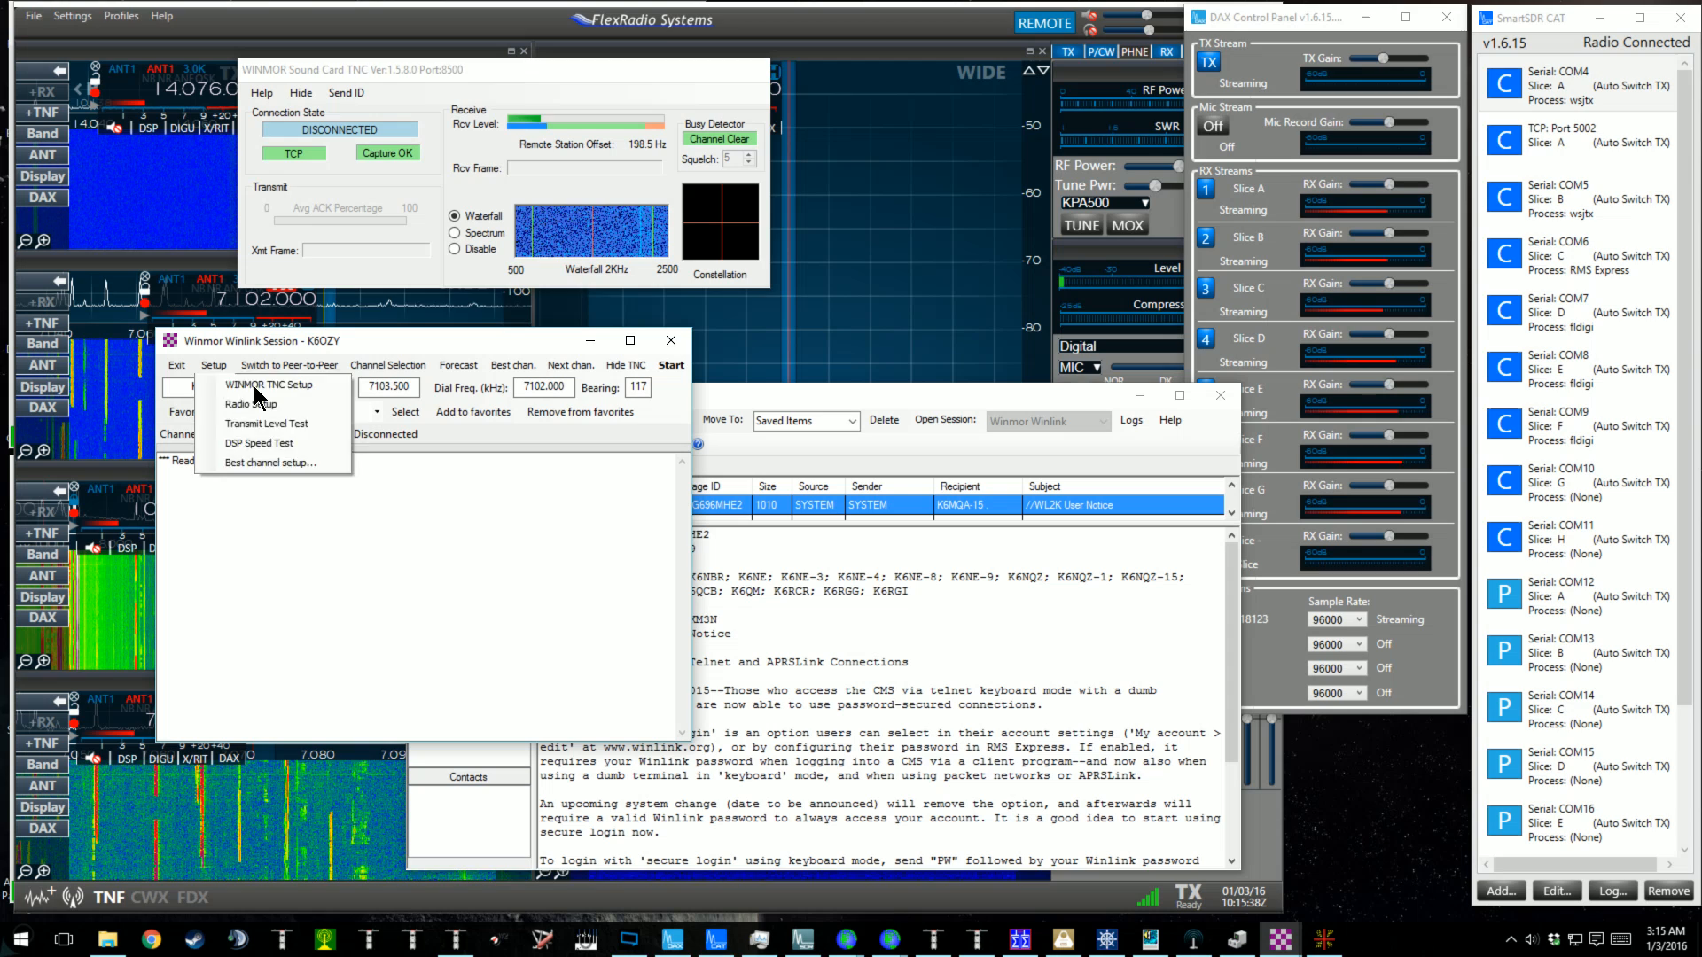
{"action": "left_click", "coordinate": [253, 385]}
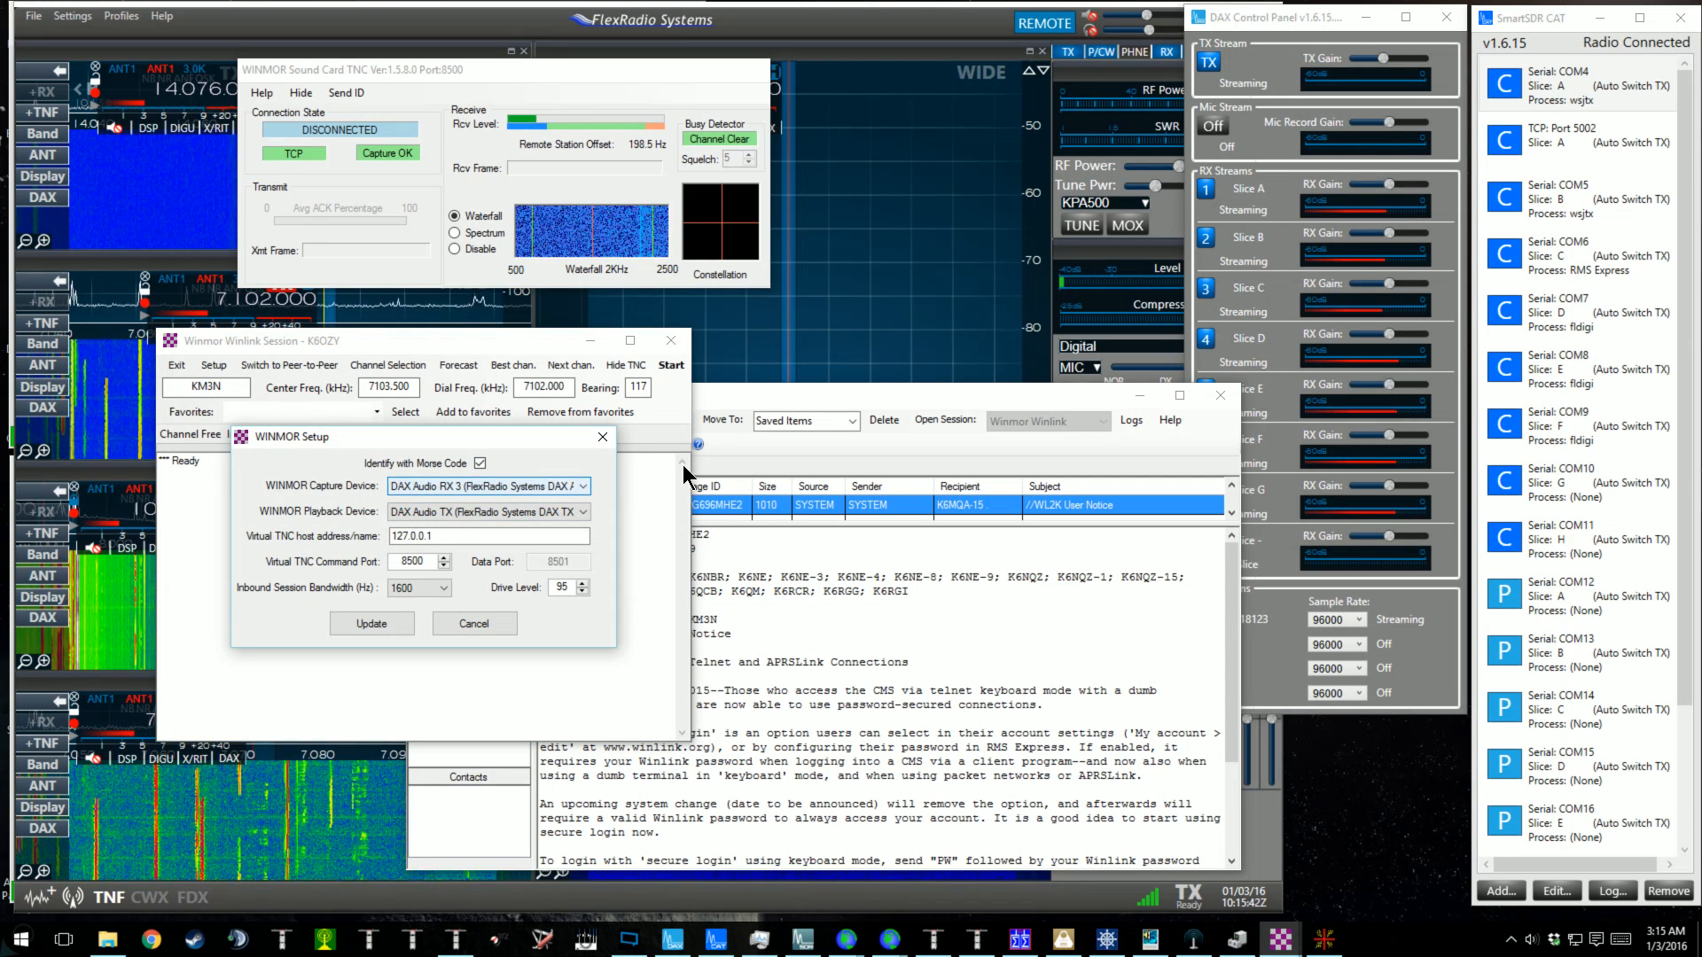
{"action": "left_click", "coordinate": [463, 511]}
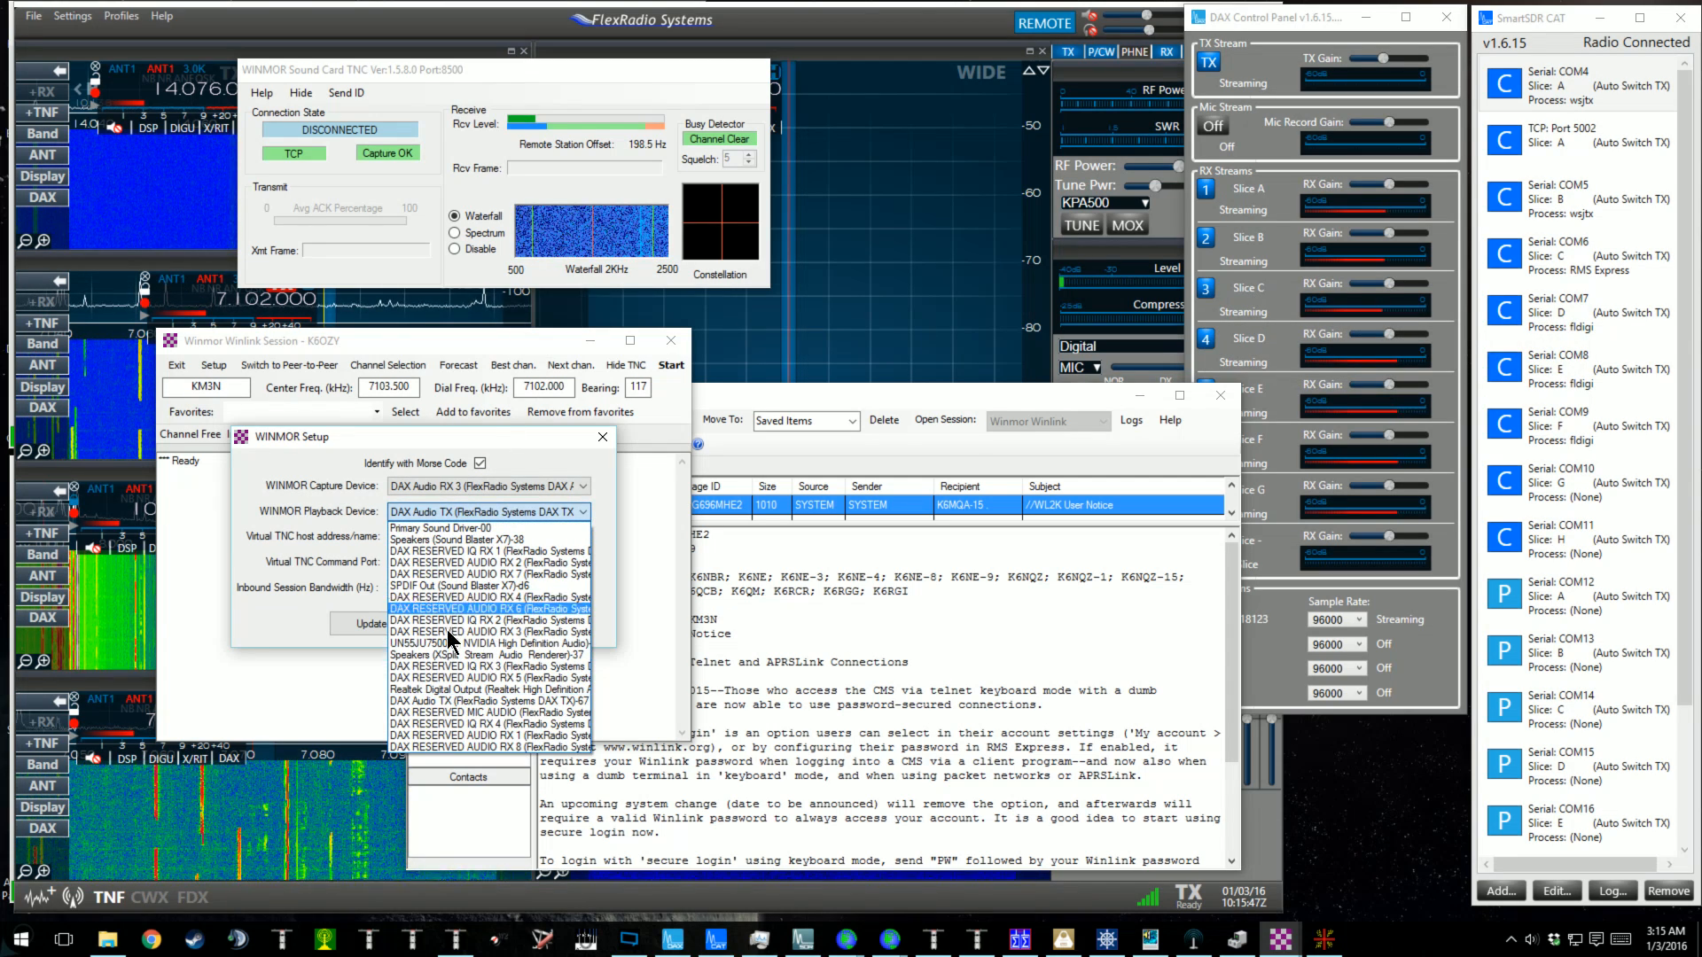
{"action": "left_click", "coordinate": [453, 700]}
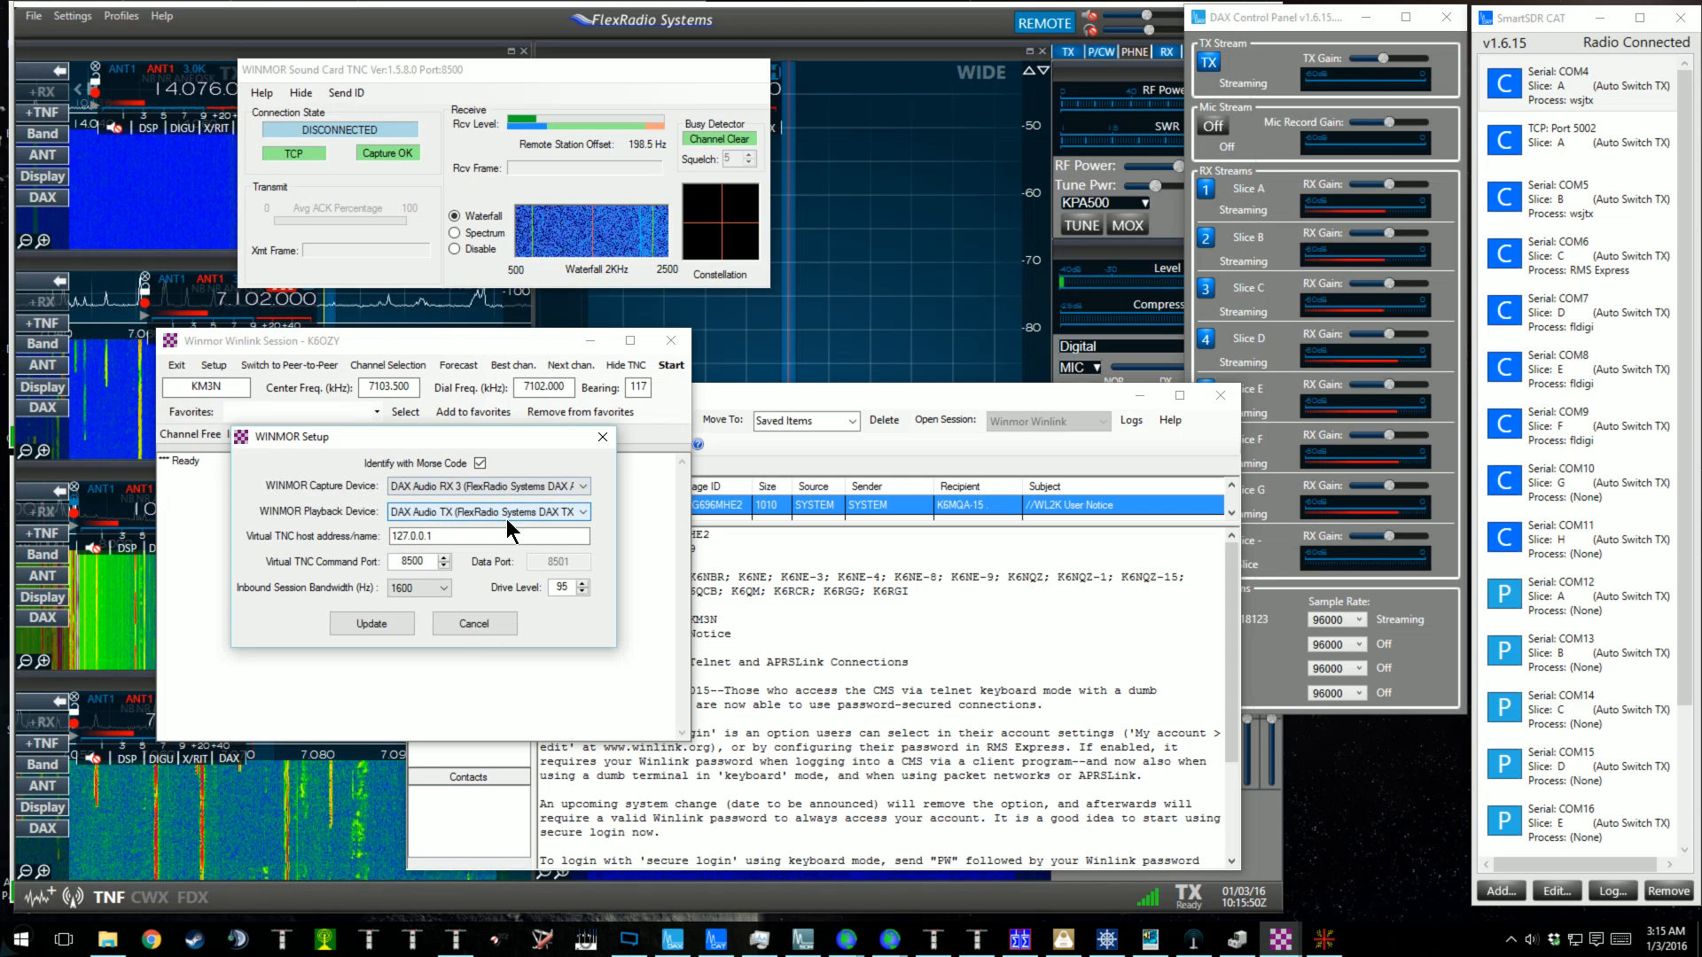
{"action": "left_click", "coordinate": [369, 621]}
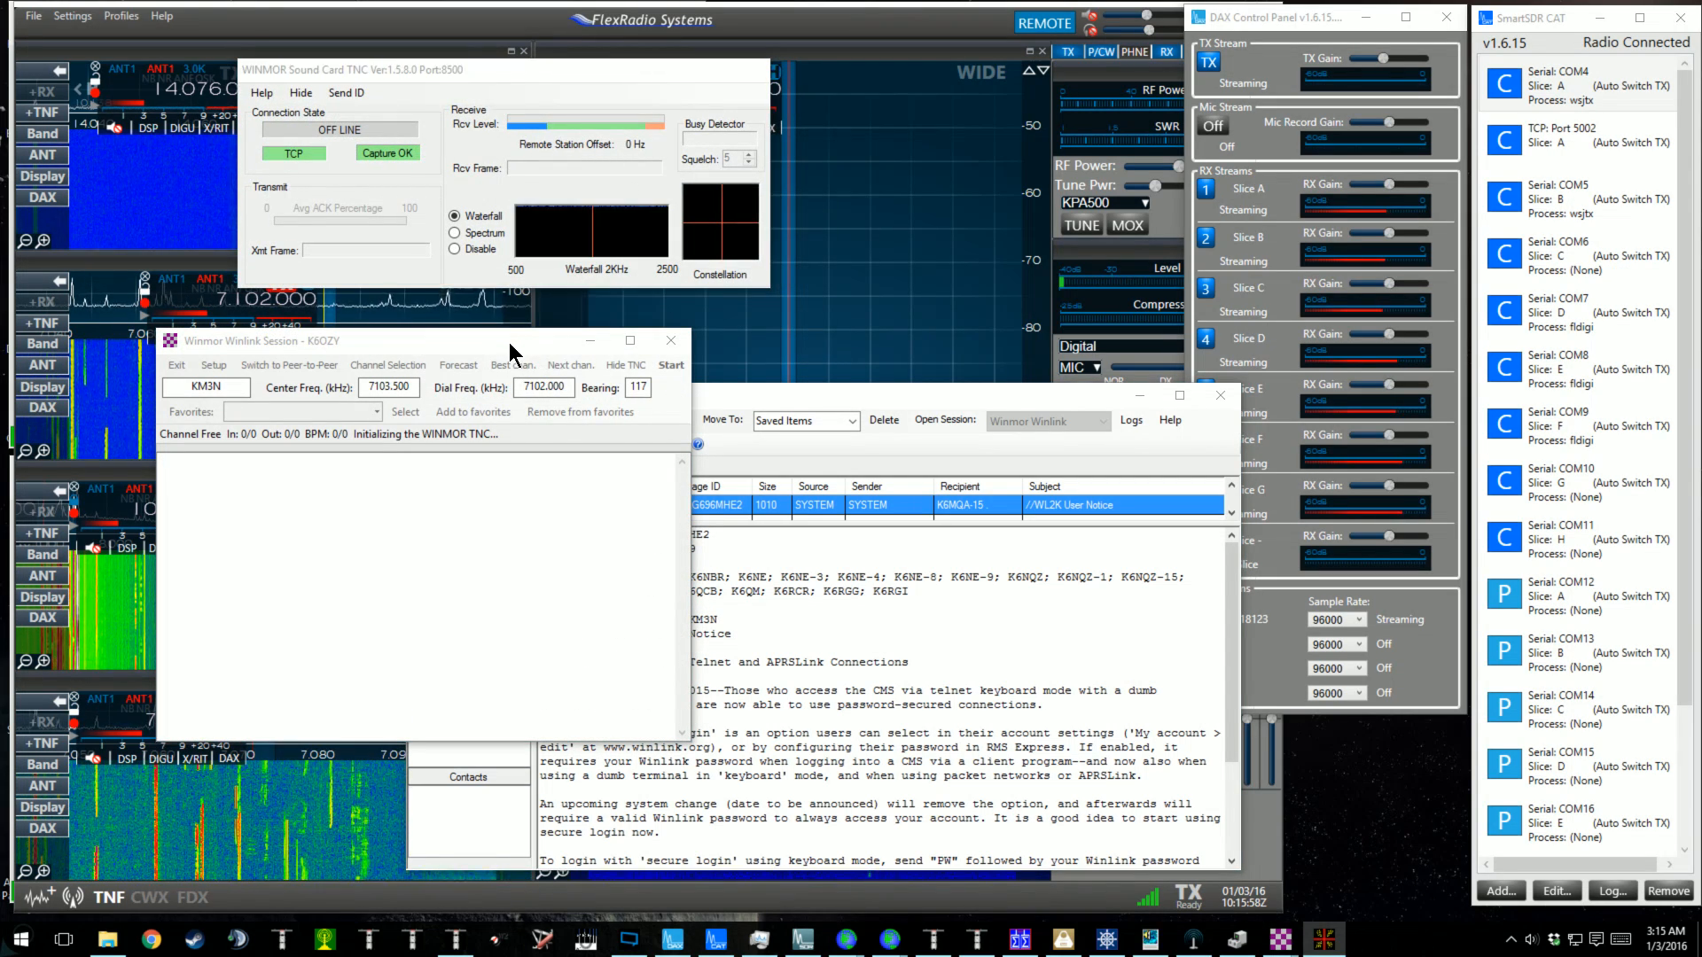
Move the WINMOR Sound Card TNC window over the DAX Control Panel, and unmute SmartSDR's speaker output at a lower volume.
{"action": "left_click_drag", "start_coordinate": [596, 68], "coordinate": [931, 76]}
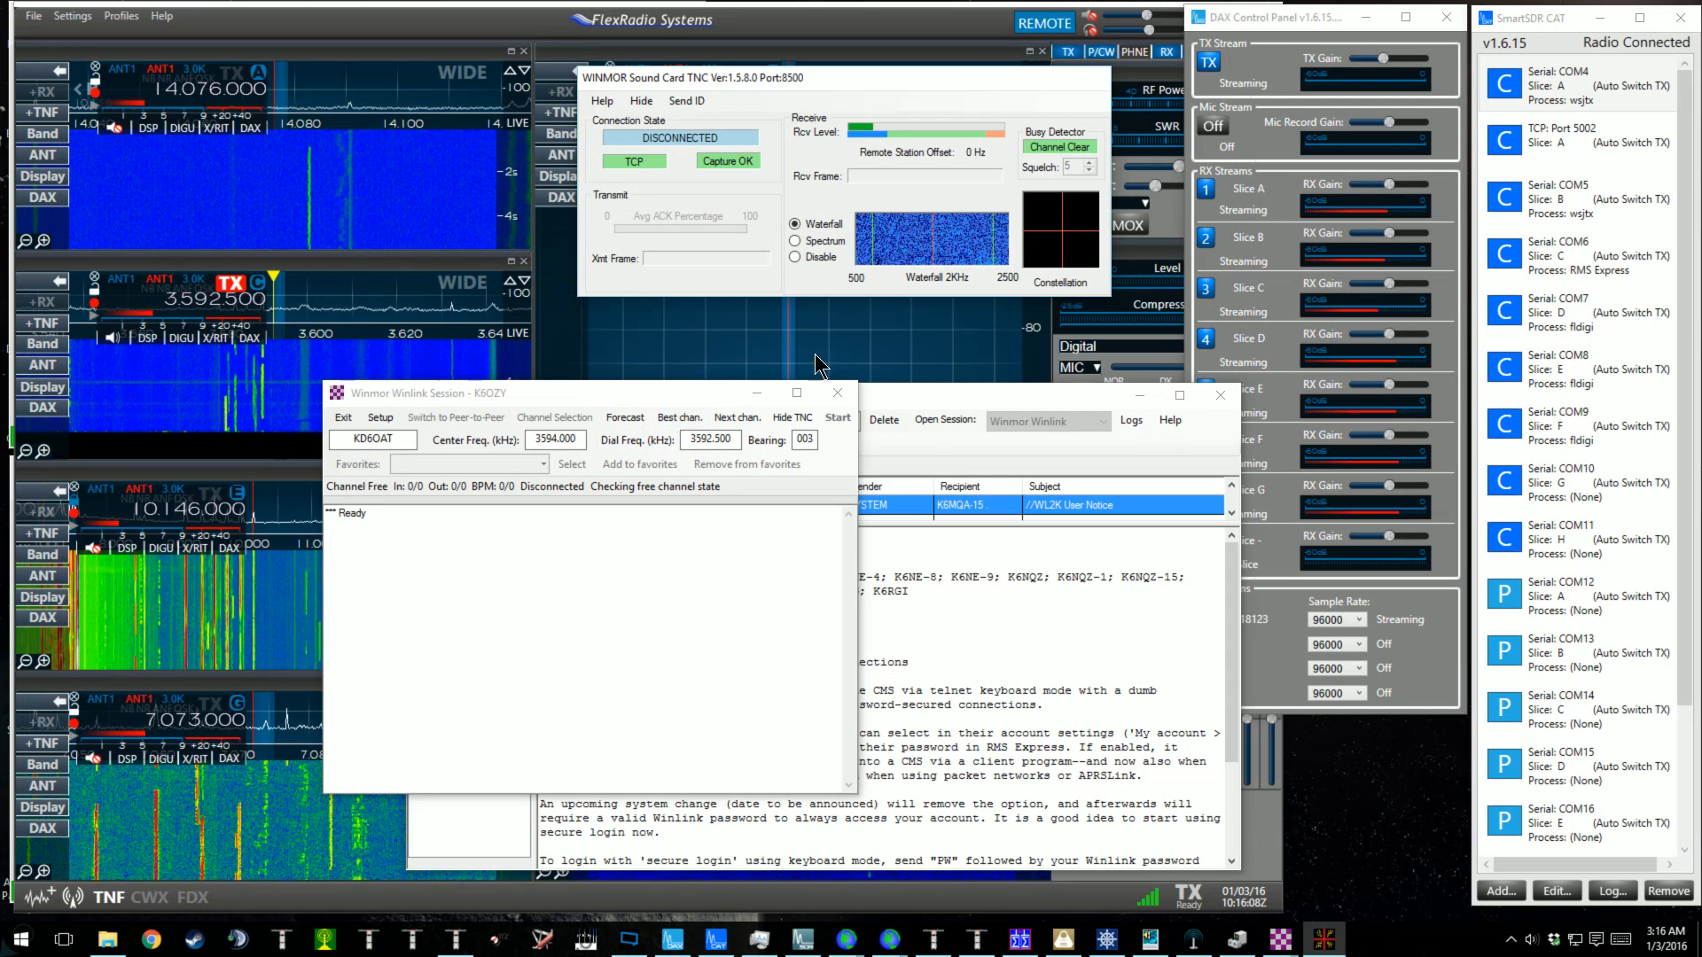
{"action": "left_click_drag", "start_coordinate": [1017, 72], "coordinate": [1332, 305]}
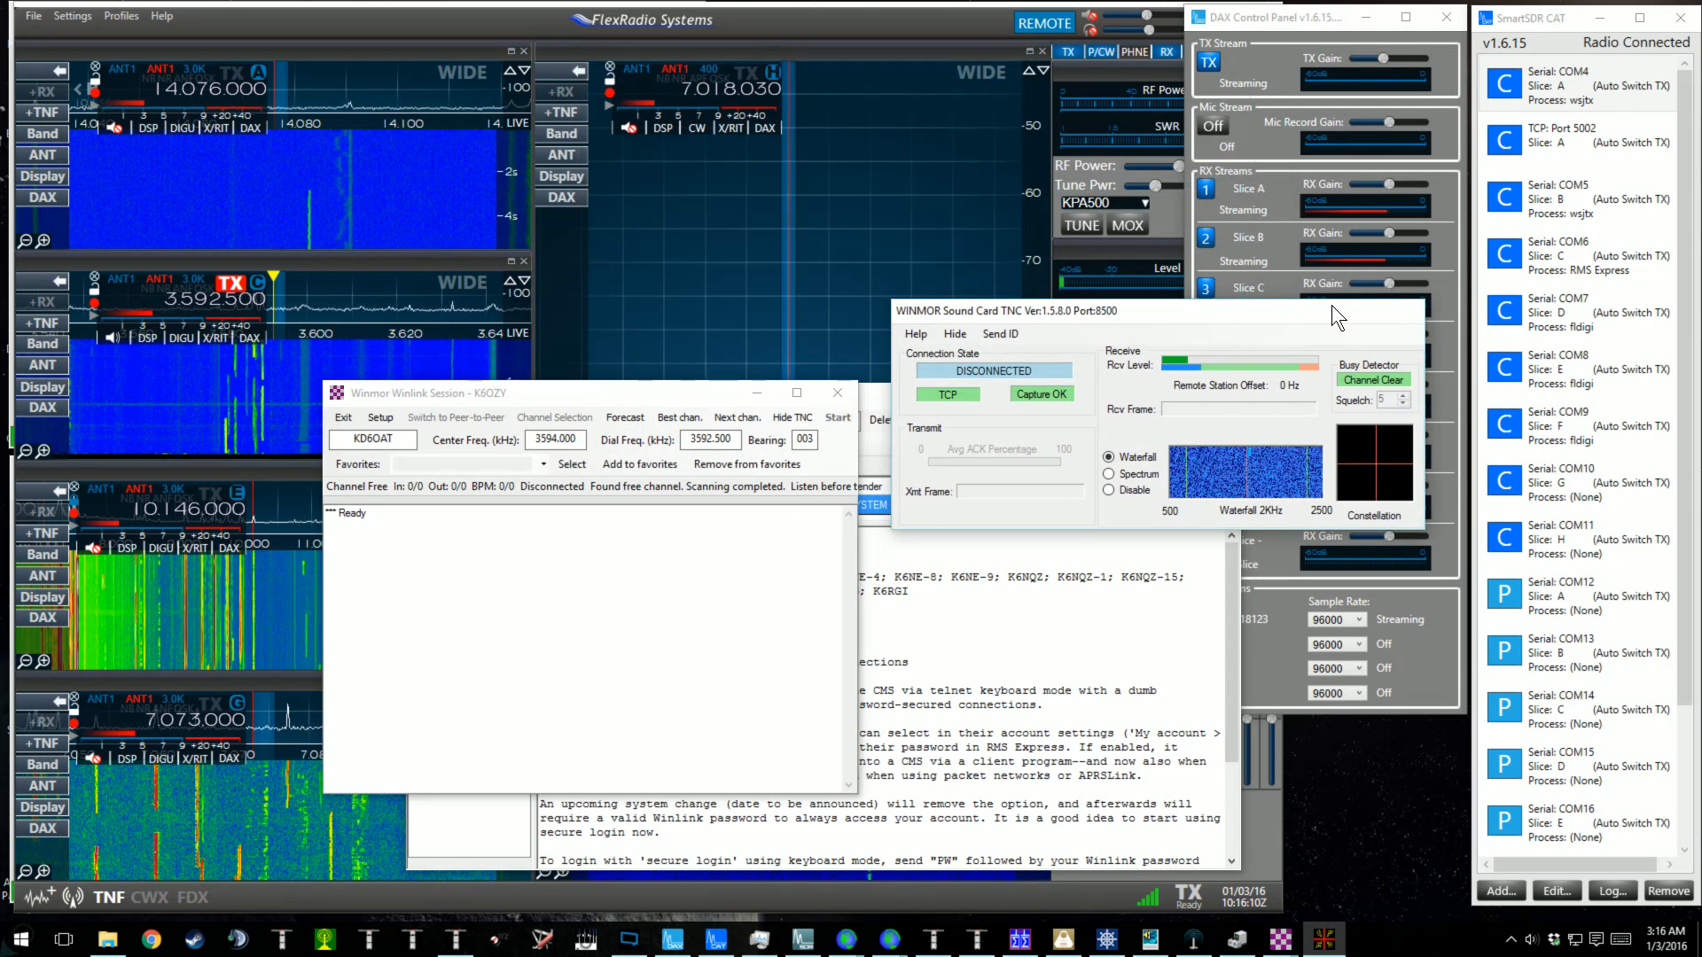
{"action": "left_click", "coordinate": [1091, 18]}
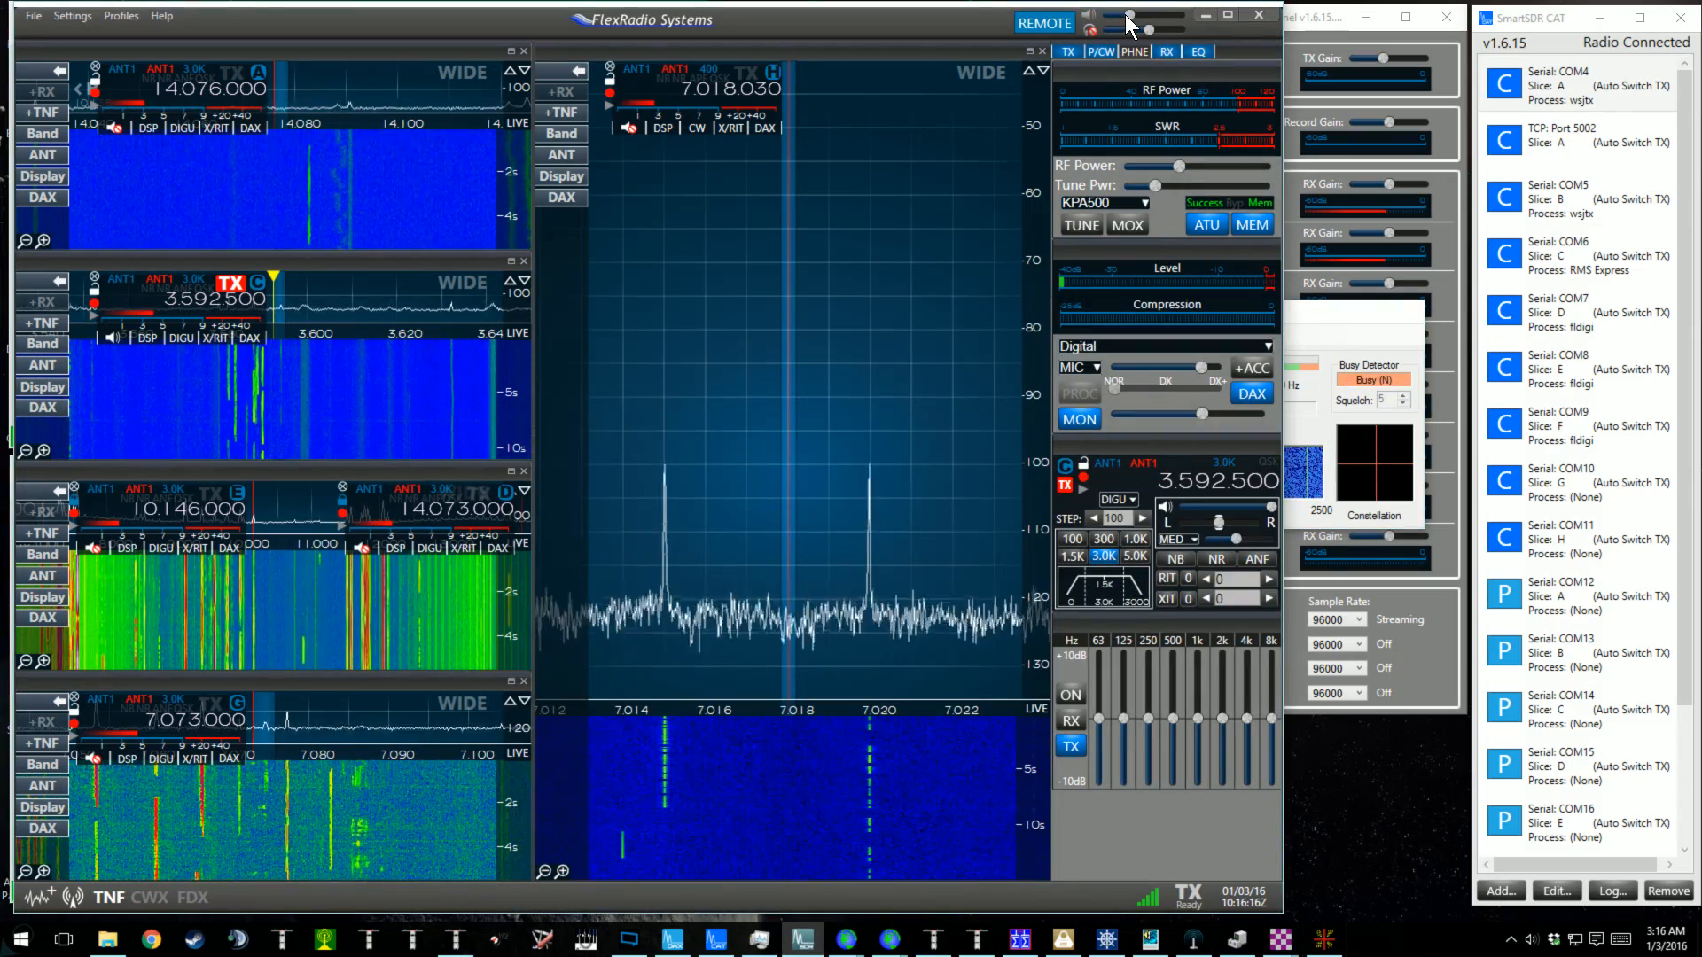
{"action": "left_click_drag", "start_coordinate": [1124, 14], "coordinate": [1116, 16]}
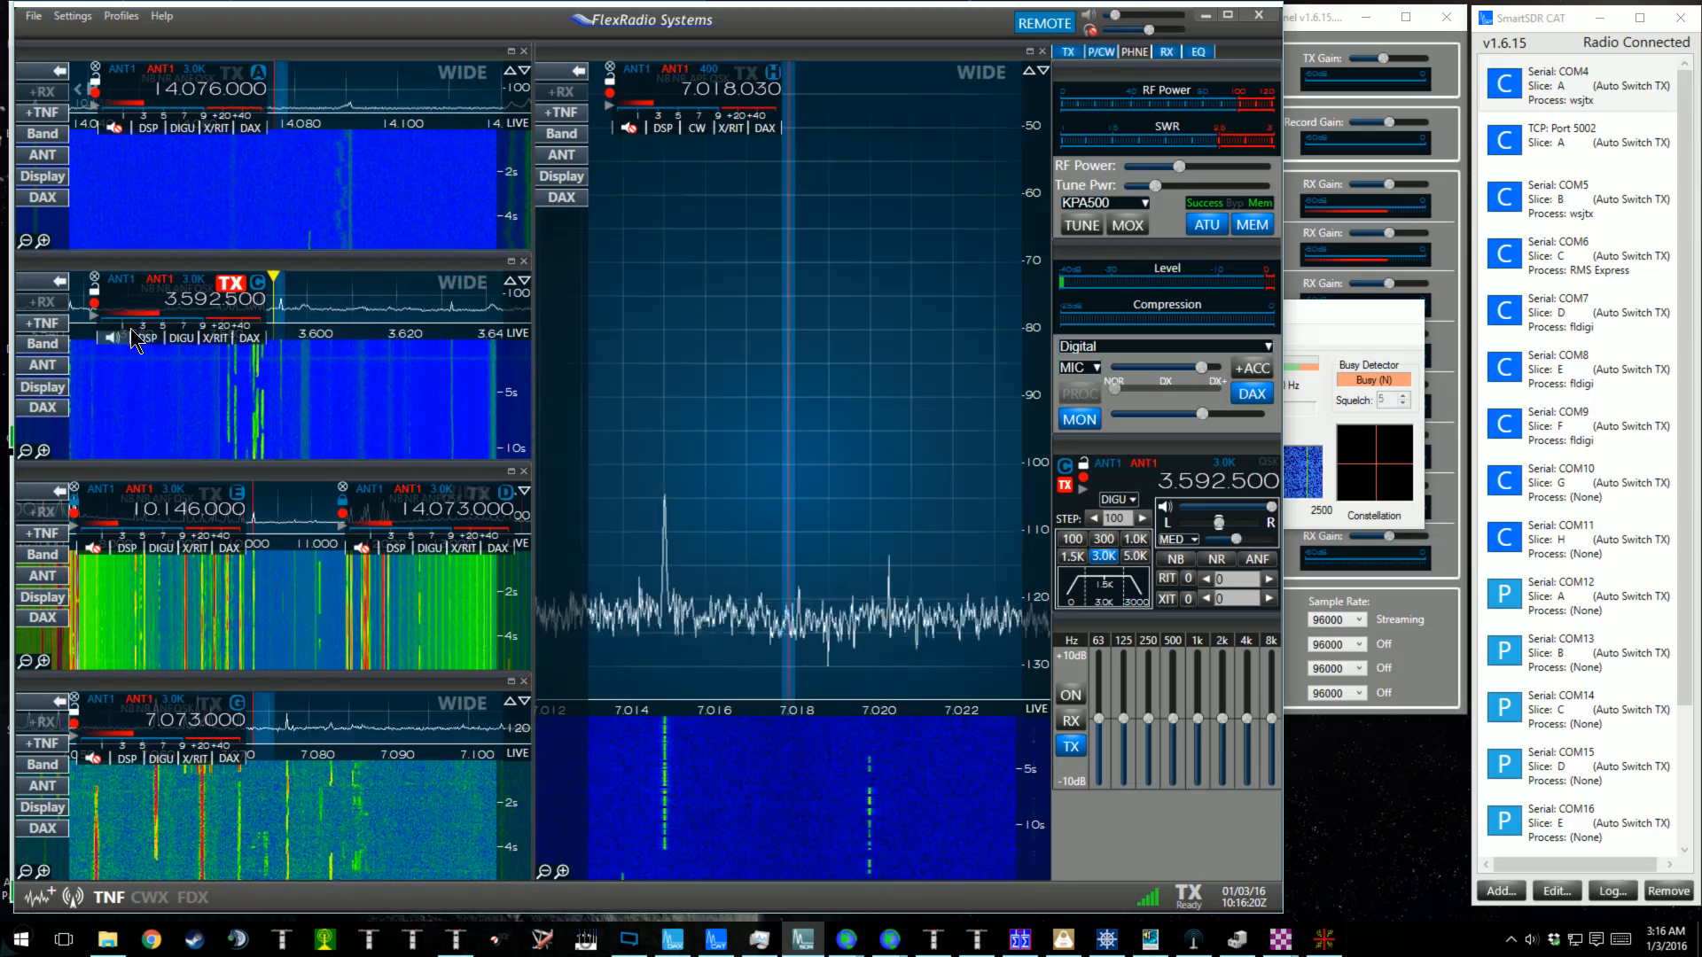
Switch the SmartSDR panadapter showing slice A to slice B, and make slice C at 3.592.500 the active slice.
{"action": "left_click_drag", "start_coordinate": [92, 176], "coordinate": [254, 198]}
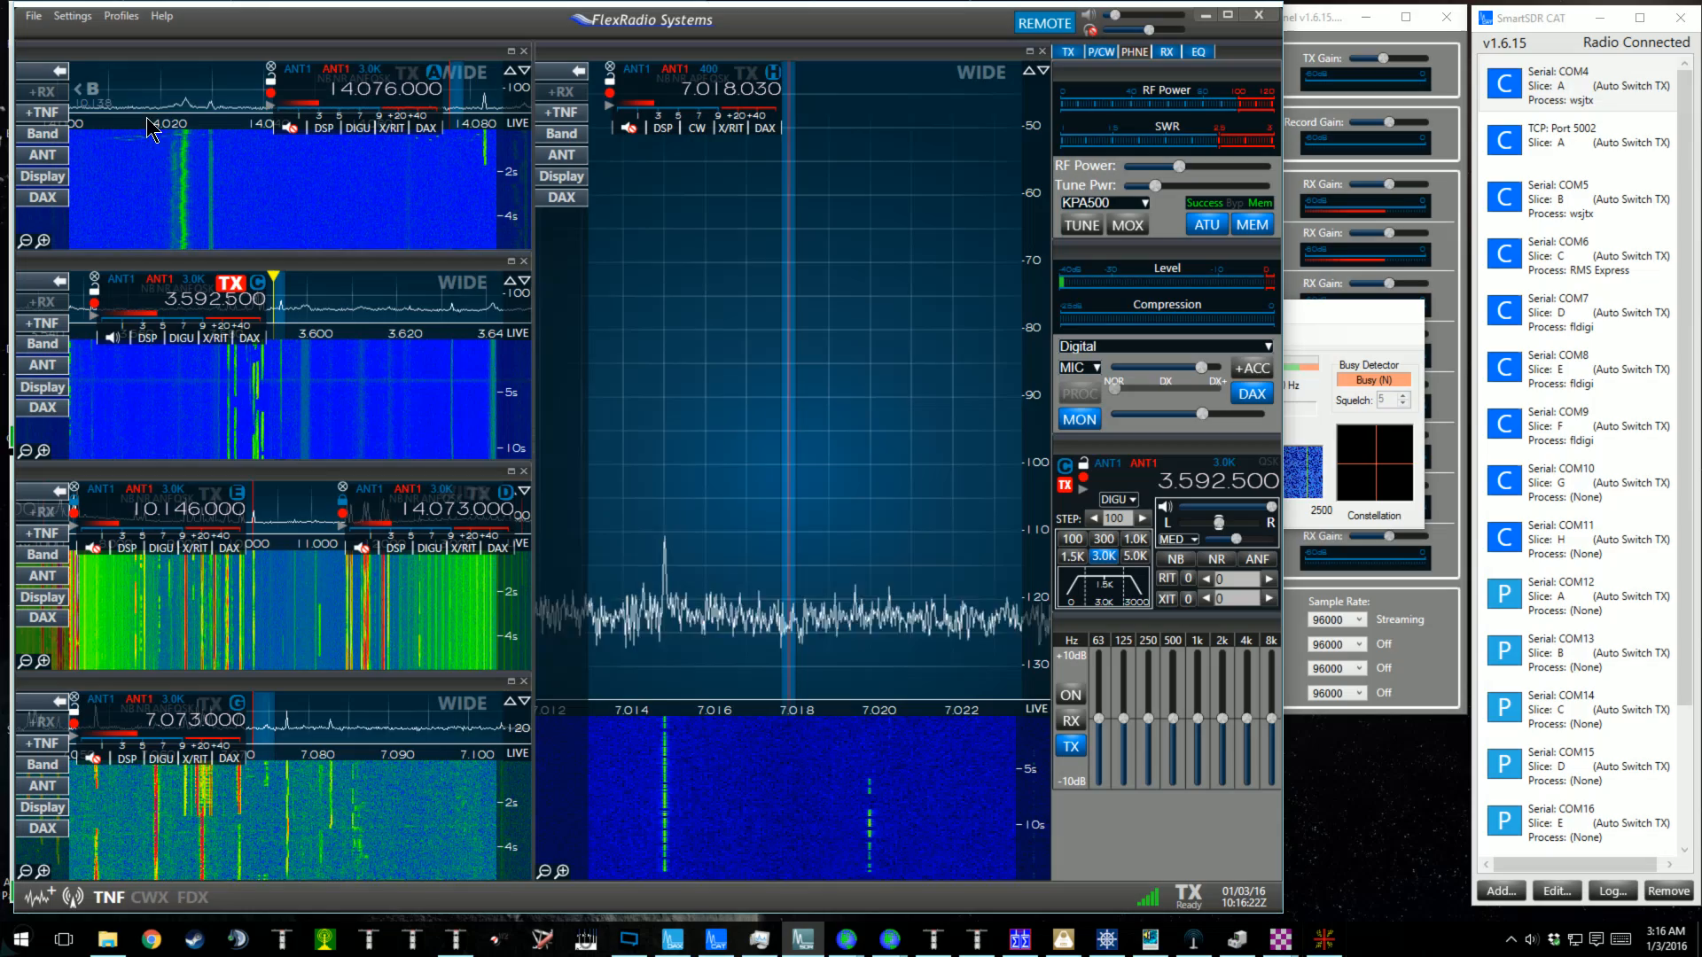
{"action": "left_click", "coordinate": [93, 89]}
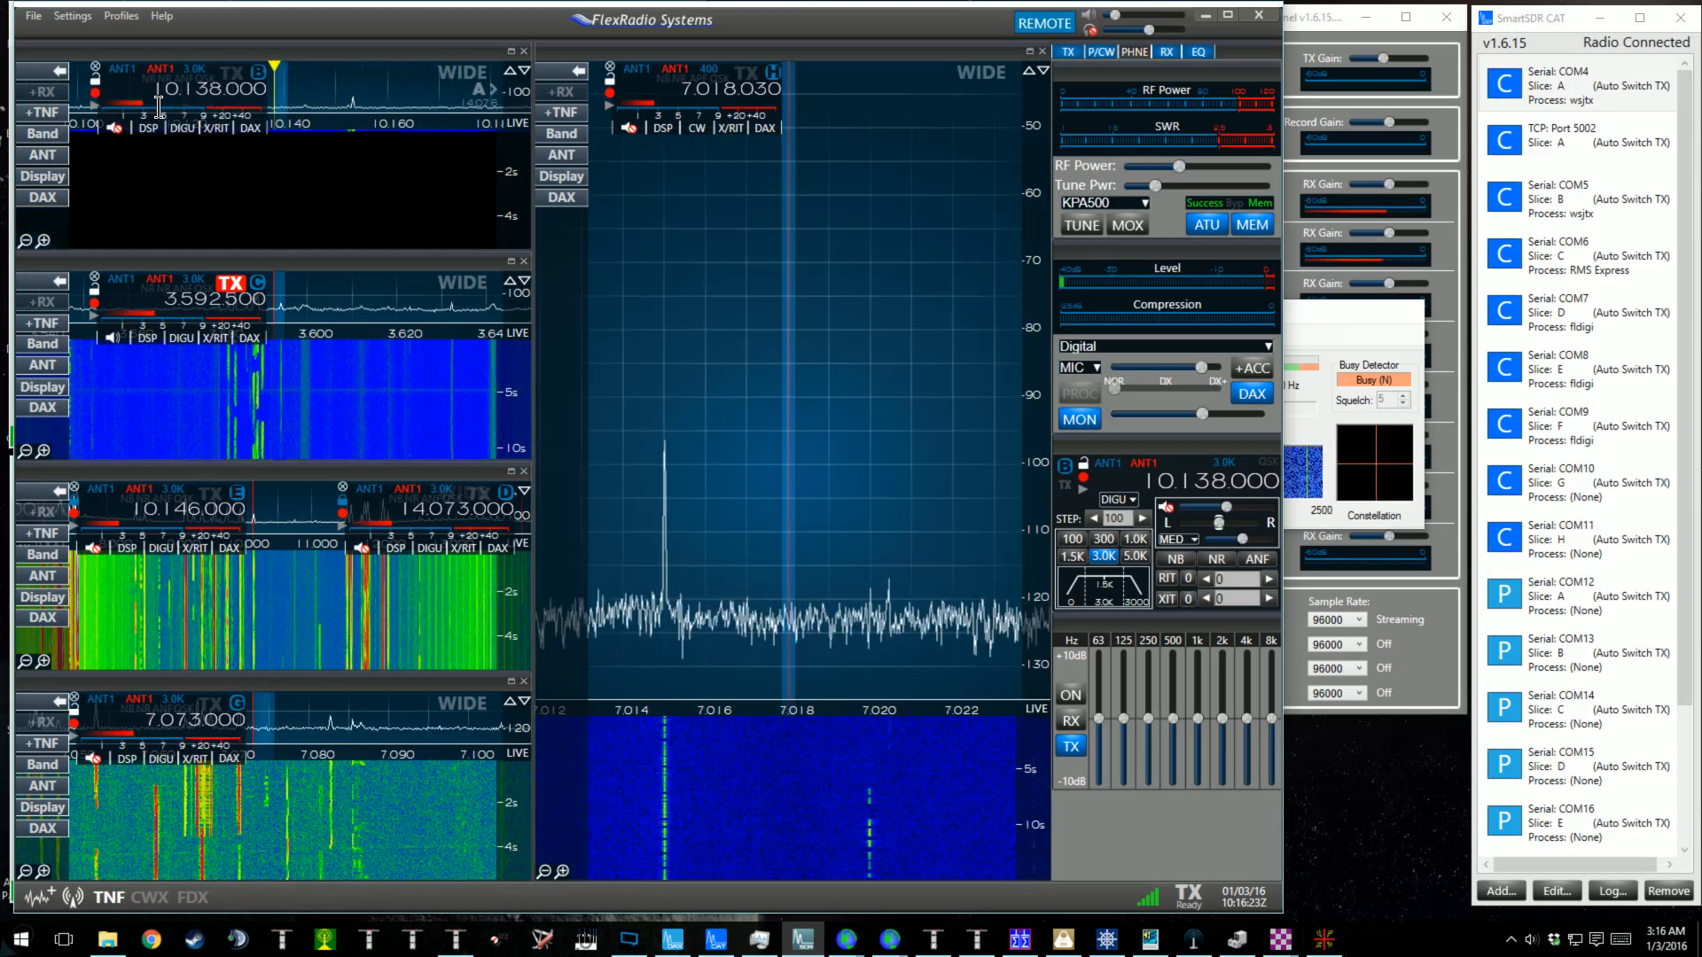
{"action": "left_click", "coordinate": [275, 304]}
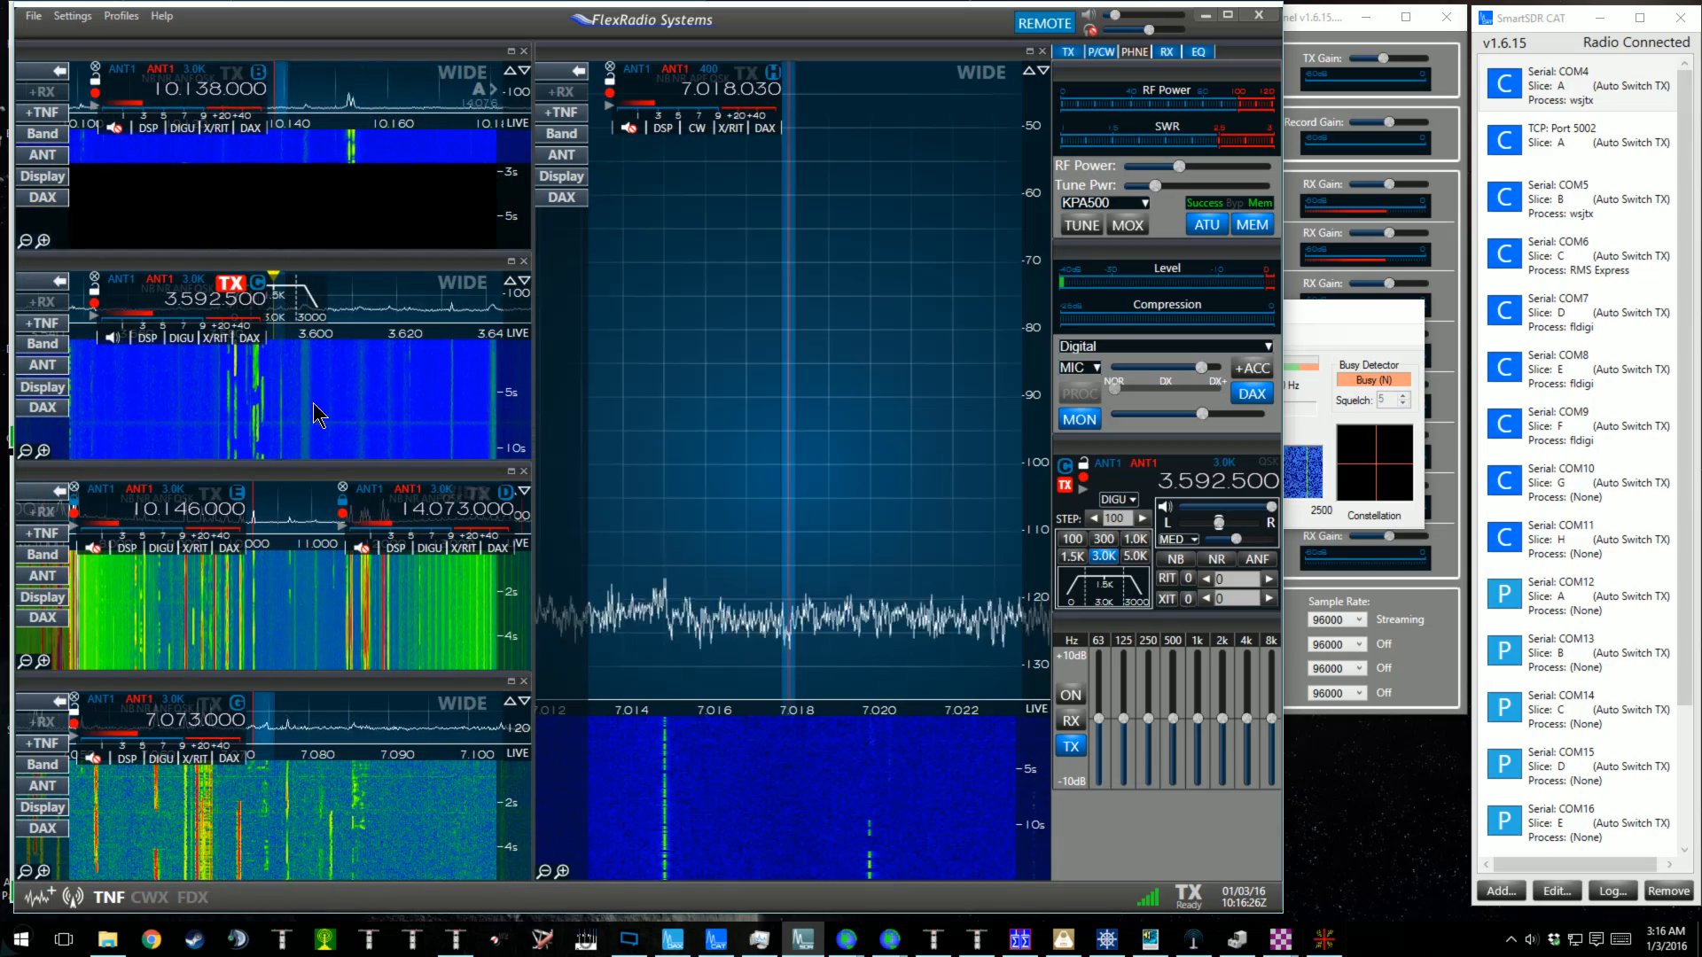
Look at slice C's mode options and slightly raise its AGC threshold in the slice audio settings.
{"action": "left_click", "coordinate": [184, 339]}
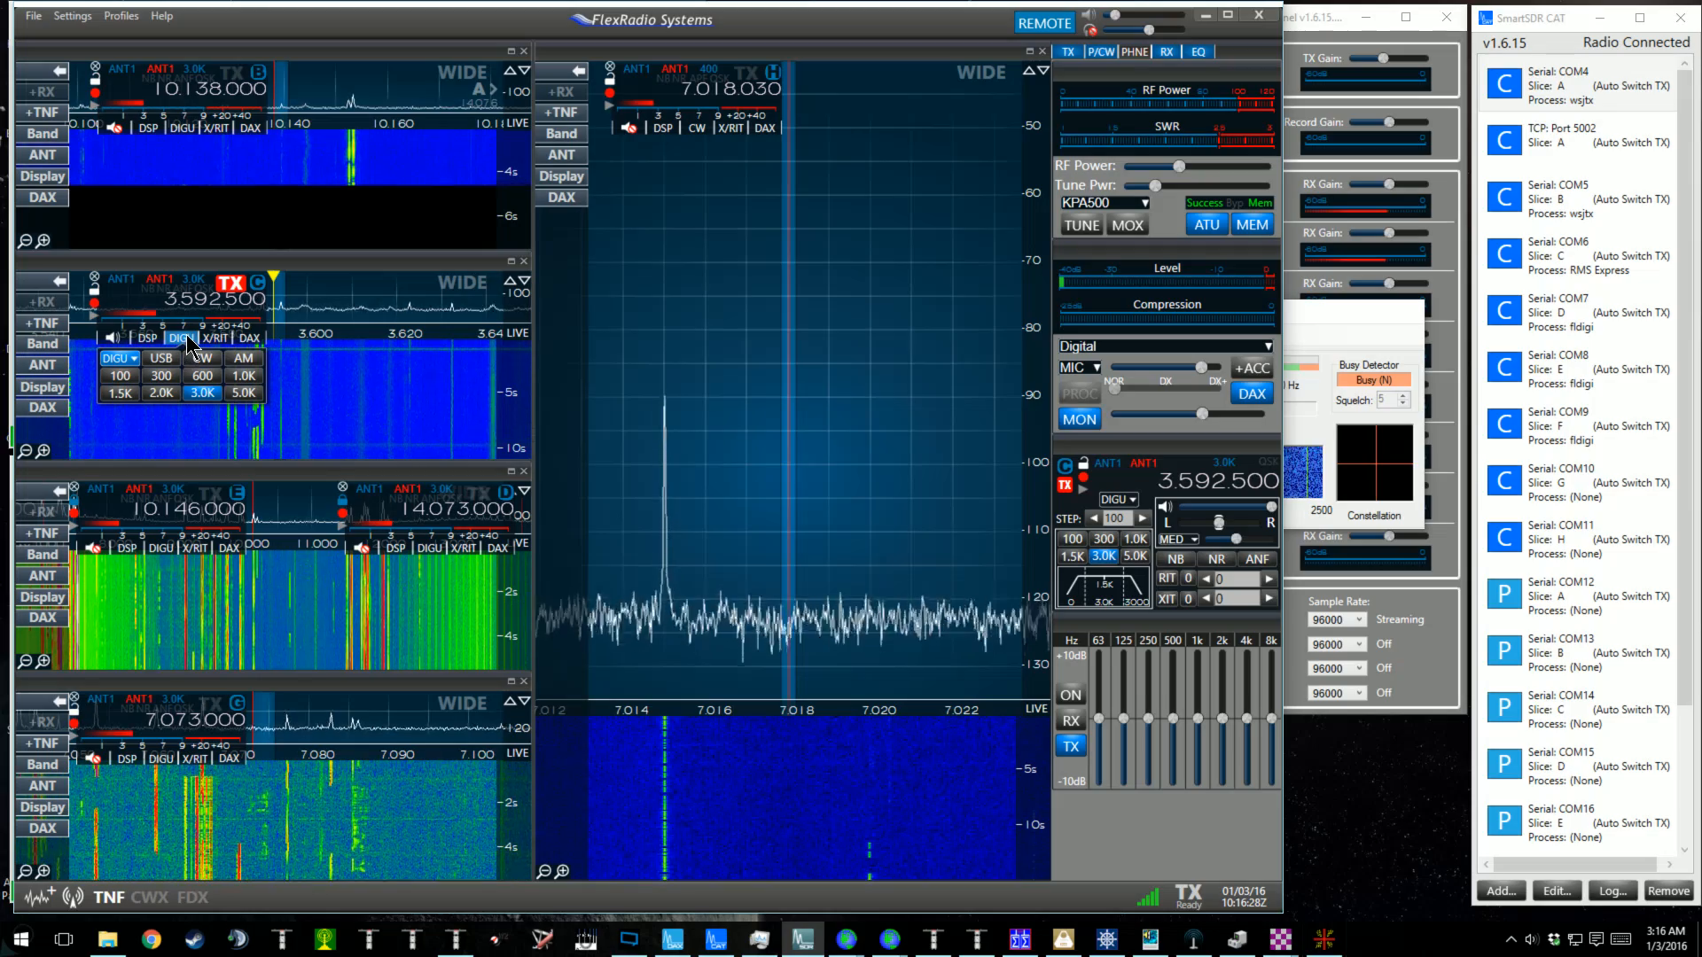
{"action": "left_click", "coordinate": [113, 339]}
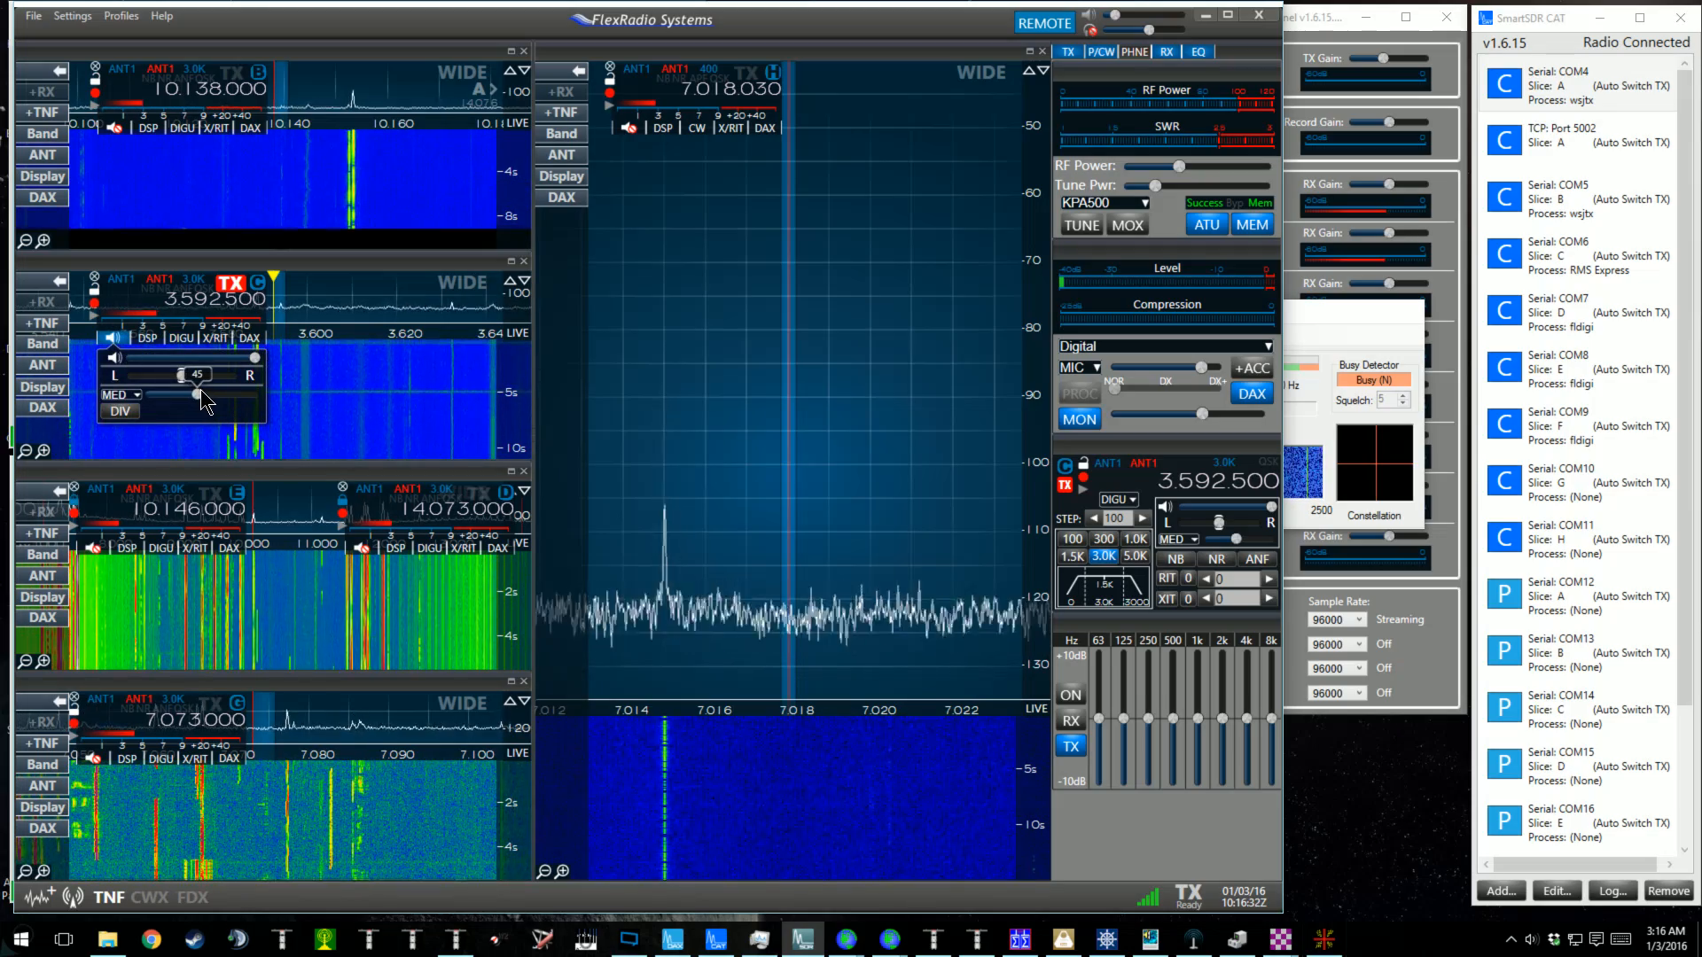
{"action": "left_click_drag", "start_coordinate": [200, 391], "coordinate": [209, 392]}
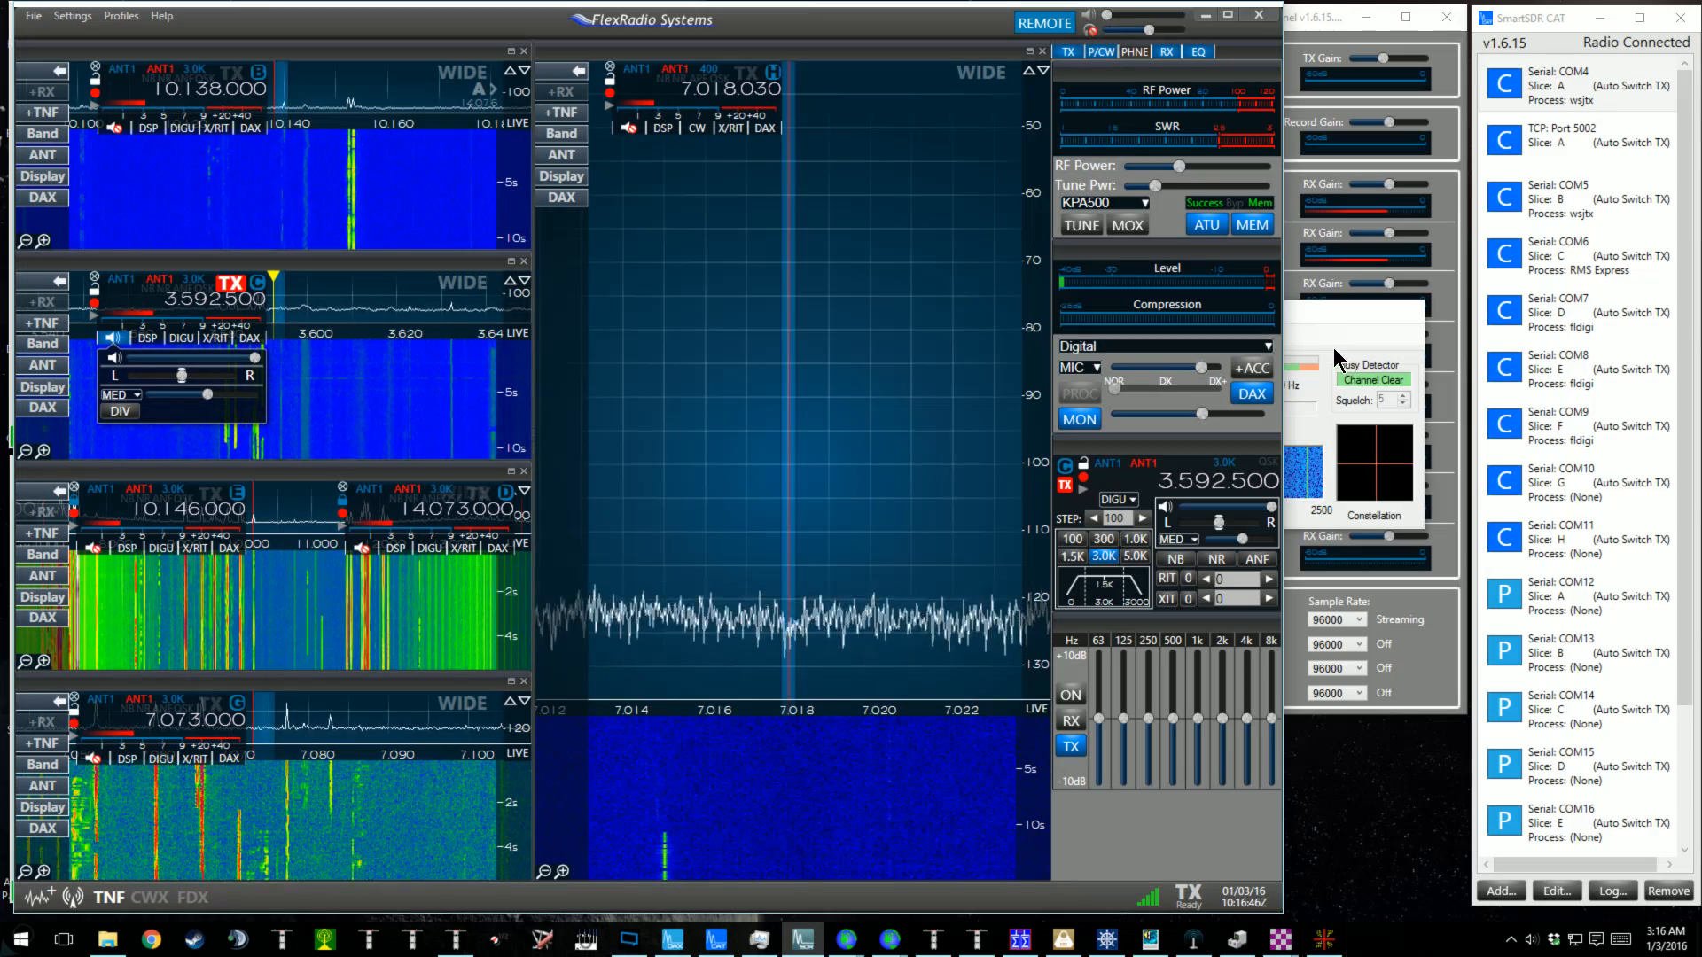
Bring the WINMOR TNC and Winmor Winlink Session windows forward, and select the 7103.500 kHz station in the HF Channel Selector.
{"action": "left_click", "coordinate": [1316, 312]}
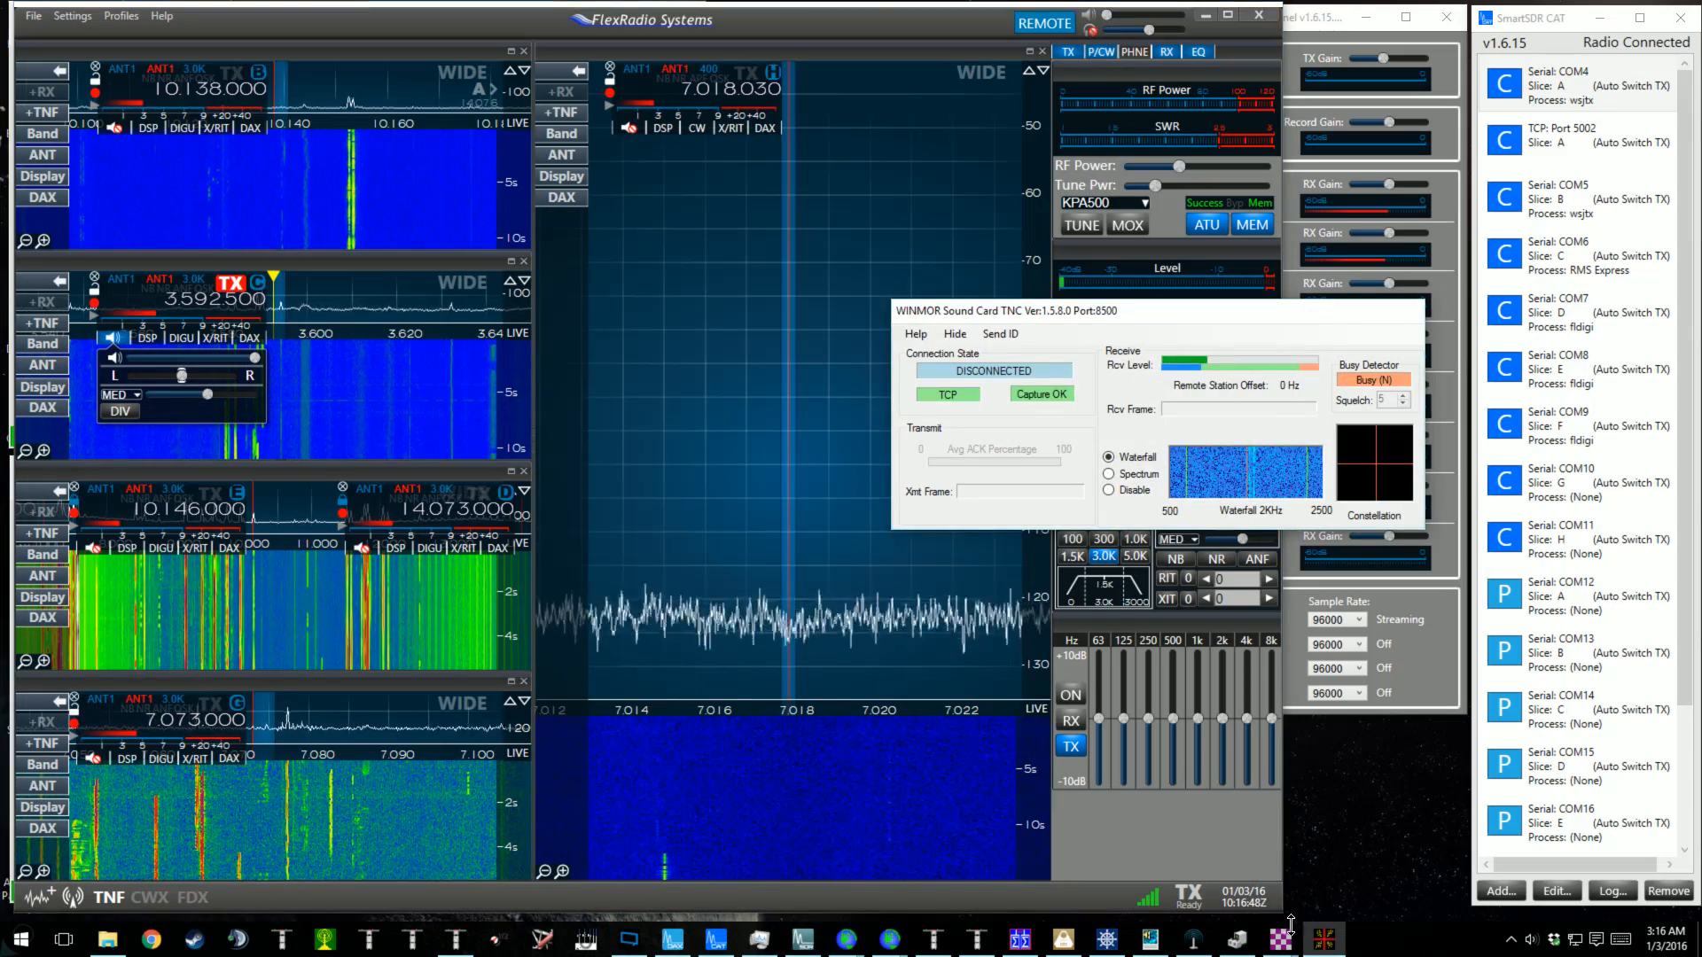
{"action": "mouse_move", "coordinate": [1285, 933]}
{"action": "mouse_move", "coordinate": [1246, 844]}
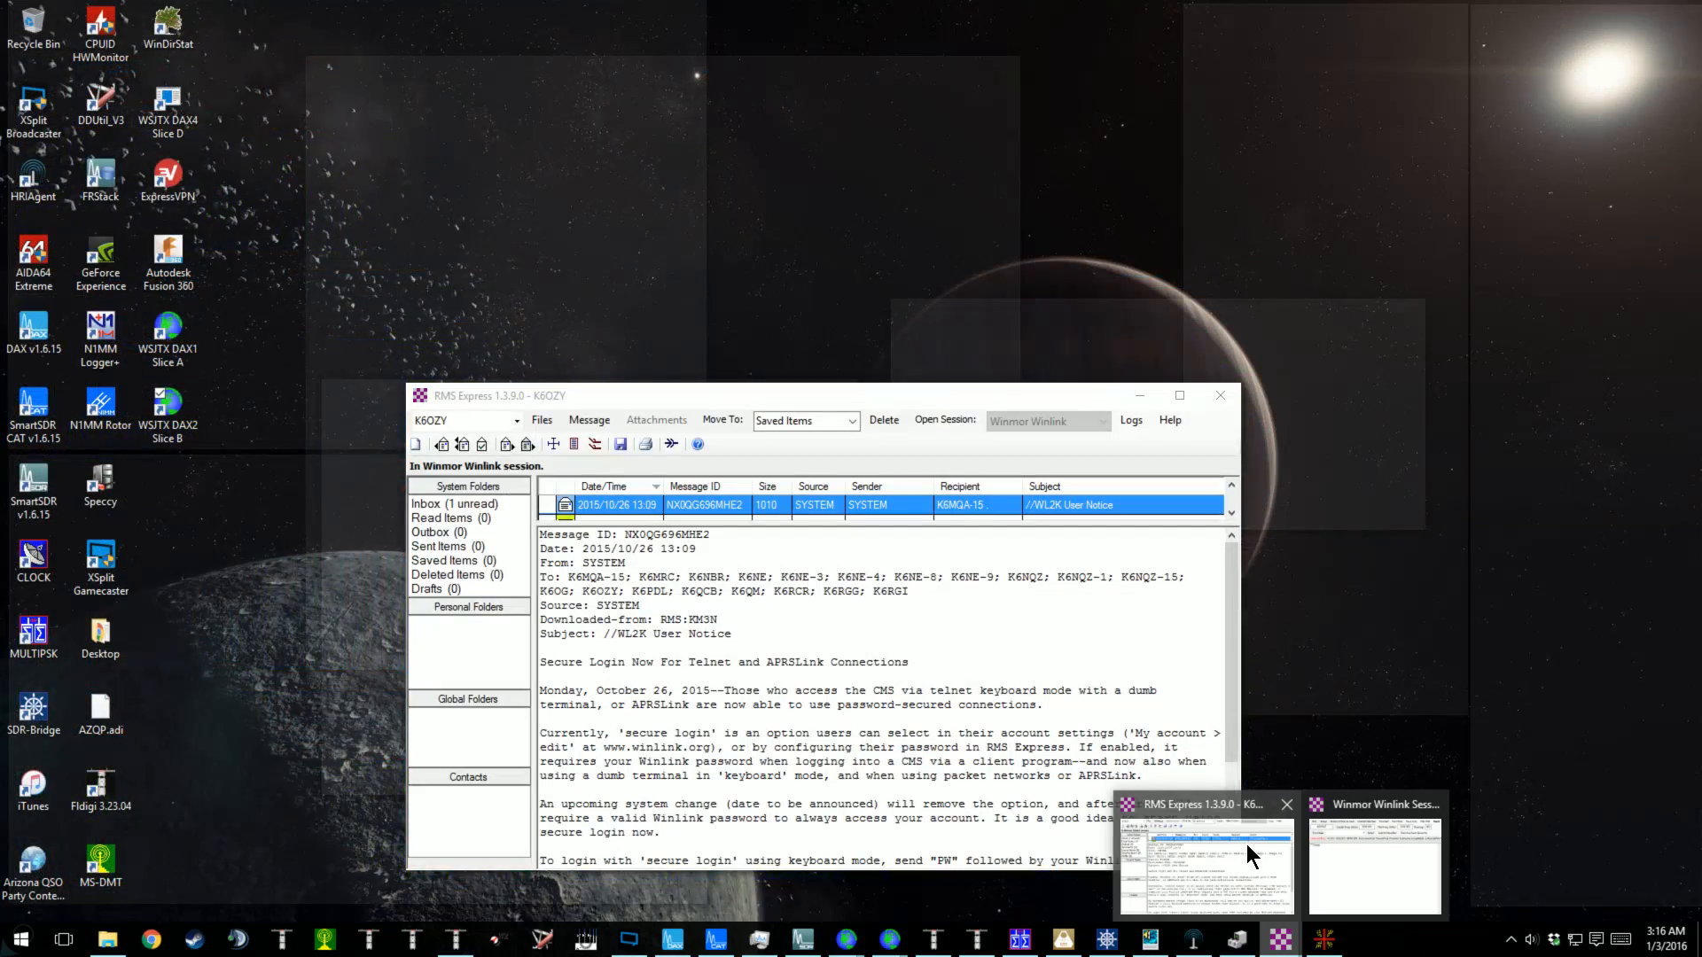
{"action": "left_click", "coordinate": [1343, 849]}
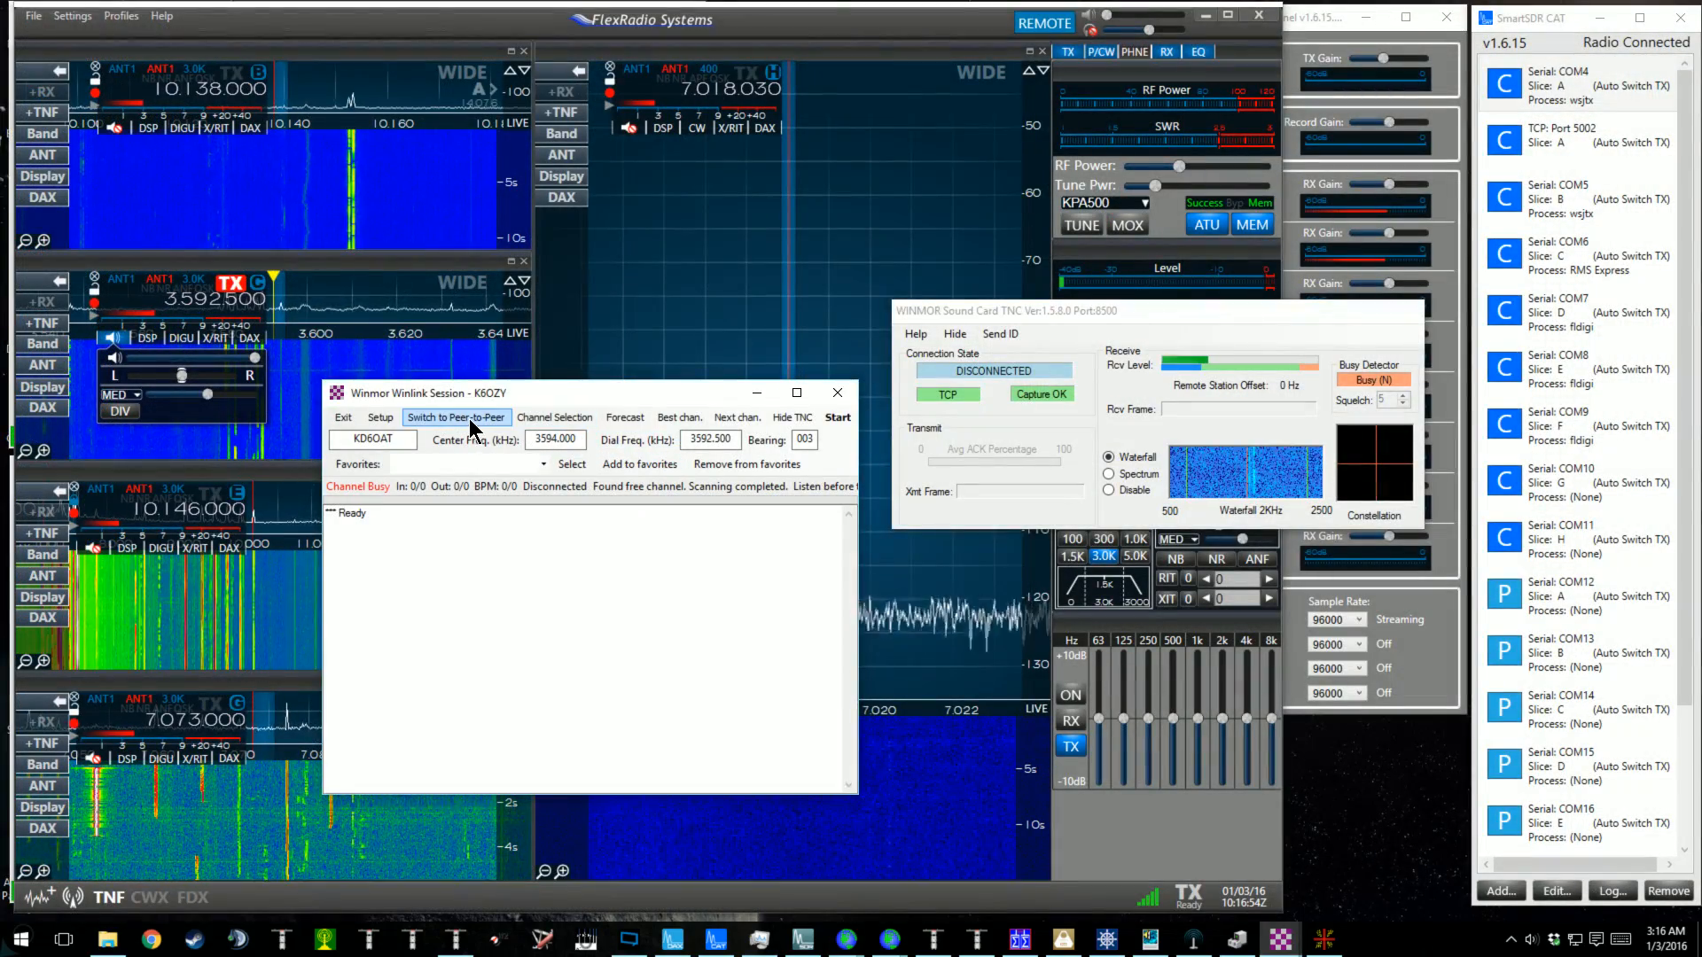
{"action": "left_click", "coordinate": [589, 423]}
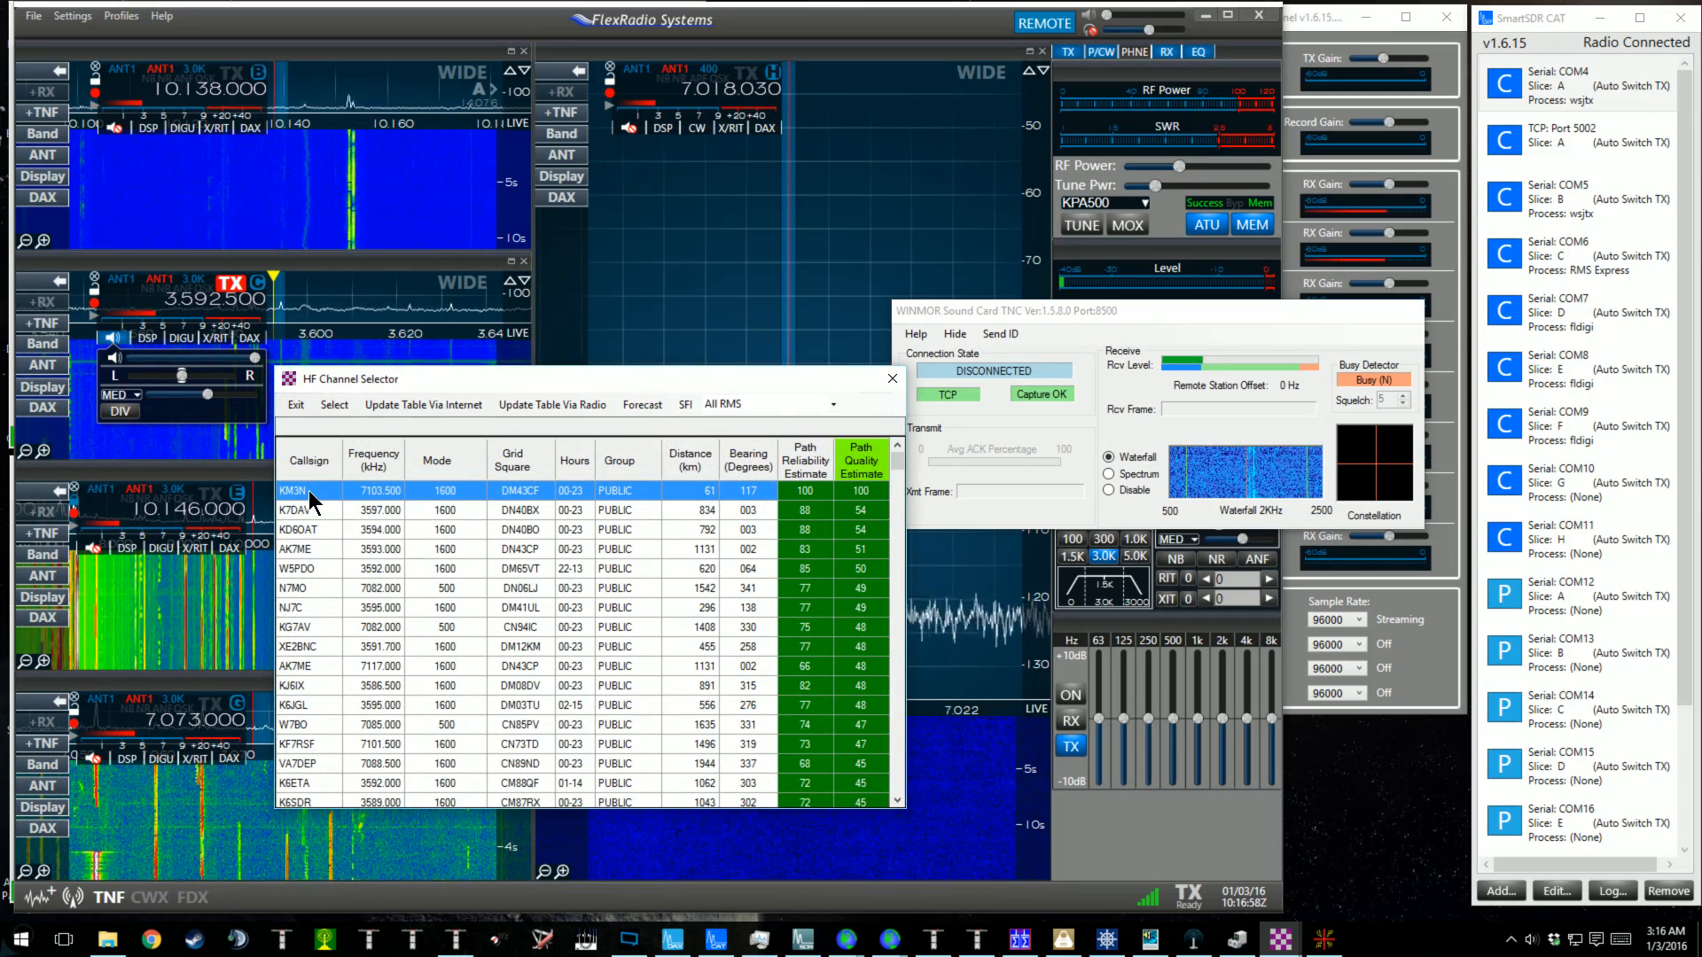
{"action": "double_click", "coordinate": [310, 492]}
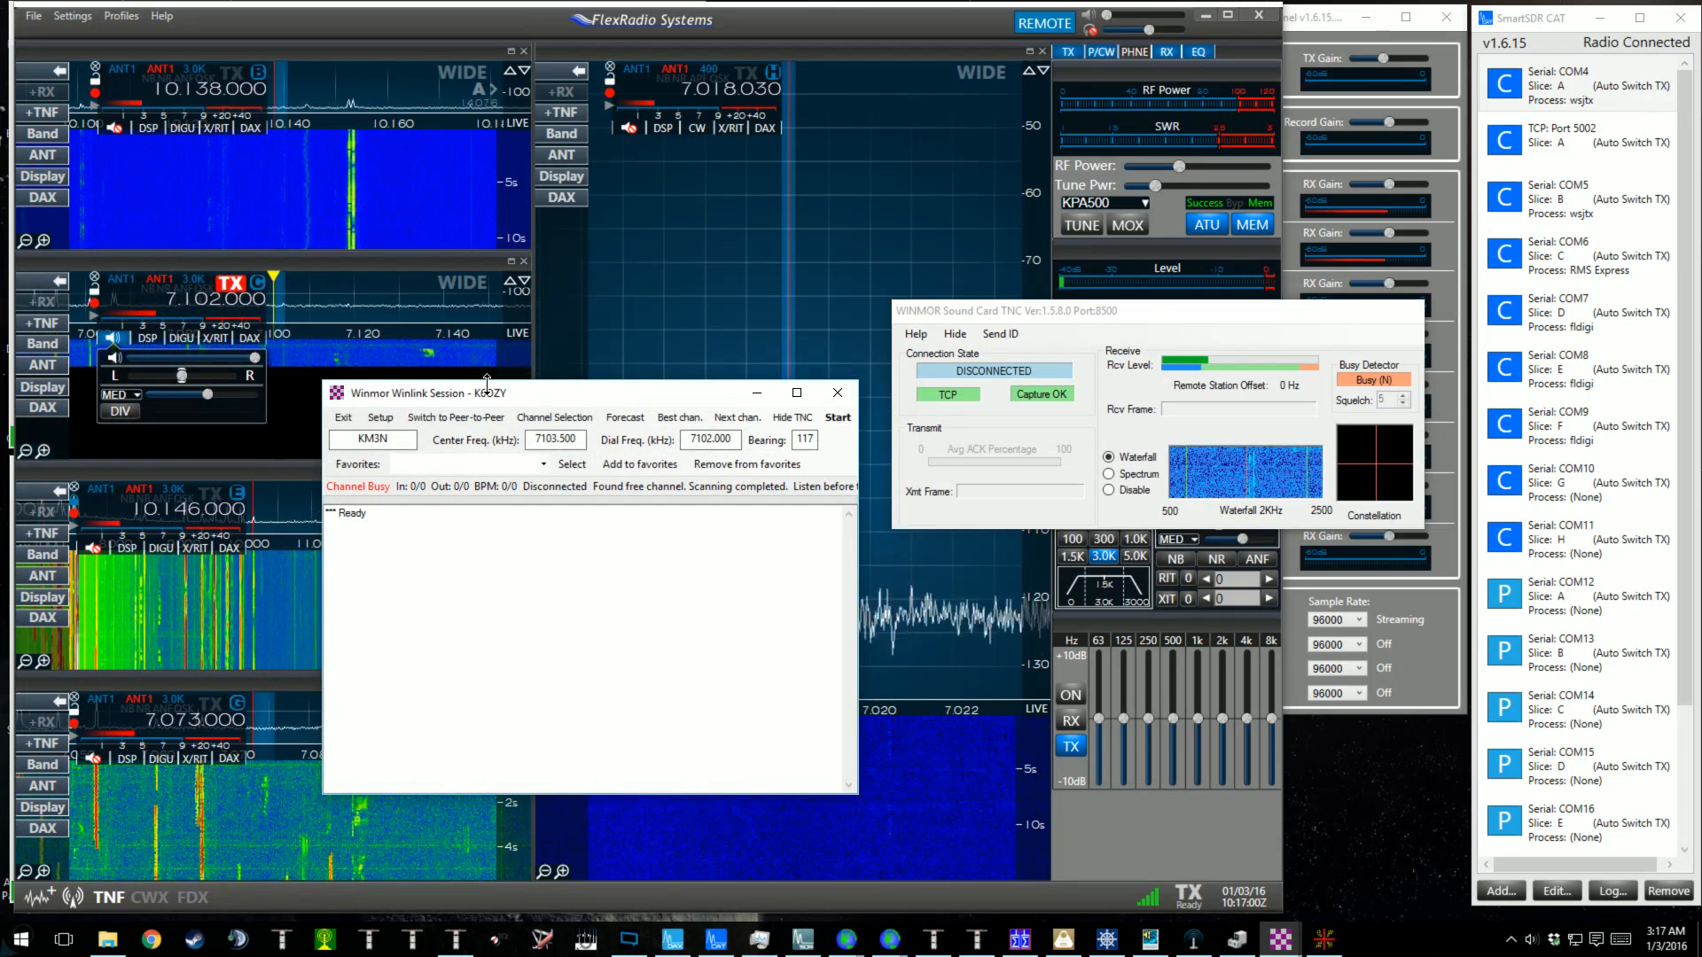
Stack the WINMOR TNC window above a wider Winmor Winlink Session window, and start the connection to the selected station.
{"action": "left_click_drag", "start_coordinate": [487, 383], "coordinate": [583, 452]}
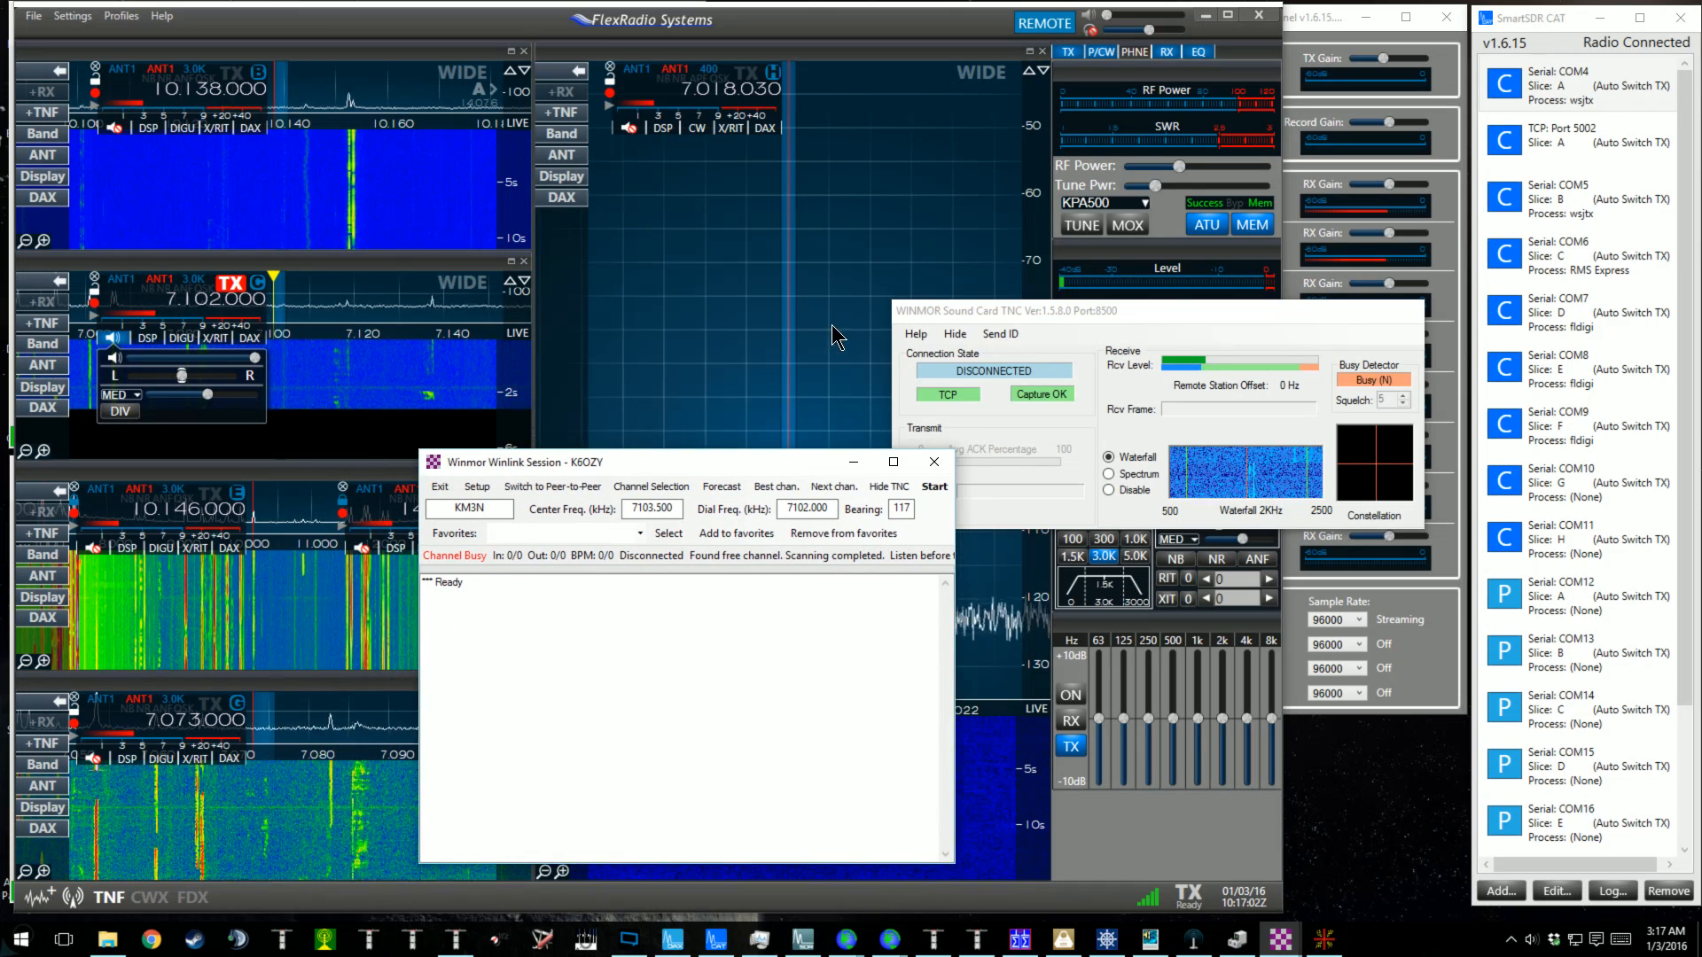
{"action": "left_click_drag", "start_coordinate": [968, 310], "coordinate": [619, 220]}
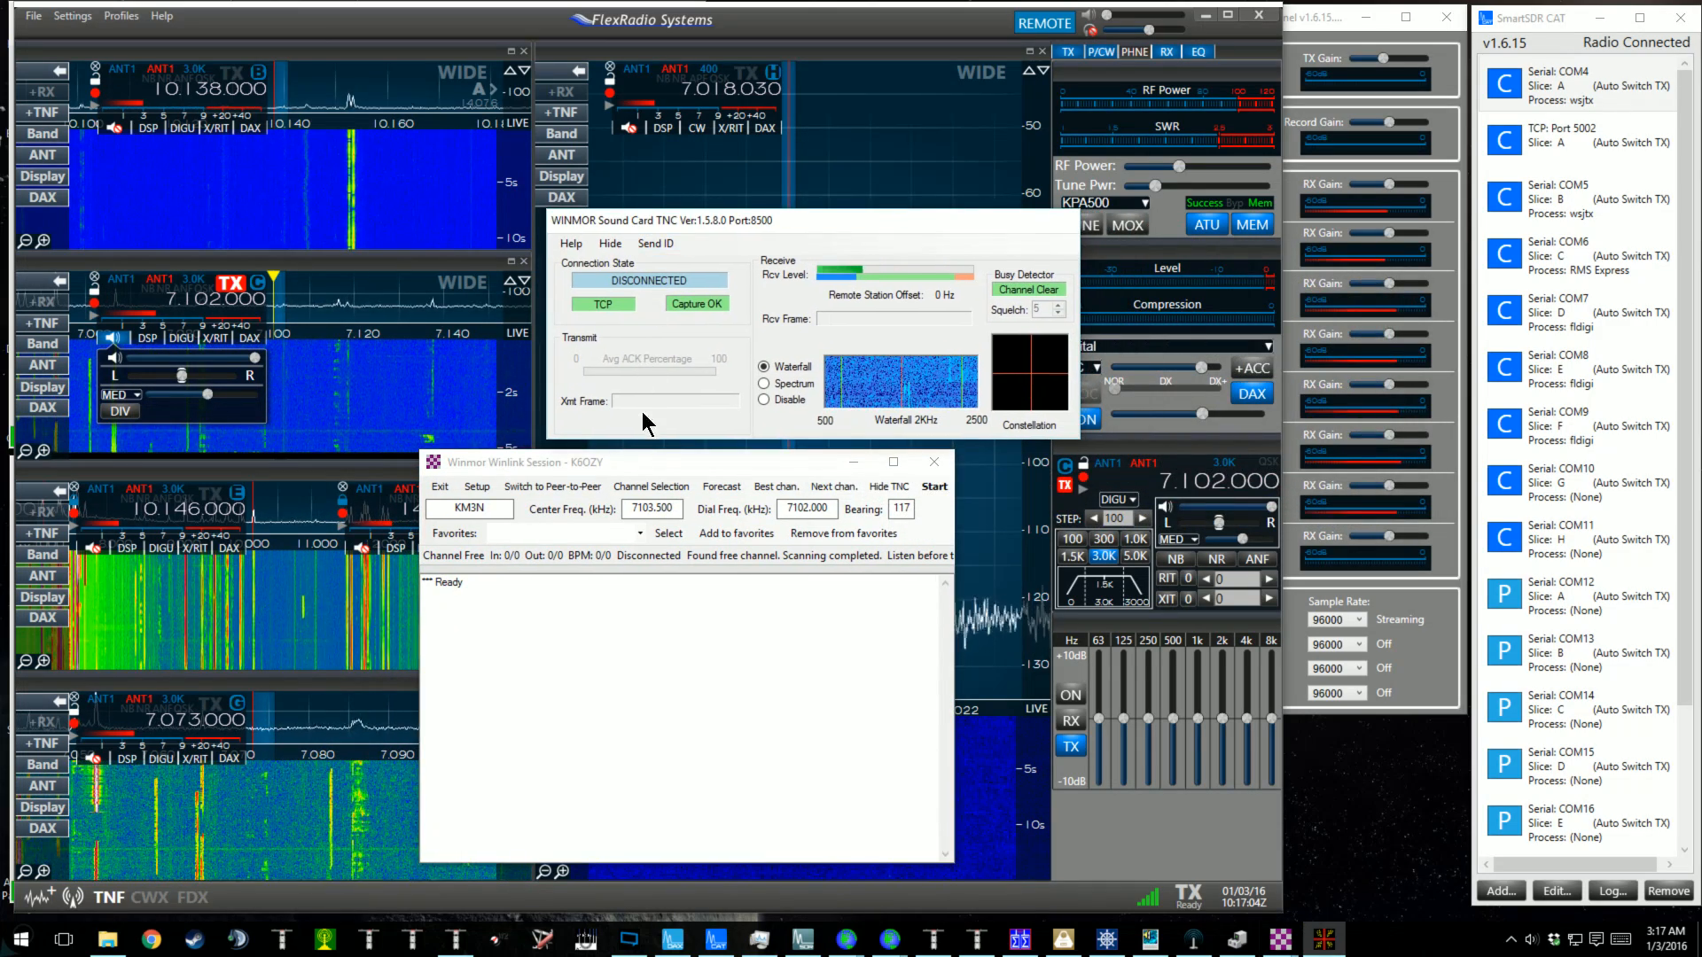
{"action": "left_click_drag", "start_coordinate": [662, 467], "coordinate": [779, 464]}
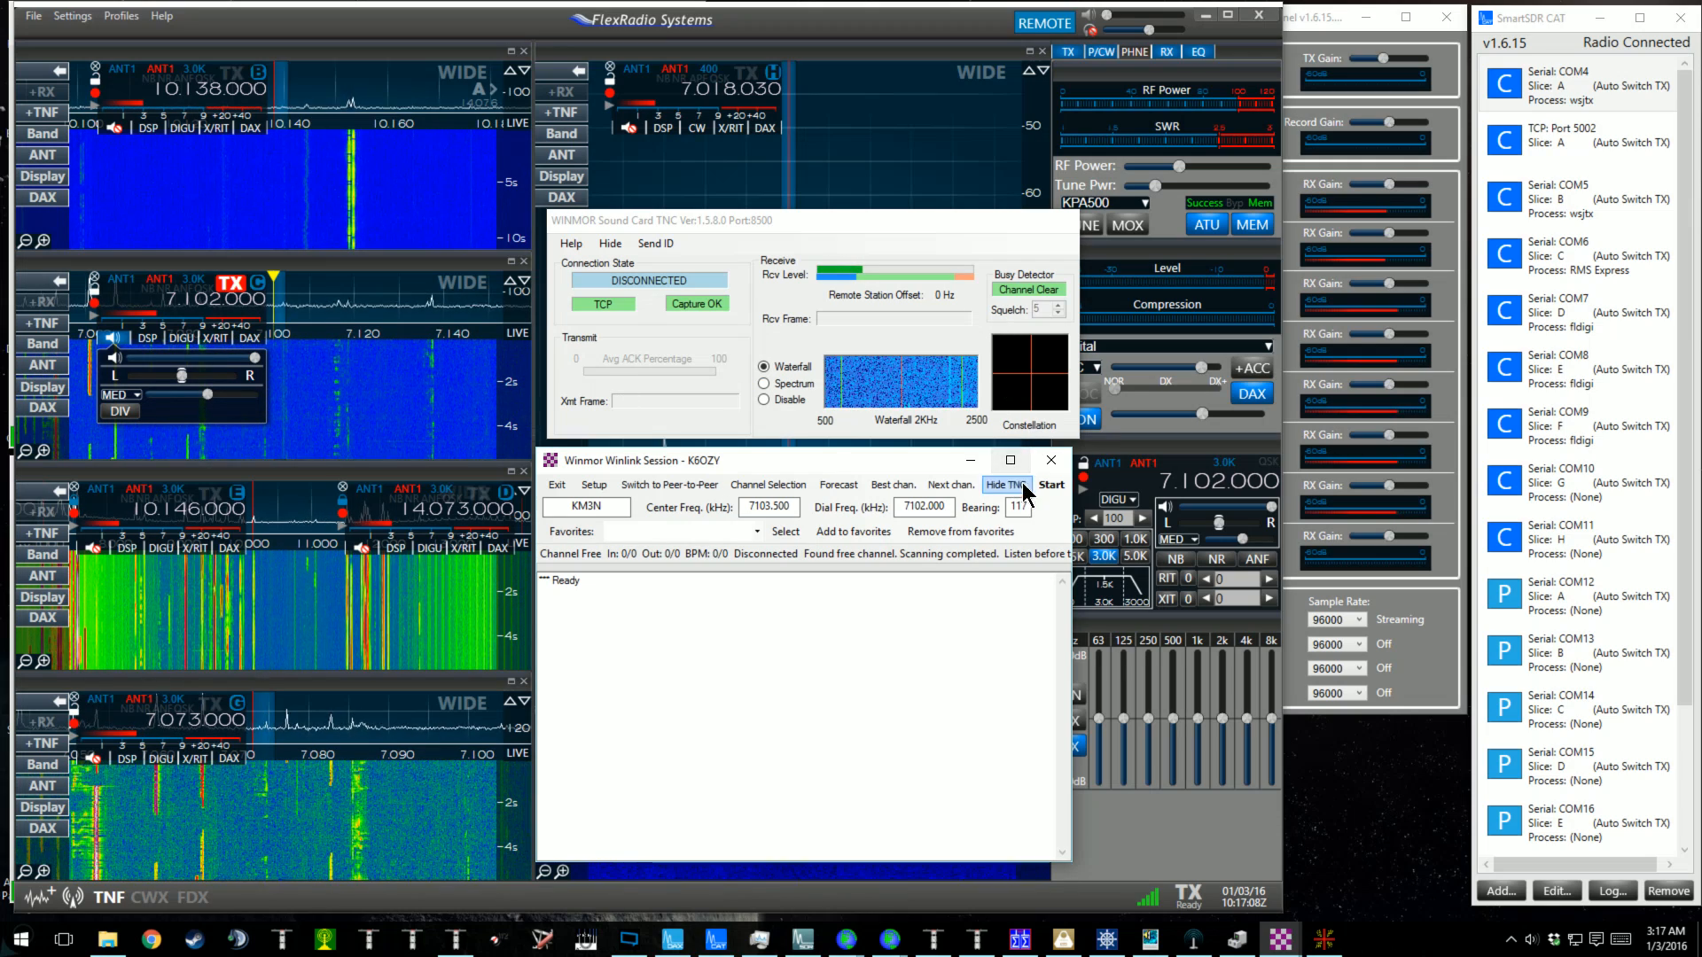
{"action": "left_click", "coordinate": [1051, 487]}
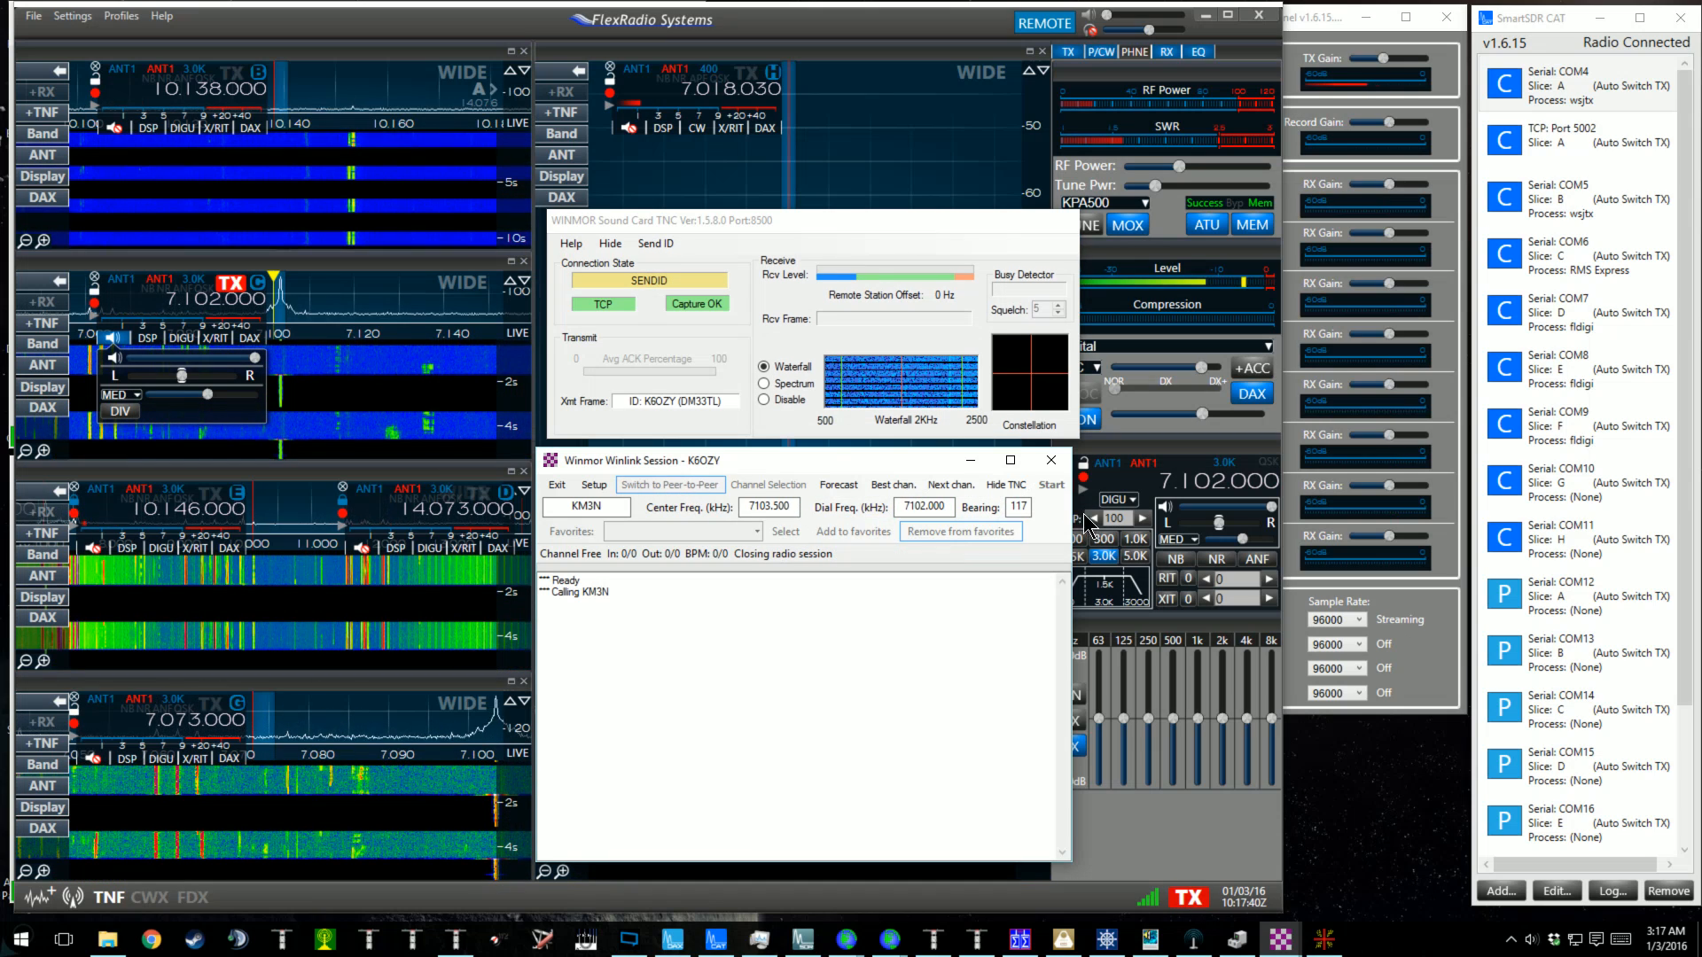
{"action": "left_click_drag", "start_coordinate": [1071, 506], "coordinate": [1159, 506]}
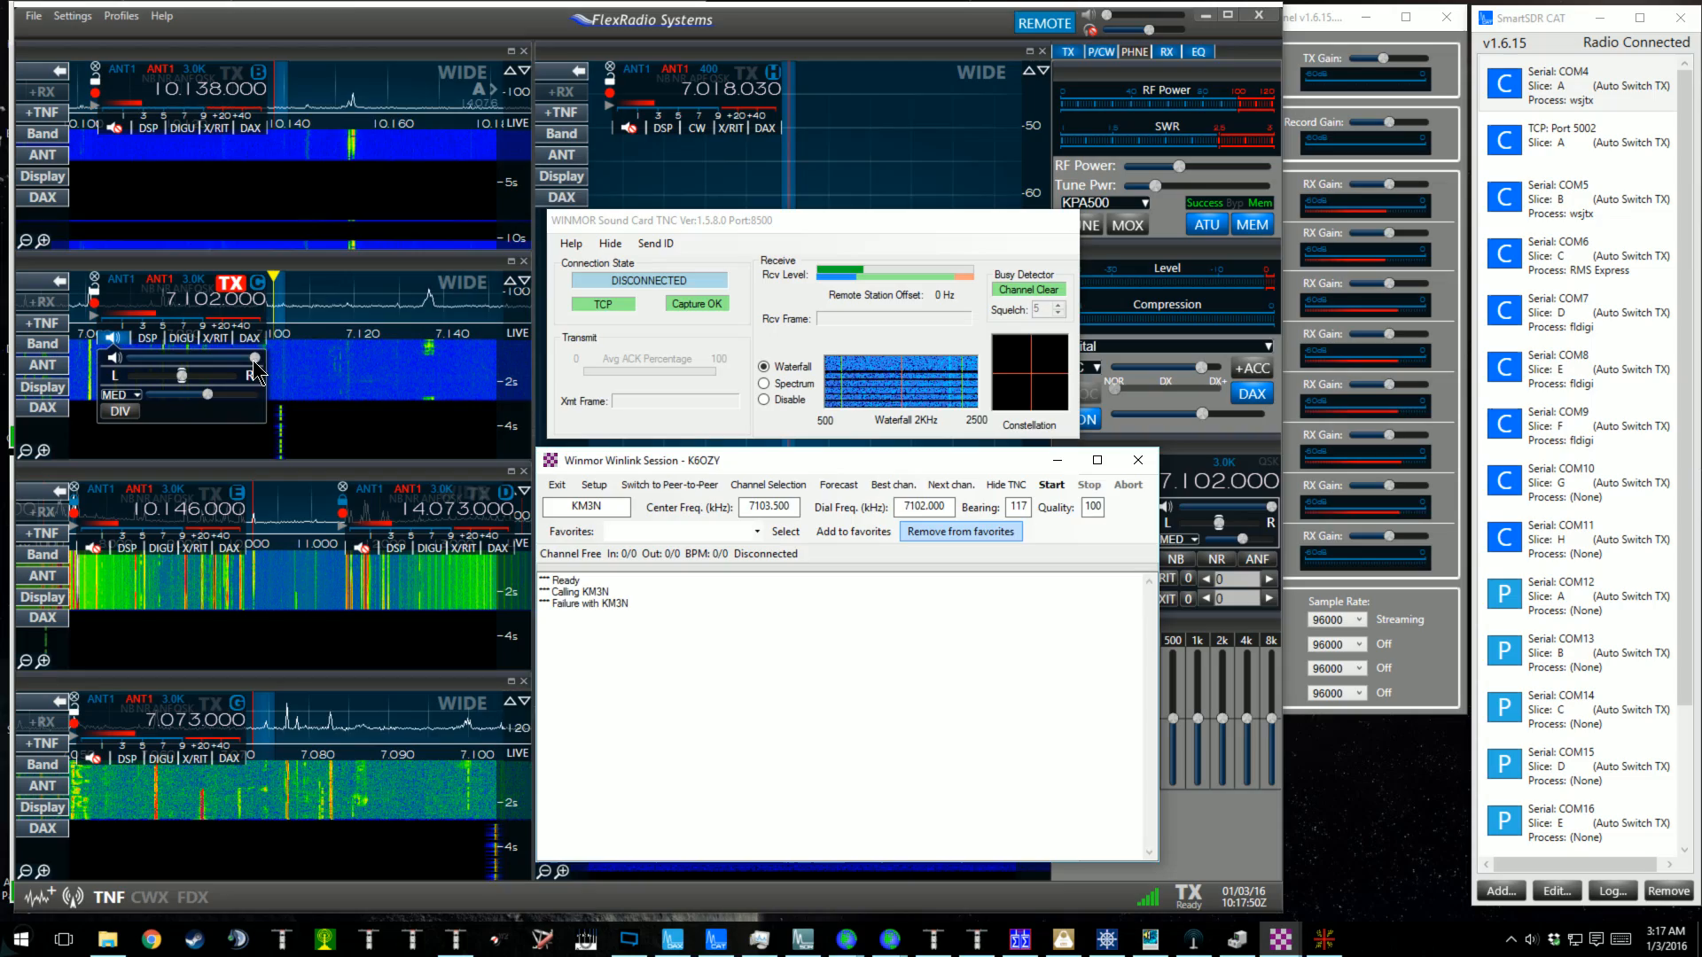
Lower slice C's audio level to about the middle of its range and slightly raise SmartSDR's speaker volume.
{"action": "left_click_drag", "start_coordinate": [254, 356], "coordinate": [189, 357]}
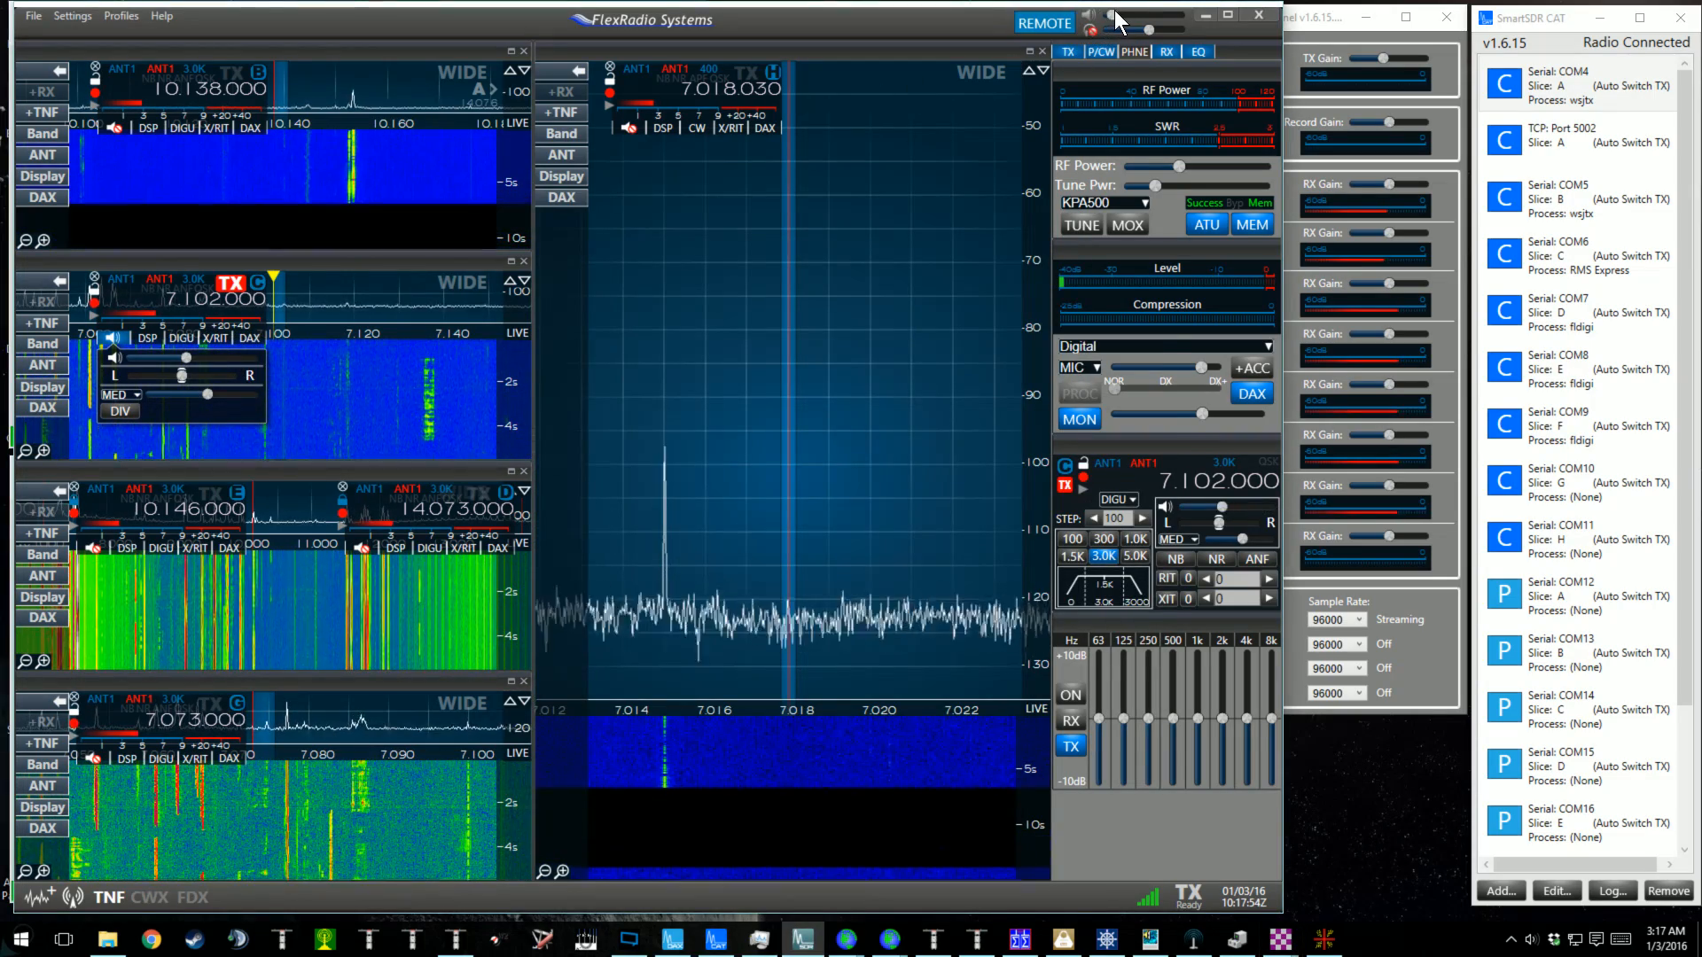
{"action": "left_click_drag", "start_coordinate": [1107, 13], "coordinate": [1124, 14]}
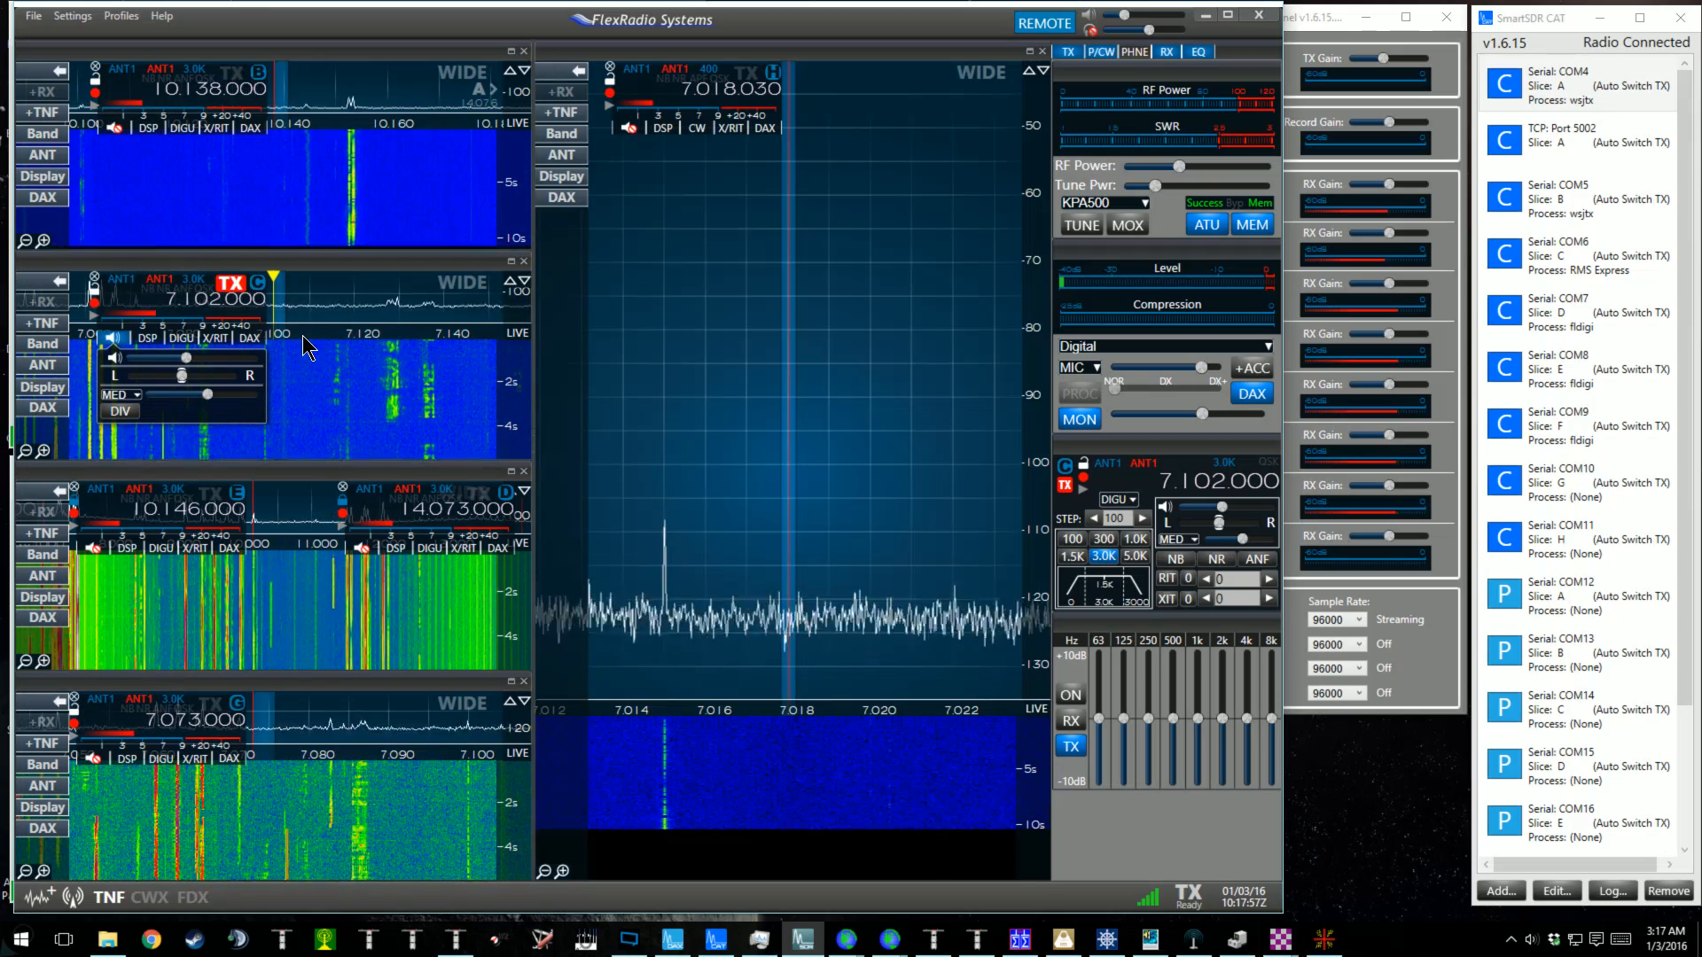
Enlarge slice B's panadapter and set its receive antenna to RX B.
{"action": "double_click", "coordinate": [440, 53]}
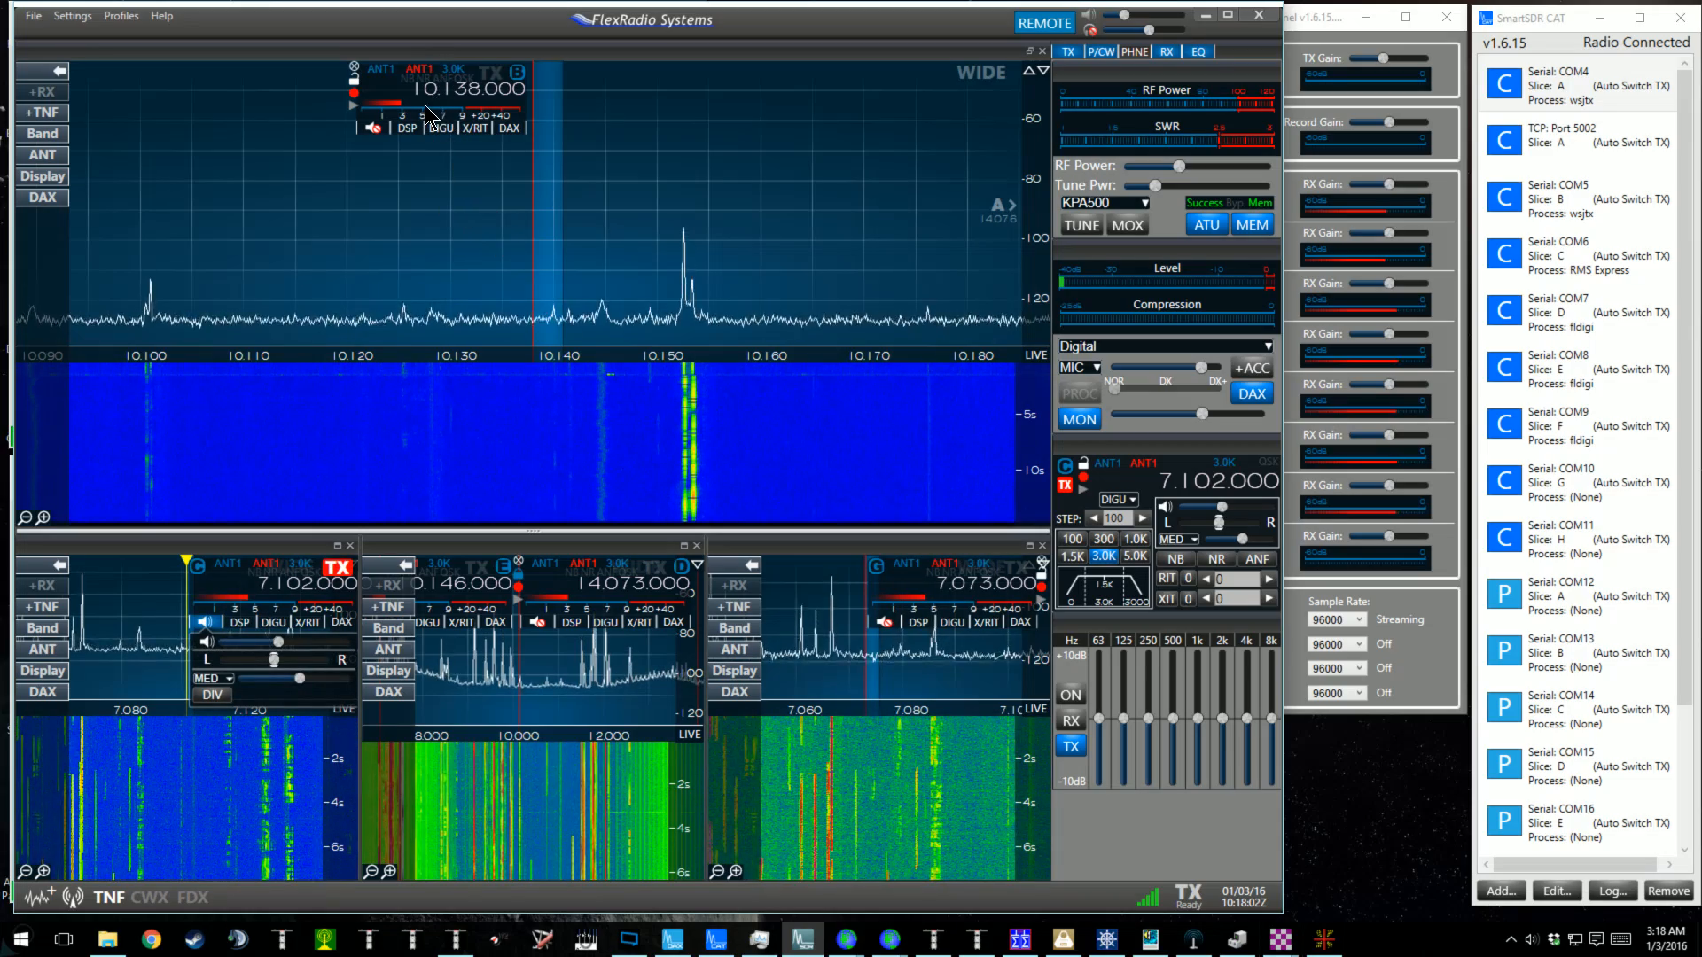
{"action": "left_click", "coordinate": [381, 68]}
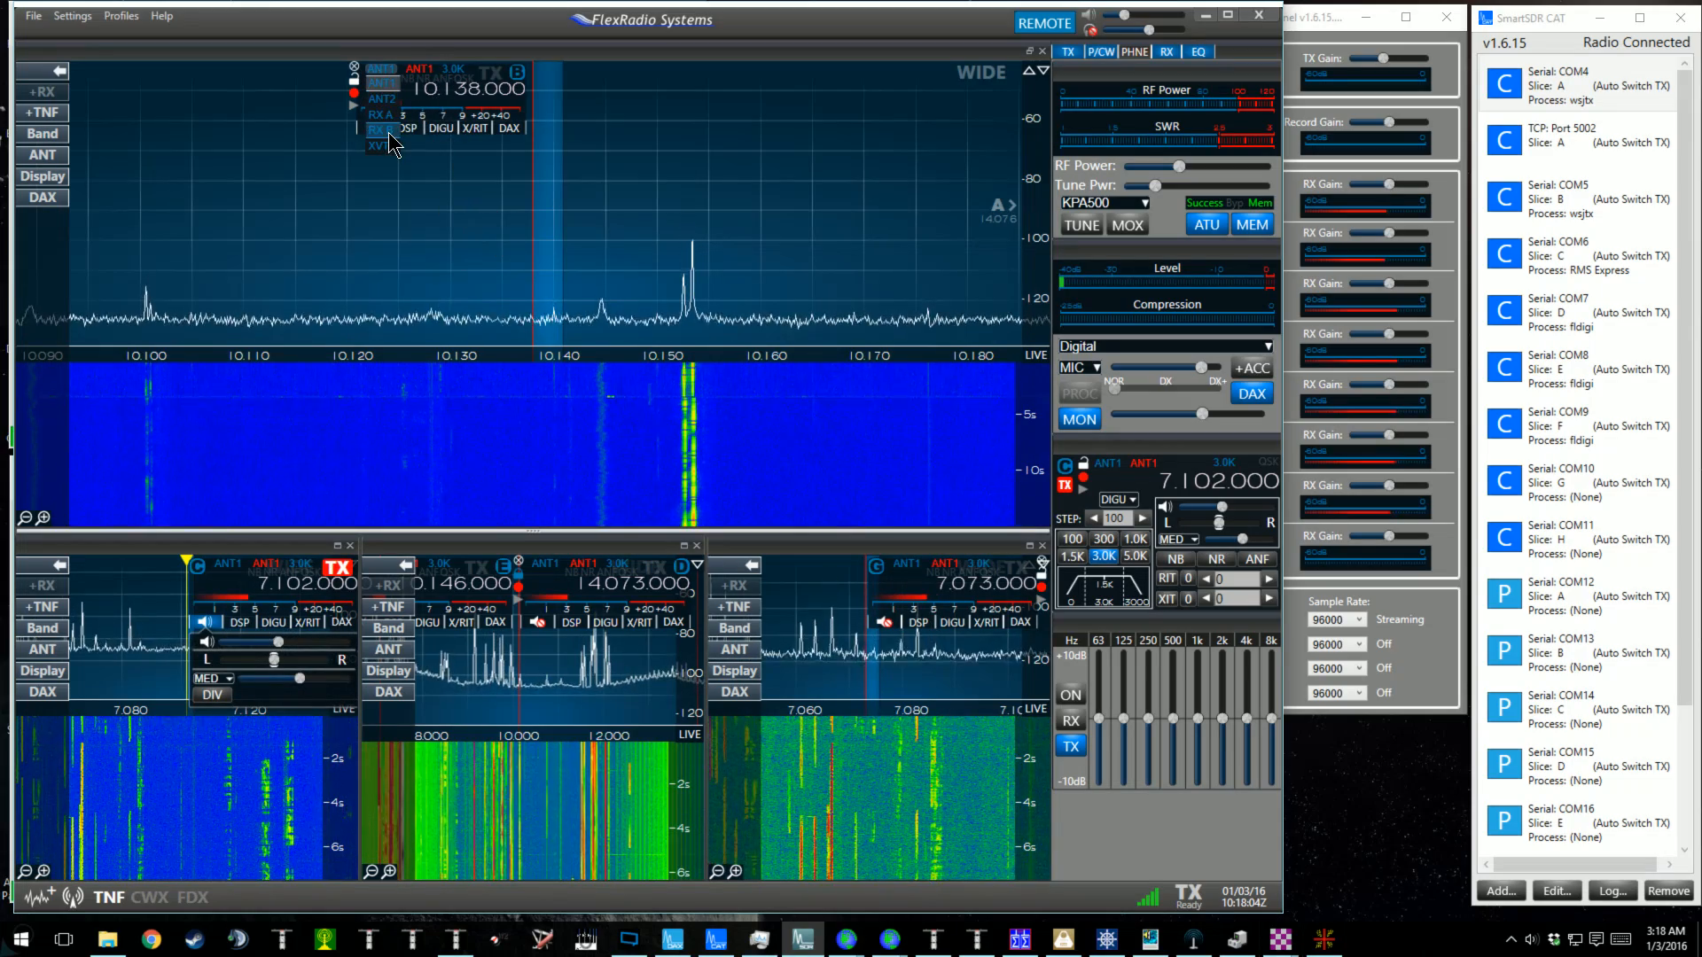
{"action": "left_click", "coordinate": [390, 139]}
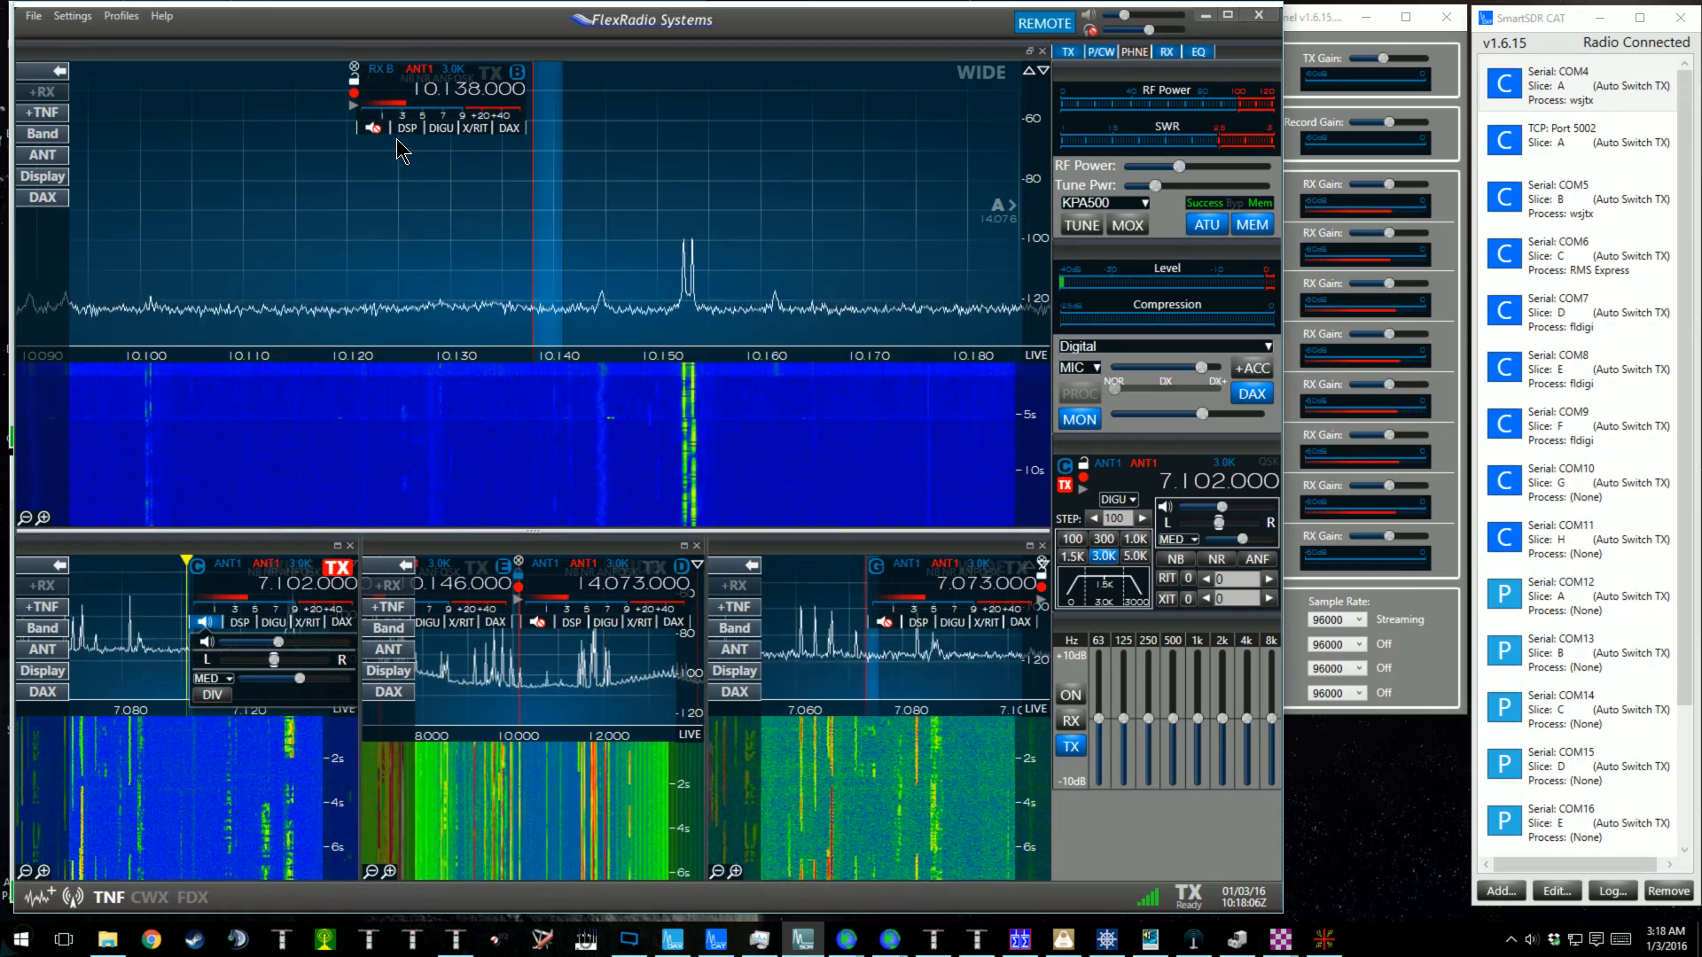
Switch the enlarged panadapter to slice A and back to slice B with FDX enabled, and restore the tiled layout.
{"action": "left_click", "coordinate": [1003, 207]}
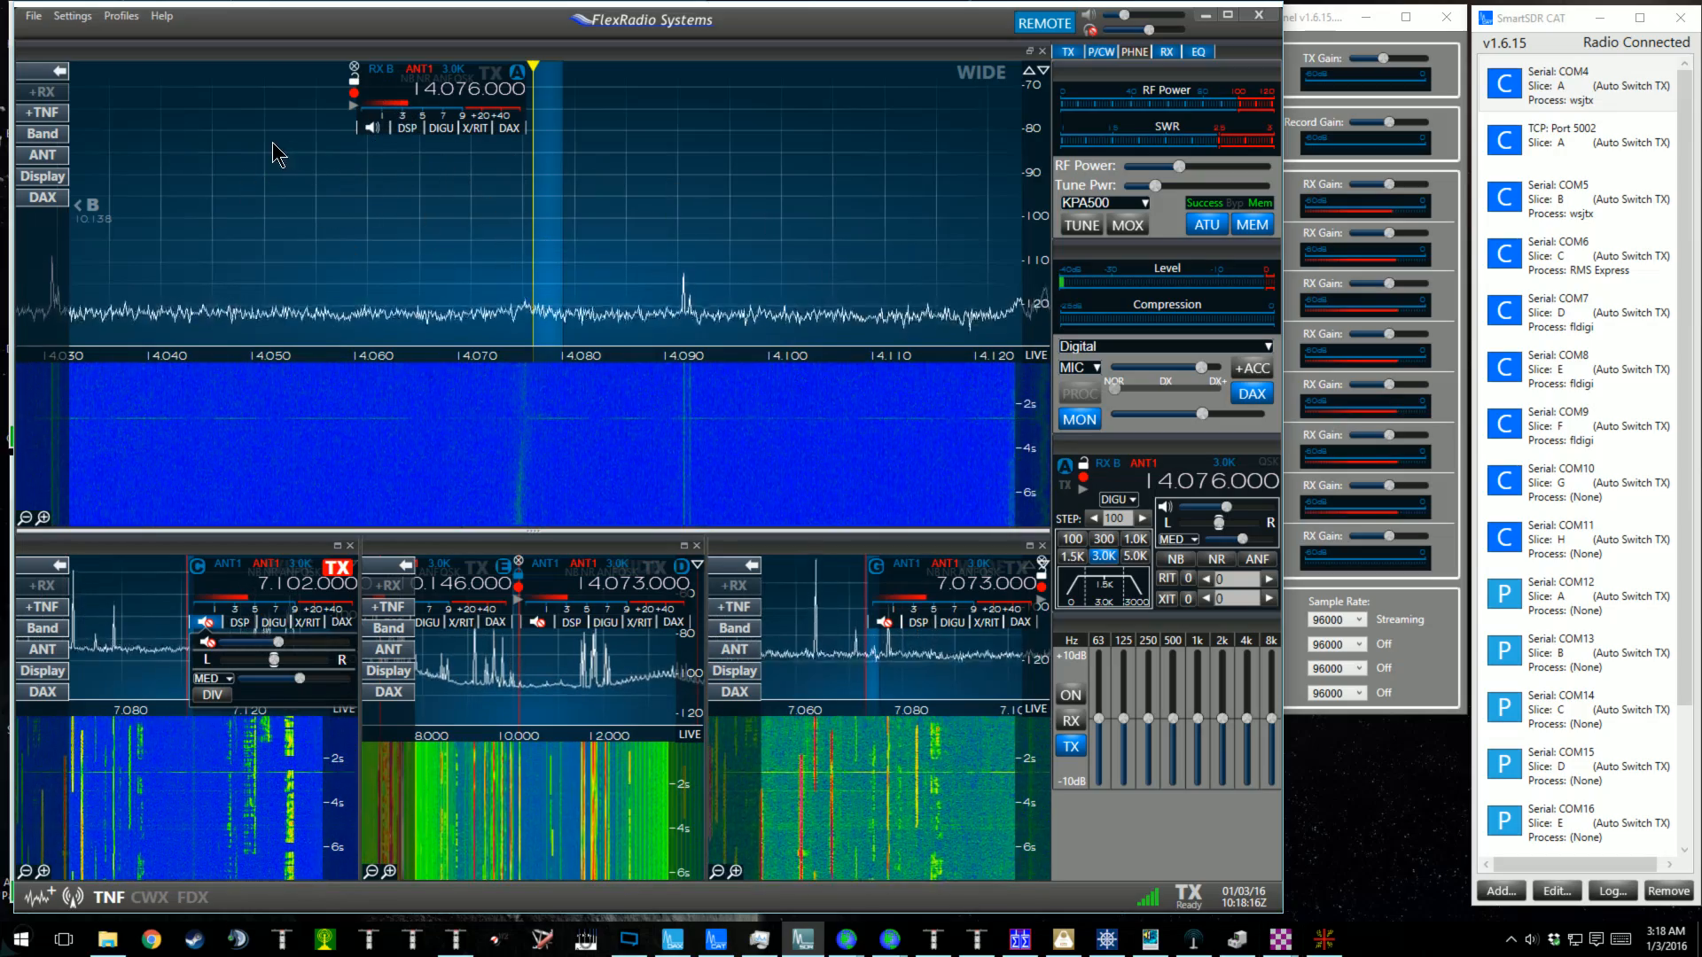
{"action": "left_click", "coordinate": [92, 210]}
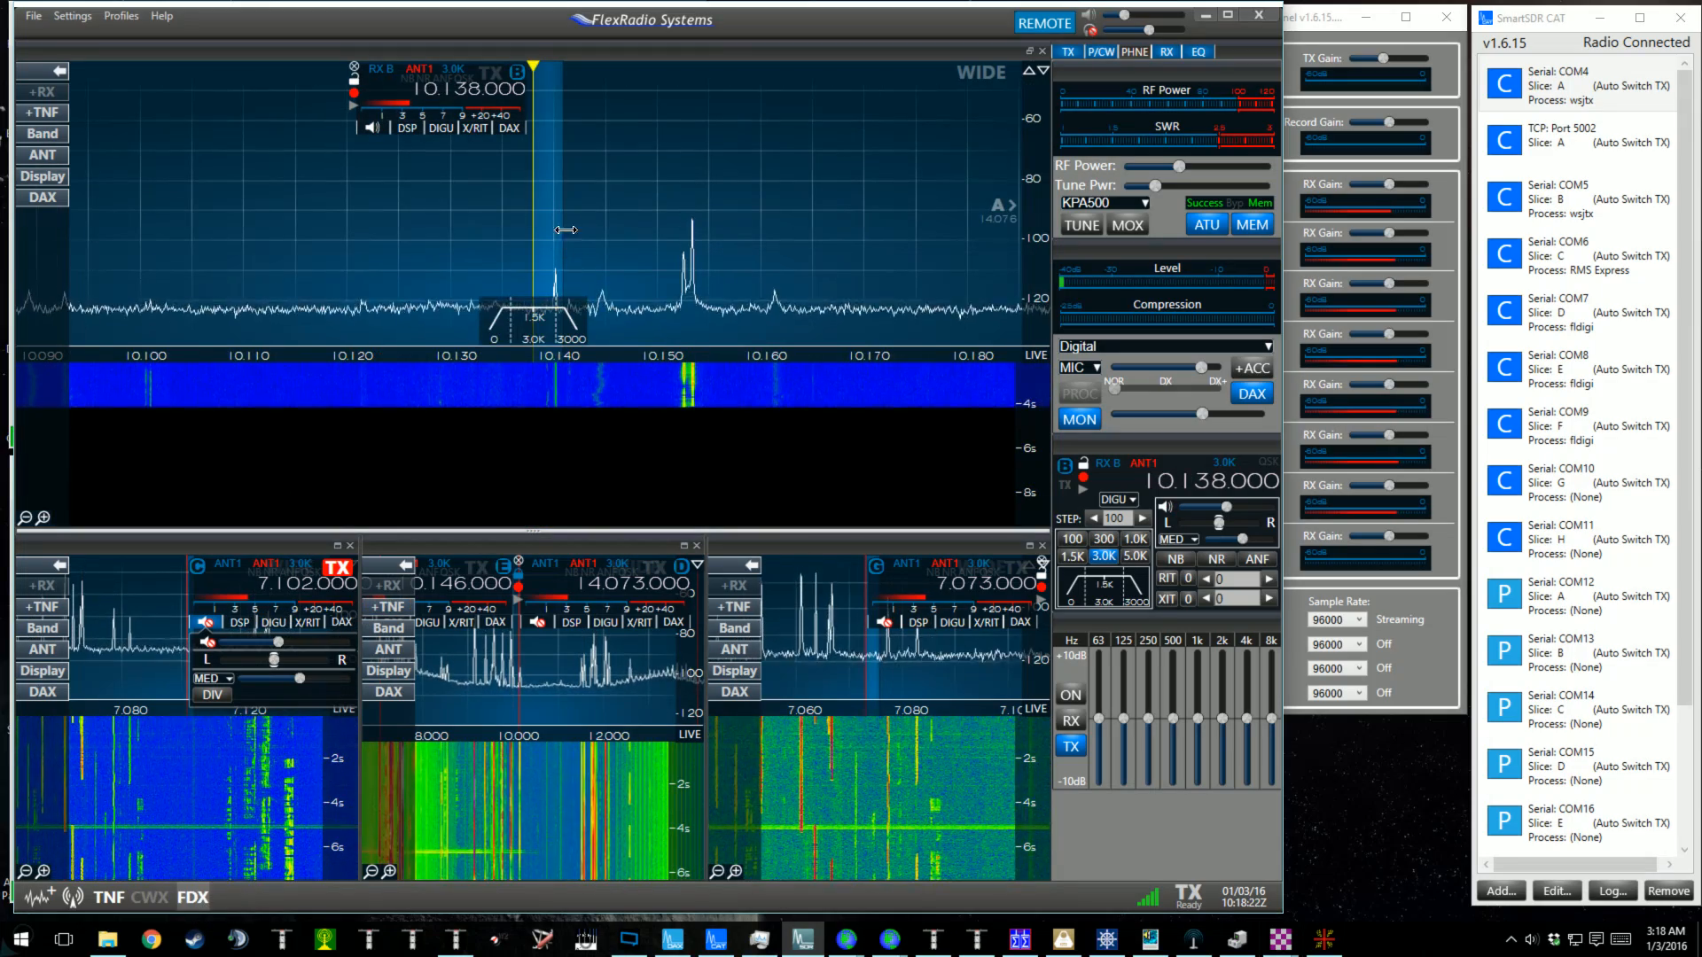
{"action": "double_click", "coordinate": [580, 54]}
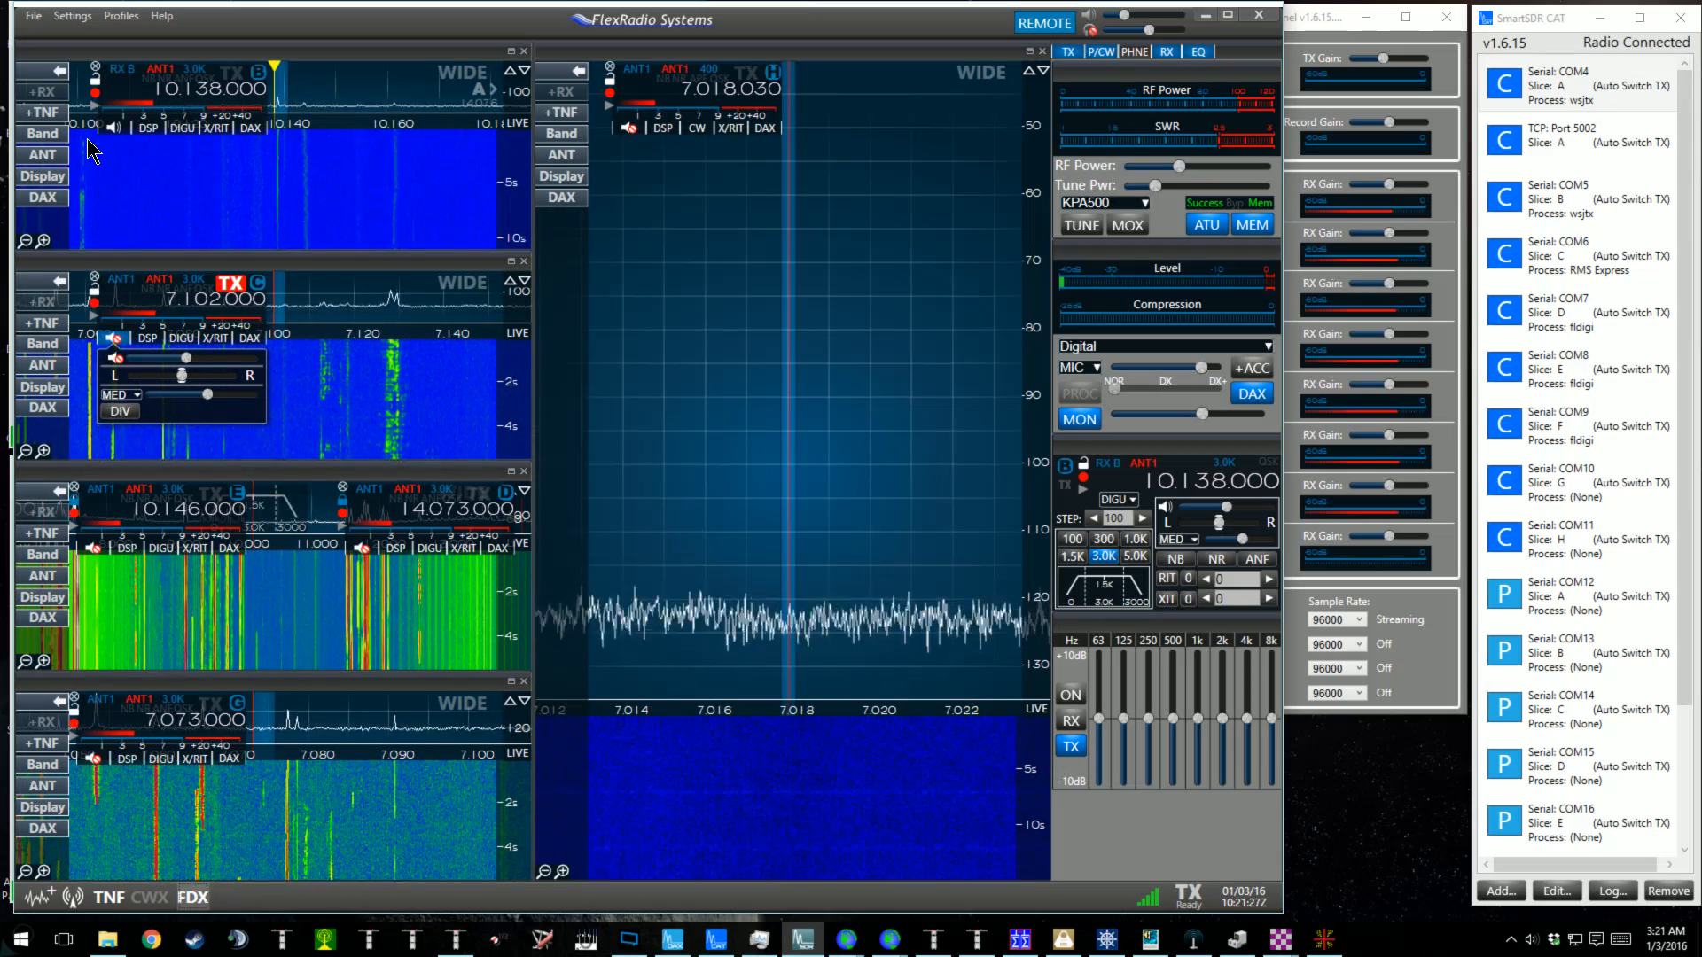
Review the transmit timings and KPA500 profile settings in the FLEX-6700's Radio Setup, and close the window.
{"action": "left_click", "coordinate": [78, 18]}
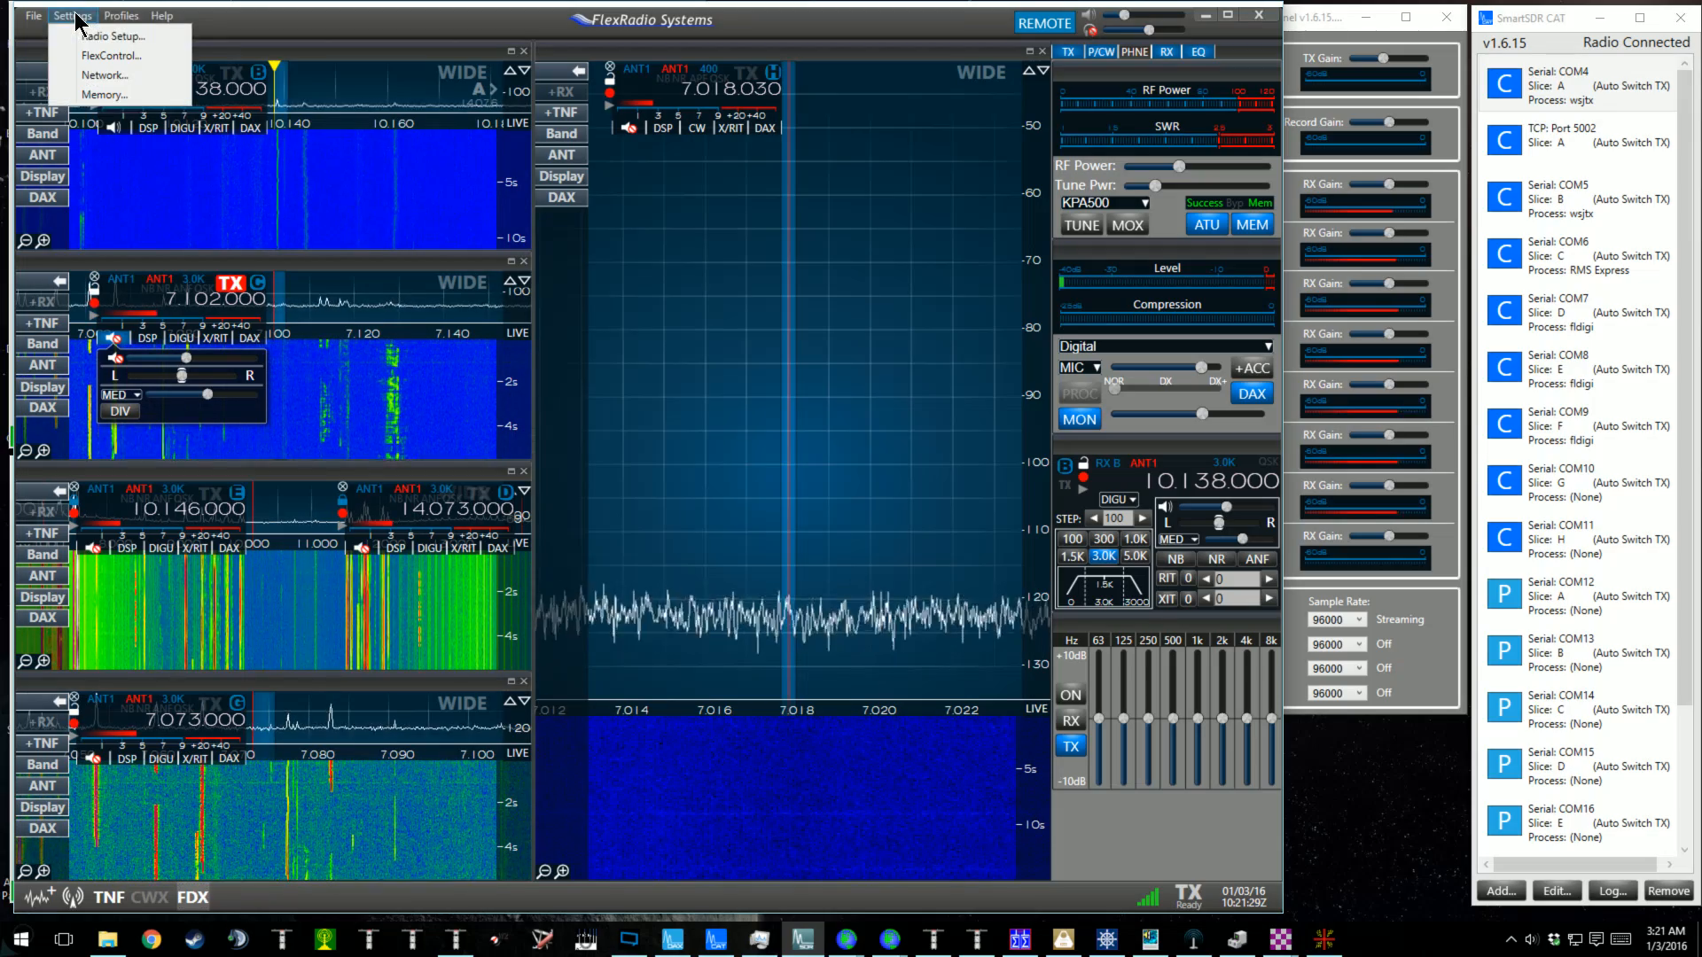
{"action": "left_click", "coordinate": [83, 36]}
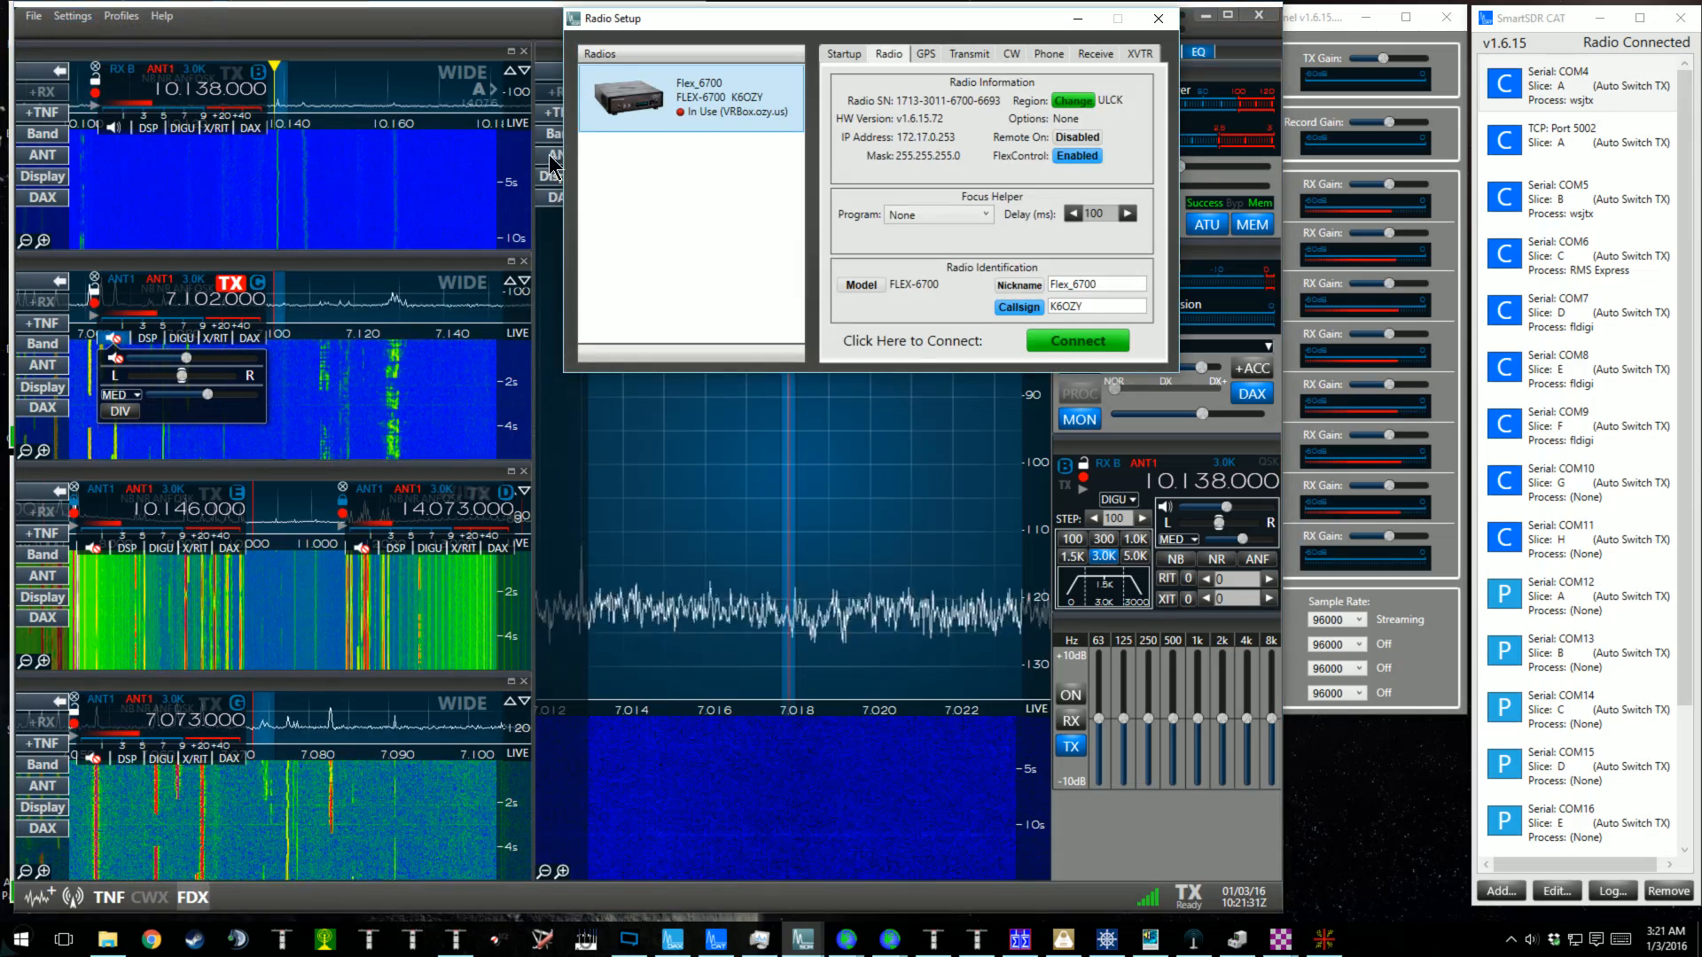
{"action": "left_click", "coordinate": [970, 54]}
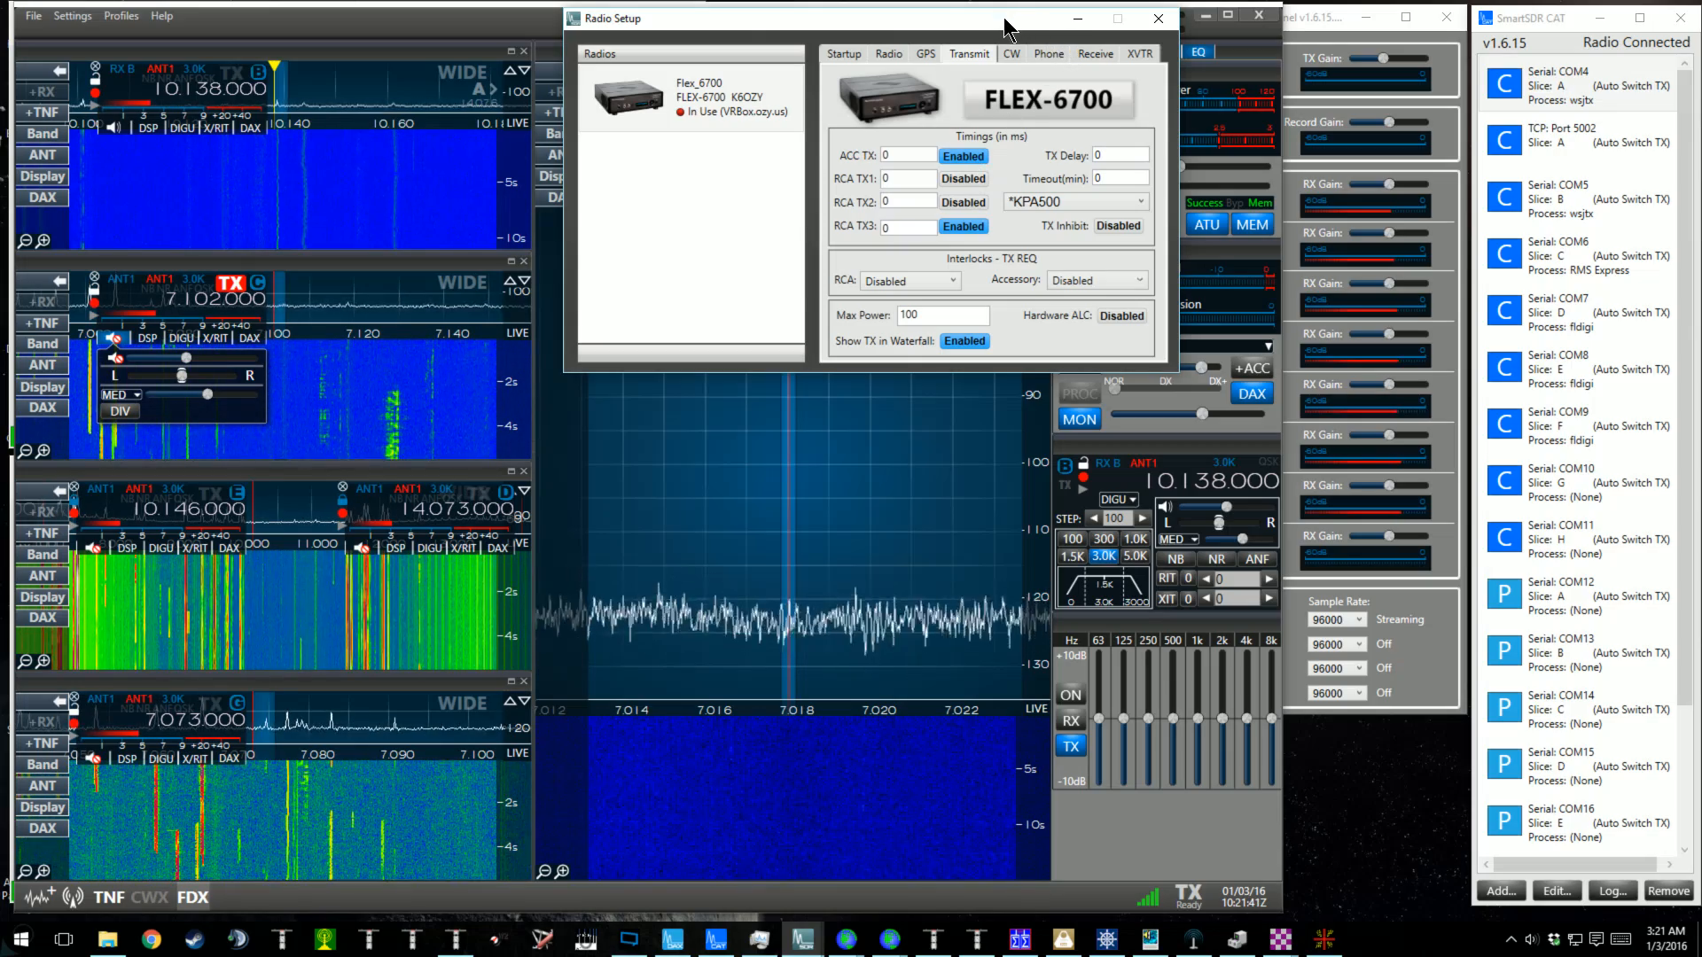
{"action": "left_click_drag", "start_coordinate": [1005, 27], "coordinate": [1024, 84]}
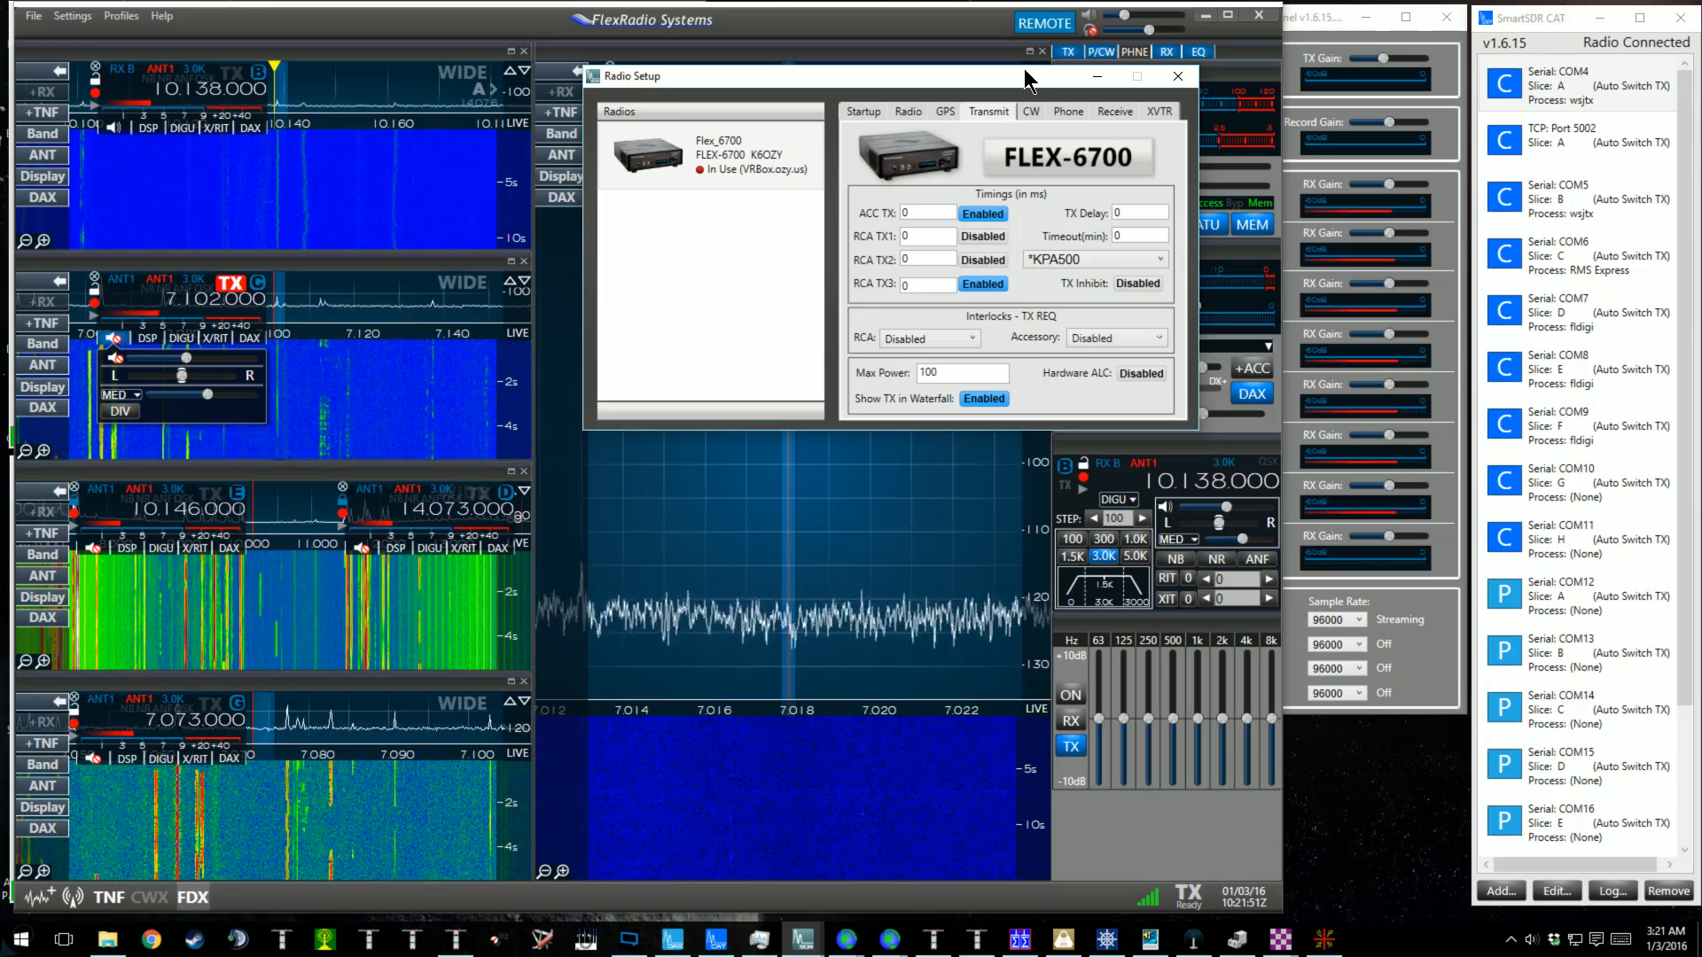
{"action": "left_click_drag", "start_coordinate": [1030, 75], "coordinate": [1094, 72]}
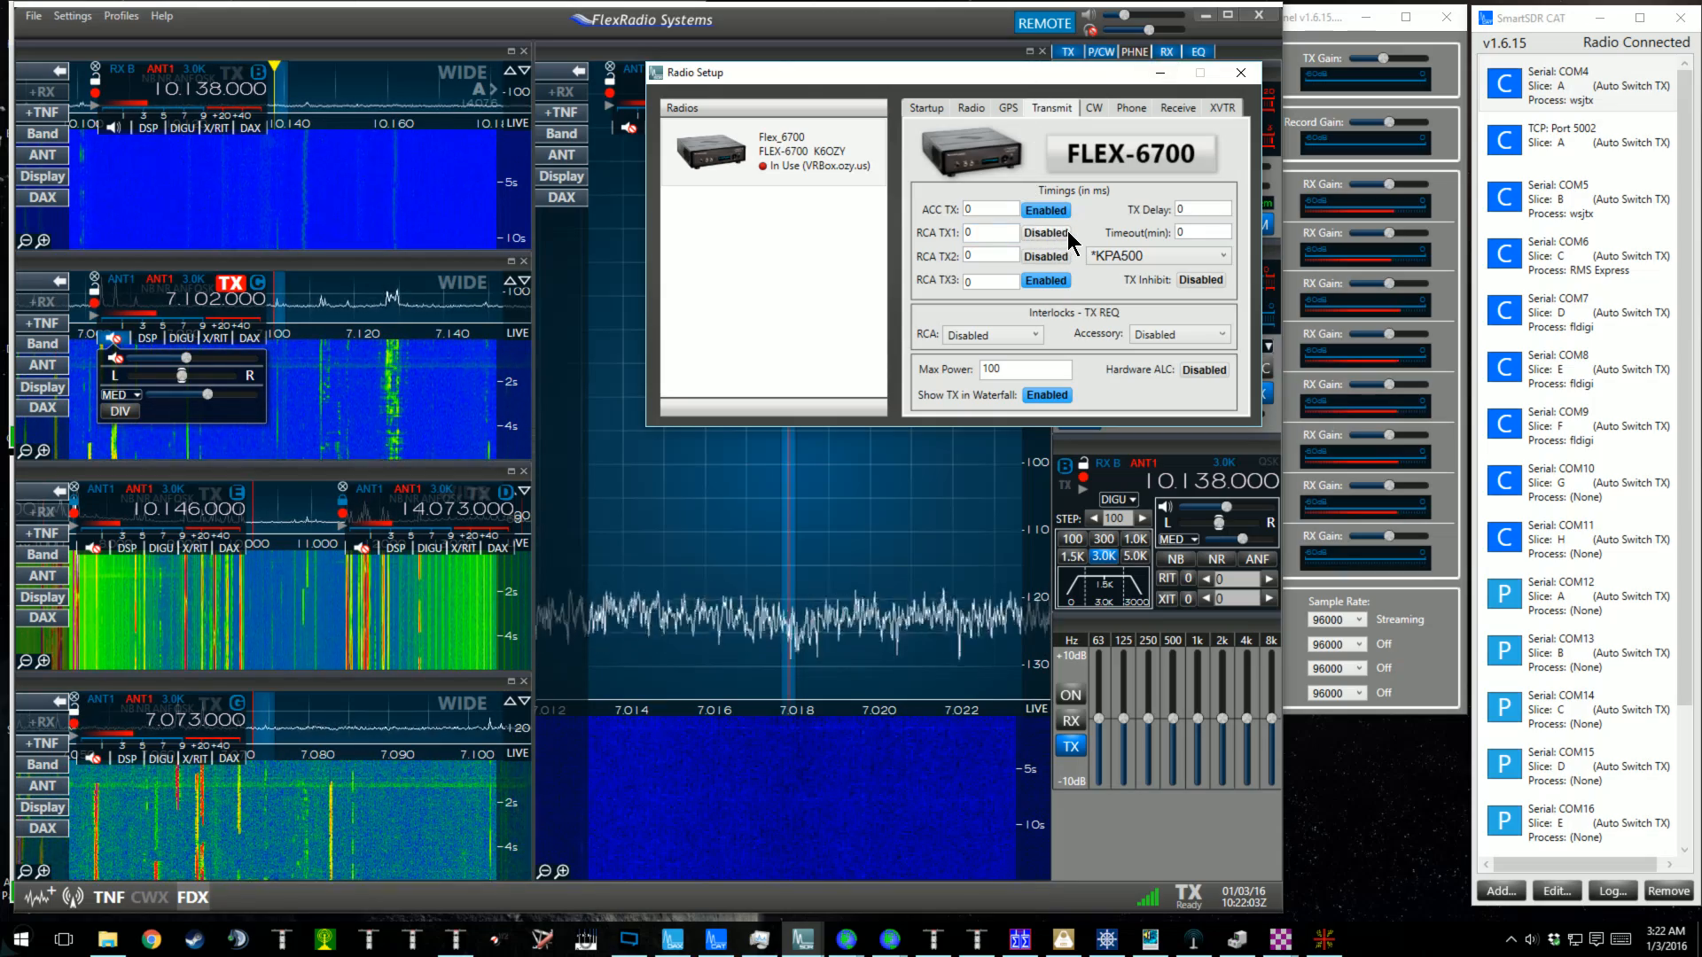
{"action": "left_click", "coordinate": [1240, 73]}
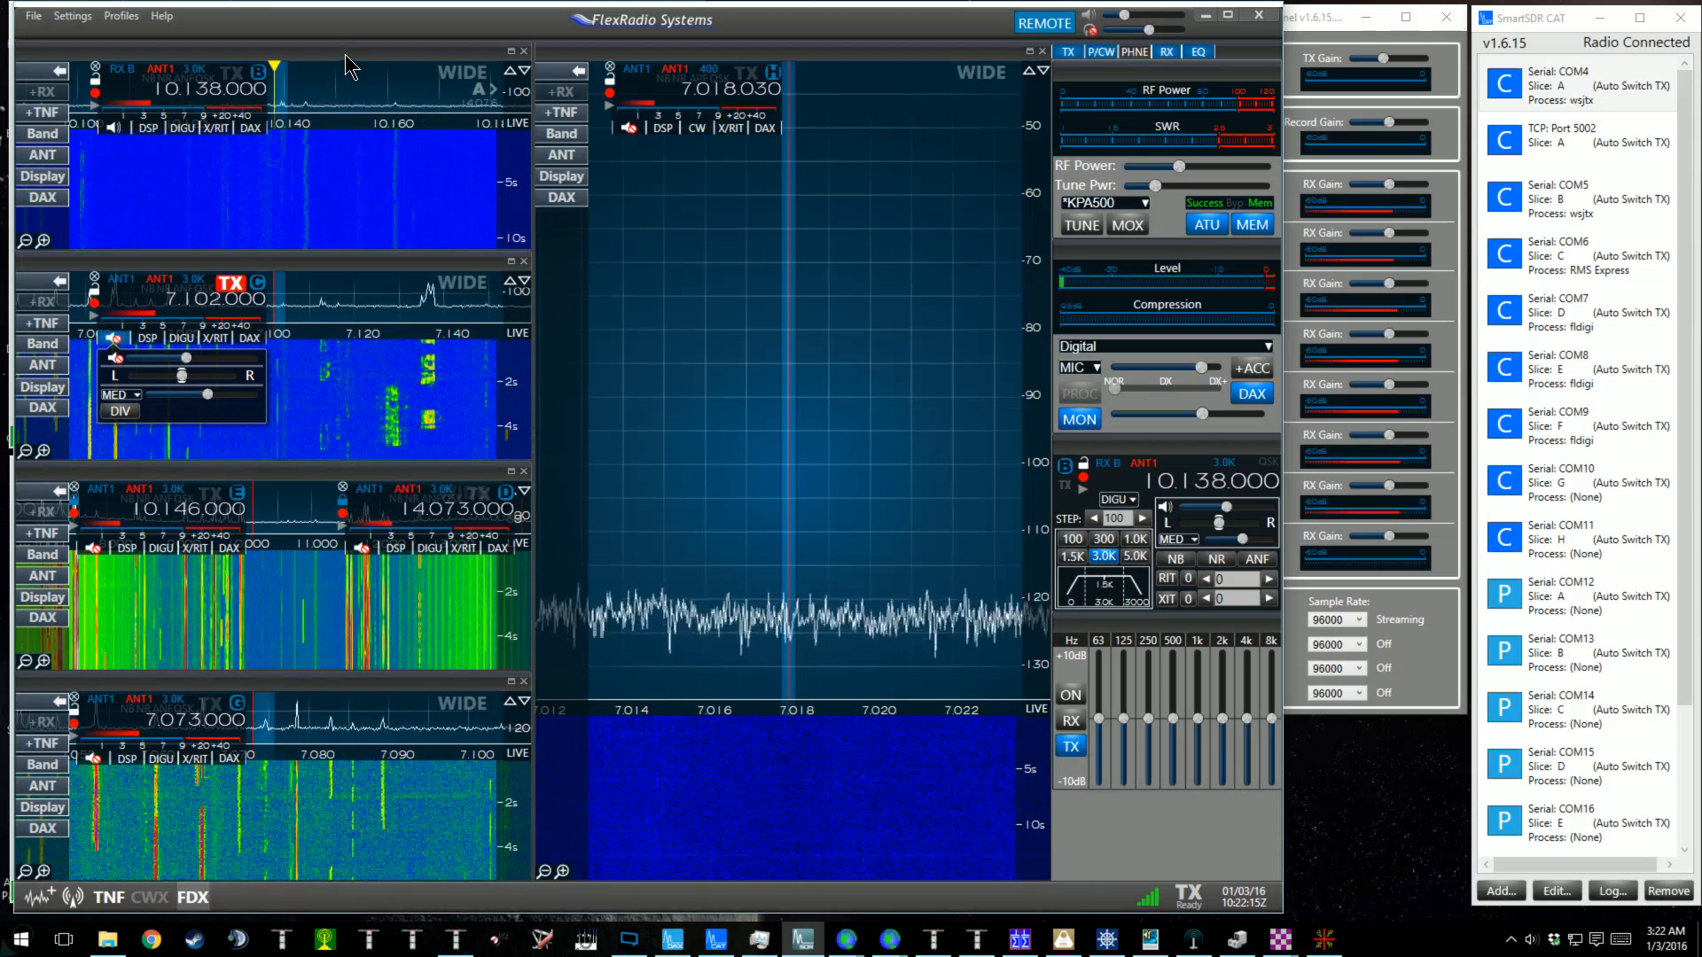
Enlarge slice B's panadapter again, and switch its view to slice A and back to slice B.
{"action": "left_click", "coordinate": [512, 52]}
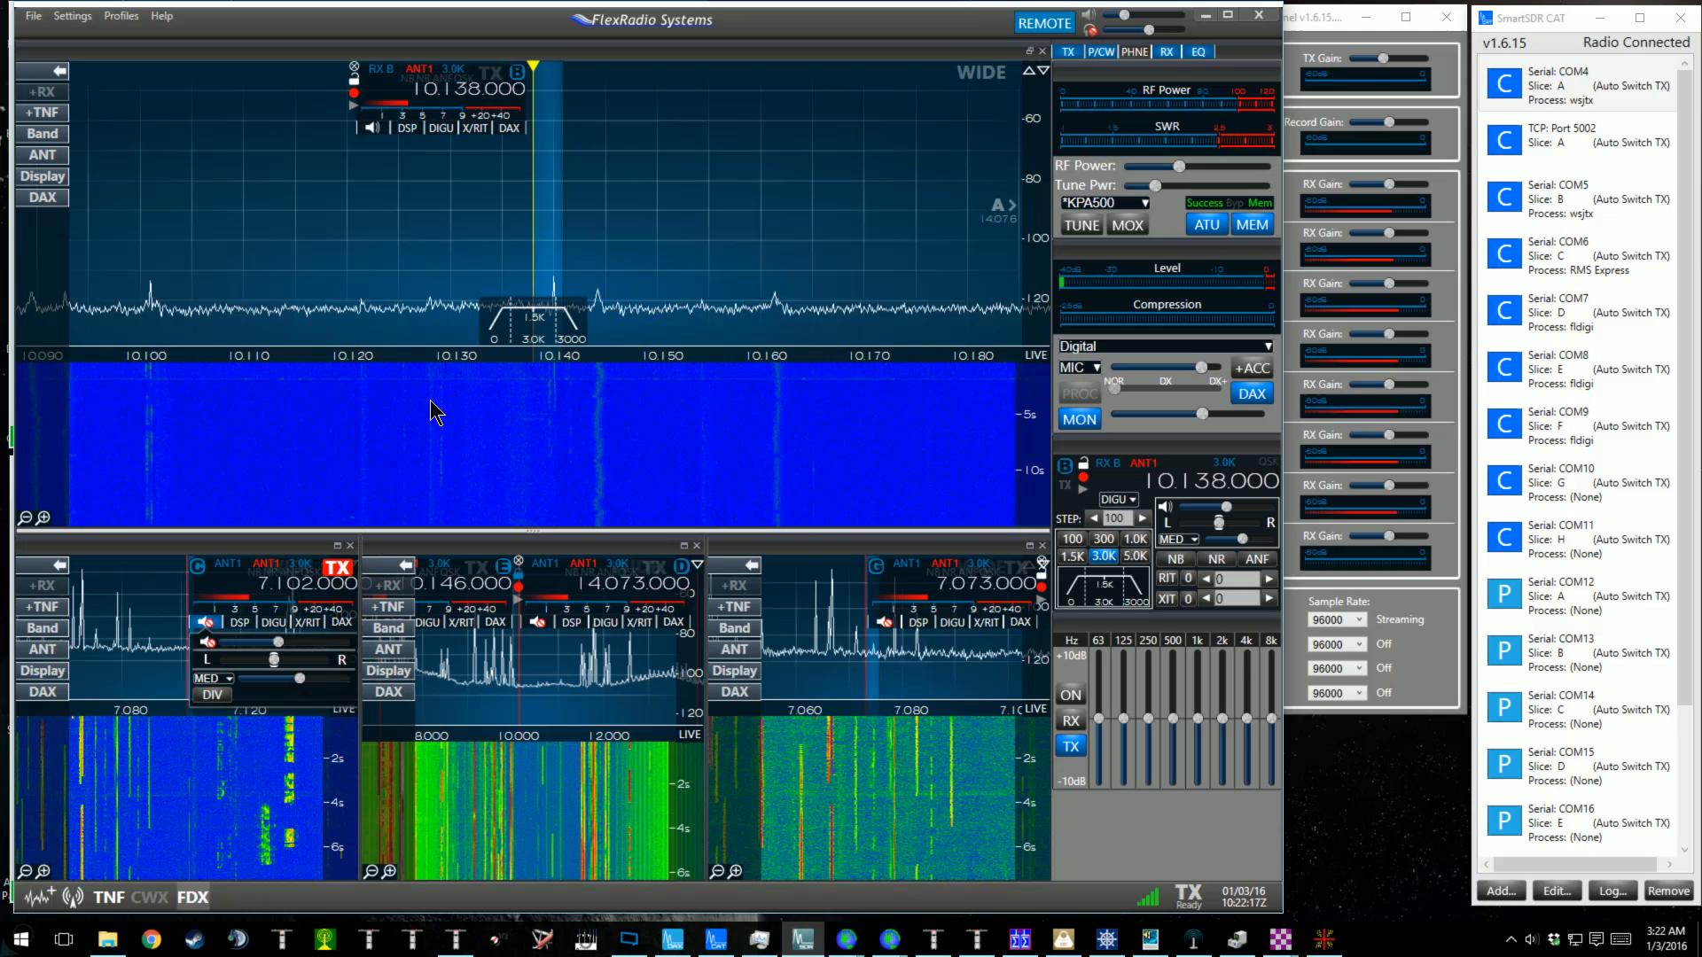
{"action": "left_click", "coordinate": [999, 211]}
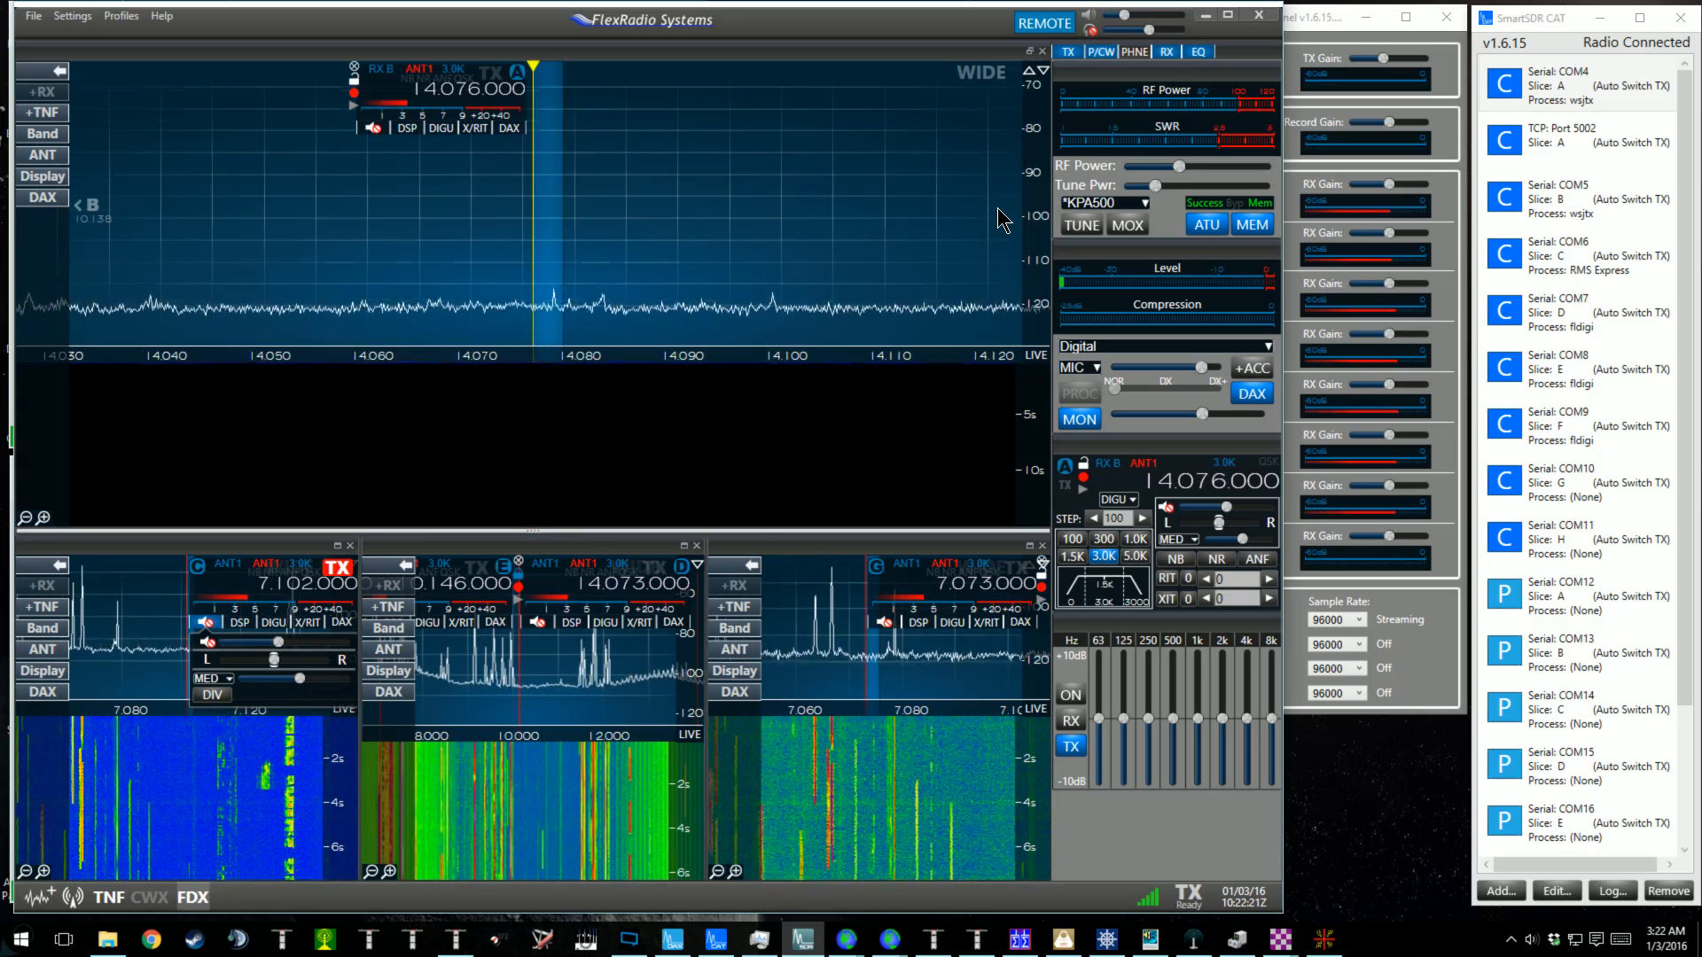
{"action": "left_click", "coordinate": [94, 207]}
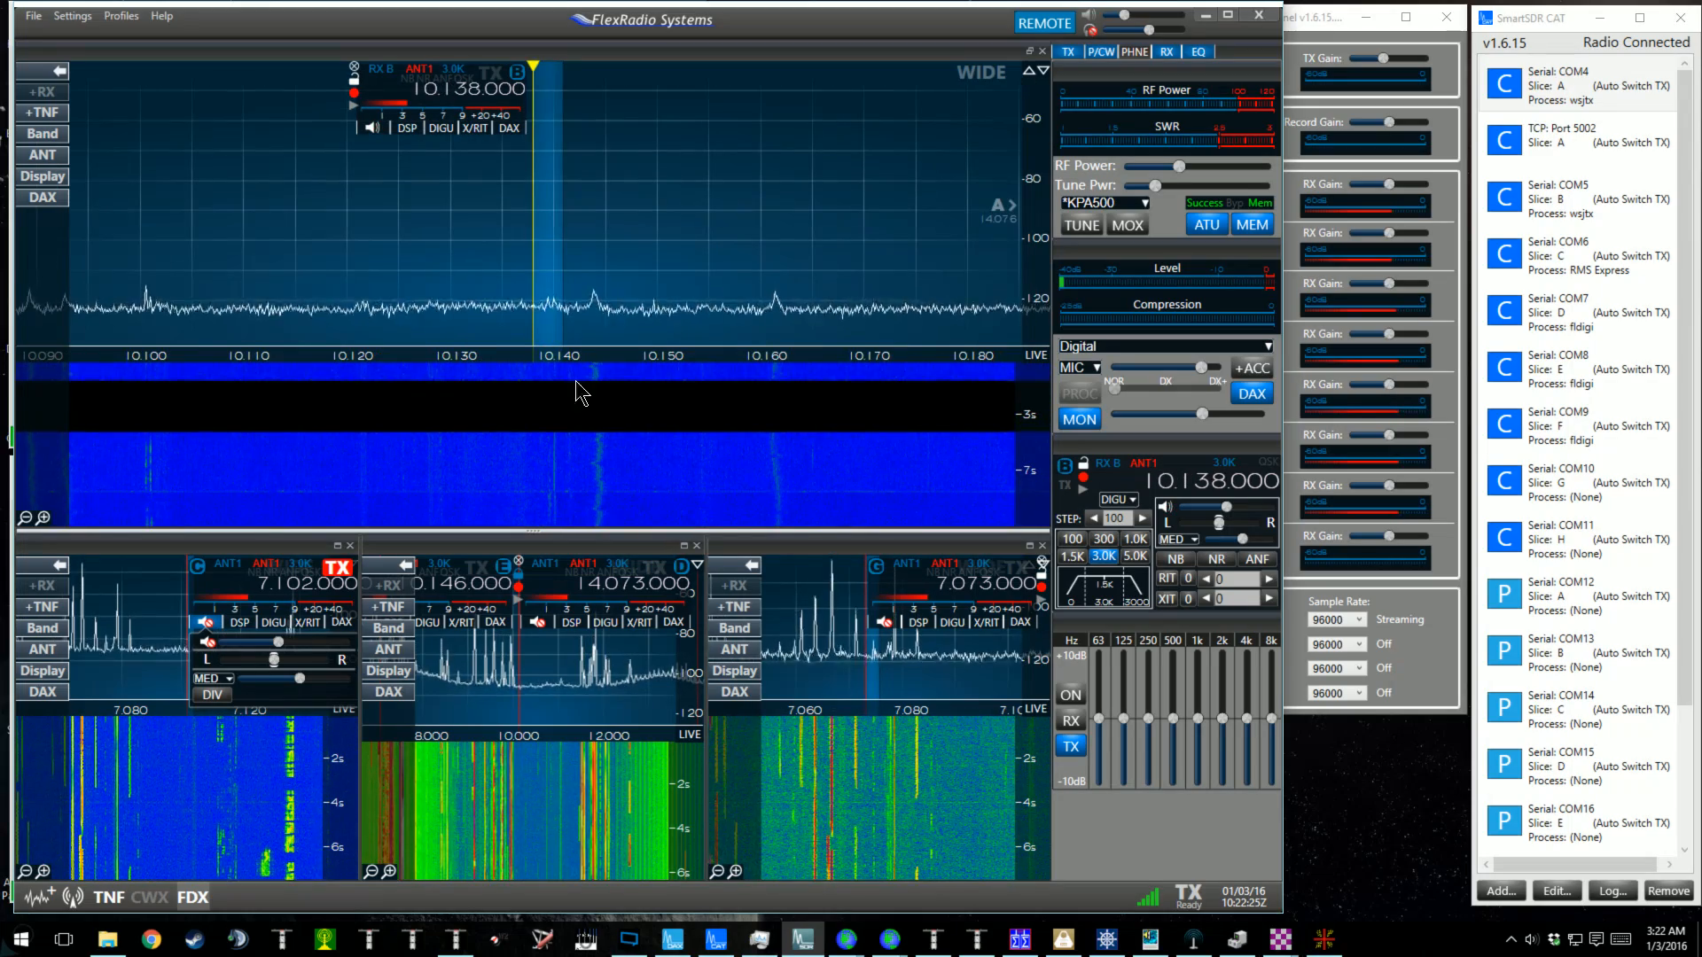
Close the existing Winmor Winlink session and open a new one from RMS Express.
{"action": "mouse_move", "coordinate": [1280, 947]}
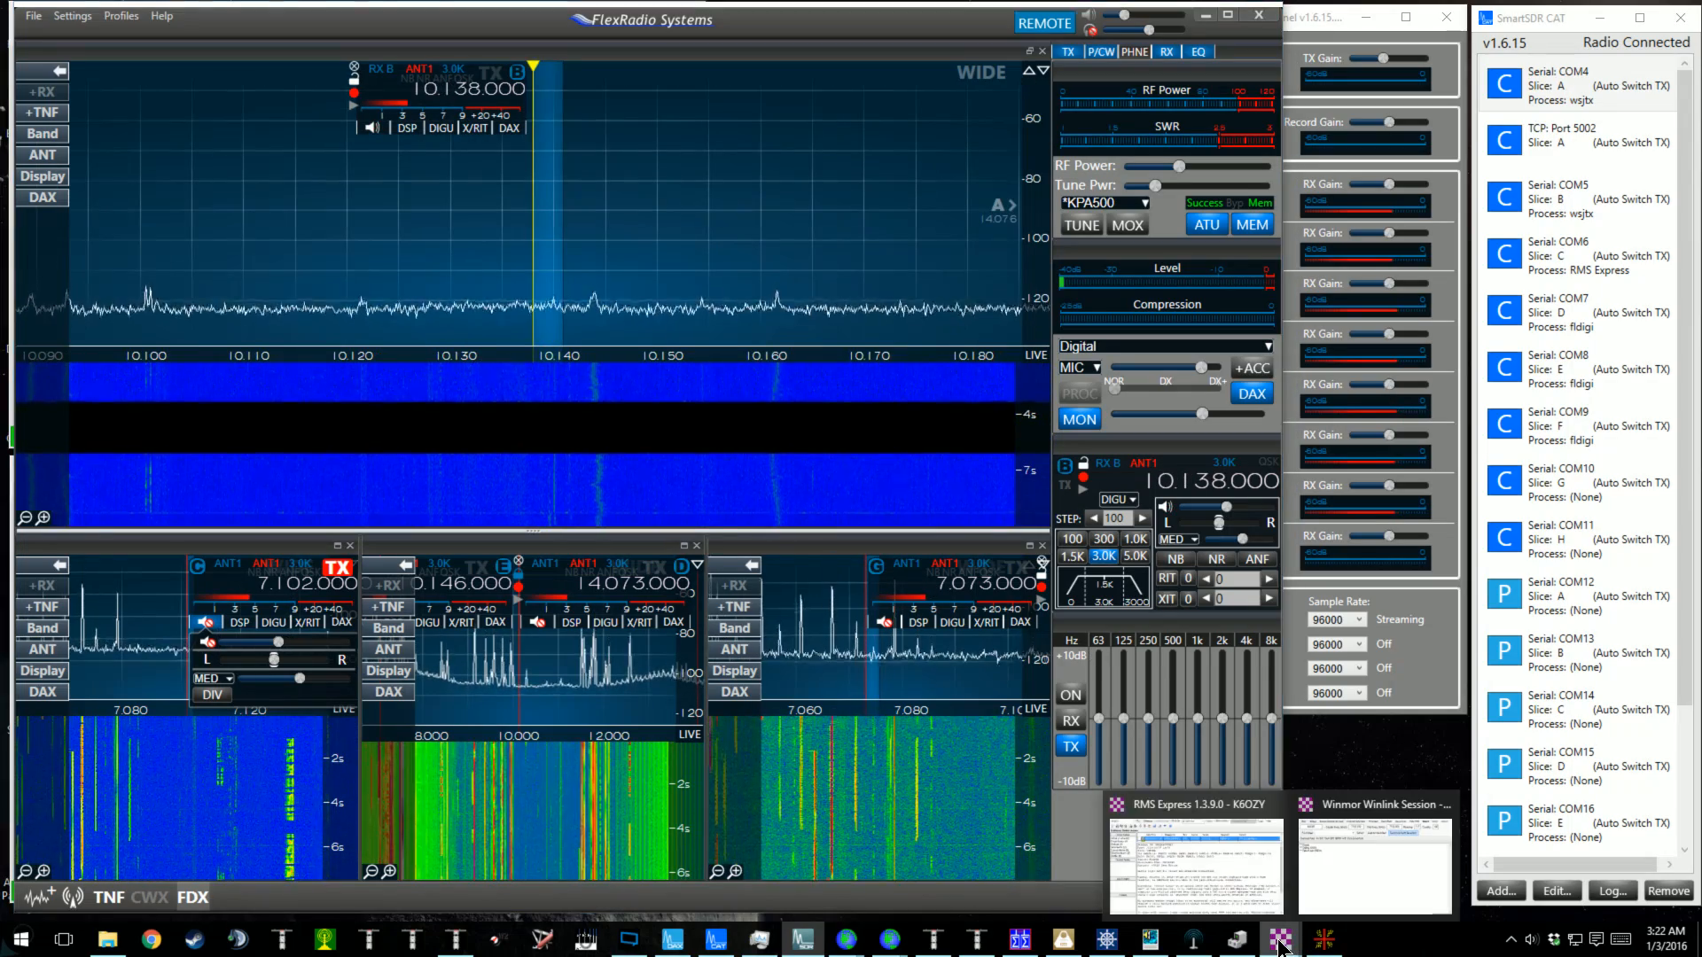
{"action": "mouse_move", "coordinate": [1240, 862]}
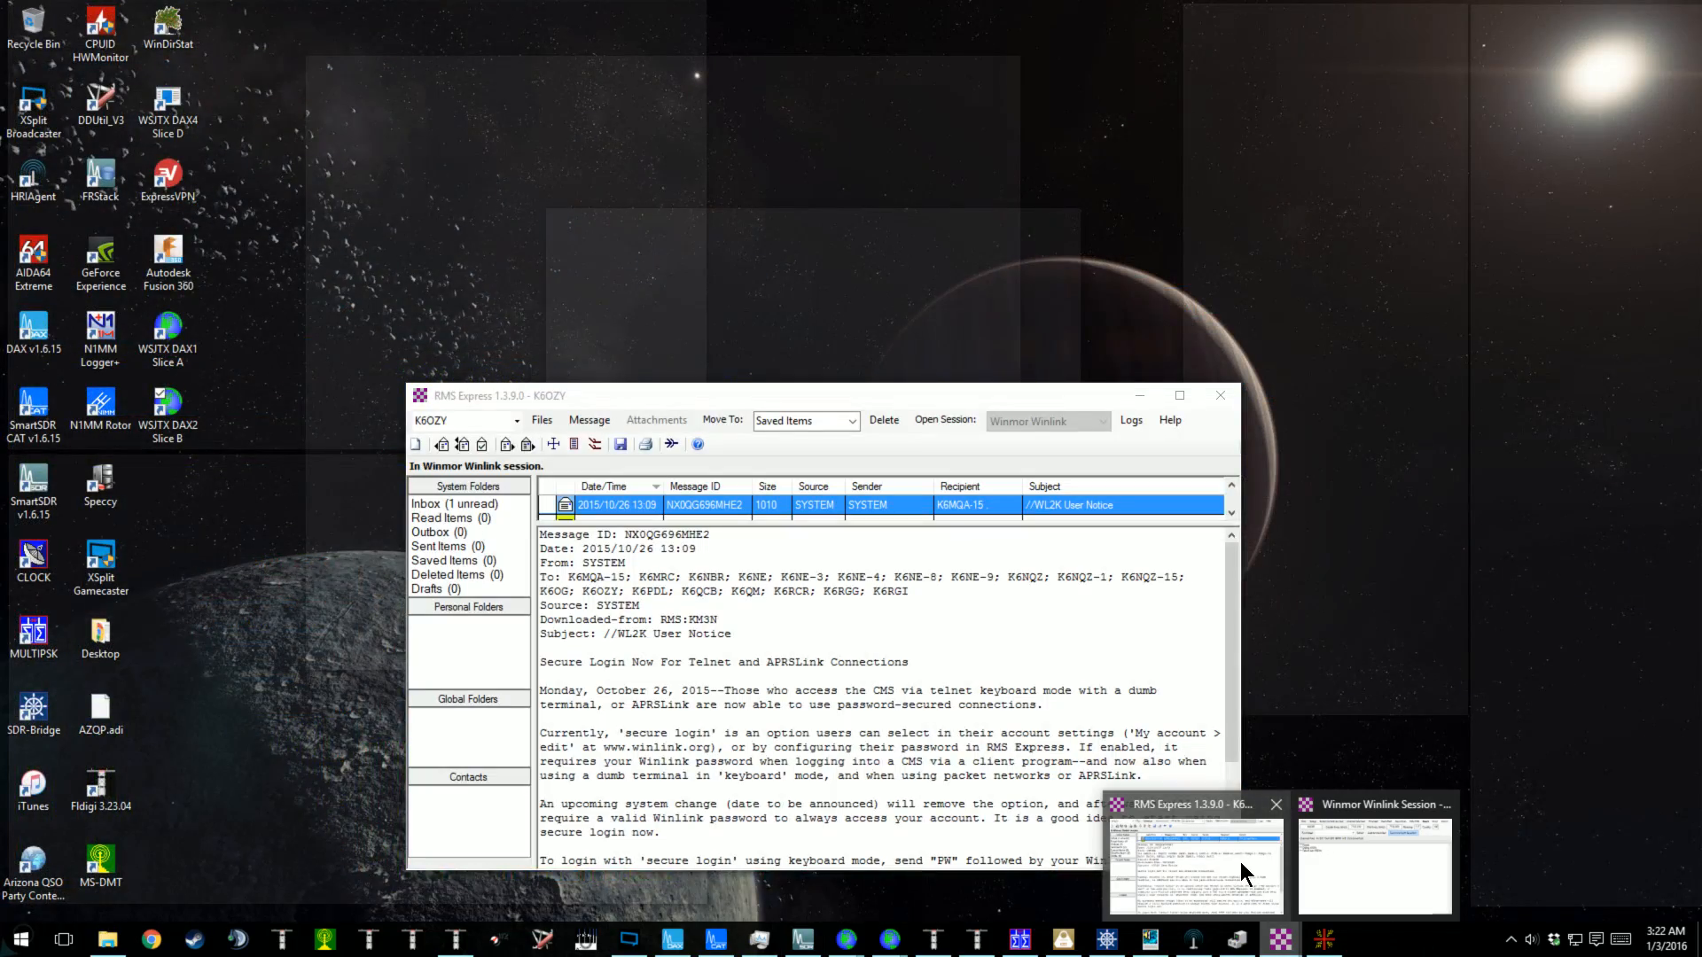
{"action": "left_click", "coordinate": [1338, 860]}
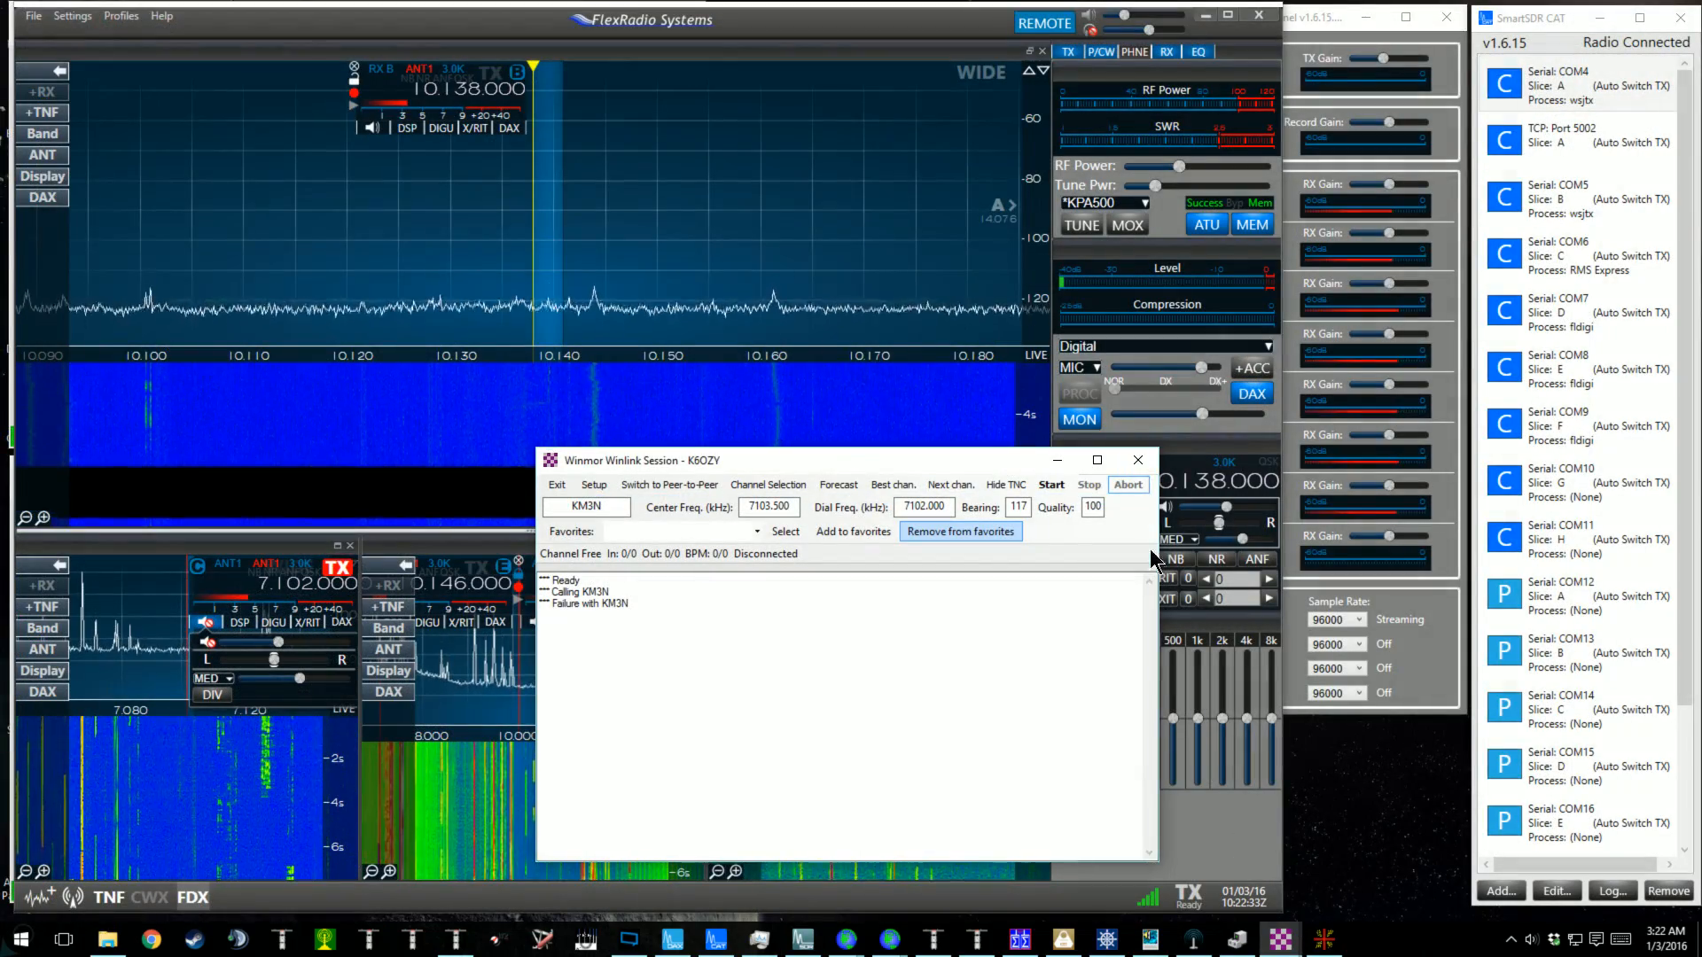
{"action": "mouse_move", "coordinate": [1280, 939]}
{"action": "mouse_move", "coordinate": [1221, 872]}
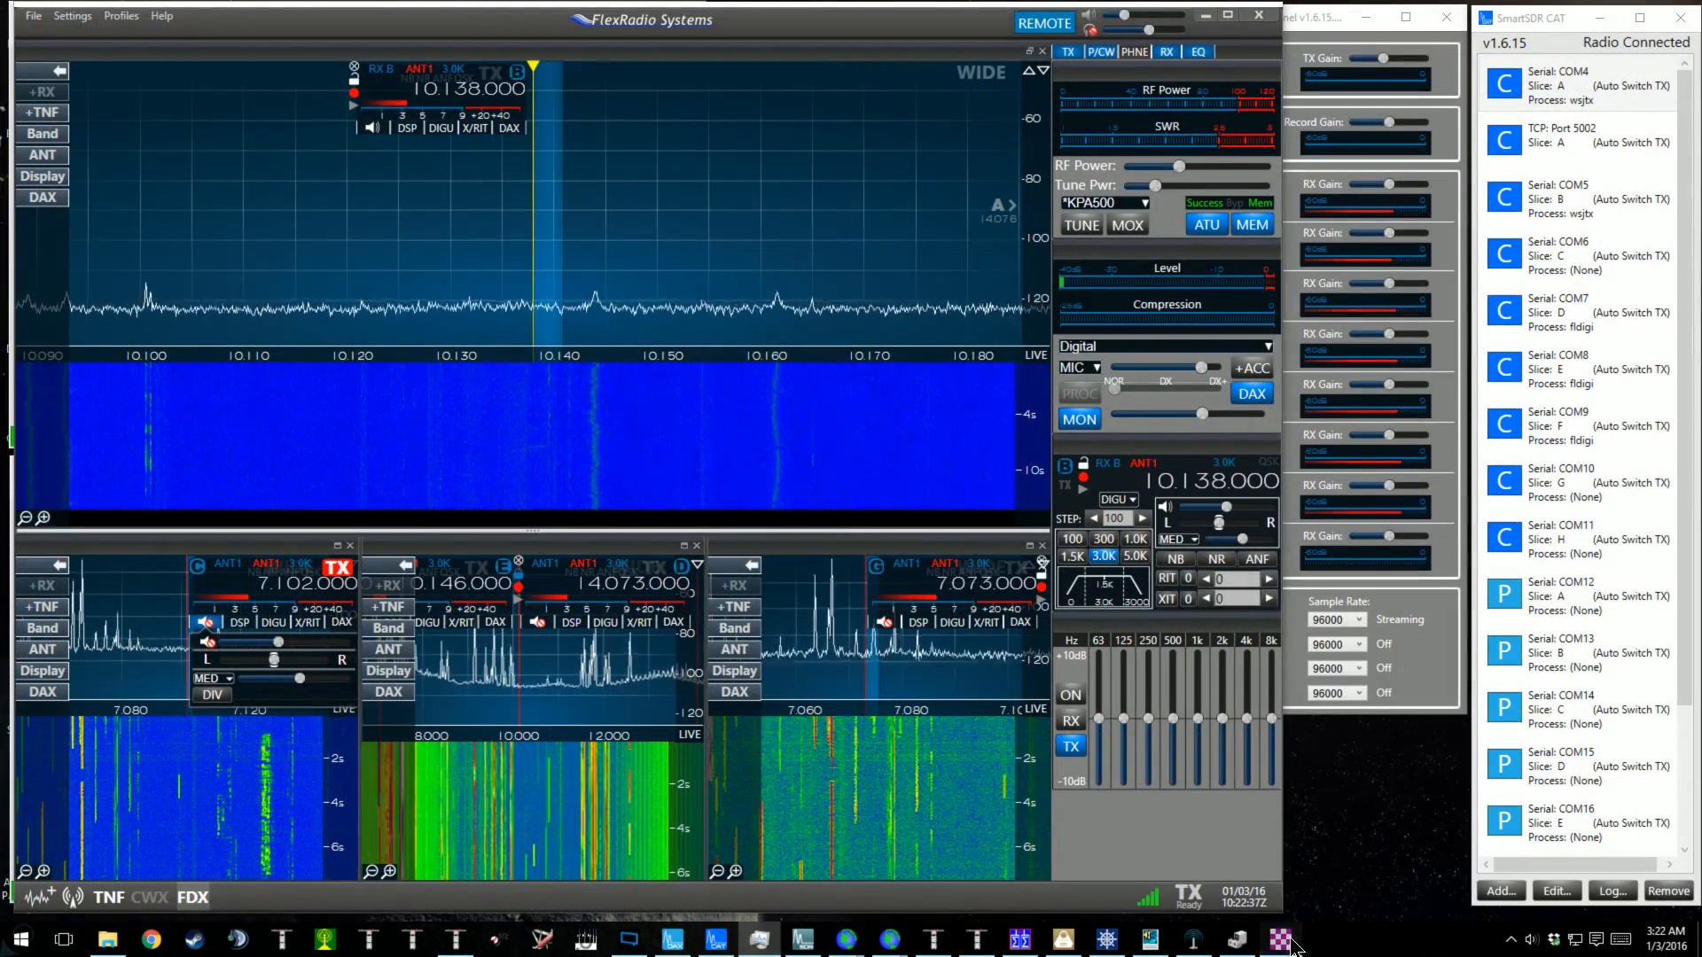
{"action": "left_click", "coordinate": [1279, 939]}
{"action": "left_click", "coordinate": [989, 429]}
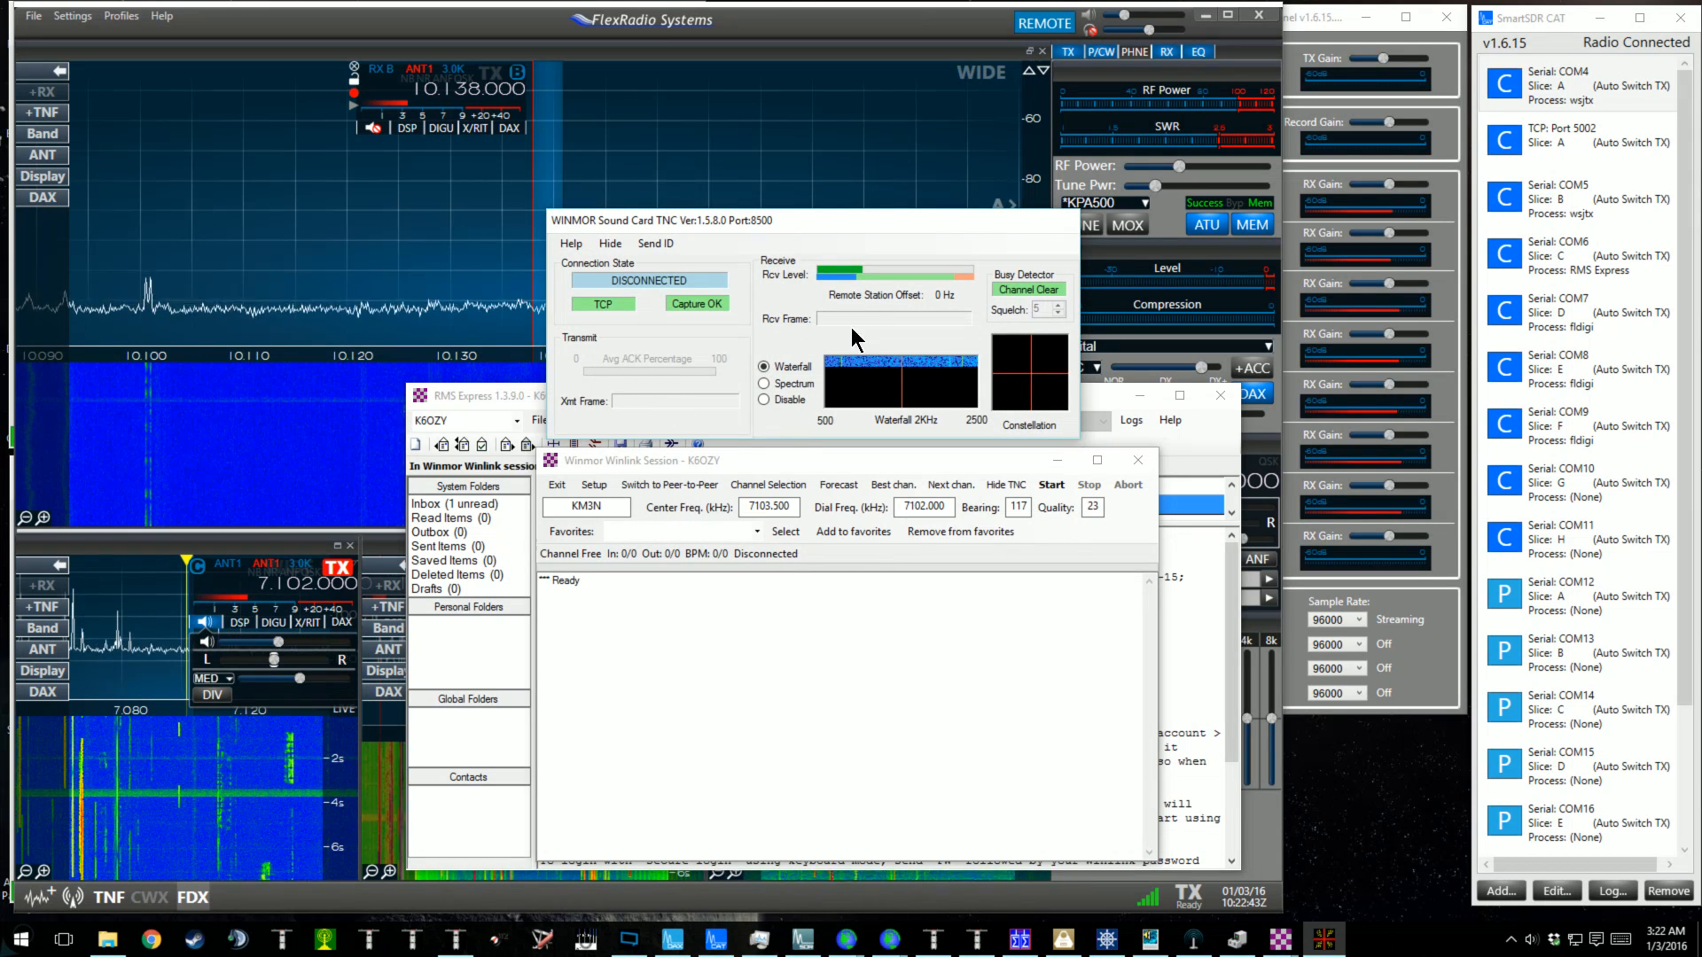
Start the connection on 7103.500 kHz, and move the WINMOR TNC and Winlink session windows away from slice B's panadapter.
{"action": "left_click", "coordinate": [1050, 485]}
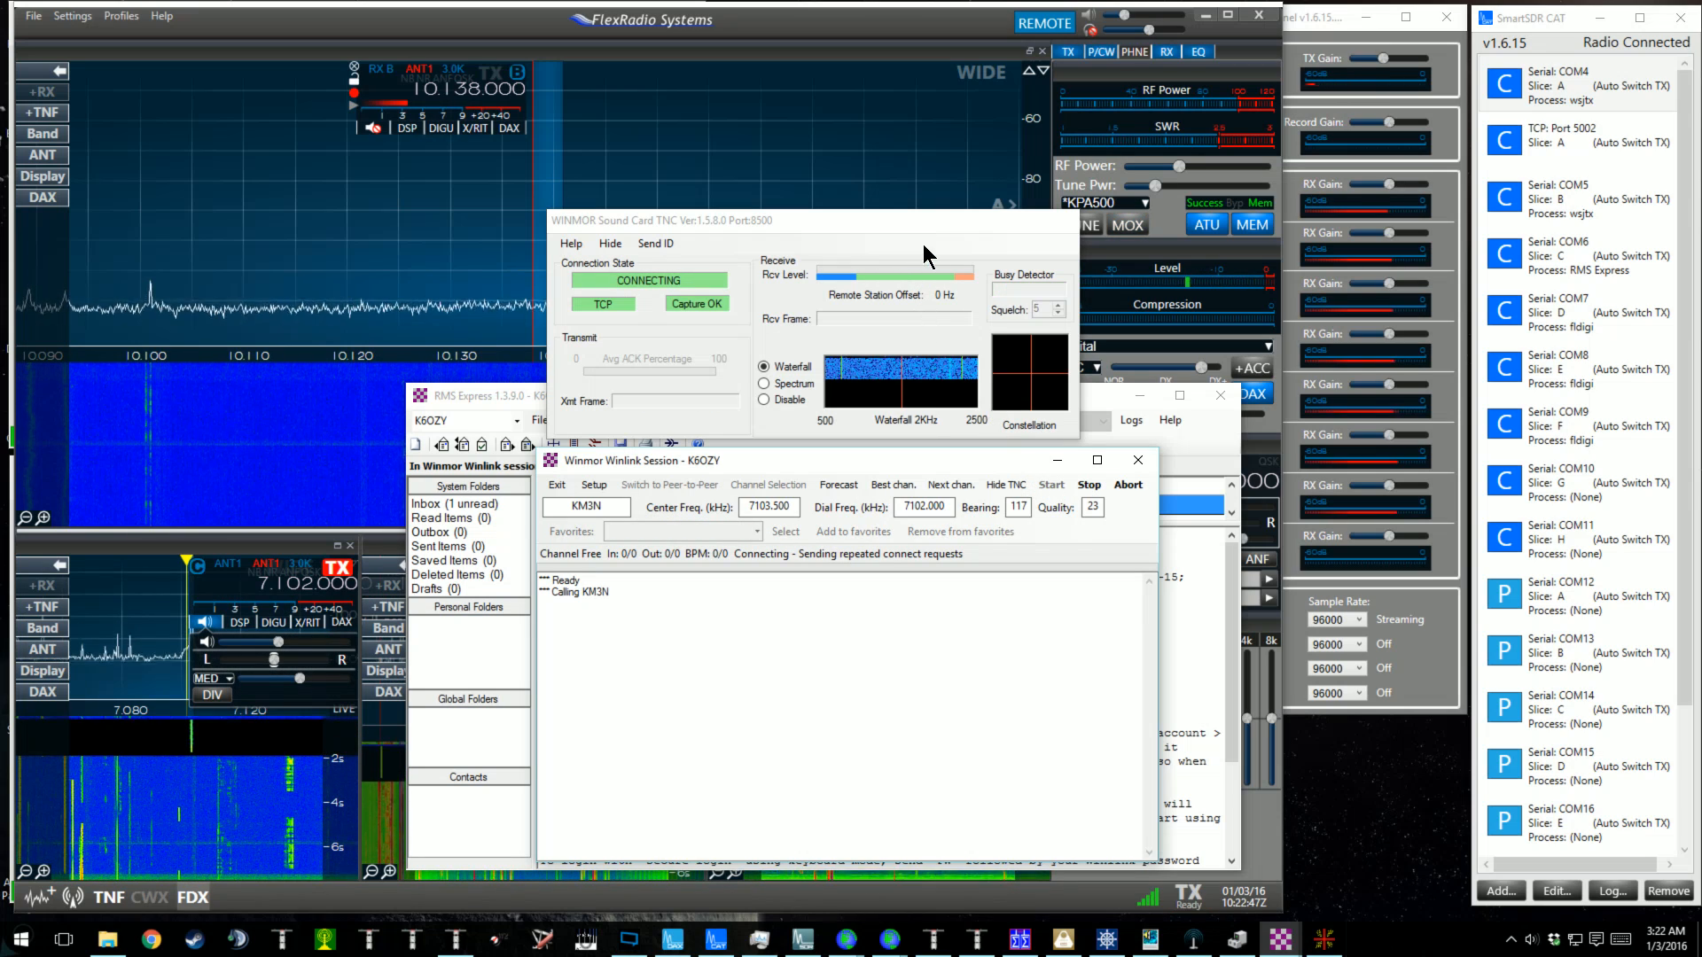
{"action": "left_click_drag", "start_coordinate": [922, 214], "coordinate": [1160, 51]}
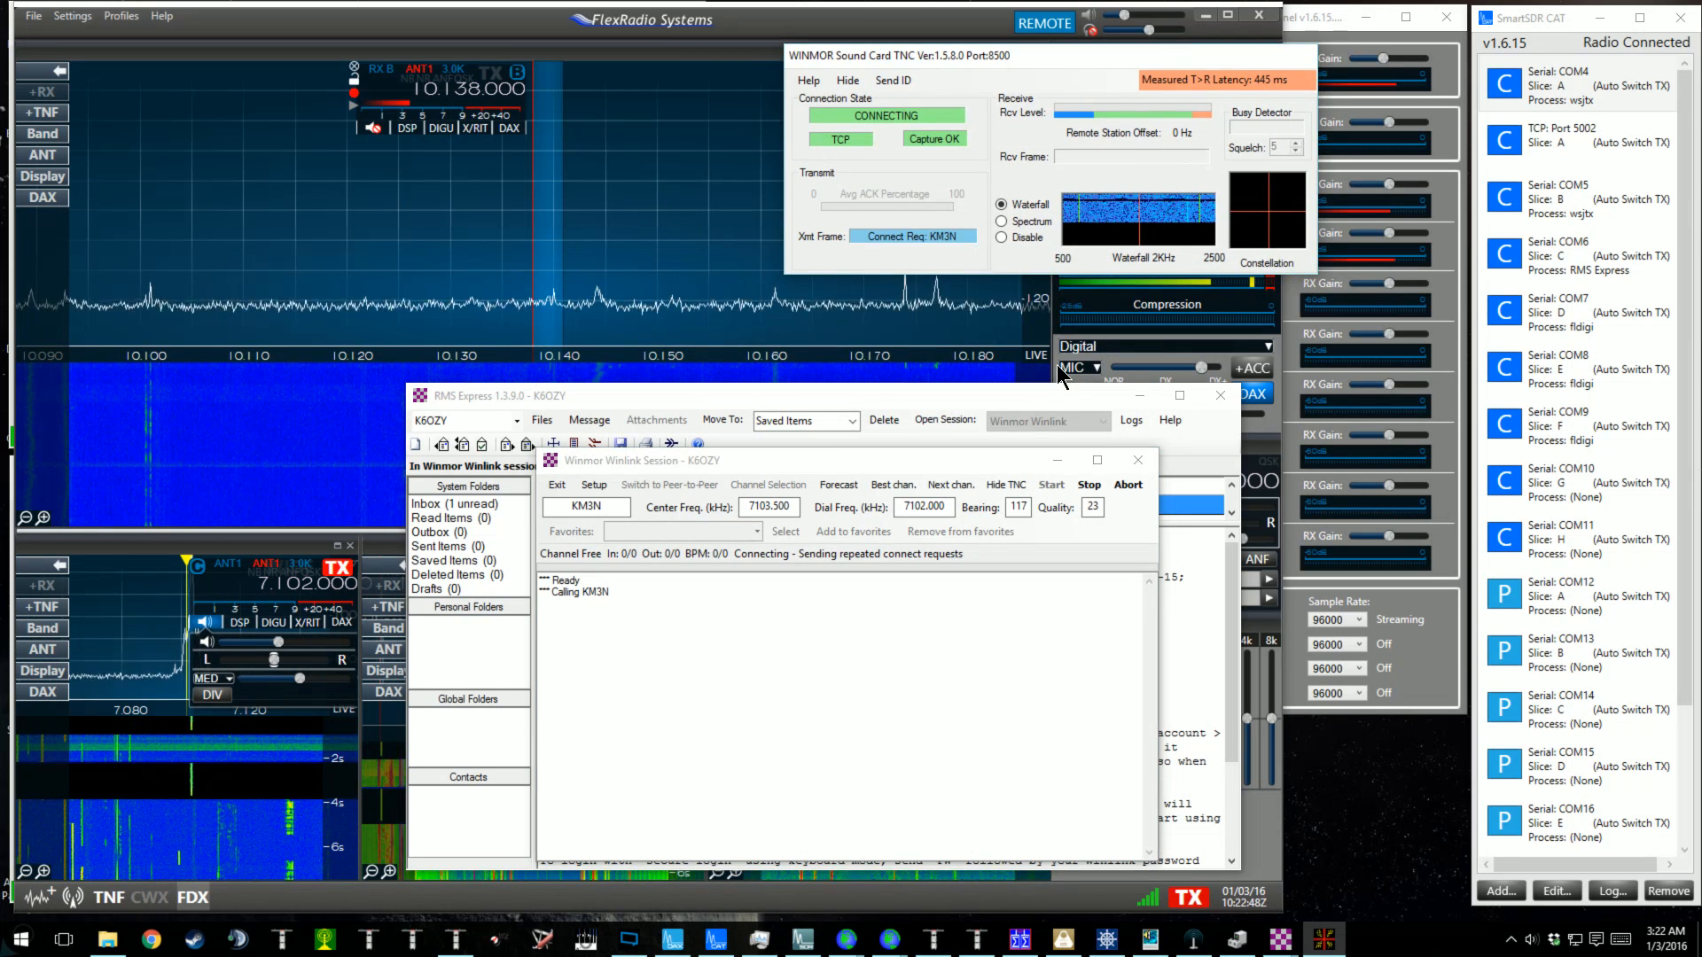
{"action": "left_click_drag", "start_coordinate": [976, 464], "coordinate": [1224, 437]}
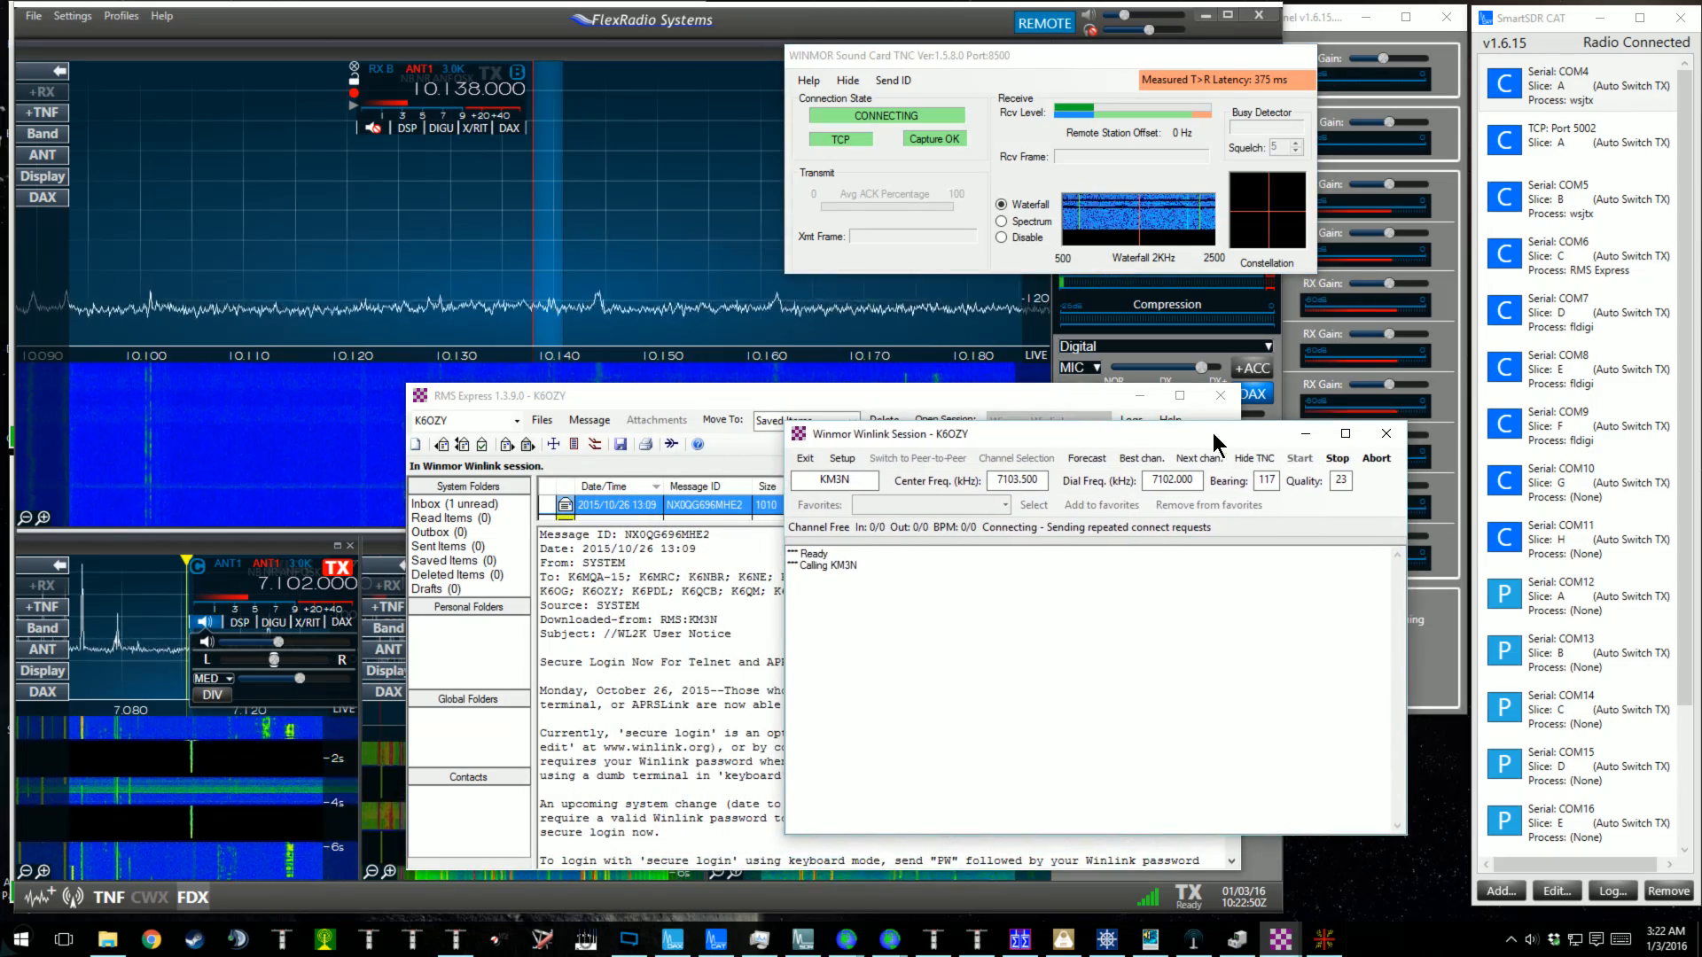
Minimize RMS Express and move the Winlink session window clear of the panadapters.
{"action": "left_click", "coordinate": [1138, 396]}
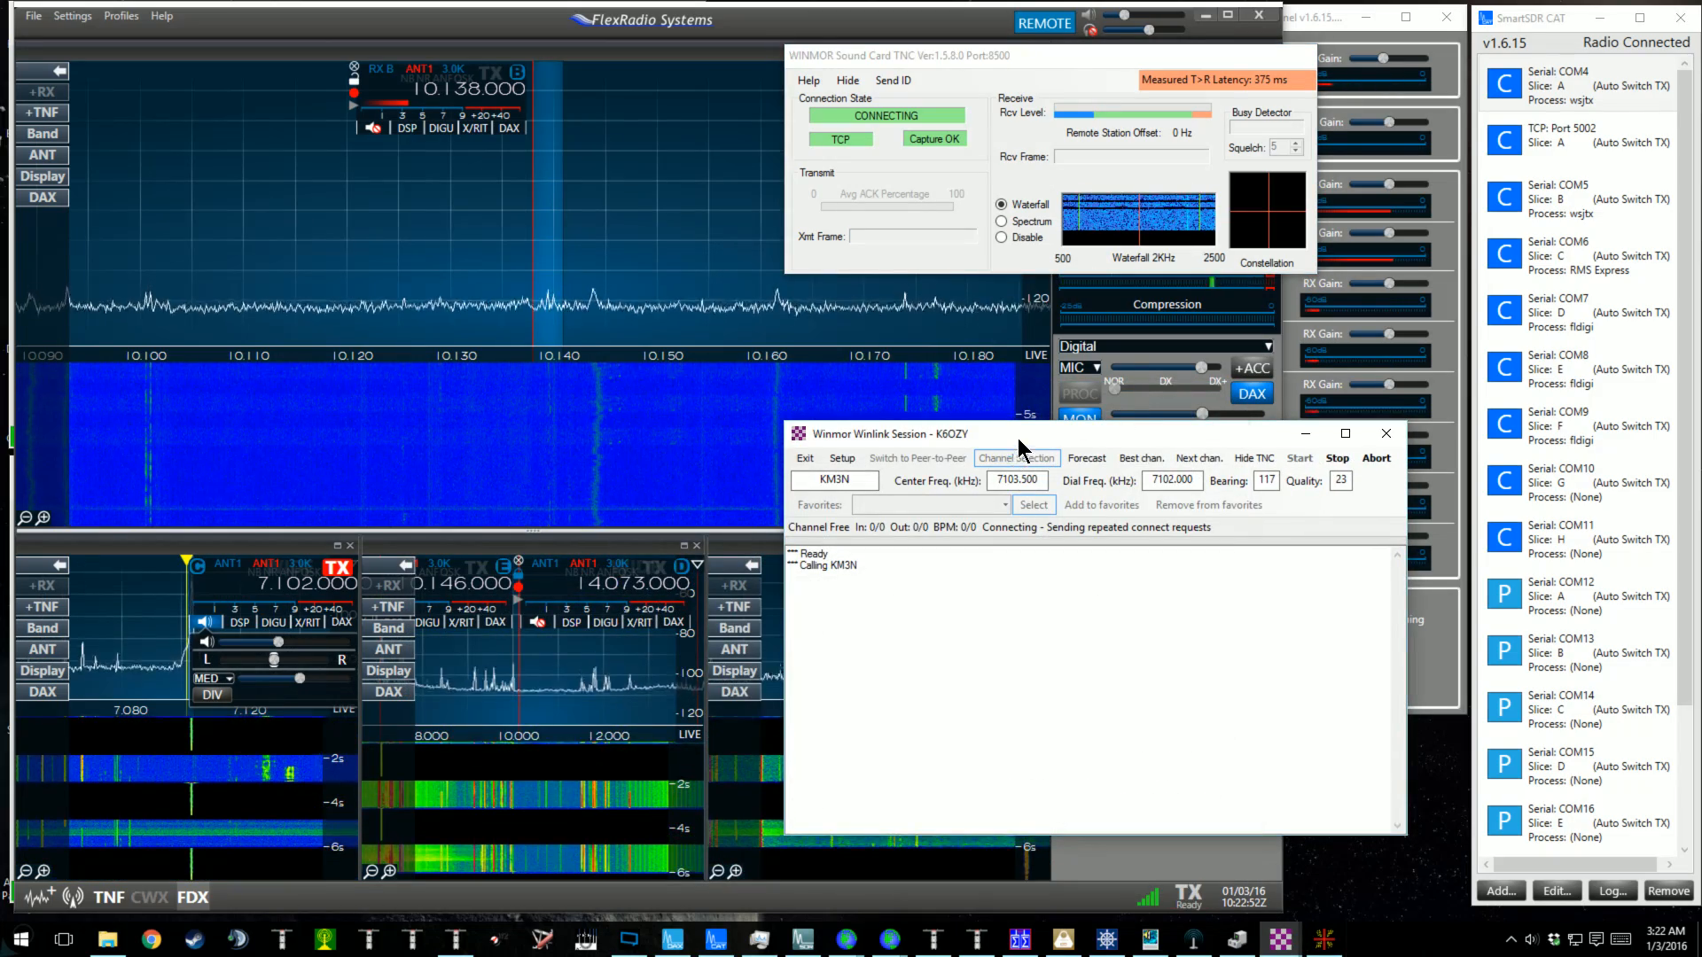
{"action": "left_click_drag", "start_coordinate": [1017, 438], "coordinate": [1161, 468]}
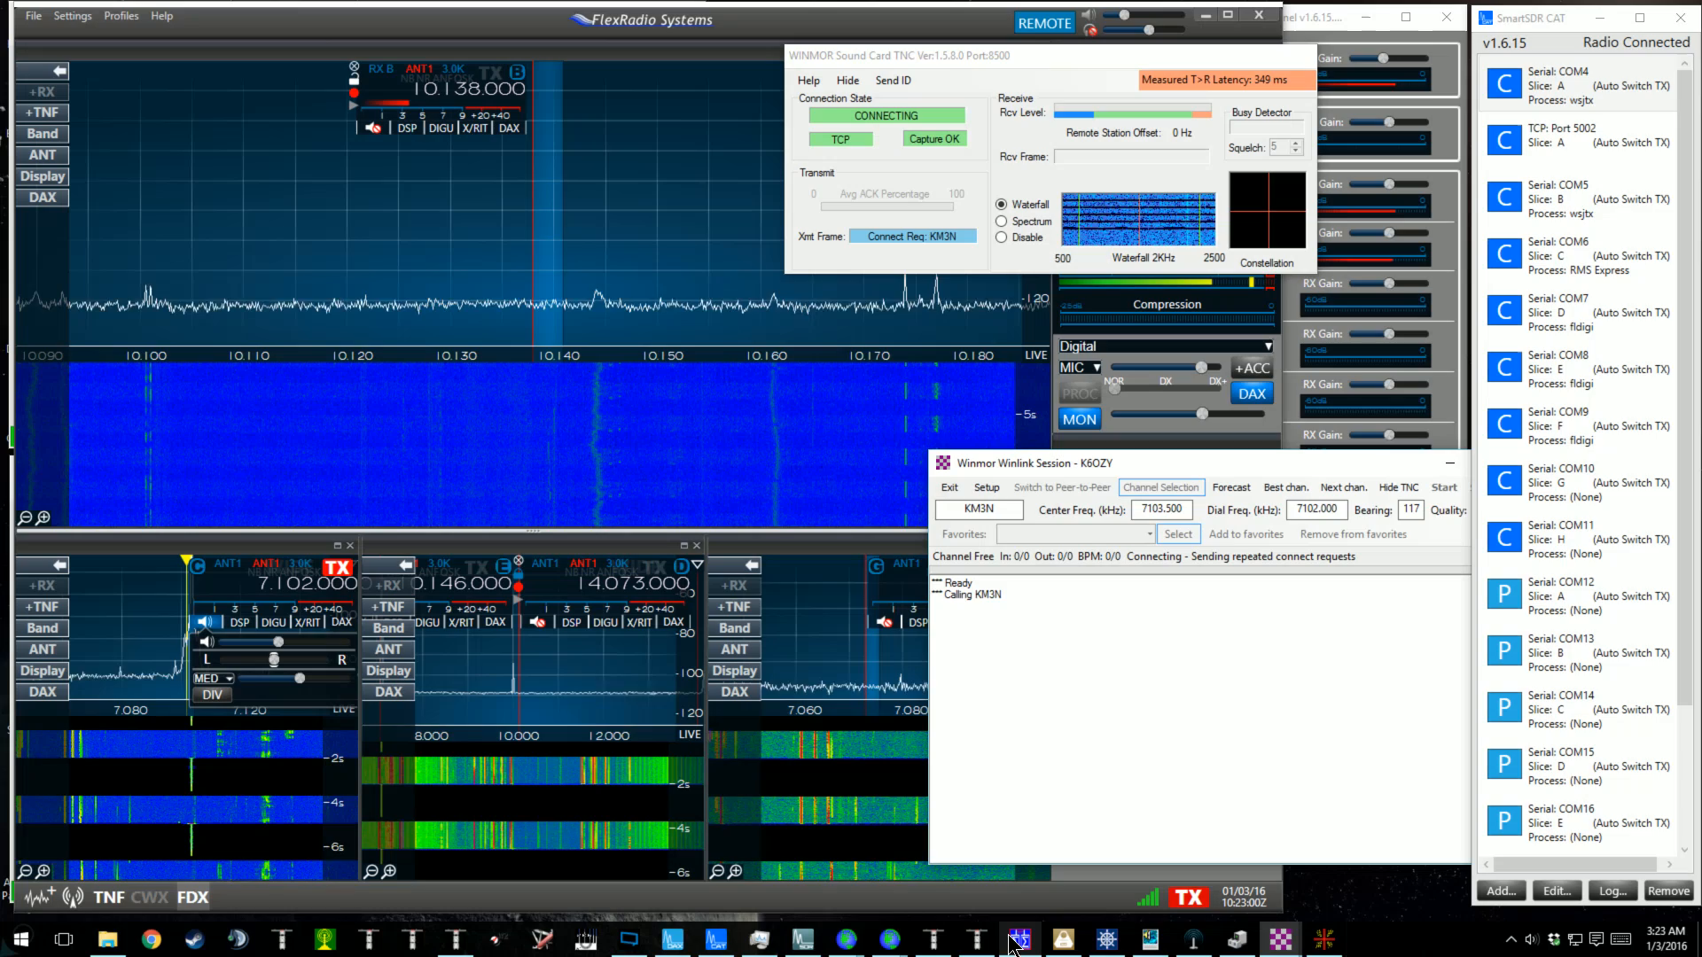
Bring up slice B's WSJT-X window, examine its Wide Graph during the WINMOR call, and minimize the graph.
{"action": "mouse_move", "coordinate": [1021, 943]}
{"action": "mouse_move", "coordinate": [846, 940]}
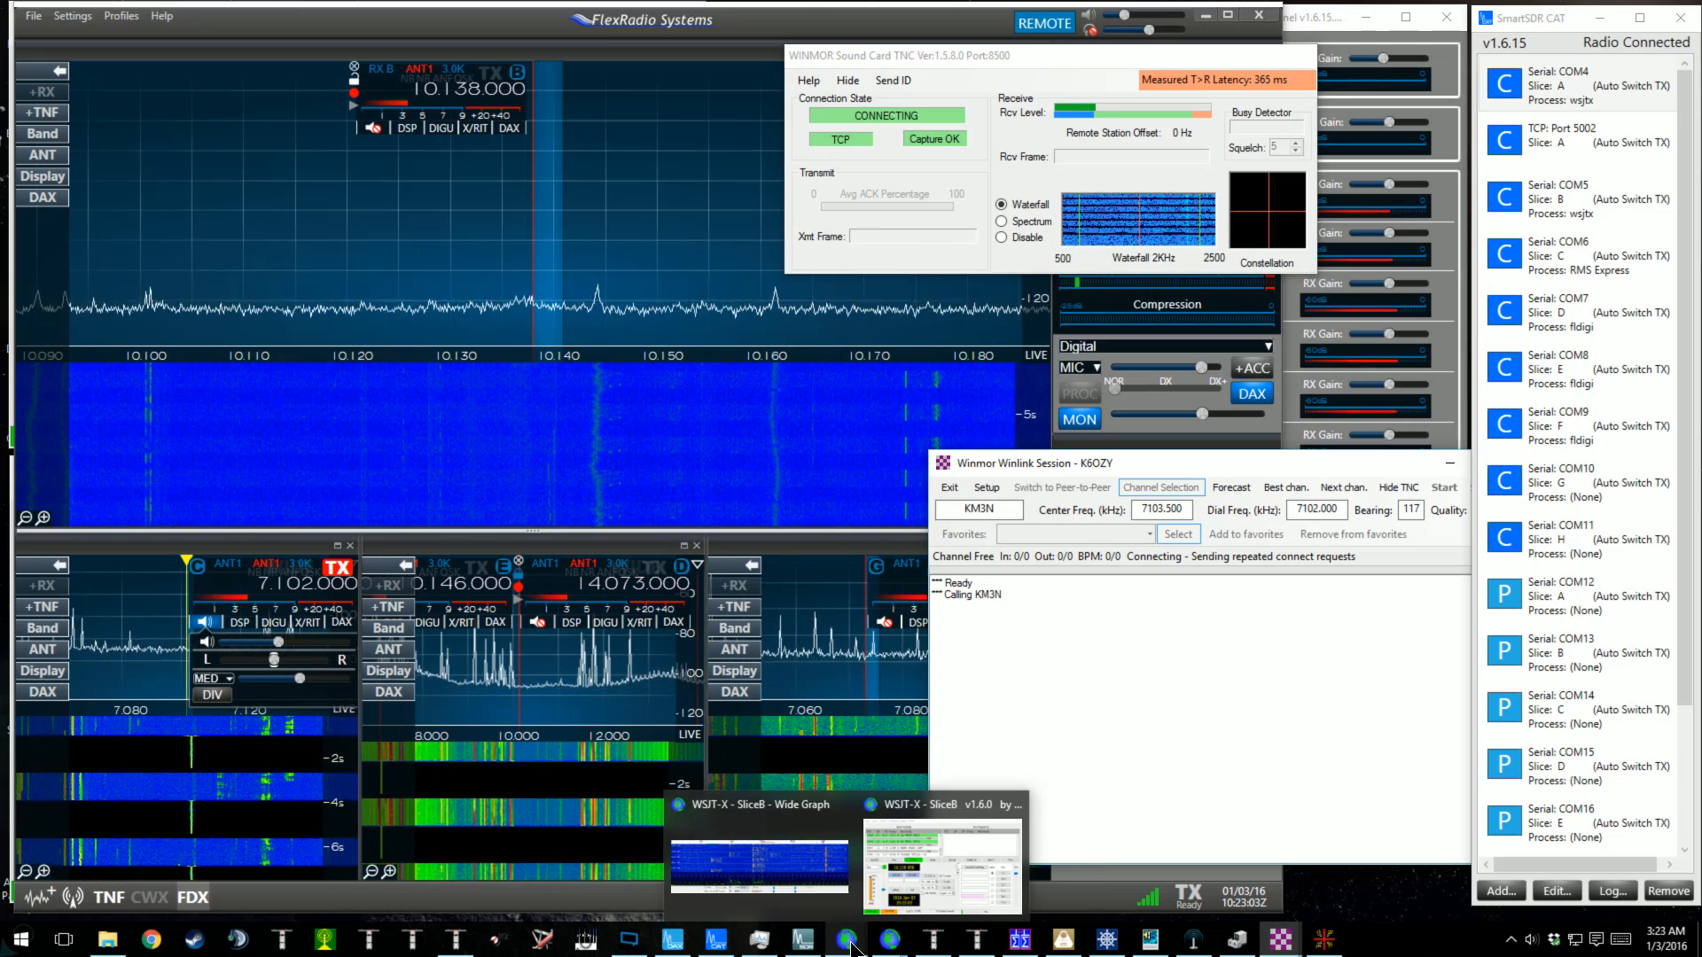
{"action": "left_click", "coordinate": [942, 885]}
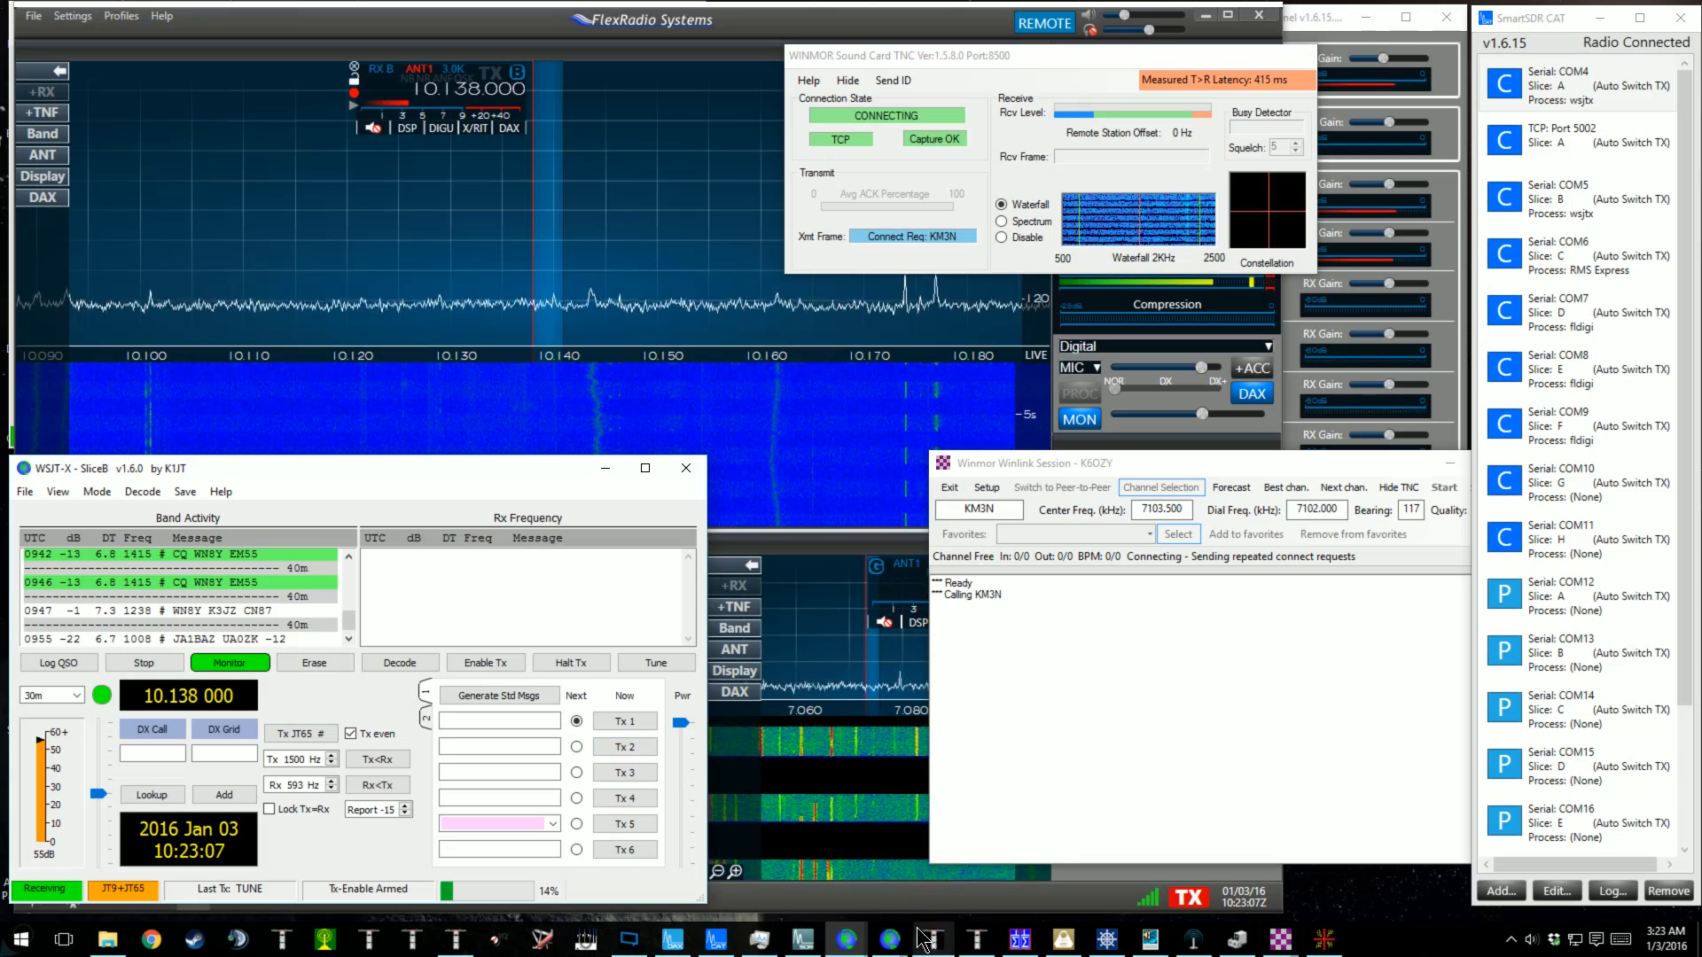
{"action": "left_click", "coordinate": [847, 939]}
{"action": "left_click", "coordinate": [774, 833]}
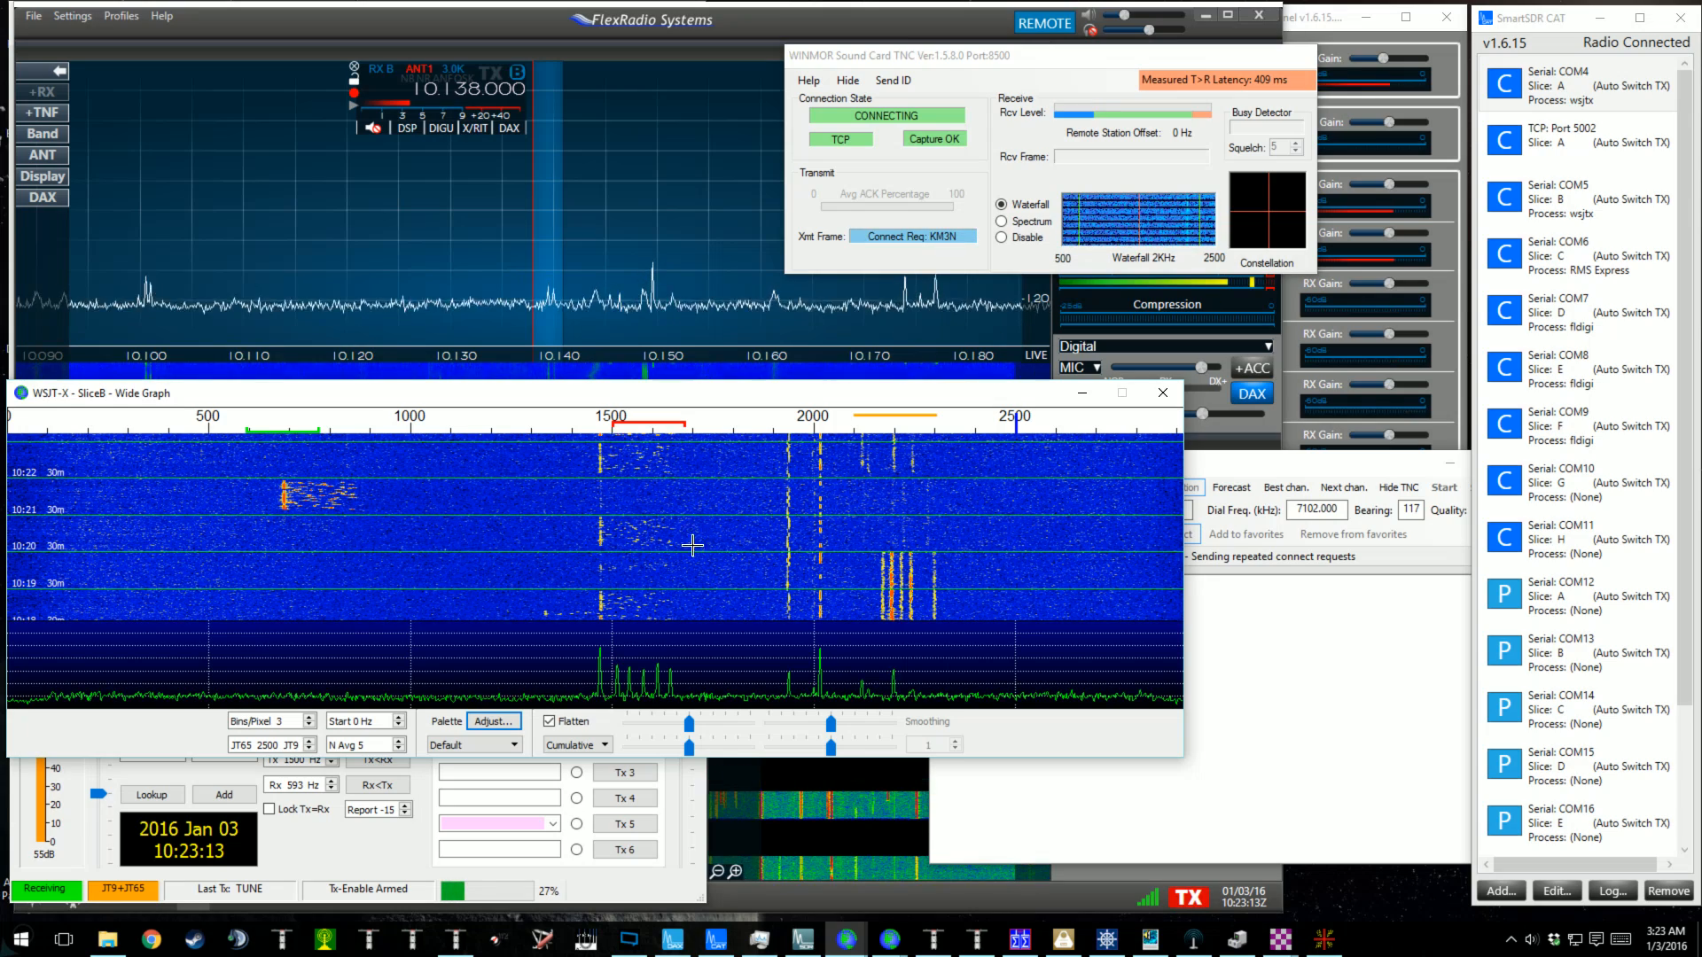
{"action": "left_click", "coordinate": [1082, 392]}
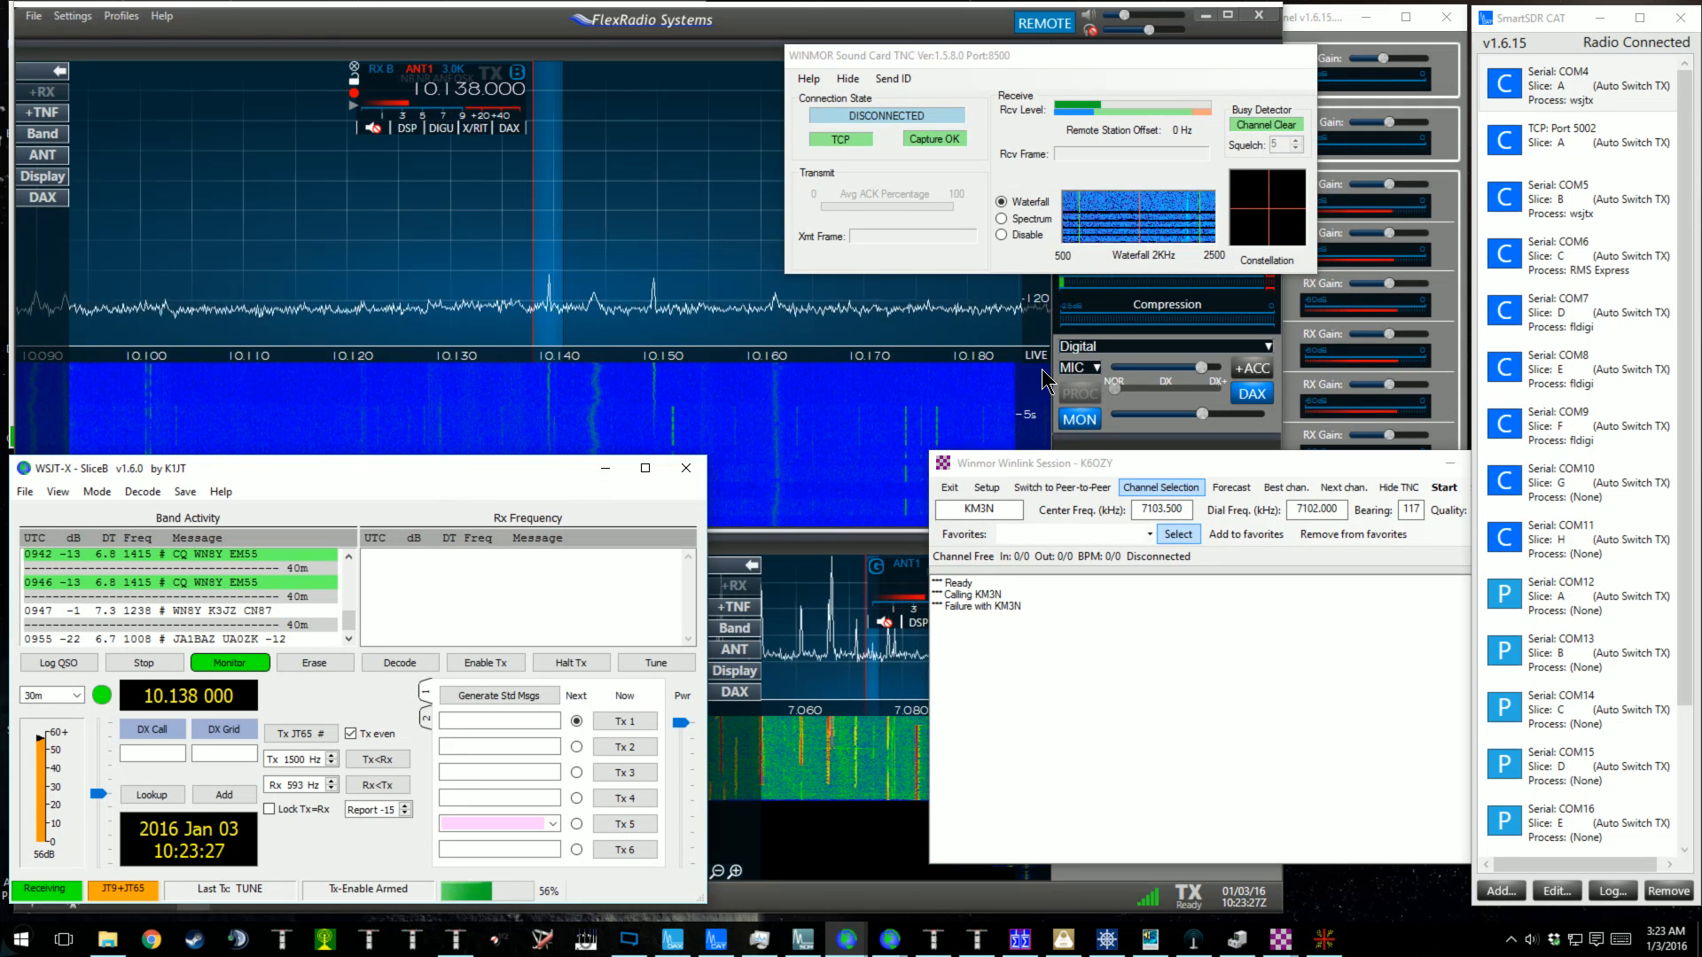
Shift the WINMOR TNC and Winlink session windows, bring SmartSDR in front, and enlarge the panadapter holding slices D, E and F.
{"action": "left_click_drag", "start_coordinate": [1210, 55], "coordinate": [973, 61]}
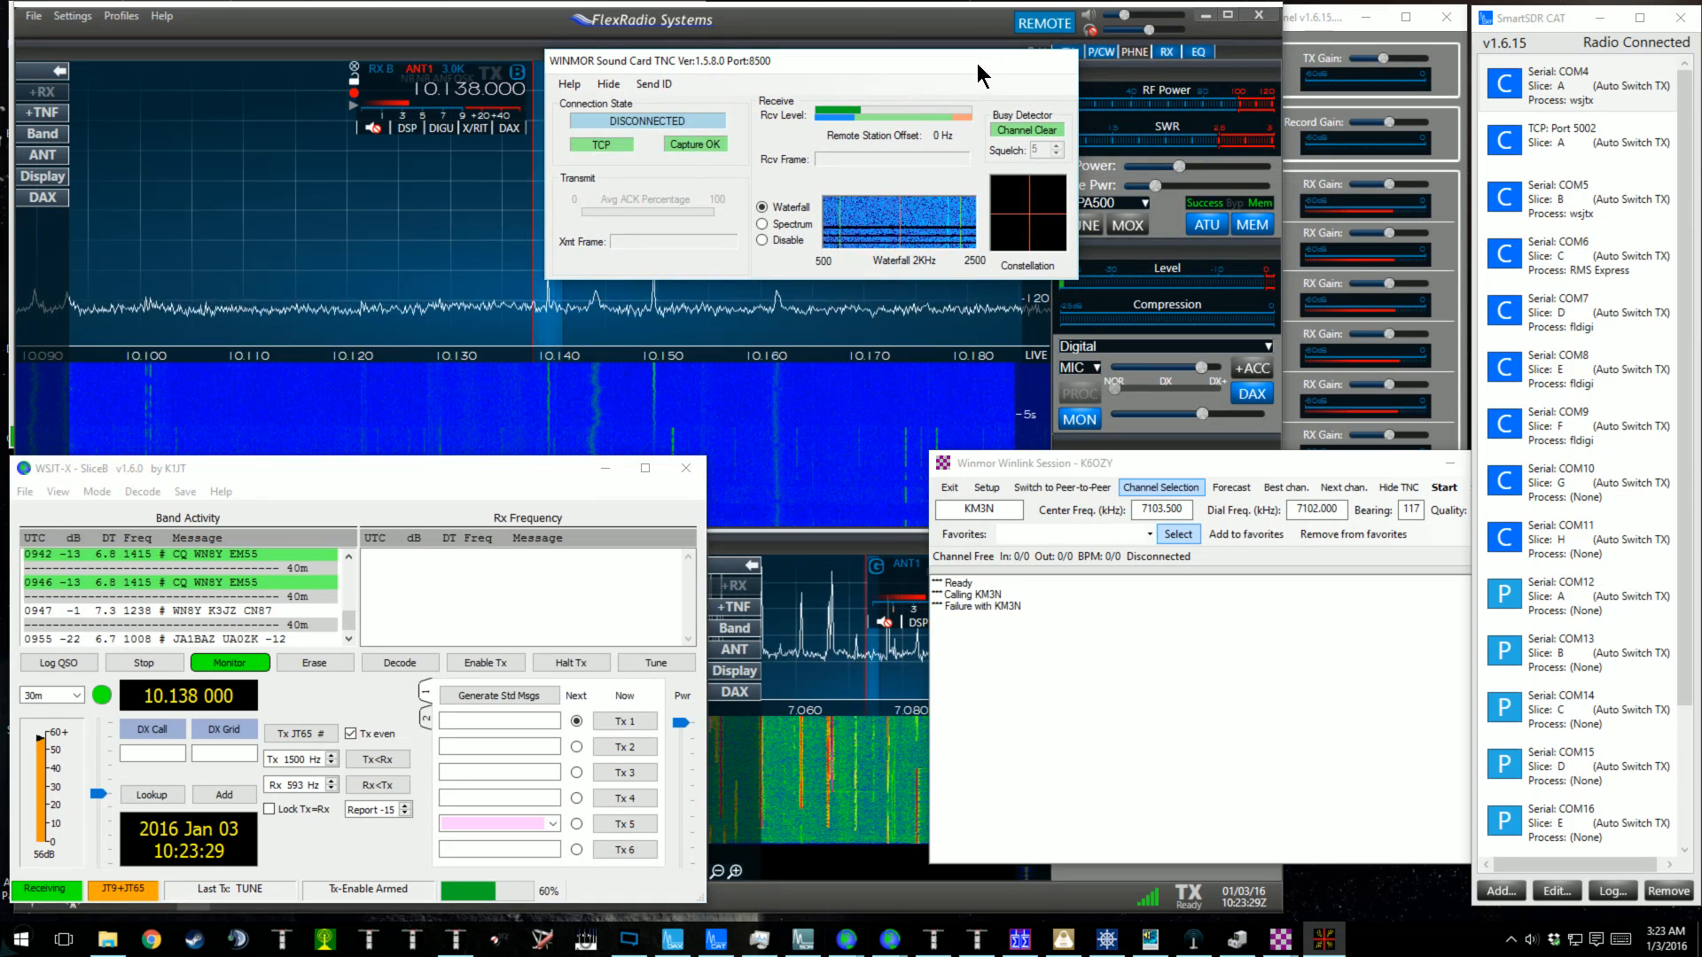
{"action": "left_click_drag", "start_coordinate": [1236, 471], "coordinate": [826, 325]}
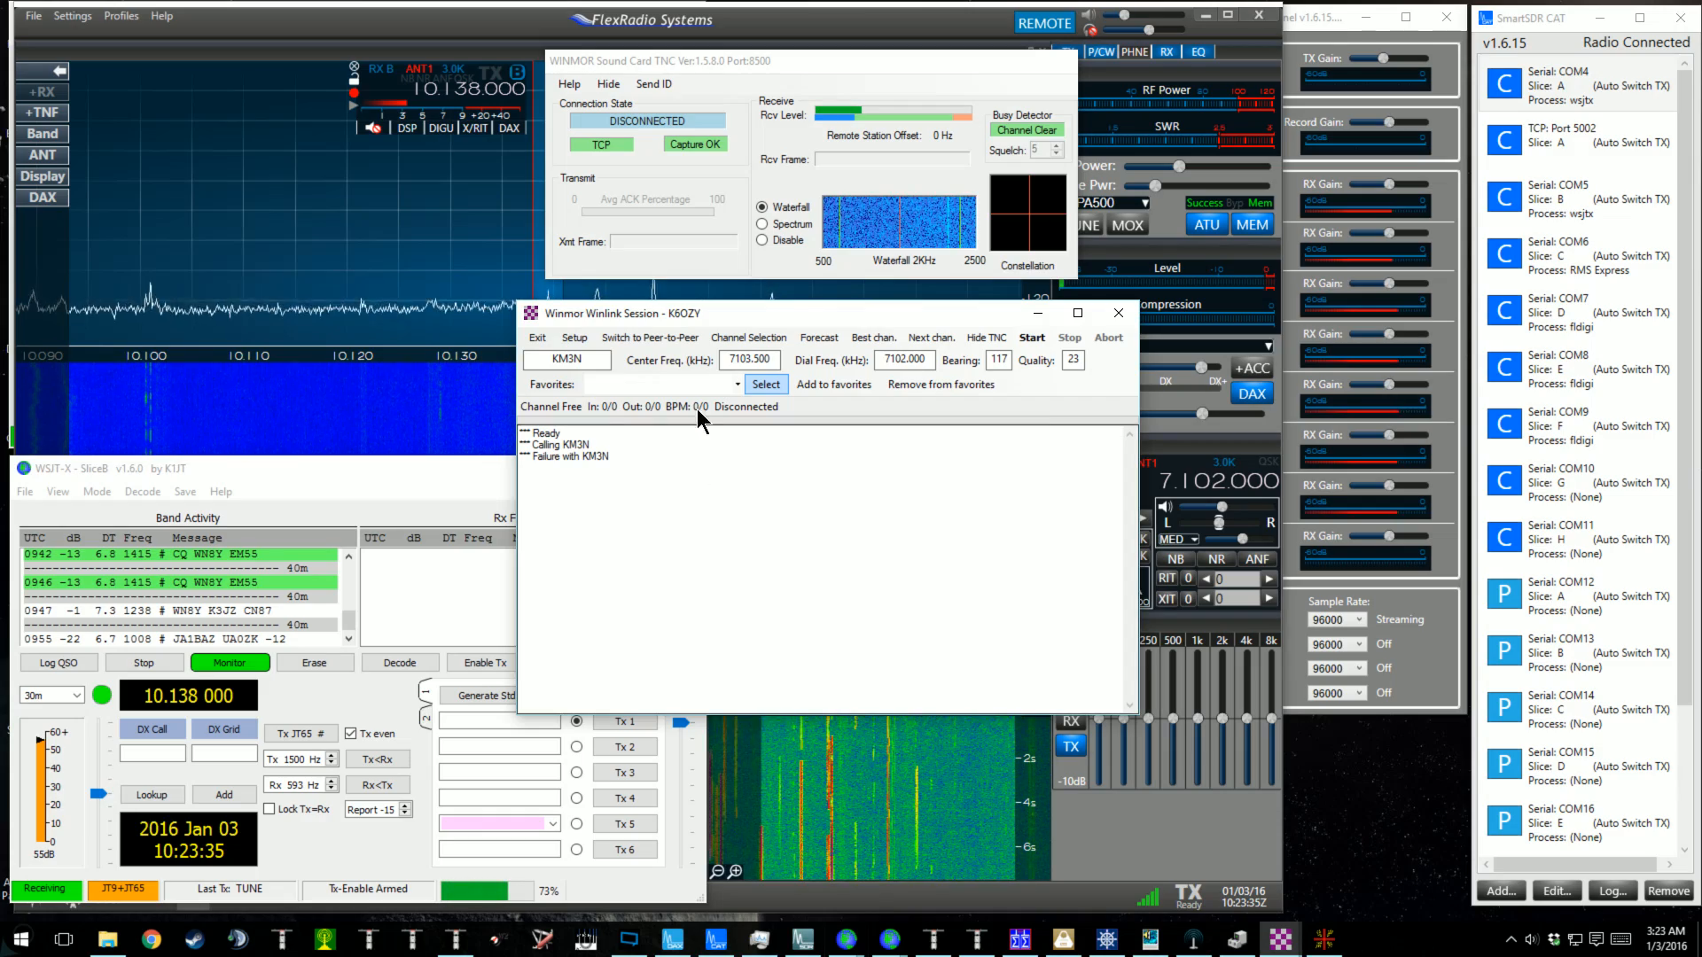
{"action": "left_click", "coordinate": [517, 38]}
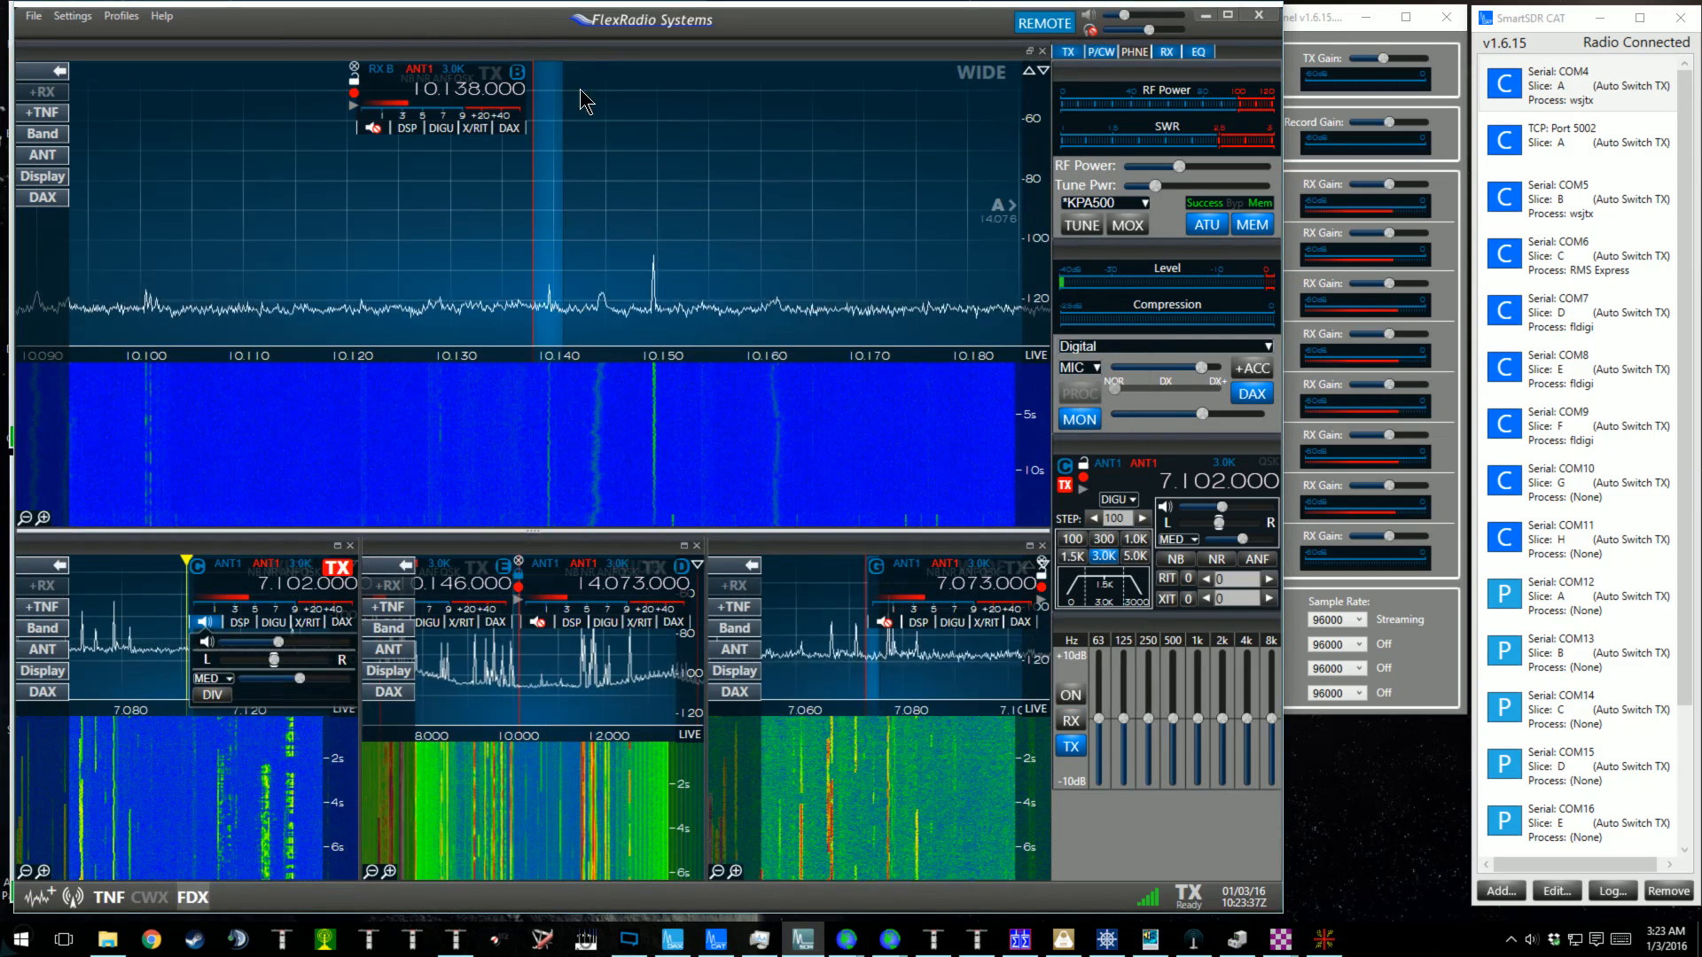
{"action": "double_click", "coordinate": [585, 50]}
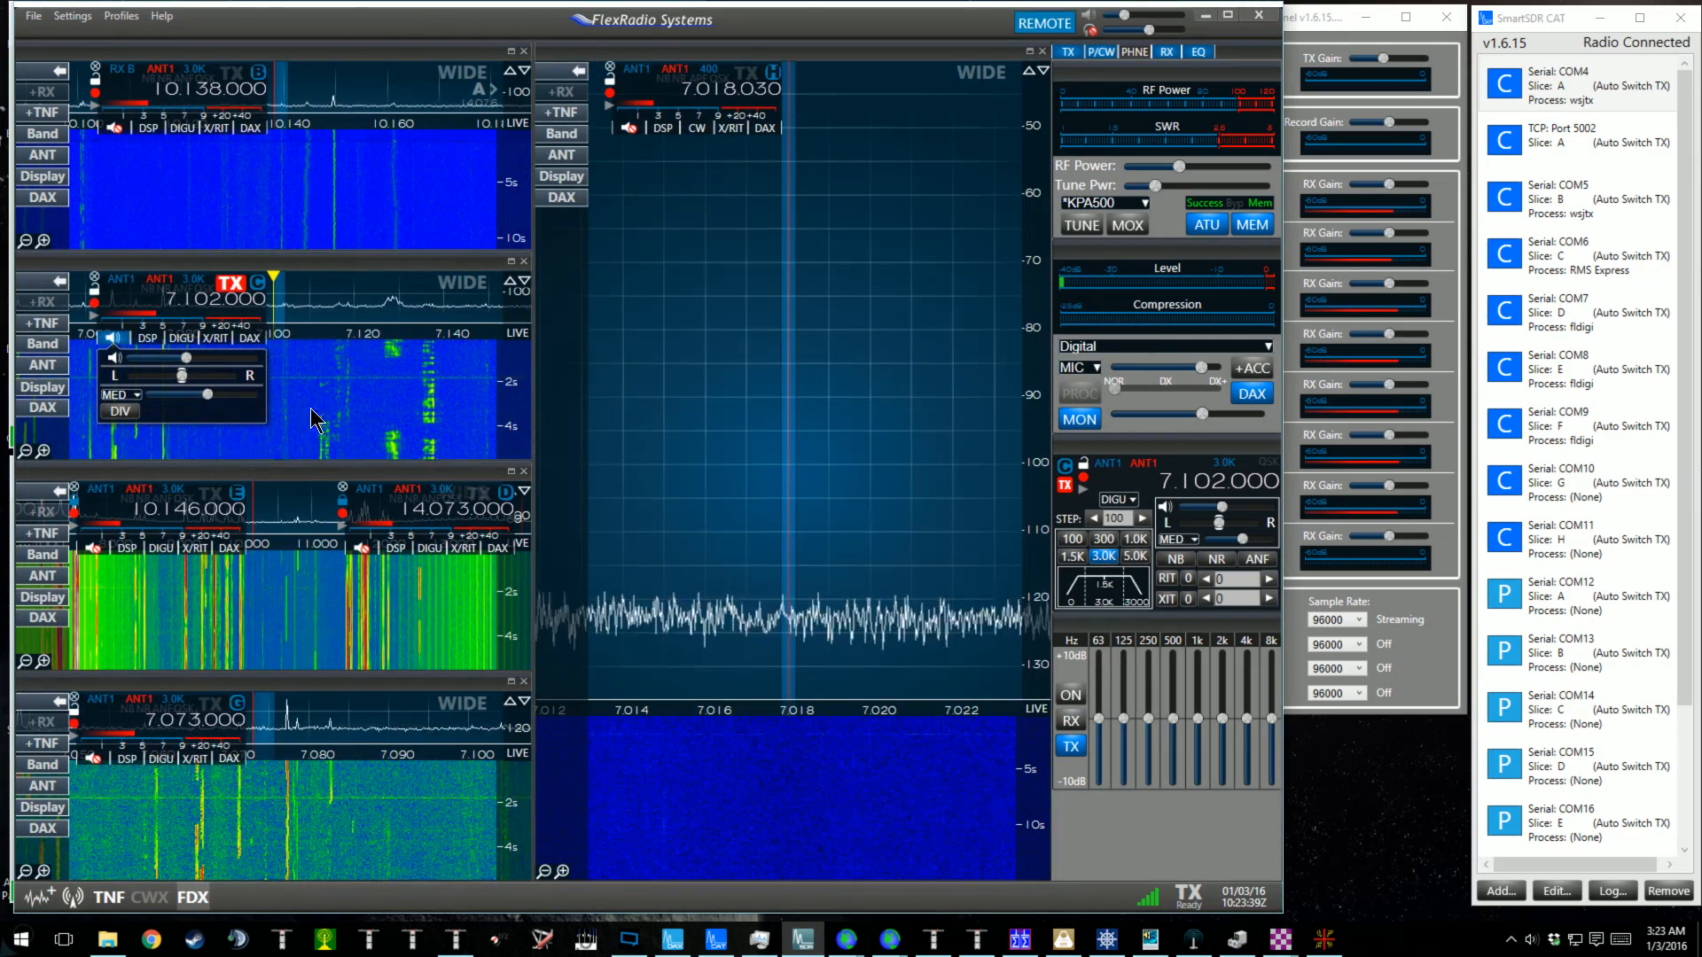
{"action": "double_click", "coordinate": [264, 473]}
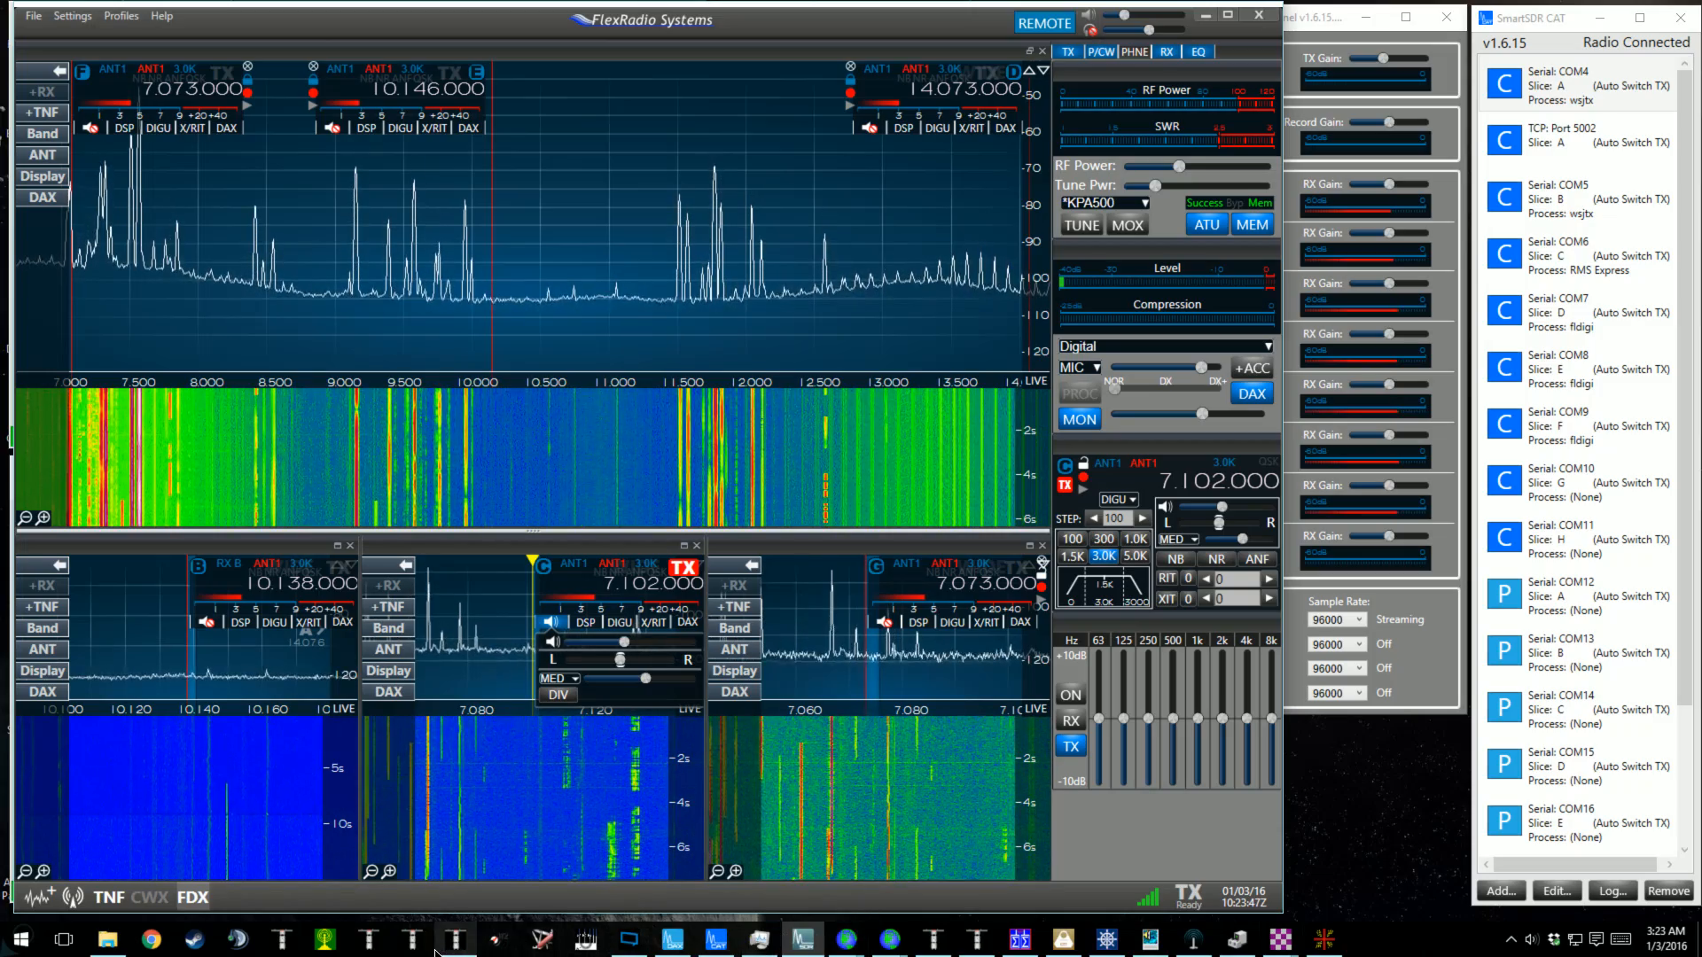
Bring up the Fldigi windows for slices D, E and F, spread them side by side, and minimize SmartSDR CAT.
{"action": "left_click", "coordinate": [933, 943]}
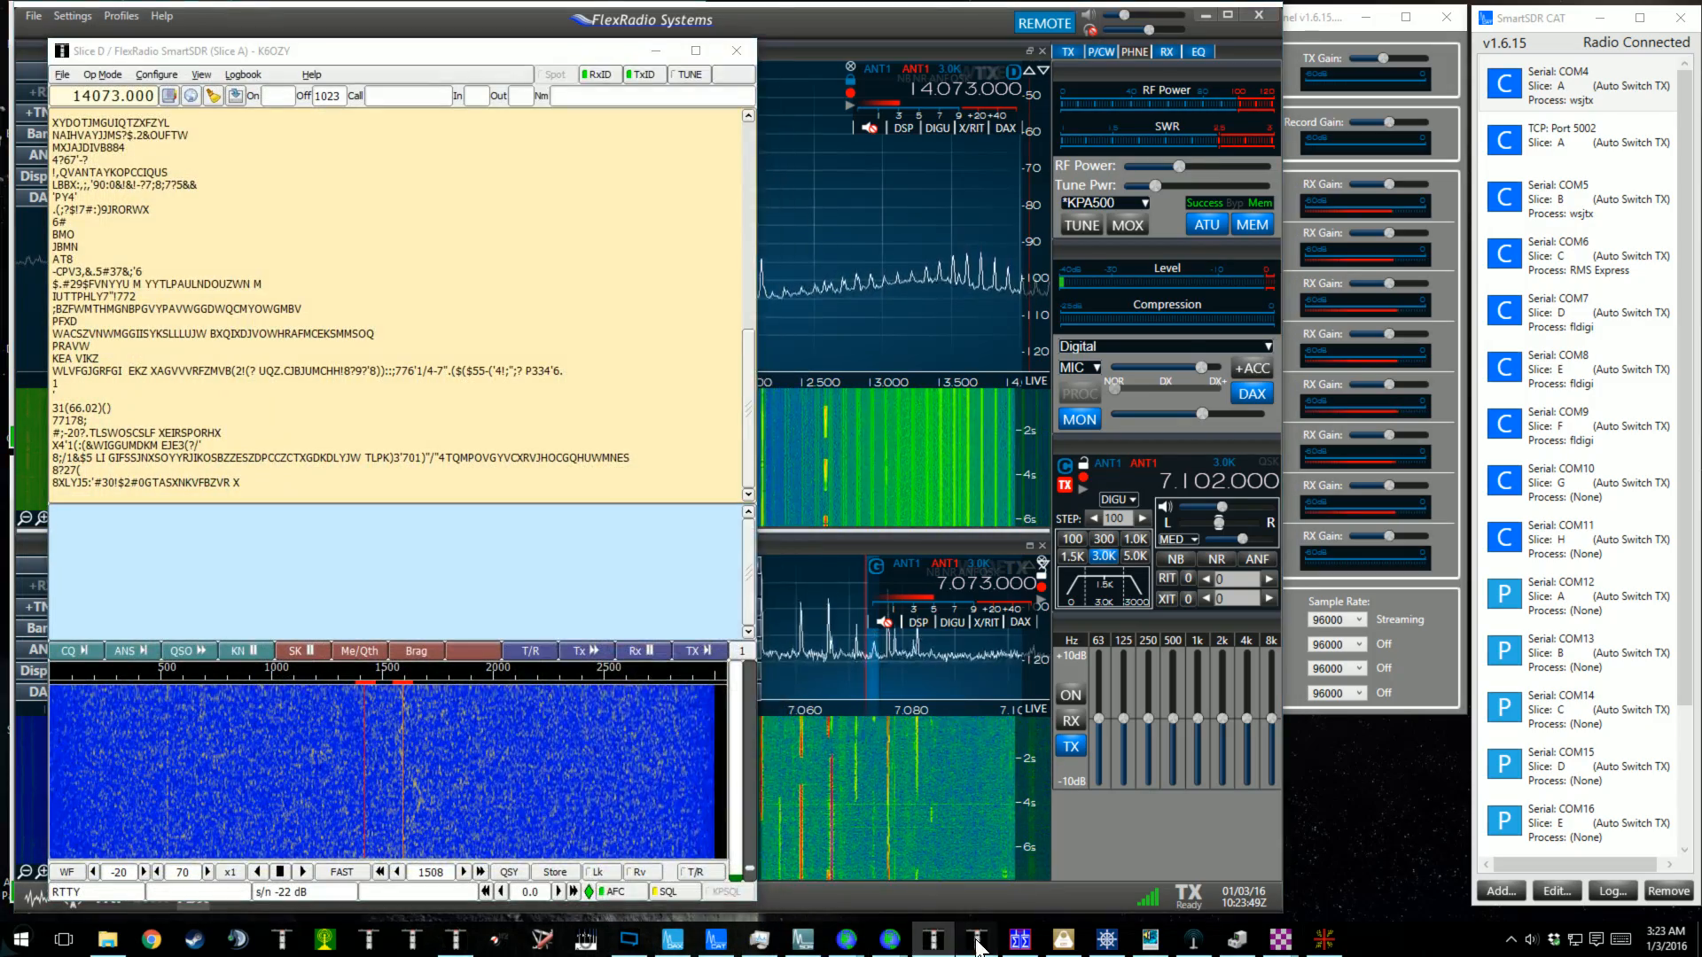
{"action": "left_click", "coordinate": [976, 943]}
{"action": "left_click", "coordinate": [455, 946]}
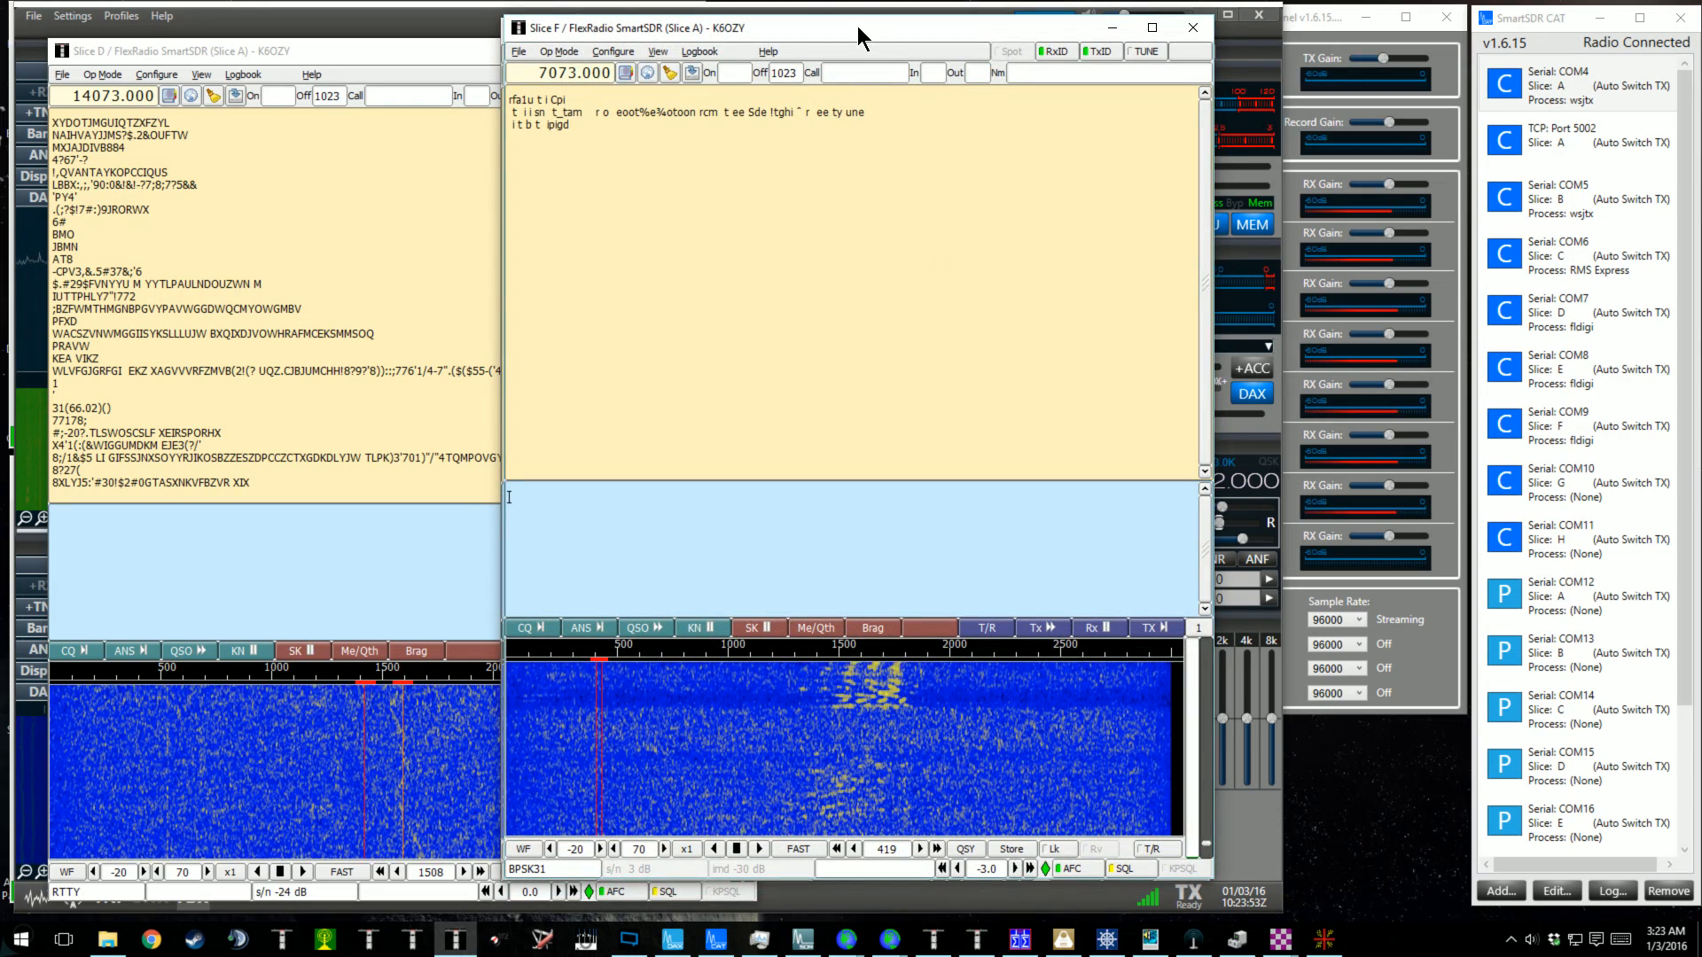
{"action": "left_click_drag", "start_coordinate": [859, 27], "coordinate": [1095, 28]}
{"action": "left_click", "coordinate": [1600, 18]}
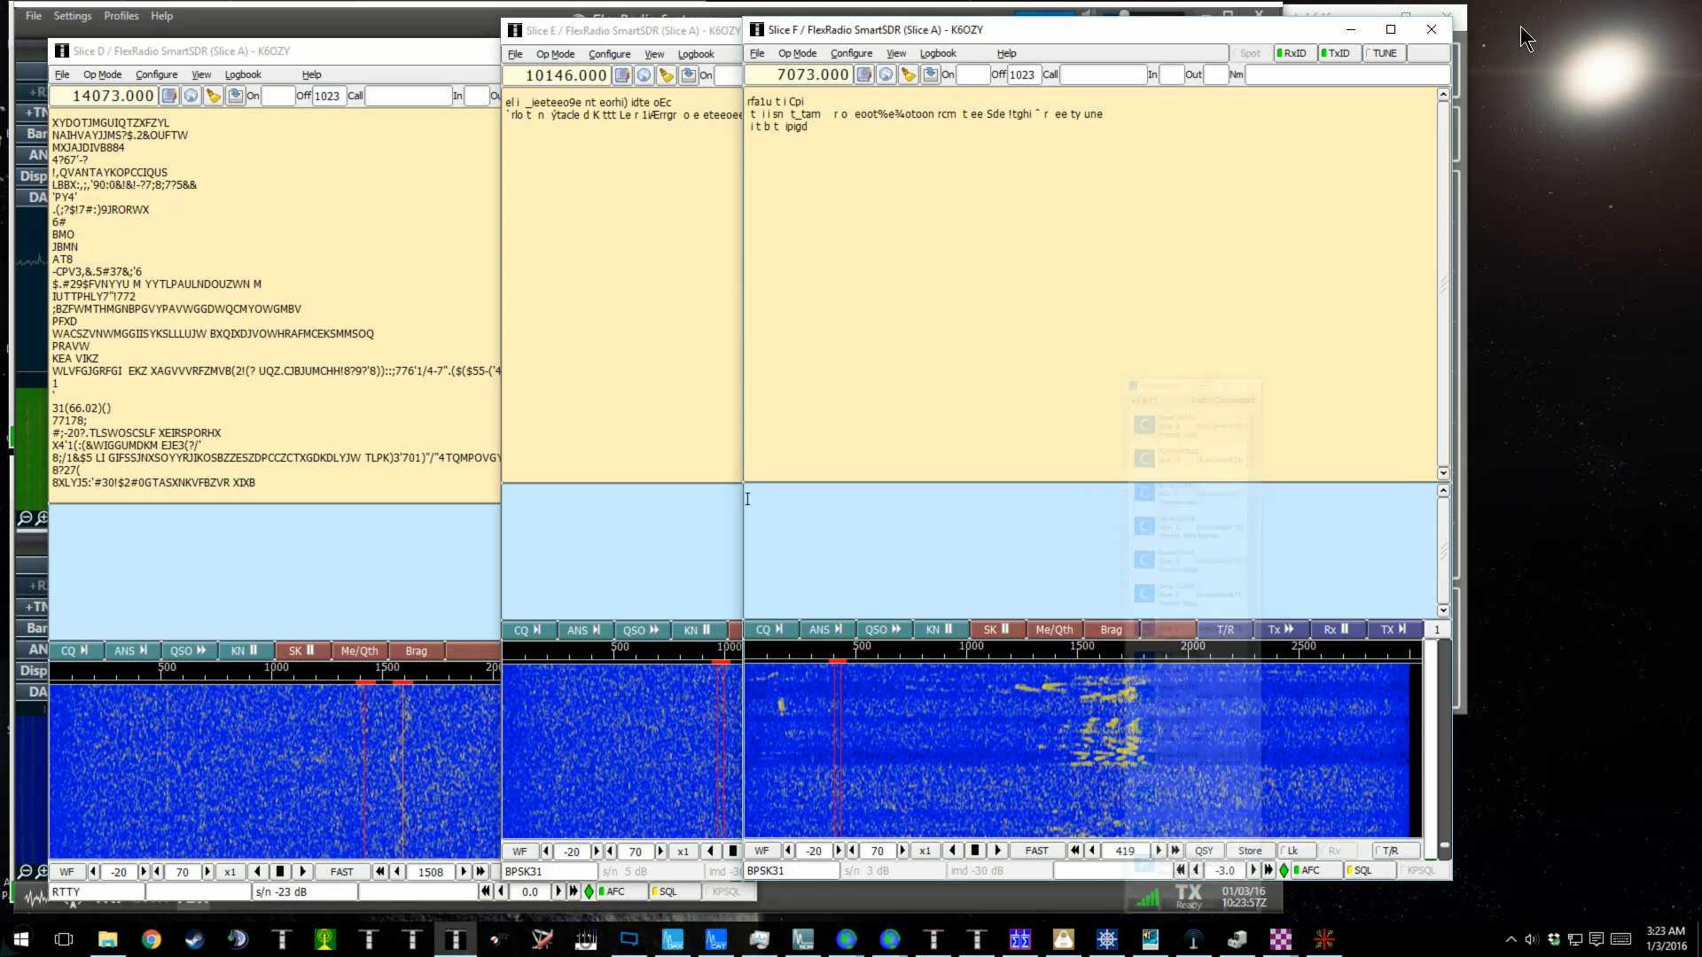
{"action": "left_click_drag", "start_coordinate": [1296, 27], "coordinate": [1541, 31]}
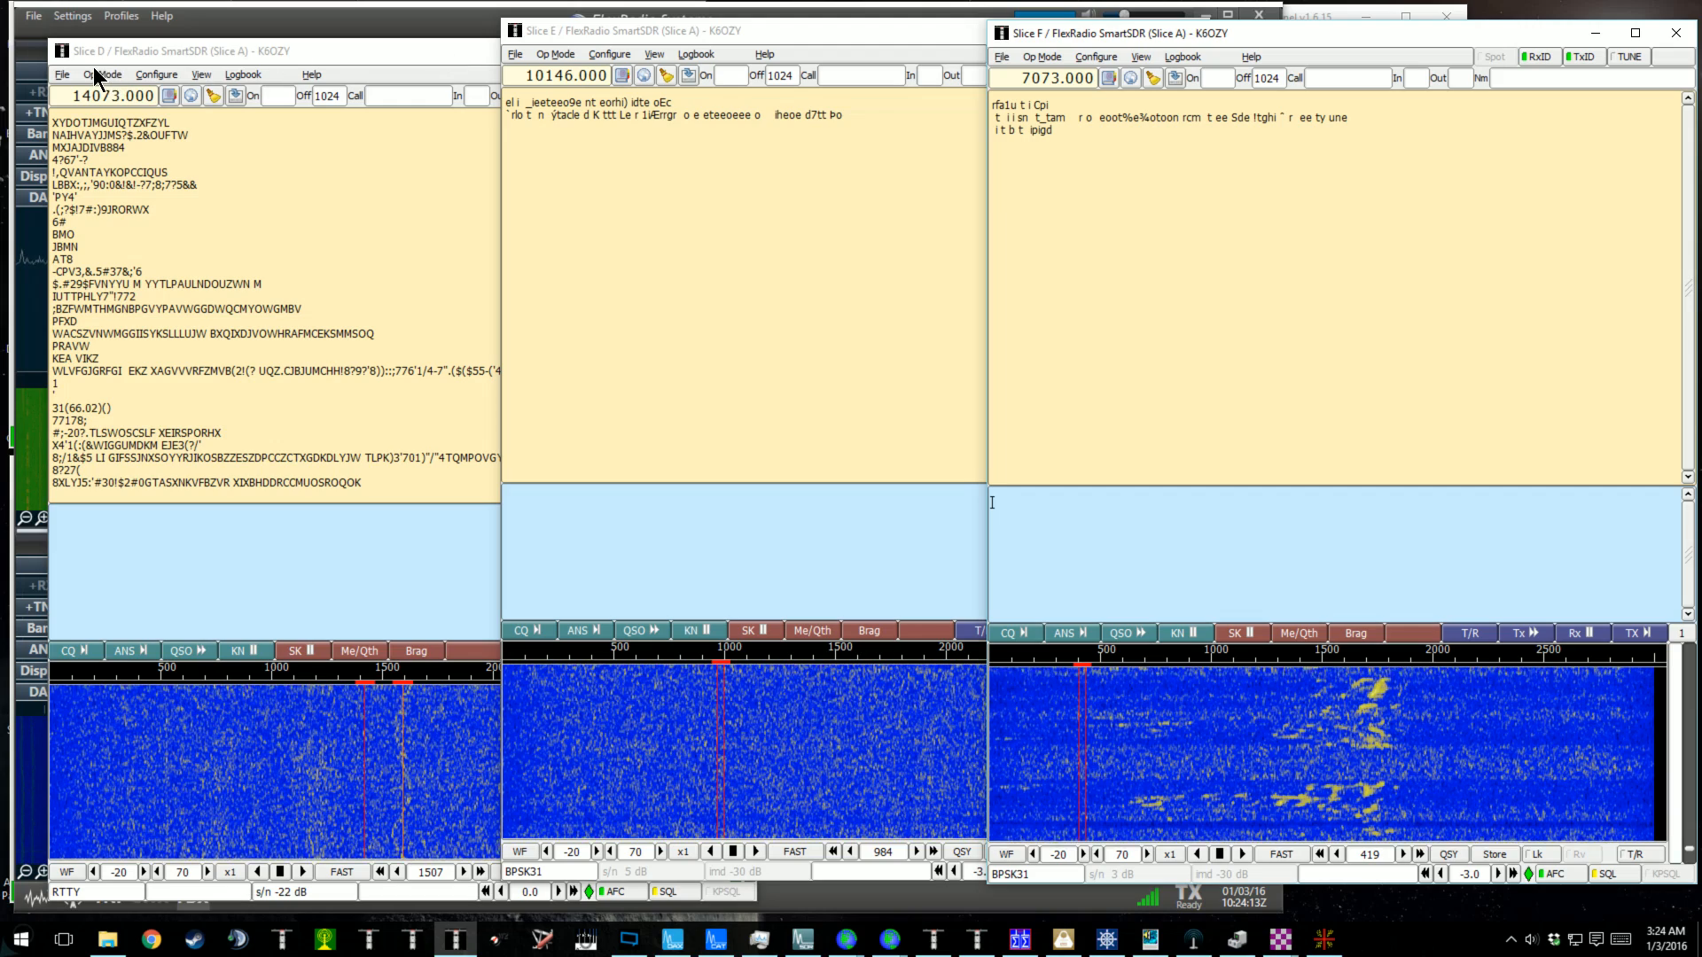
Compare the RigCAT settings of slice D's Fldigi with the ports in SmartSDR CAT, and close the configuration.
{"action": "left_click", "coordinate": [156, 74]}
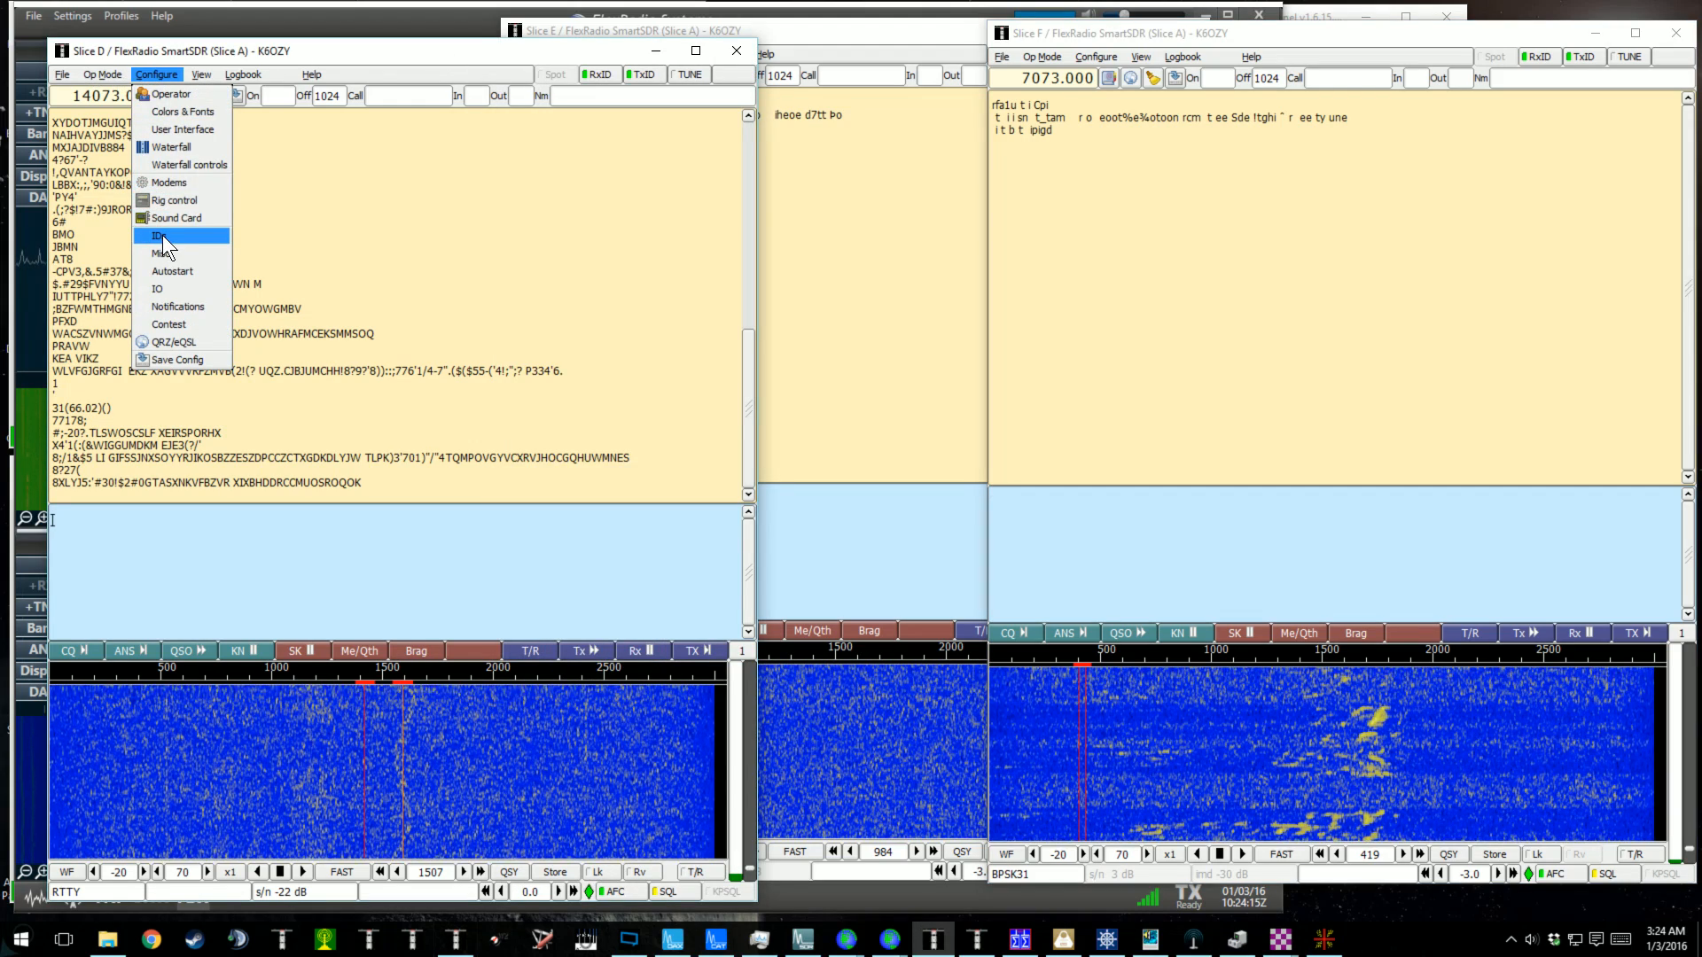
{"action": "left_click", "coordinate": [173, 201]}
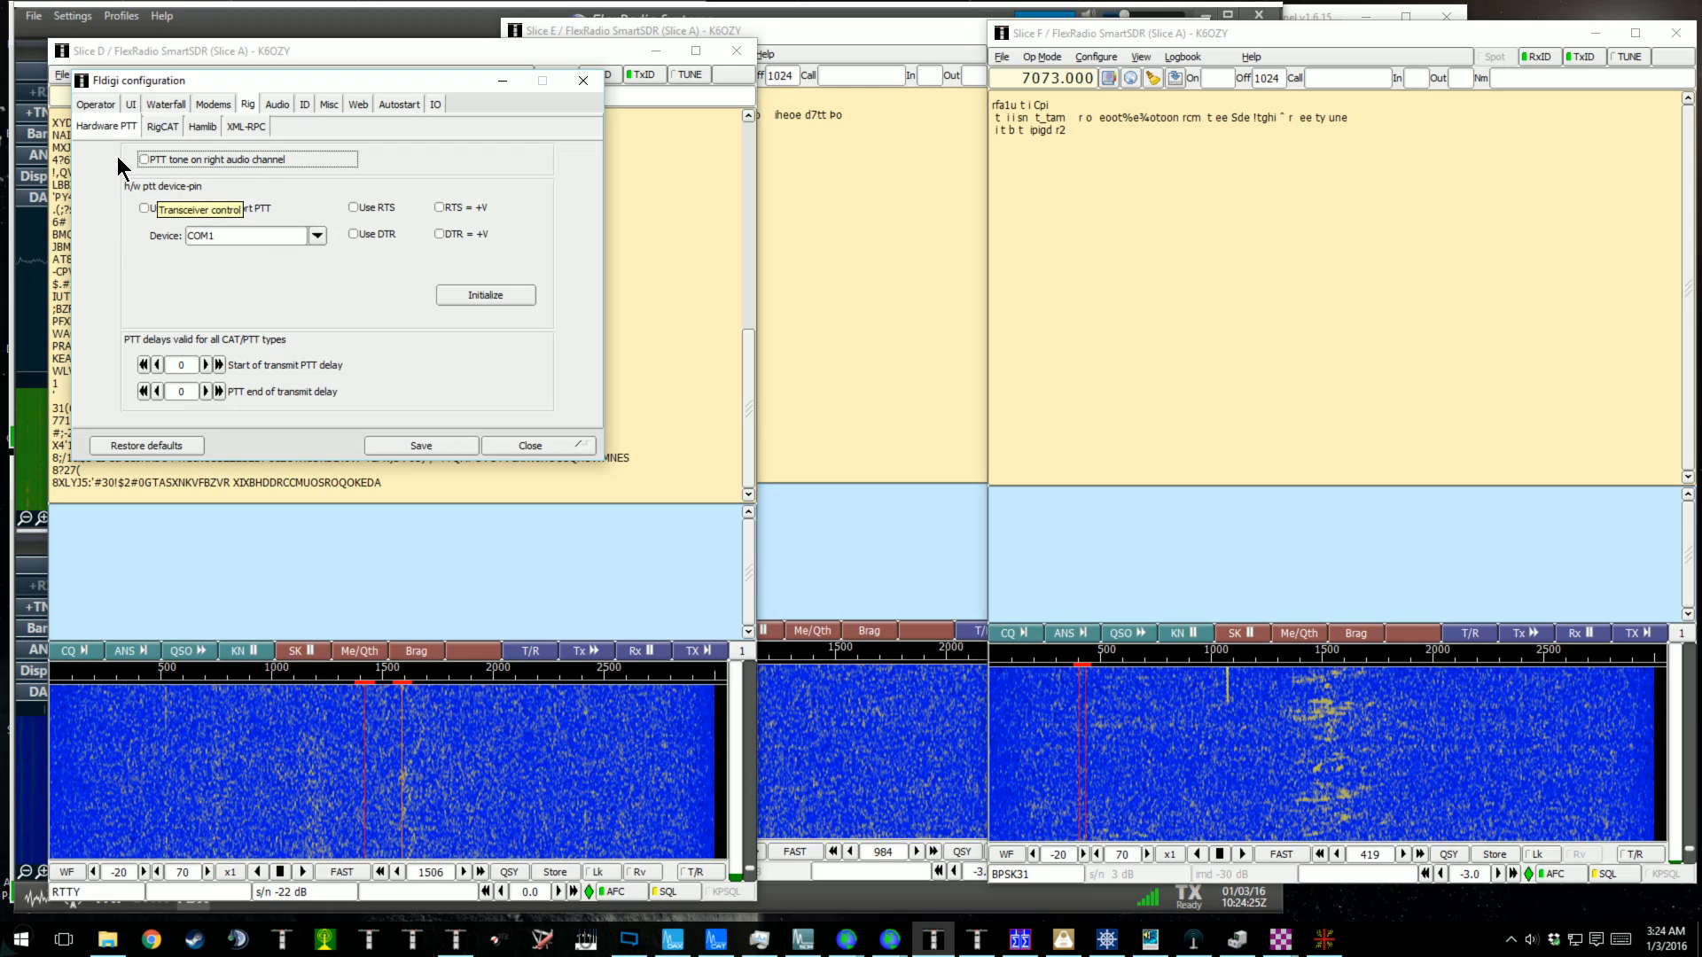
{"action": "left_click", "coordinate": [163, 129]}
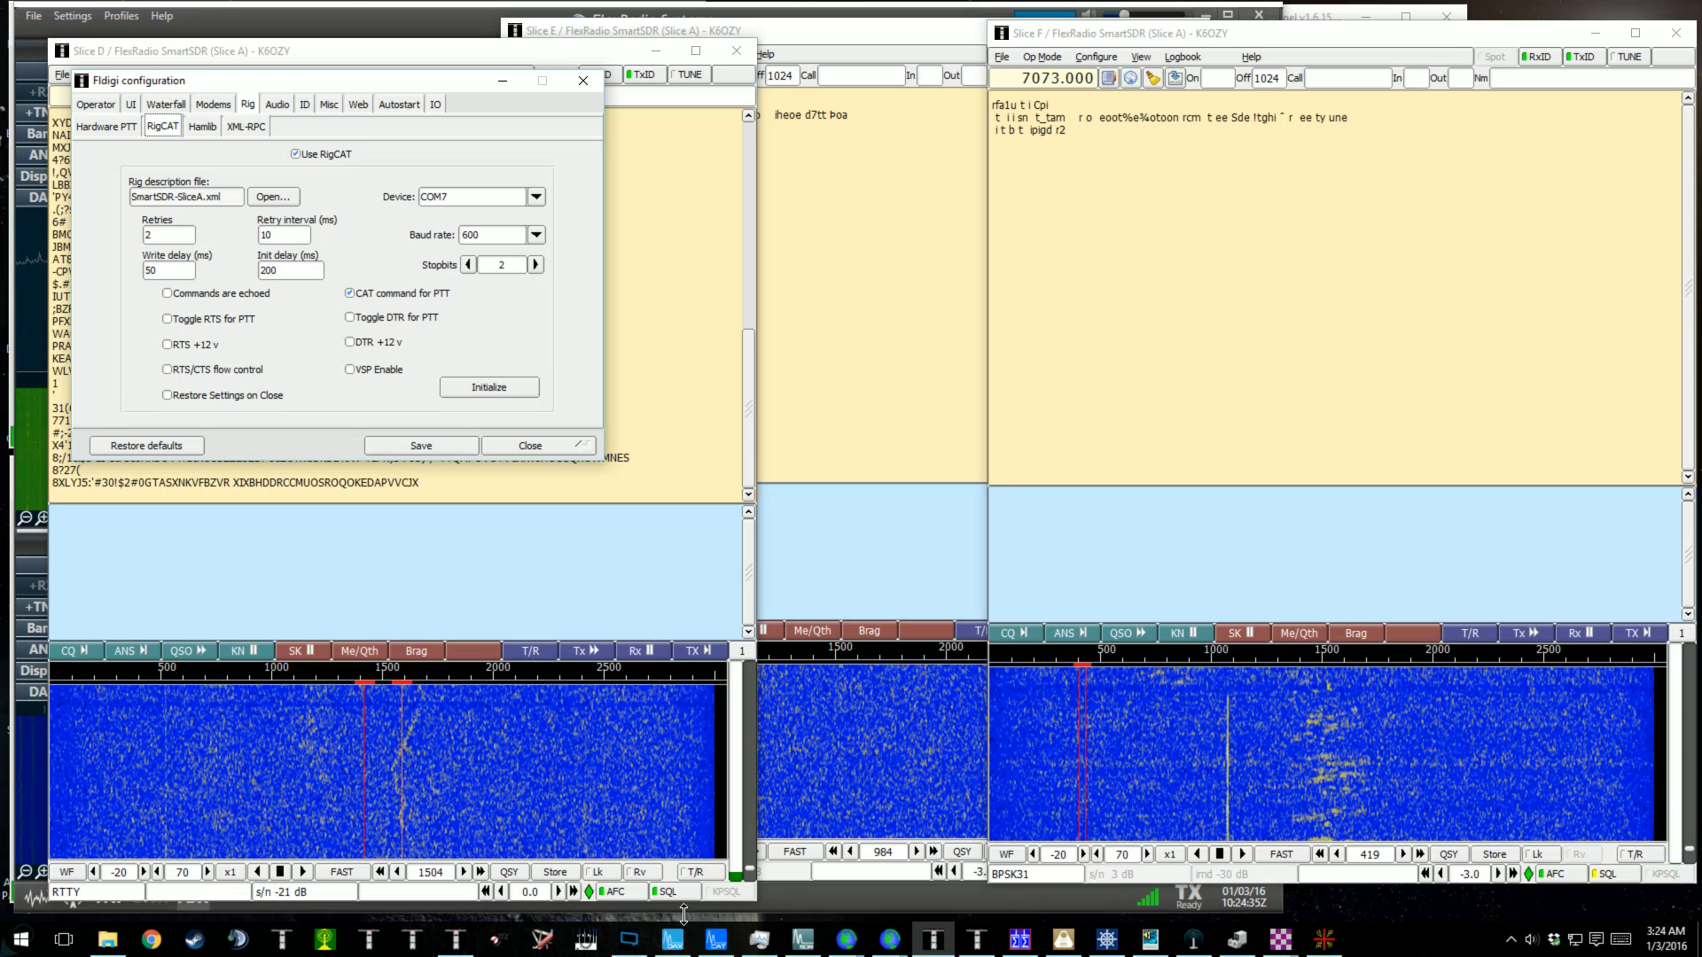
{"action": "left_click", "coordinate": [715, 940]}
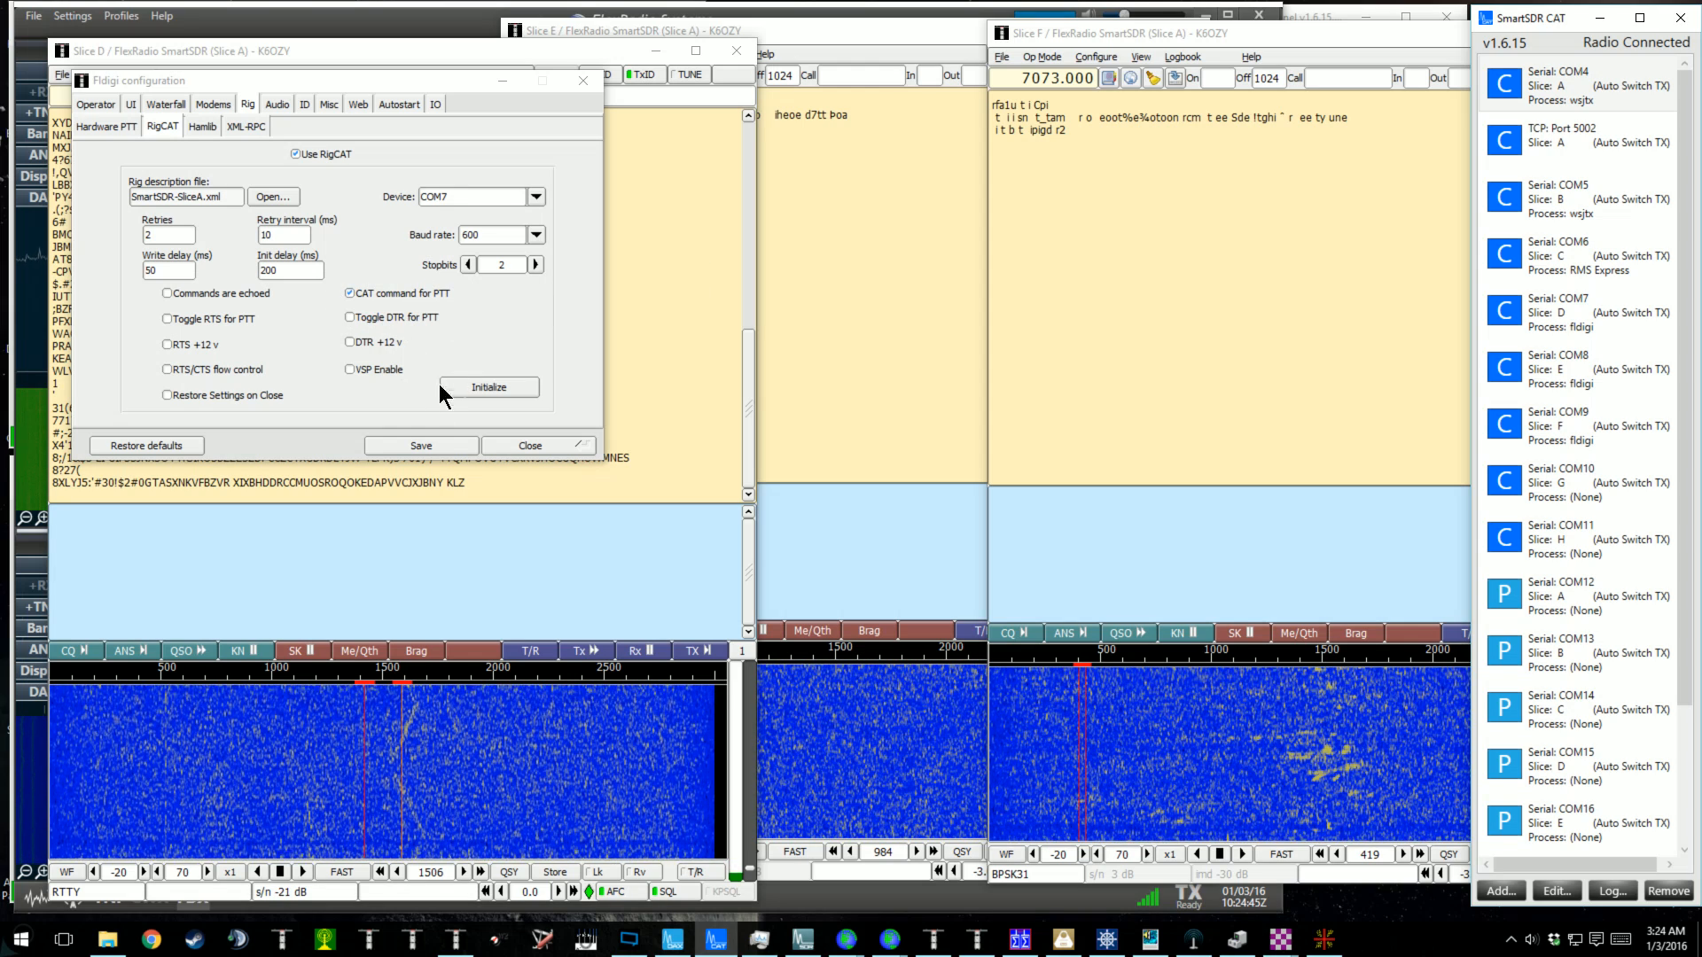
{"action": "left_click", "coordinate": [527, 444]}
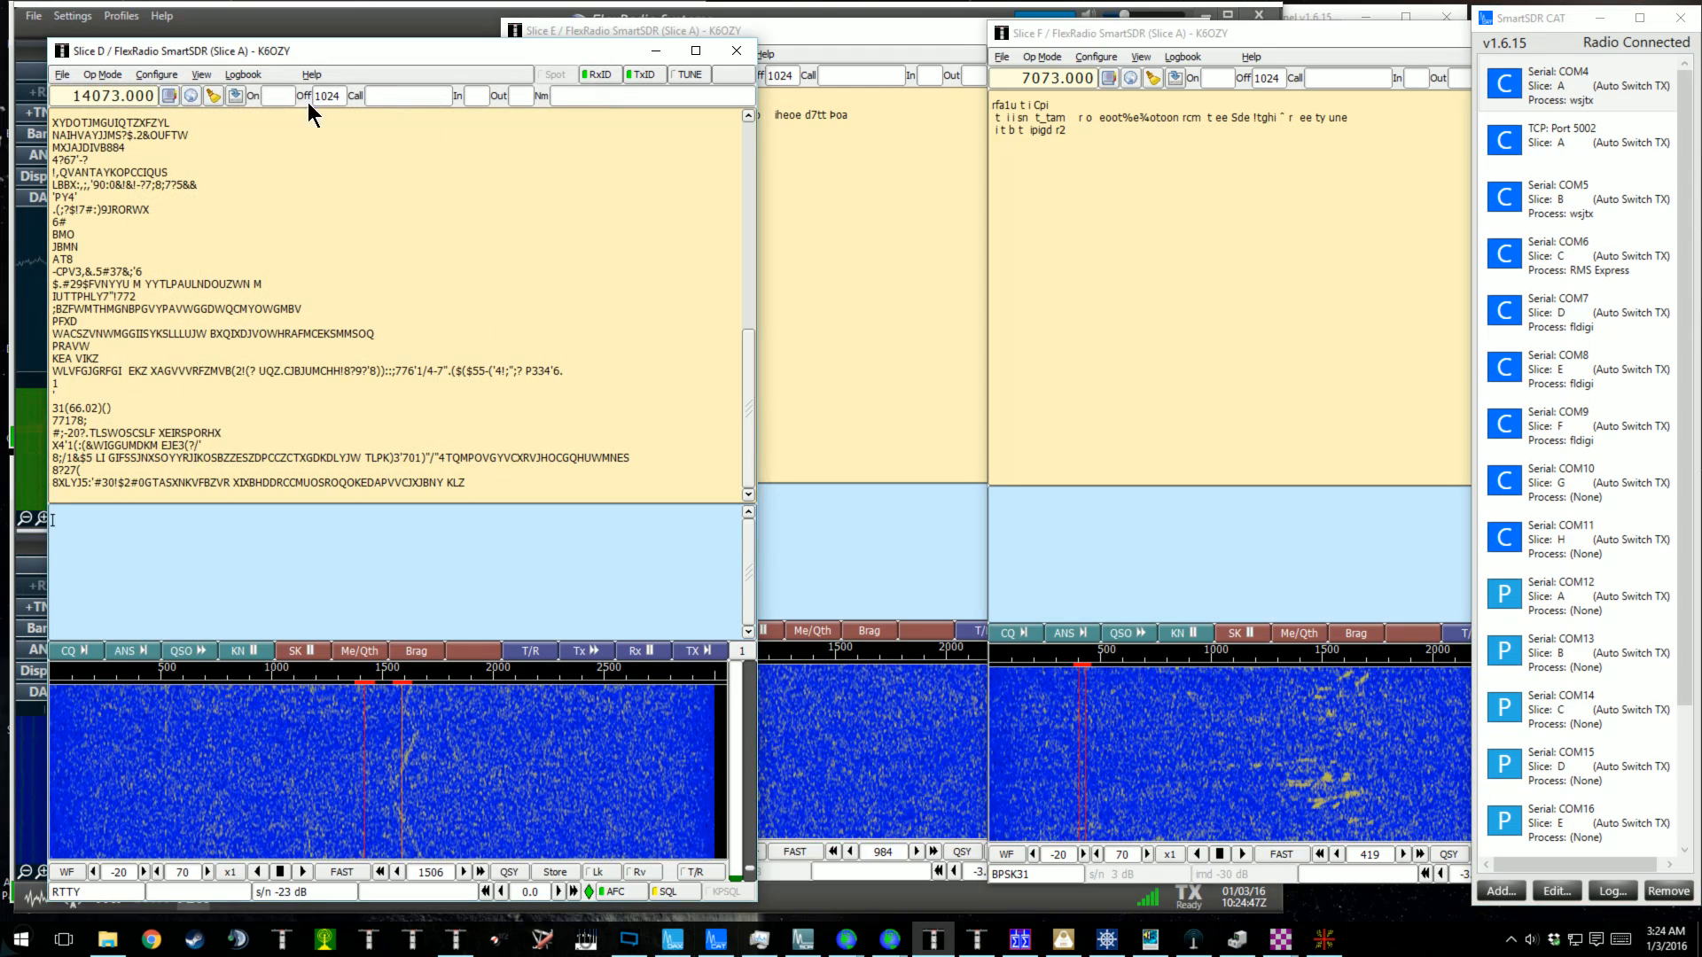
Review the RigCAT port settings in slice E's Fldigi, and close the configuration.
{"action": "left_click", "coordinate": [823, 226]}
{"action": "left_click", "coordinate": [562, 54]}
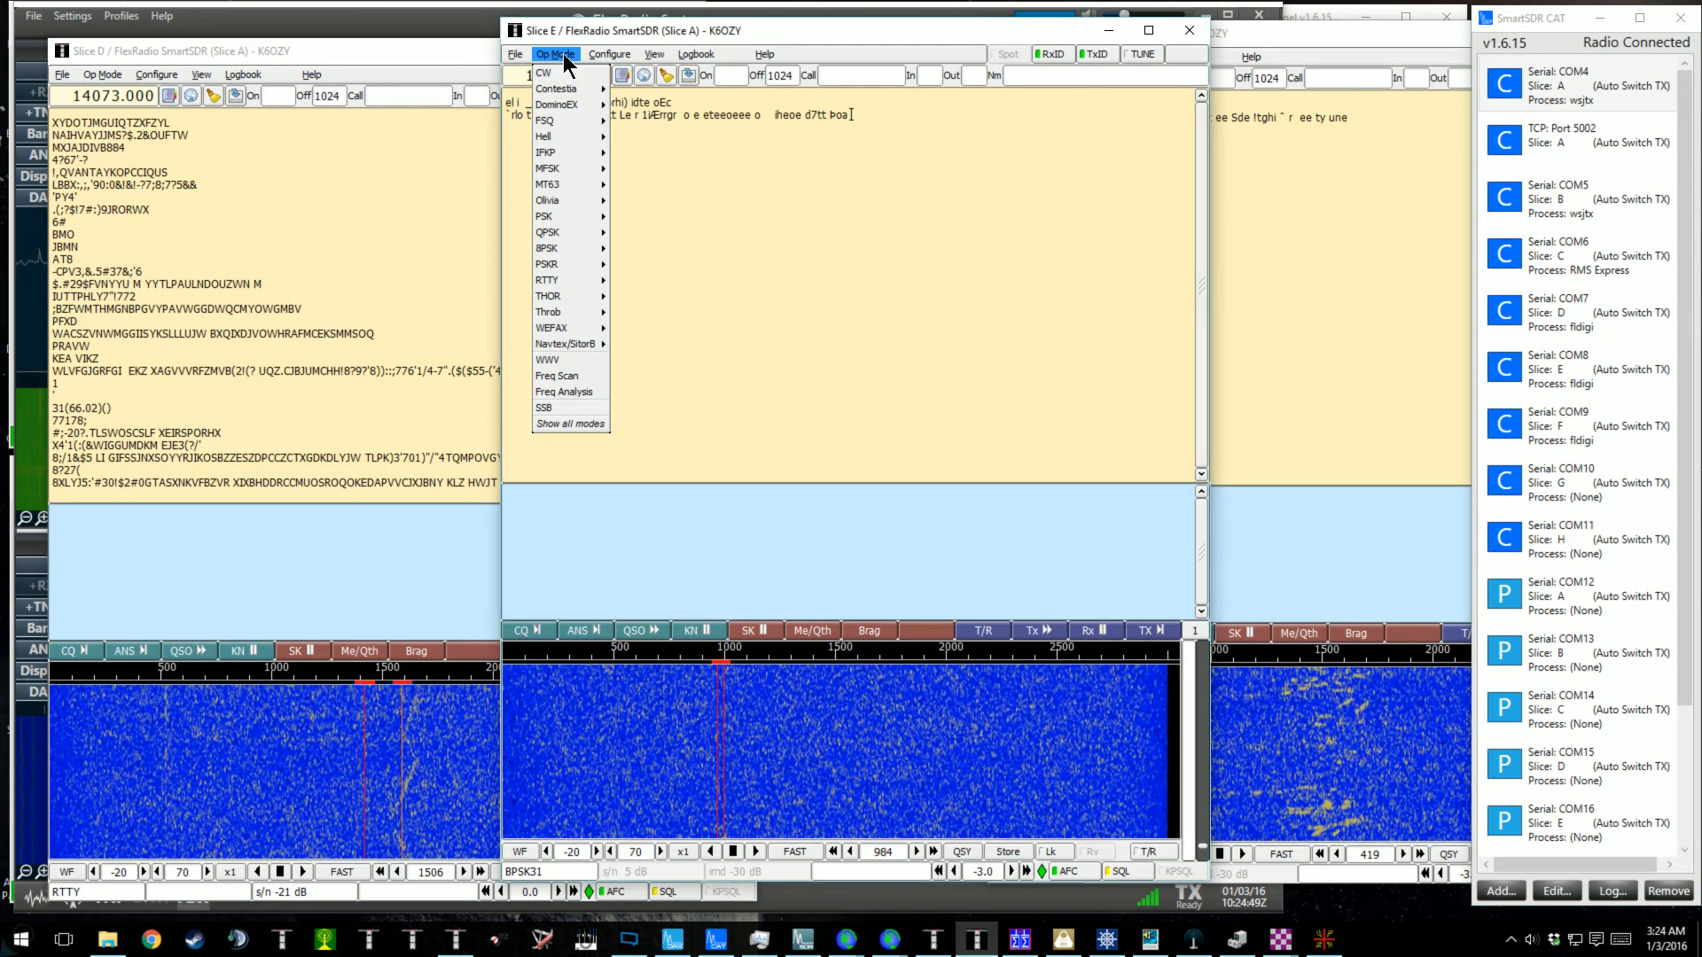
{"action": "left_click", "coordinate": [610, 54]}
{"action": "left_click", "coordinate": [628, 180]}
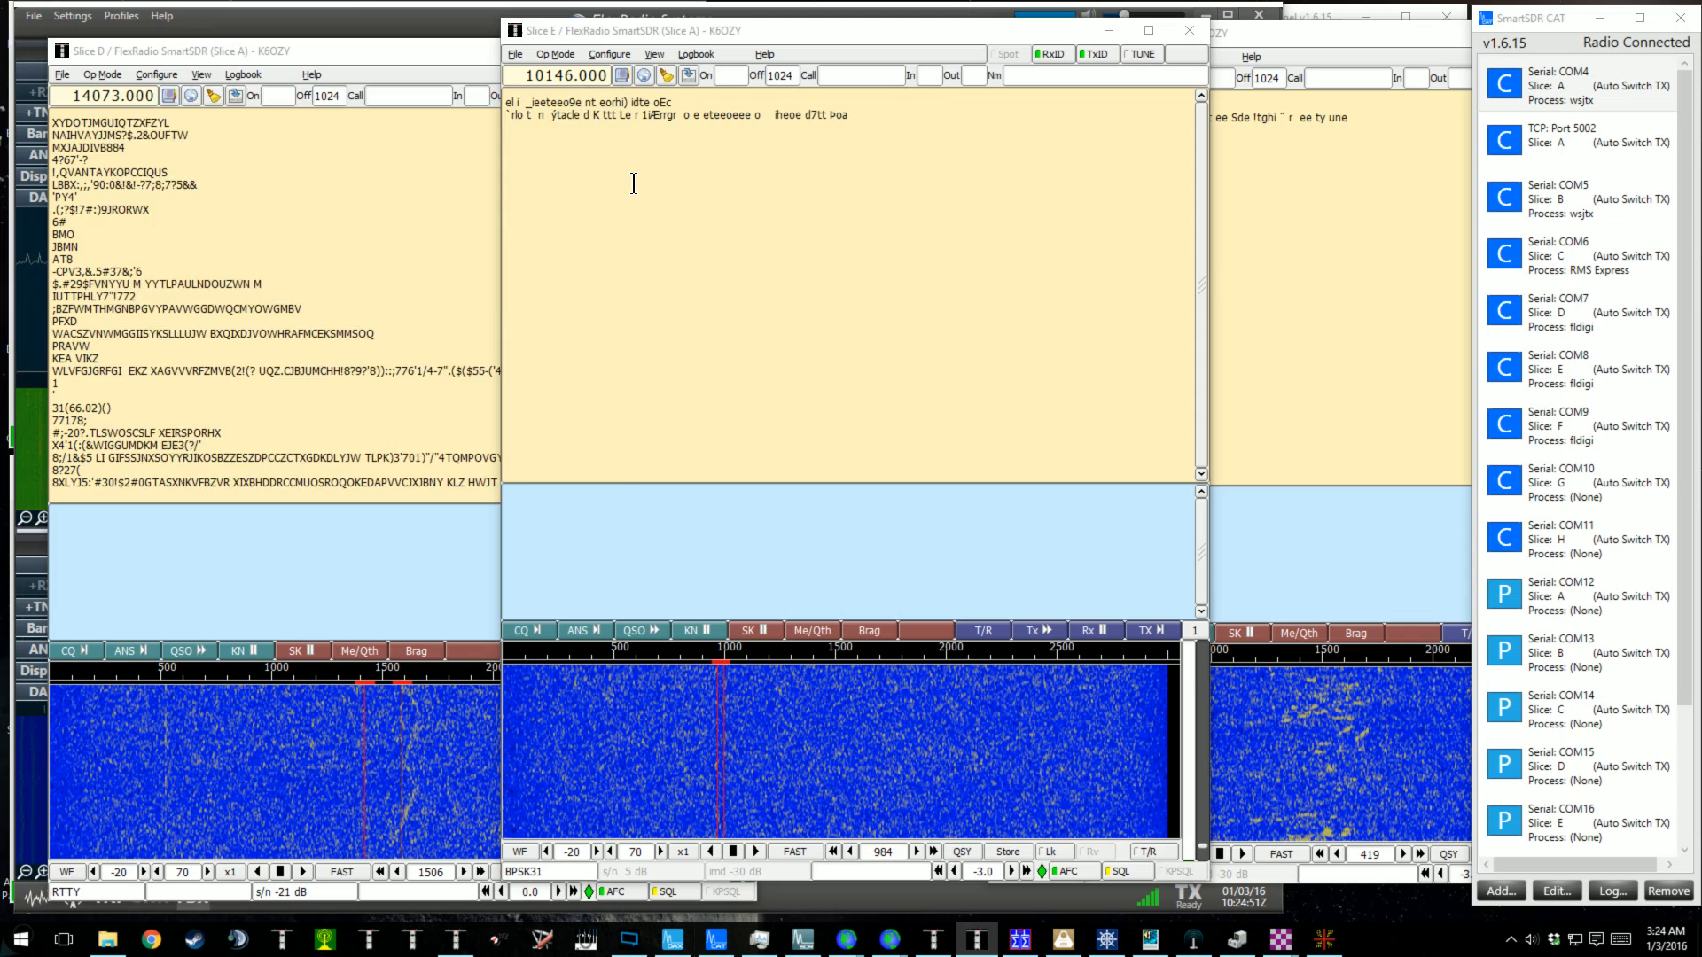
{"action": "left_click", "coordinate": [191, 148]}
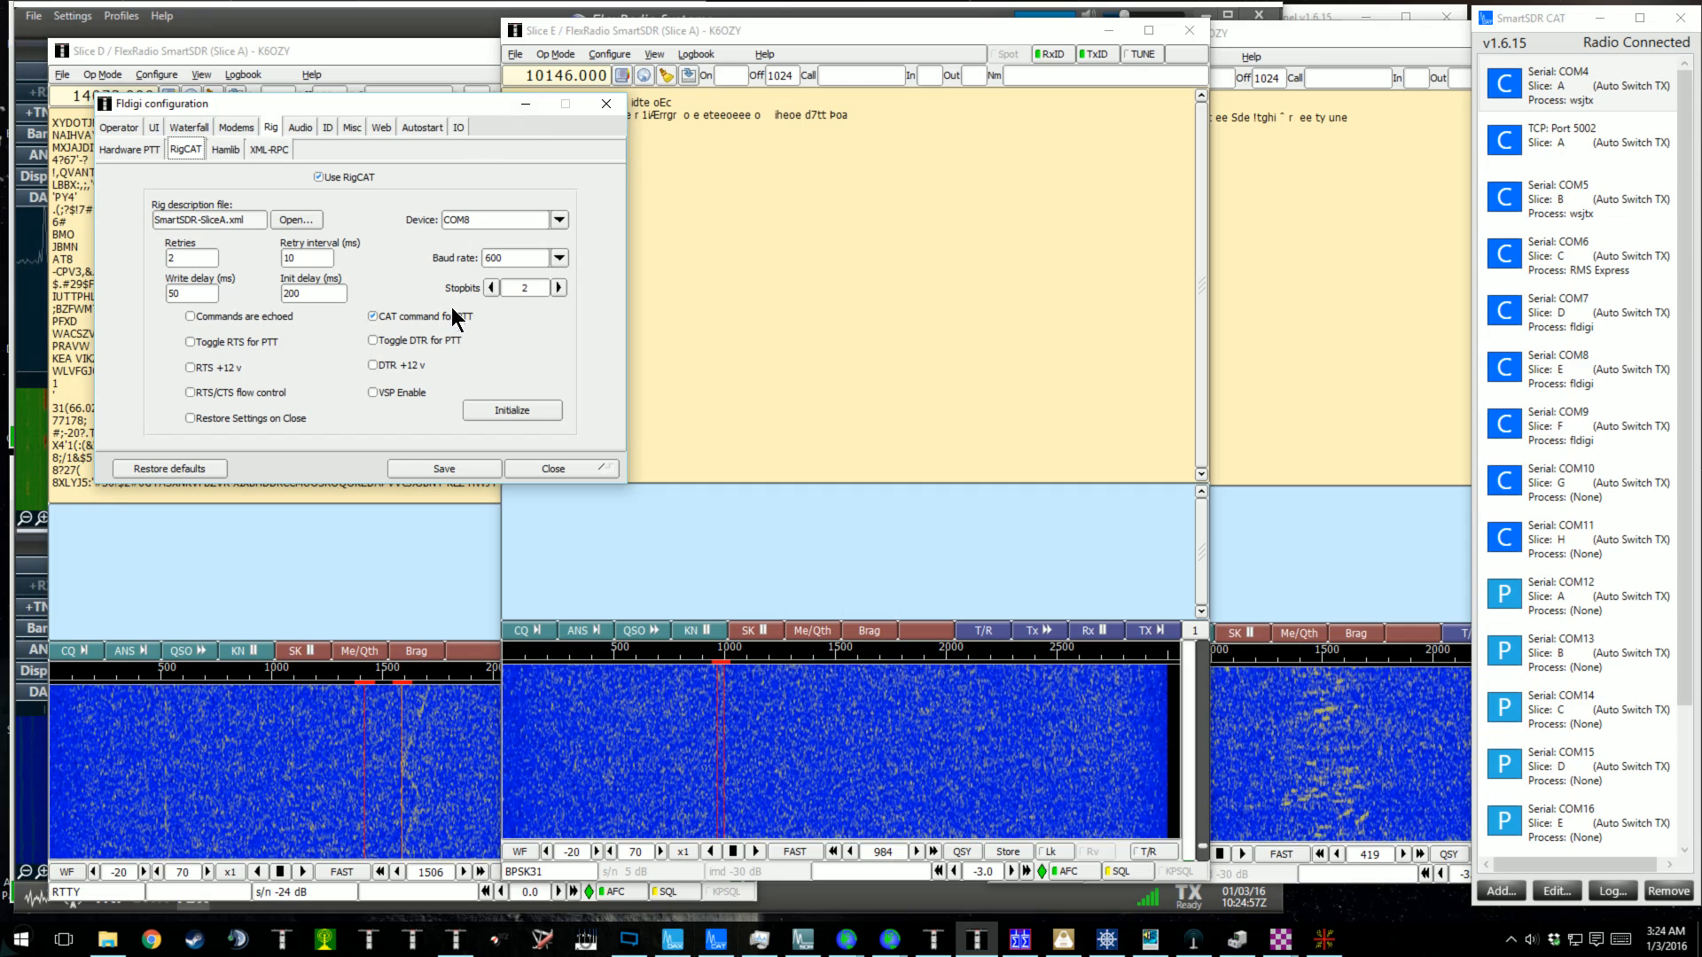
{"action": "left_click", "coordinate": [529, 468]}
{"action": "left_click", "coordinate": [530, 474]}
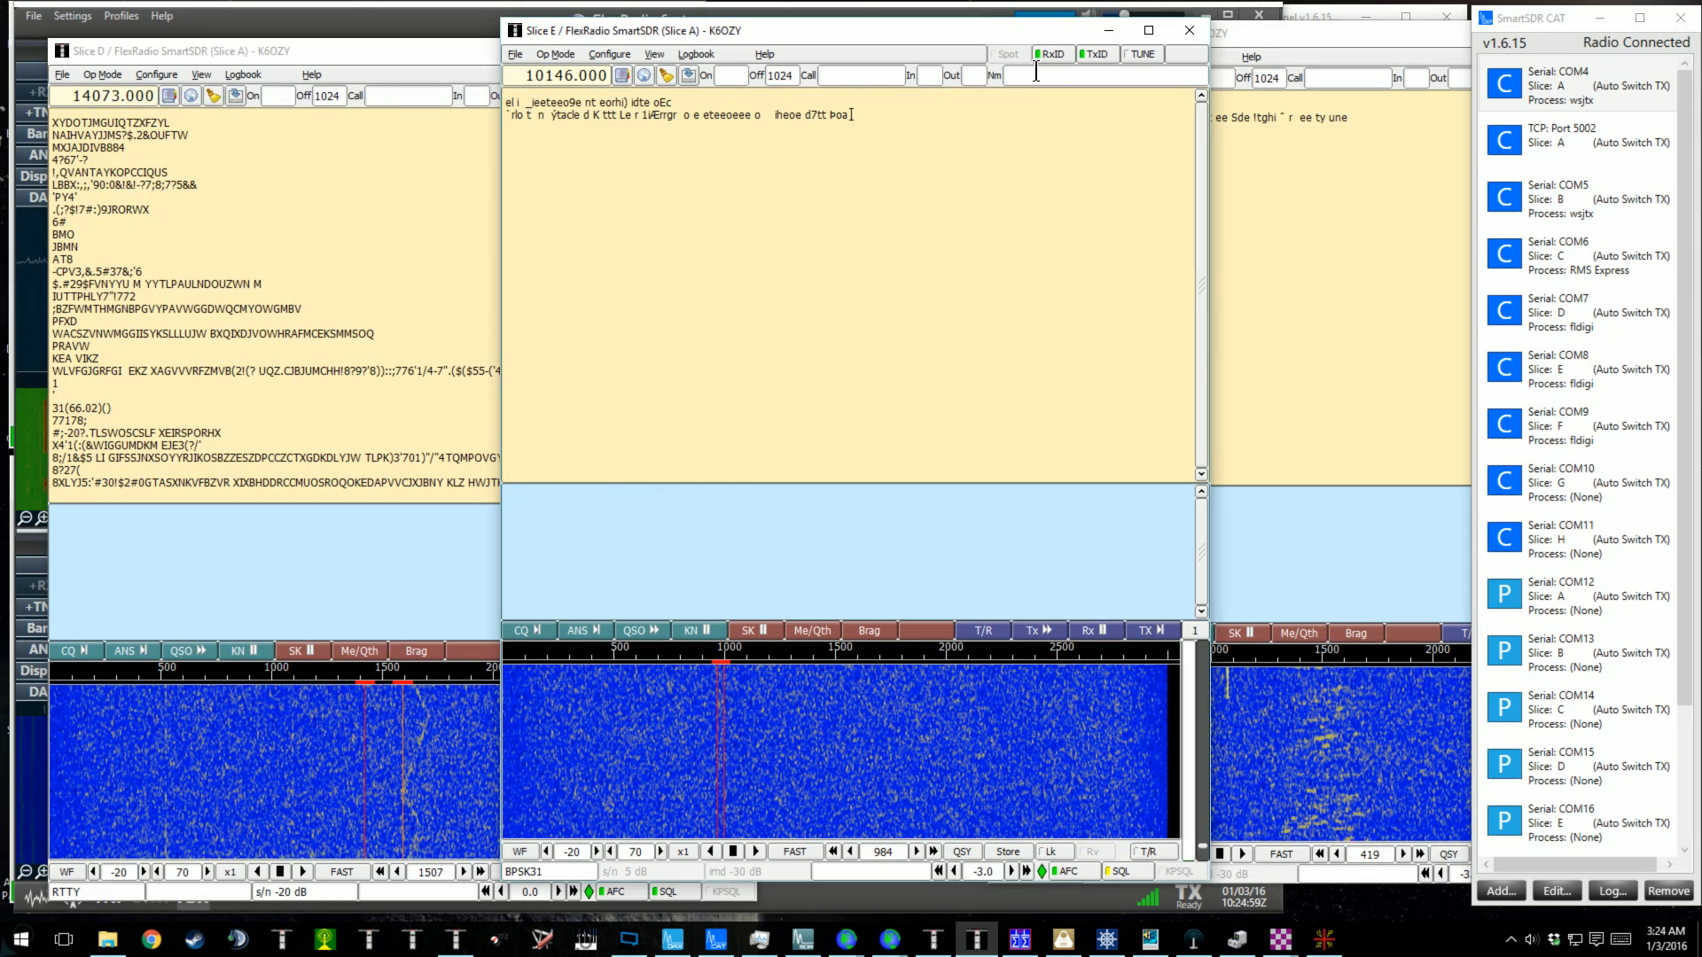
Review the RigCAT port settings in slice F's Fldigi, and close the configuration.
{"action": "left_click", "coordinate": [1242, 33]}
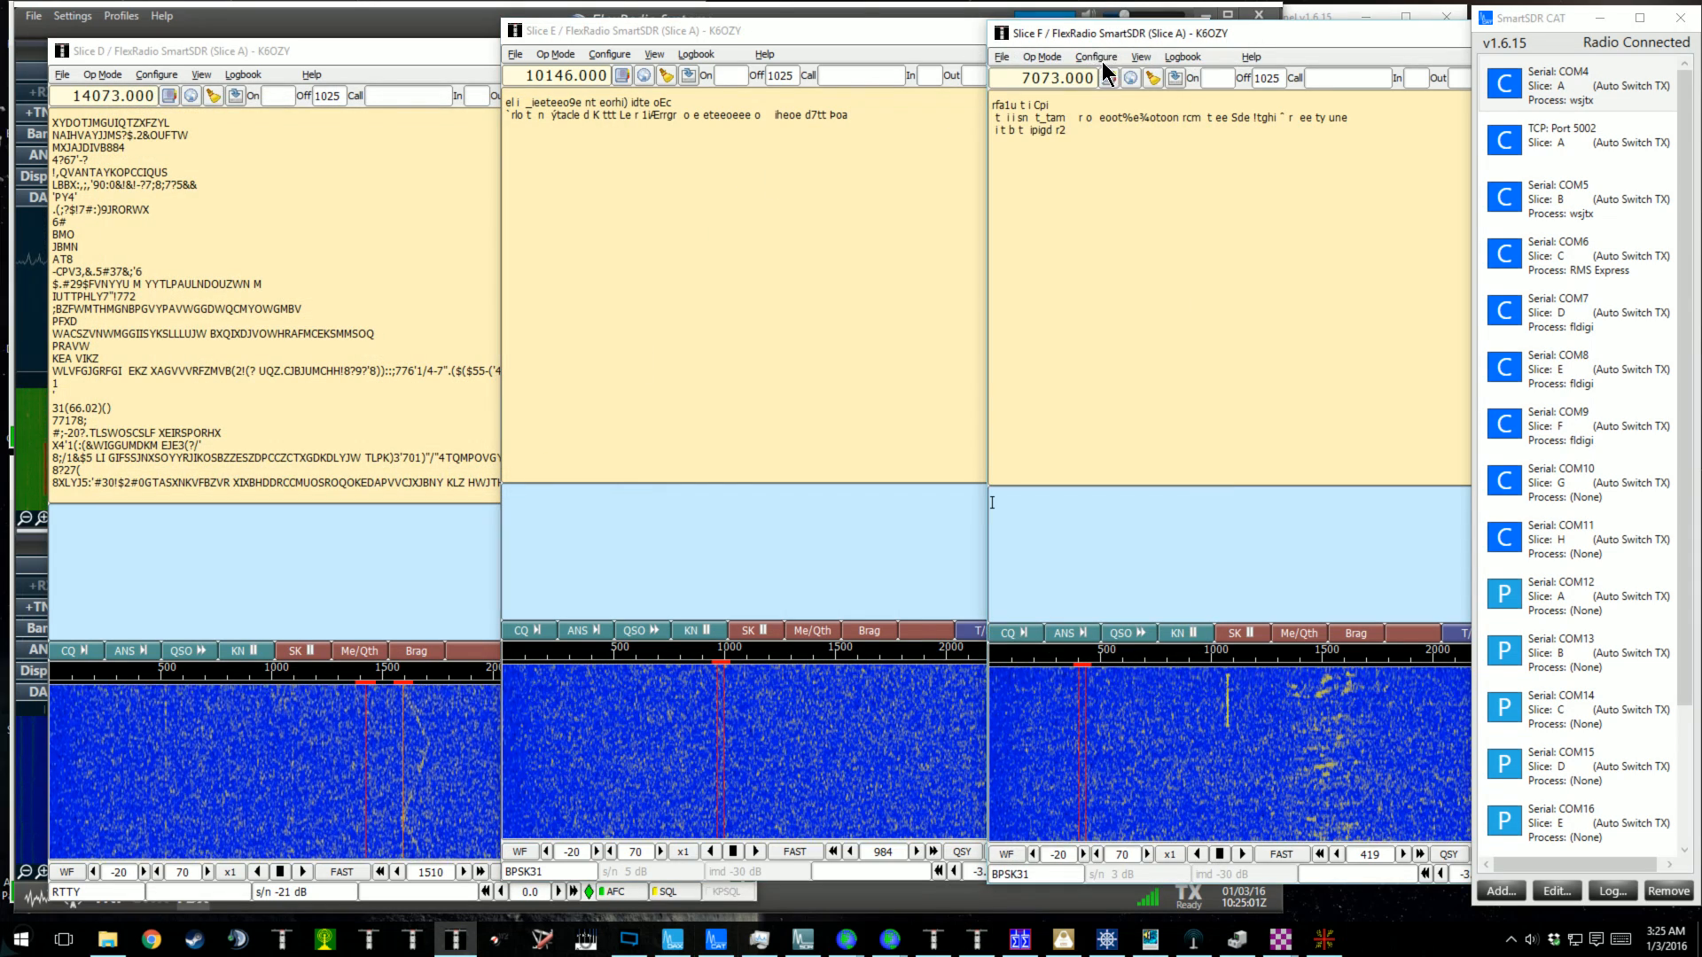
{"action": "left_click", "coordinate": [1099, 59]}
{"action": "left_click", "coordinate": [1108, 185]}
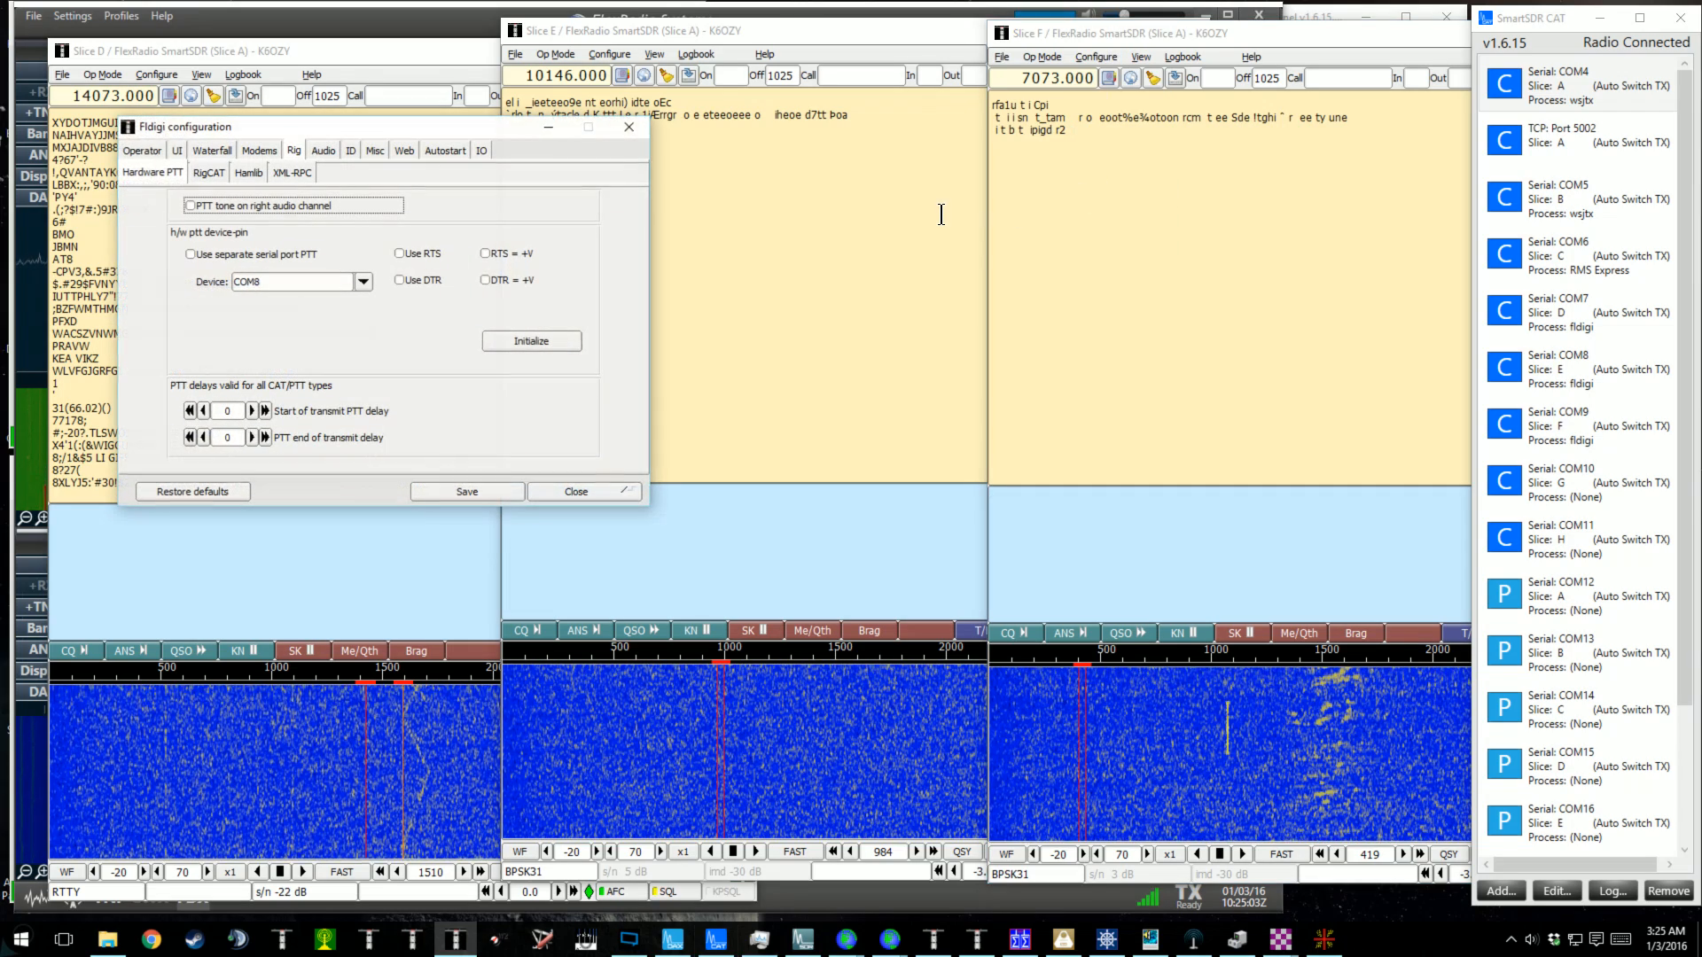
{"action": "left_click", "coordinate": [211, 172]}
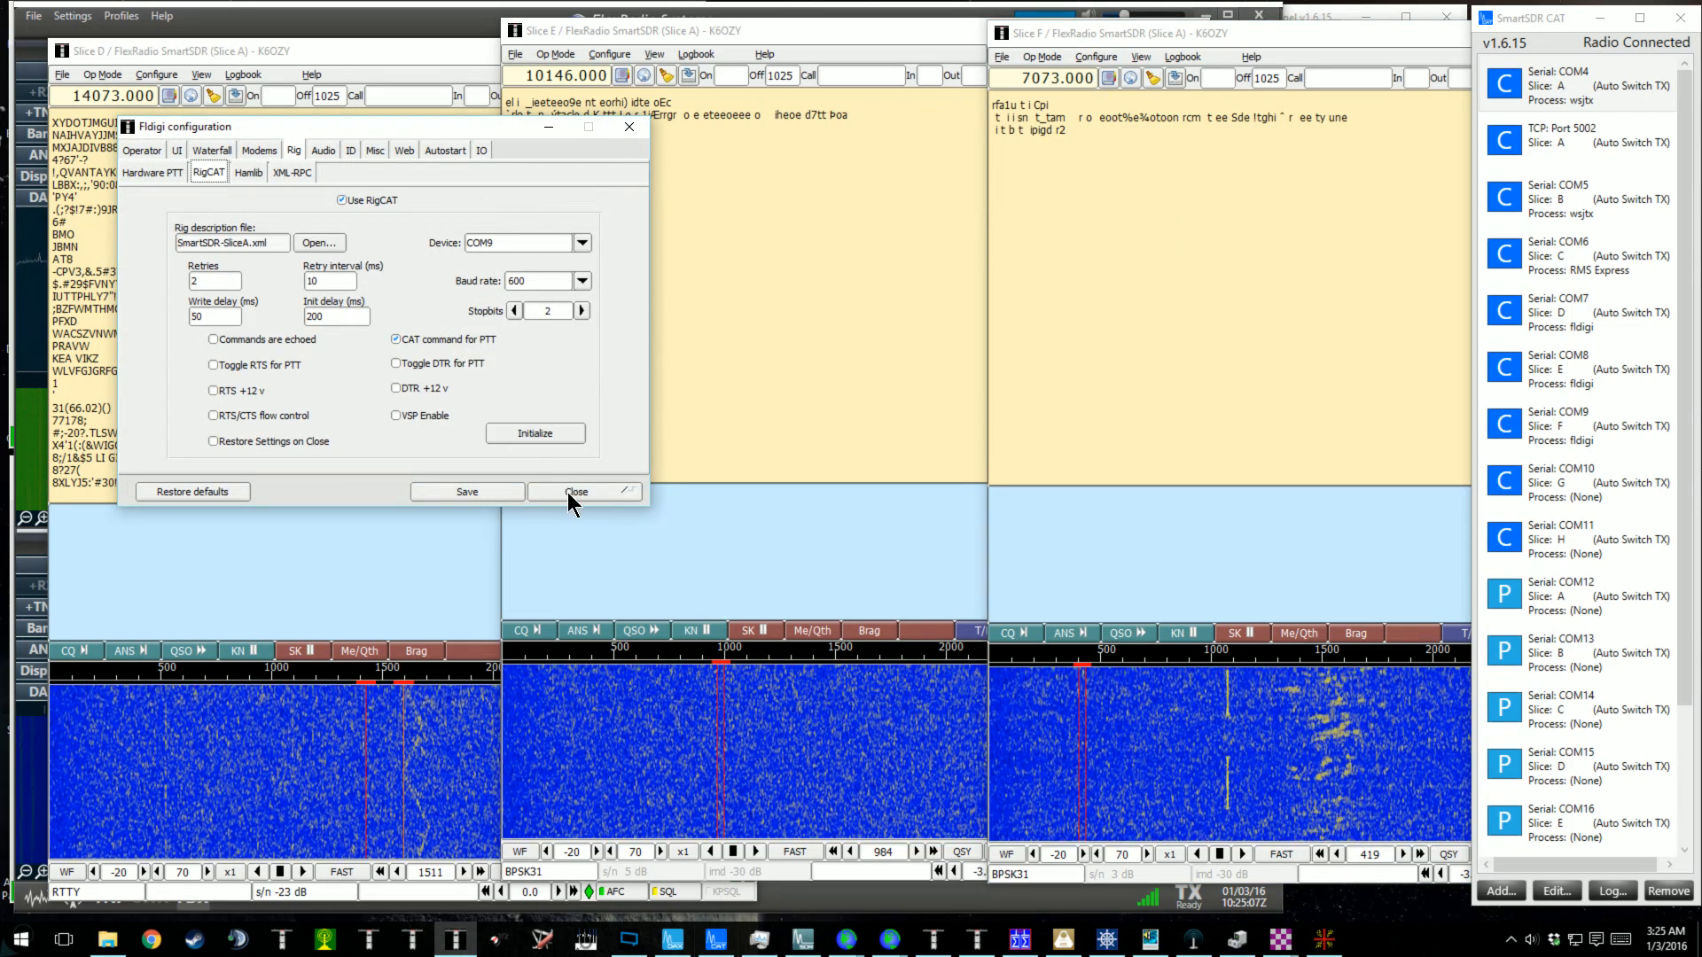
{"action": "left_click", "coordinate": [574, 491]}
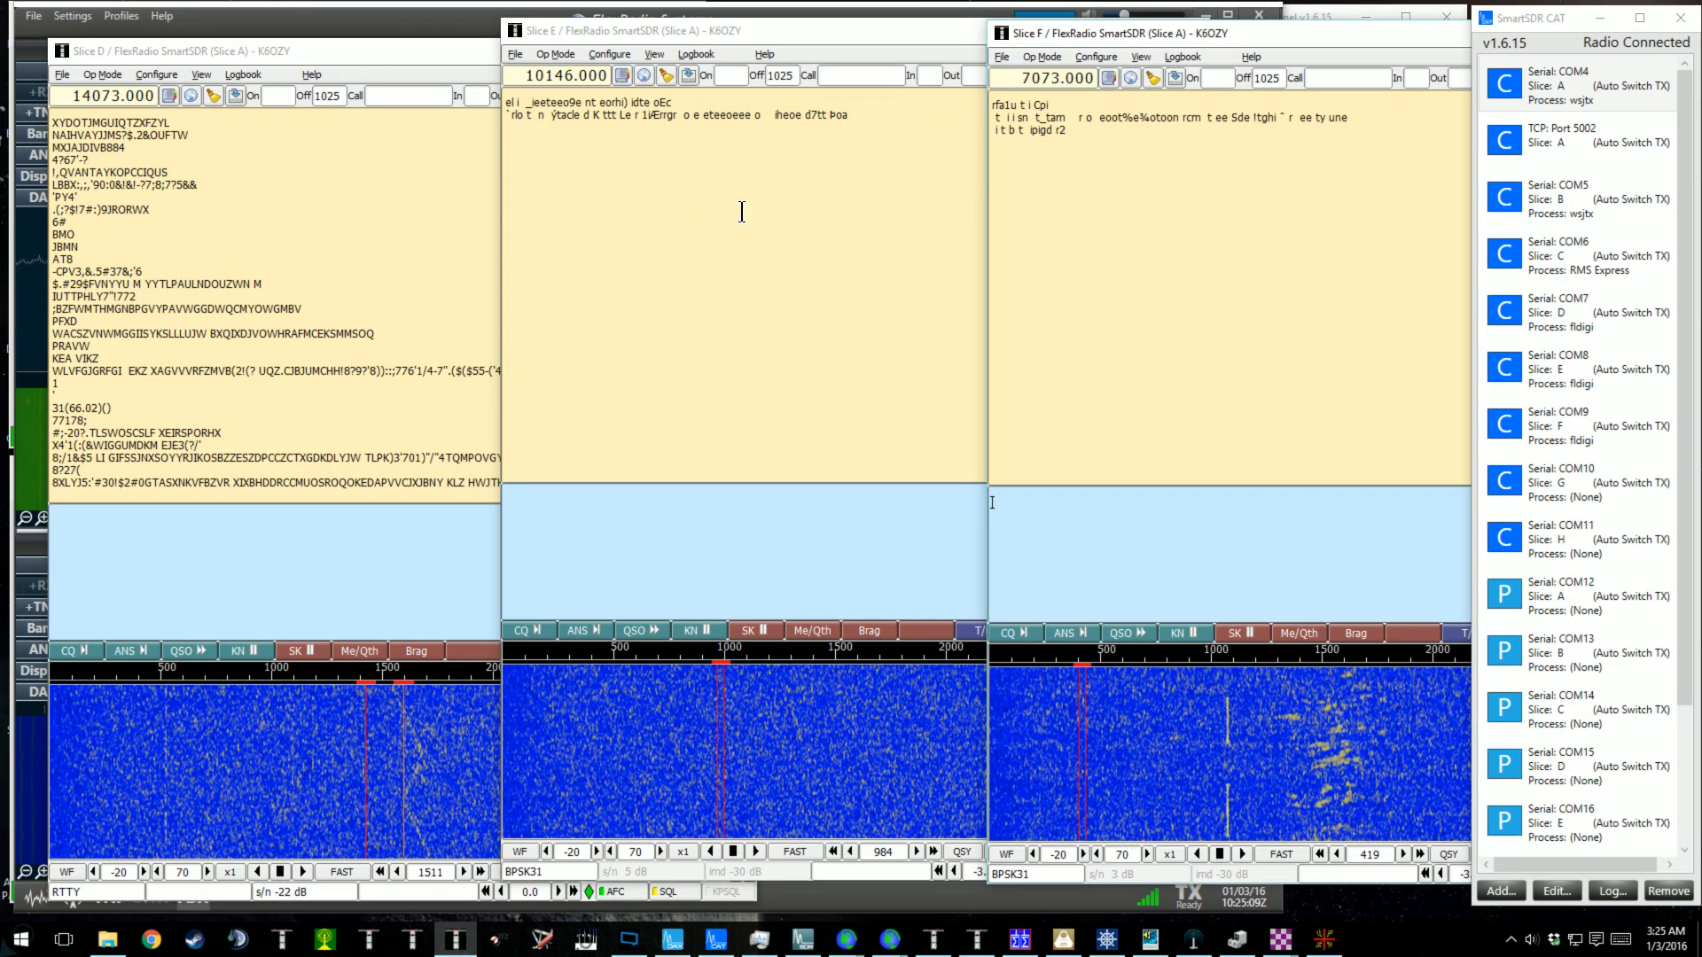
Move the three Fldigi windows down to uncover the enlarged panadapter of slices D, E and F.
{"action": "left_click_drag", "start_coordinate": [790, 25], "coordinate": [810, 390]}
{"action": "left_click_drag", "start_coordinate": [1113, 35], "coordinate": [799, 493]}
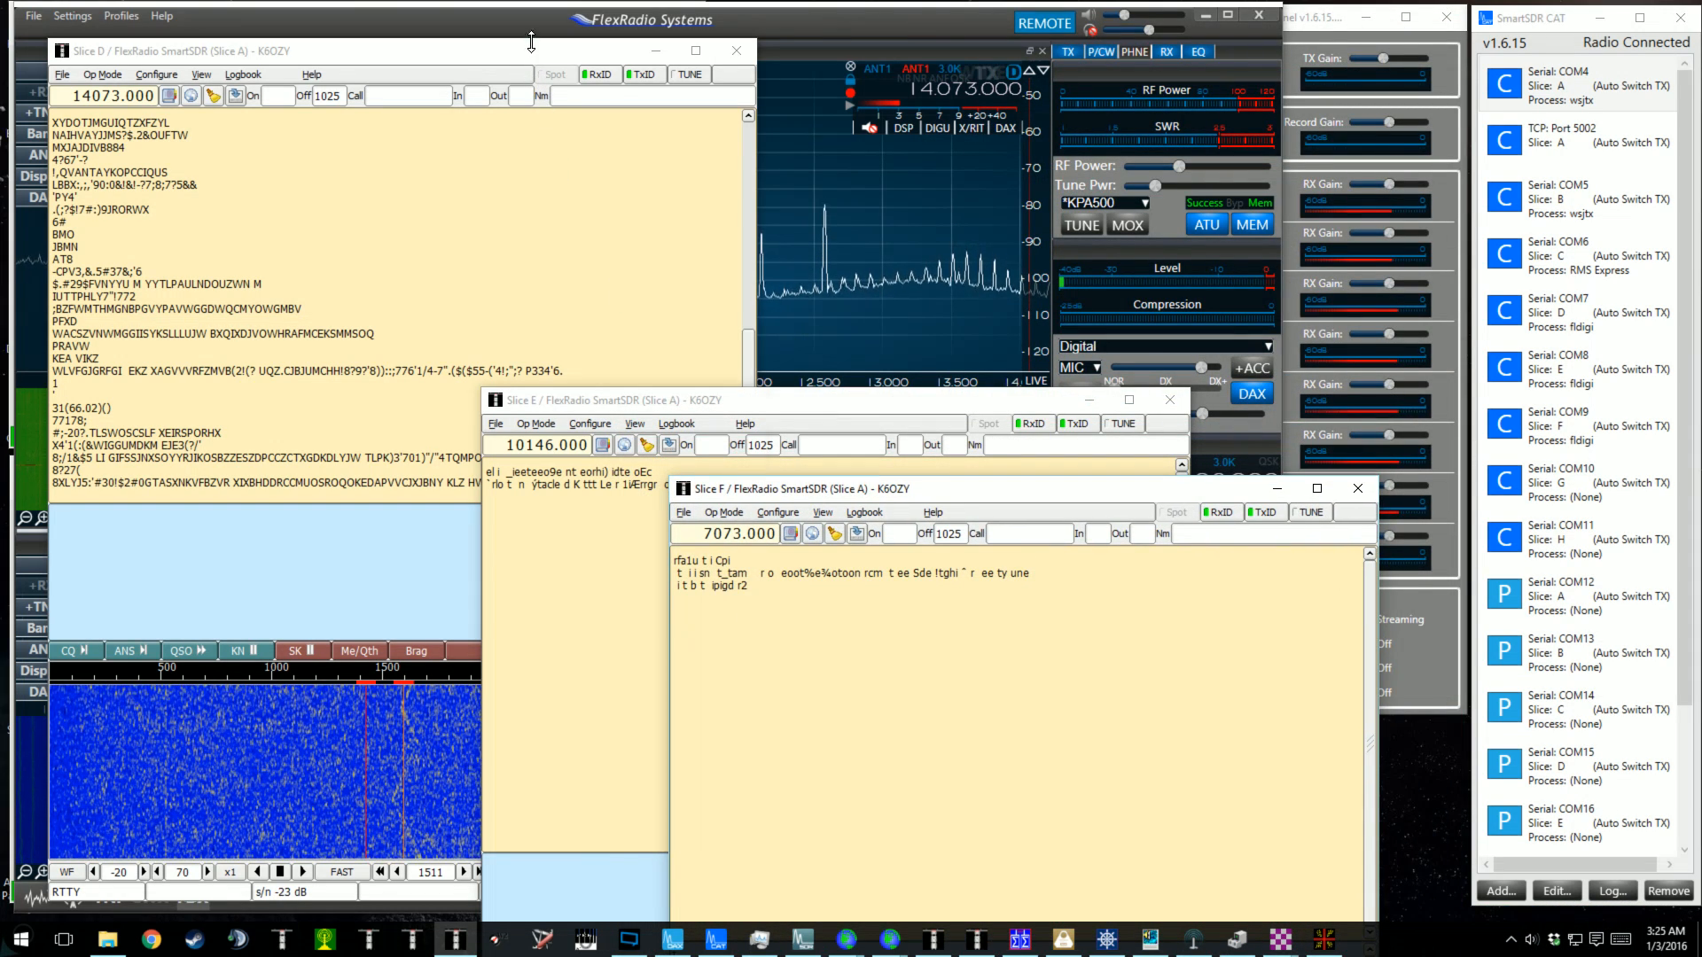
{"action": "left_click_drag", "start_coordinate": [452, 40], "coordinate": [385, 432]}
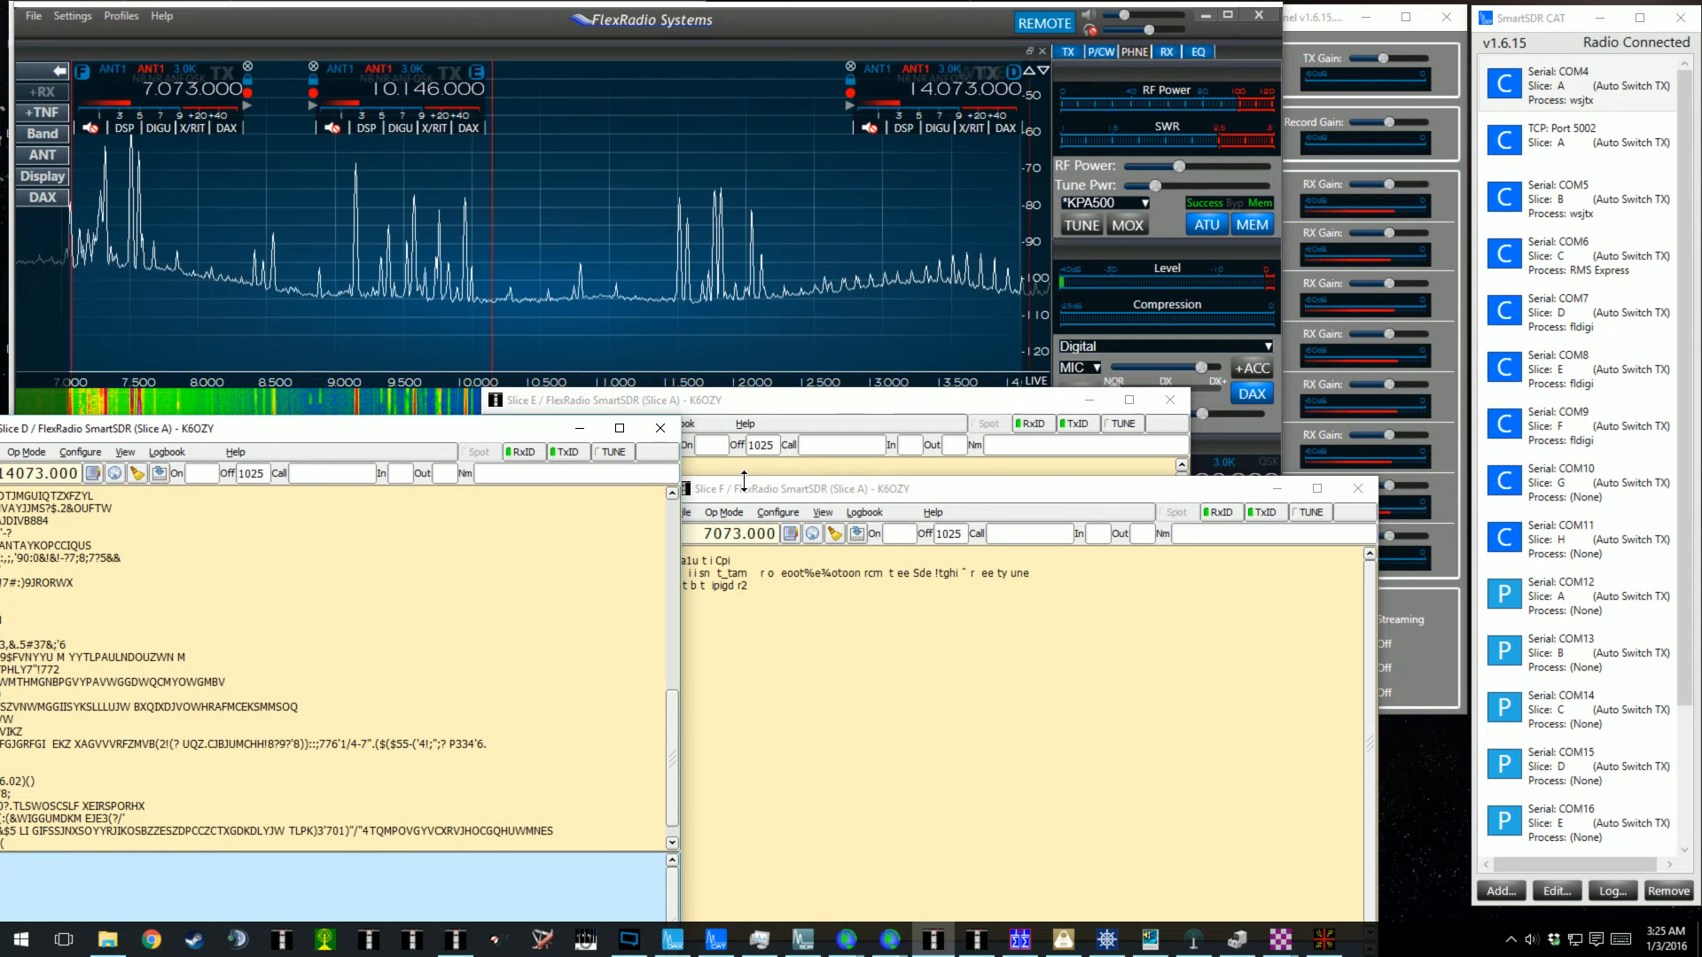
{"action": "left_click", "coordinate": [808, 401]}
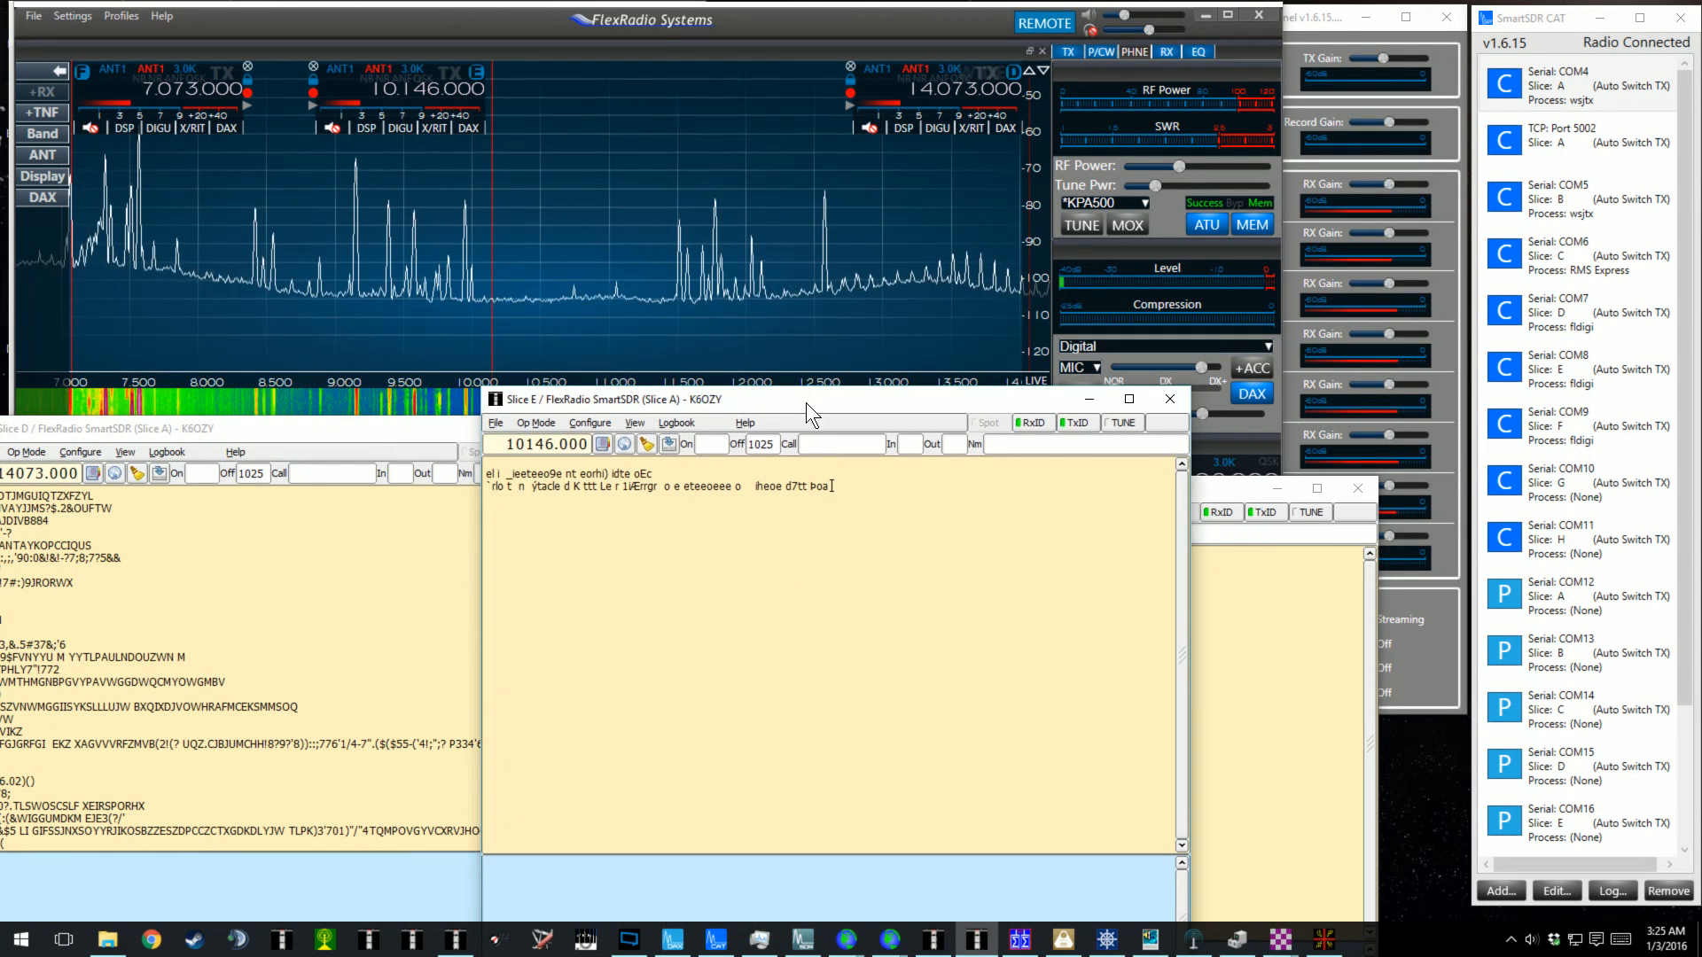
{"action": "left_click_drag", "start_coordinate": [806, 402], "coordinate": [699, 513]}
{"action": "left_click_drag", "start_coordinate": [800, 492], "coordinate": [794, 612]}
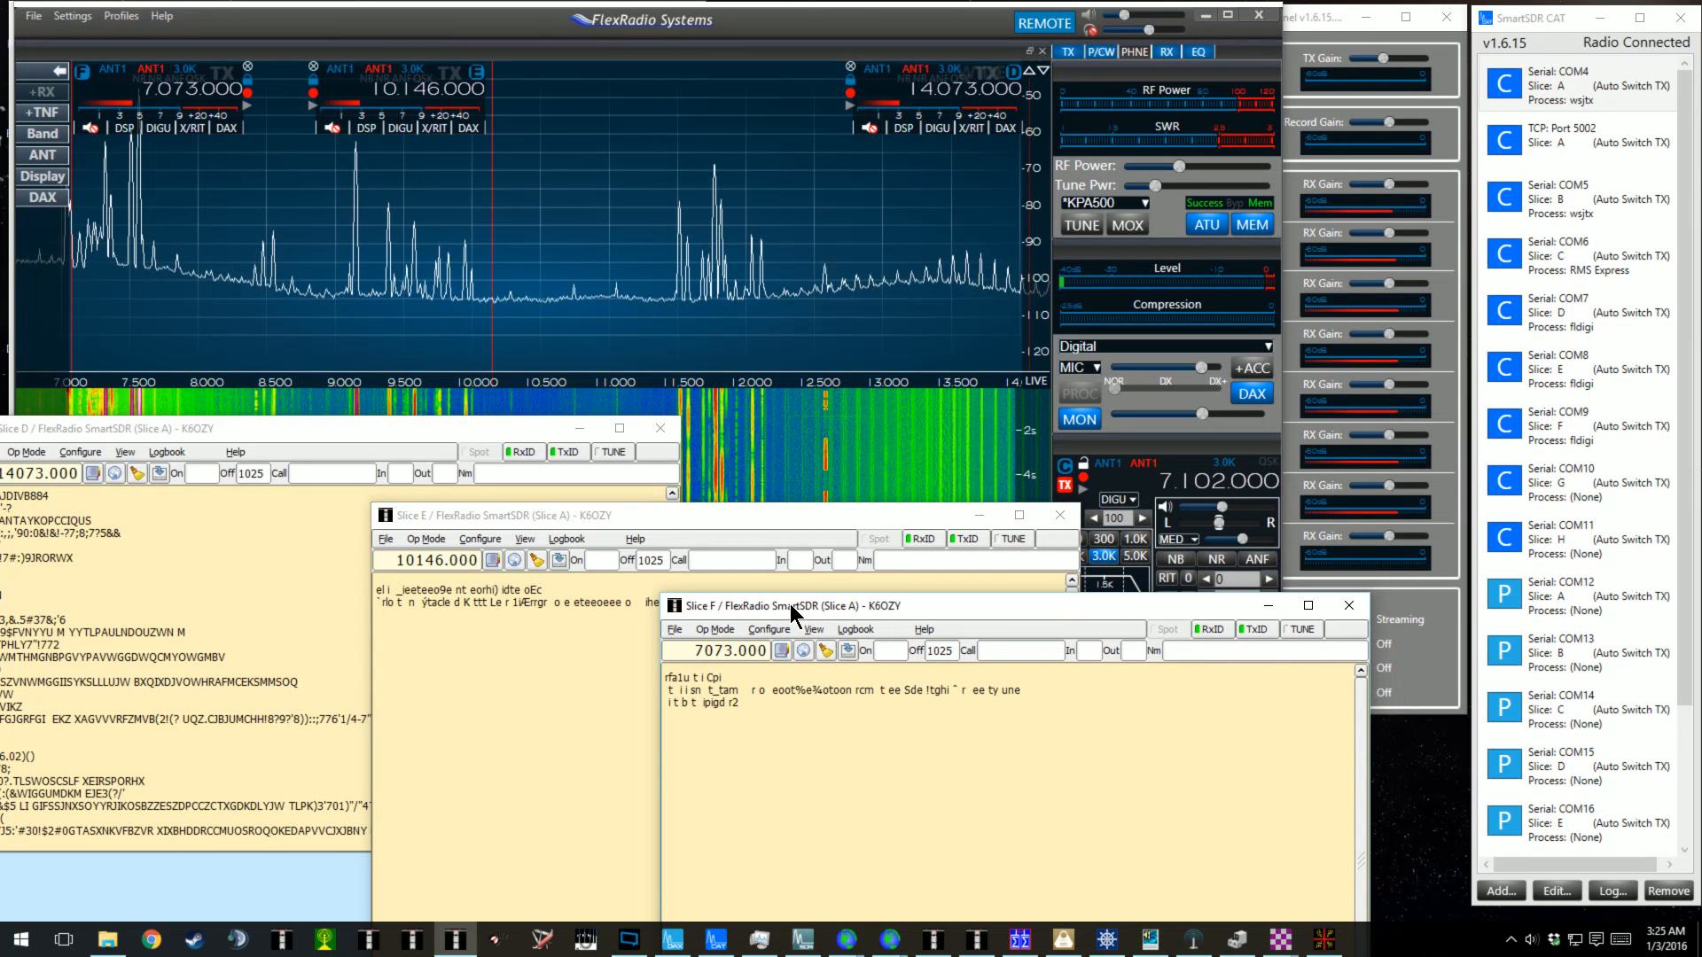
Key a test tune from slice D's Fldigi, view the transmission in SmartSDR, and return to Fldigi to stop it.
{"action": "left_click", "coordinate": [601, 454]}
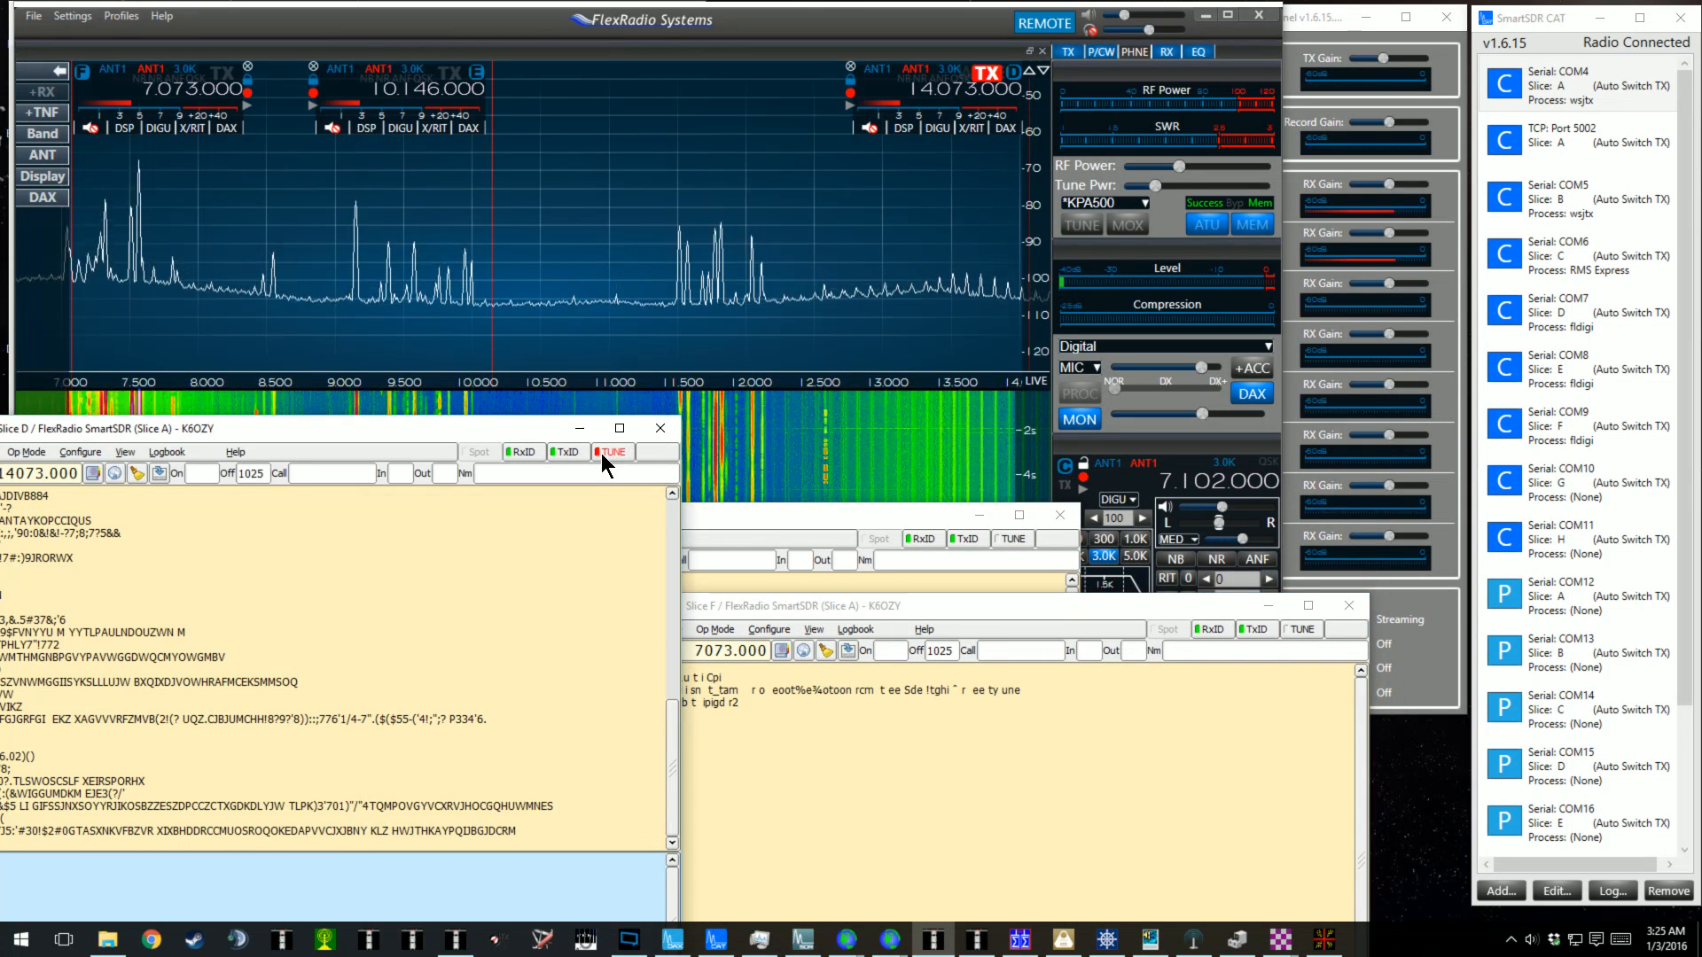
{"action": "left_click", "coordinate": [918, 278]}
{"action": "mouse_move", "coordinate": [918, 278]}
{"action": "left_mouse_down"}
{"action": "mouse_move", "coordinate": [821, 263]}
{"action": "mouse_move", "coordinate": [912, 268]}
{"action": "left_mouse_up"}
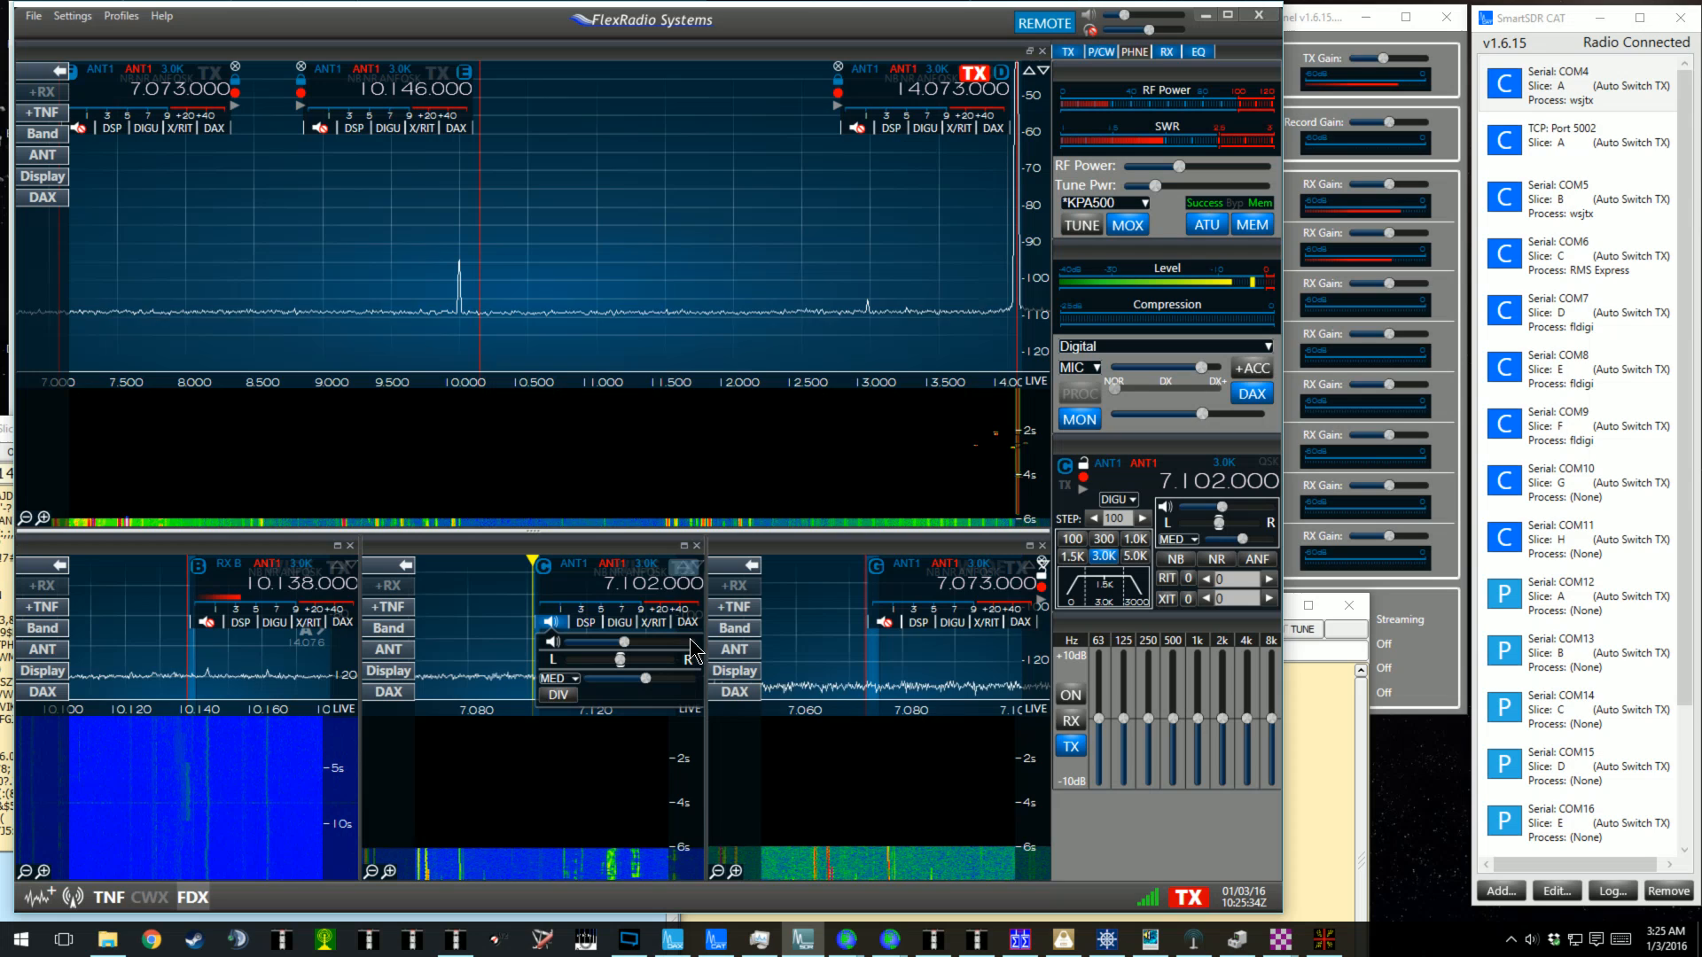
{"action": "left_click", "coordinate": [933, 942]}
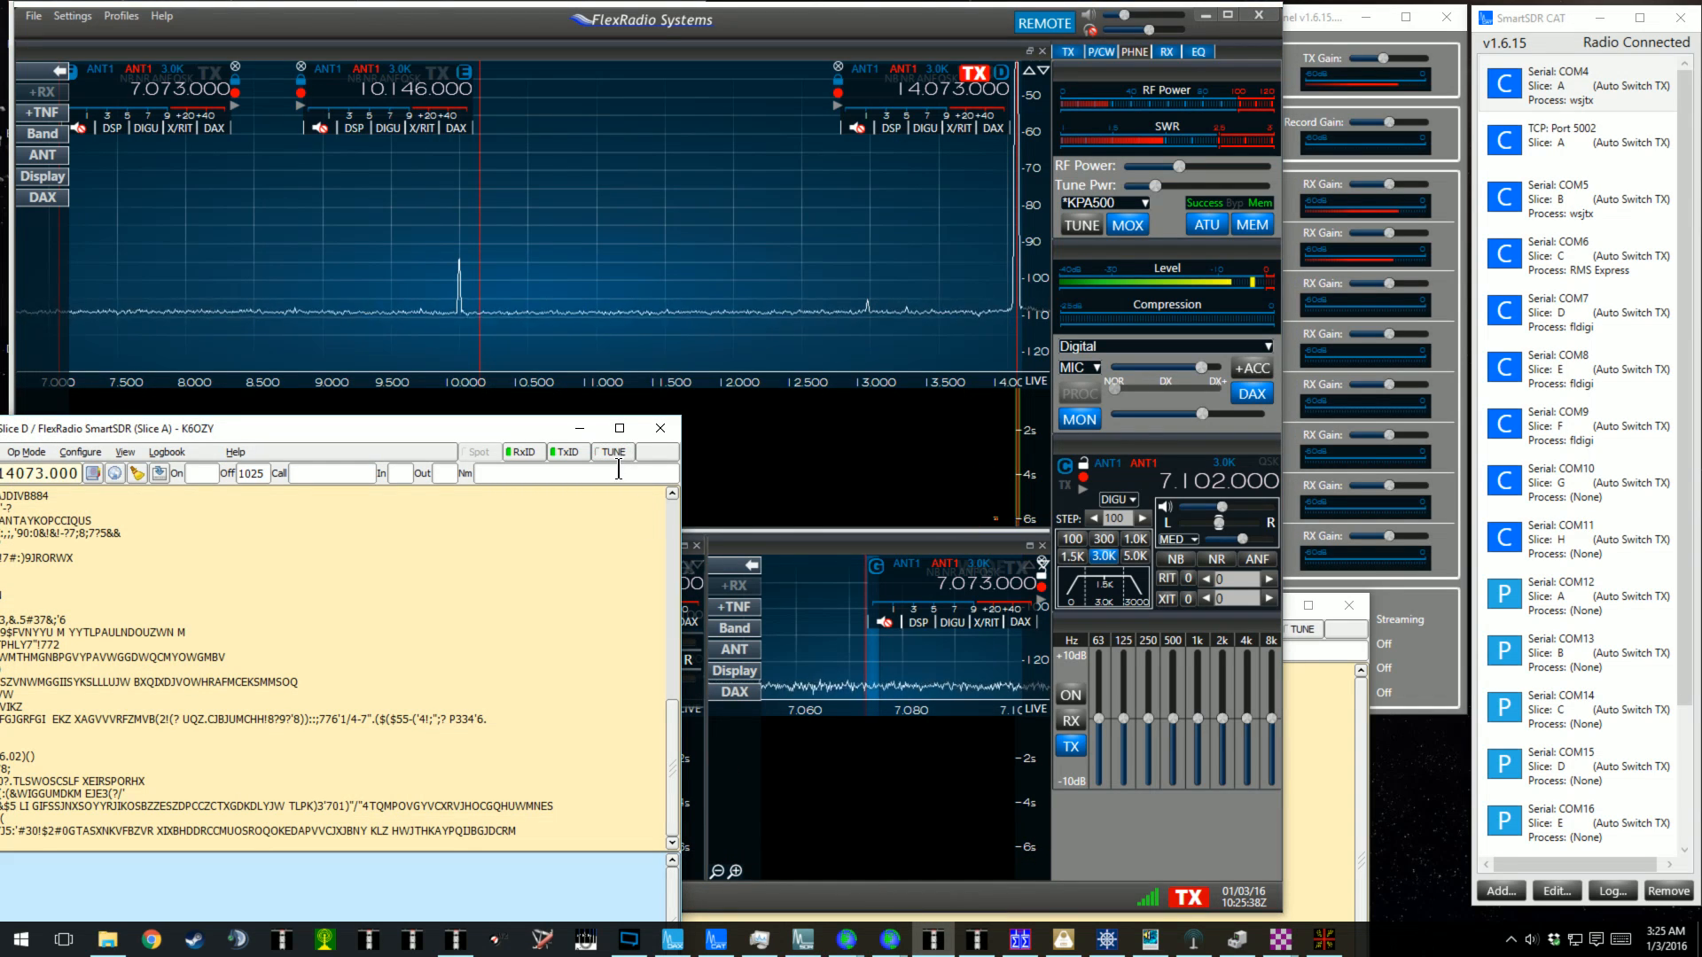
Transmit a short test tune from slice E's Fldigi and another from slice F's Fldigi.
{"action": "left_click", "coordinate": [977, 939]}
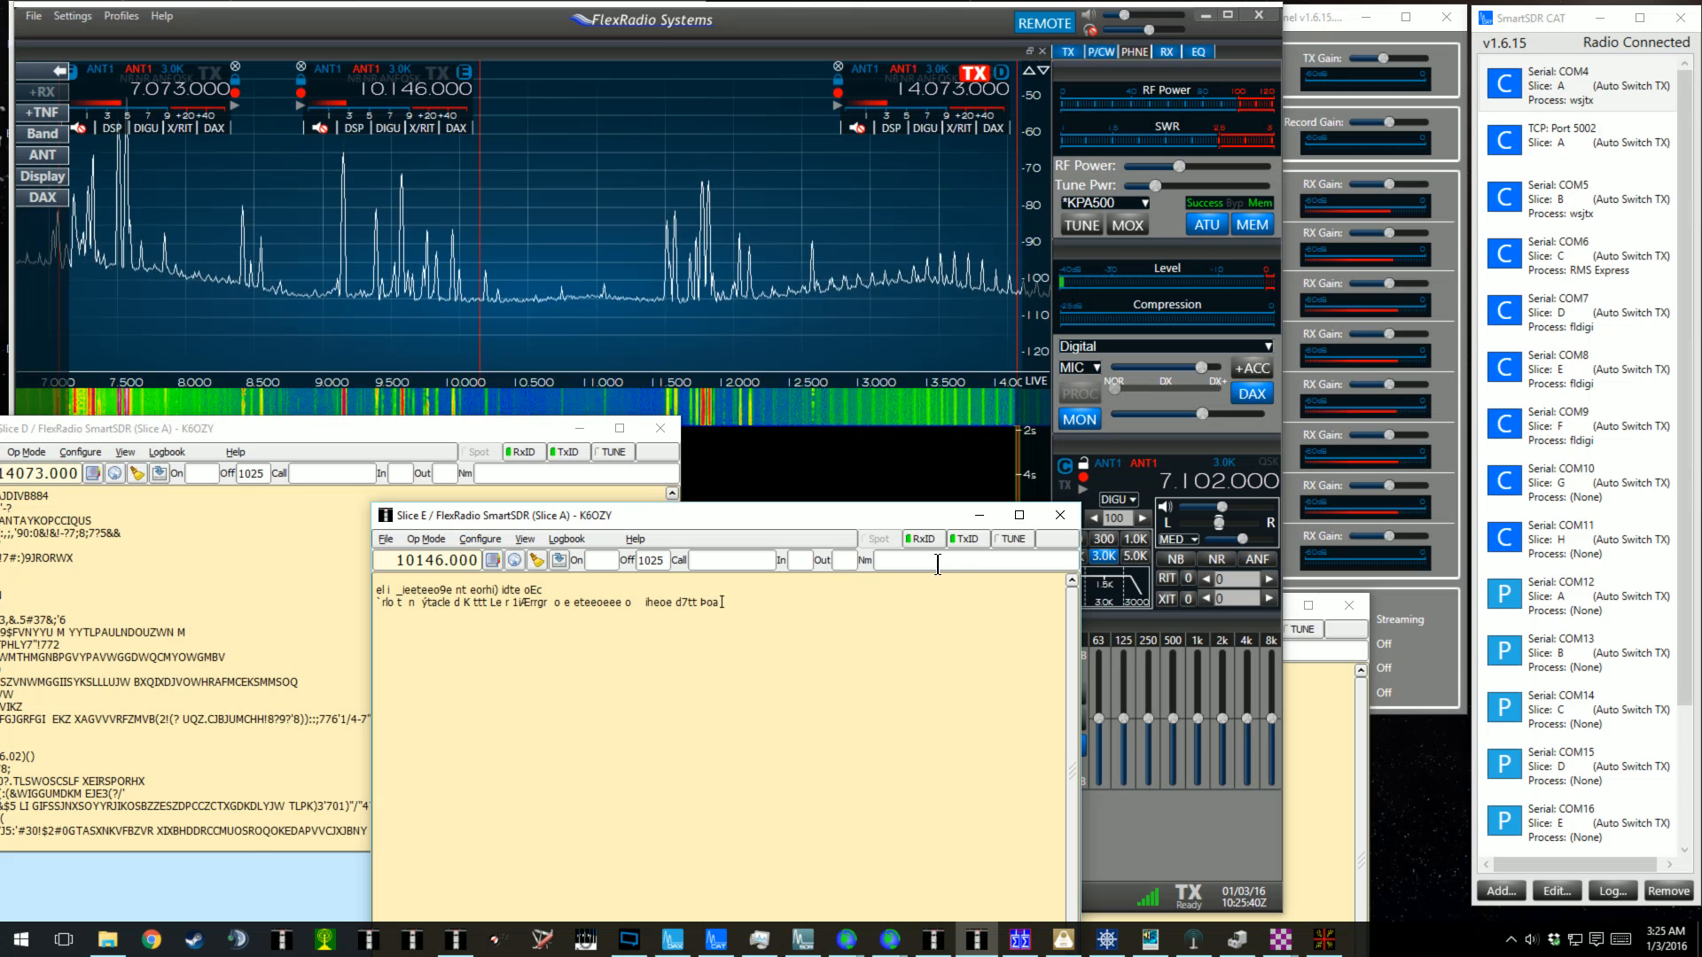
{"action": "left_click", "coordinate": [1024, 540]}
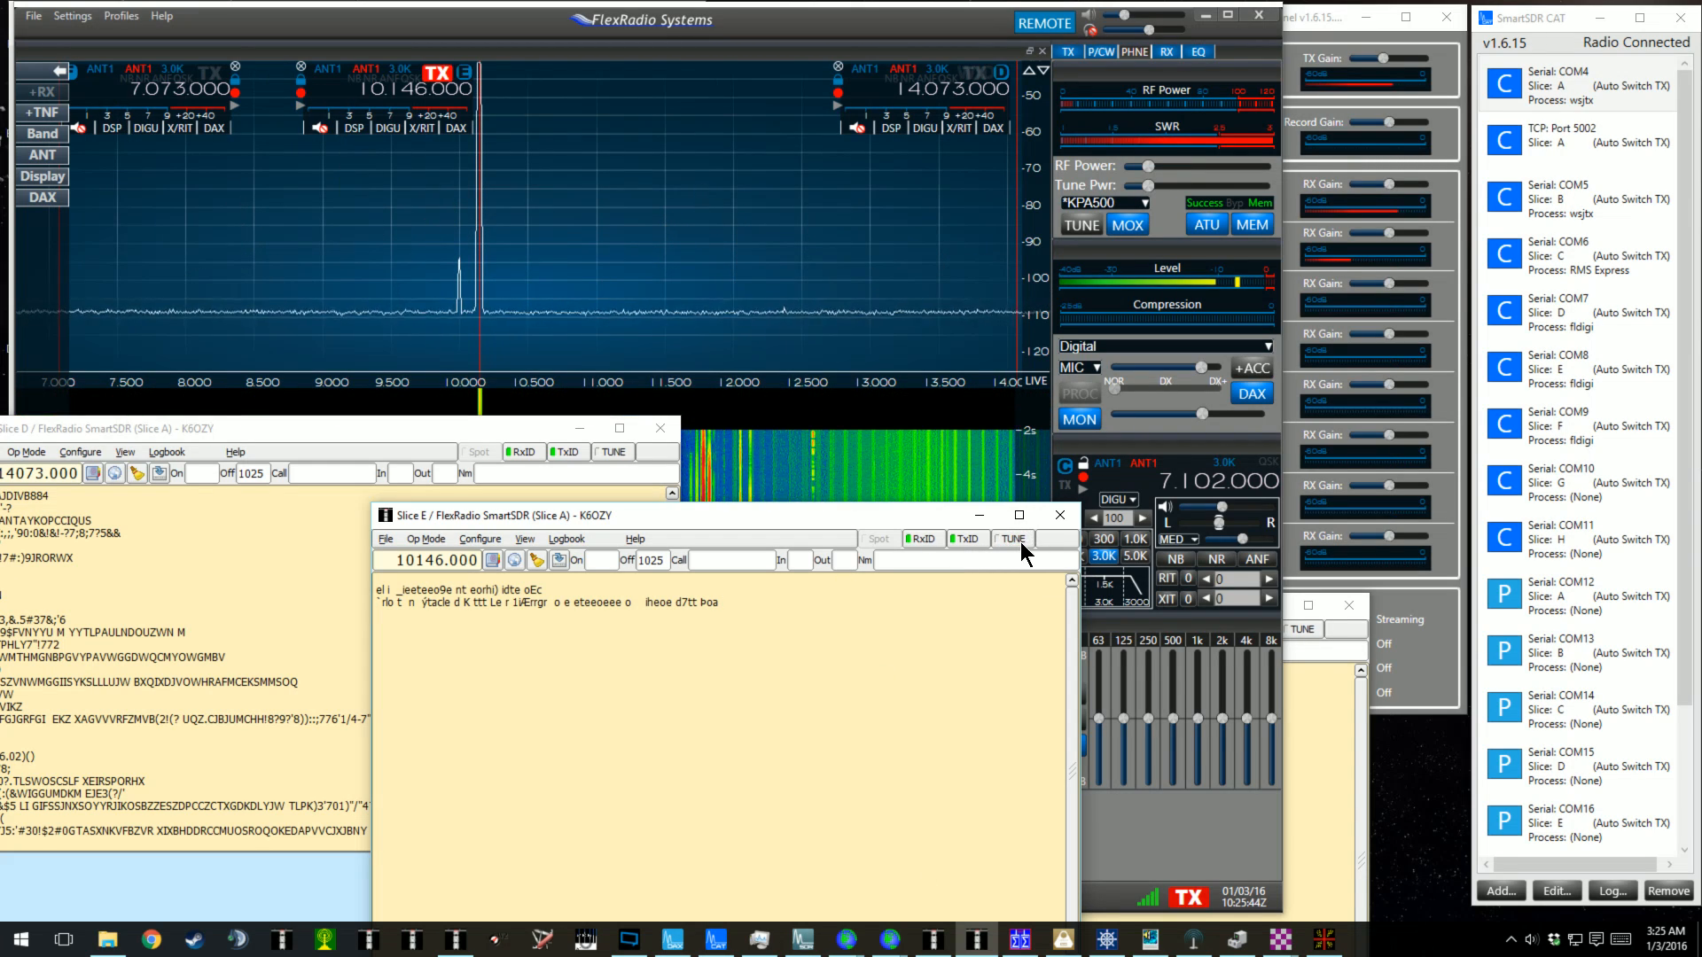
{"action": "left_click", "coordinate": [1020, 541]}
{"action": "left_click", "coordinate": [468, 947]}
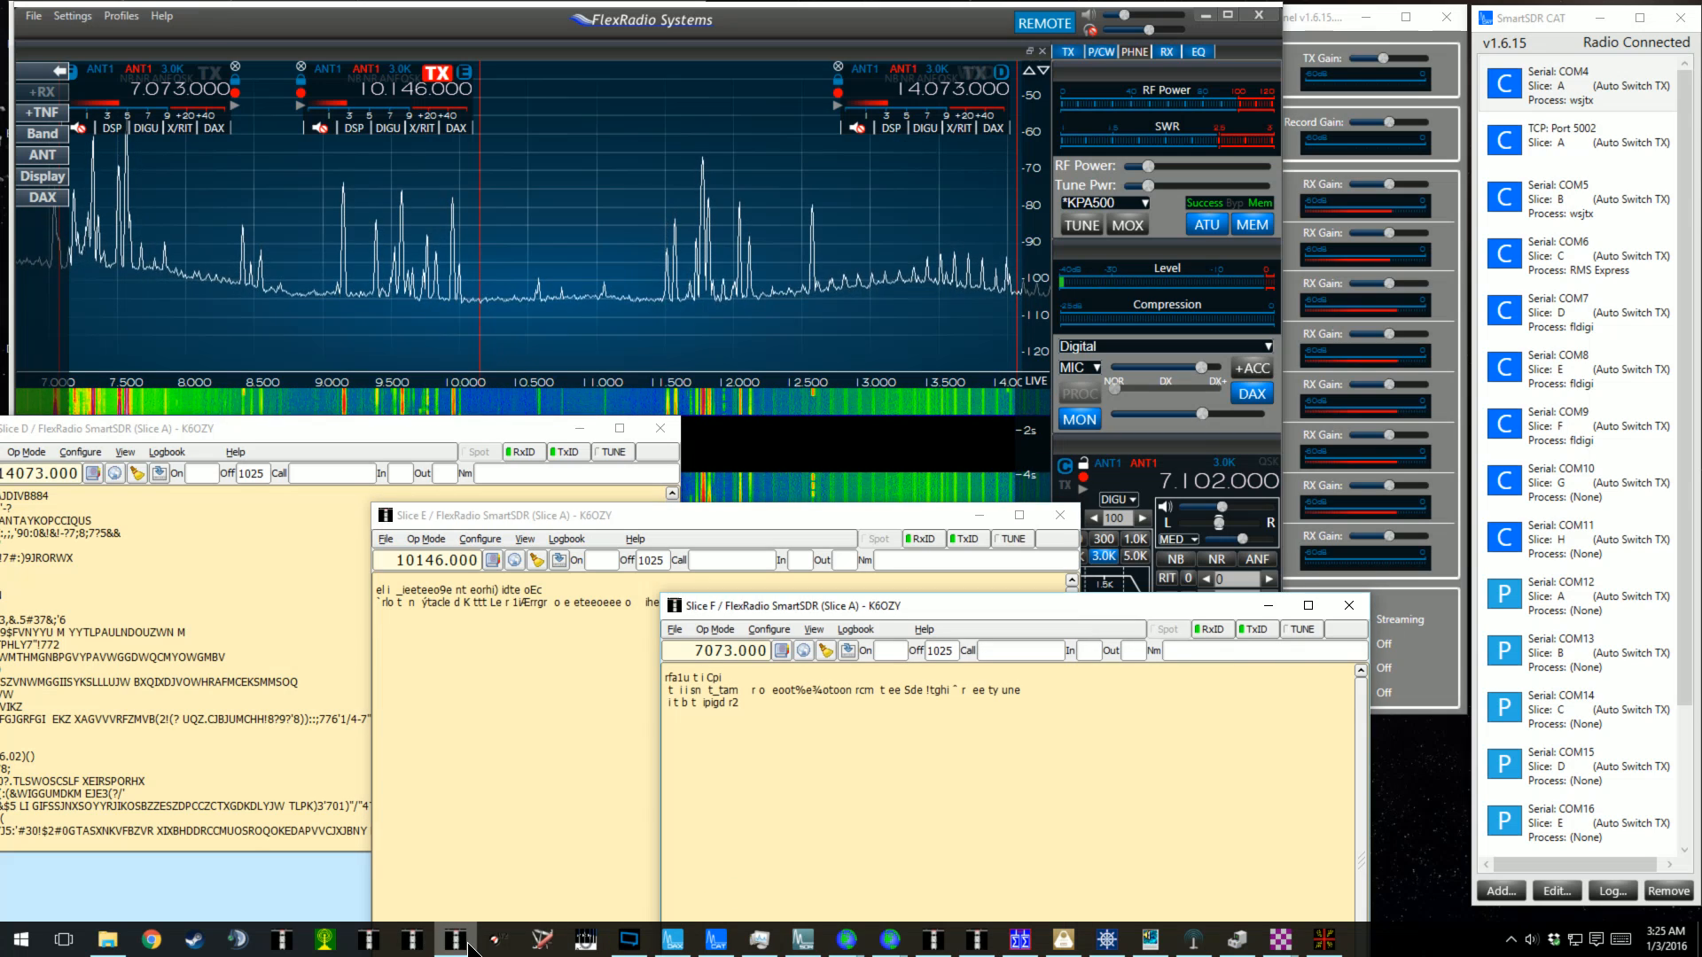
{"action": "left_click", "coordinate": [1312, 627]}
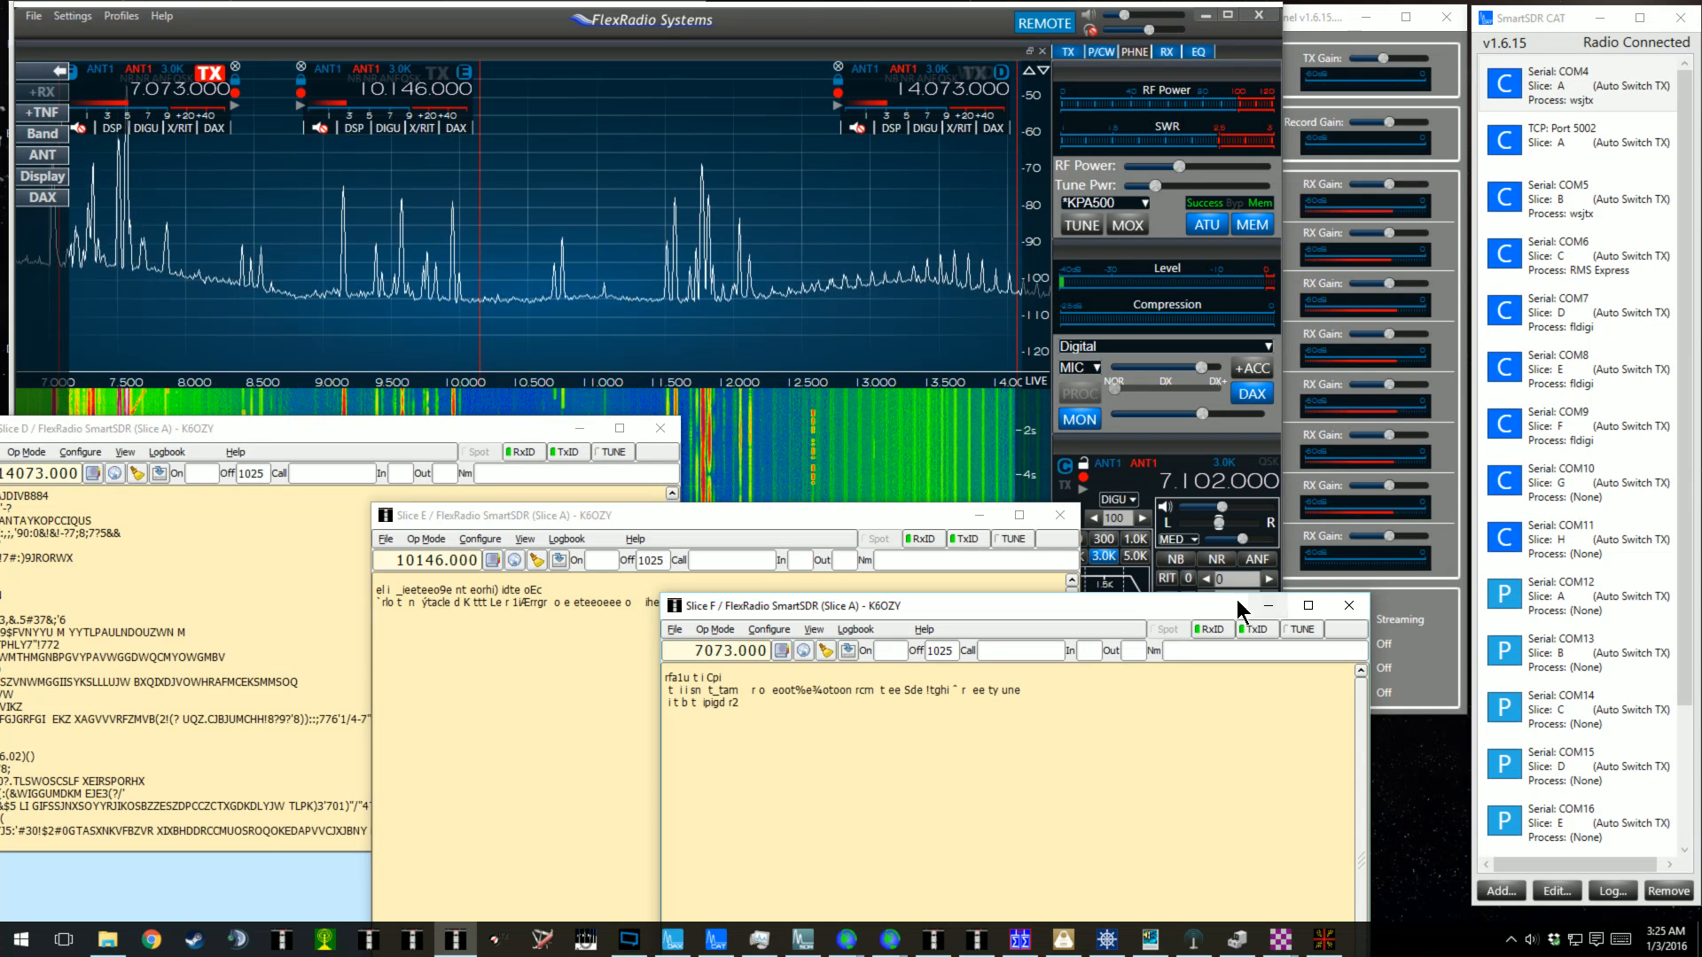
Minimize the three Fldigi windows and return the enlarged panadapter to the tiled layout.
{"action": "left_click", "coordinate": [1277, 612]}
{"action": "left_click", "coordinate": [980, 516]}
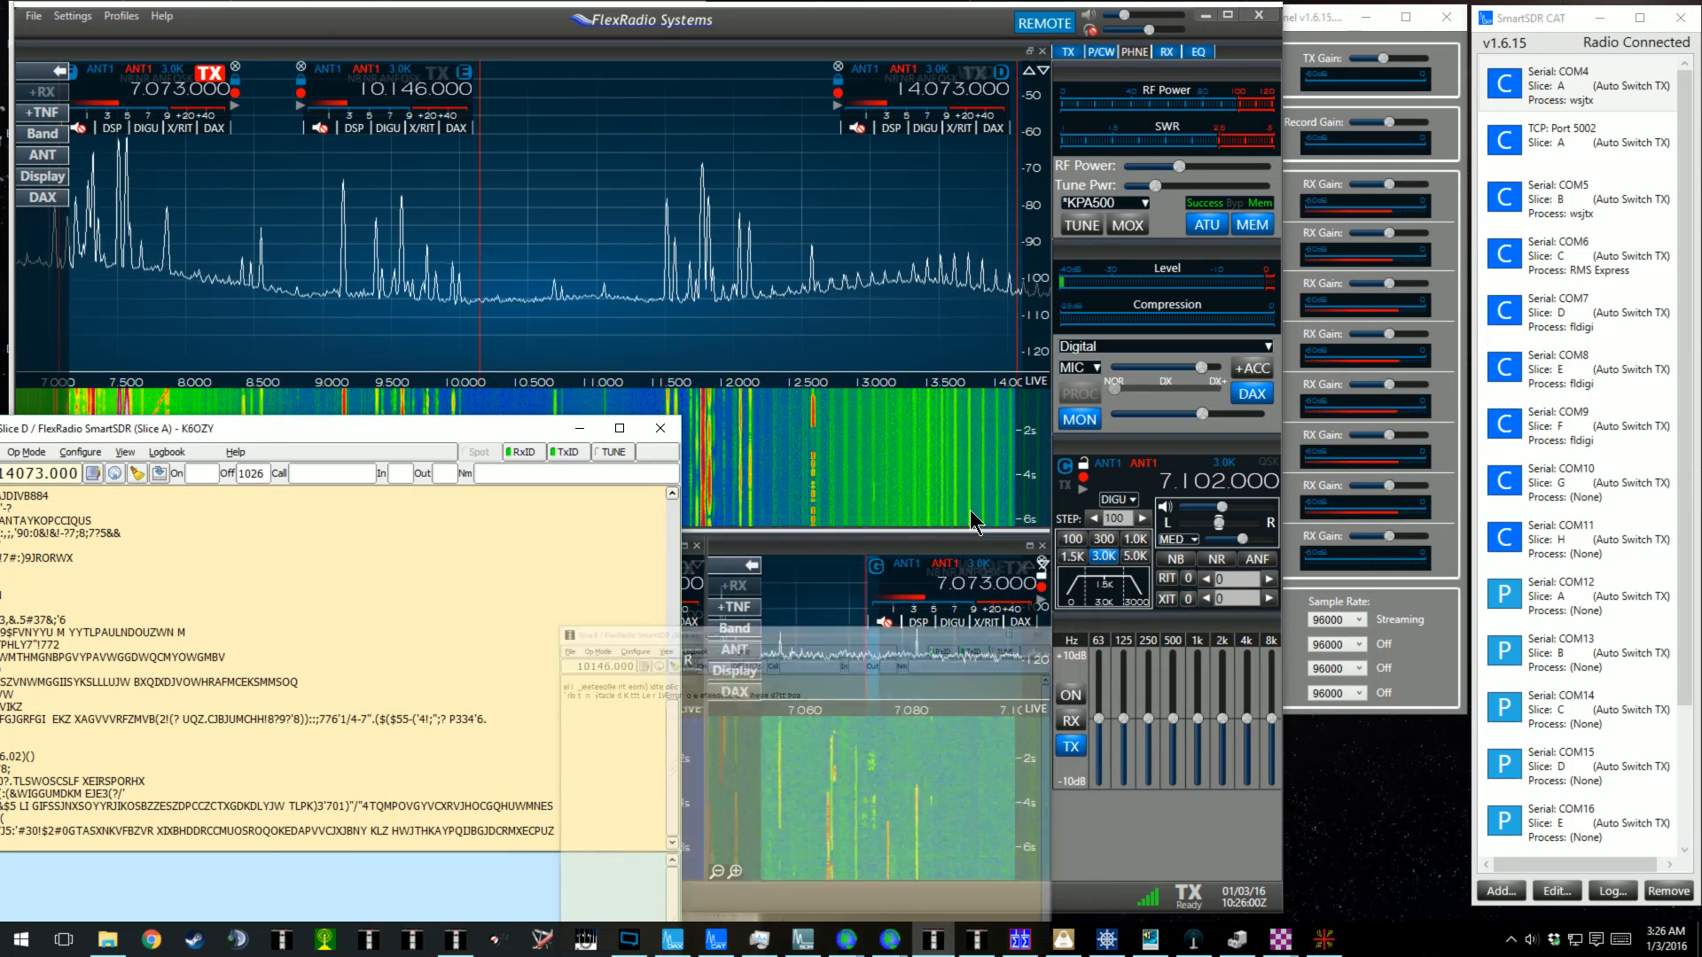
{"action": "left_click", "coordinate": [581, 429]}
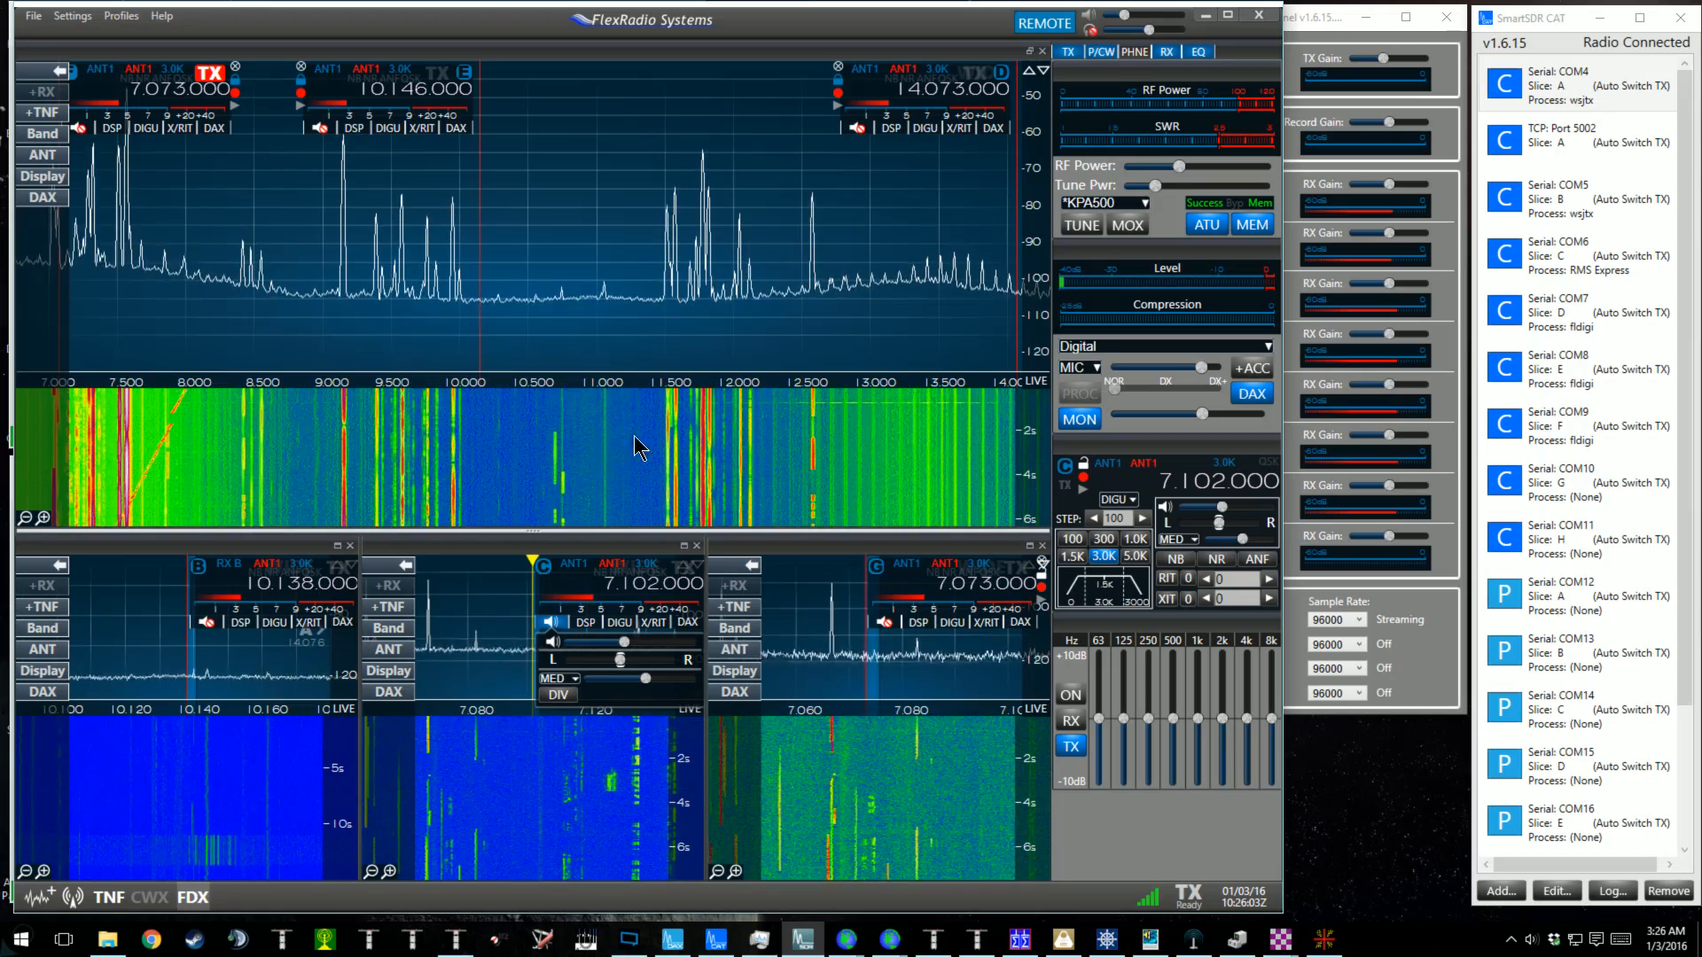
{"action": "double_click", "coordinate": [793, 50]}
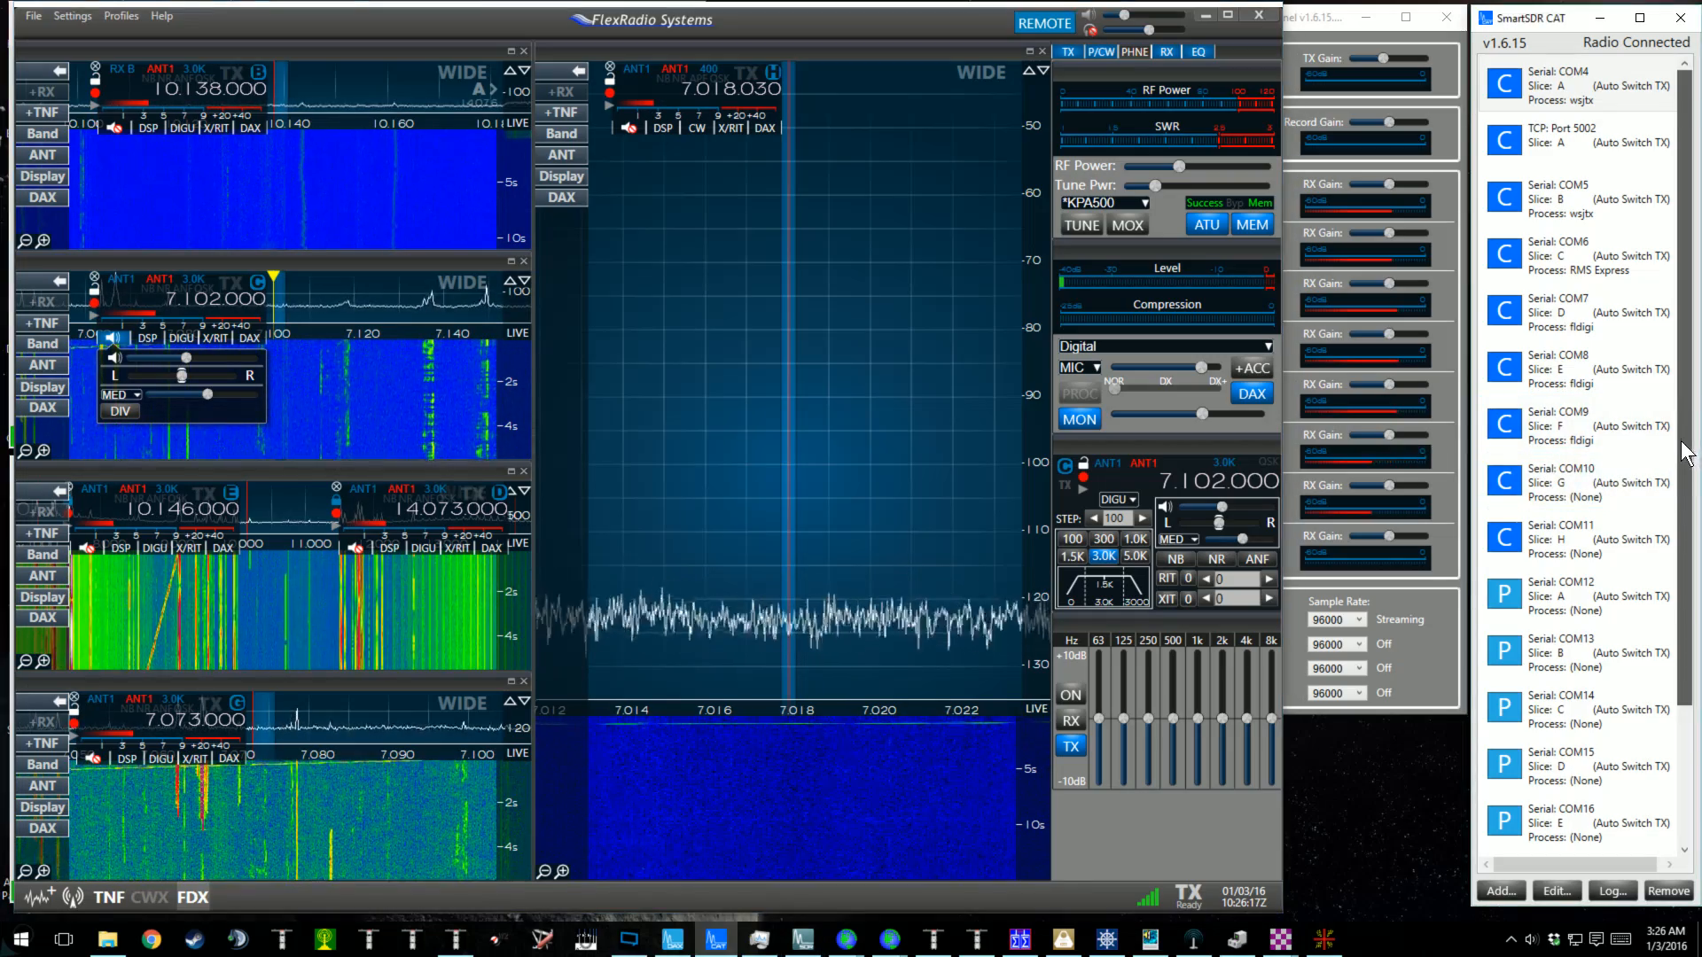
Show the PTT ports at the end of the SmartSDR CAT list, and bring up MultiPSK in a reduced window.
{"action": "scroll", "coordinate": [1682, 479], "scroll_direction": "down", "scroll_amount": 1}
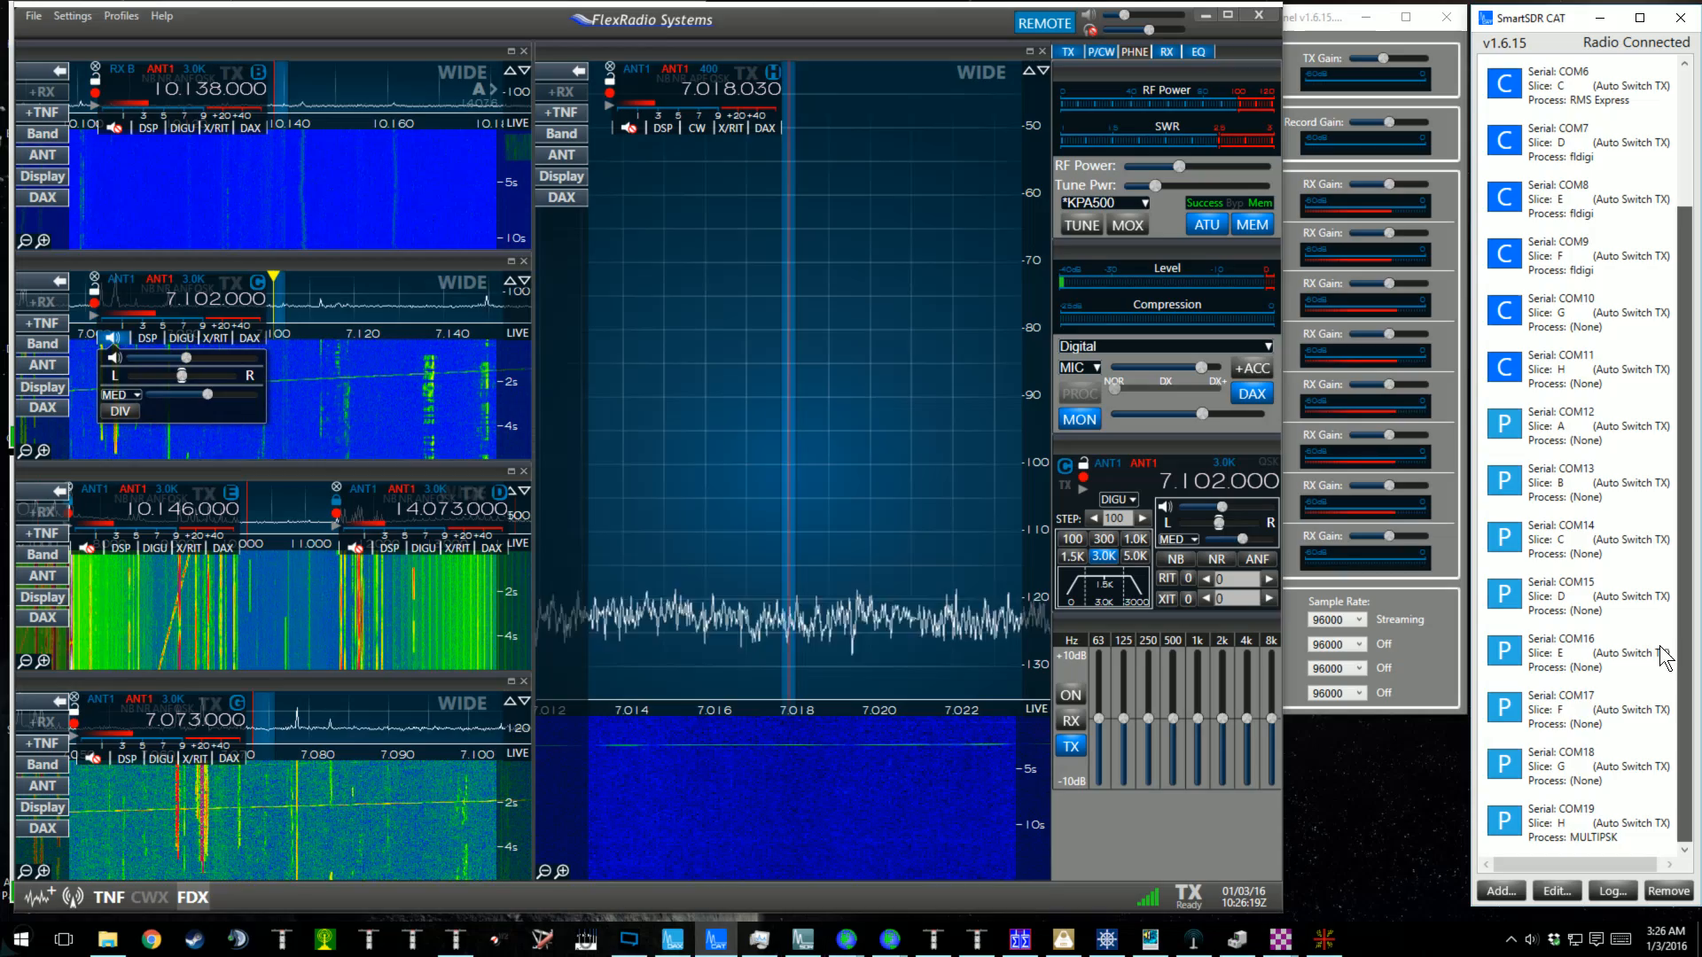
{"action": "scroll", "coordinate": [1662, 693], "scroll_direction": "down", "scroll_amount": 2}
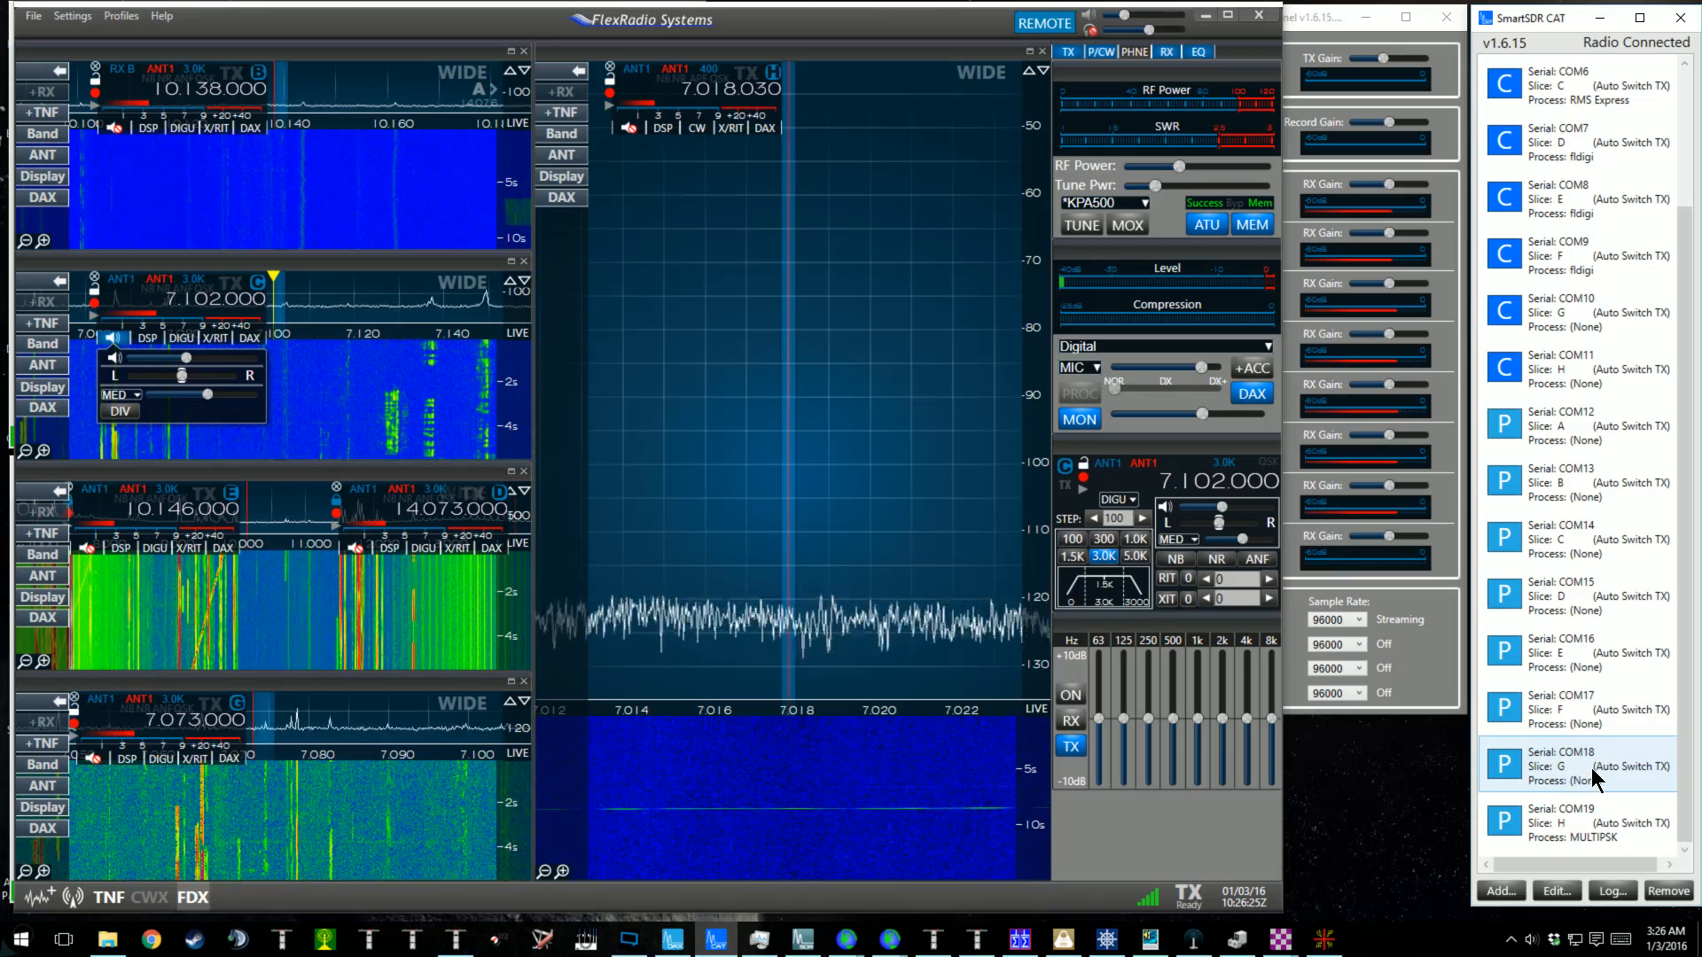
{"action": "mouse_move", "coordinate": [1282, 947]}
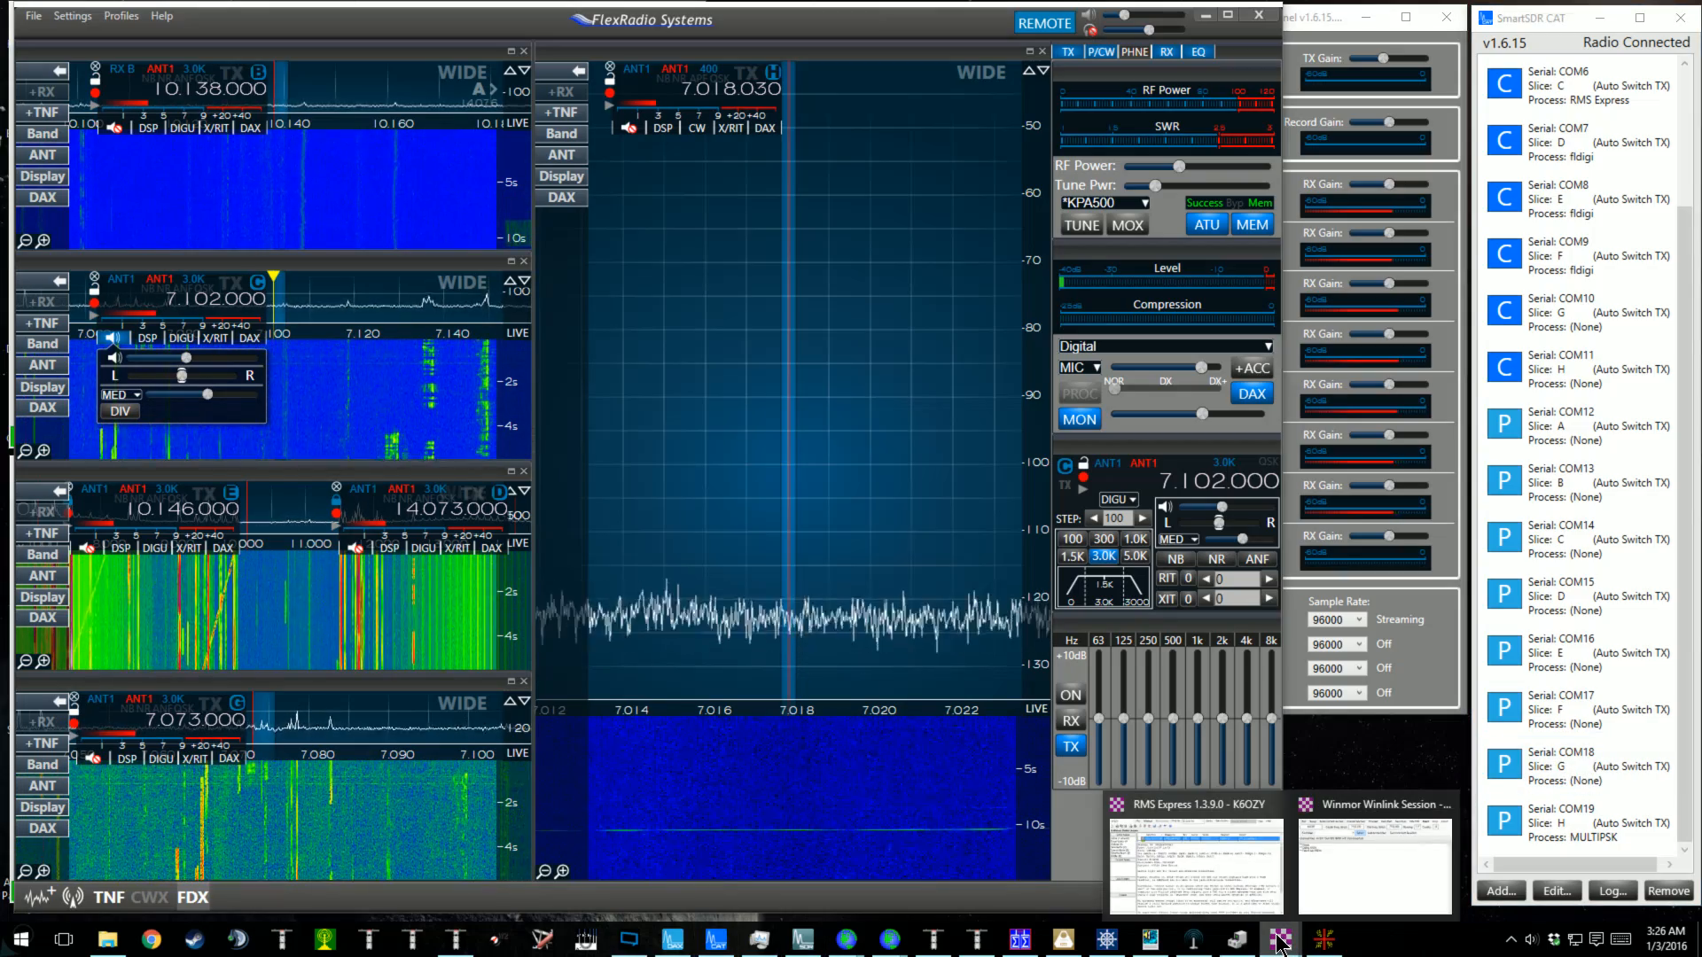
{"action": "left_click", "coordinate": [1025, 947]}
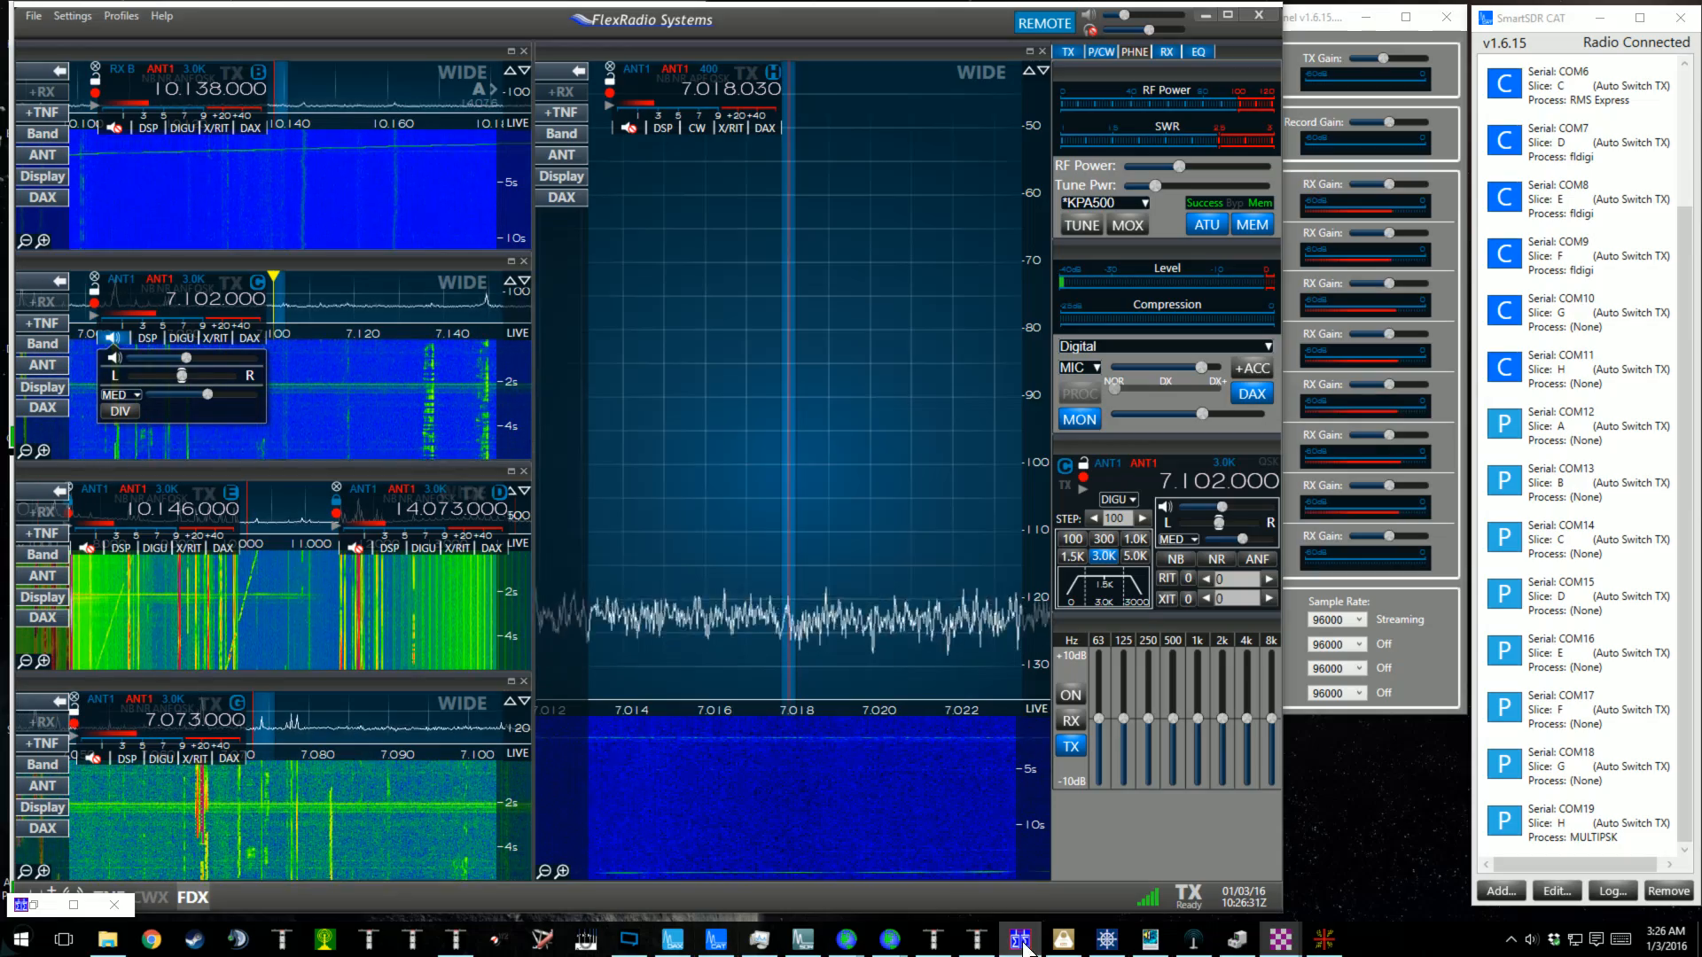
{"action": "left_click", "coordinate": [74, 904]}
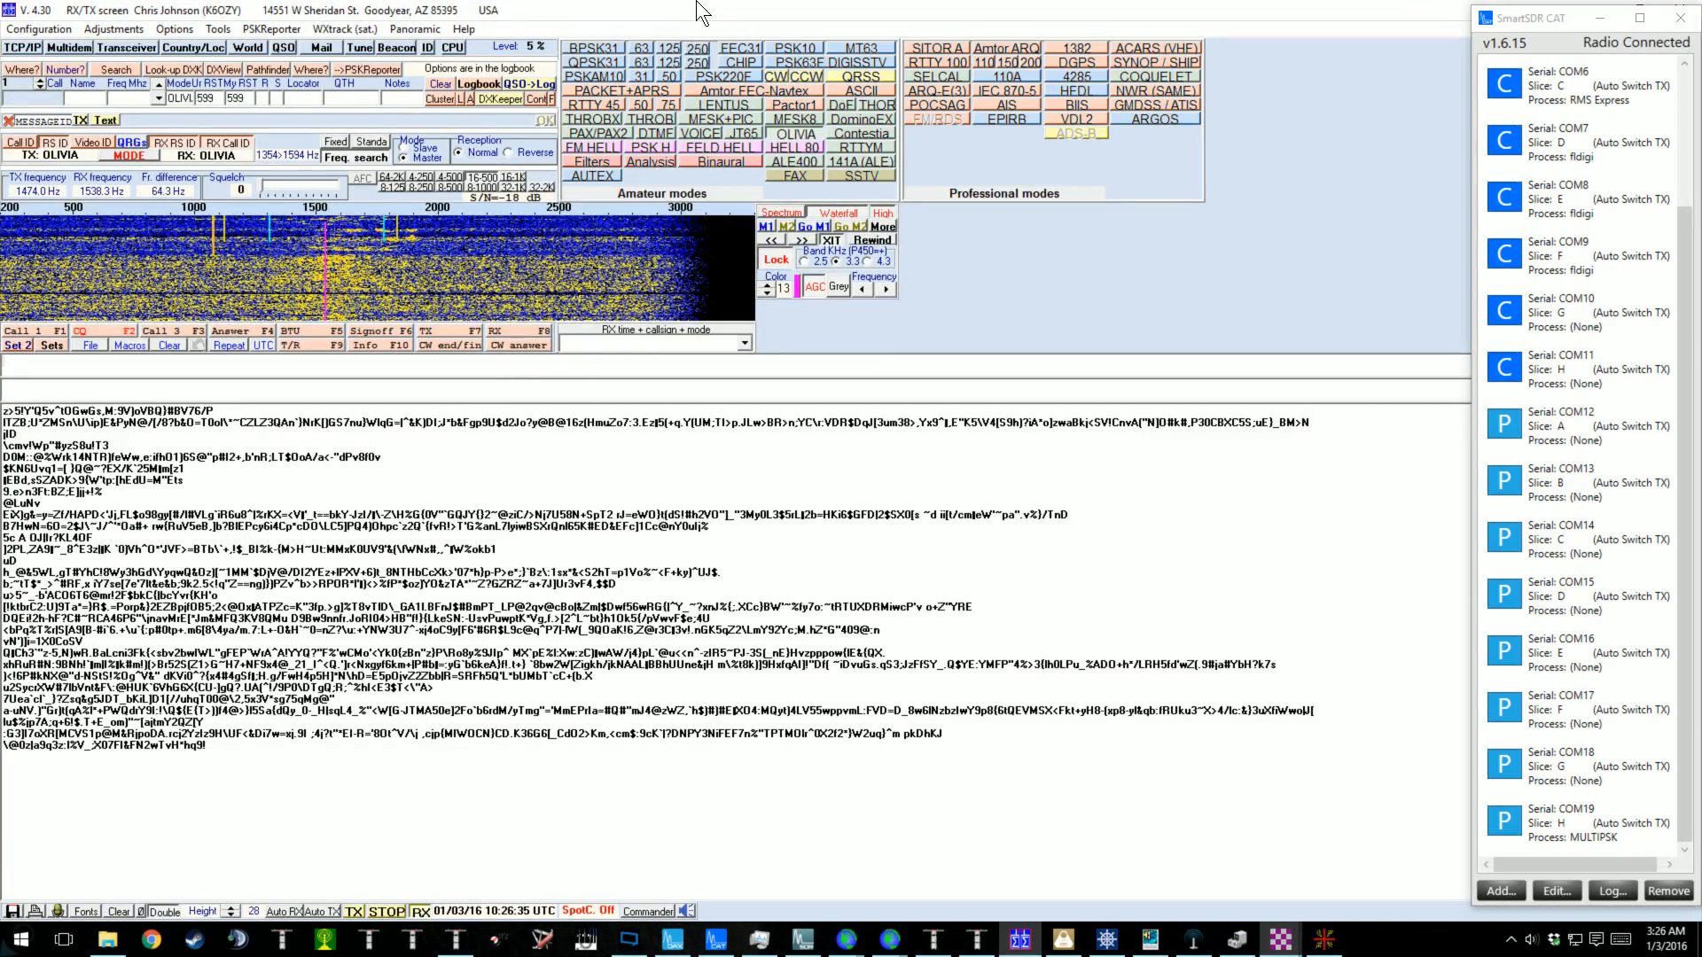
{"action": "double_click", "coordinate": [682, 23]}
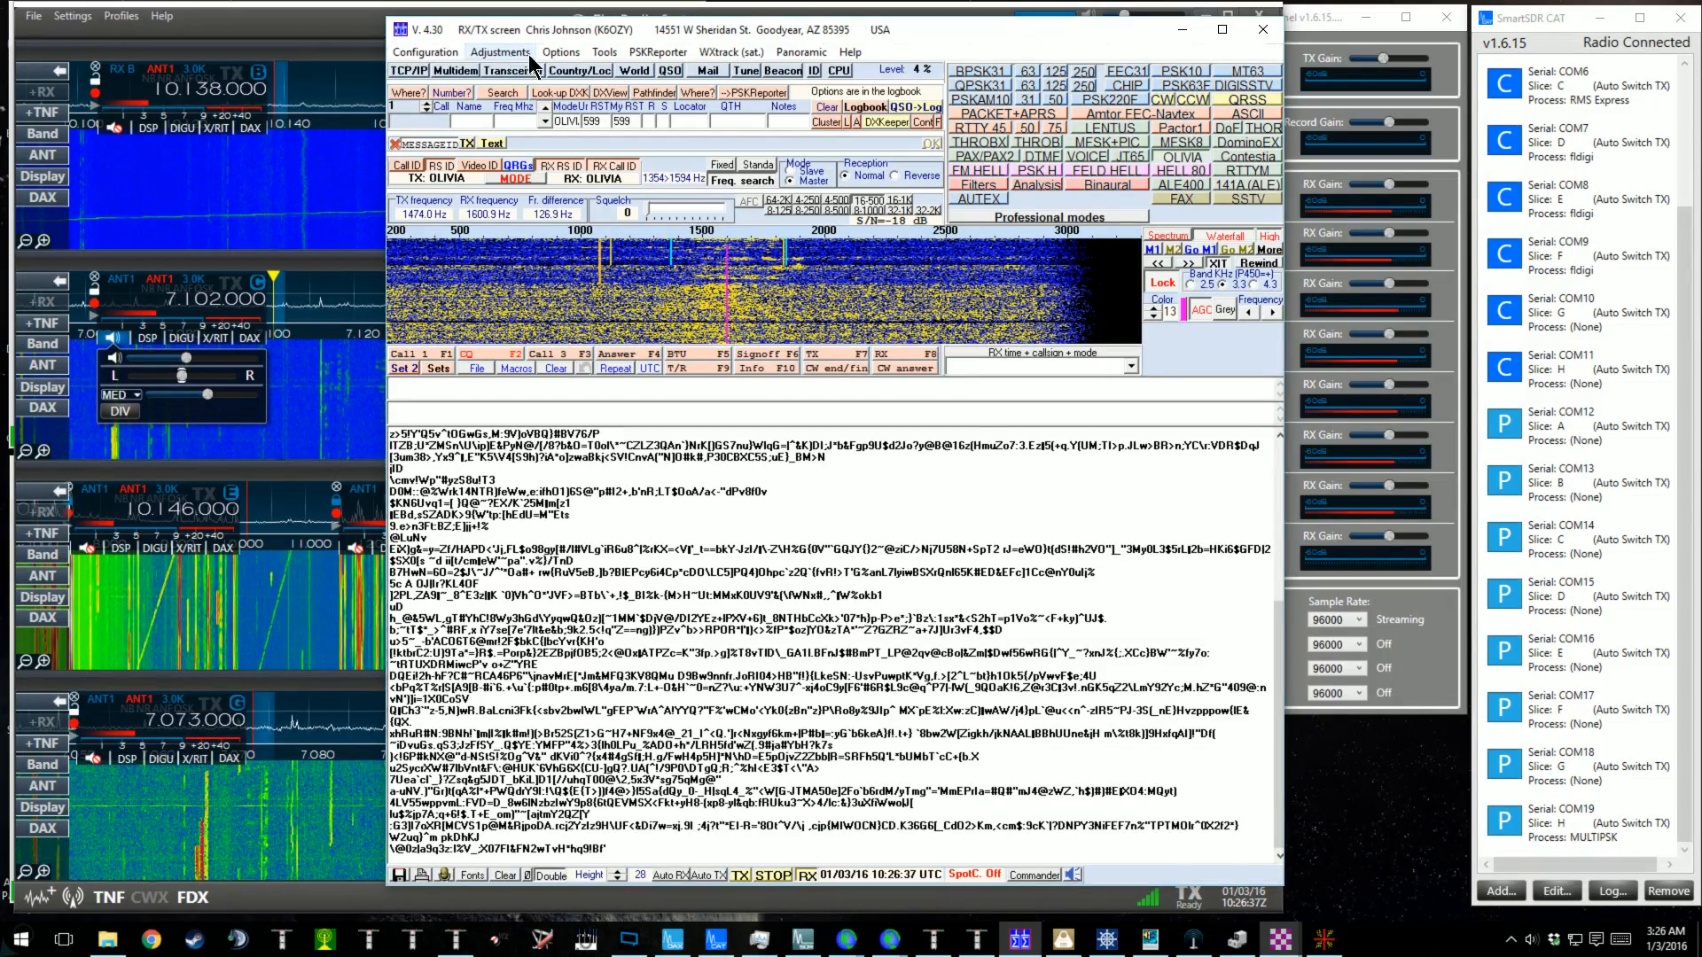
Open the MultiPSK configuration, move it clear of the CAT list, and set the serial port to COM 18.
{"action": "left_click", "coordinate": [448, 53]}
{"action": "left_click", "coordinate": [466, 69]}
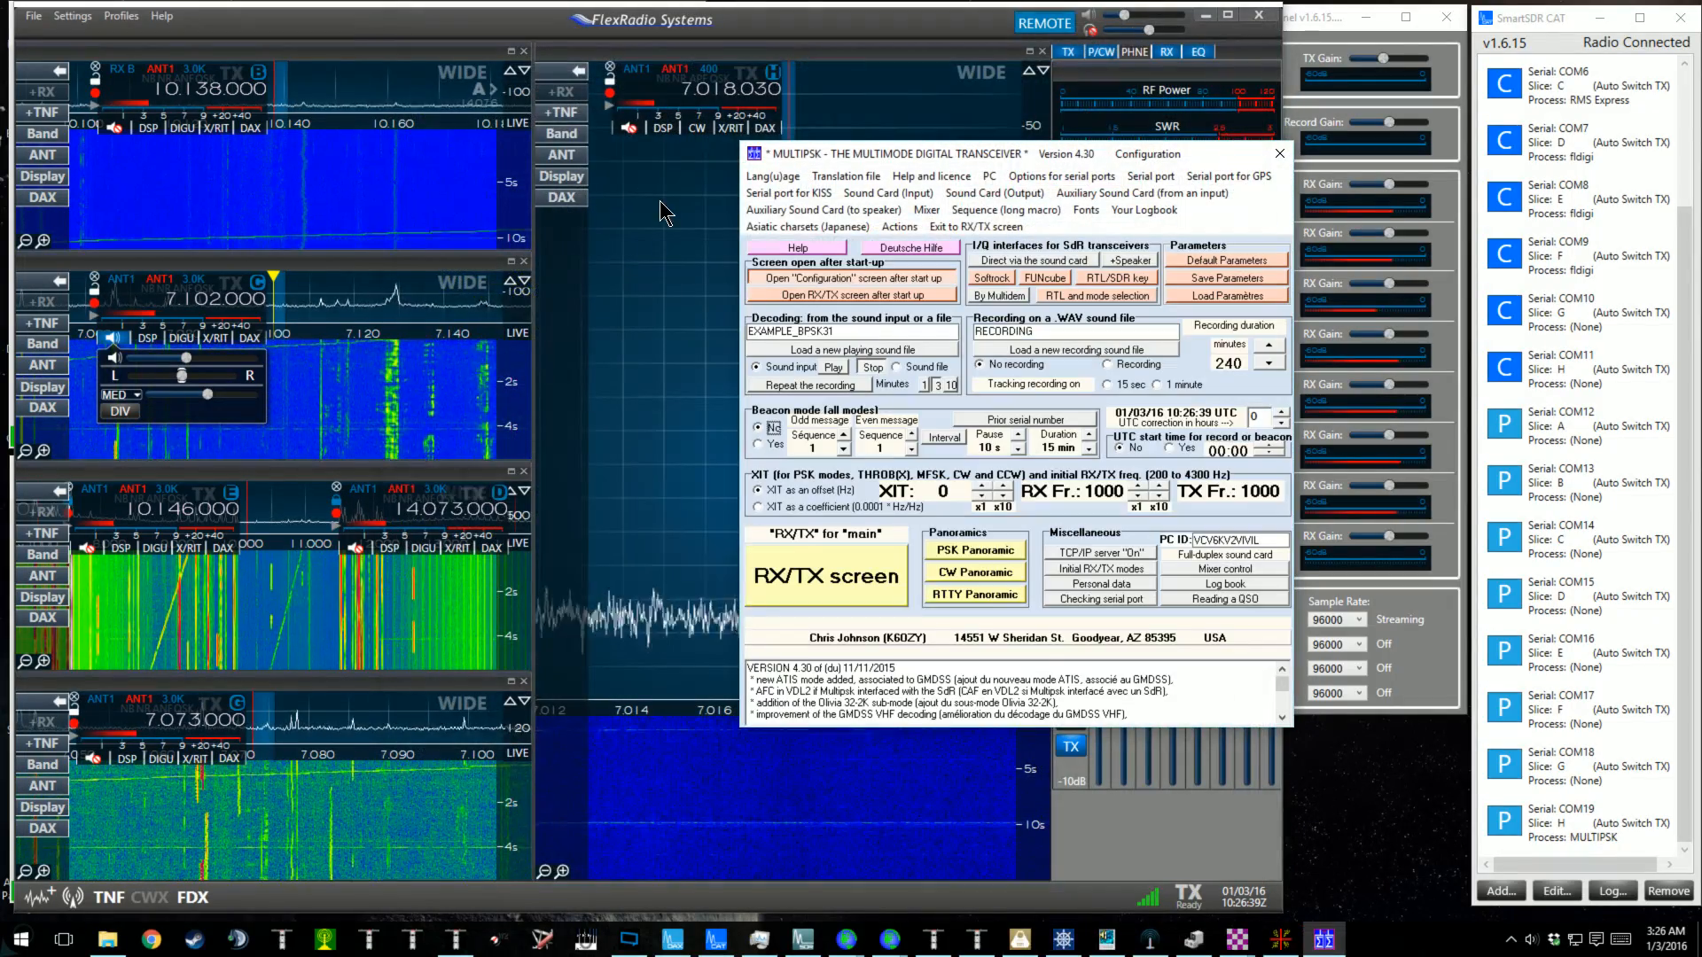
{"action": "left_click_drag", "start_coordinate": [1106, 159], "coordinate": [971, 198]}
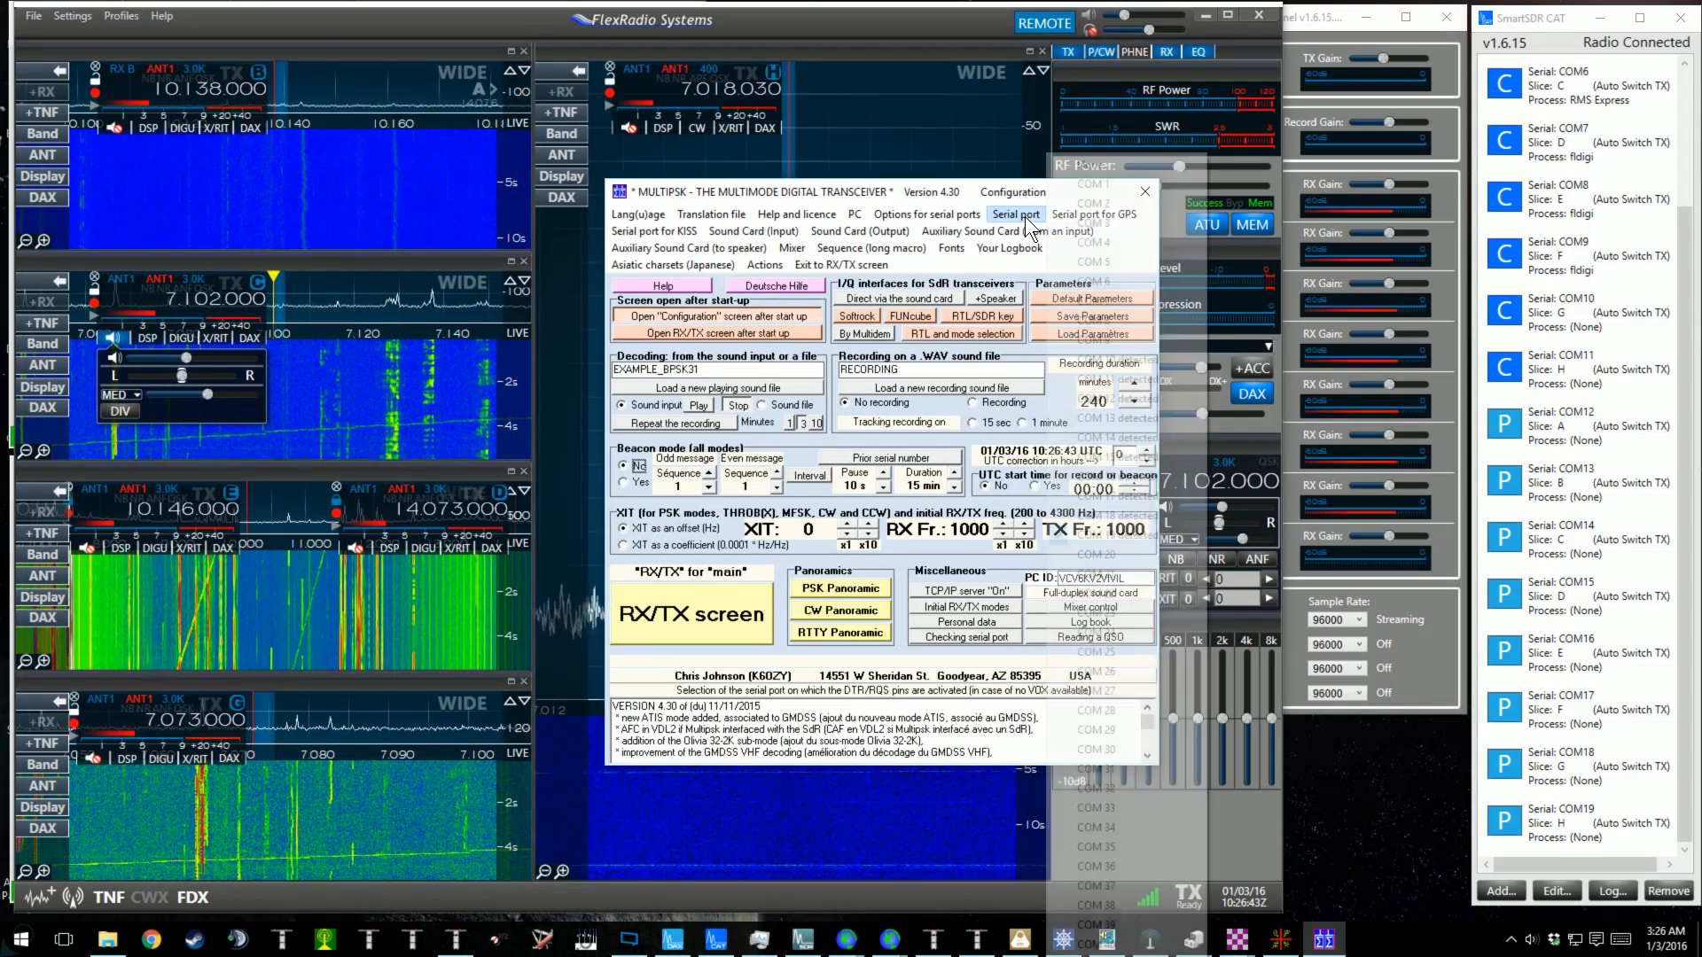
{"action": "left_click", "coordinate": [1019, 231]}
{"action": "mouse_move", "coordinate": [1022, 215]}
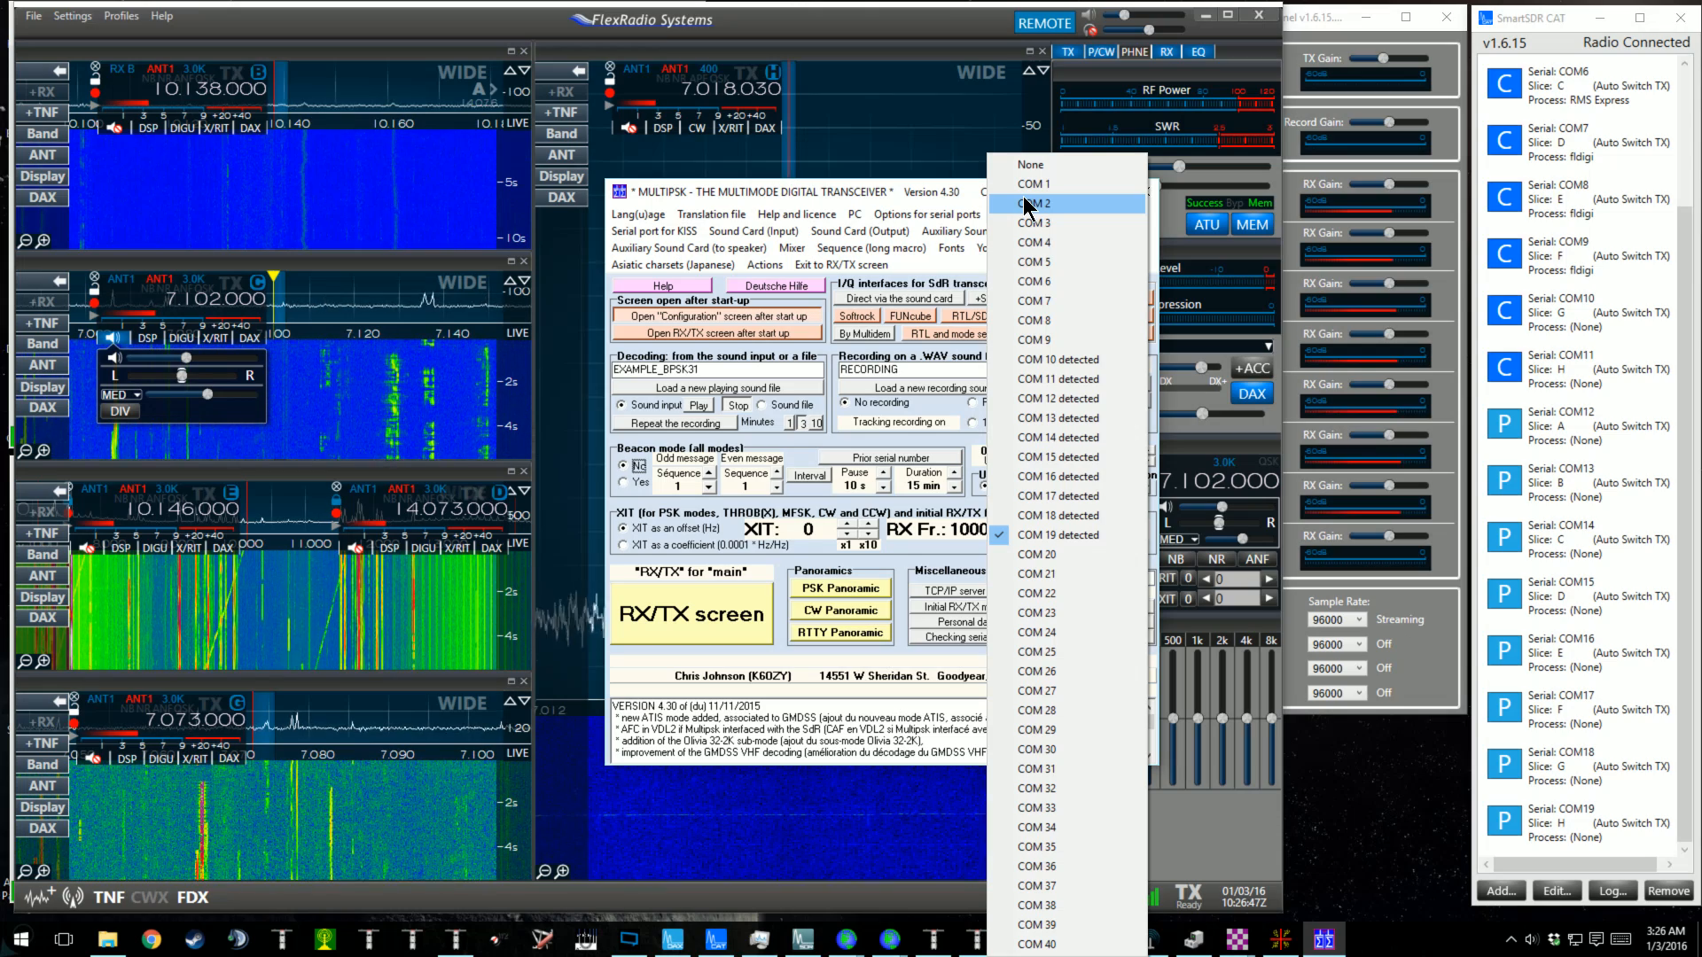
{"action": "left_click", "coordinate": [1069, 517]}
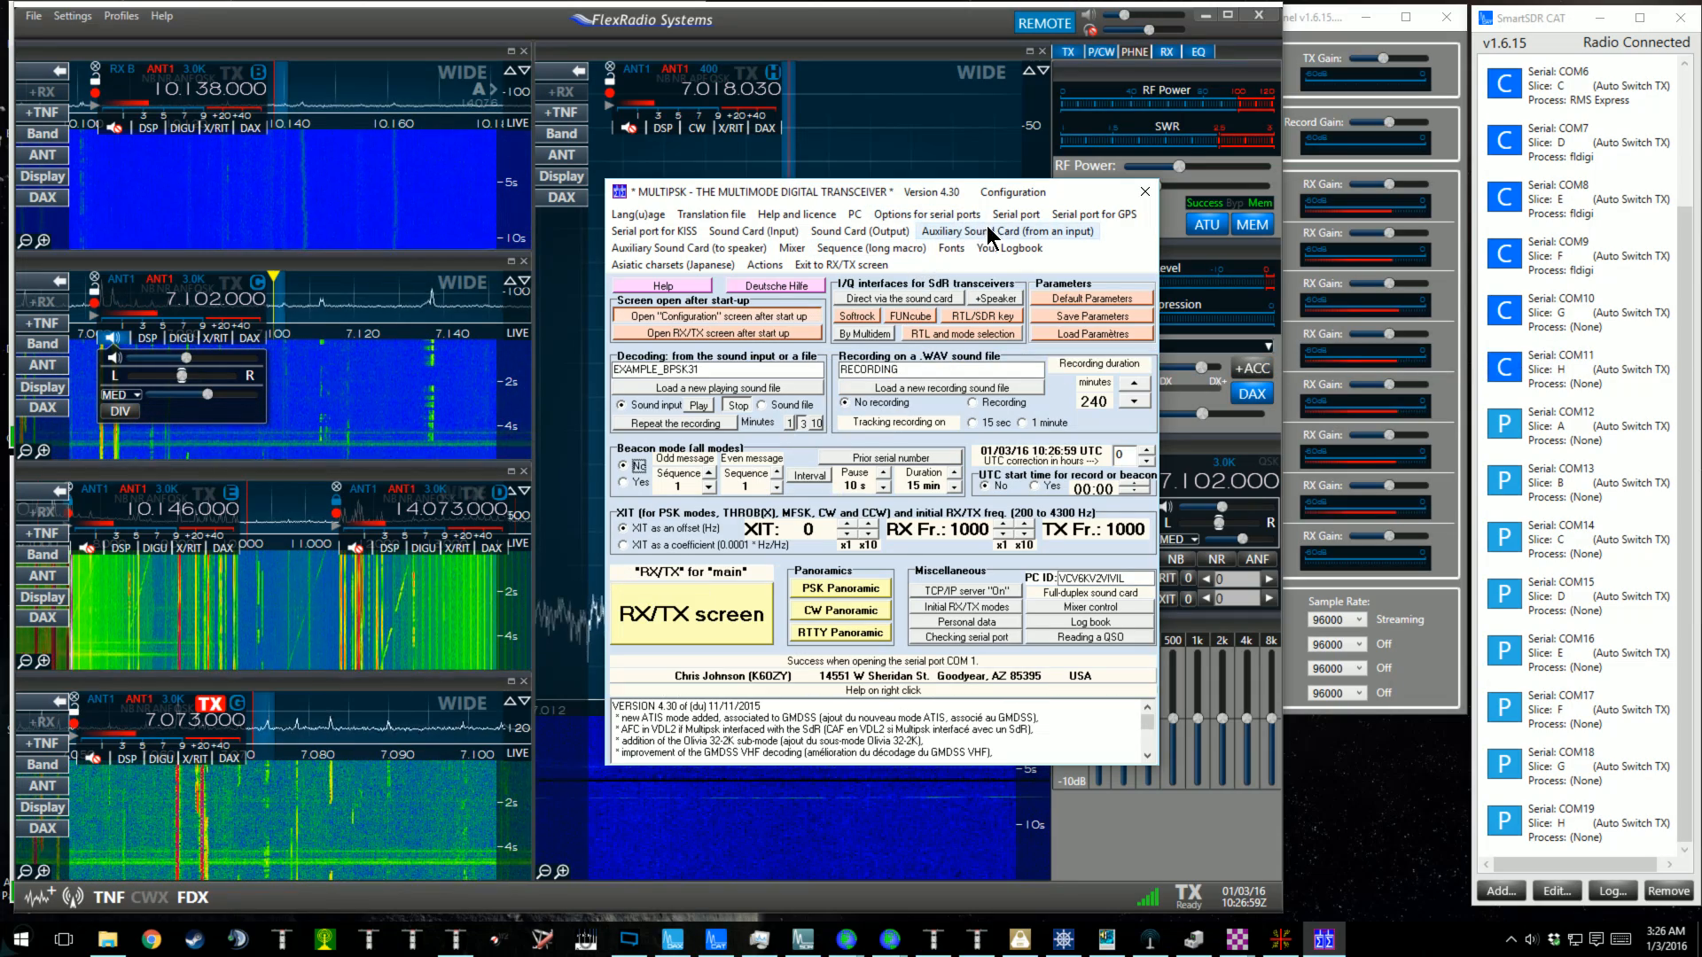
Check MultiPSK's output and input sound cards against the slice G stream in the DAX Control Panel.
{"action": "left_click", "coordinate": [860, 231]}
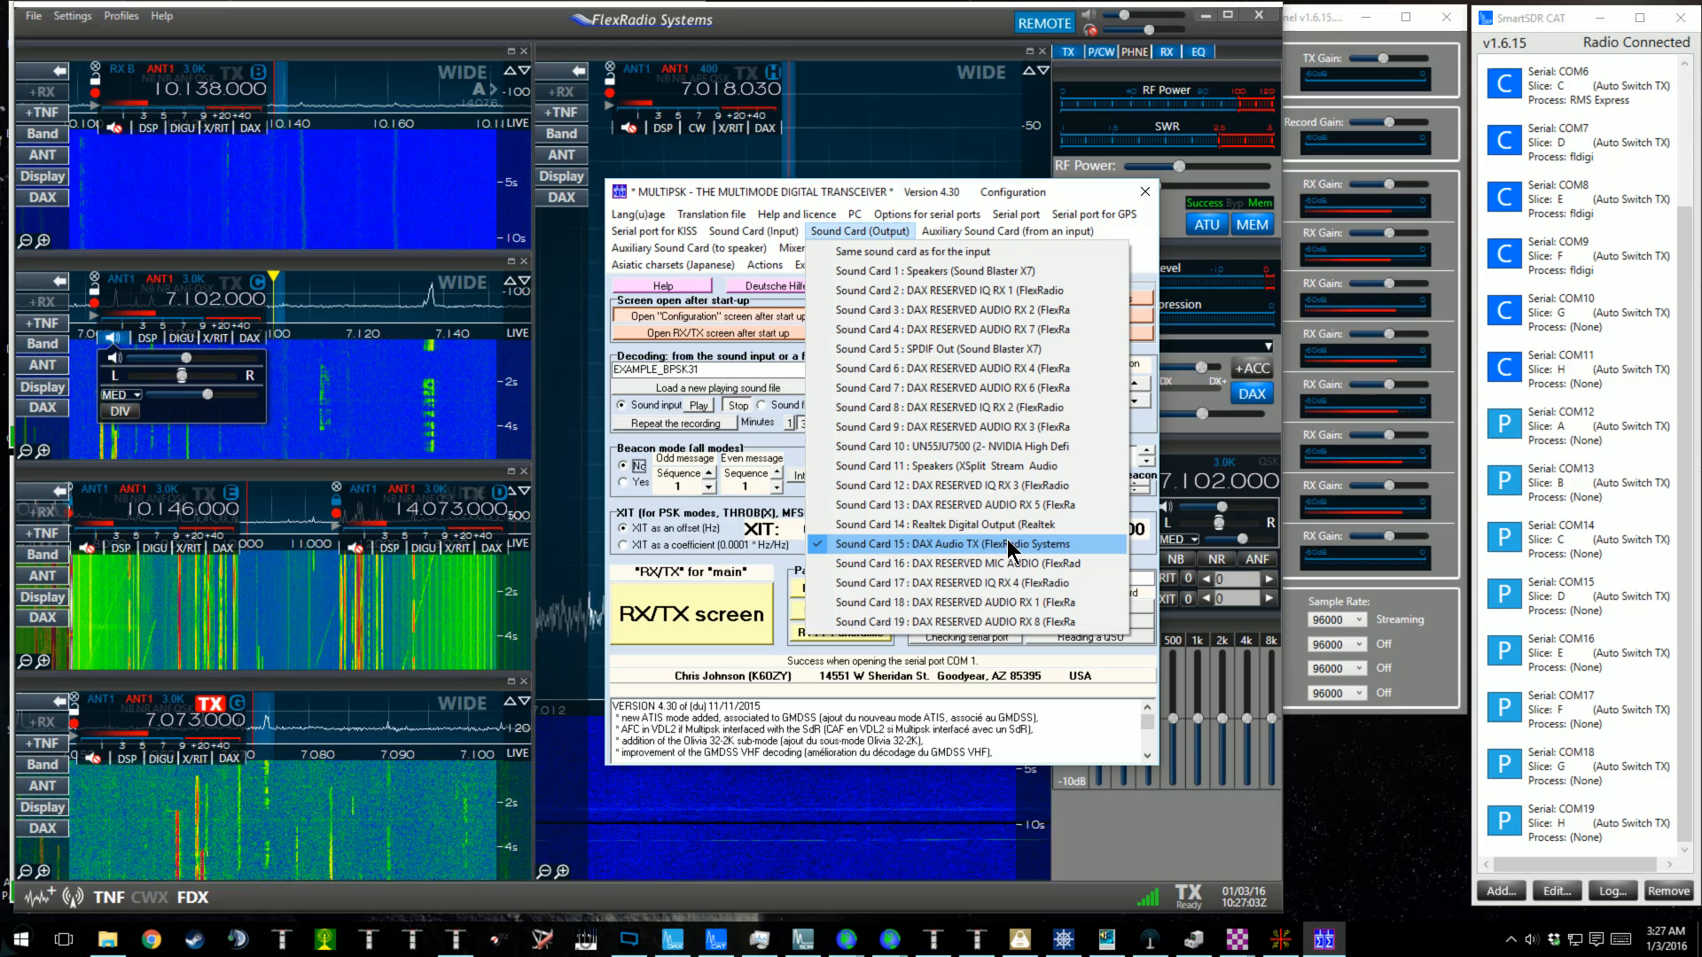
{"action": "mouse_move", "coordinate": [734, 233]}
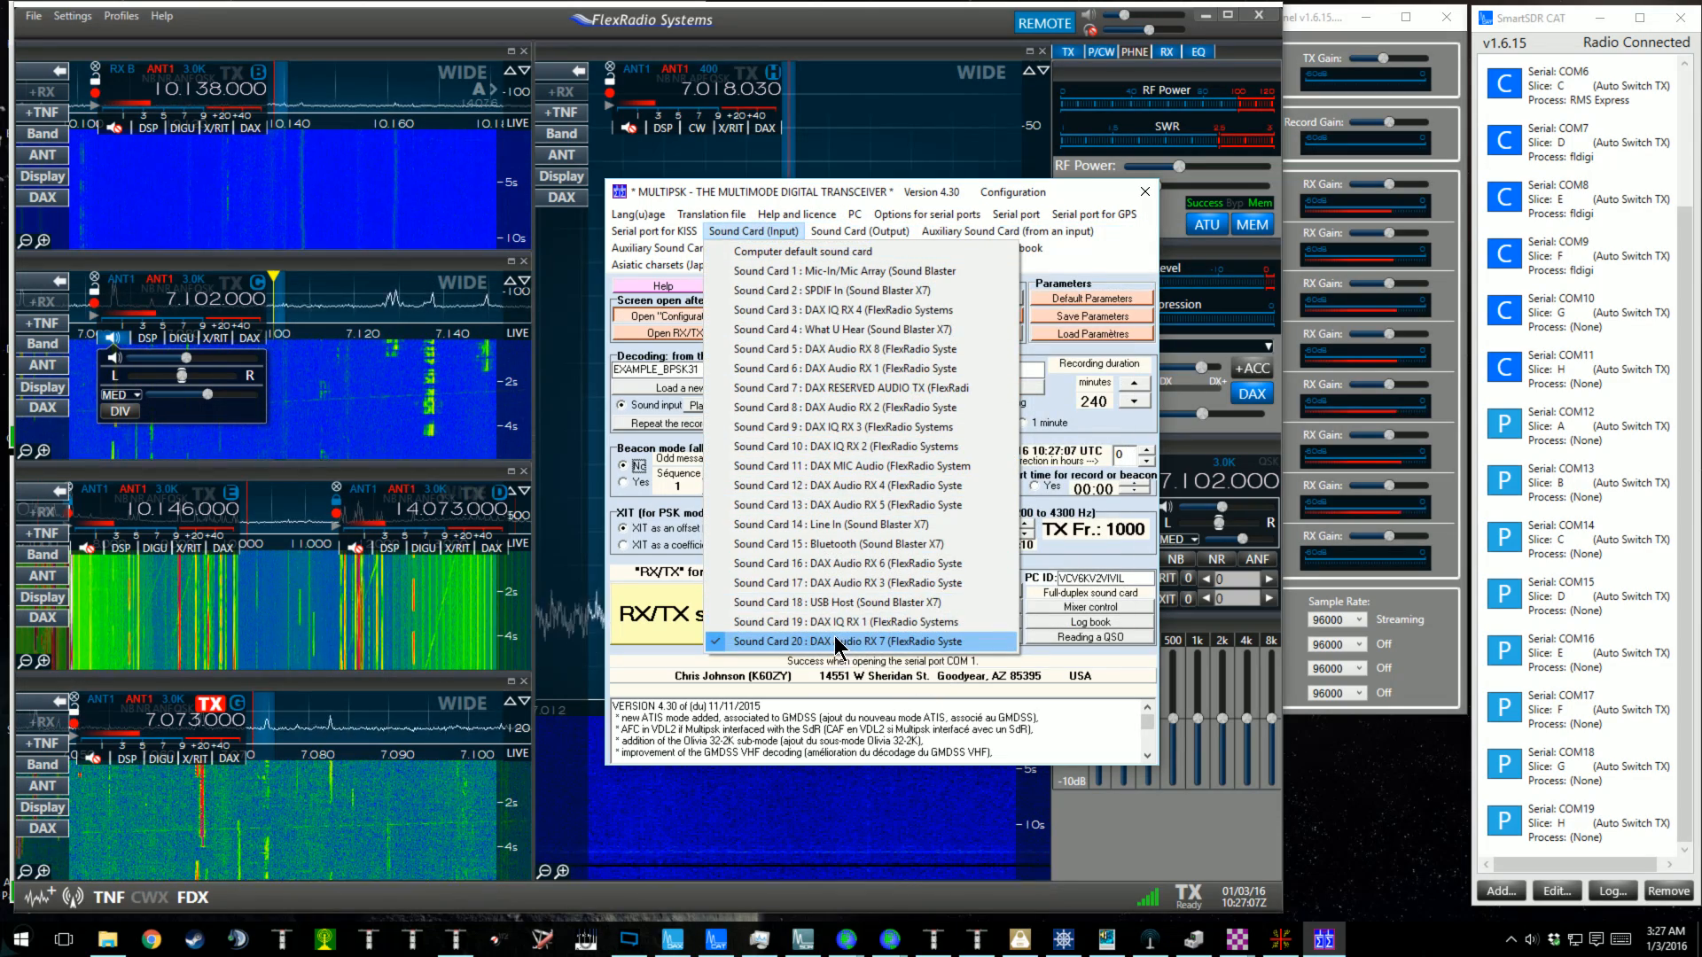
{"action": "left_click", "coordinate": [1450, 588]}
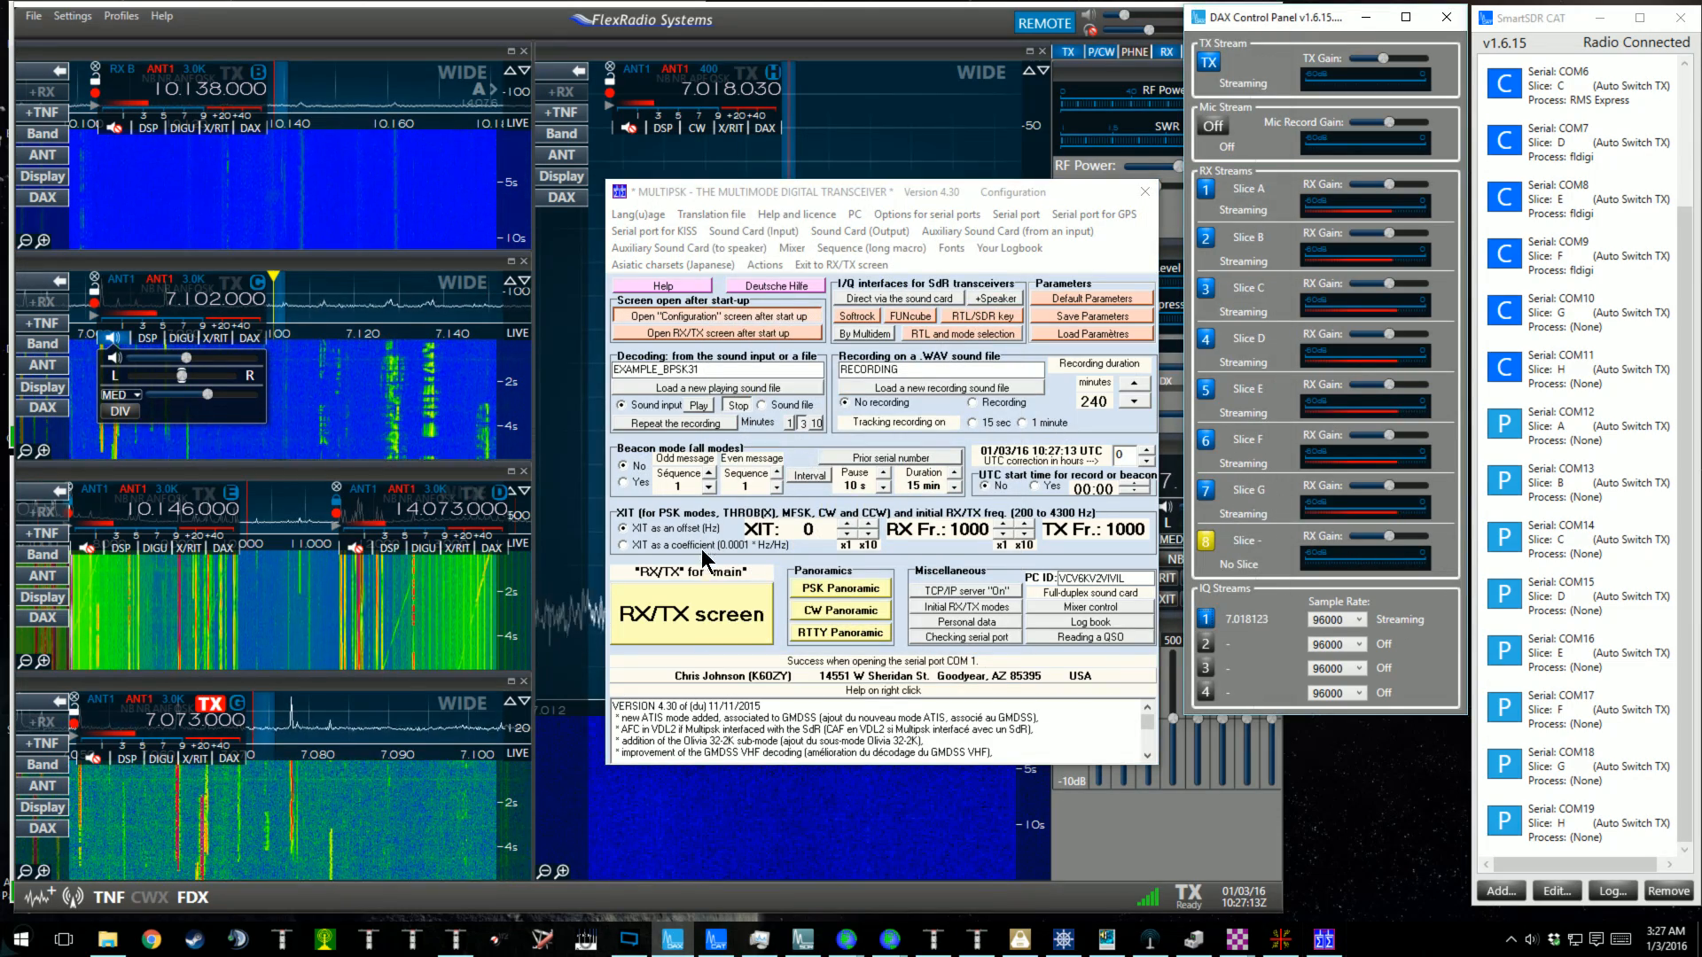
Return to MultiPSK's RX/TX screen, switch to ALE400 mode, and set the receive frequency to about 1485 Hz.
{"action": "left_click", "coordinate": [675, 612]}
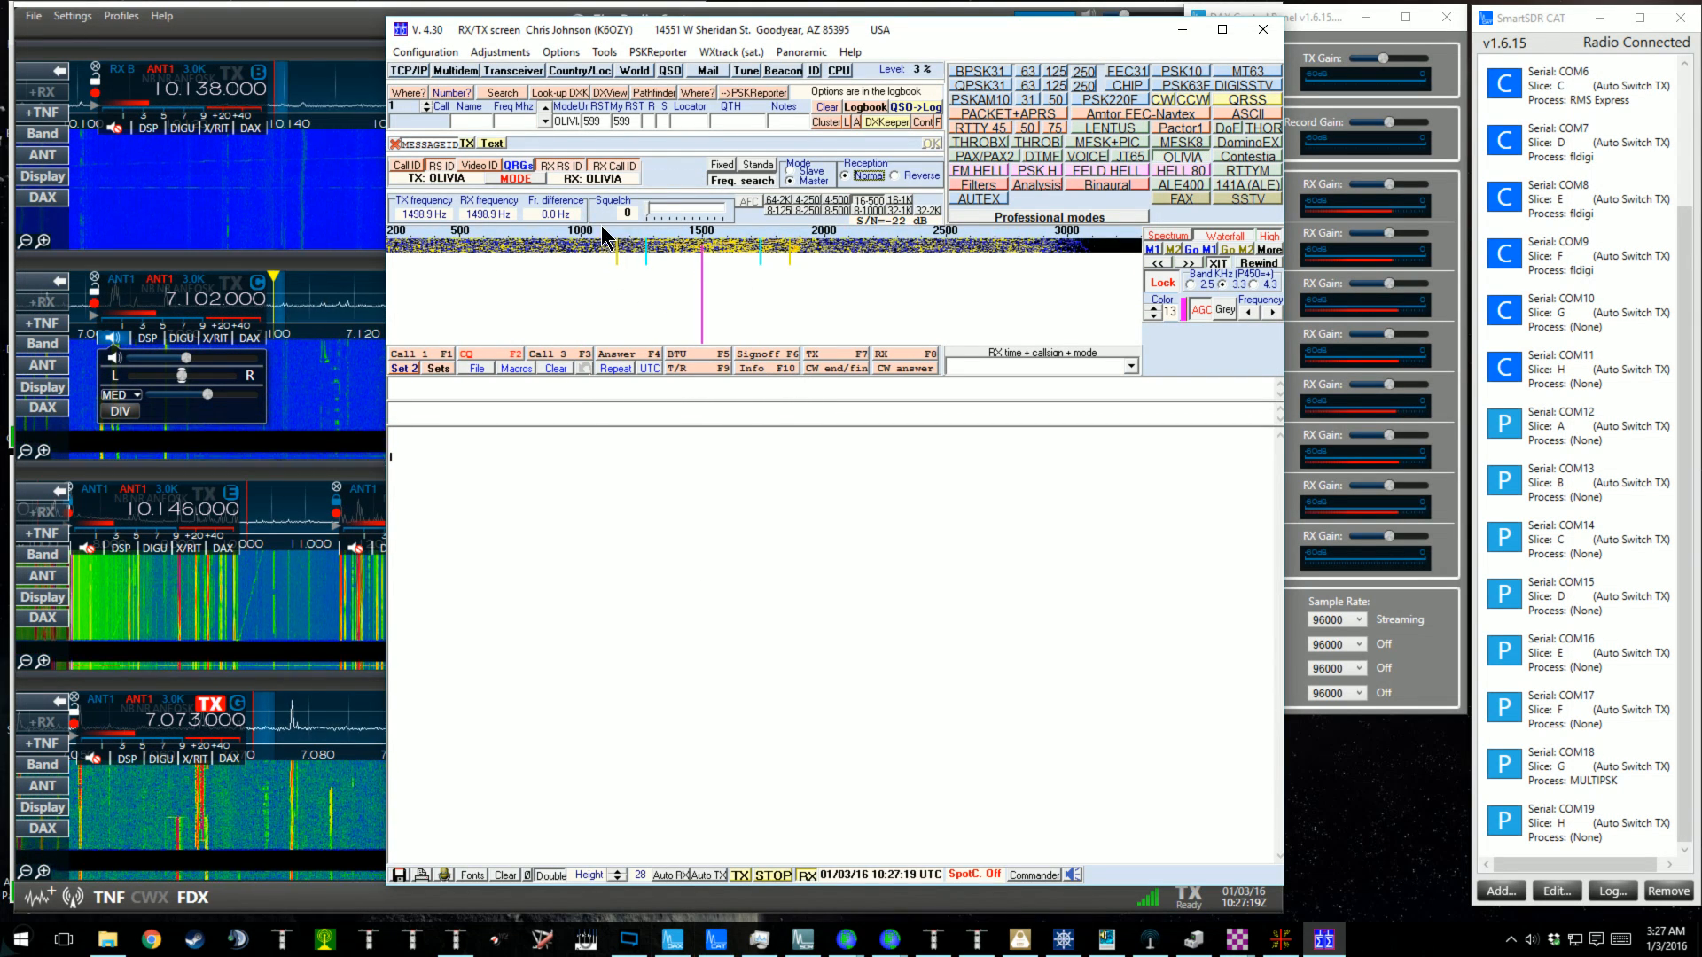
{"action": "left_click", "coordinate": [701, 248]}
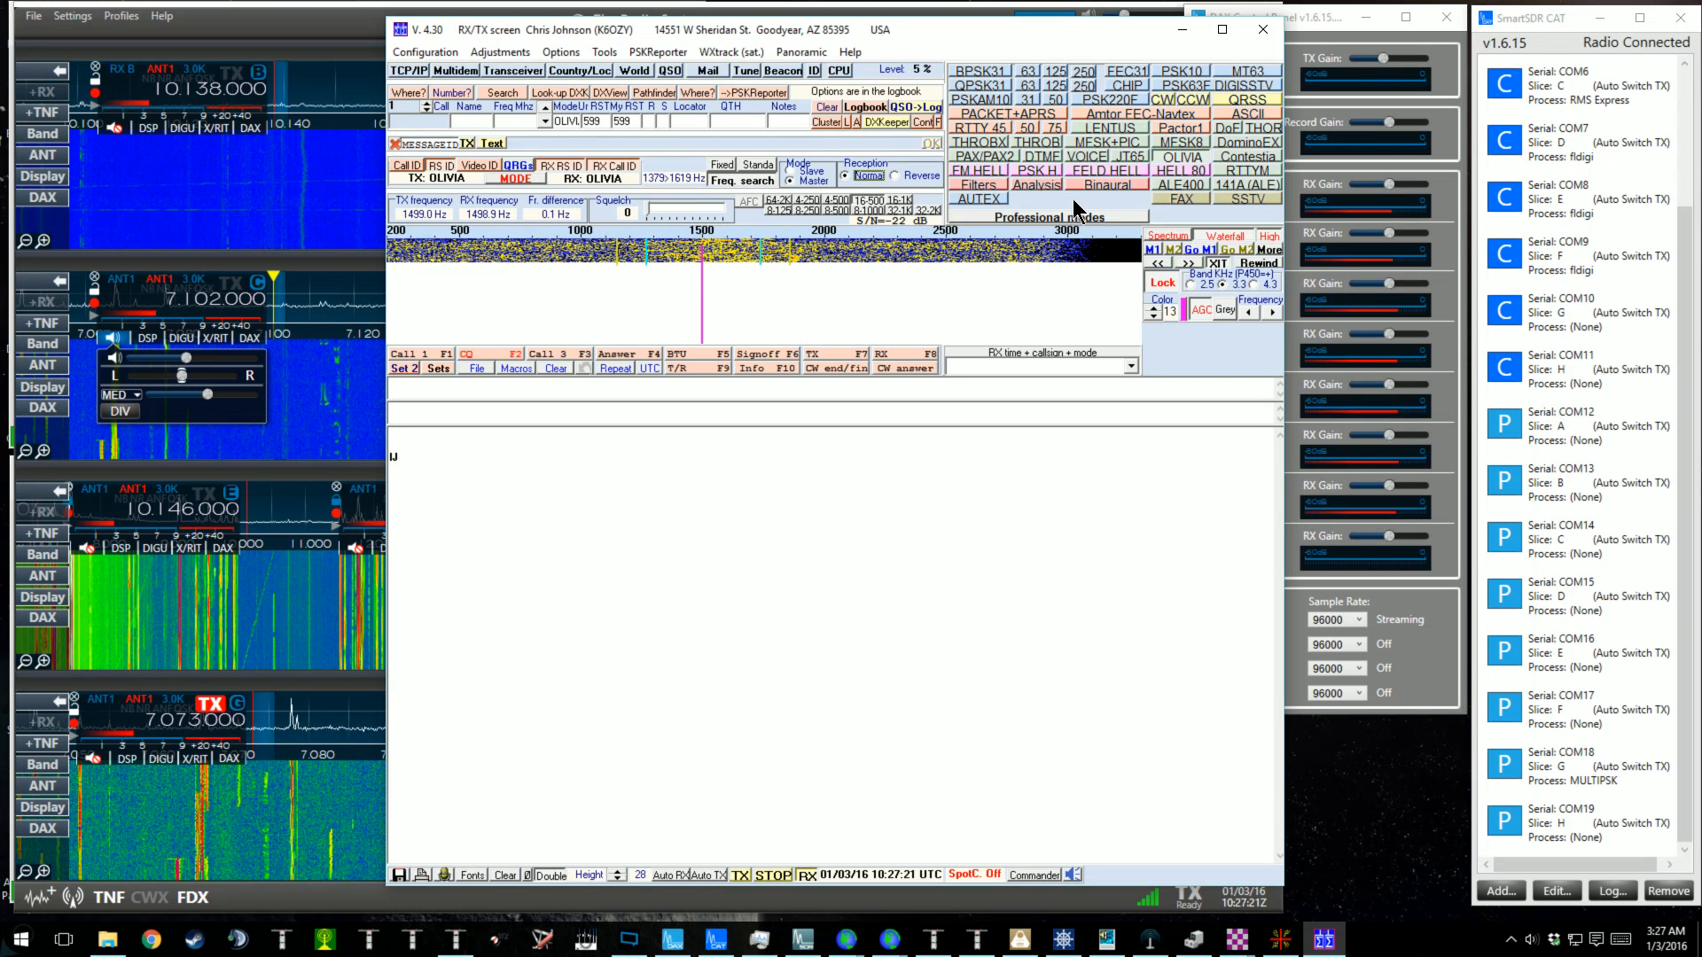
{"action": "left_click", "coordinate": [1188, 185]}
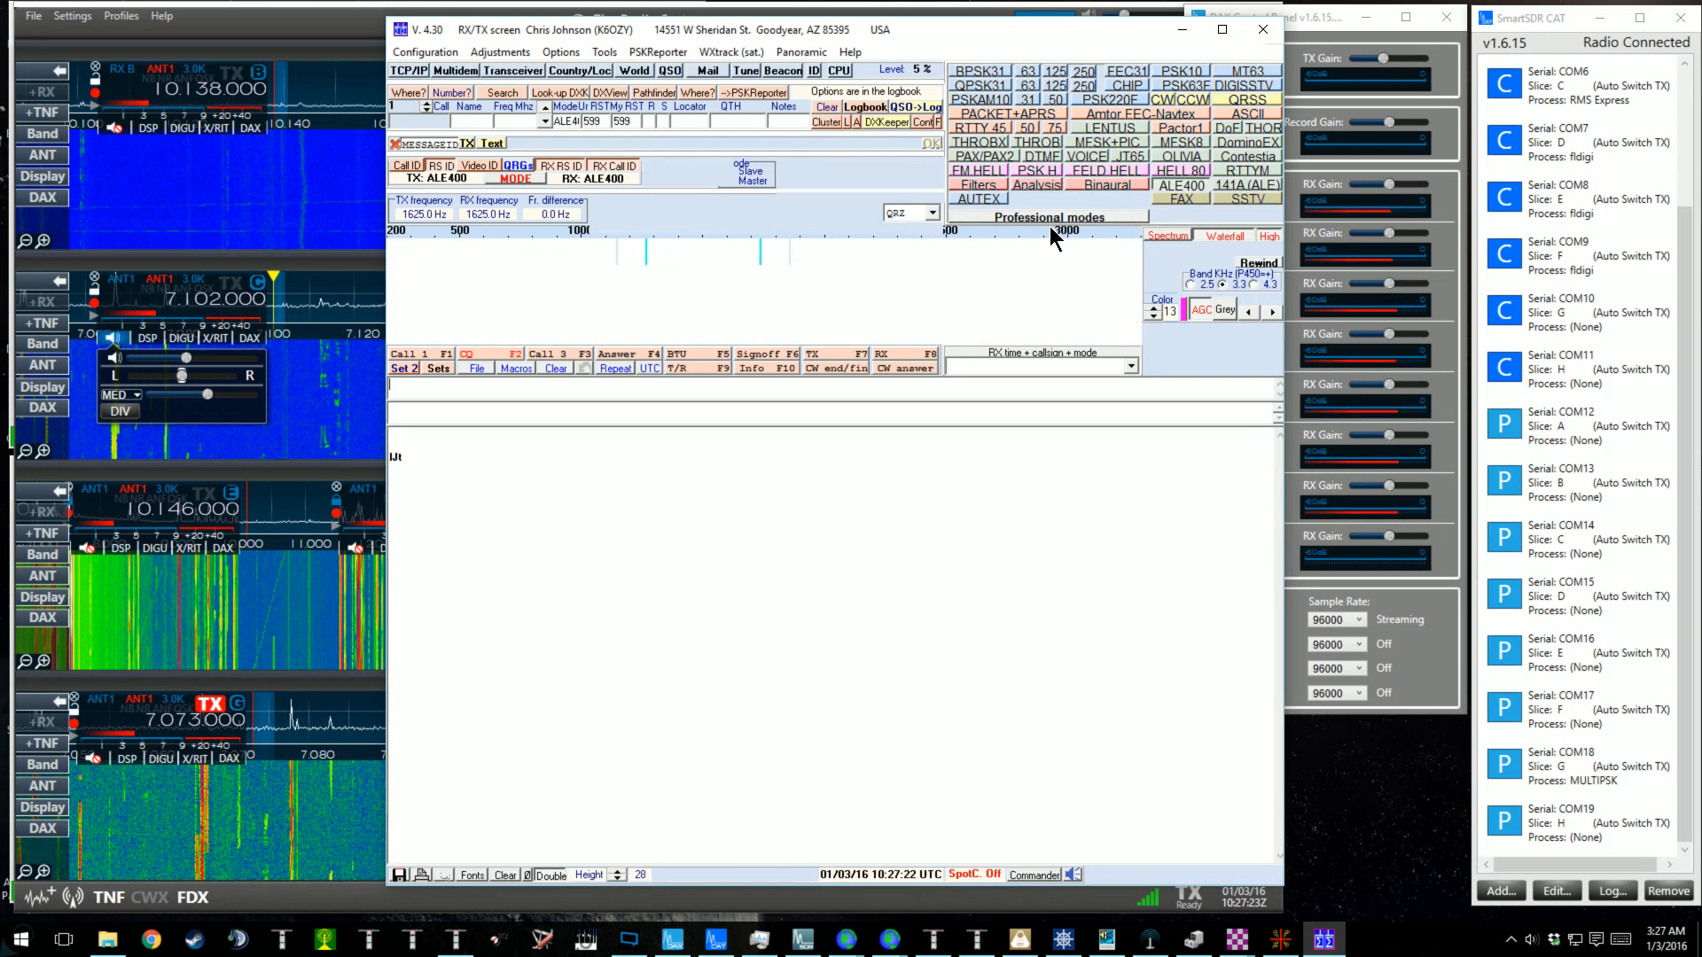
{"action": "left_click", "coordinate": [699, 248]}
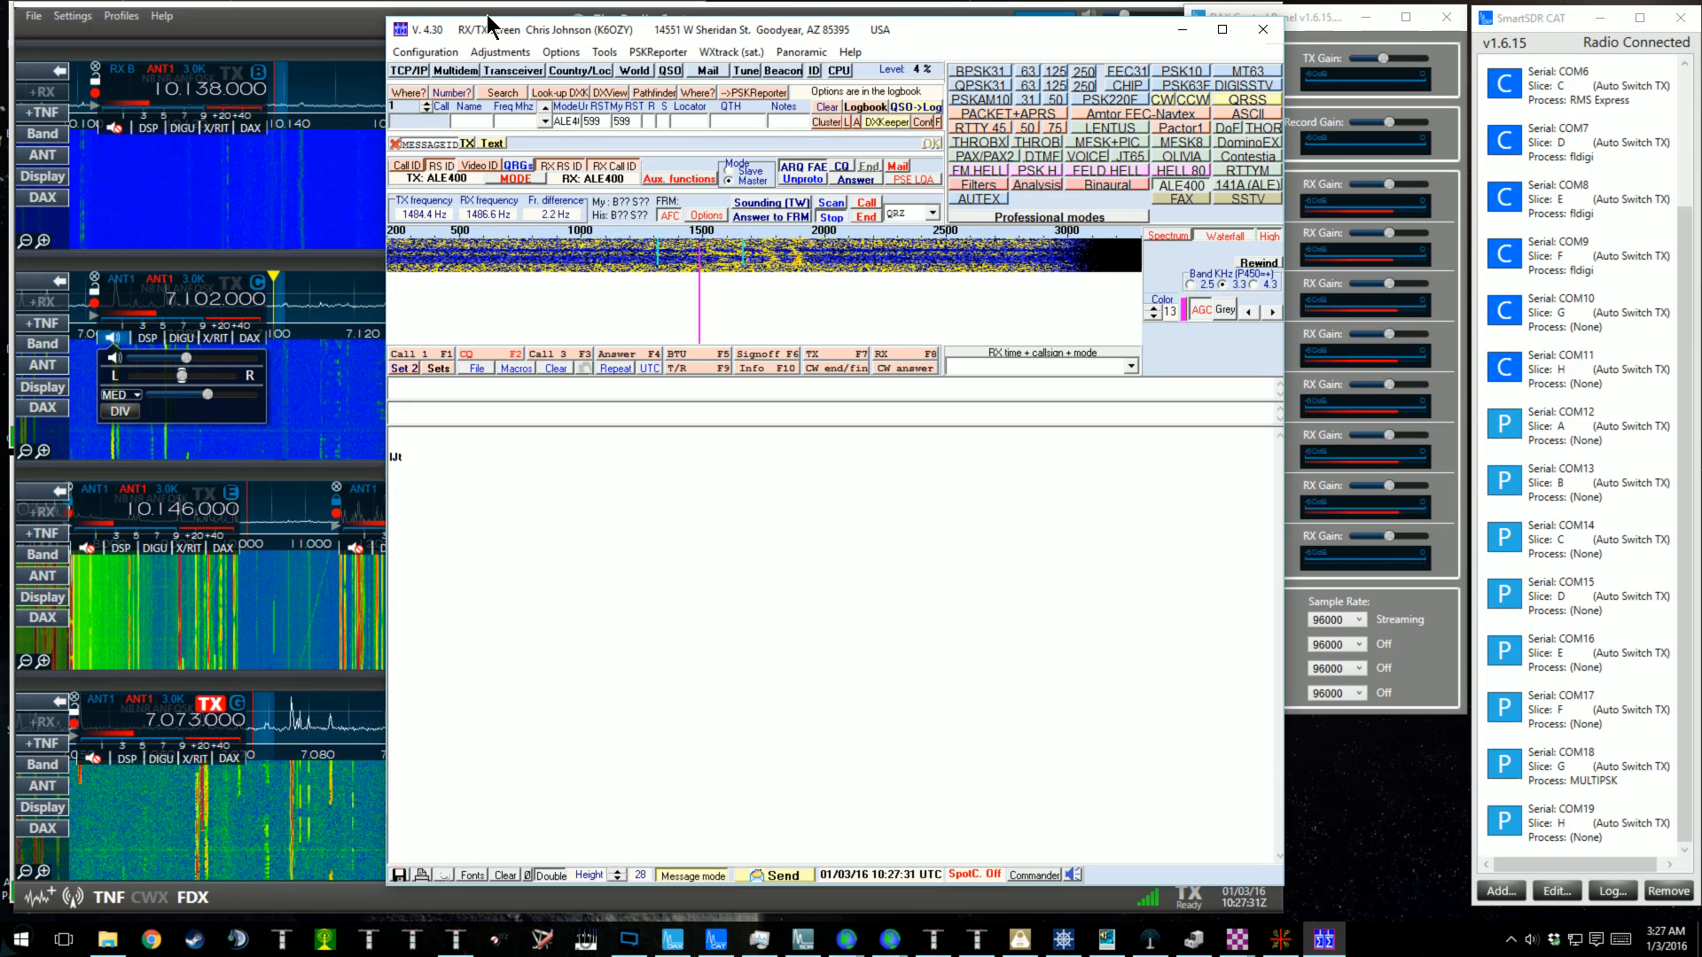
Lower the MultiPSK window to uncover the panadapters, send an ARQ FAE CQ call, and minimize MultiPSK.
{"action": "left_click_drag", "start_coordinate": [489, 22], "coordinate": [489, 231]}
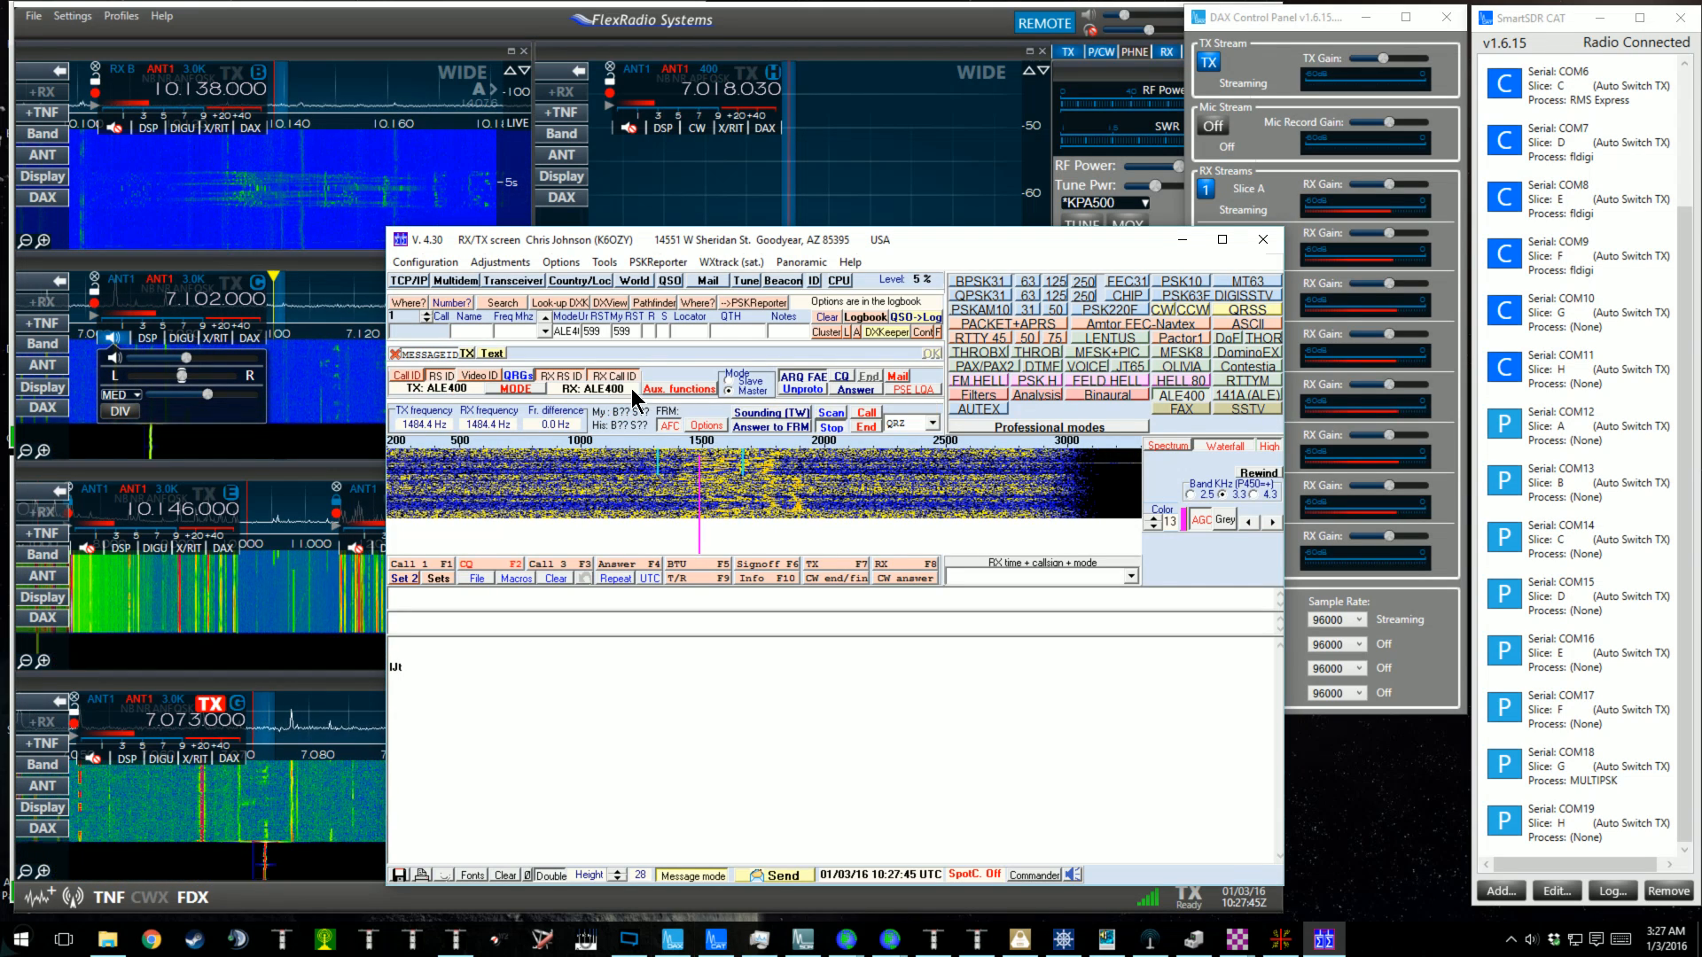
{"action": "left_click", "coordinate": [841, 376]}
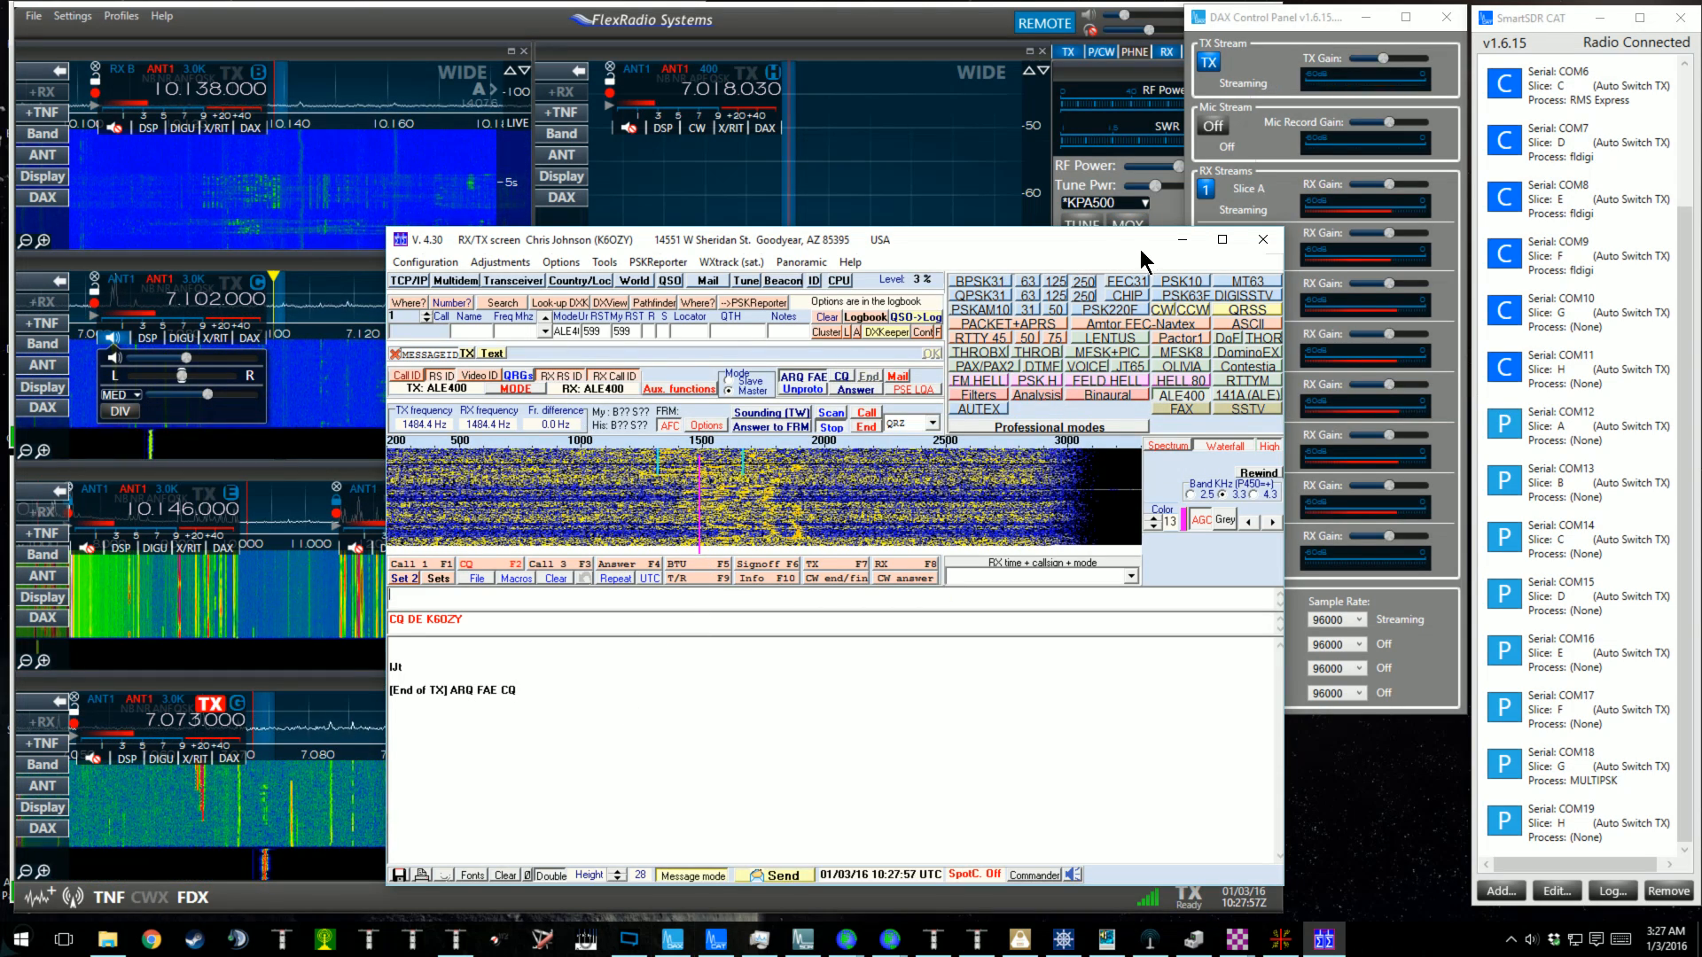
{"action": "left_click", "coordinate": [1181, 239]}
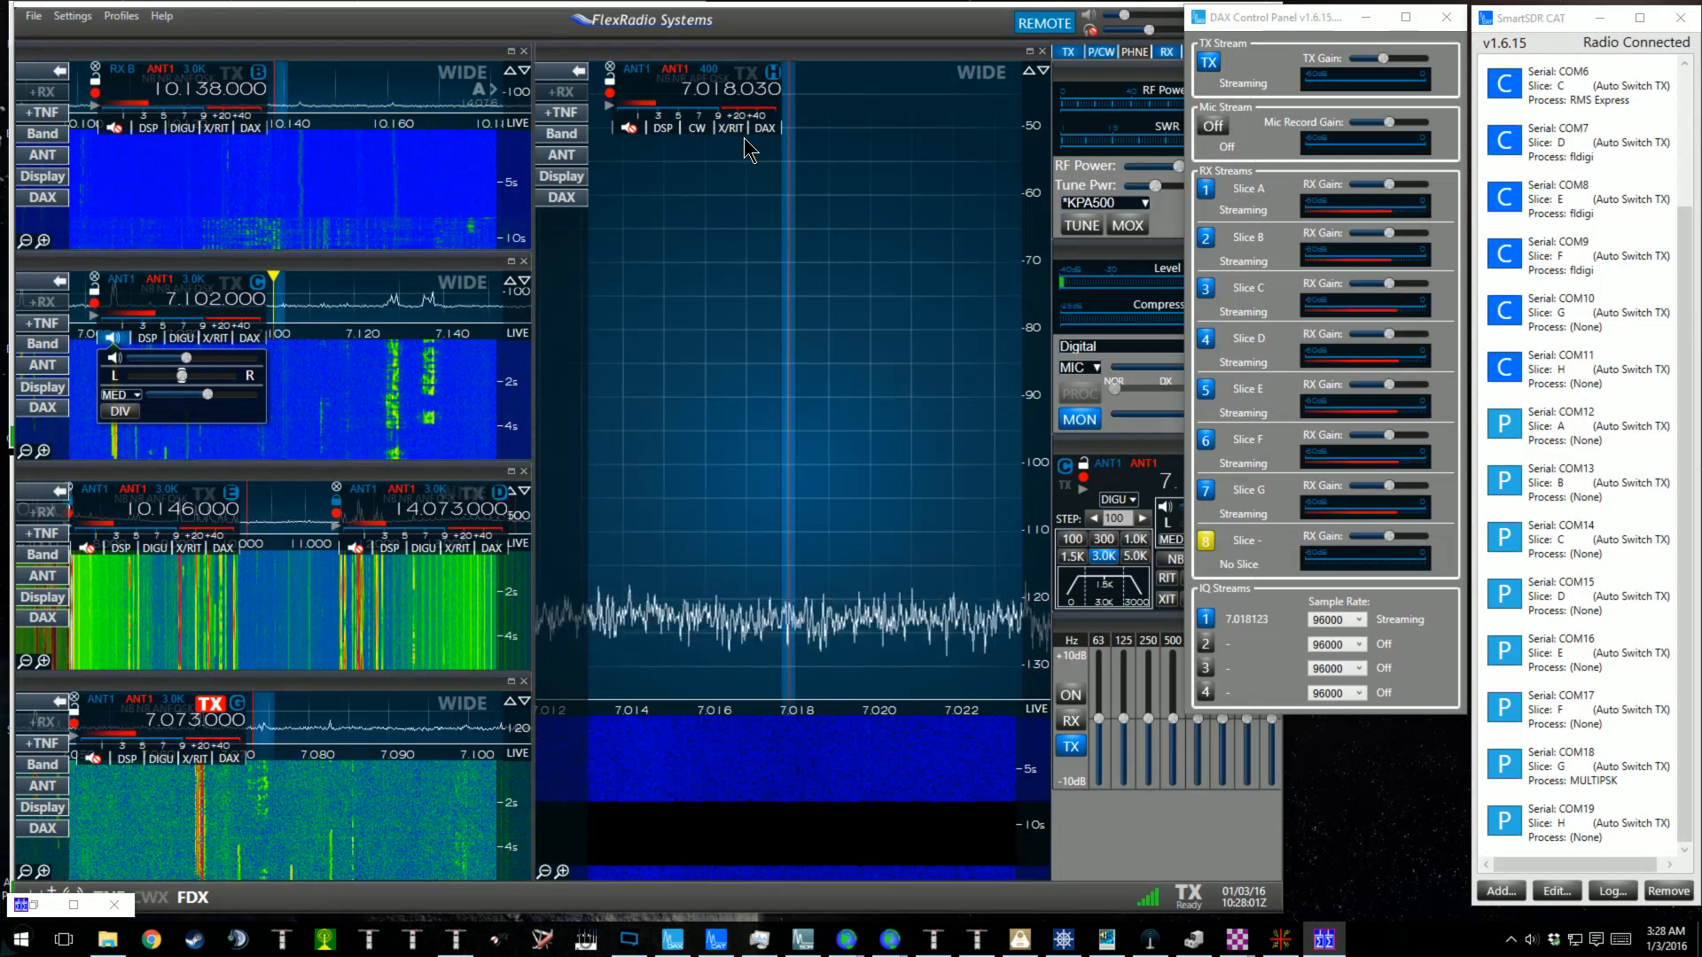
Widen slice H's panadapter and tune slice H to the CW signal at 7.030580 MHz.
{"action": "mouse_move", "coordinate": [875, 344]}
{"action": "left_mouse_down"}
{"action": "mouse_move", "coordinate": [729, 333]}
{"action": "mouse_move", "coordinate": [968, 324]}
{"action": "mouse_move", "coordinate": [562, 346]}
{"action": "left_mouse_up"}
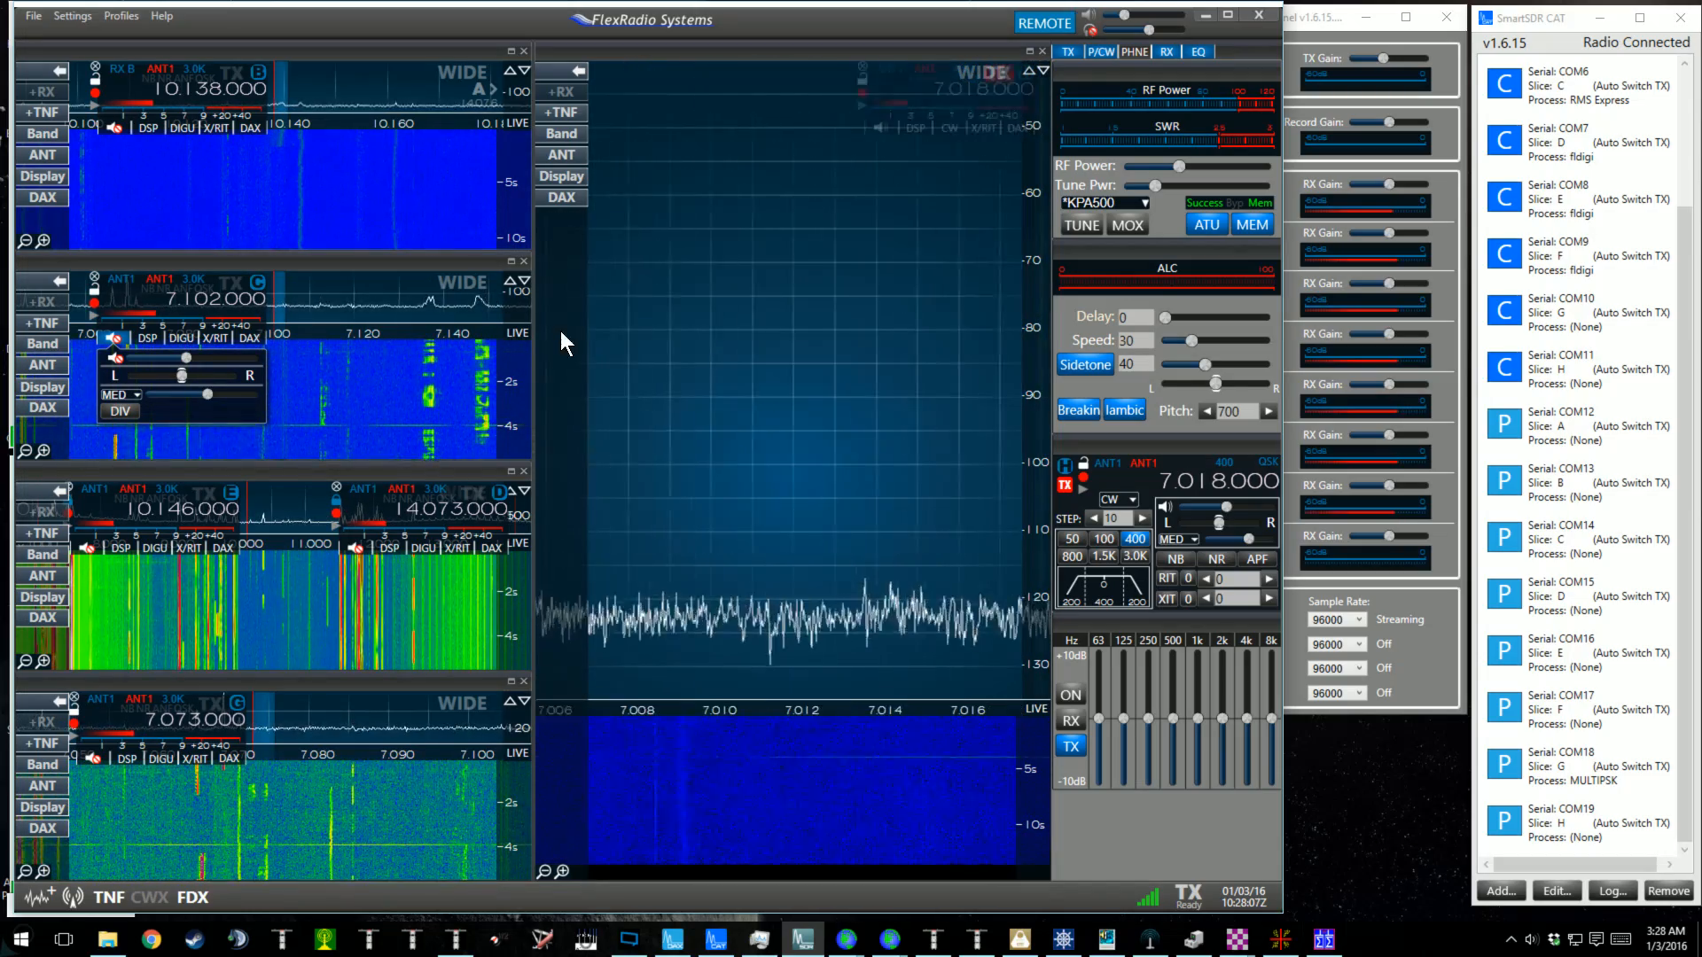
{"action": "left_click", "coordinate": [544, 872]}
{"action": "left_click", "coordinate": [544, 873]}
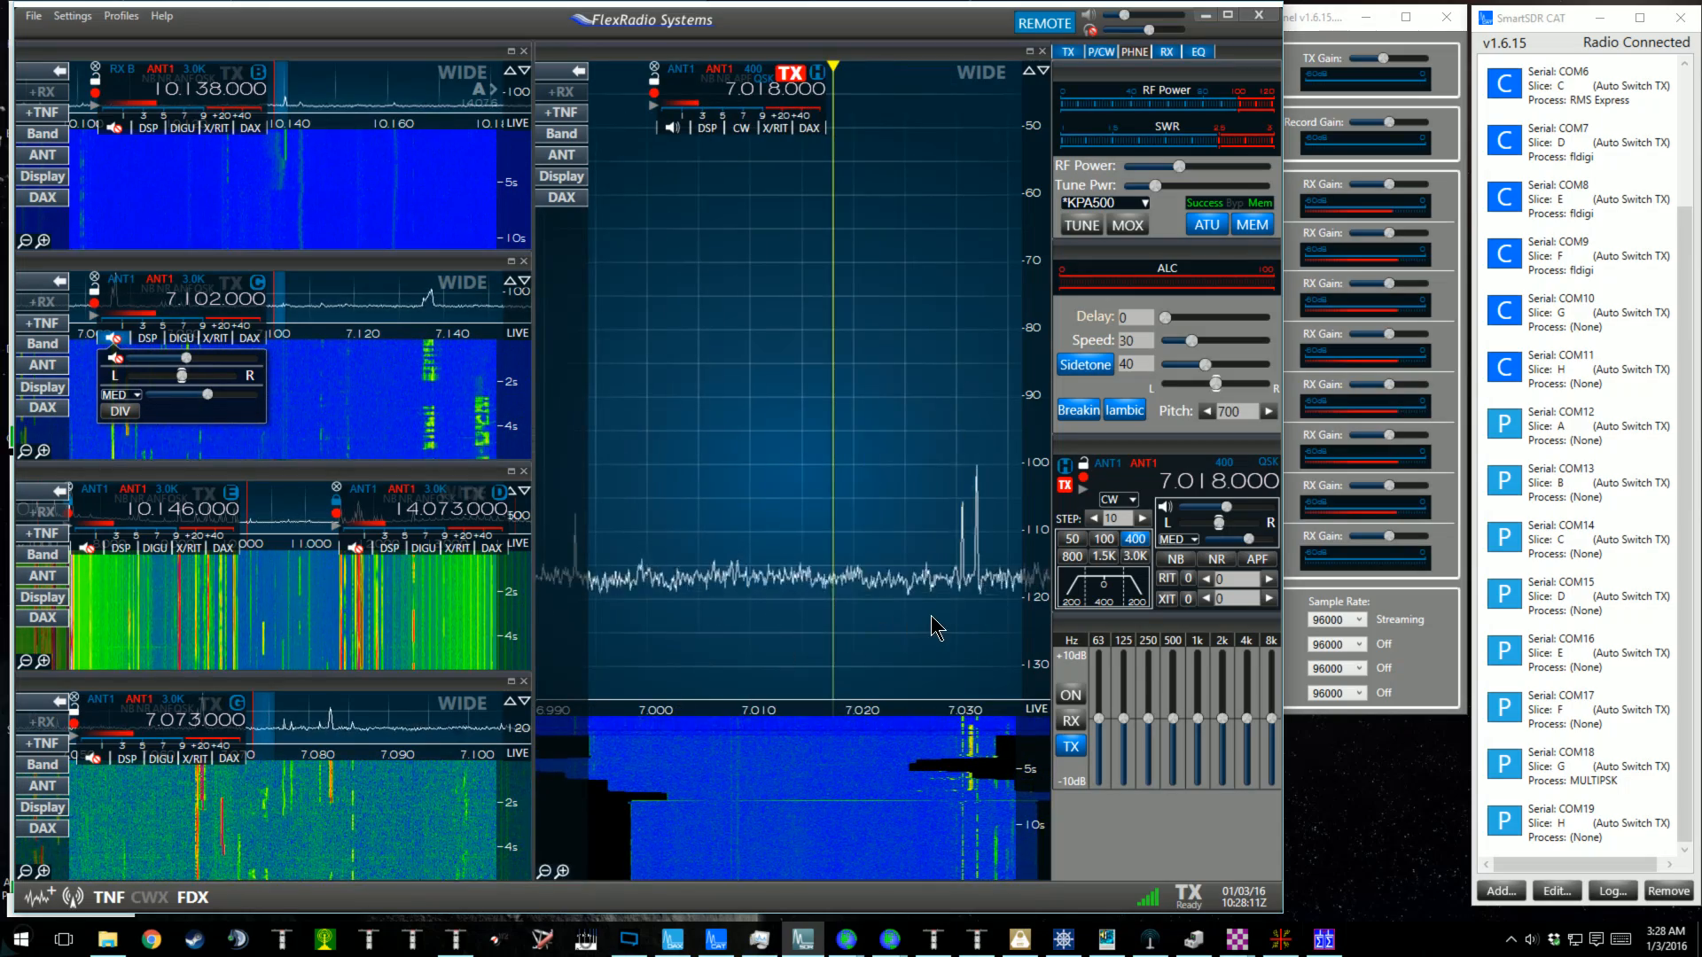
{"action": "left_click_drag", "start_coordinate": [931, 615], "coordinate": [826, 609]}
{"action": "left_click", "coordinate": [853, 536]}
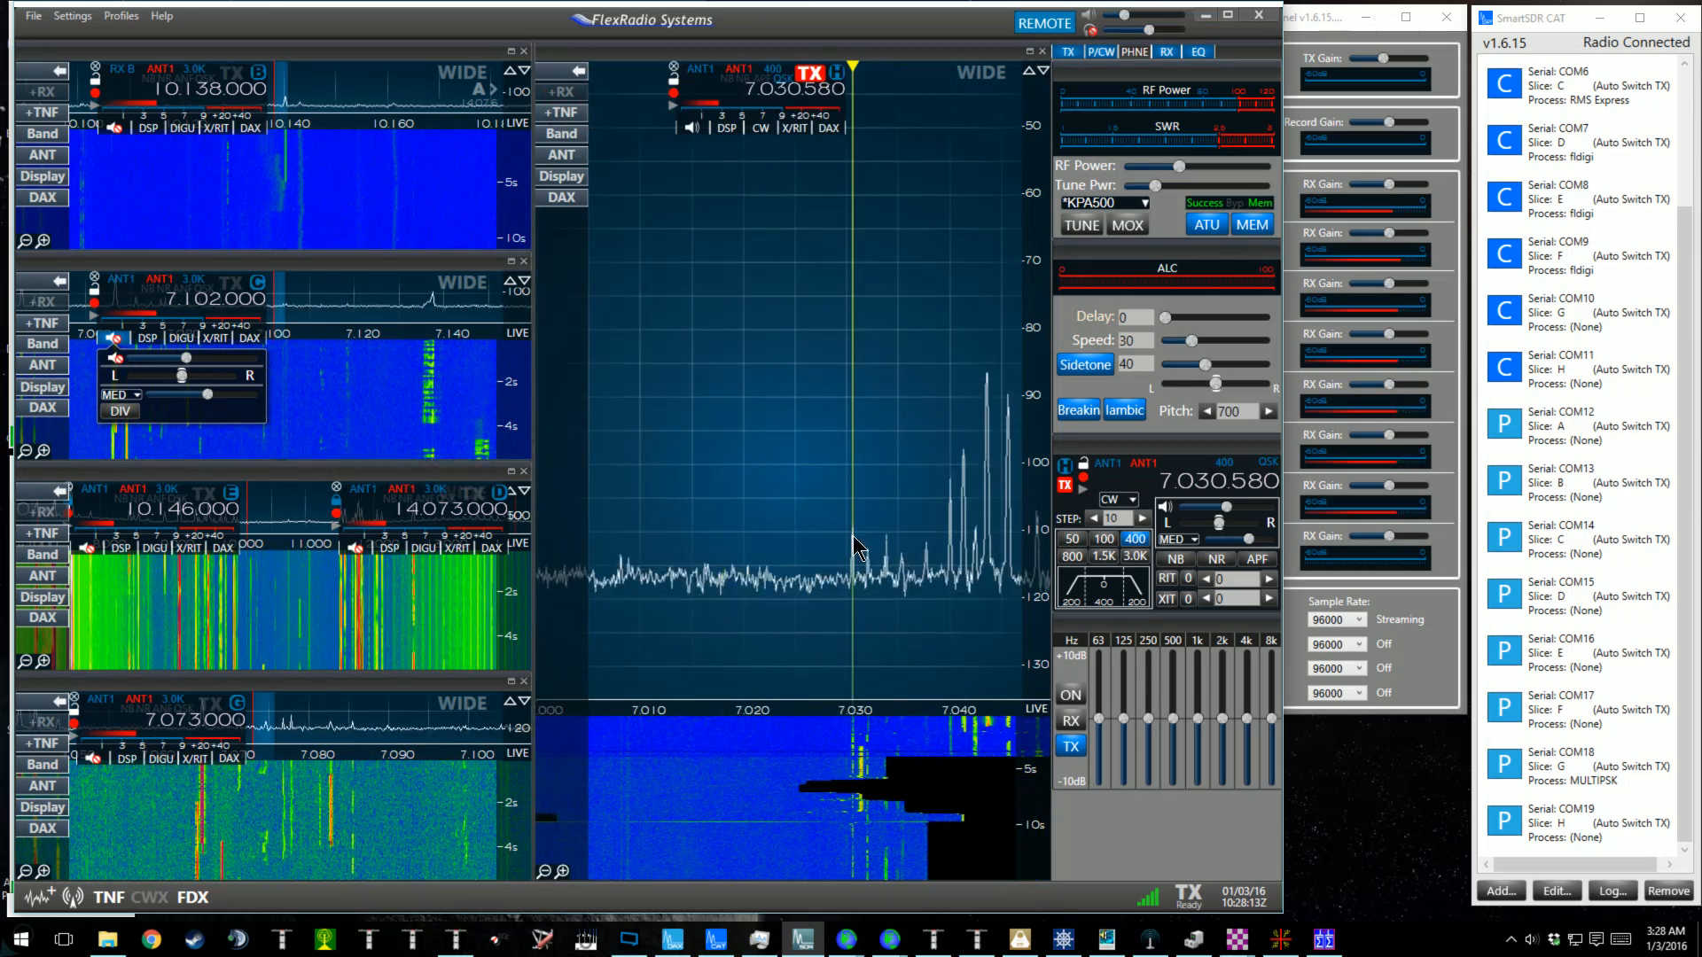
Examine the CW signals above slice H up to about 7.048 MHz, and return the panadapter to slice H.
{"action": "left_click_drag", "start_coordinate": [926, 522], "coordinate": [764, 518]}
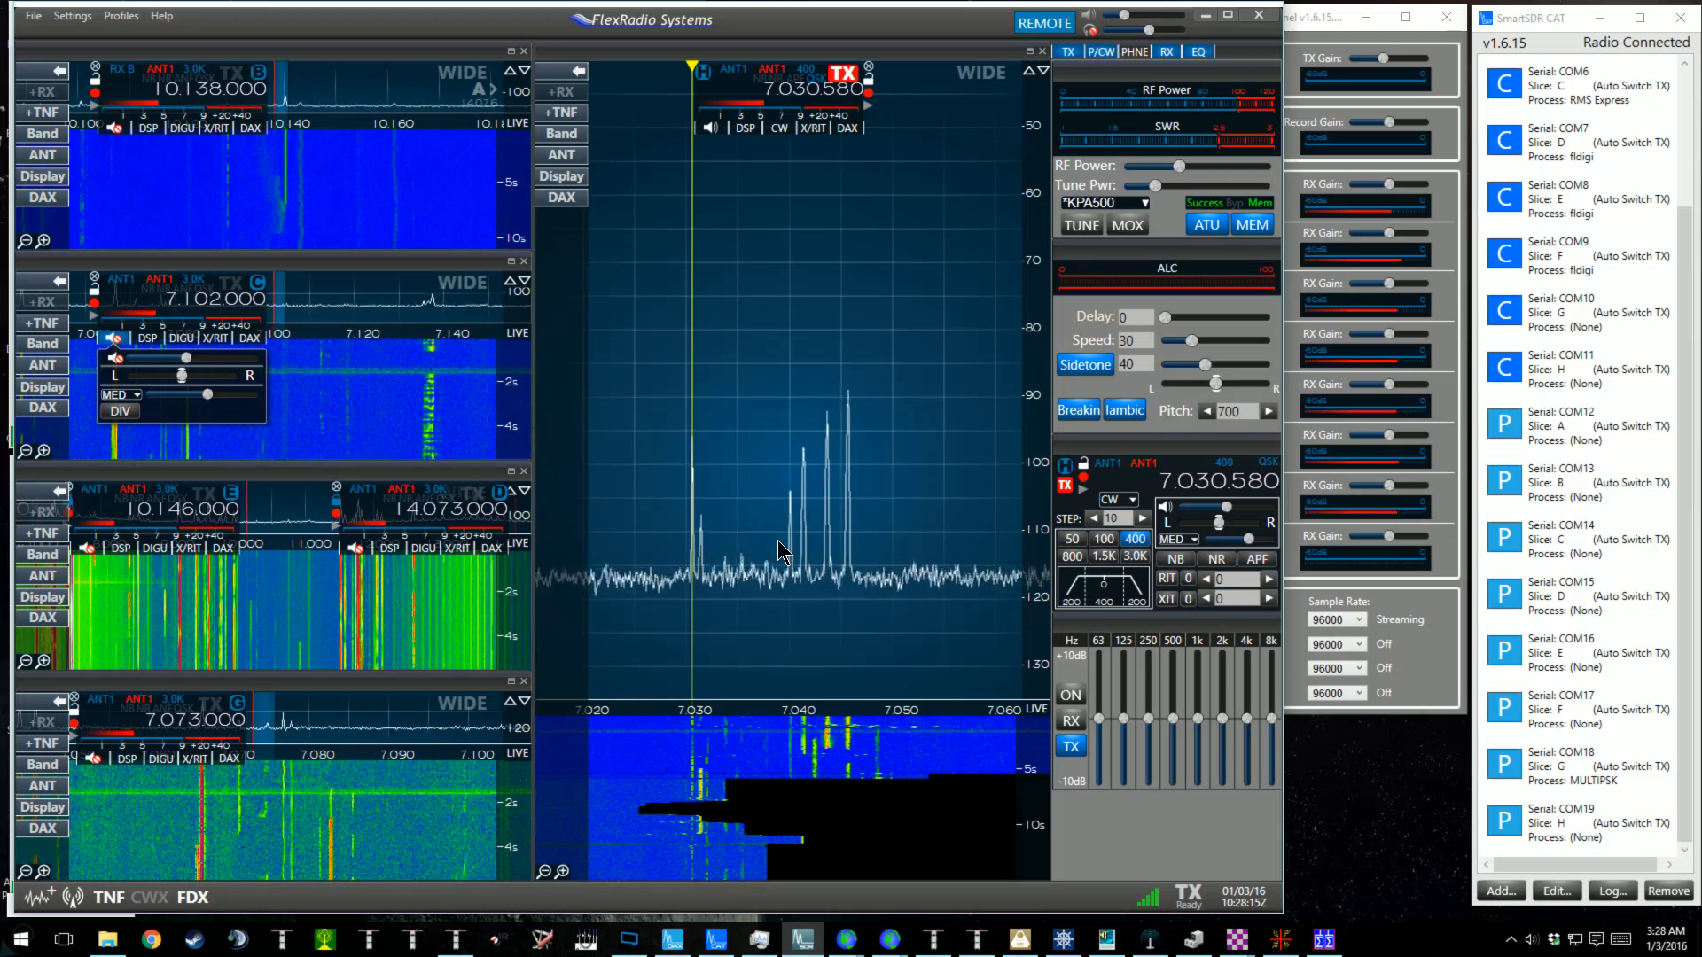
{"action": "left_click", "coordinate": [562, 871]}
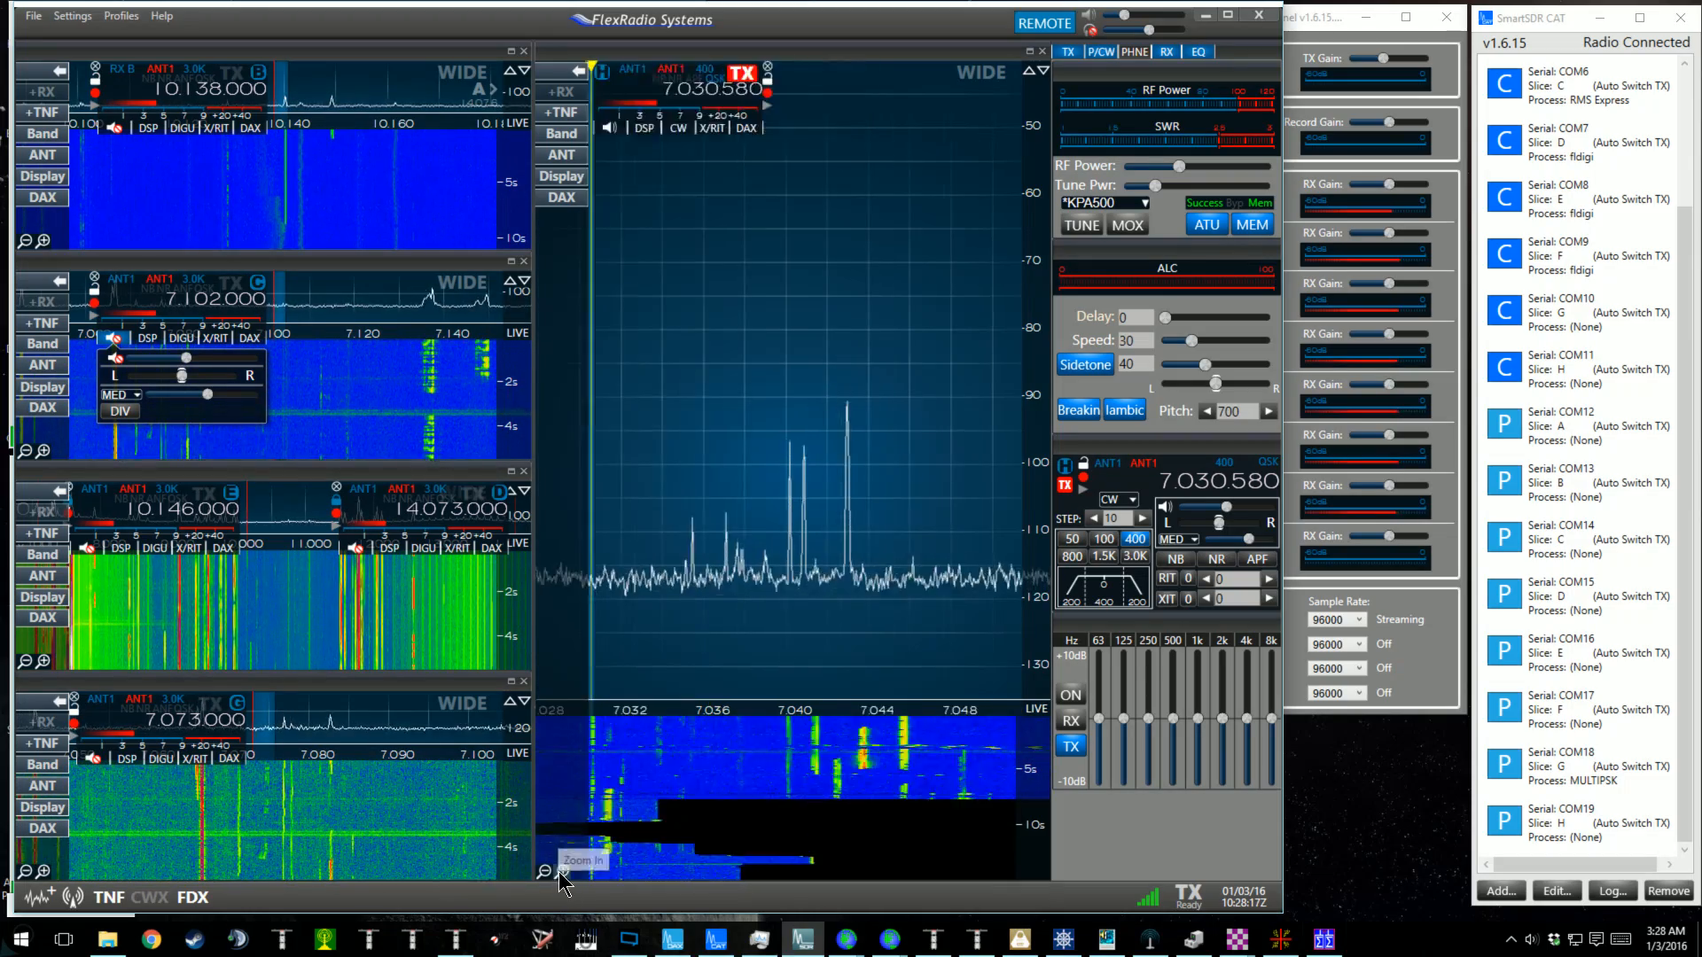
{"action": "left_click", "coordinate": [562, 871]}
{"action": "left_click_drag", "start_coordinate": [922, 558], "coordinate": [714, 549]}
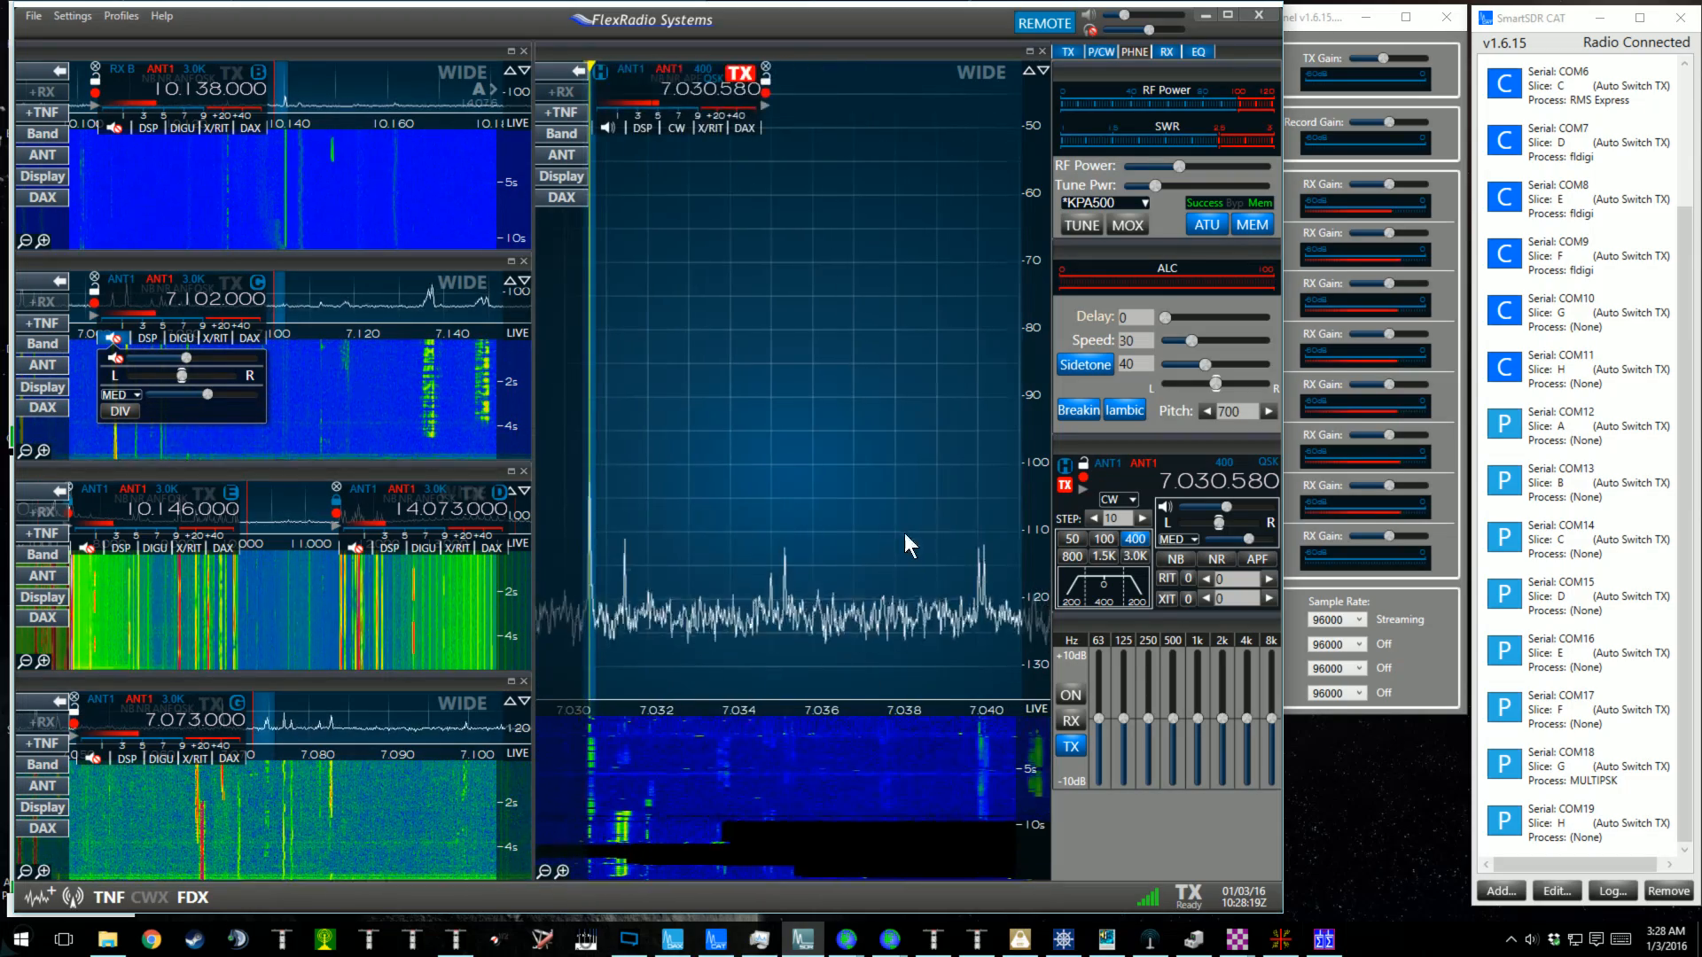
{"action": "left_click_drag", "start_coordinate": [982, 535], "coordinate": [789, 533]}
{"action": "left_click_drag", "start_coordinate": [926, 524], "coordinate": [832, 514]}
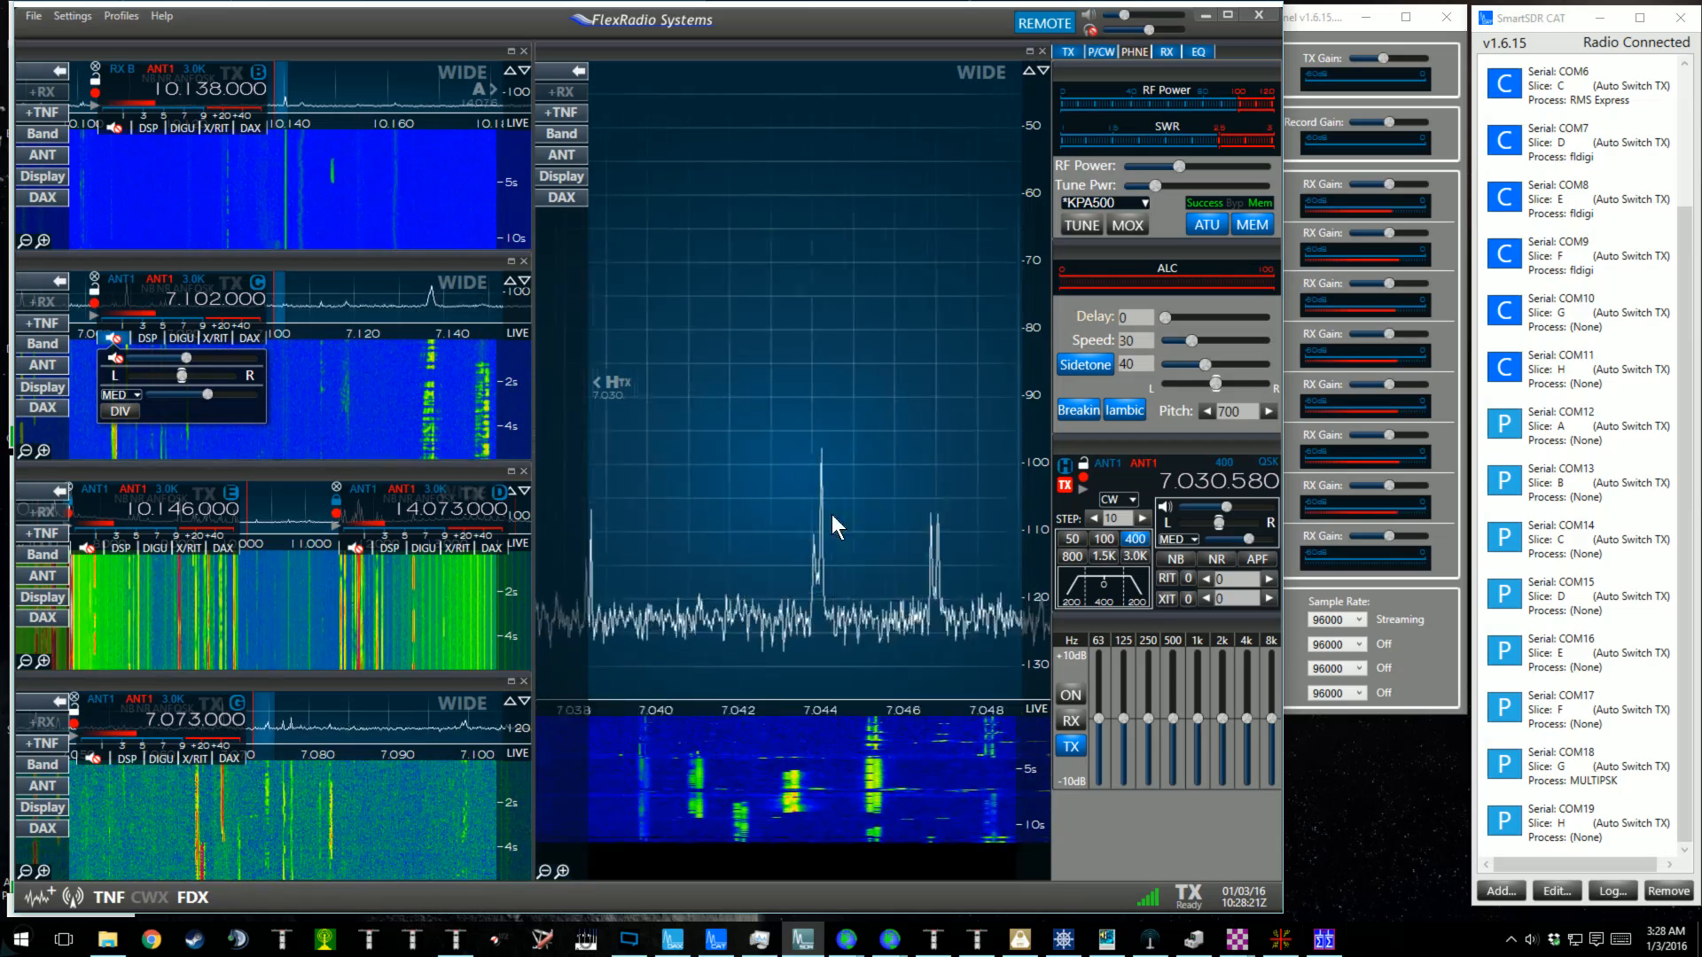
{"action": "left_click_drag", "start_coordinate": [730, 523], "coordinate": [836, 526]}
{"action": "left_click", "coordinate": [611, 382]}
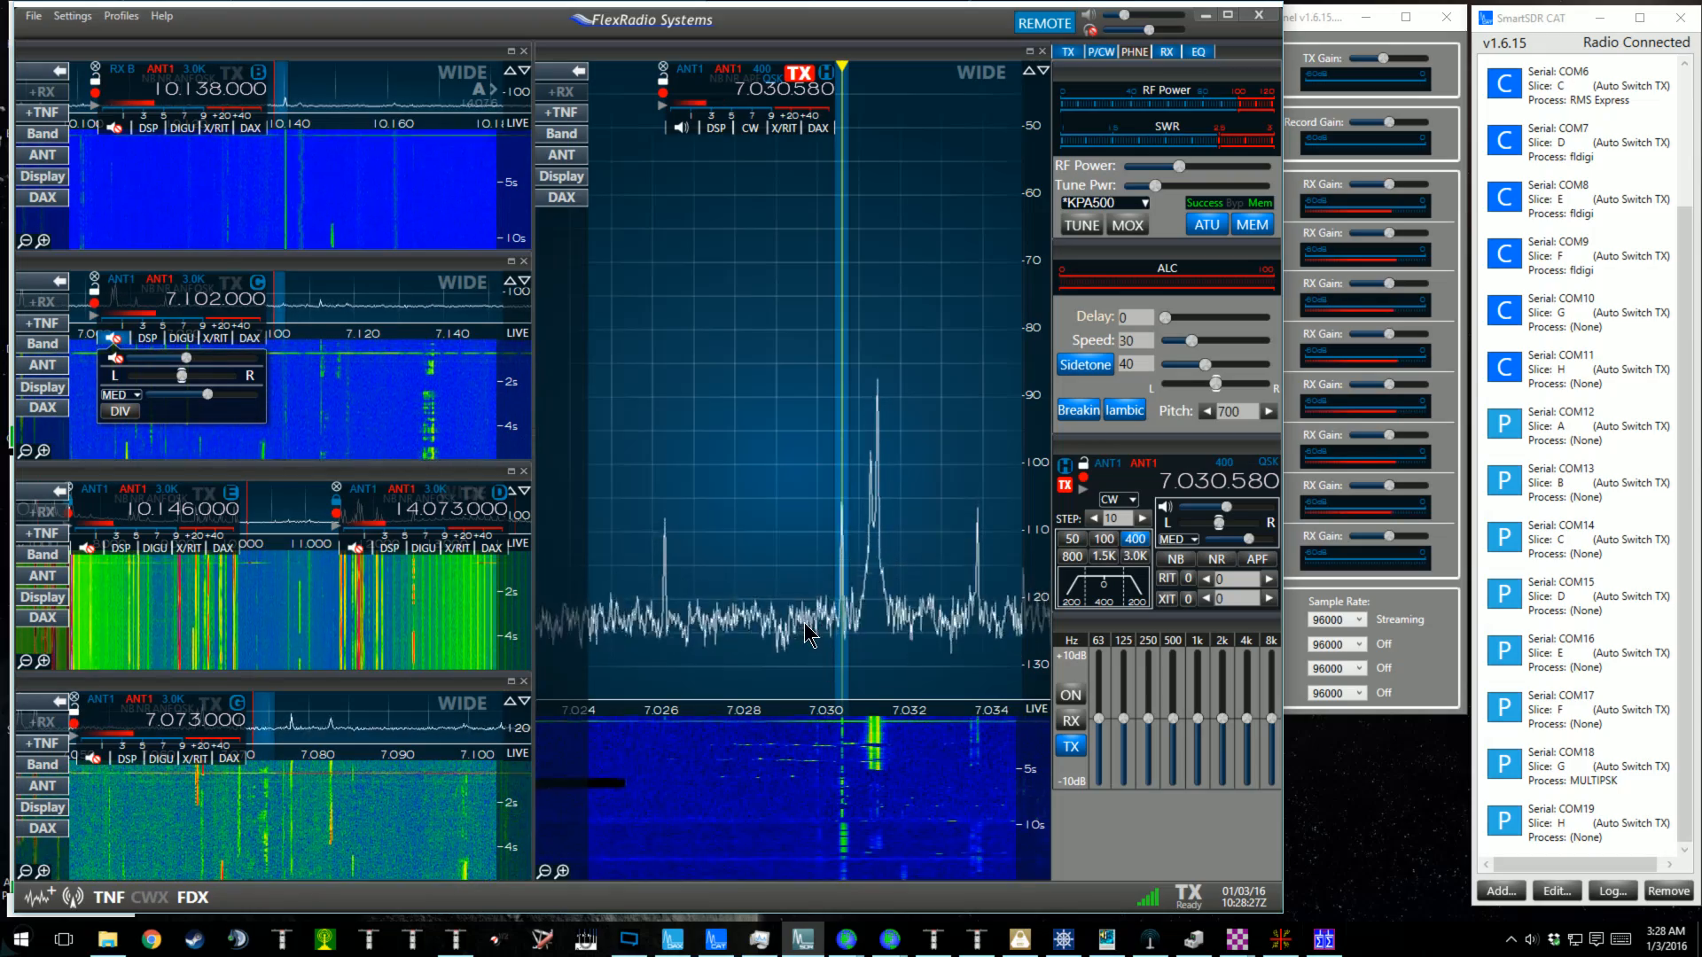
Check the DAXIQ channel of slice H's panadapter against the DAX Control Panel's IQ streams and the SDR-Bridge assignment, and minimize SDR-Bridge.
{"action": "left_click", "coordinate": [561, 197]}
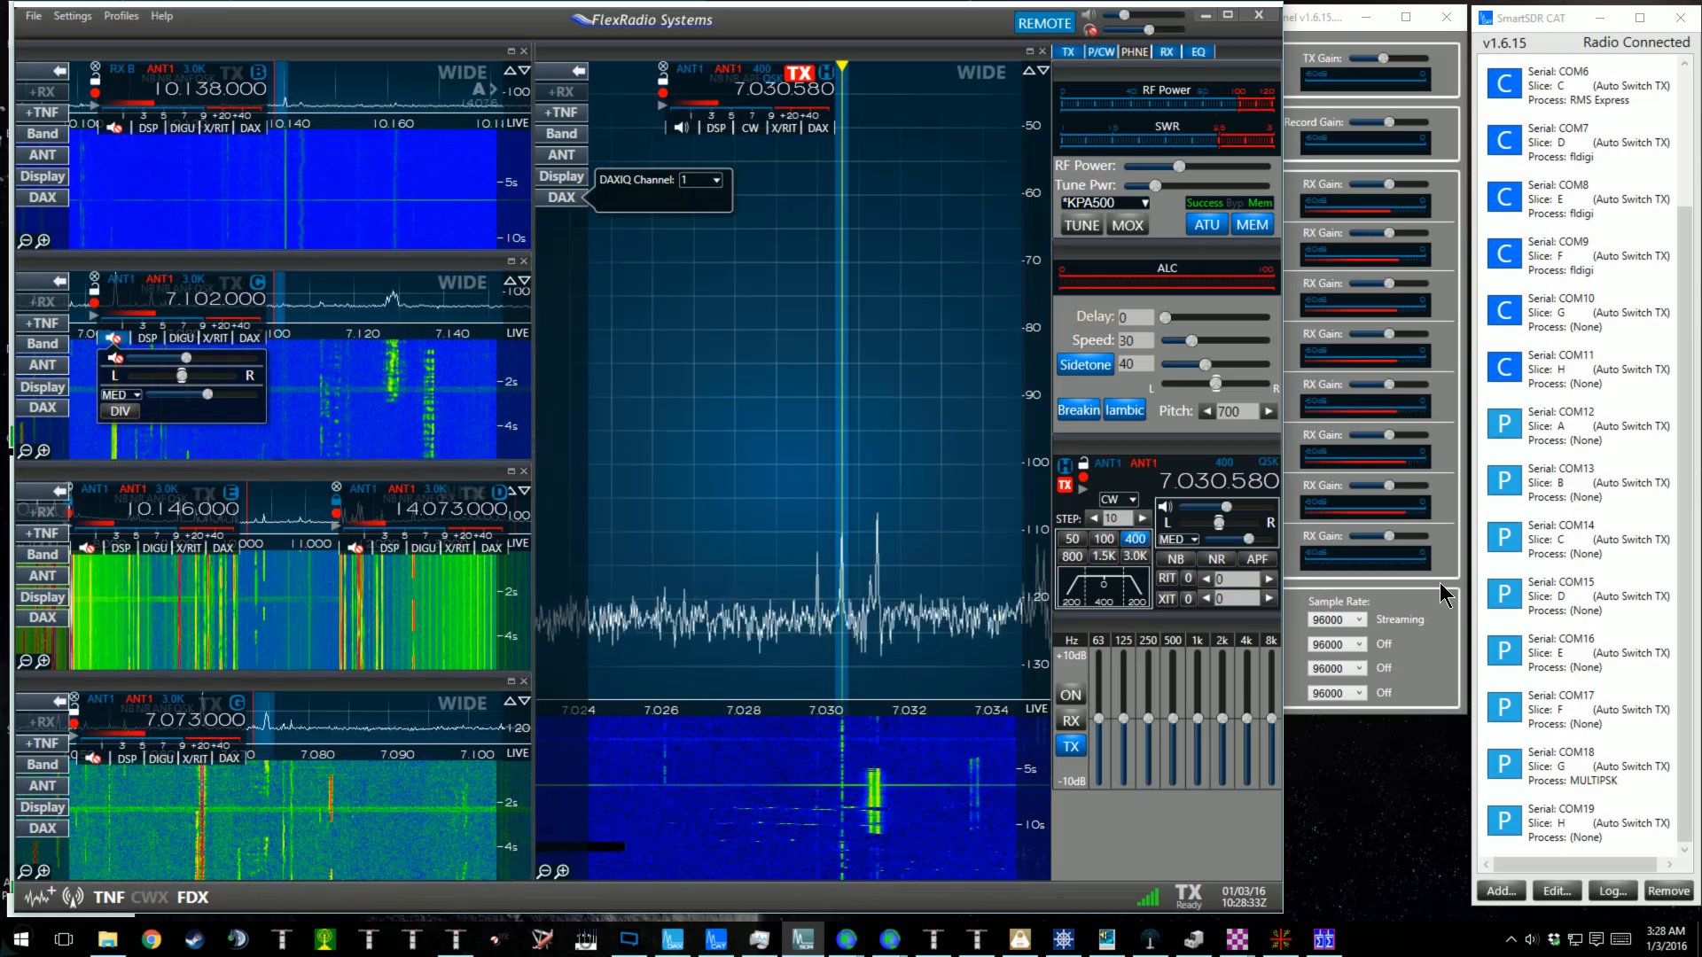
{"action": "left_click", "coordinate": [1303, 596]}
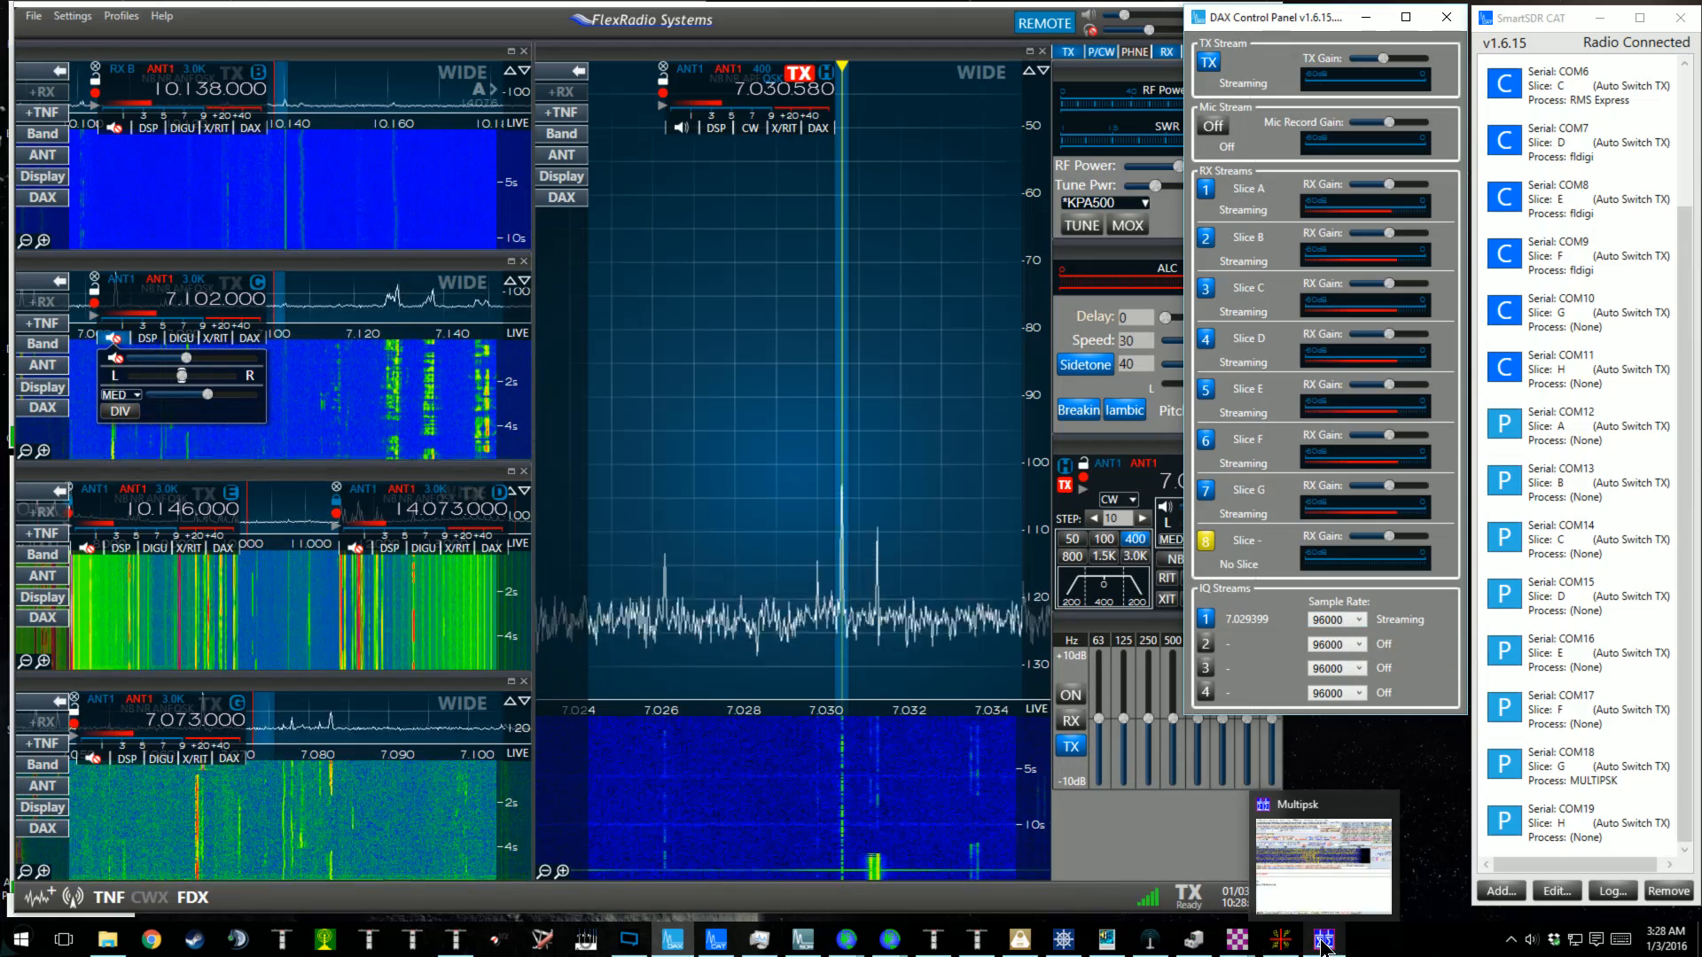
{"action": "mouse_move", "coordinate": [1193, 946]}
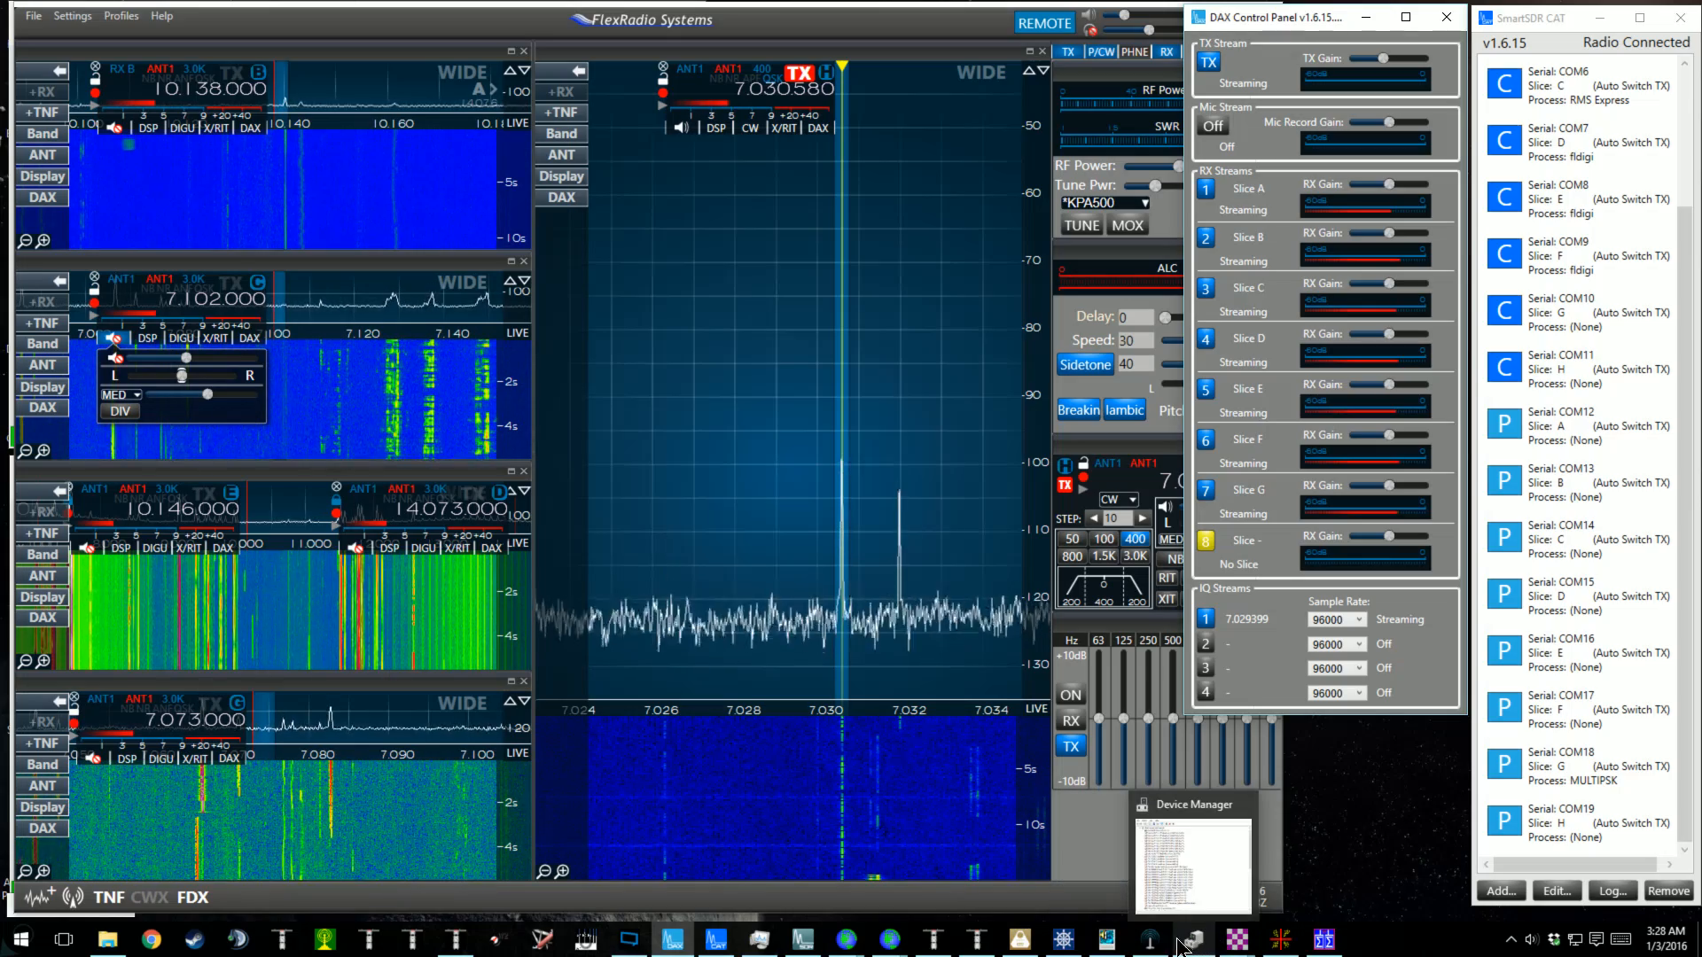
{"action": "left_click", "coordinate": [1062, 944]}
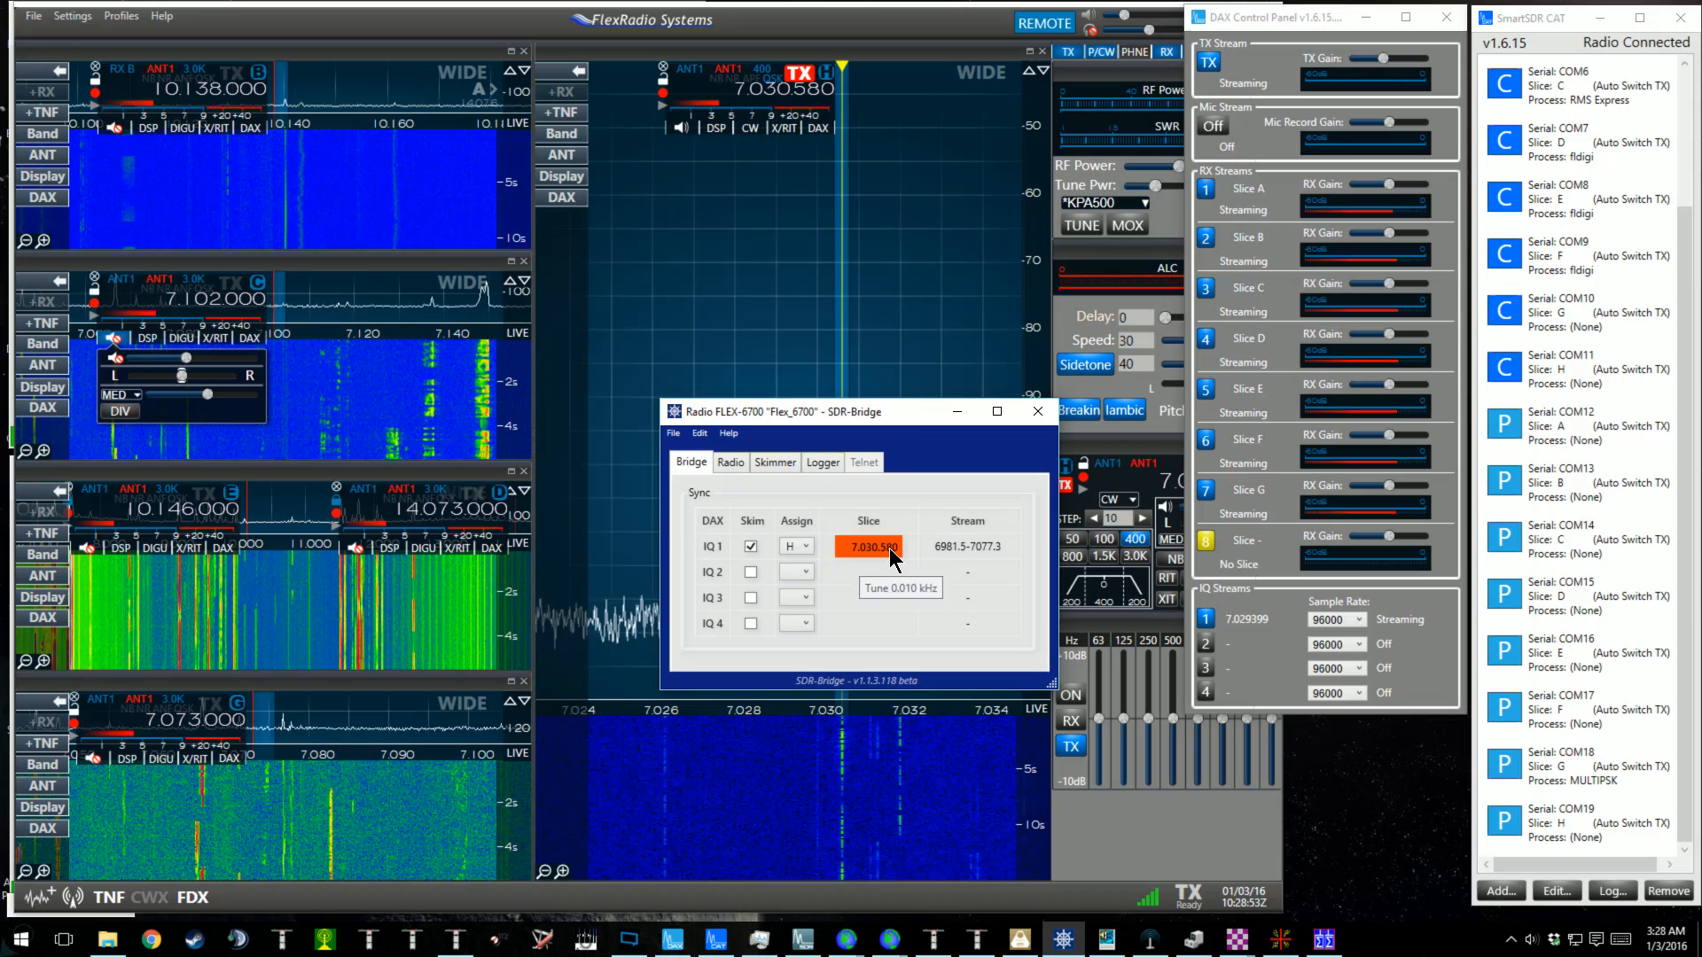
{"action": "left_click", "coordinate": [957, 412]}
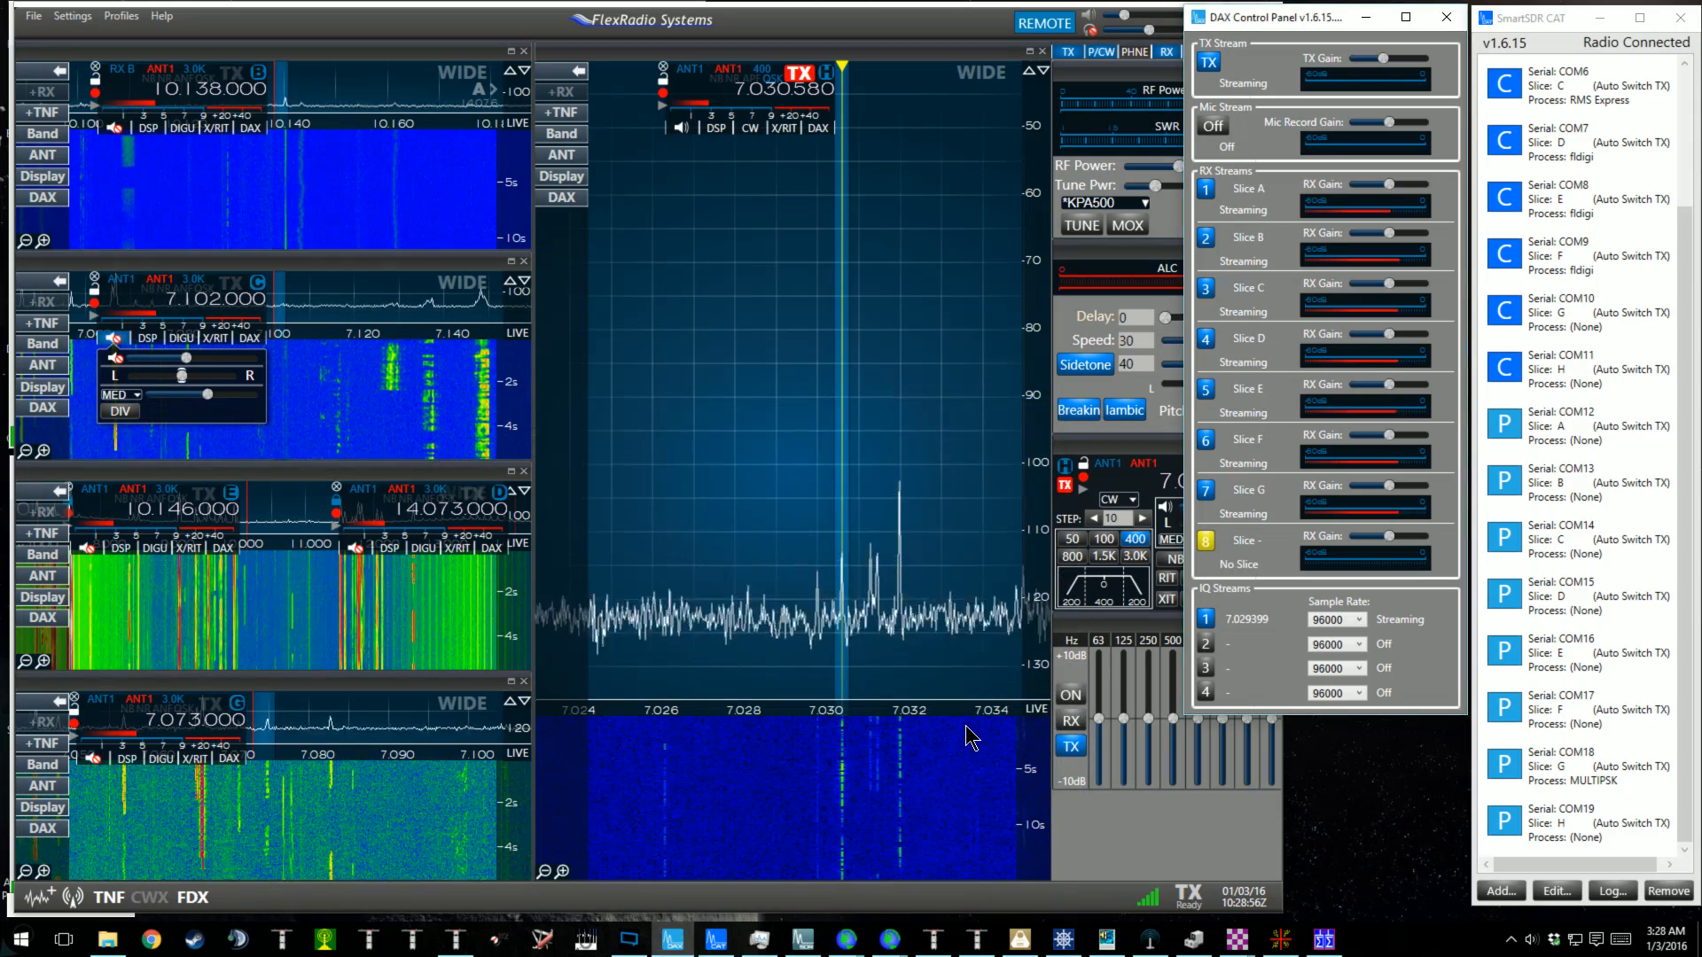
Switch to CW Skimmer, examine the decoded signals around 7030 kHz, and survey all open windows.
{"action": "left_click", "coordinate": [1108, 945]}
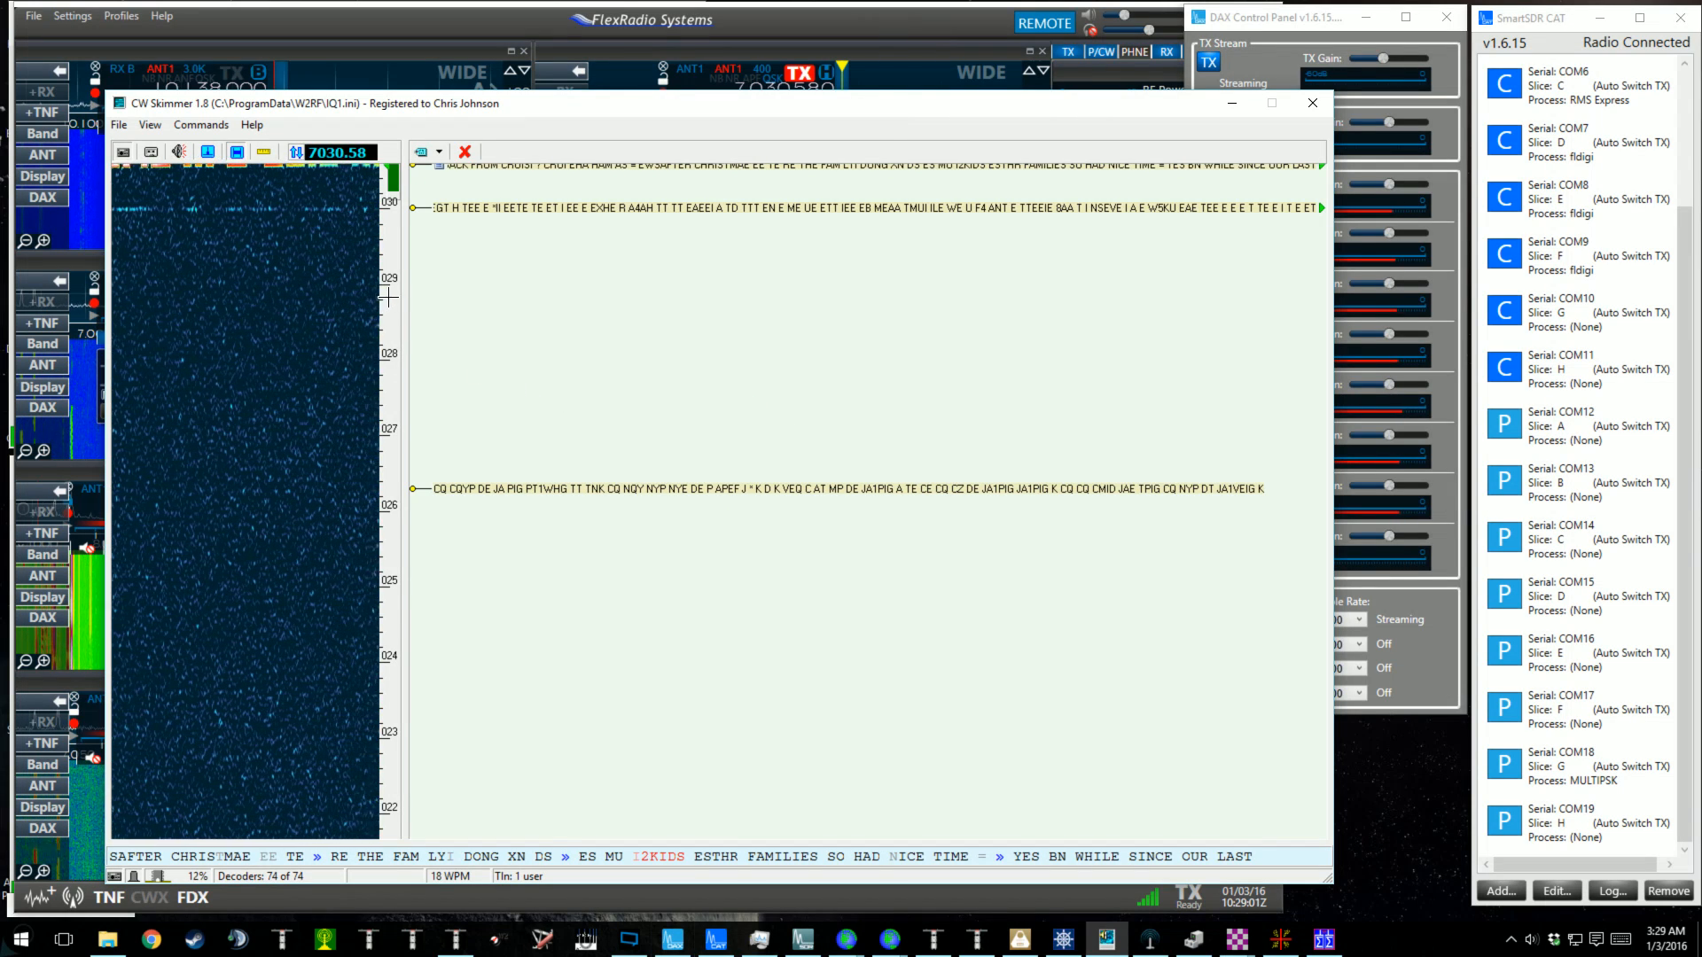
{"action": "left_click_drag", "start_coordinate": [388, 297], "coordinate": [394, 503]}
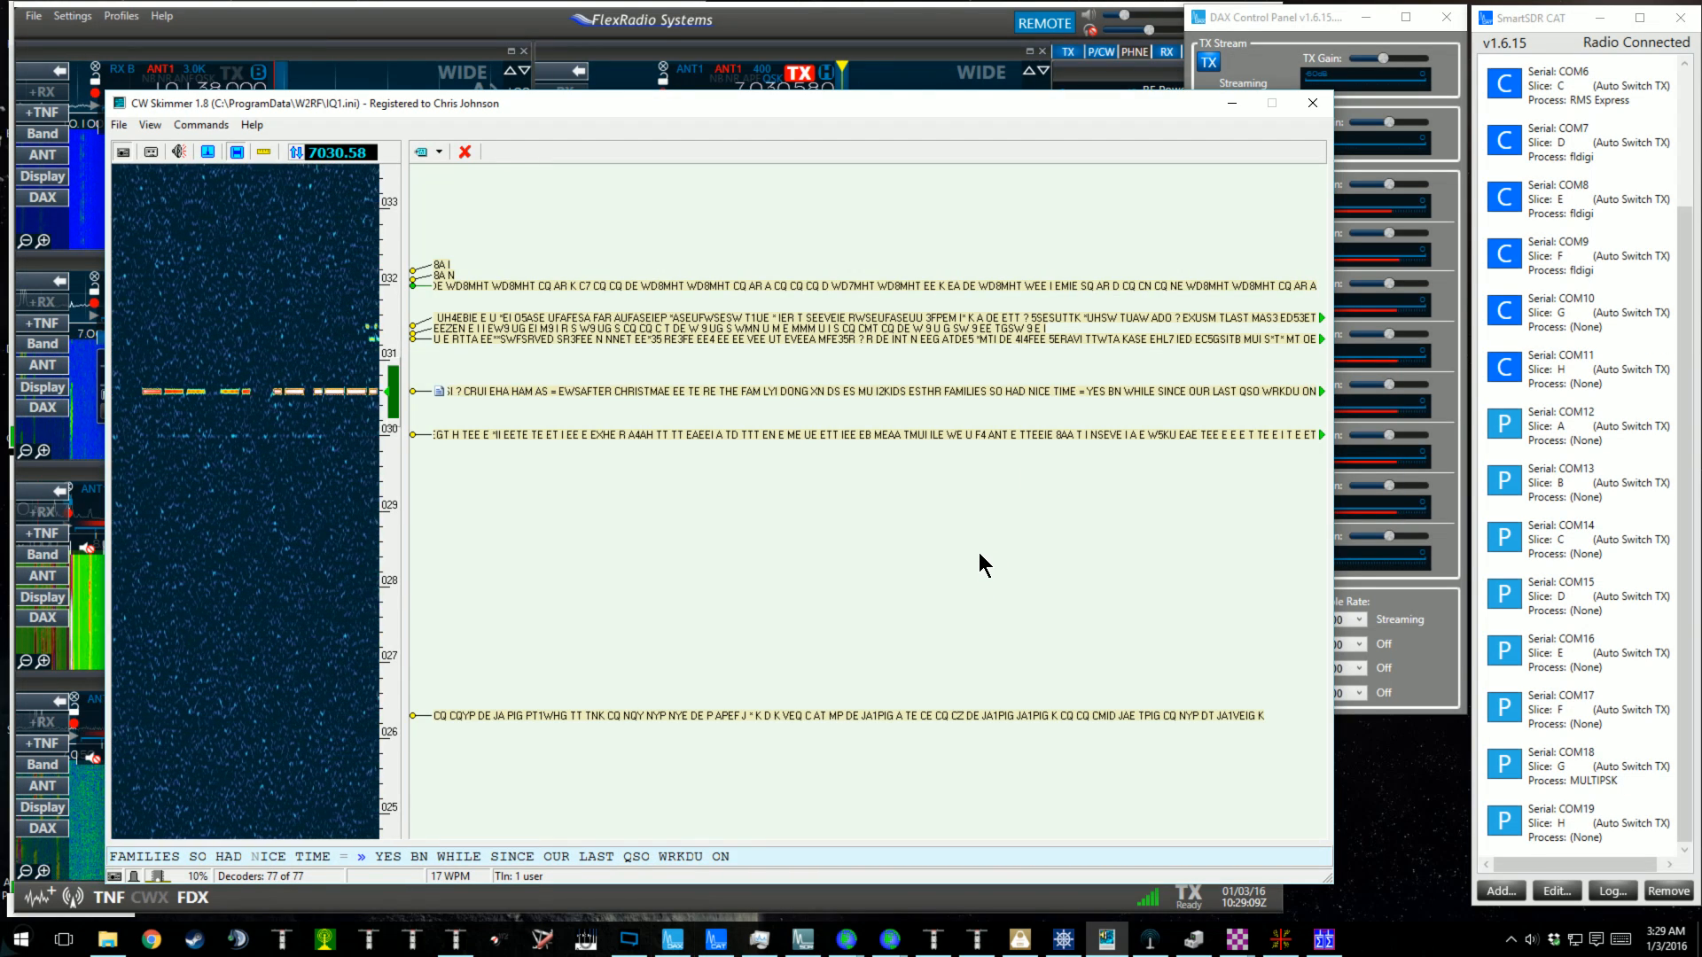
{"action": "key", "text": "super+Tab"}
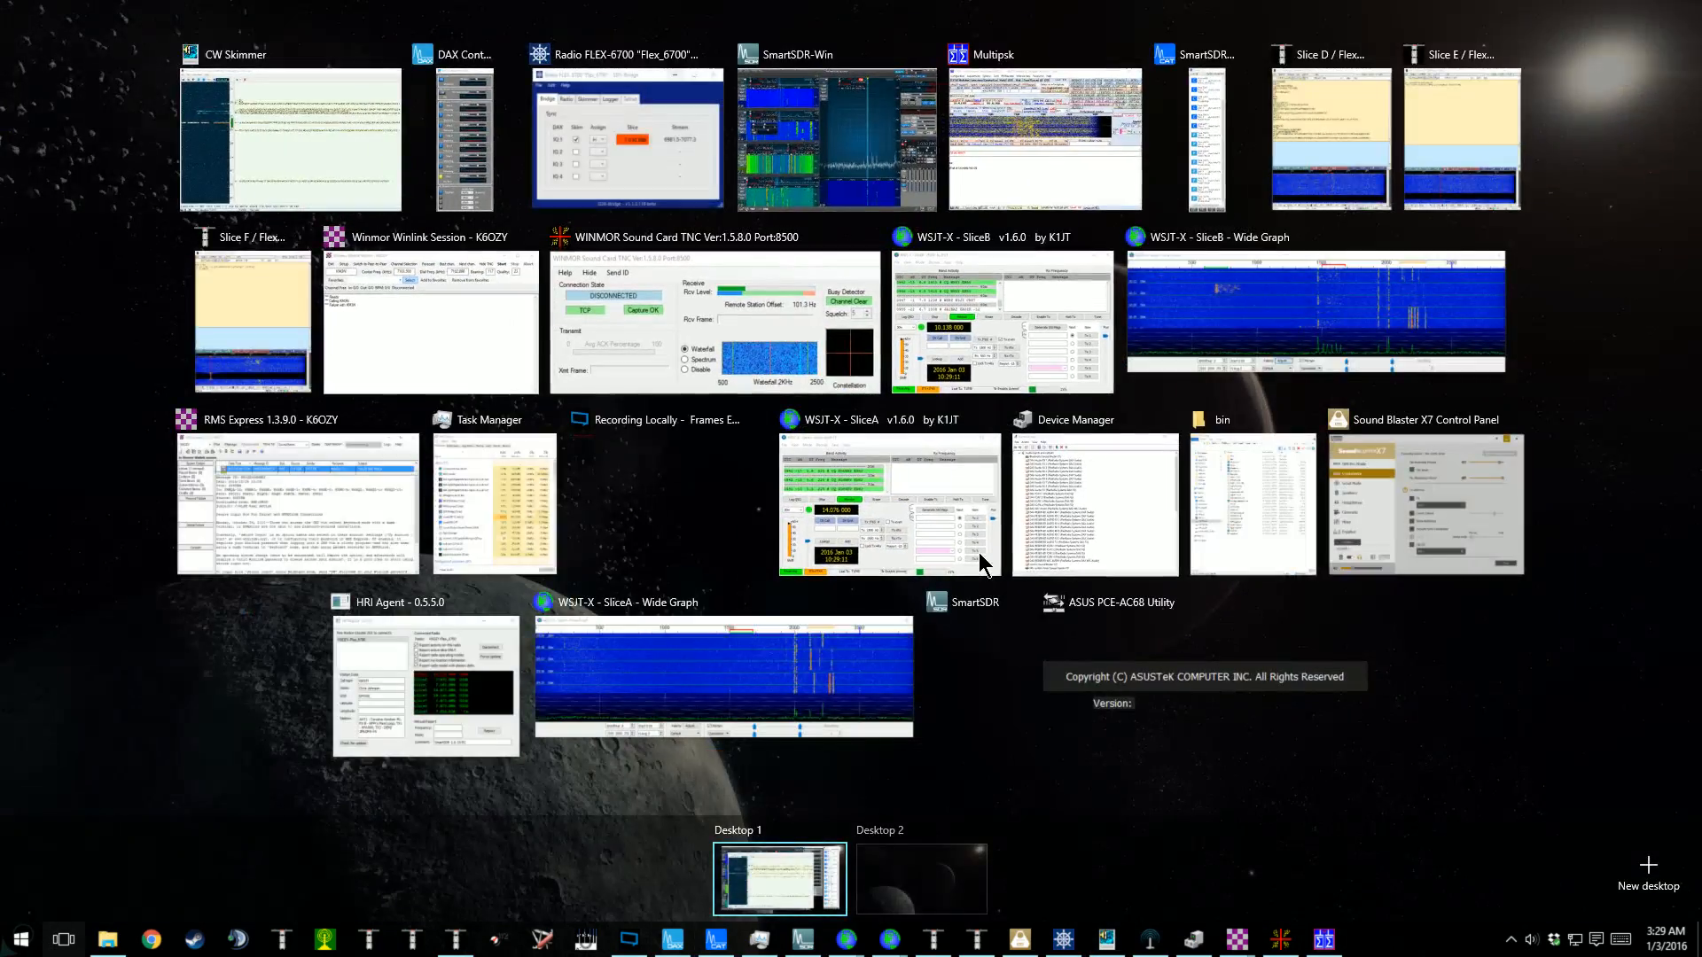
{"action": "key", "text": "super+Tab"}
{"action": "key", "text": "super+Tab"}
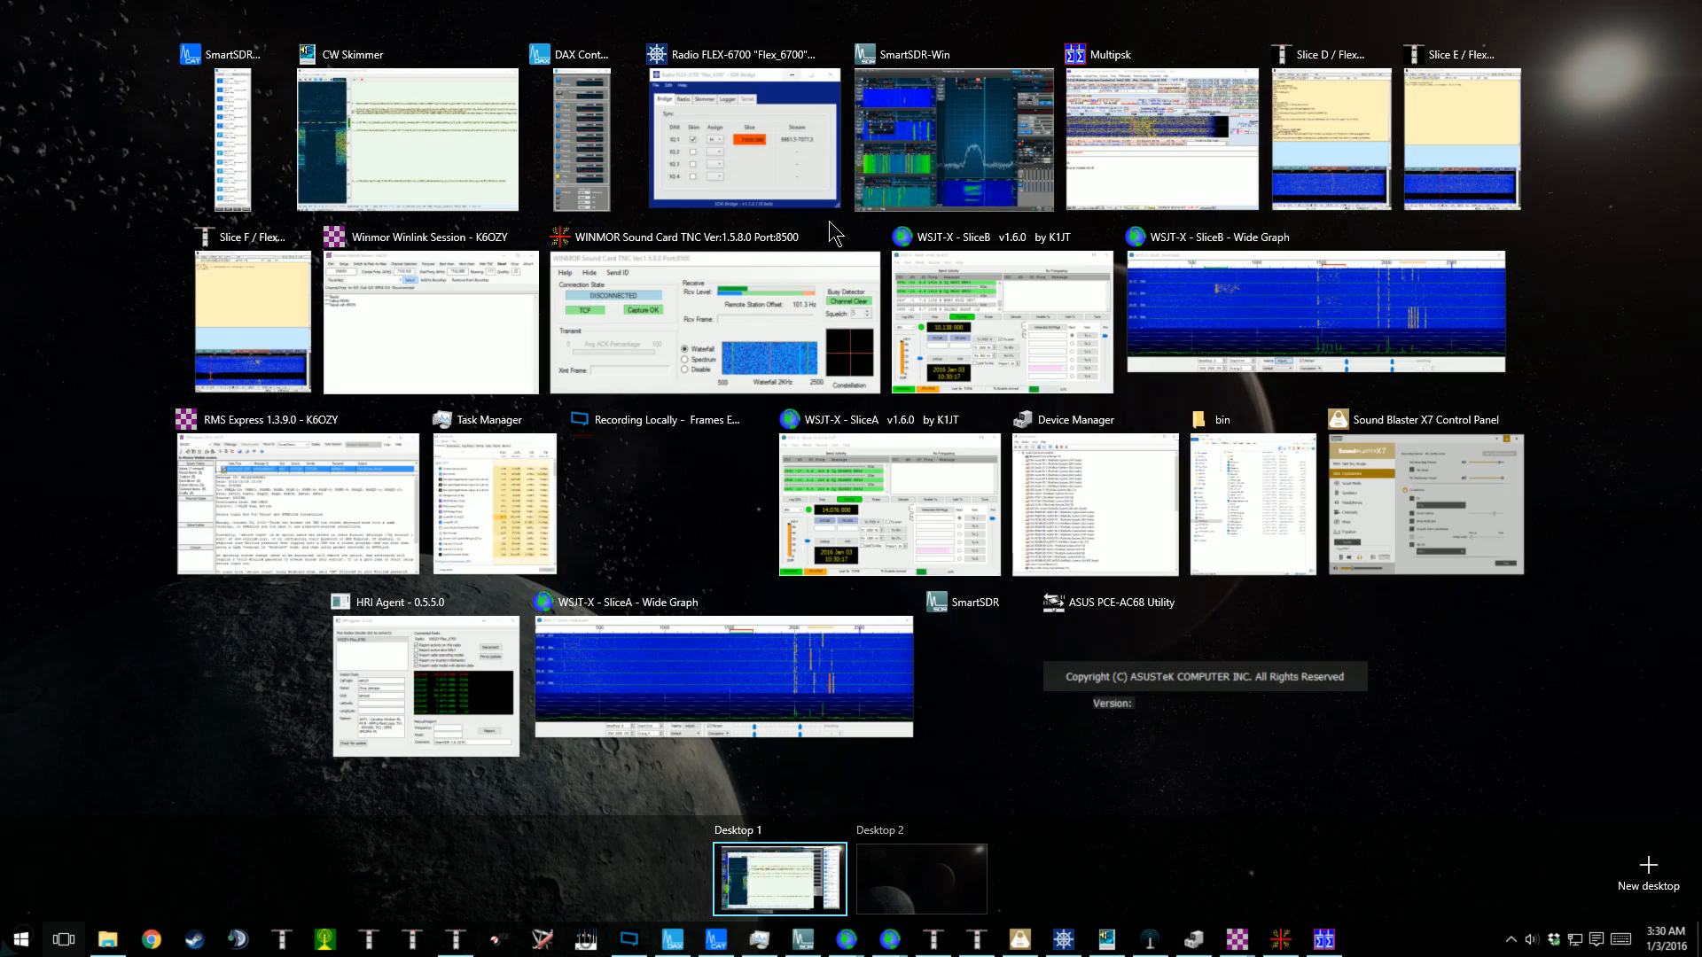
Switch to SmartSDR, open the Profile Manager, and look through its global, transmit and microphone profile lists.
{"action": "left_click", "coordinate": [993, 128]}
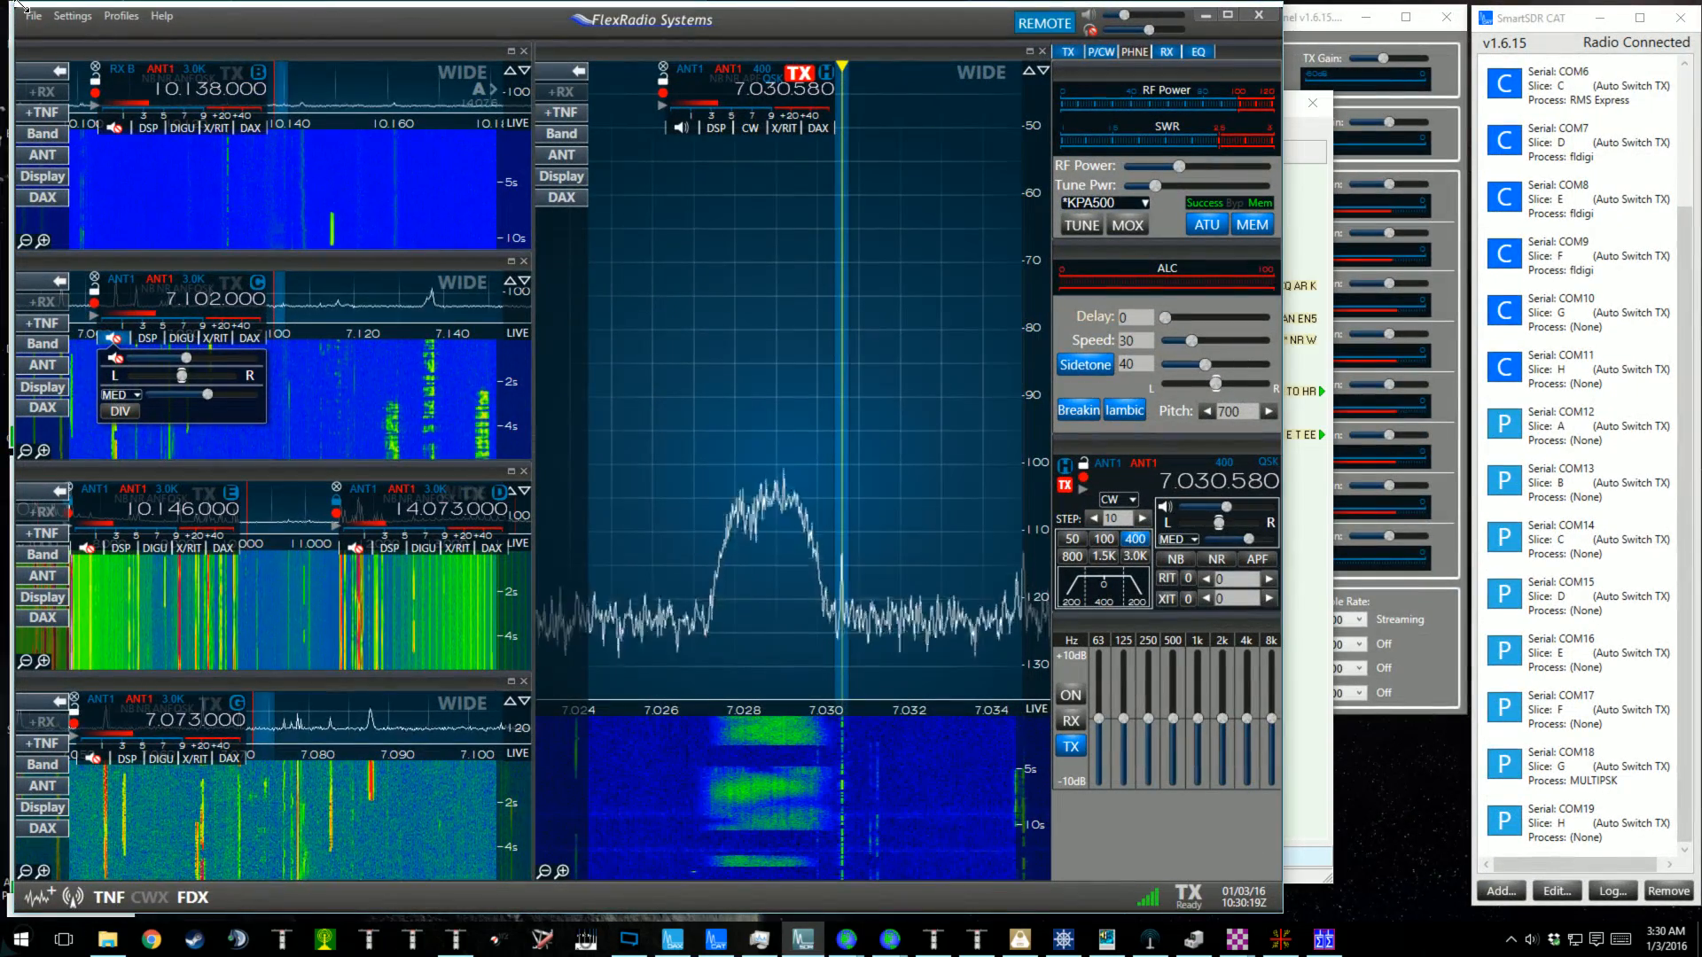
{"action": "left_click", "coordinate": [121, 16]}
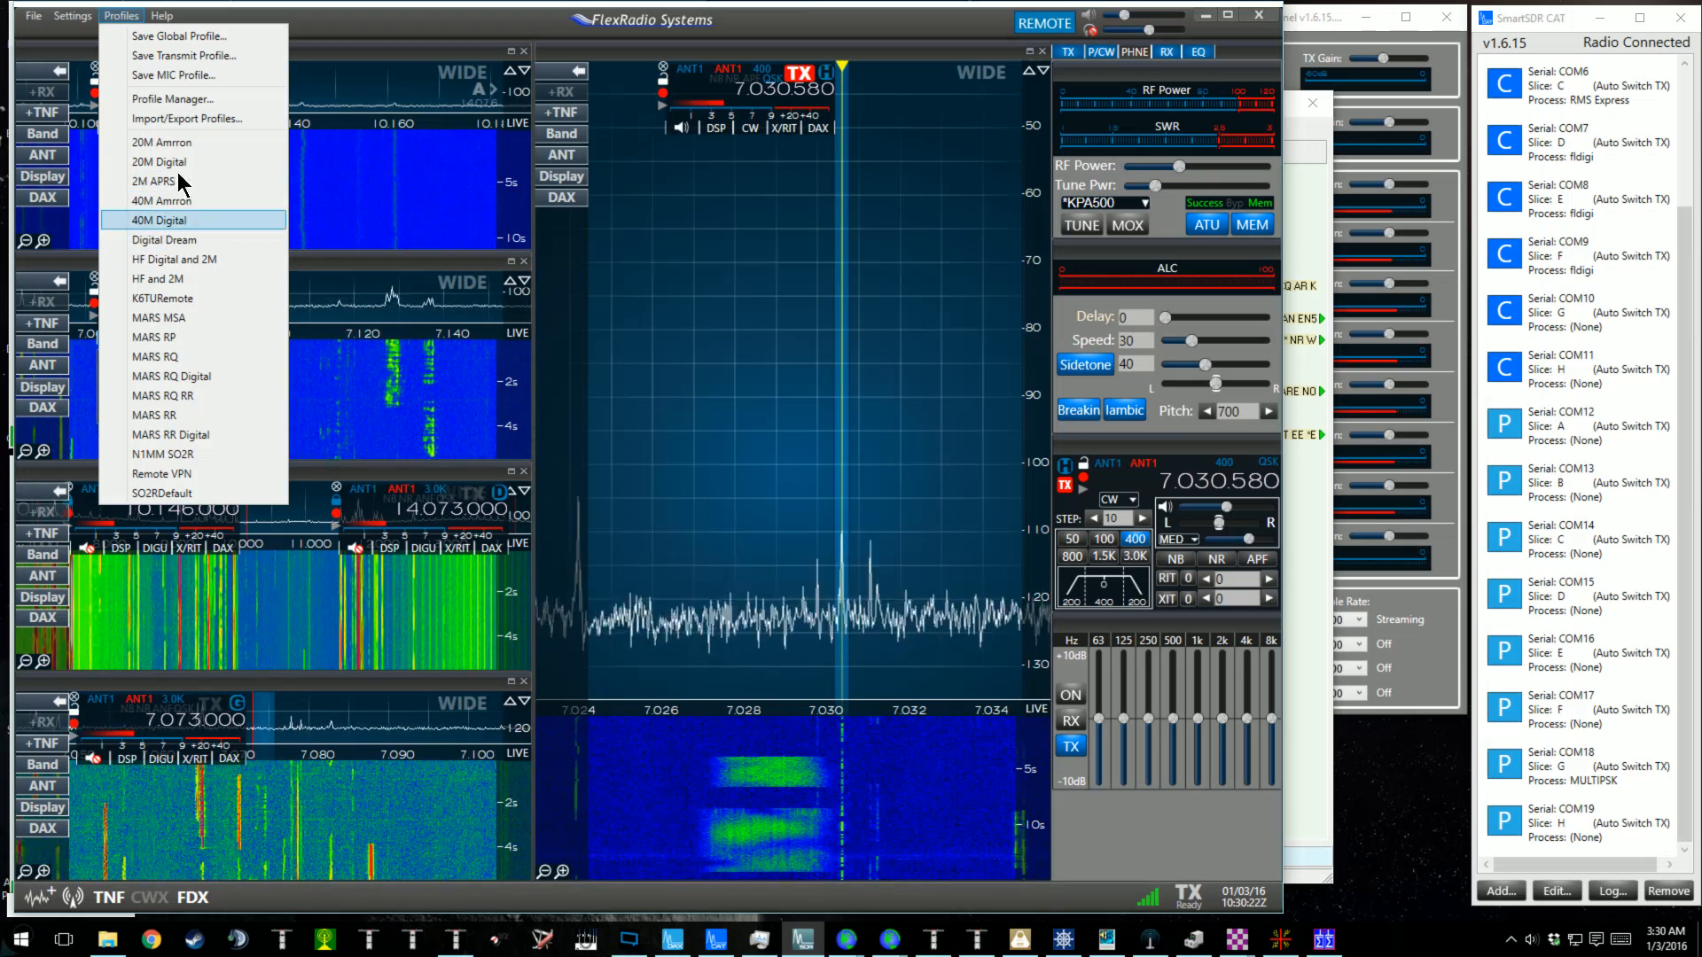
{"action": "left_click", "coordinate": [173, 98]}
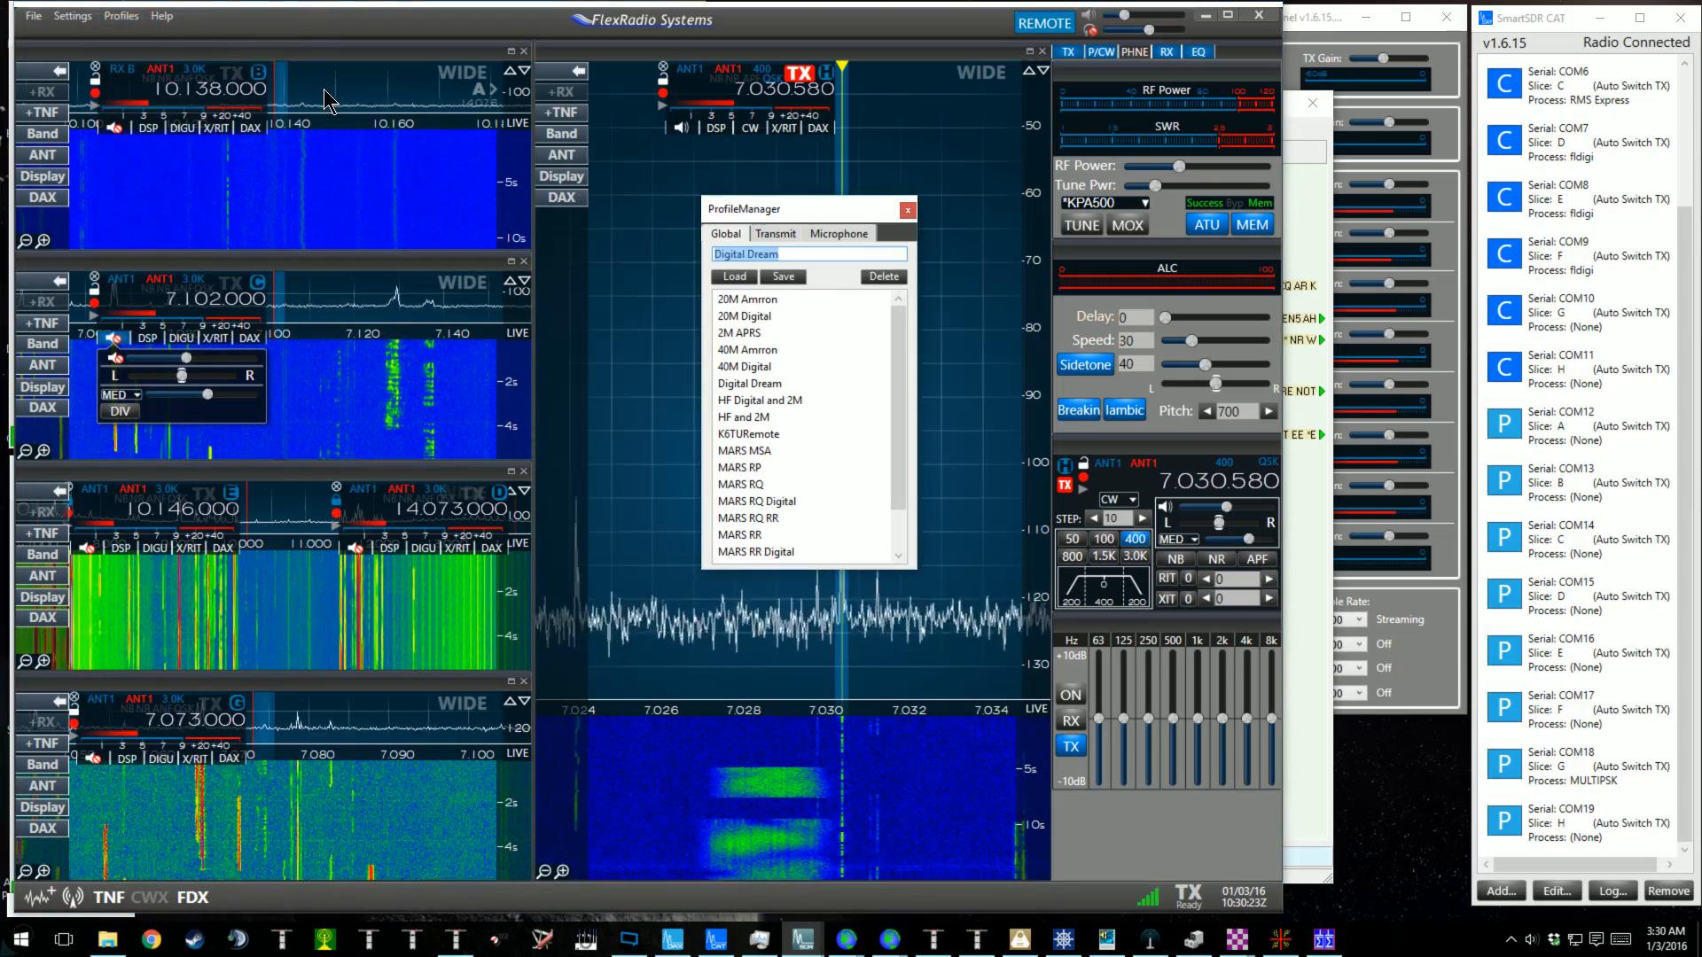
{"action": "left_click", "coordinate": [780, 234]}
{"action": "left_click", "coordinate": [843, 237]}
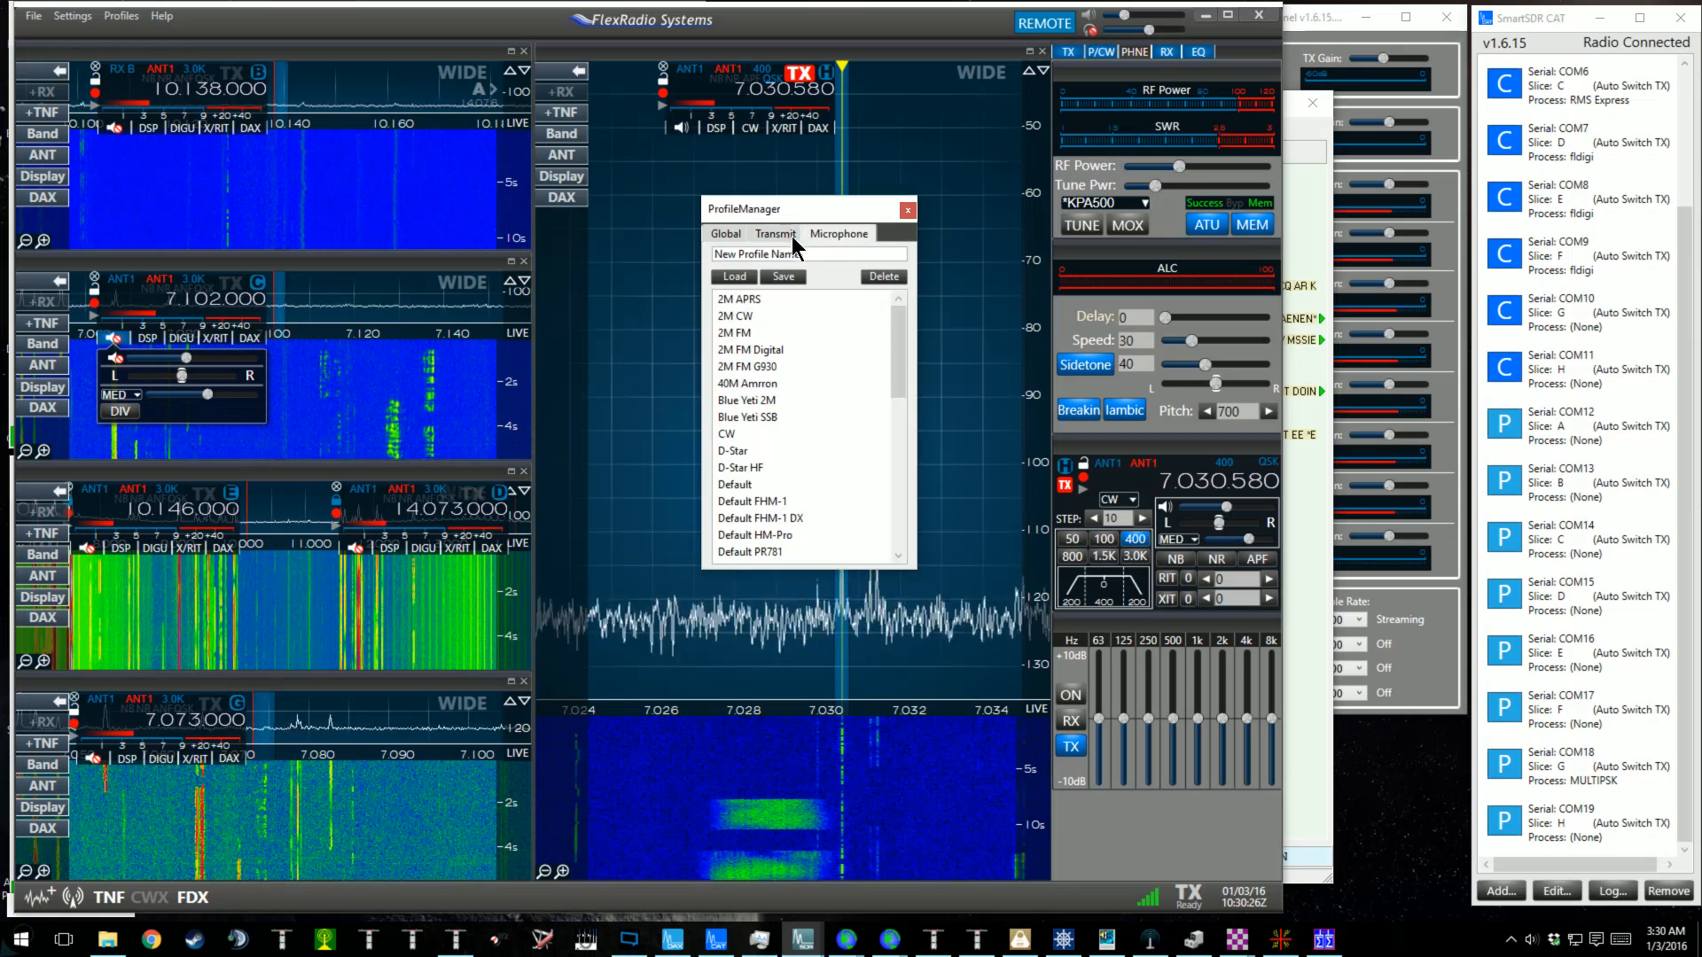
{"action": "left_click", "coordinate": [781, 235]}
{"action": "left_click", "coordinate": [822, 235]}
{"action": "left_click", "coordinate": [755, 234]}
{"action": "left_click", "coordinate": [727, 234]}
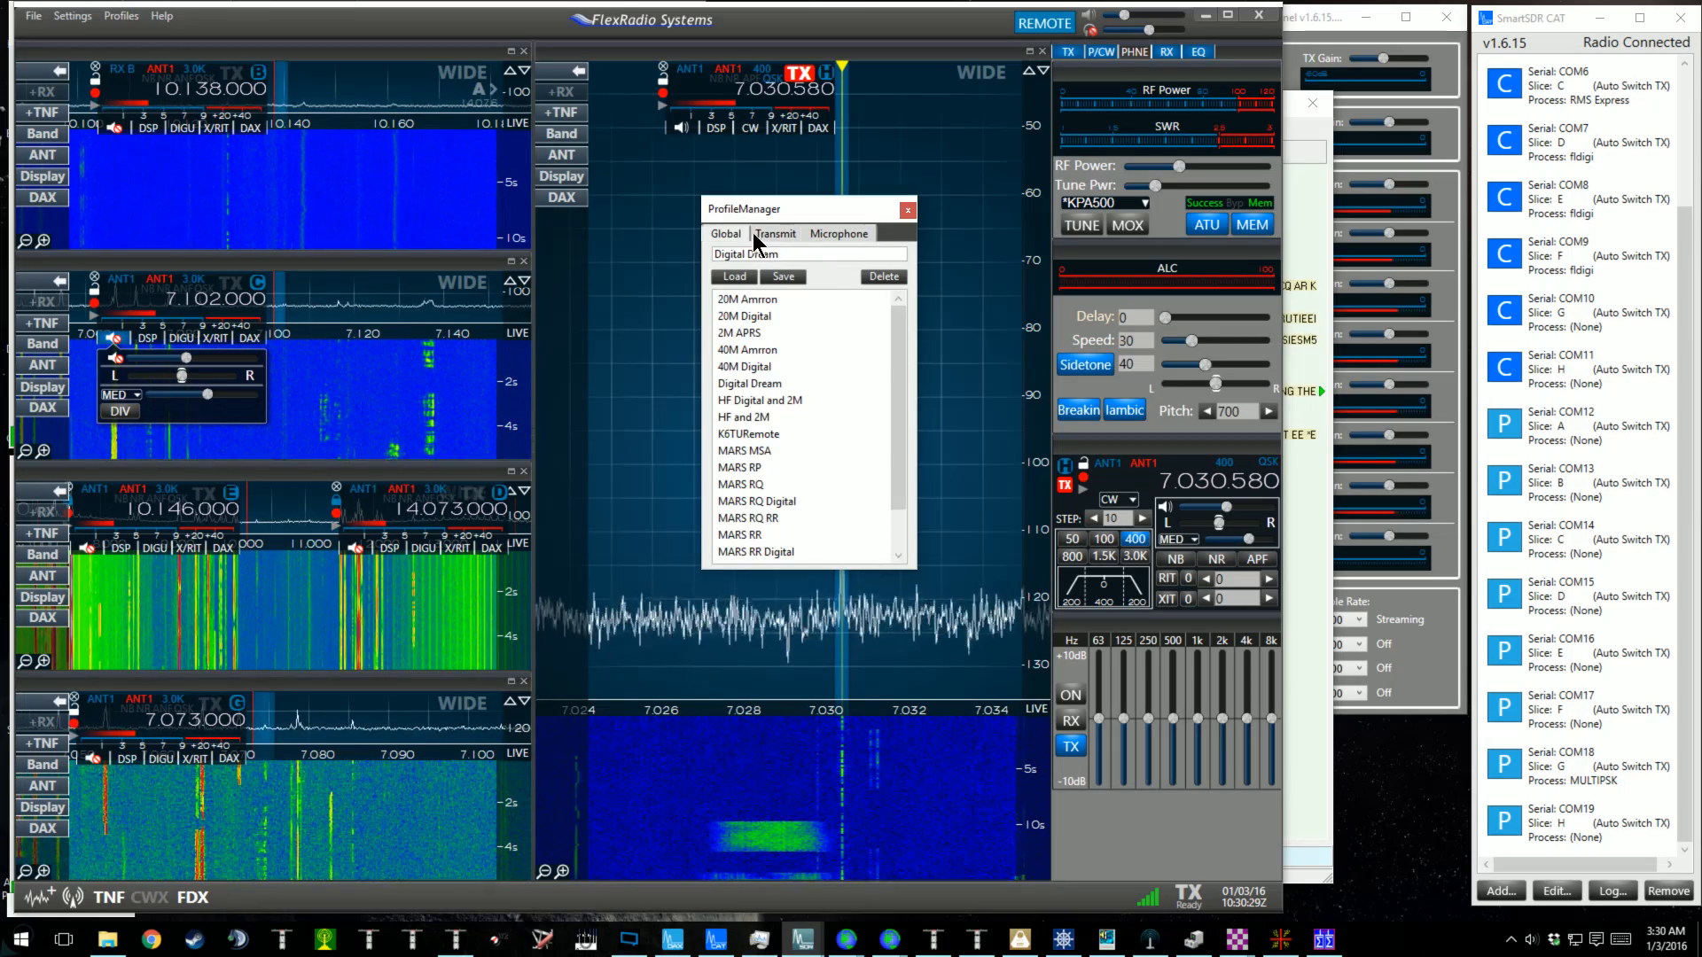
Examine the saved transmit profiles and the full microphone profile list, and close the Profile Manager.
{"action": "left_click", "coordinate": [791, 236]}
{"action": "left_click", "coordinate": [834, 236]}
{"action": "left_click", "coordinate": [781, 236]}
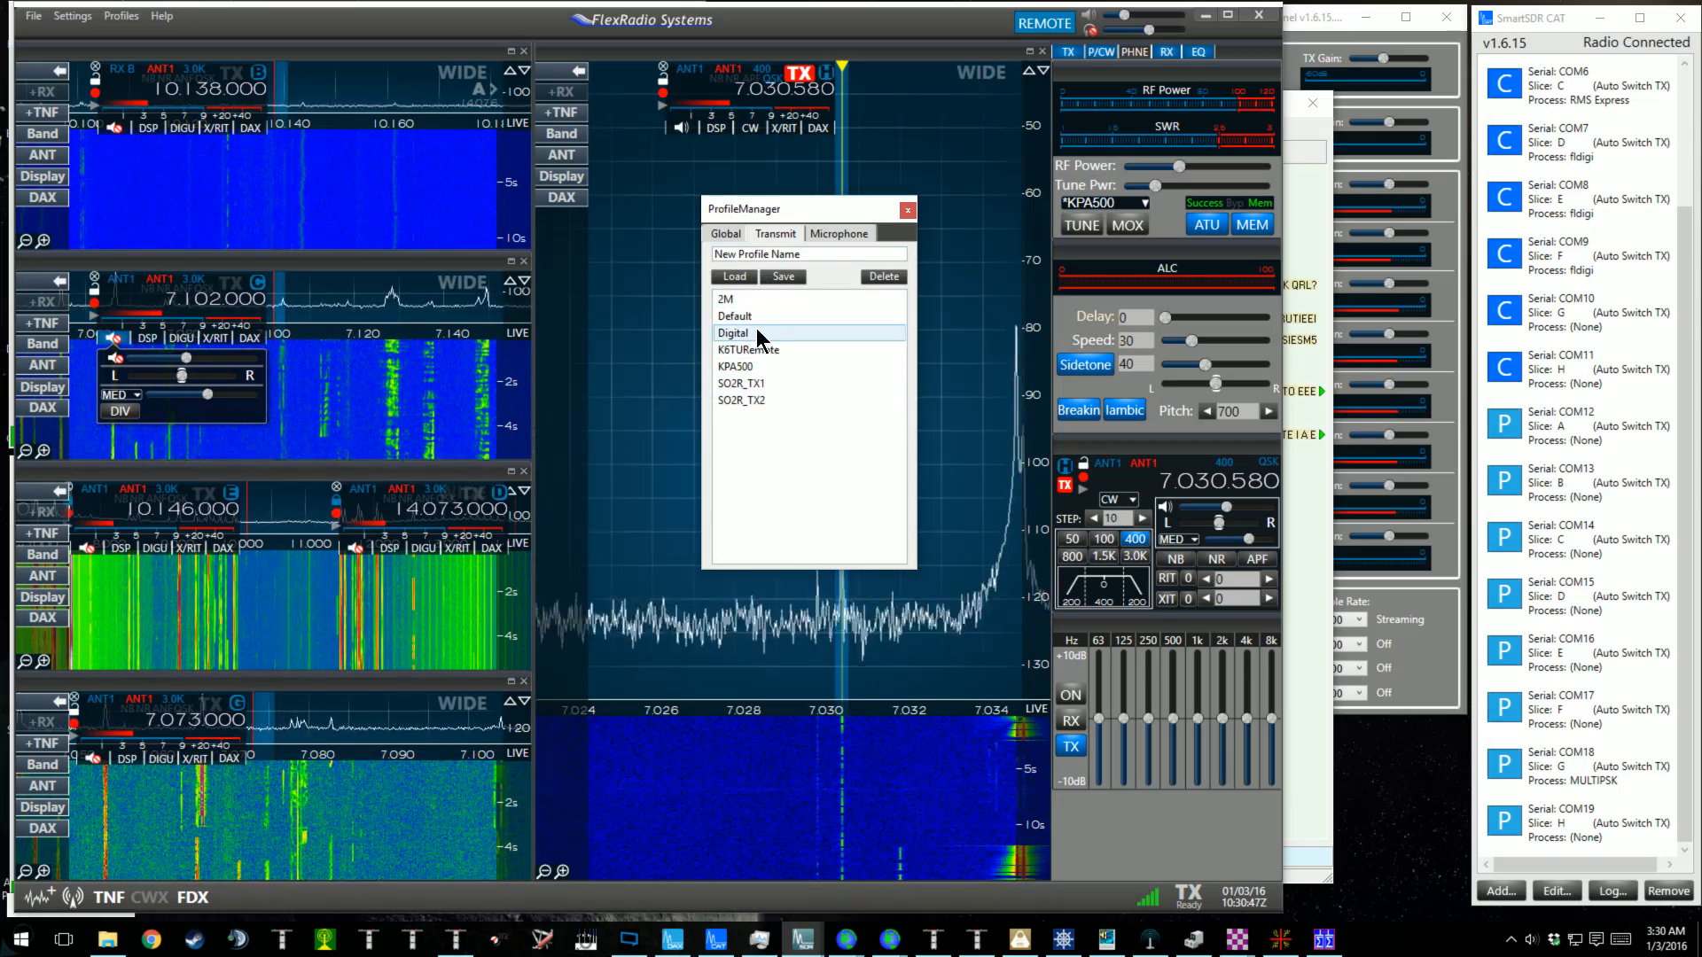
{"action": "left_click", "coordinate": [837, 234]}
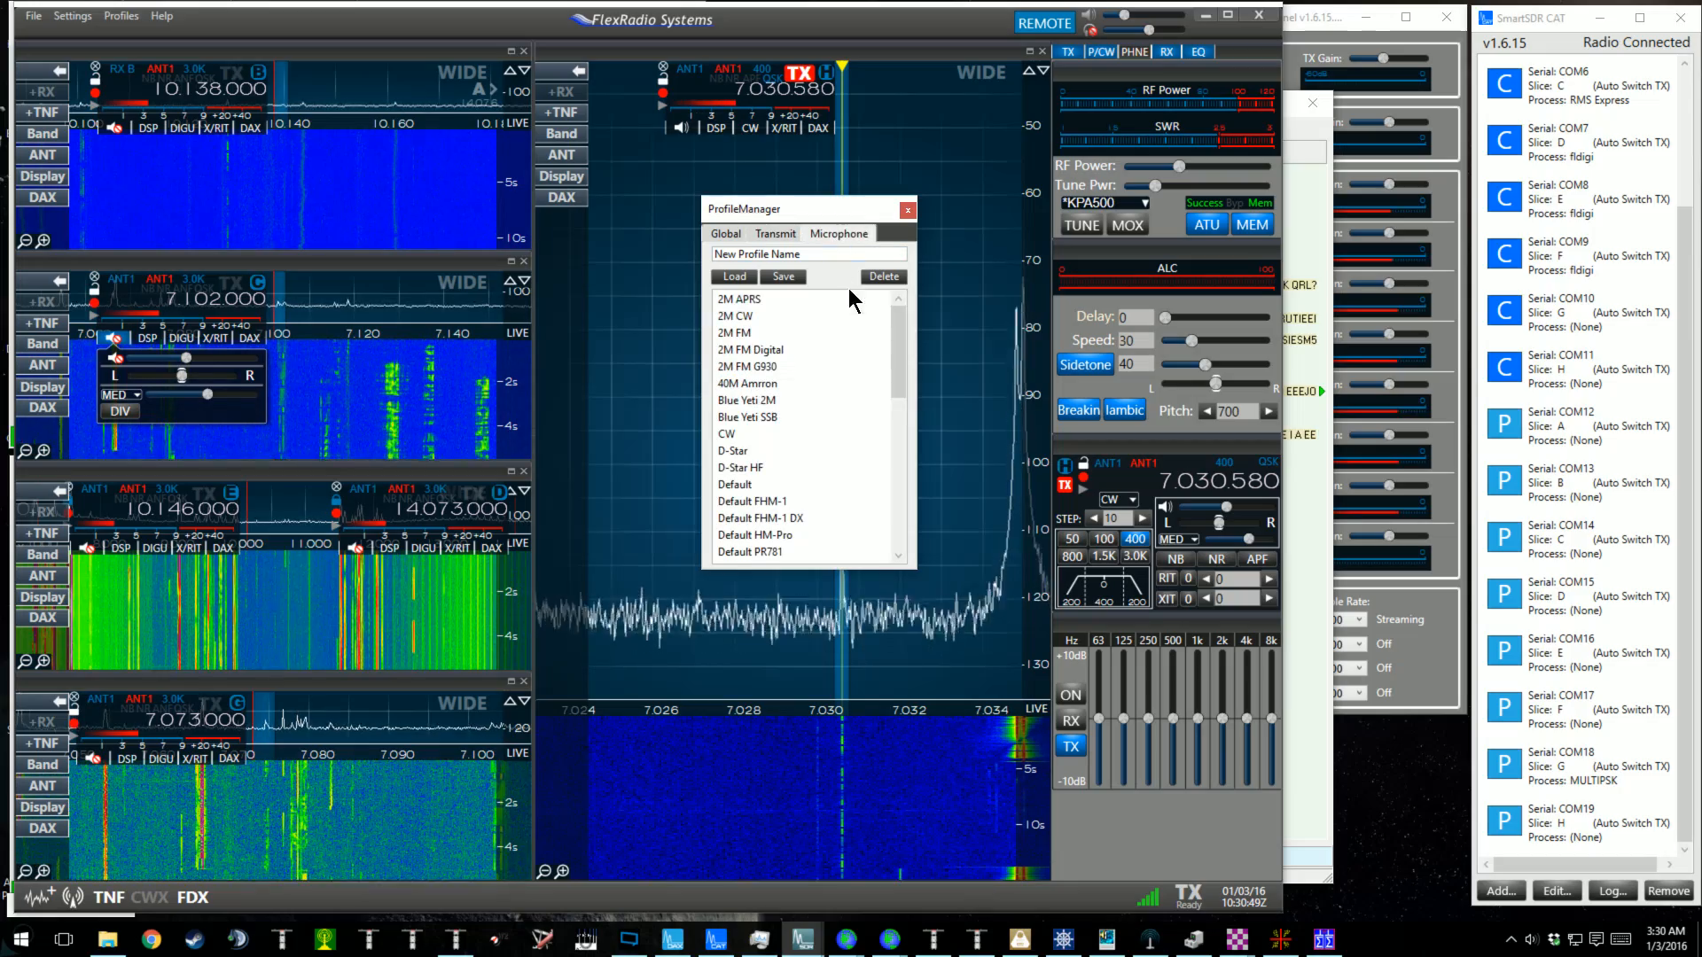
{"action": "left_click_drag", "start_coordinate": [902, 353], "coordinate": [912, 387]}
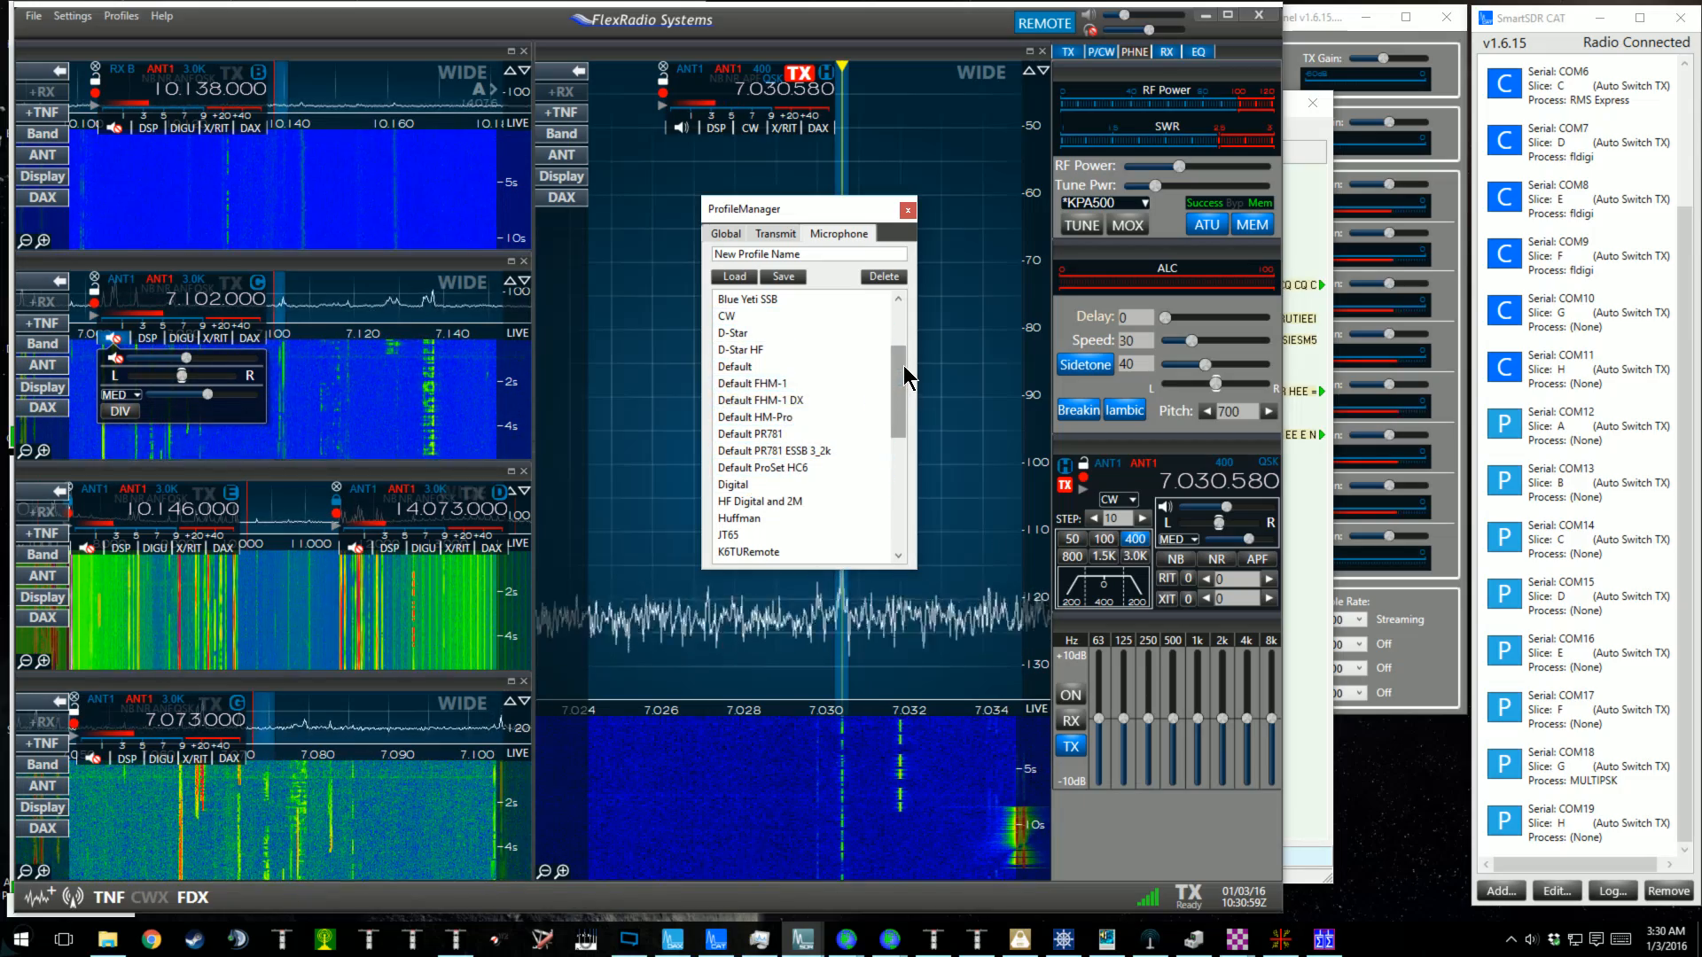
{"action": "left_click_drag", "start_coordinate": [902, 365], "coordinate": [895, 274]}
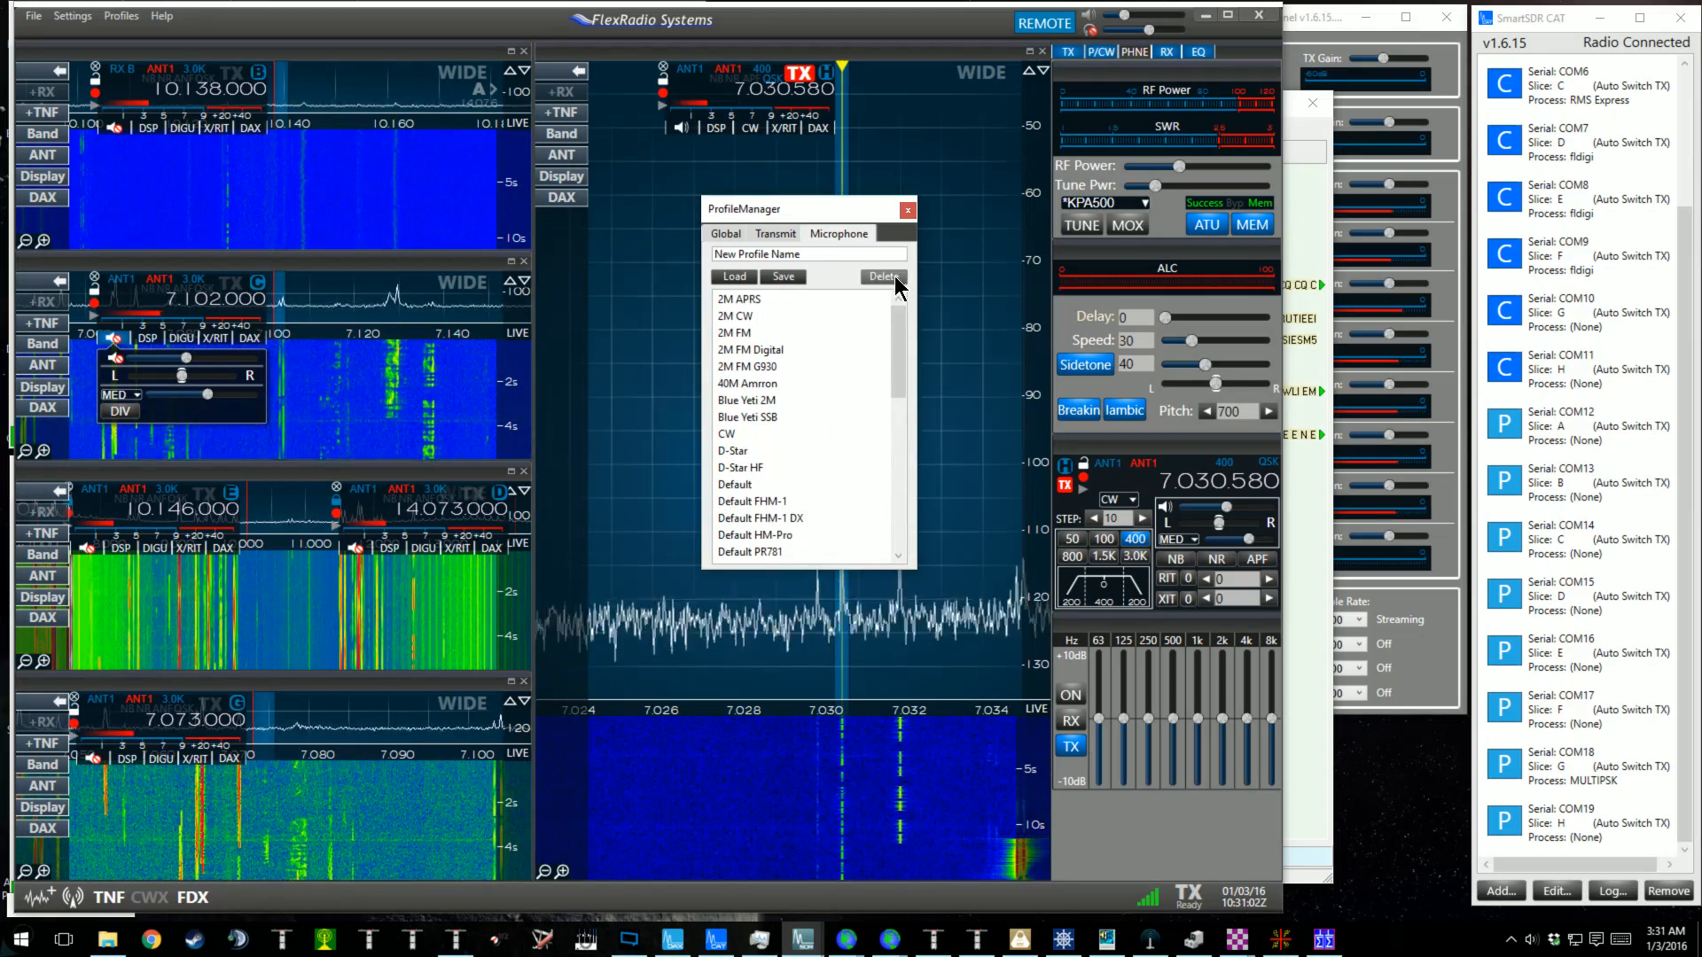
{"action": "left_click", "coordinate": [905, 207]}
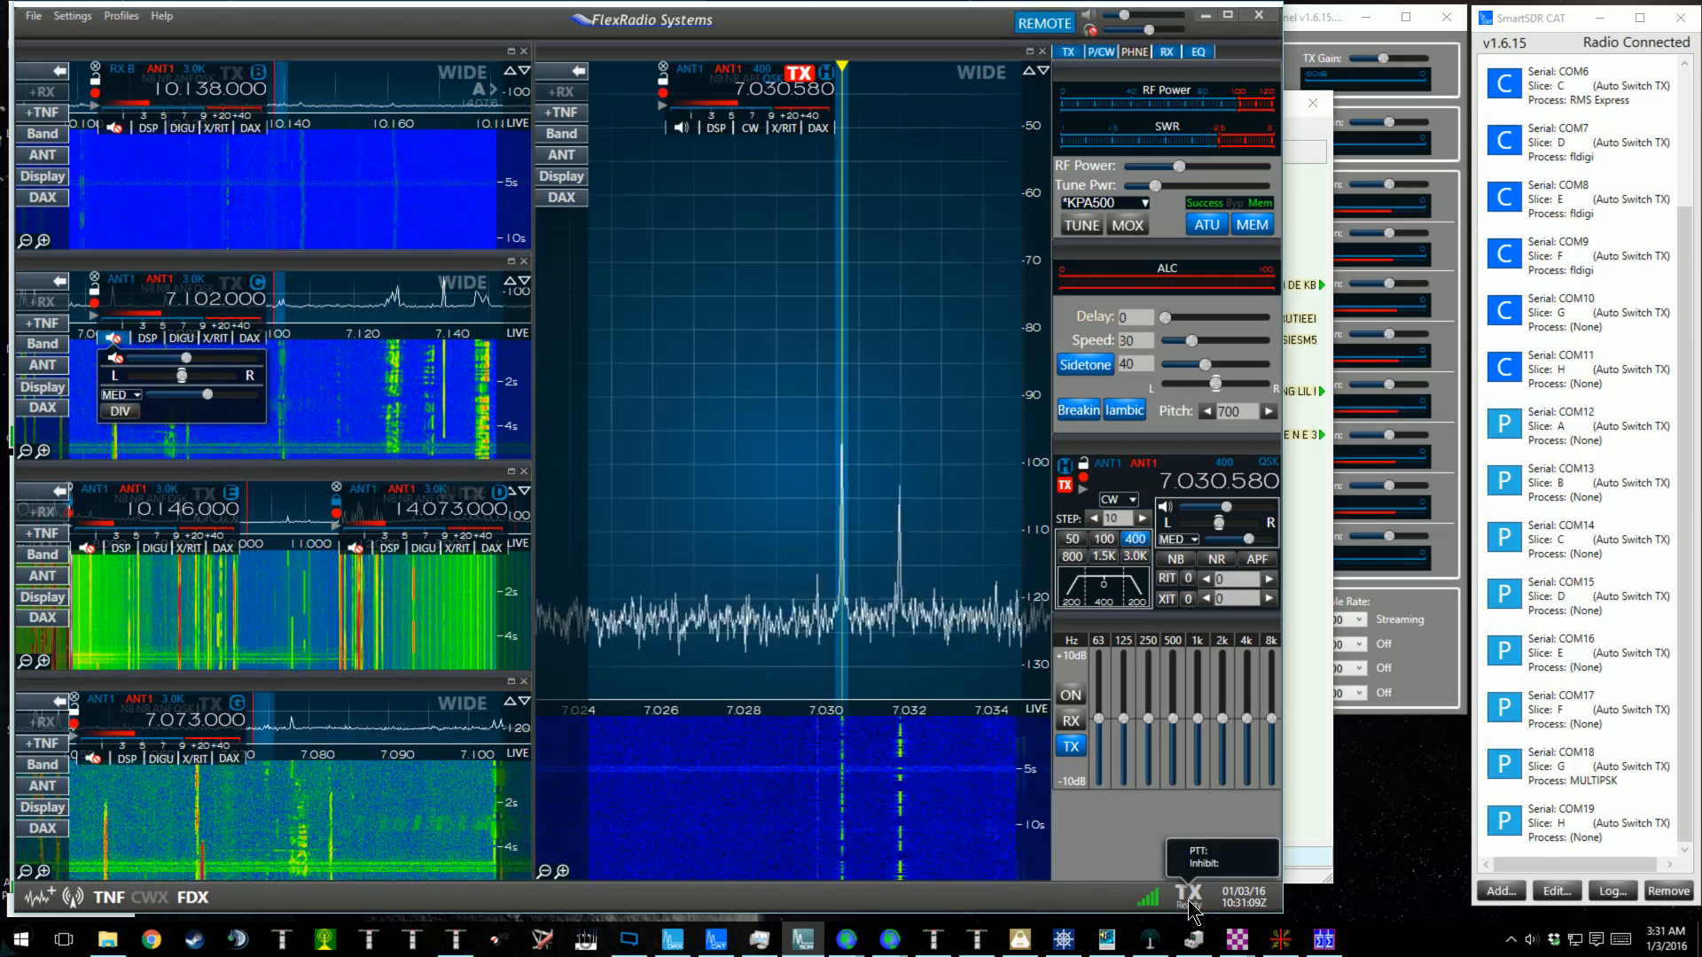
Minimize SmartSDR and CW Skimmer to uncover the WSJT-X and WINMOR windows.
{"action": "mouse_move", "coordinate": [1239, 945]}
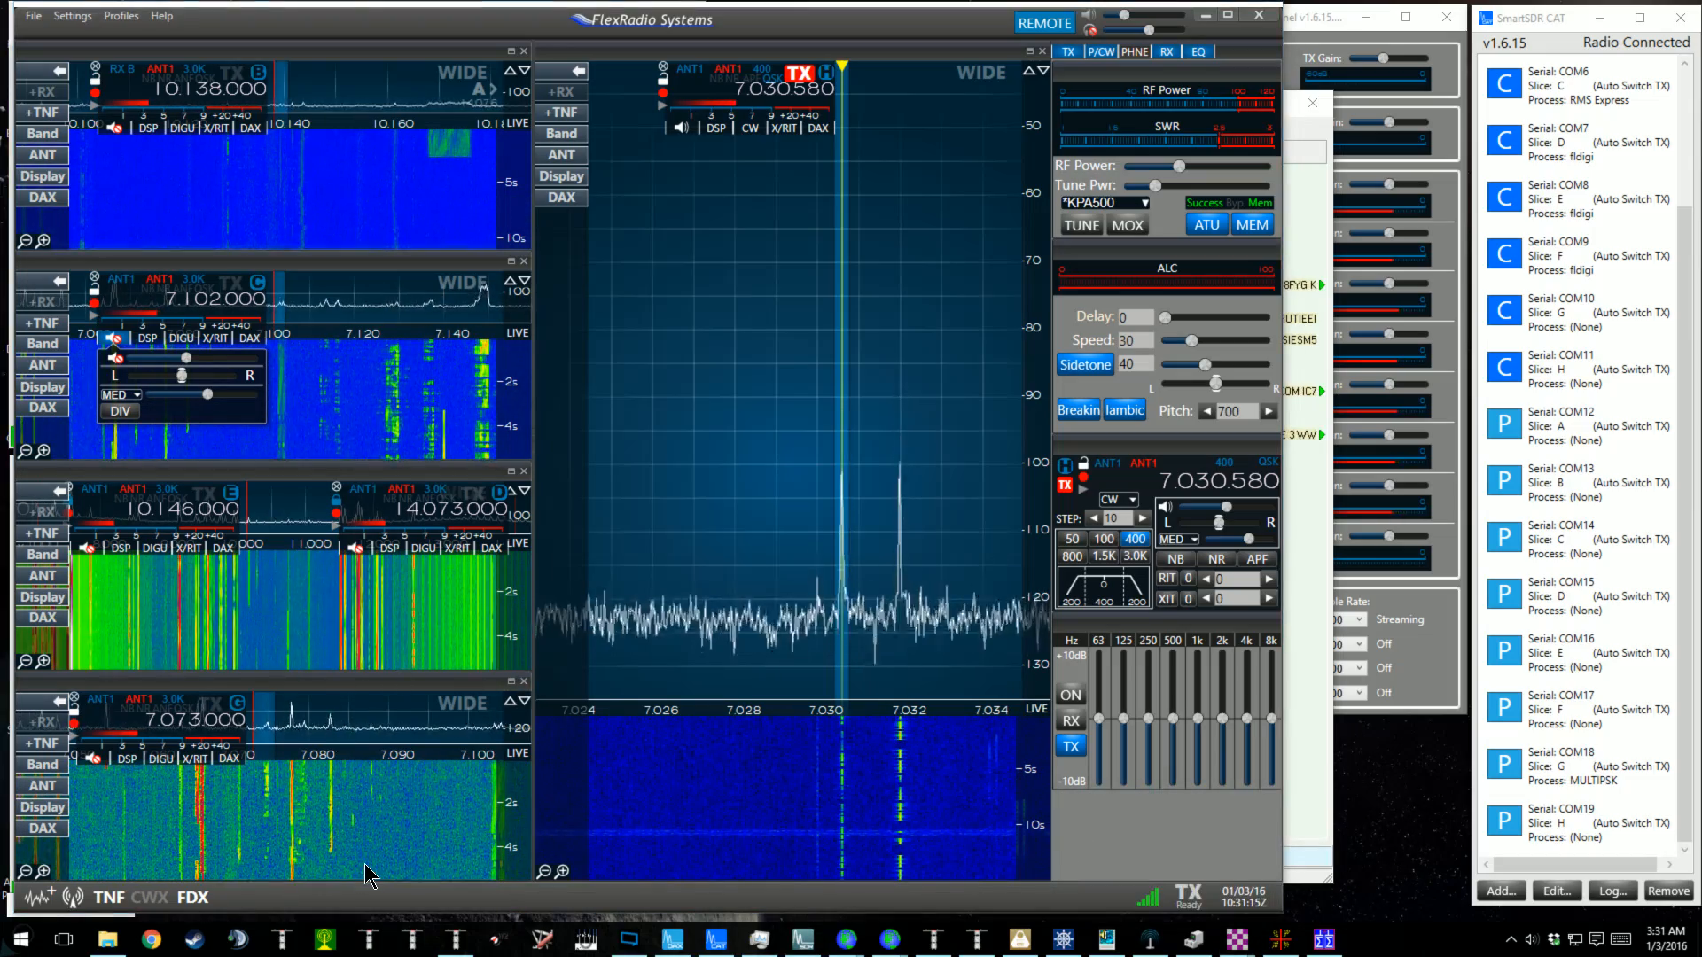
{"action": "left_click", "coordinate": [1202, 16]}
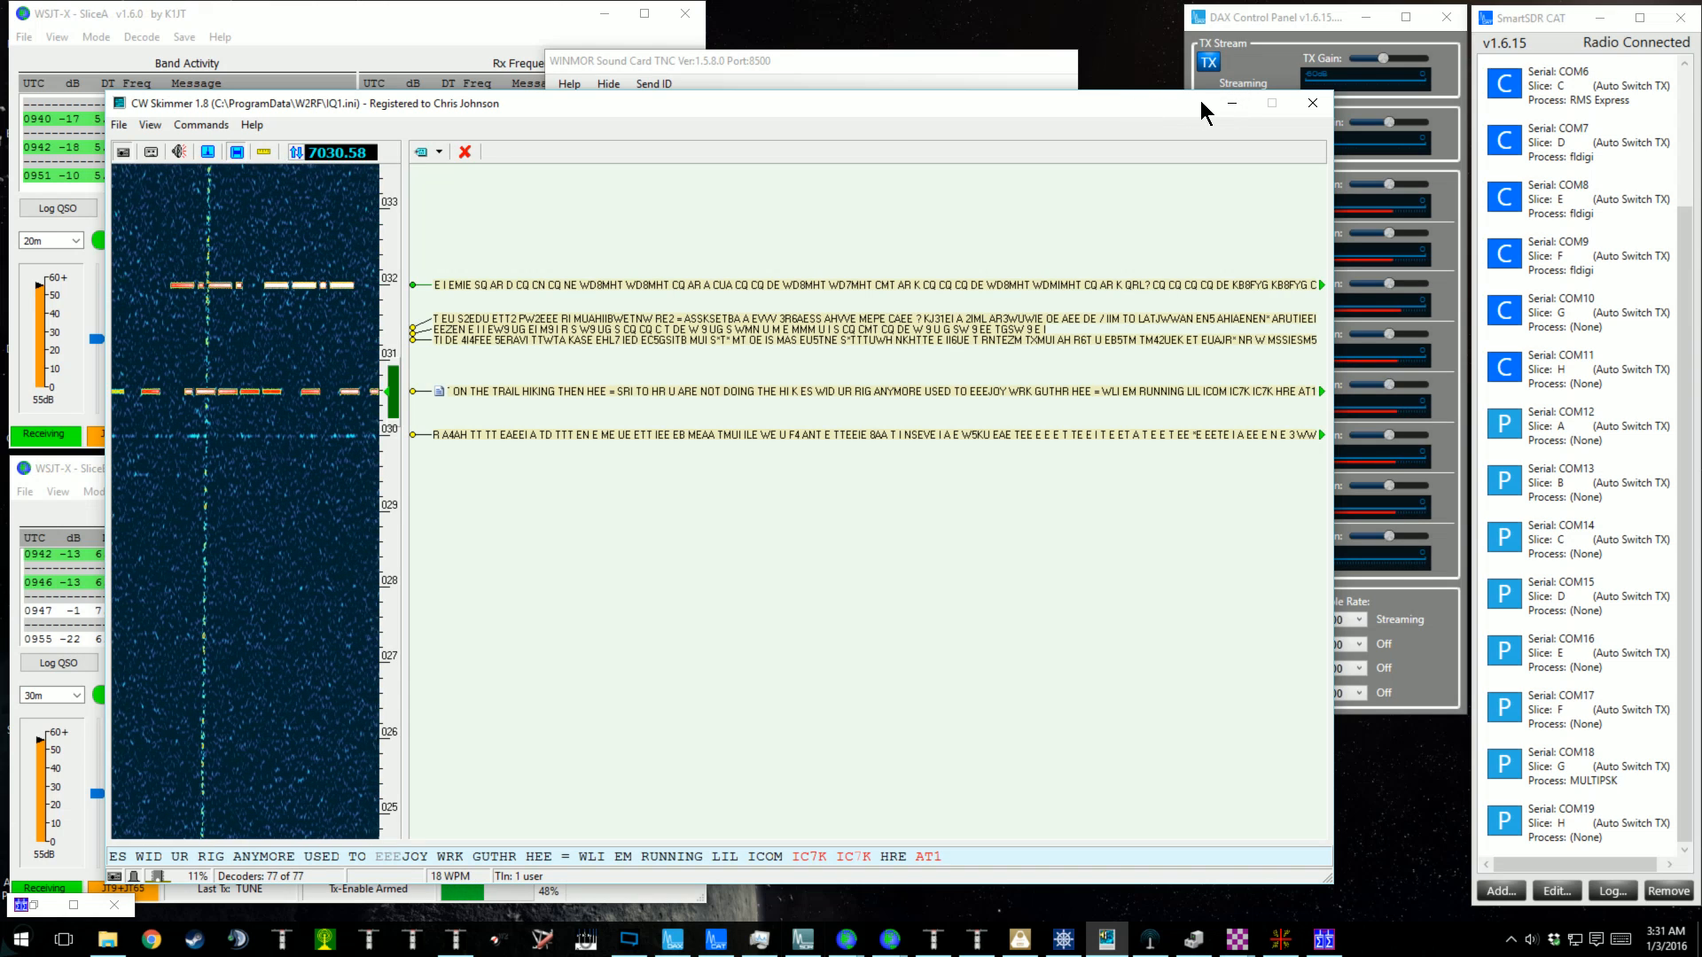
{"action": "left_click", "coordinate": [1227, 104]}
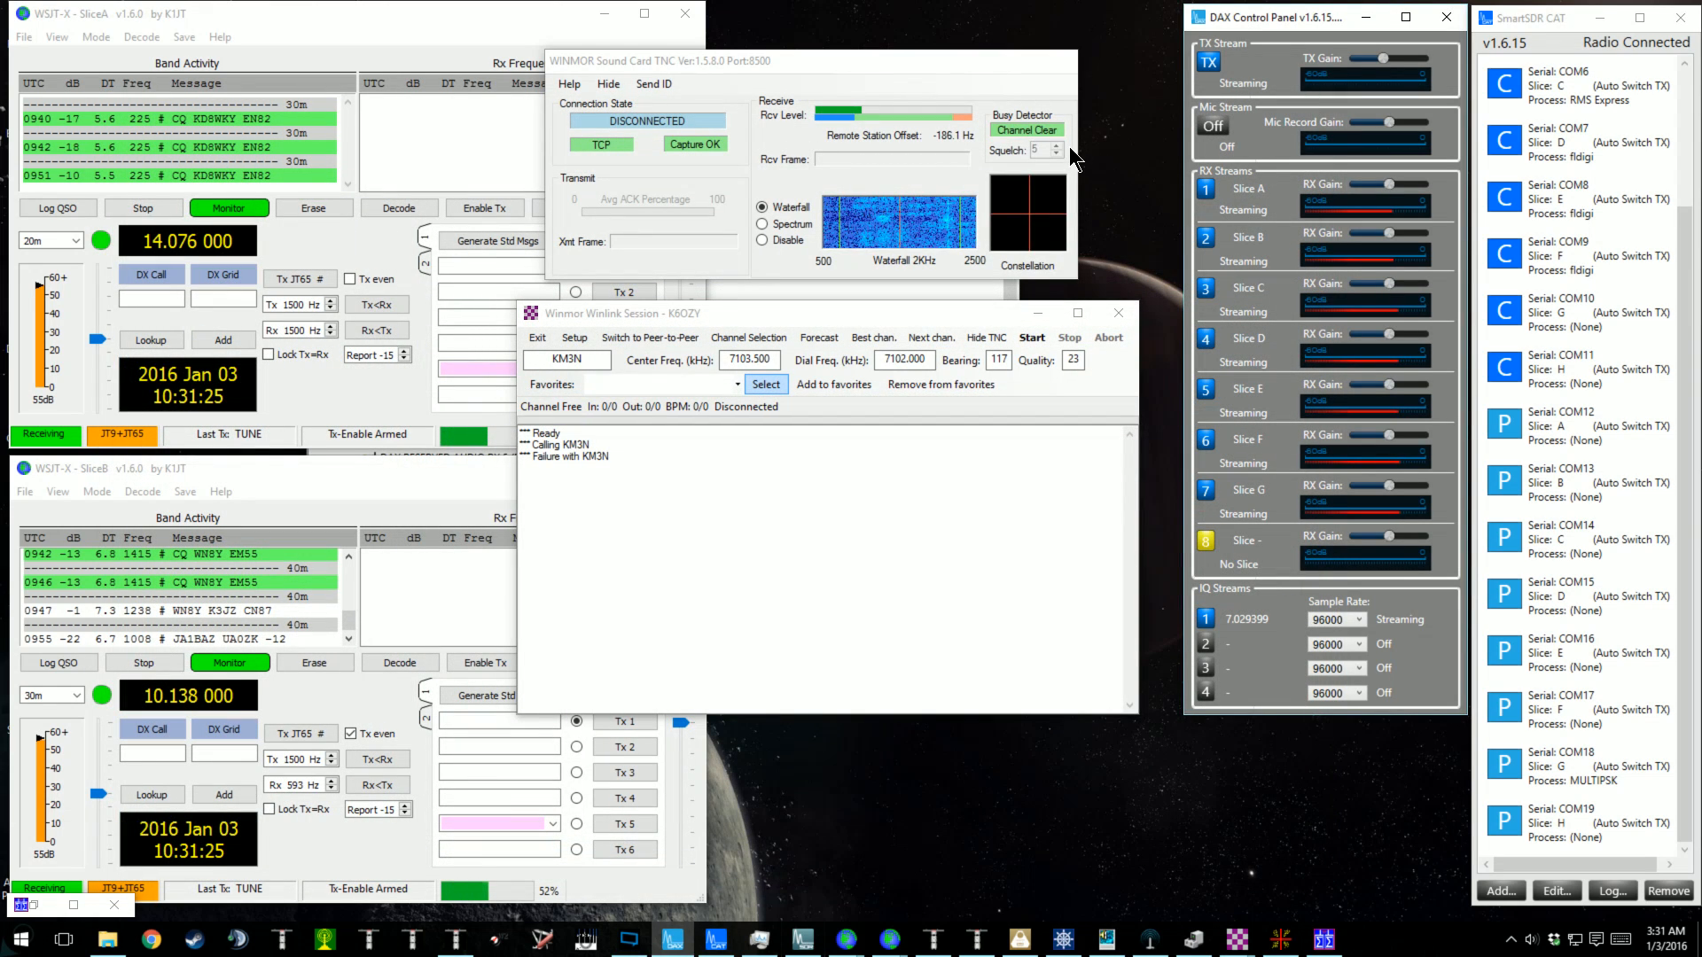
Move the WINMOR Sound Card TNC and Winmor Winlink Session windows clear of both WSJT-X windows, and briefly check SmartSDR.
{"action": "left_click_drag", "start_coordinate": [928, 67], "coordinate": [1102, 26]}
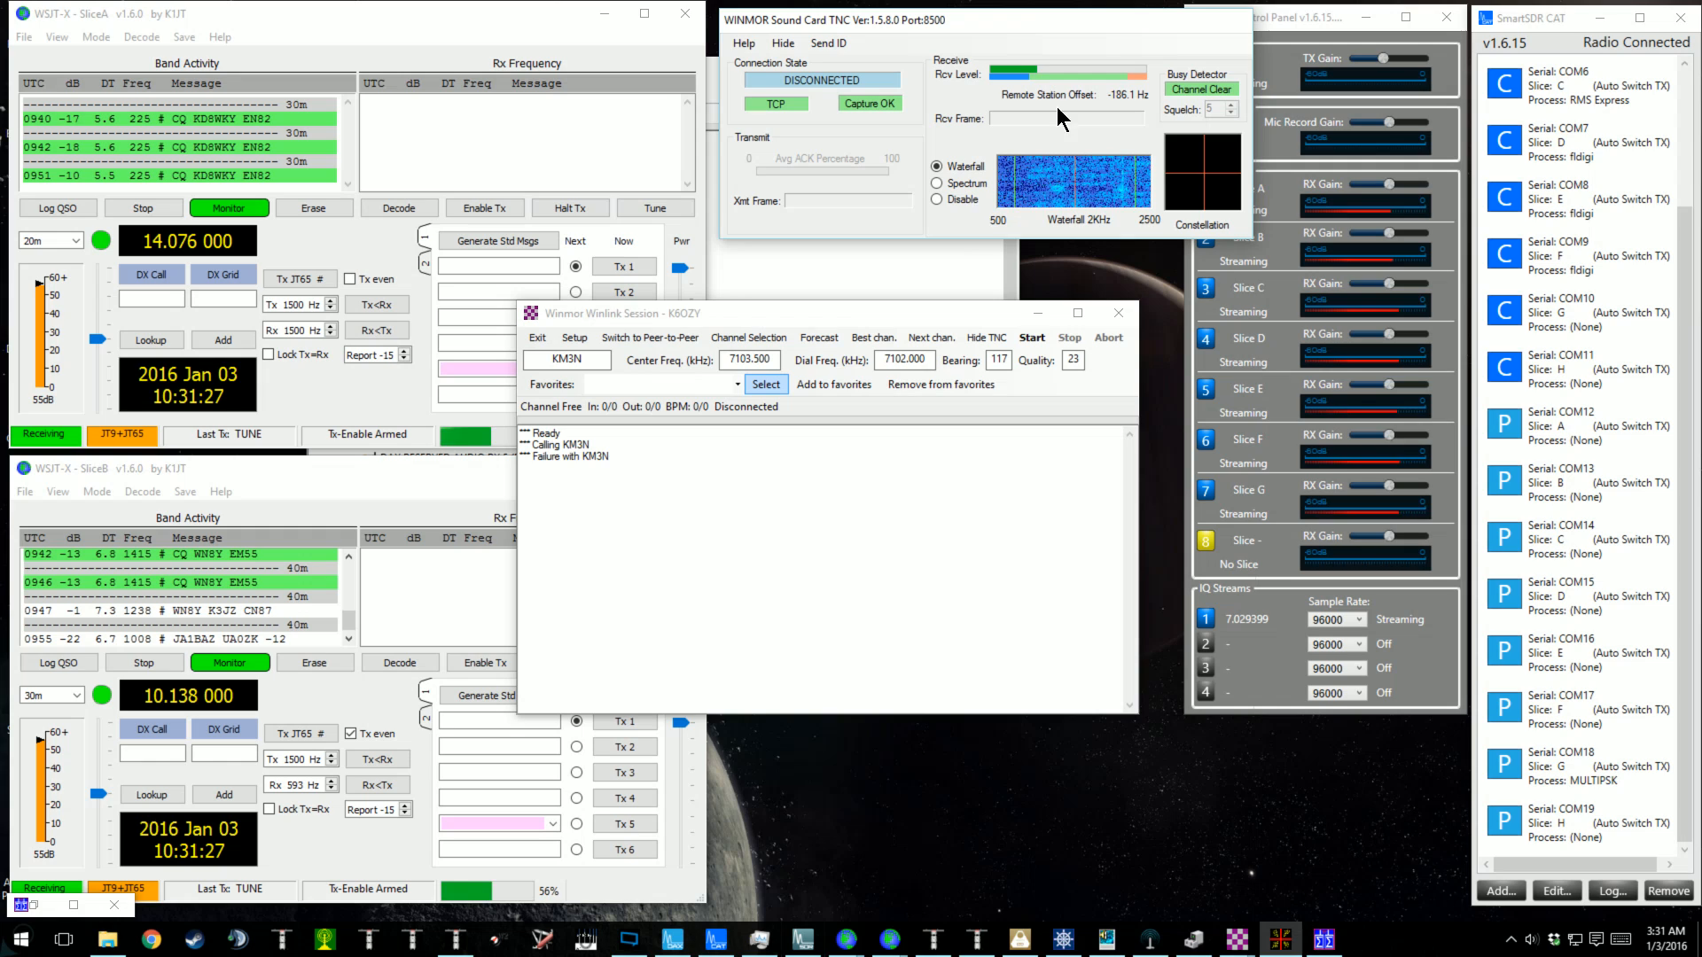
{"action": "left_click", "coordinate": [879, 312]}
{"action": "left_click_drag", "start_coordinate": [1051, 258], "coordinate": [1075, 255]}
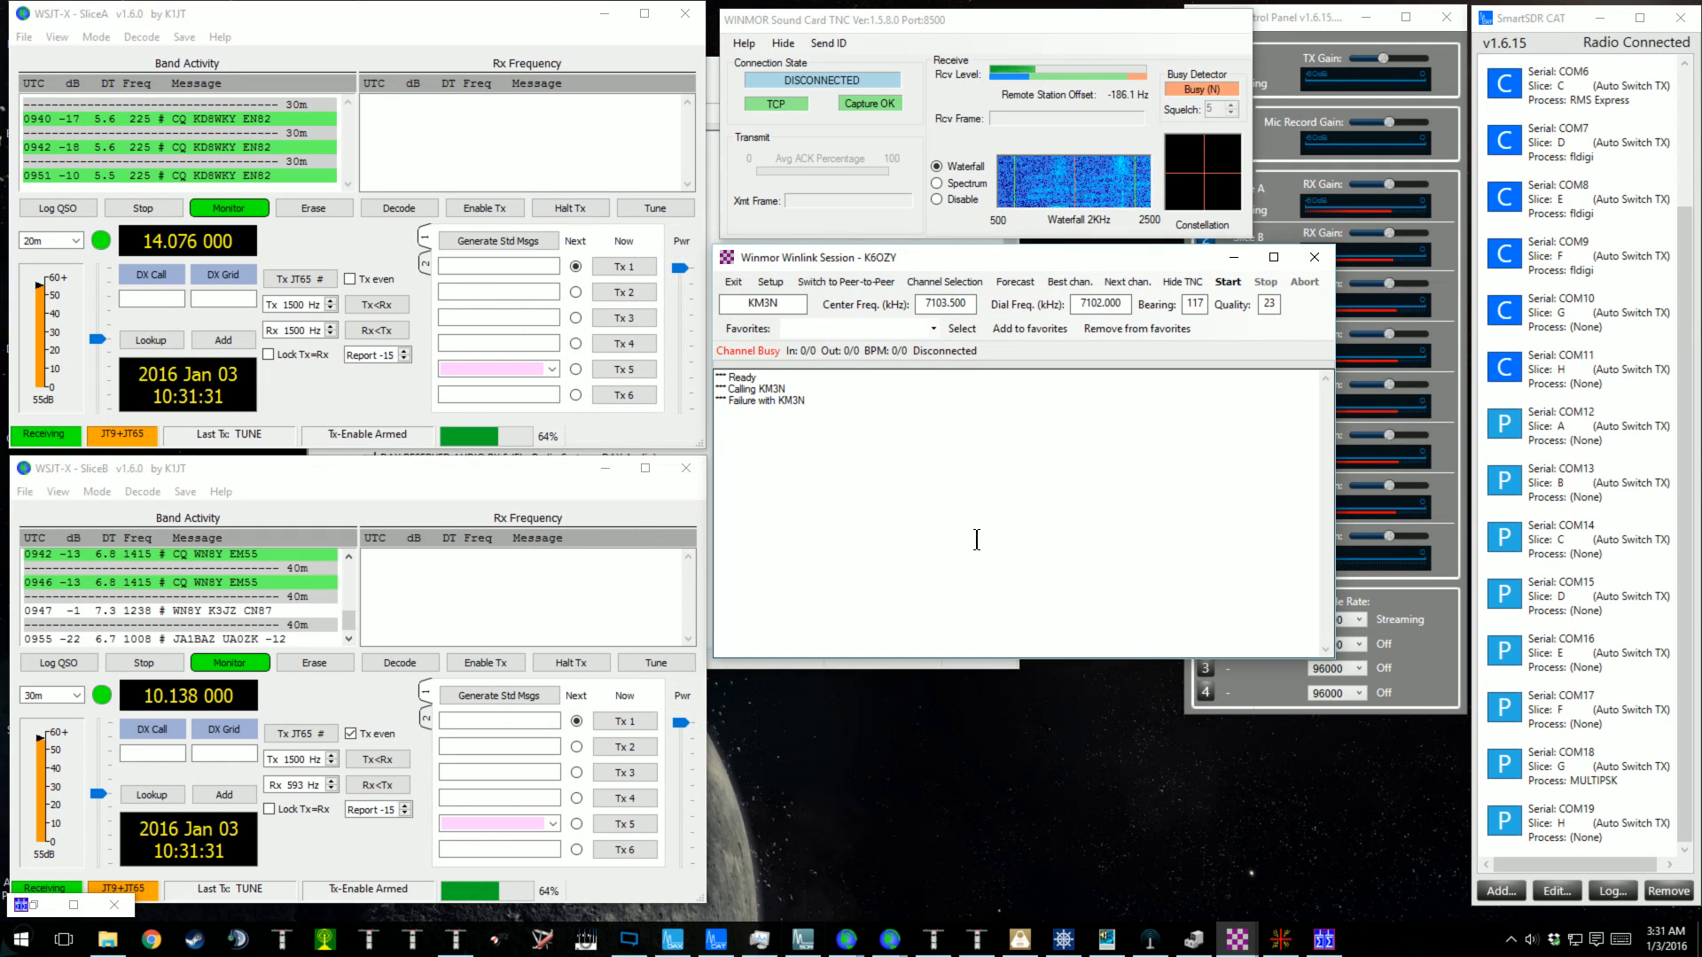
{"action": "left_click", "coordinate": [874, 814]}
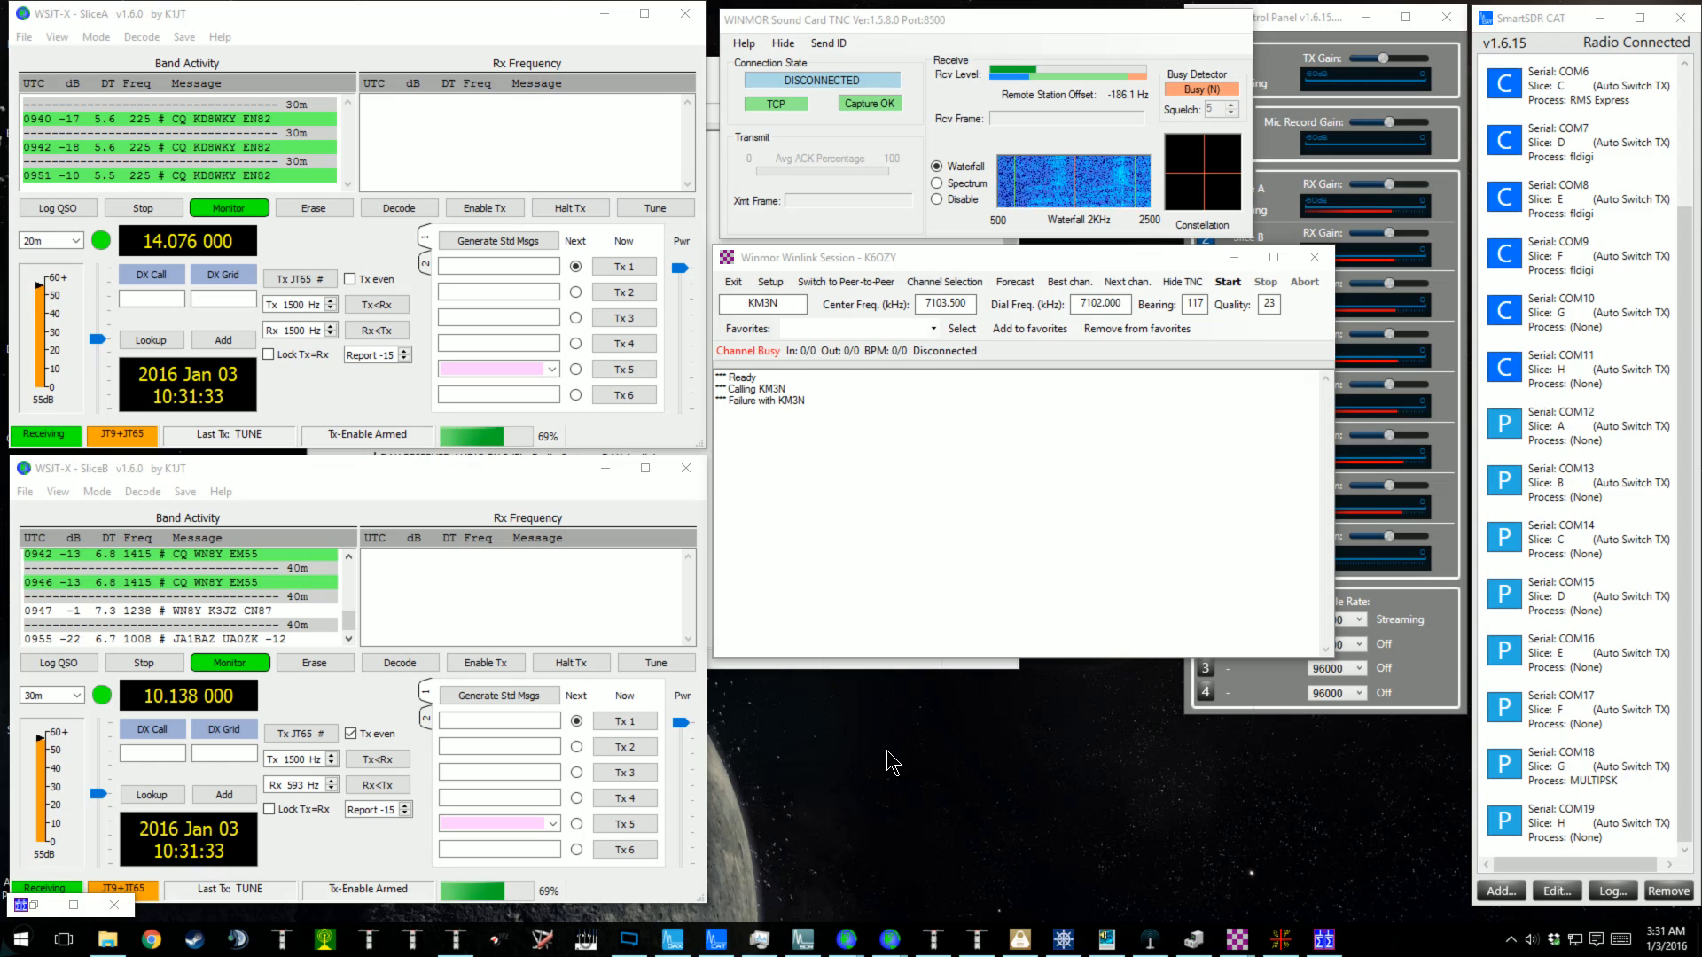
{"action": "left_click", "coordinate": [803, 941]}
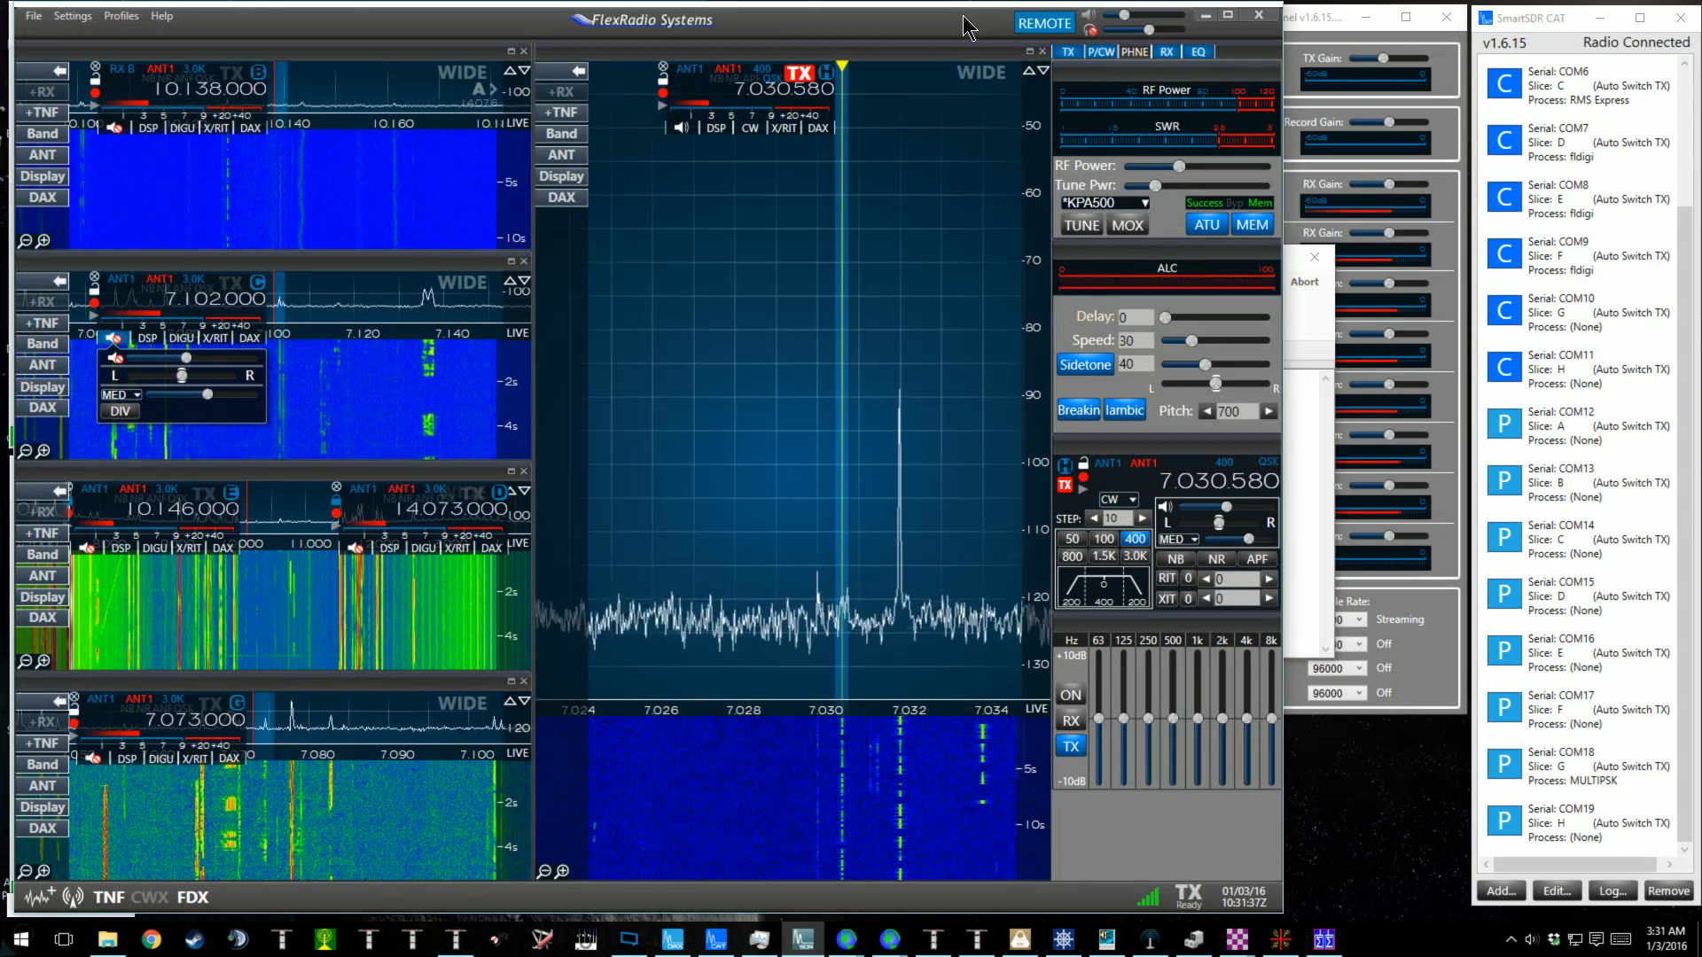
{"action": "left_click", "coordinate": [1204, 16]}
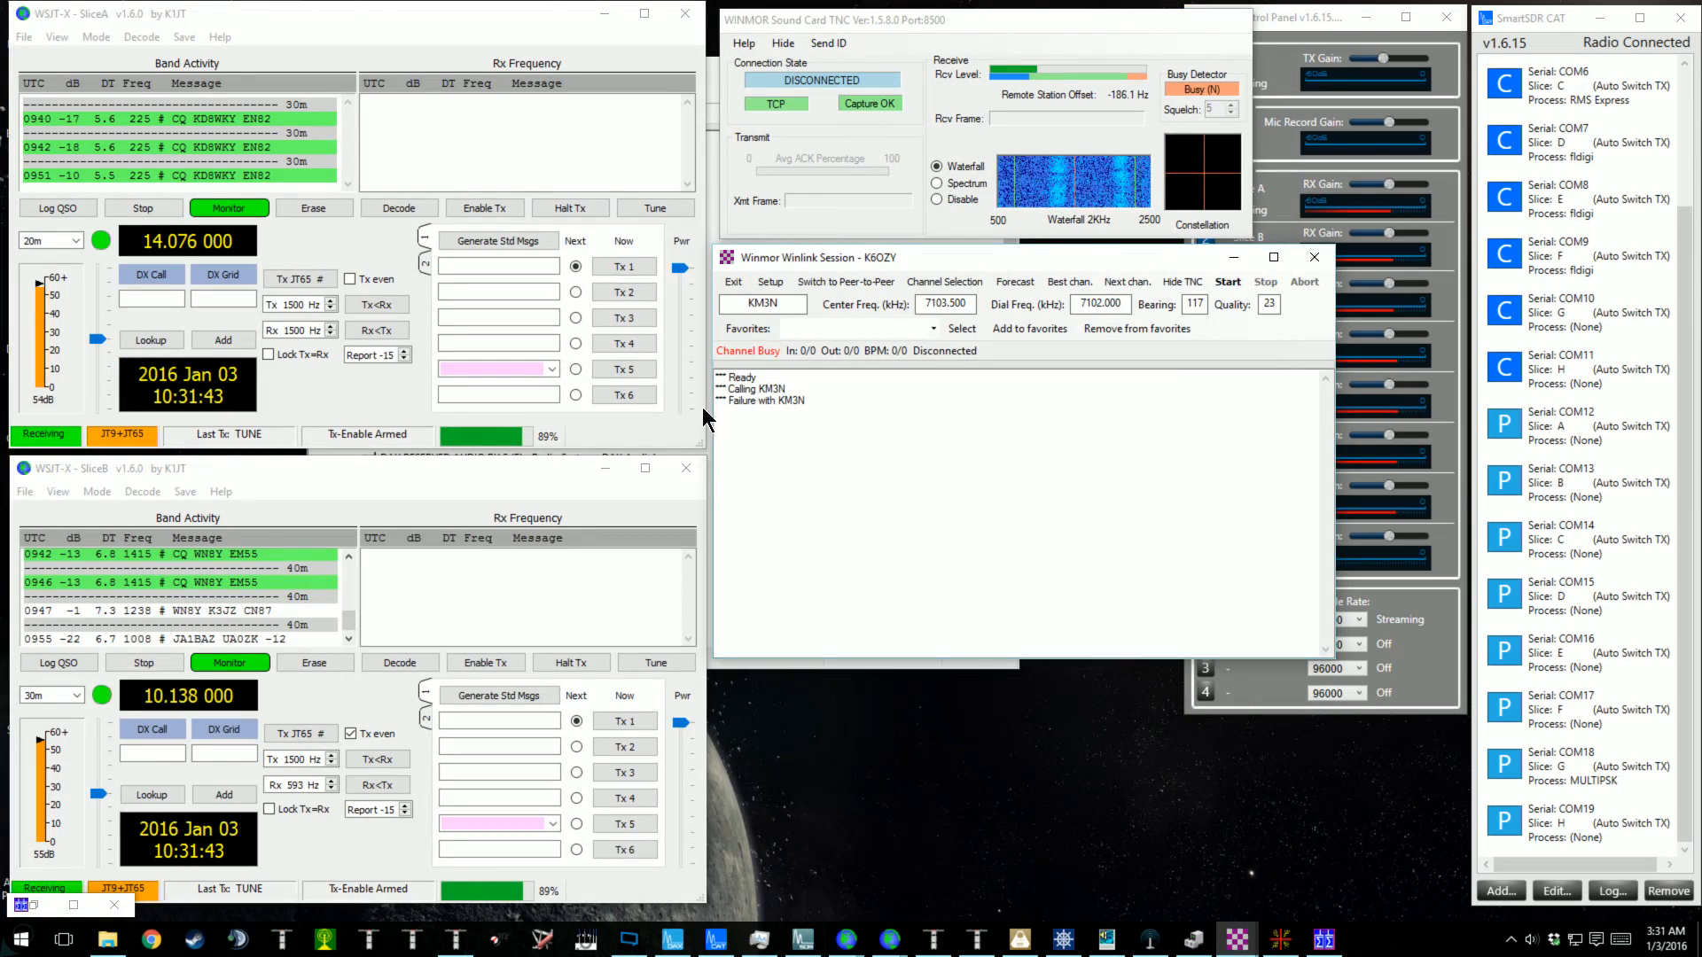